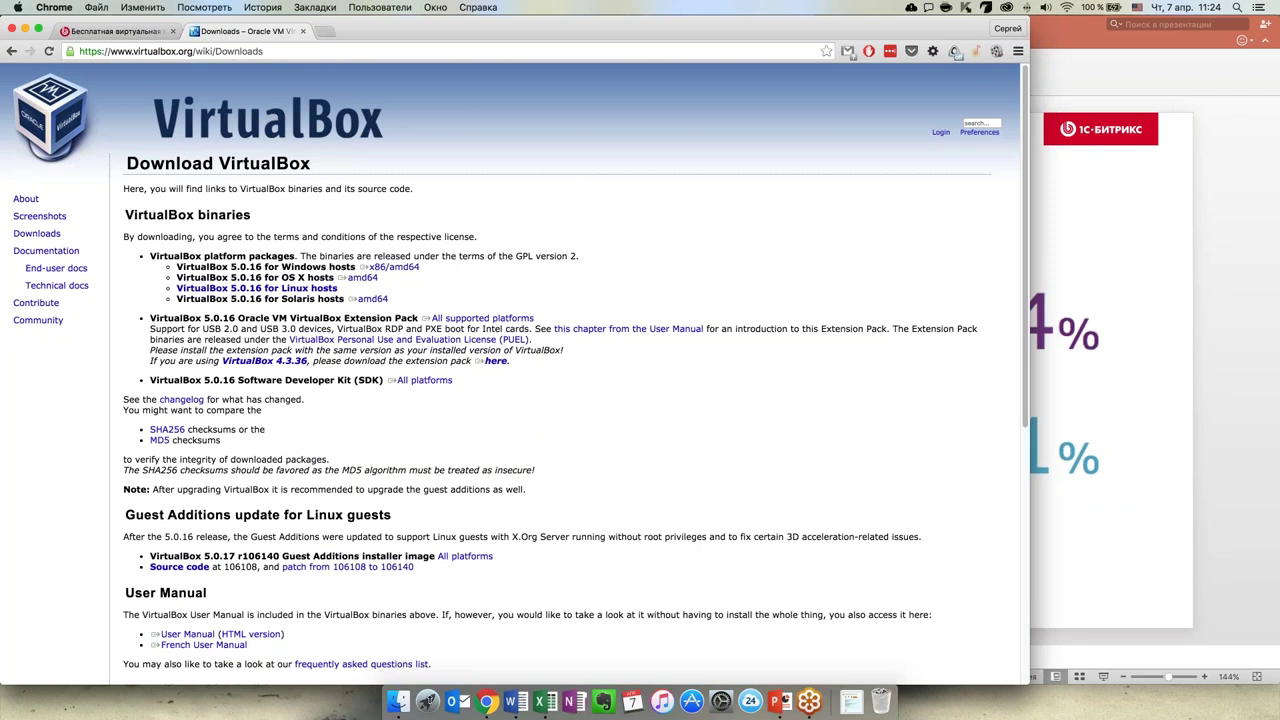
# Launch VirtualBox from the Разработка group in Launchpad
pyautogui.click(427, 701)
pyautogui.click(470, 637)
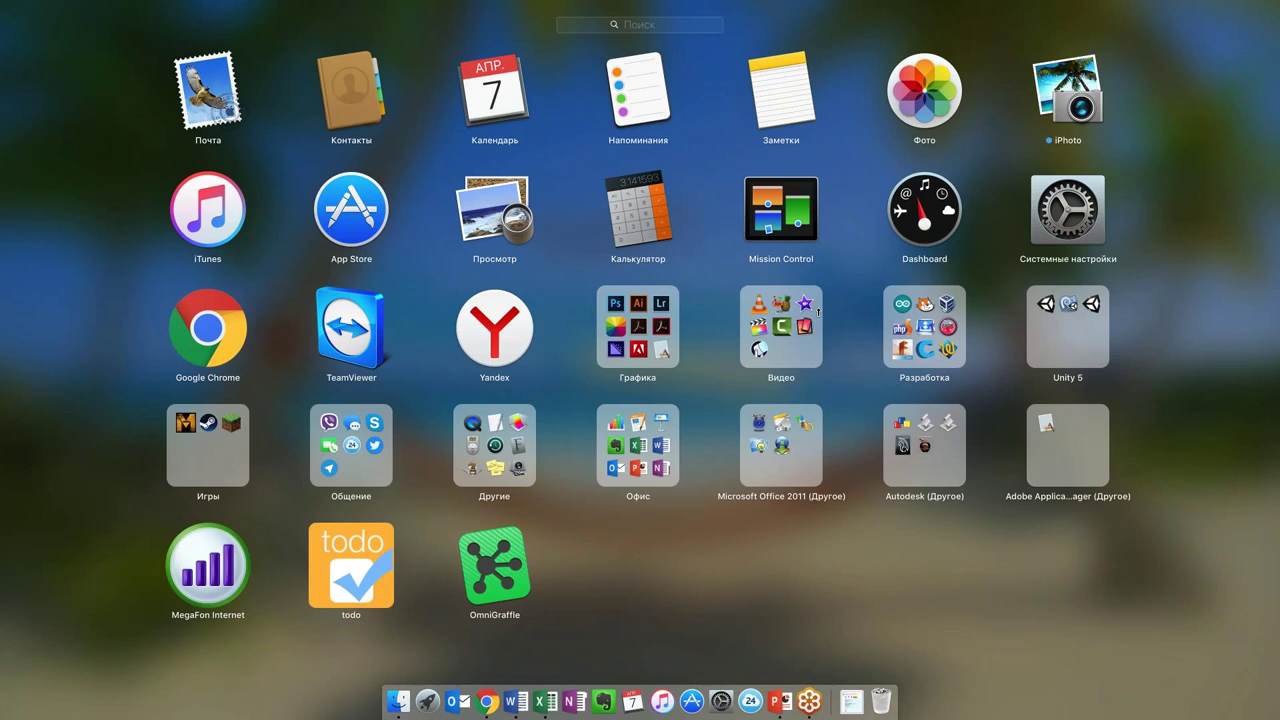
pyautogui.click(905, 322)
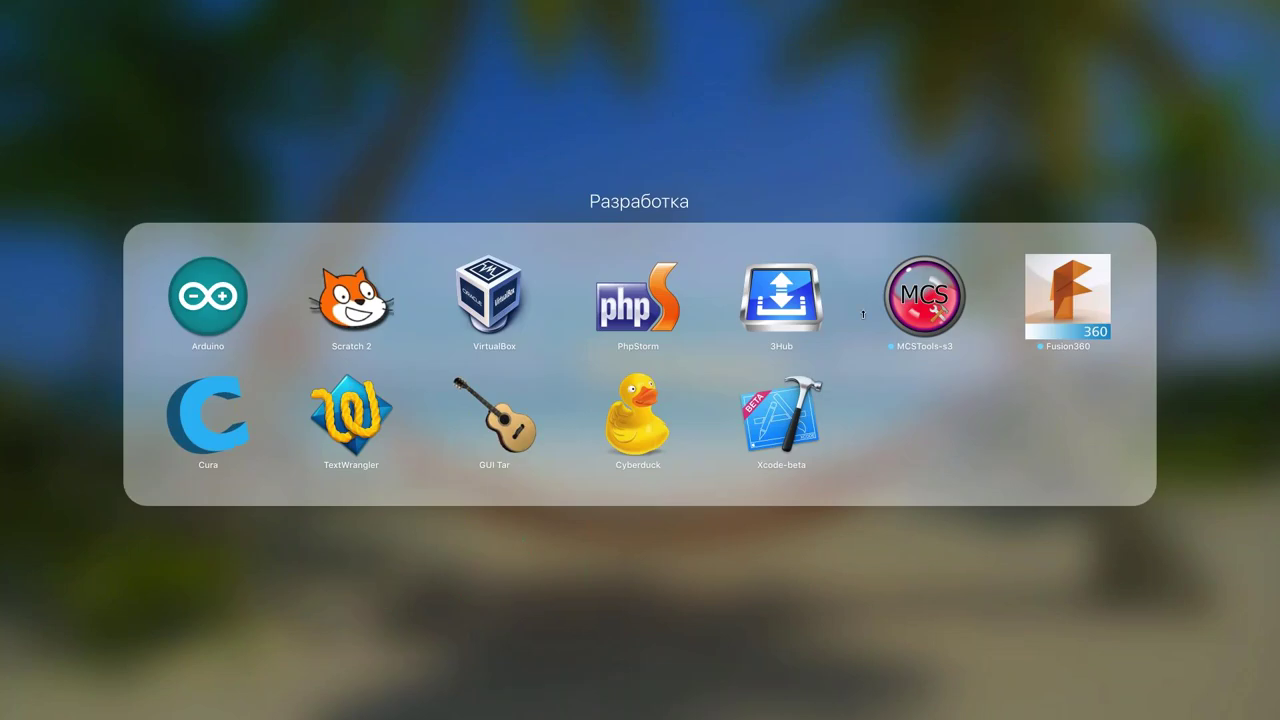
pyautogui.click(489, 300)
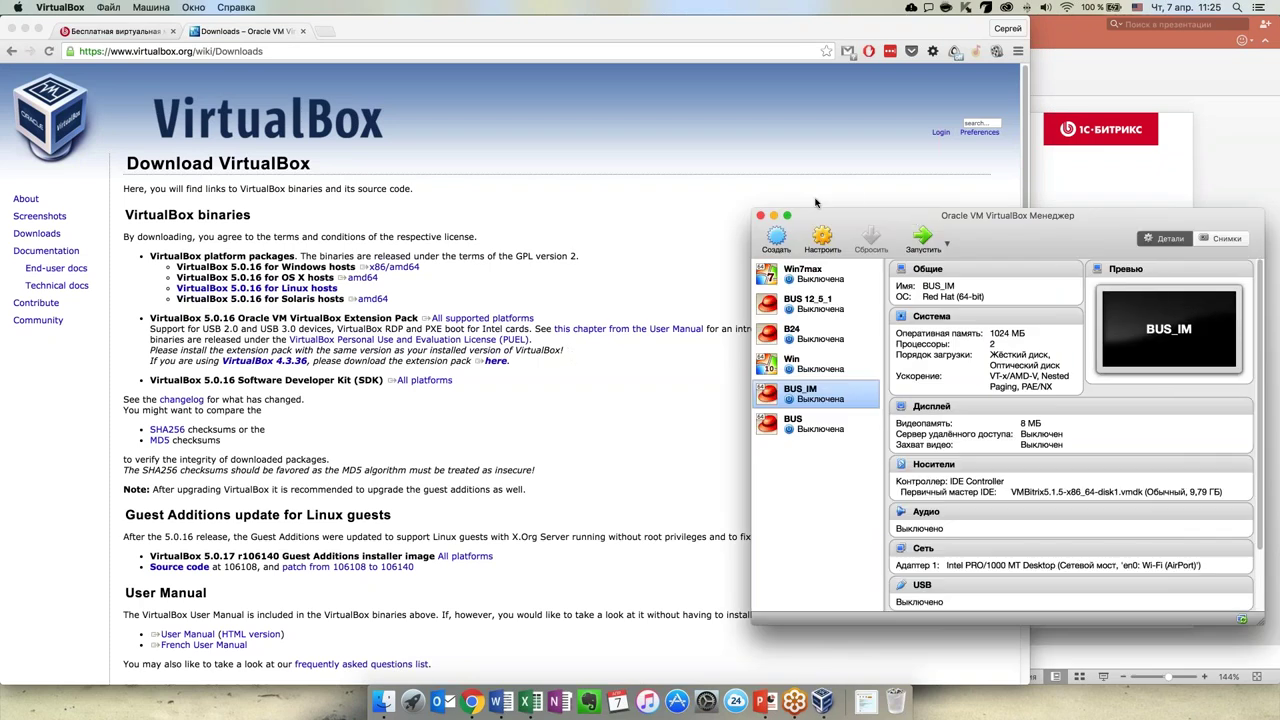
# Centre the VirtualBox Manager window and close the VirtualBox downloads tab
pyautogui.moveTo(914, 216); pyautogui.dragTo(589, 152)
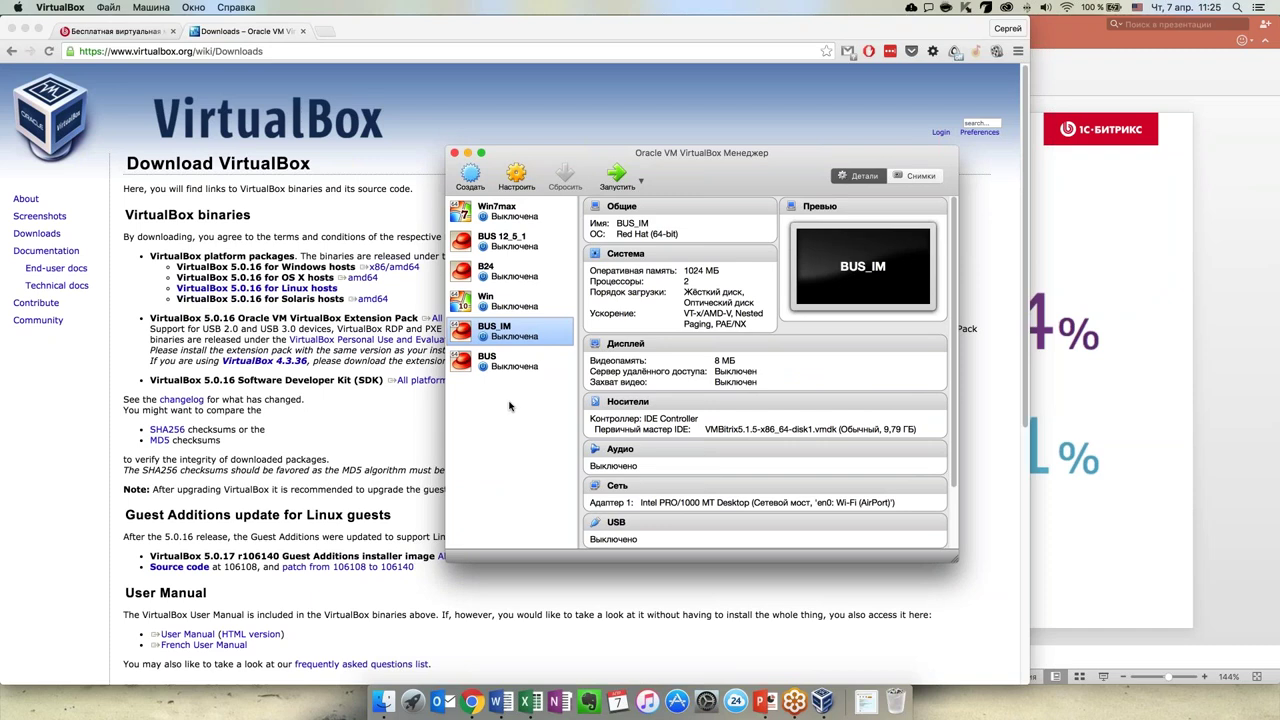
pyautogui.moveTo(697, 157); pyautogui.dragTo(727, 159)
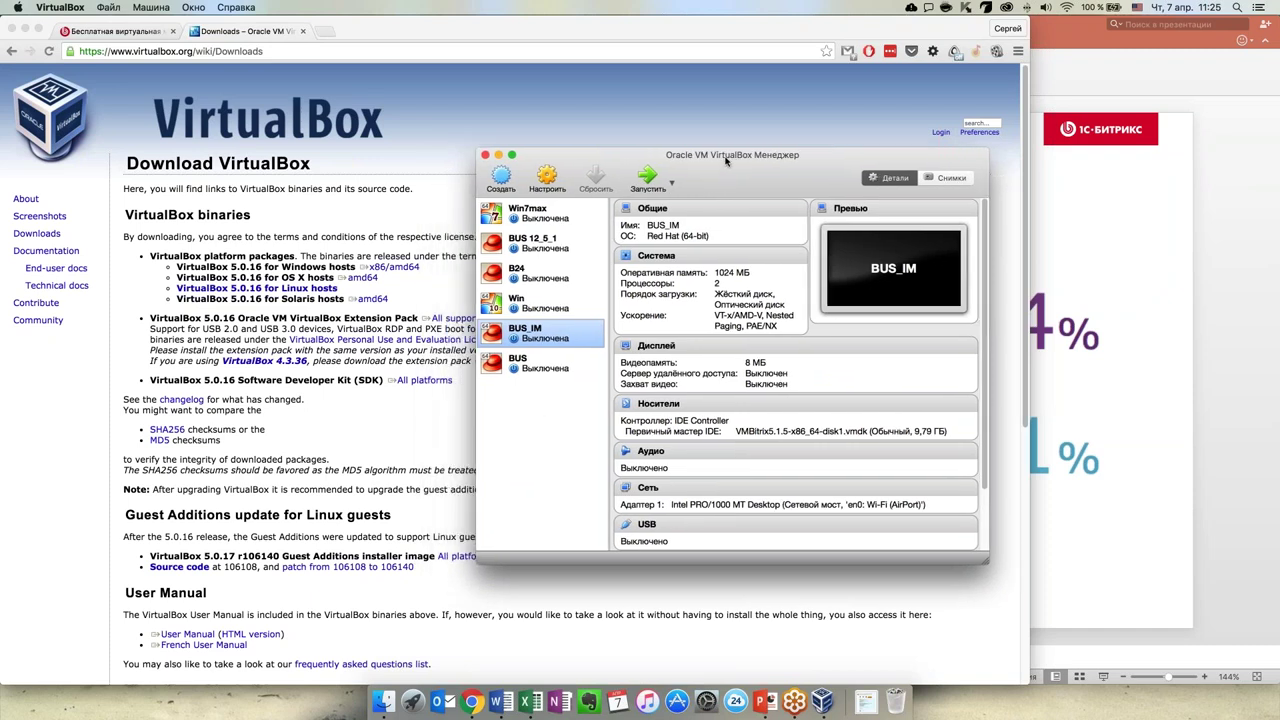
pyautogui.middleClick(216, 35)
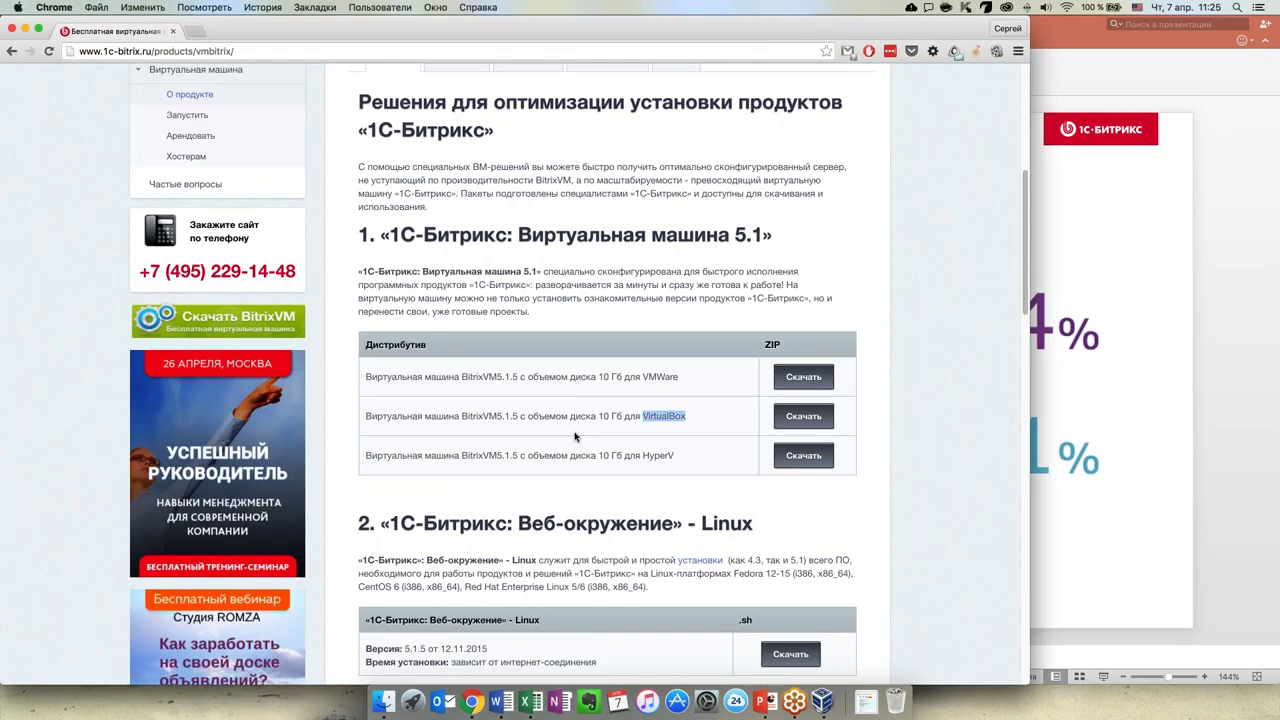
# Highlight the 10 Гб VirtualBox image row, then minimise Chrome to reveal VirtualBox Manager
pyautogui.moveTo(368, 416); pyautogui.dragTo(700, 420)
pyautogui.click(722, 416)
pyautogui.moveTo(599, 416); pyautogui.dragTo(623, 416)
pyautogui.click(658, 416)
pyautogui.click(25, 30)
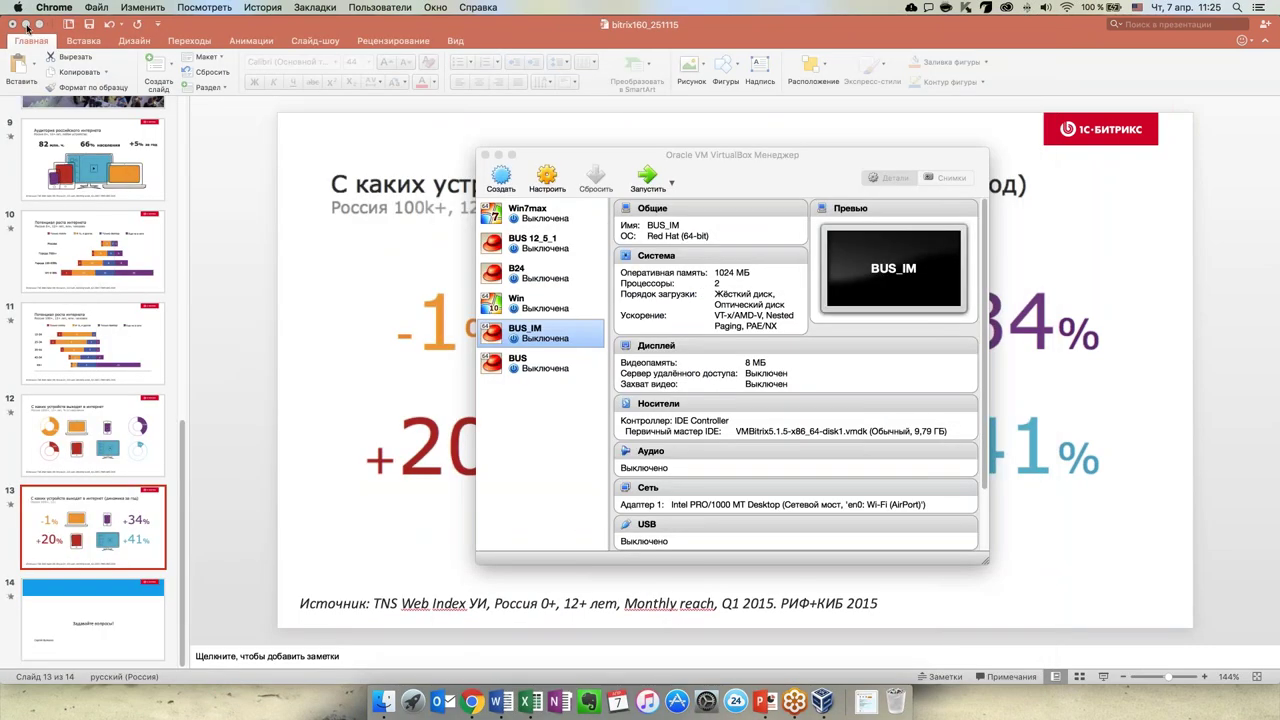
# Hide the presentation and Релизные презы folder, placing the .ova file beside VirtualBox Manager
pyautogui.click(26, 26)
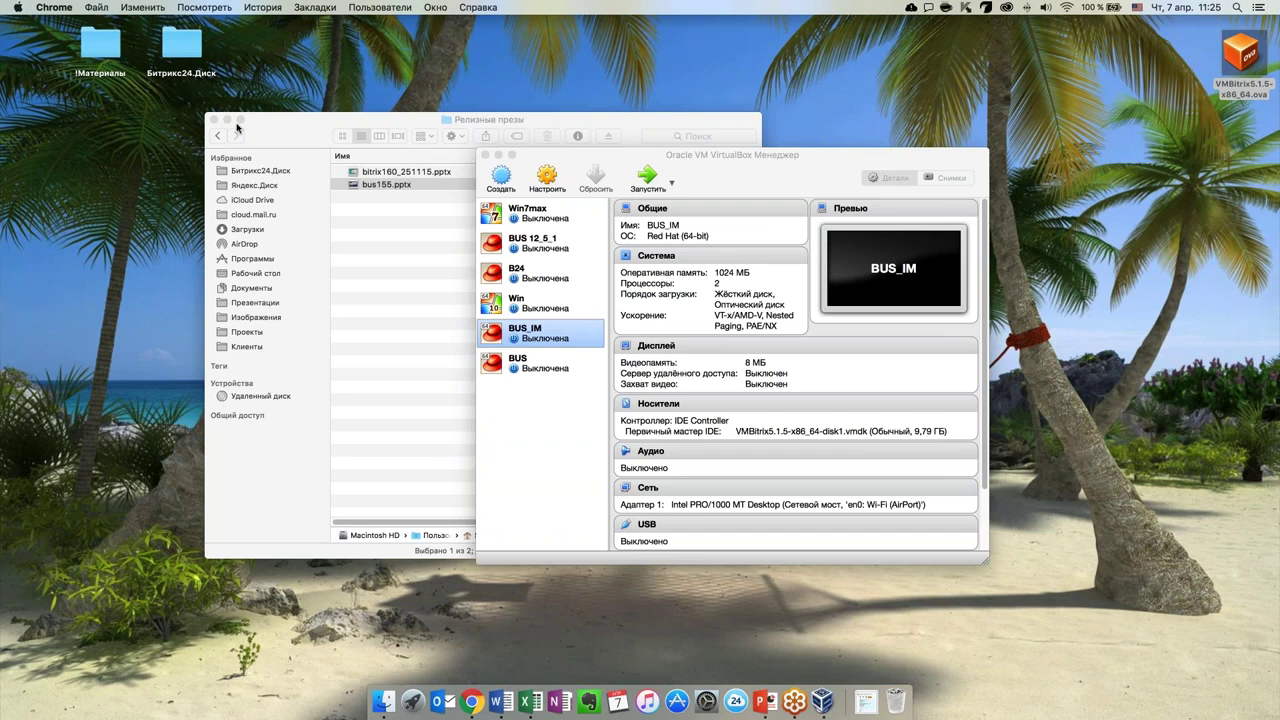
pyautogui.click(227, 120)
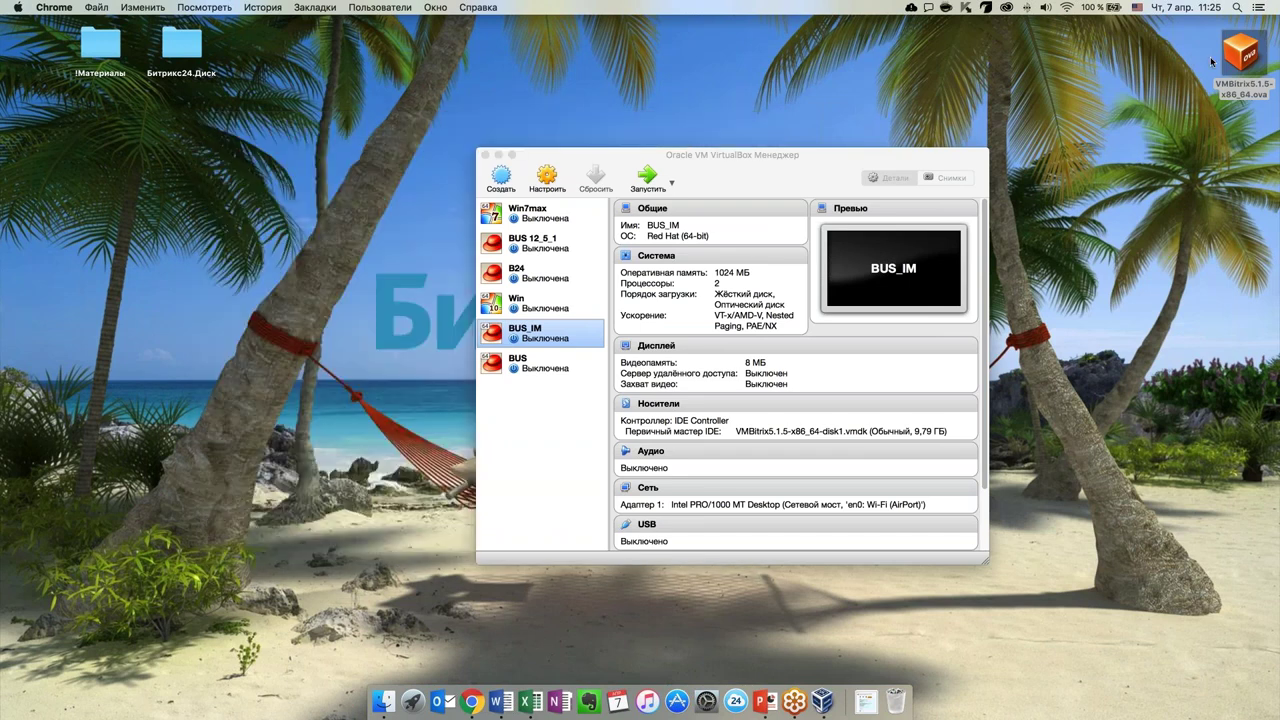
pyautogui.moveTo(1231, 60); pyautogui.dragTo(680, 66)
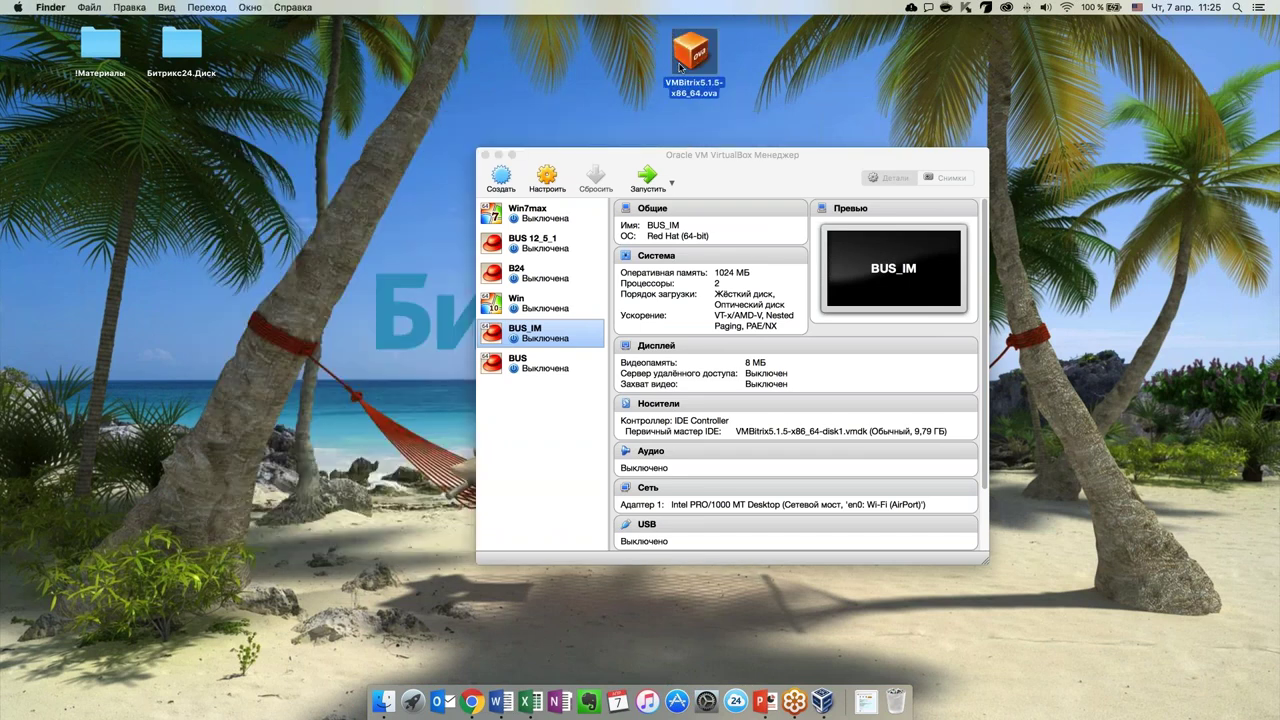
pyautogui.moveTo(694, 177); pyautogui.dragTo(638, 215)
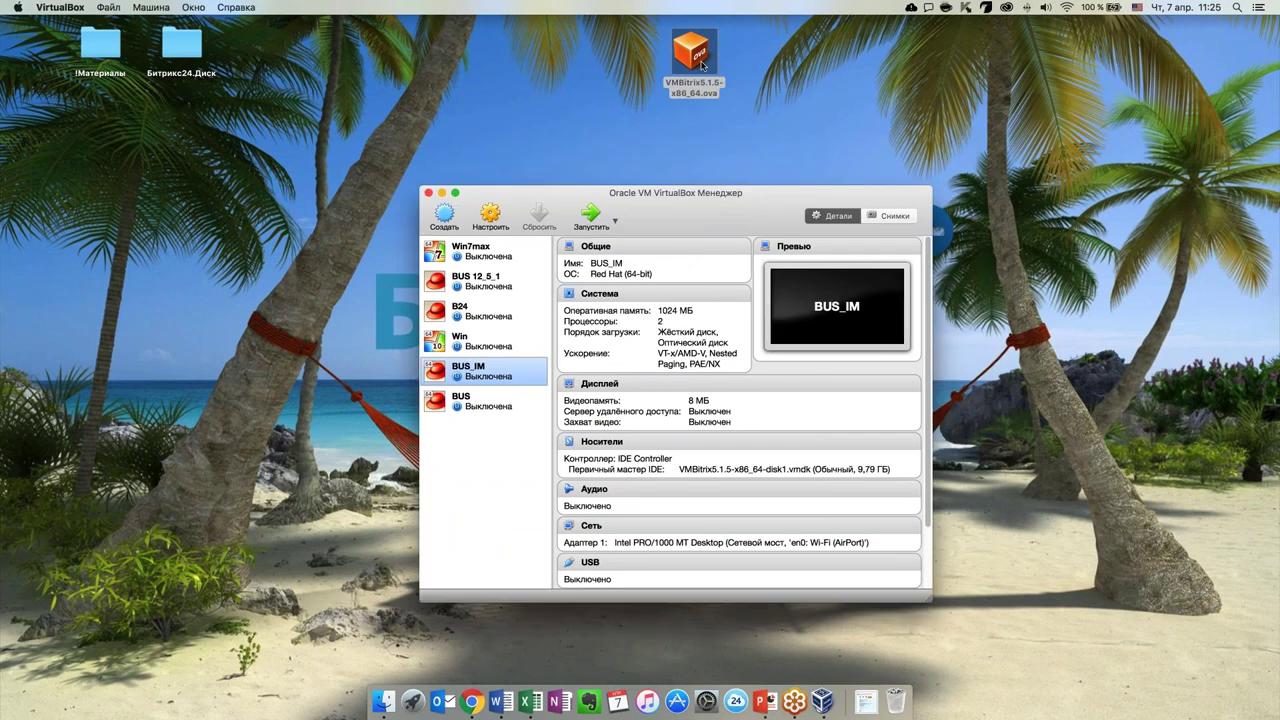
pyautogui.moveTo(703, 66); pyautogui.dragTo(710, 66)
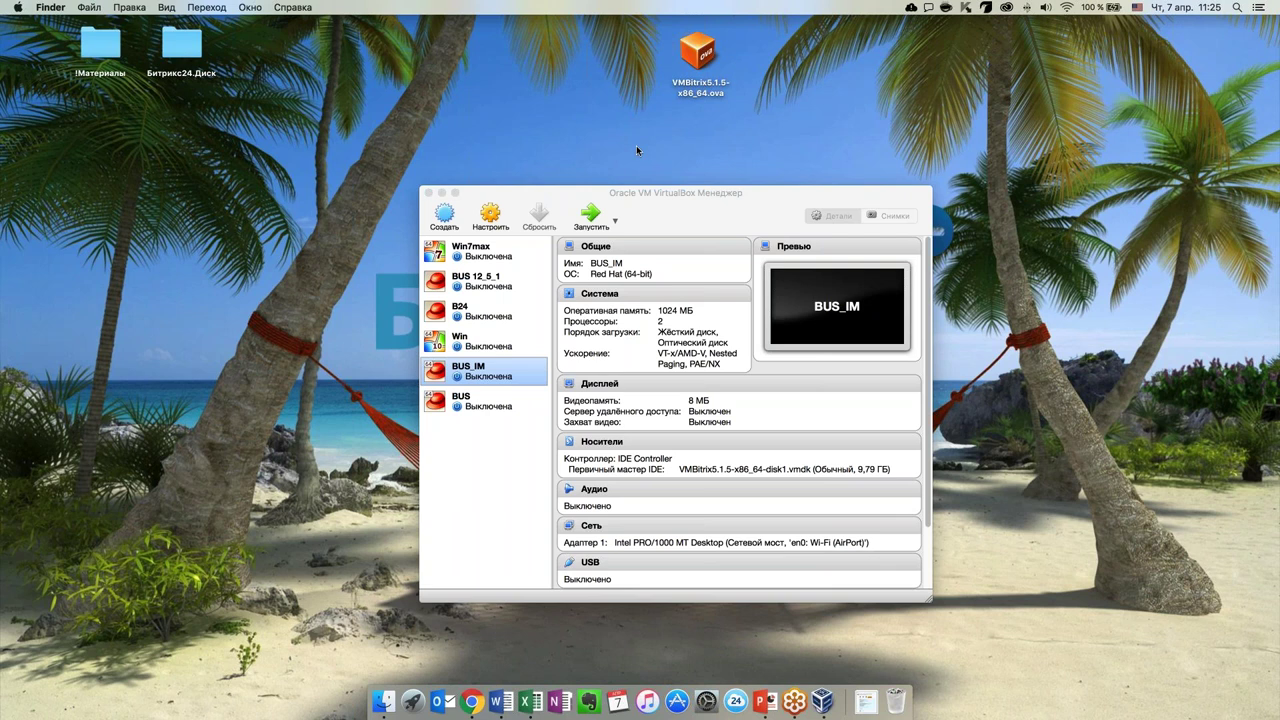
pyautogui.moveTo(676, 193); pyautogui.dragTo(672, 187)
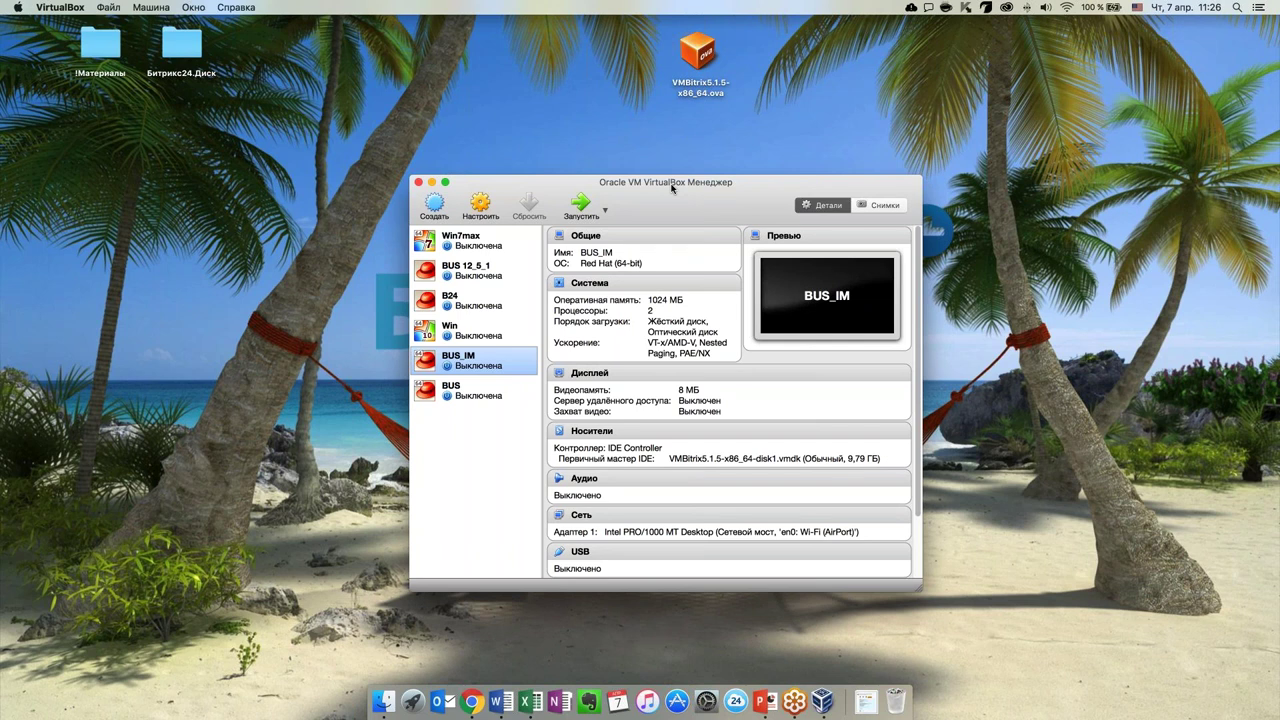
# Pick the desktop's VMBitrix5.1.5-x86_64.ova in Импорт конфигурации and continue to its settings
pyautogui.click(111, 9)
pyautogui.click(127, 23)
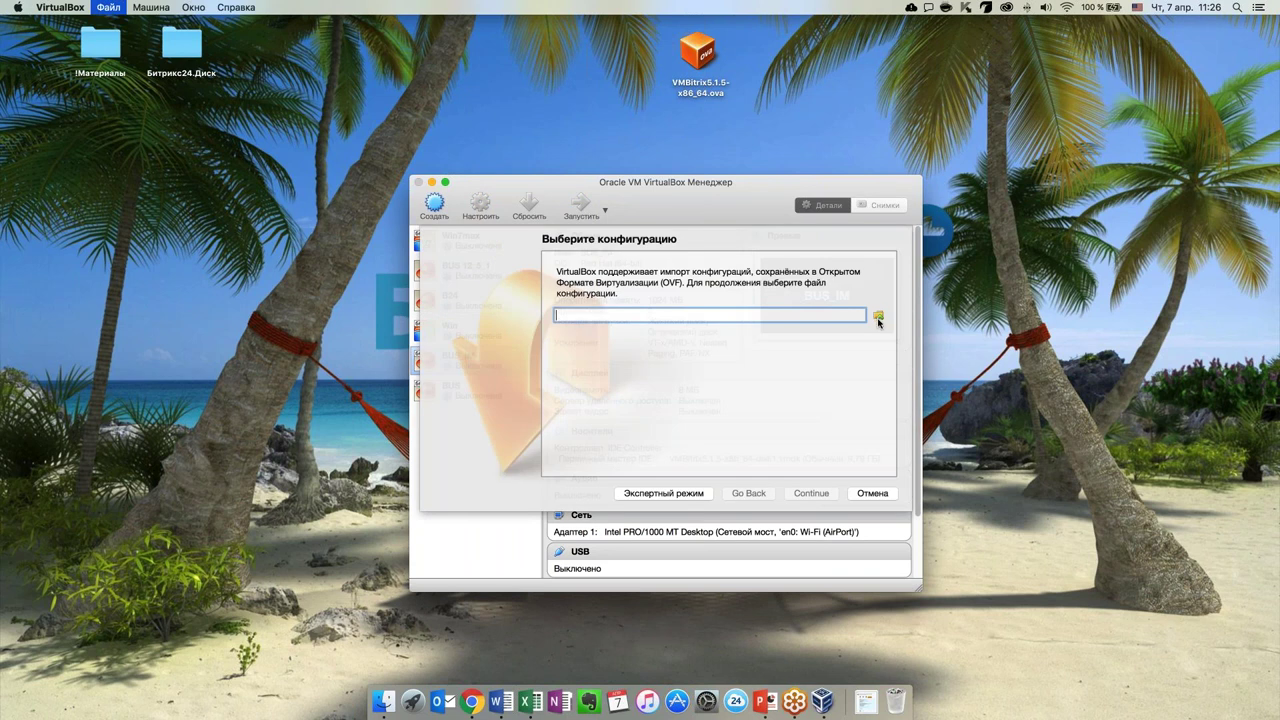
pyautogui.click(878, 317)
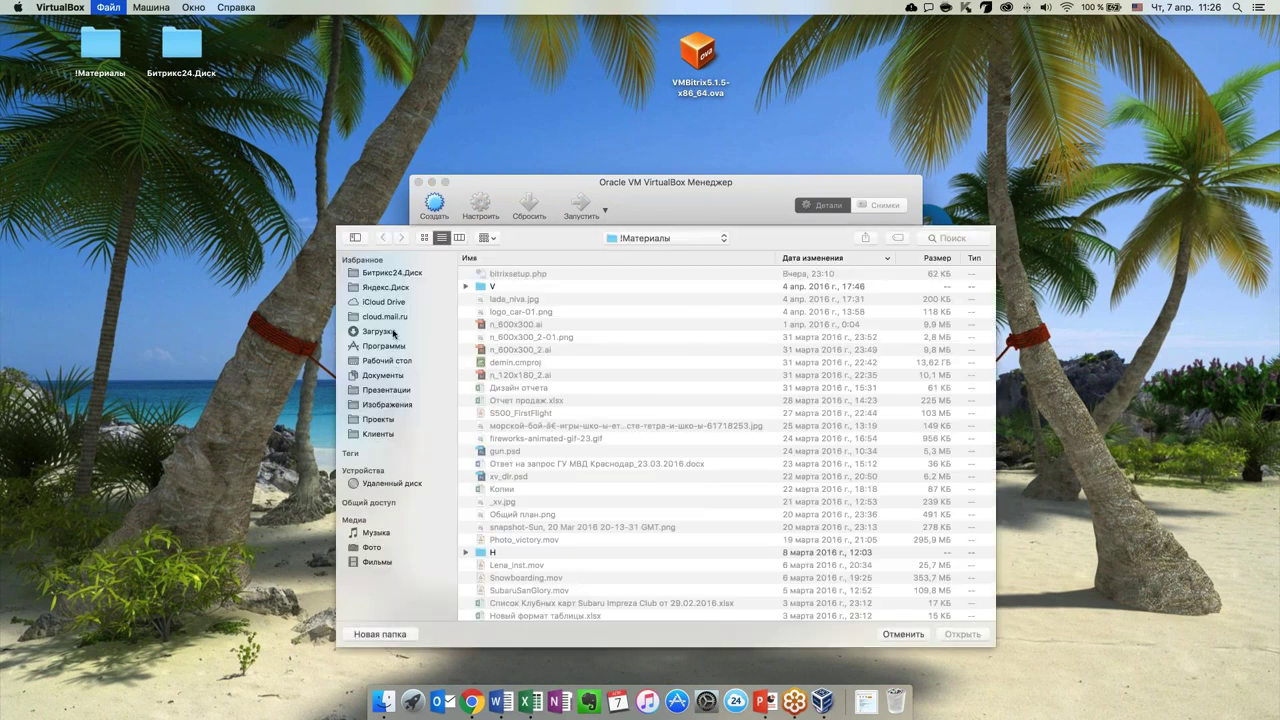
pyautogui.click(386, 360)
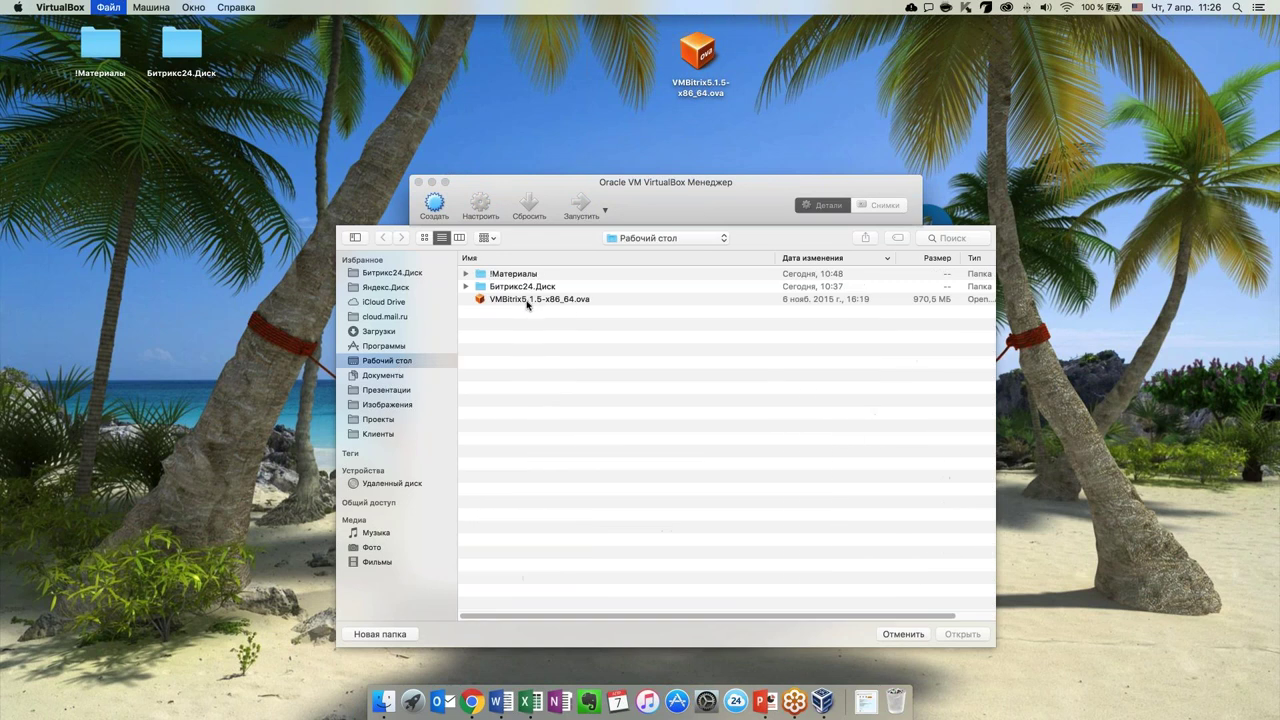
pyautogui.doubleClick(528, 300)
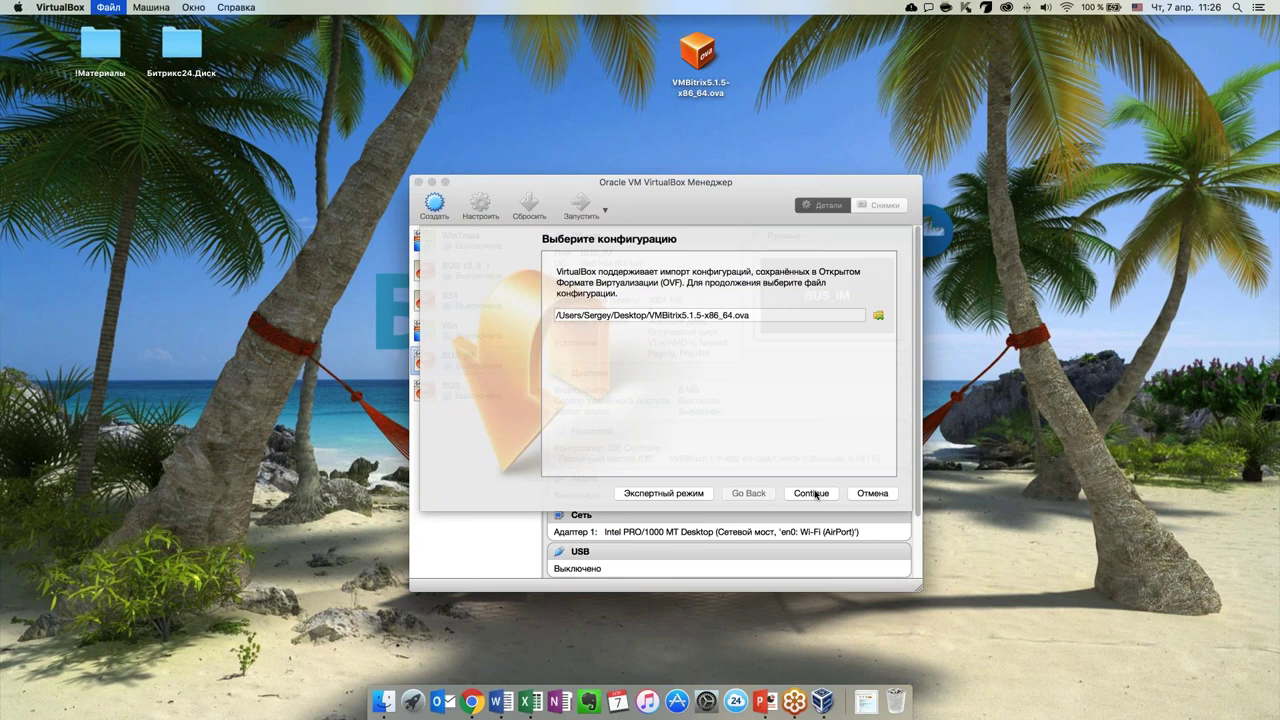
pyautogui.click(815, 493)
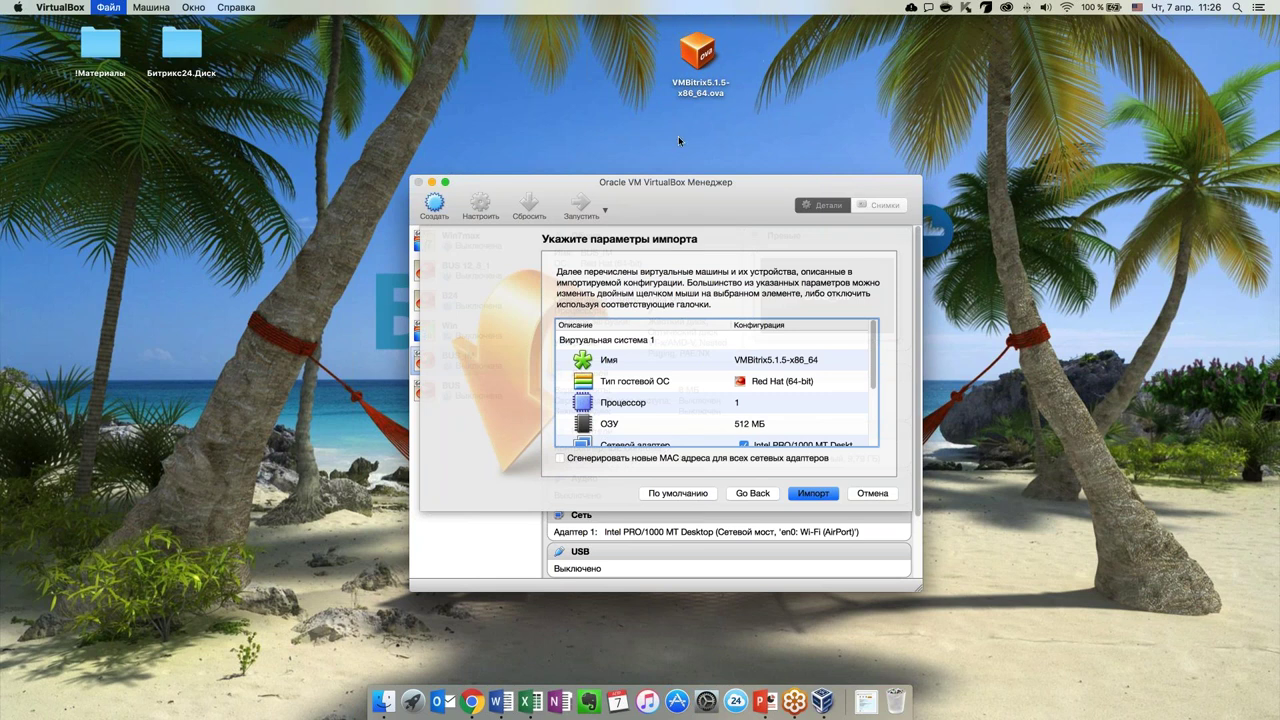
# Review the appliance's import parameters and set the processor count to 2
pyautogui.scroll(-3, 834, 370)
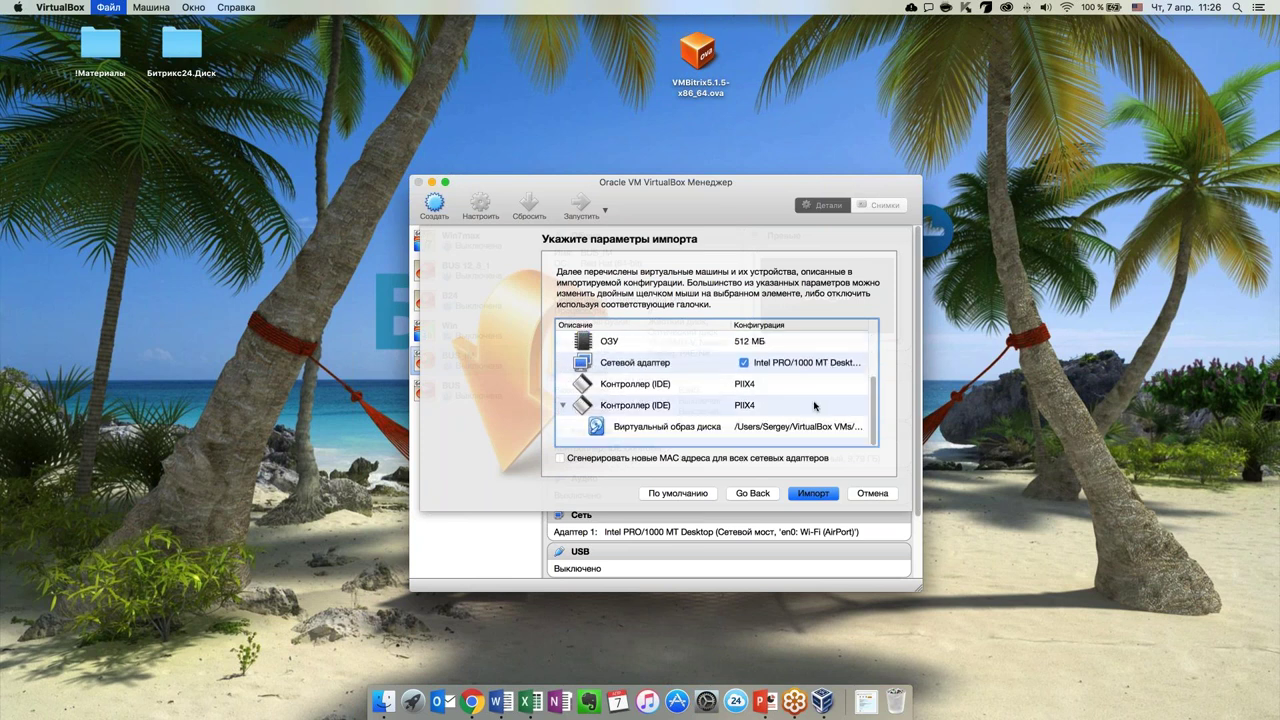
pyautogui.scroll(3, 815, 406)
pyautogui.scroll(2, 812, 407)
pyautogui.scroll(-2, 806, 408)
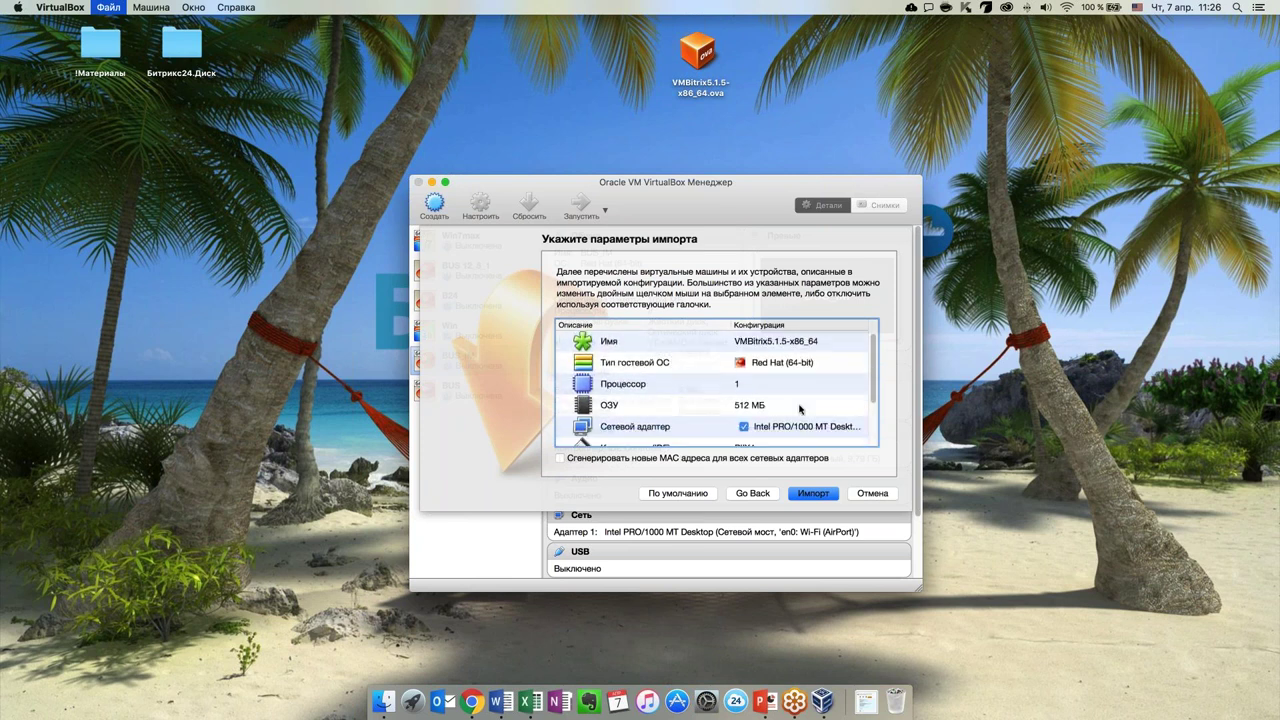
pyautogui.click(739, 387)
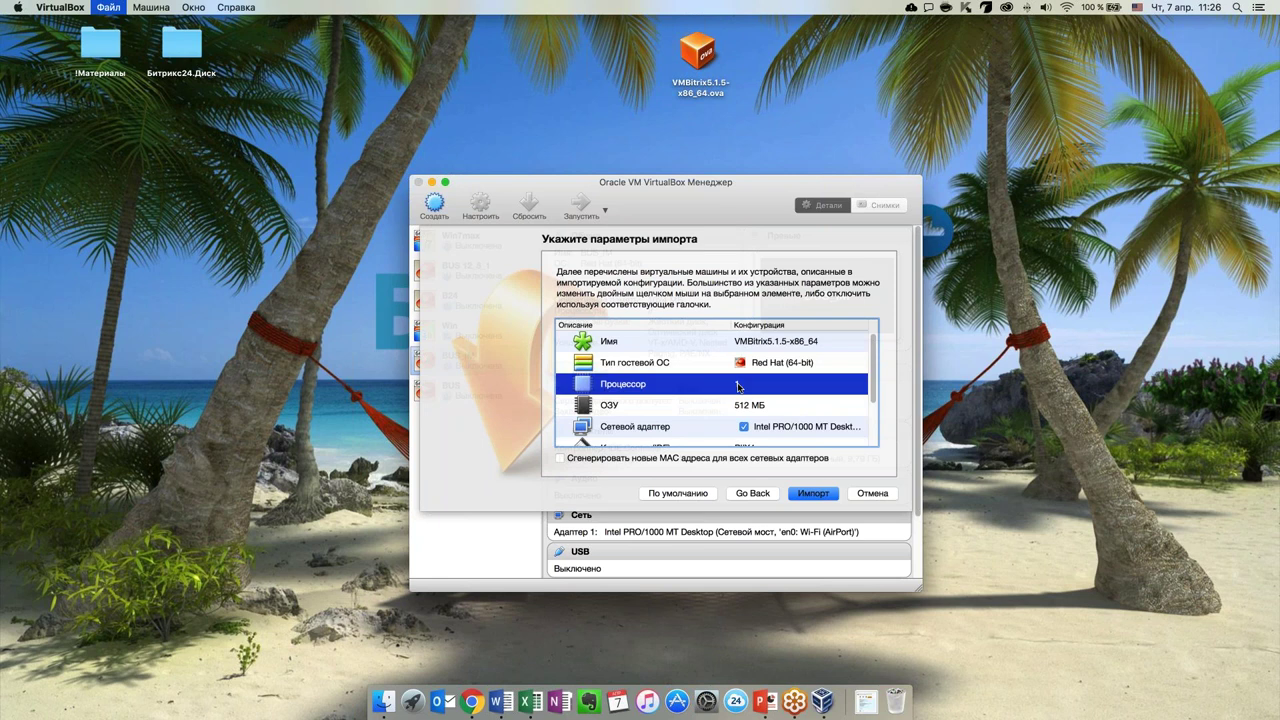
pyautogui.click(739, 387)
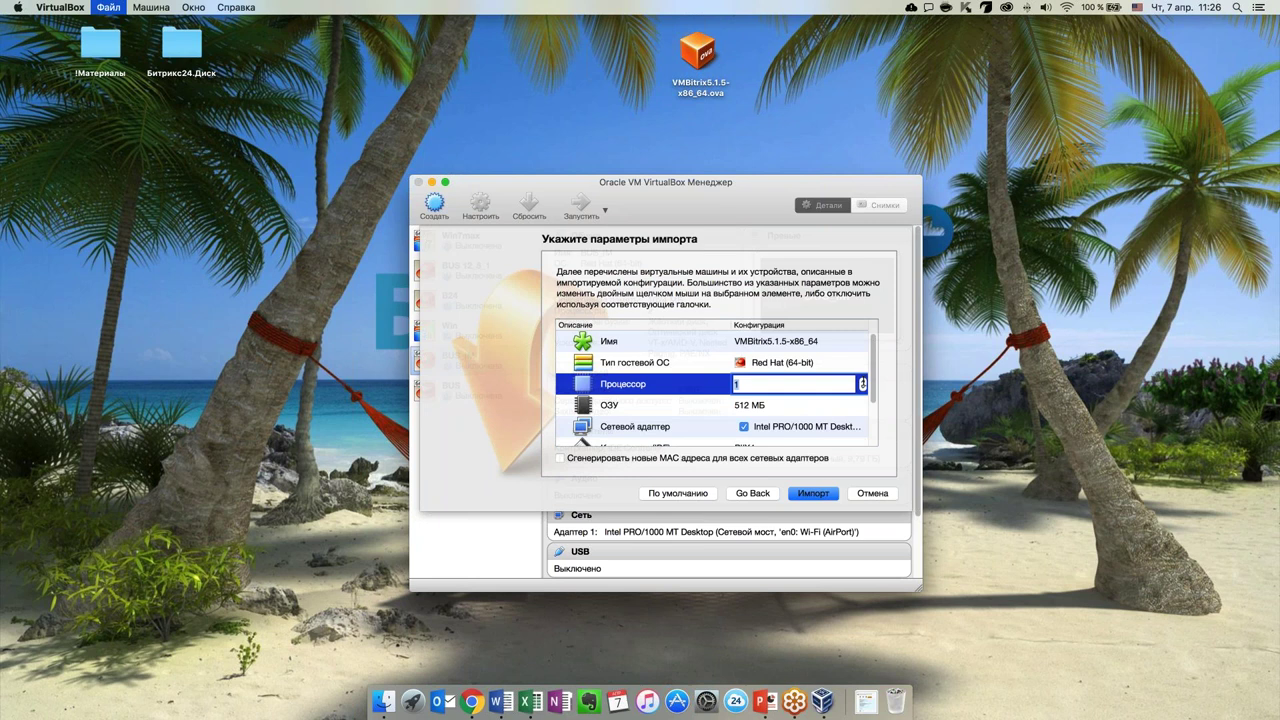
pyautogui.click(862, 380)
pyautogui.click(778, 406)
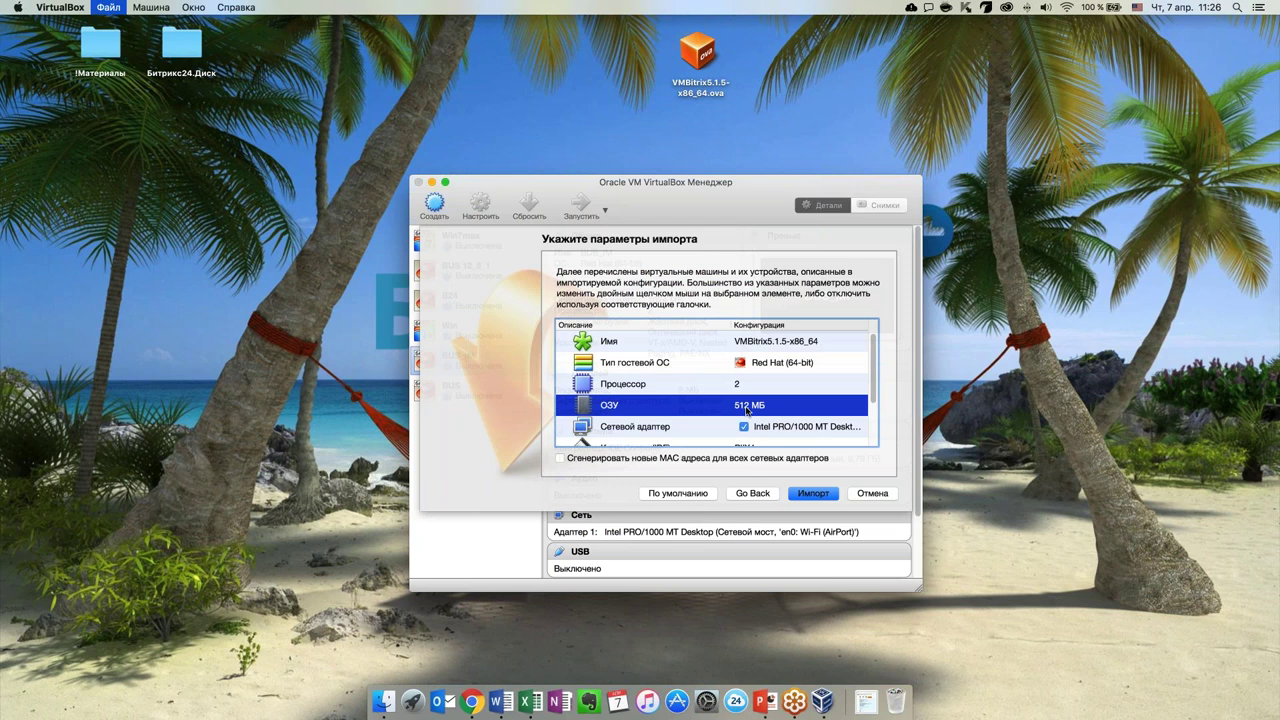
# Set the appliance's RAM to 2048 МБ and recheck the parameter list
pyautogui.doubleClick(747, 407)
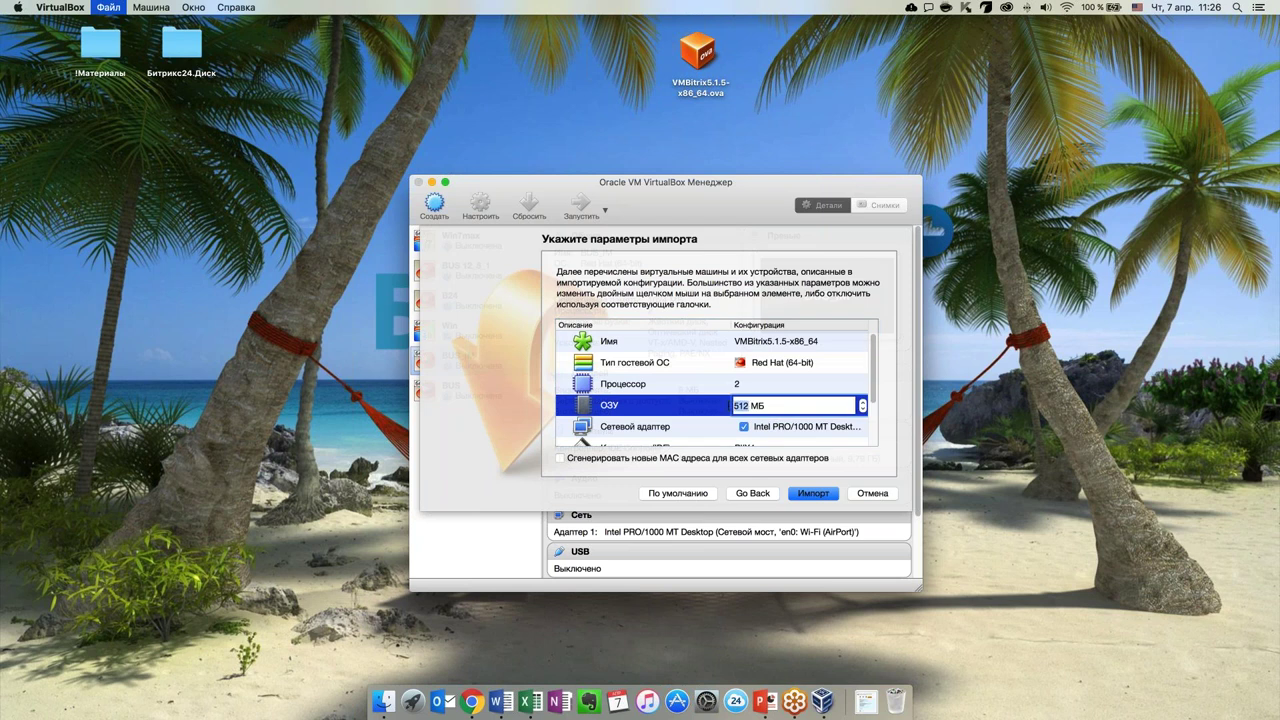
pyautogui.press('Return')
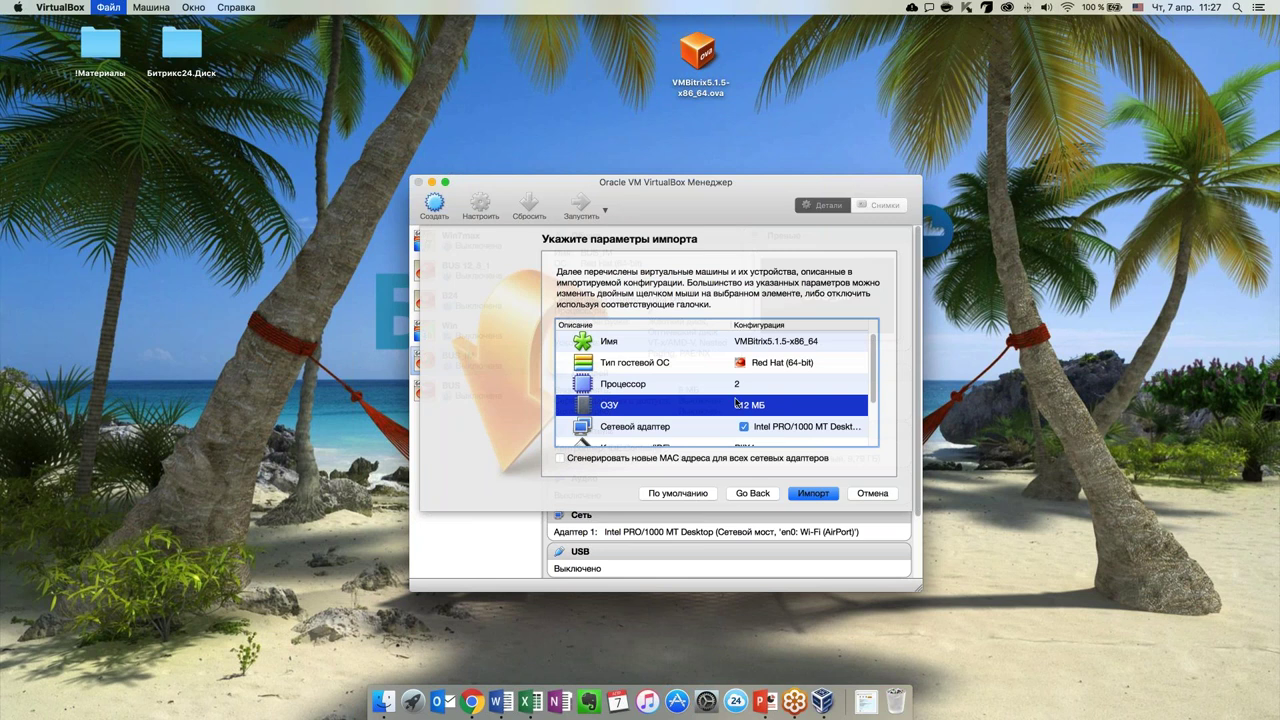
pyautogui.doubleClick(747, 407)
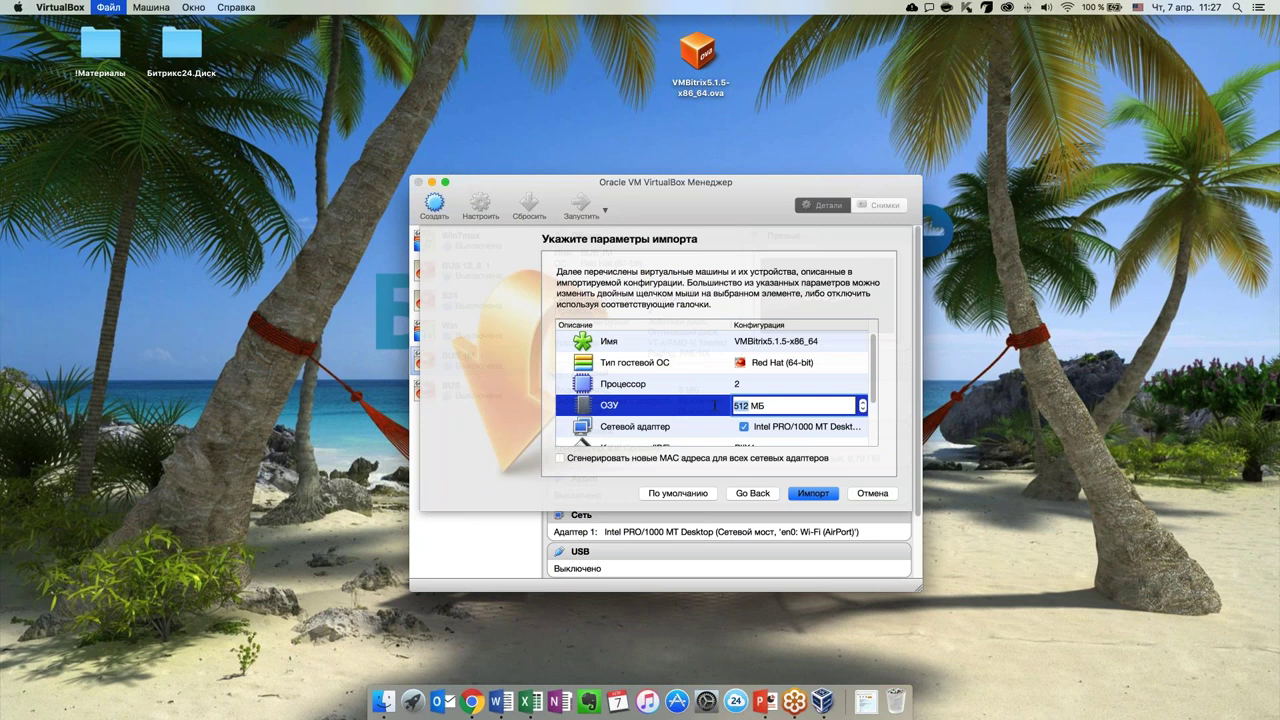
pyautogui.write('2048')
pyautogui.click(753, 387)
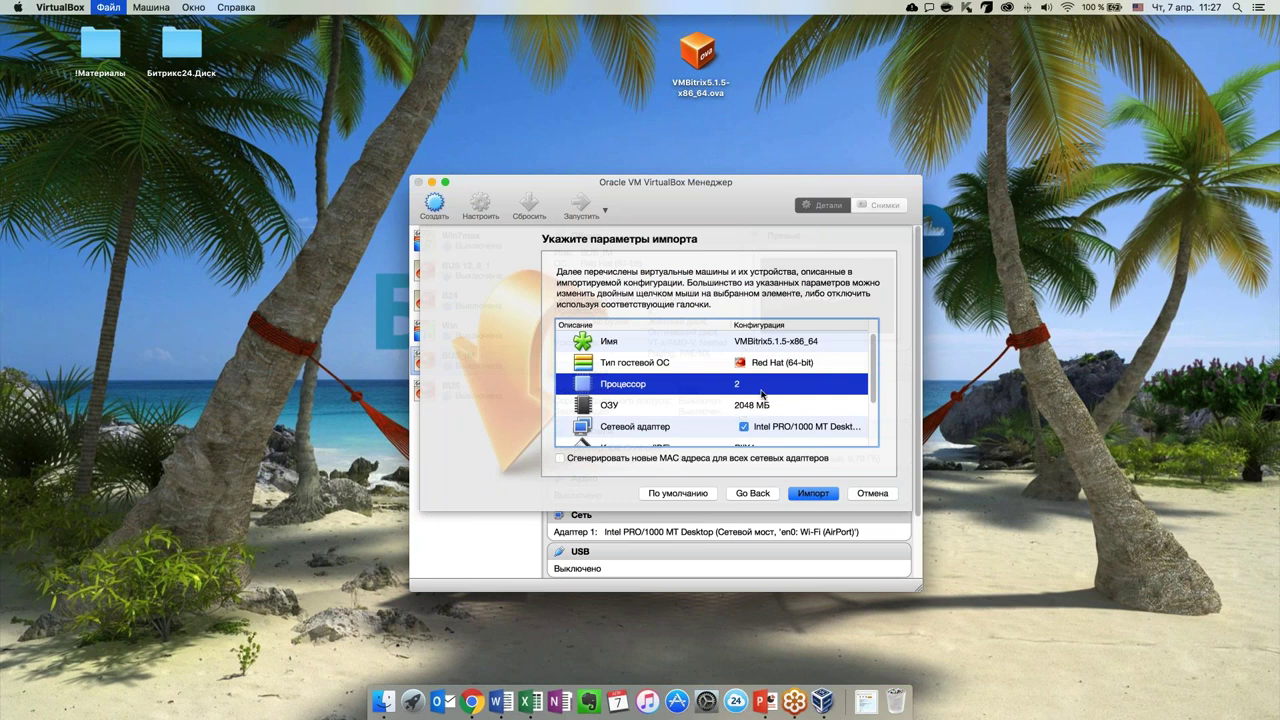
pyautogui.scroll(-2, 766, 398)
pyautogui.scroll(-1, 768, 400)
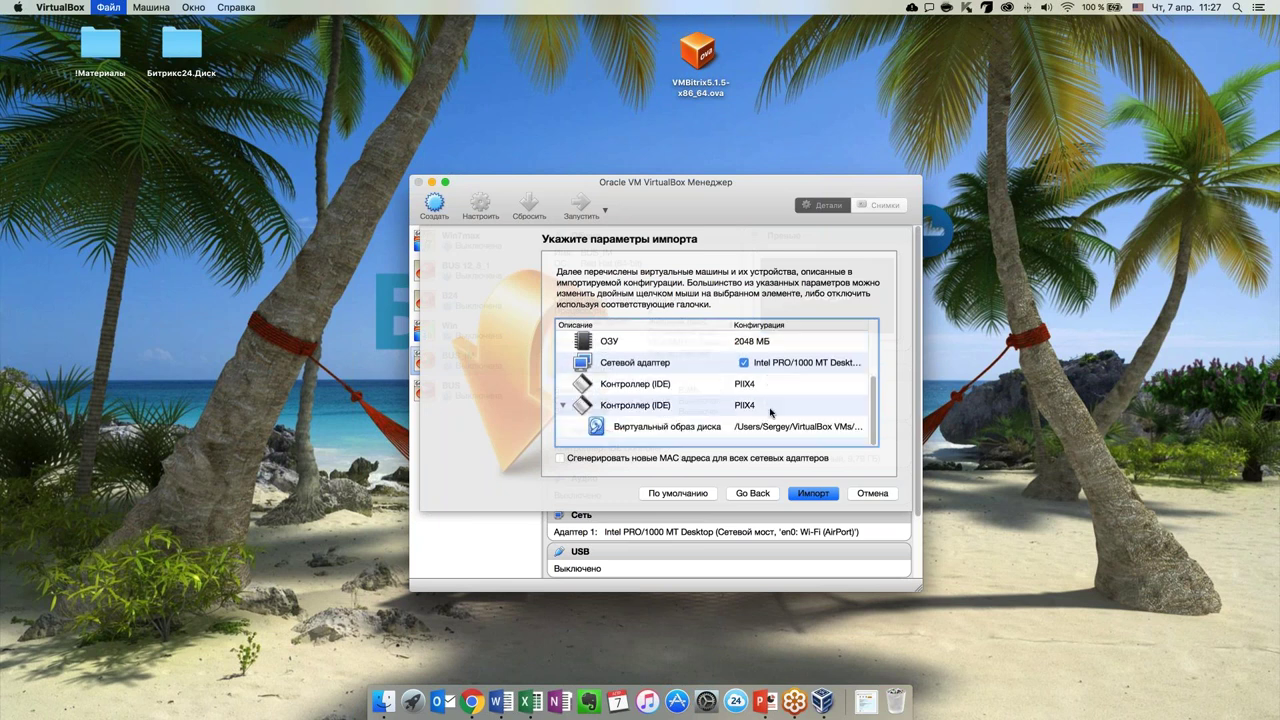
pyautogui.scroll(4, 770, 408)
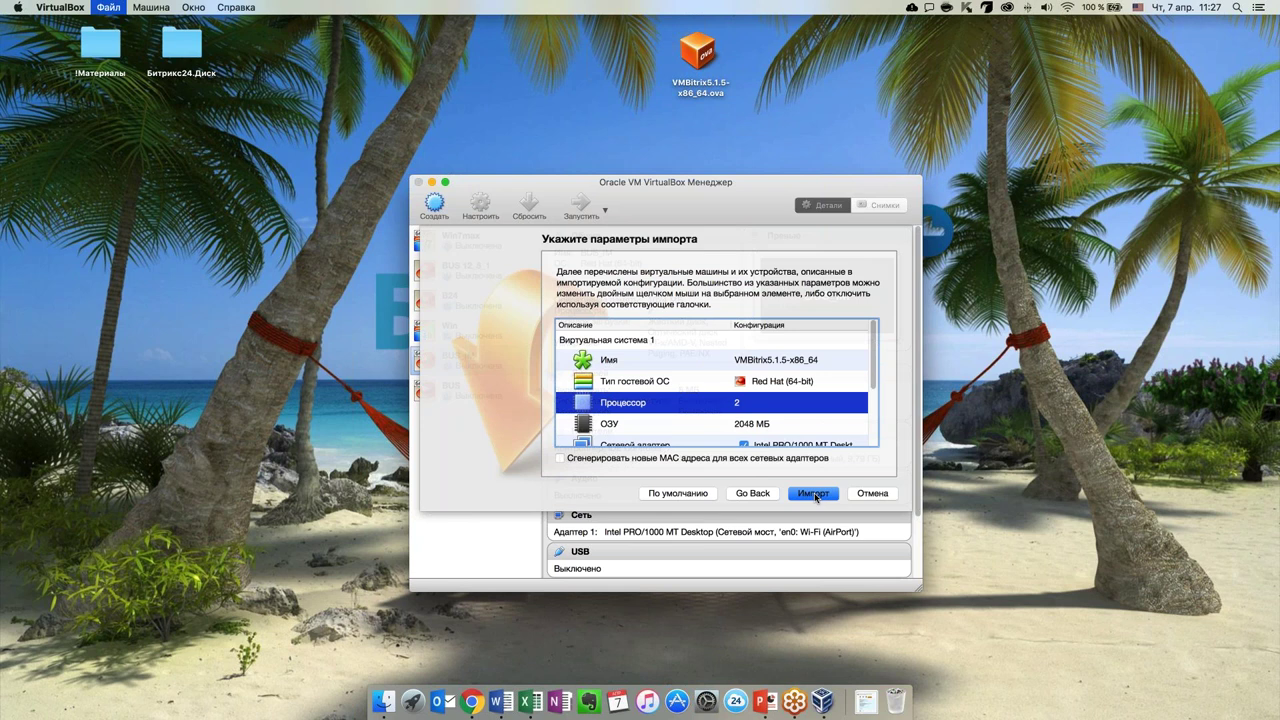
# Run the import, then open settings for the new VMBitrix5.1.5-x86_64 machine
pyautogui.click(813, 494)
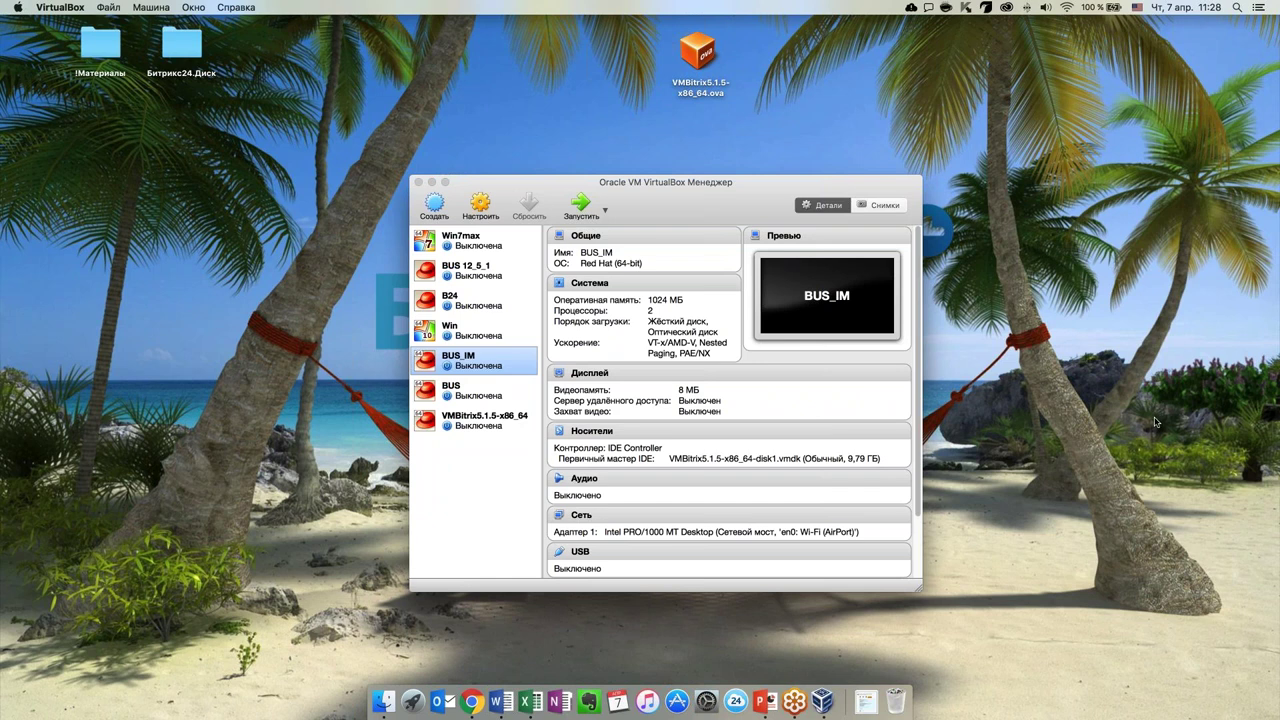
pyautogui.click(502, 421)
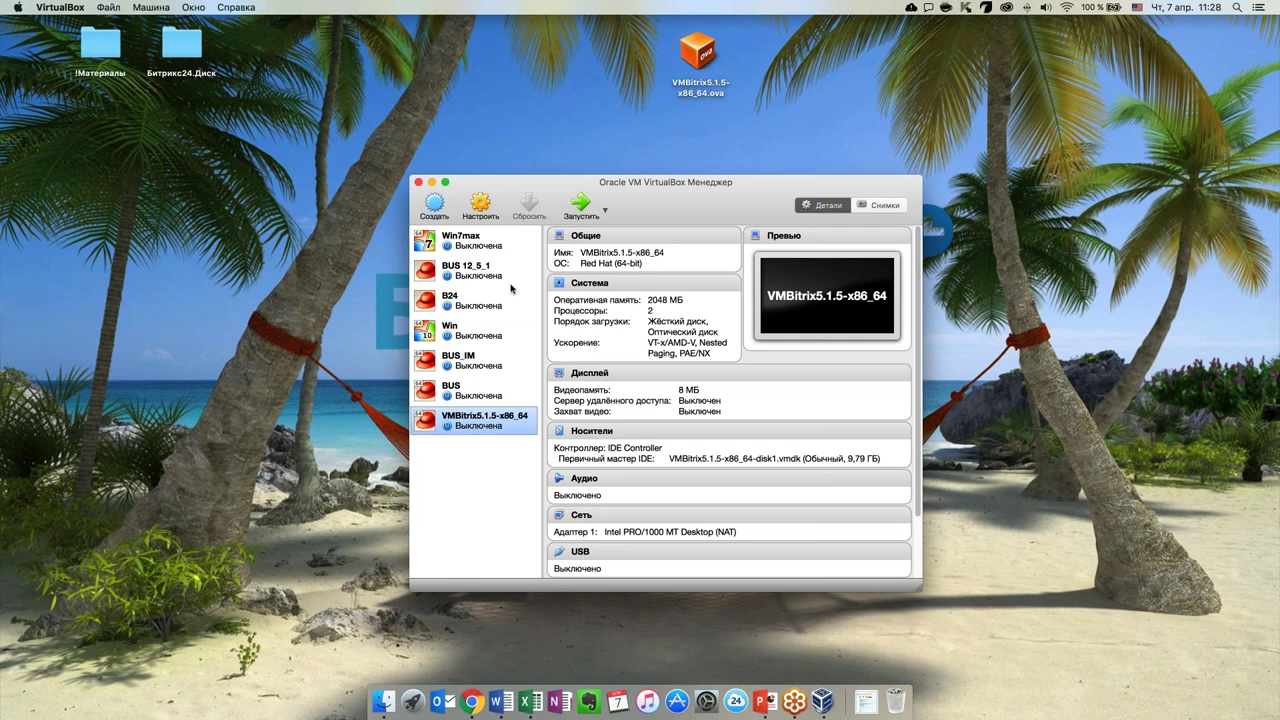
pyautogui.click(486, 212)
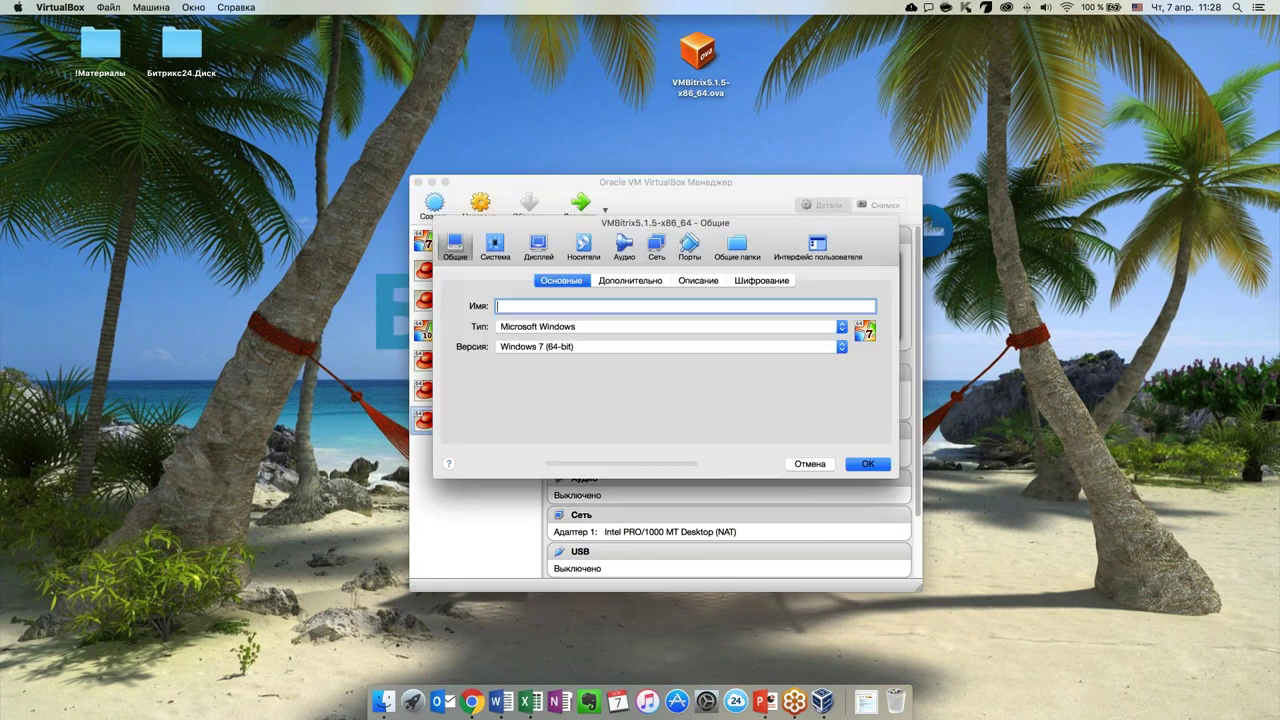
# Replace the machine's name in the Имя field with 'VEBINAR_IM'
pyautogui.moveTo(587, 308); pyautogui.dragTo(491, 306)
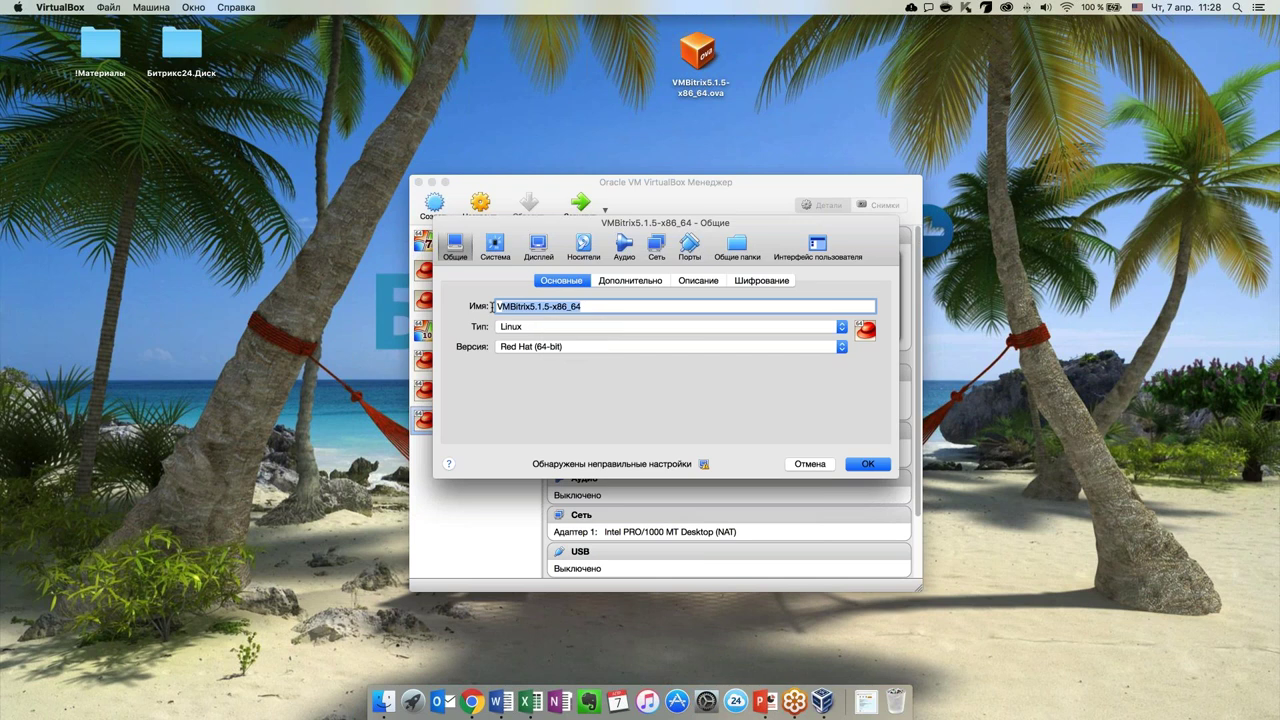
pyautogui.write('V')
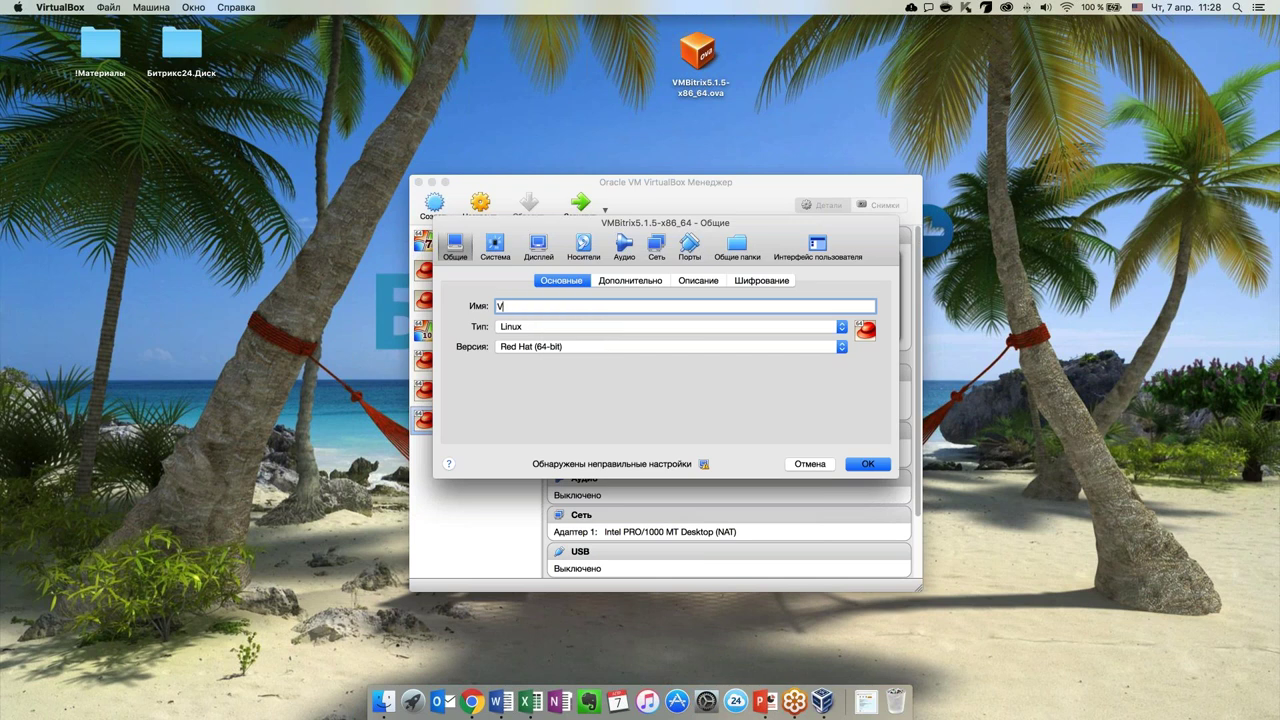
pyautogui.write('EBINAR_IM')
# Change Адаптер 1's connection type from NAT to Сетевой мост on the Сеть page
pyautogui.click(655, 250)
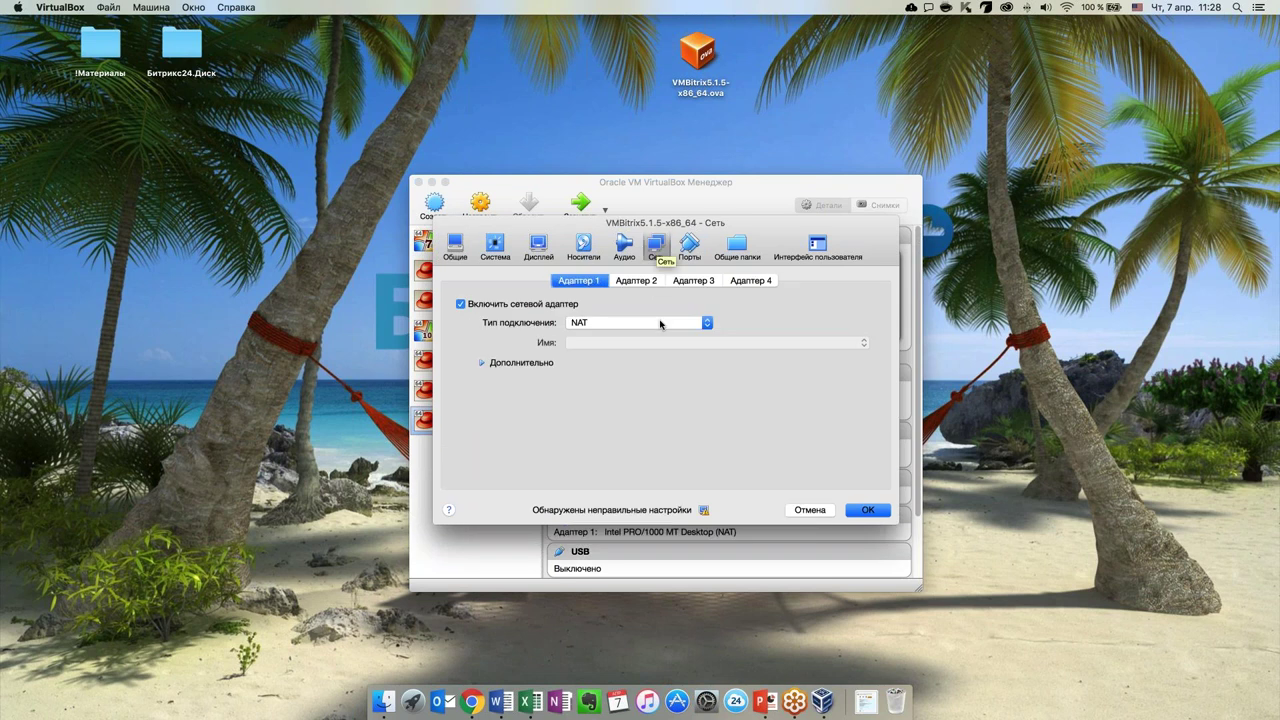
pyautogui.click(663, 322)
pyautogui.click(598, 345)
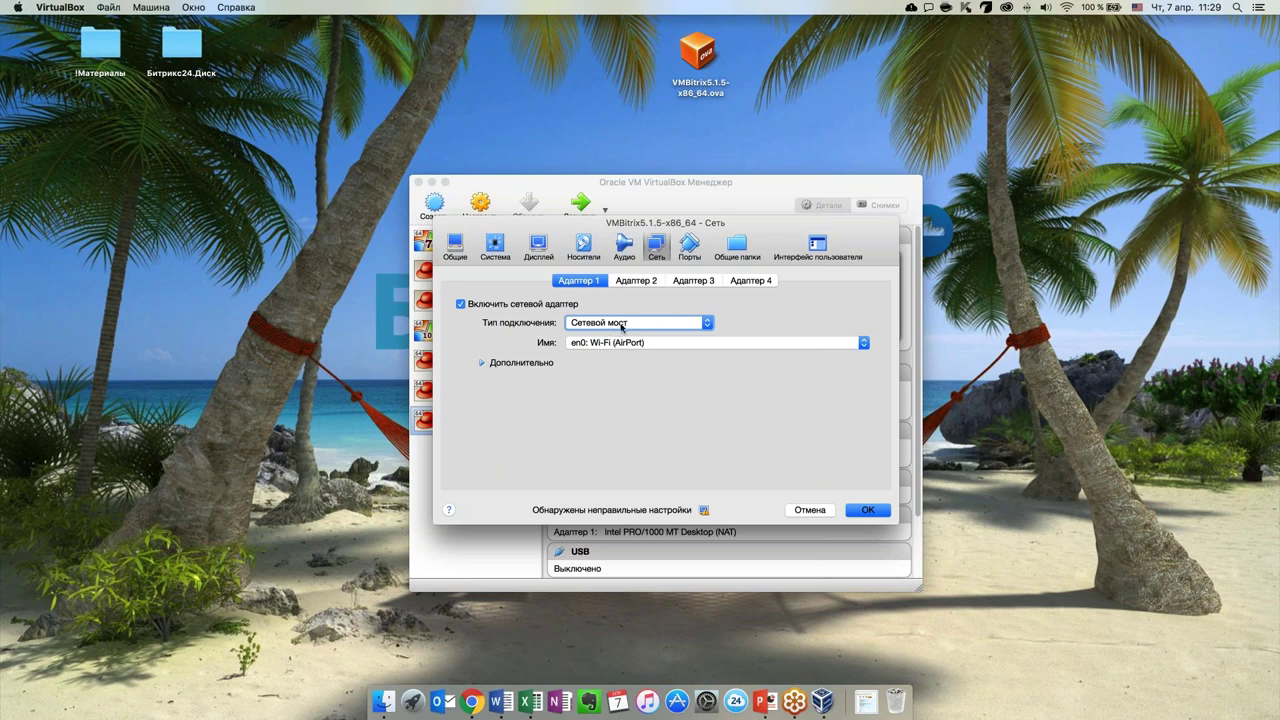
pyautogui.click(621, 328)
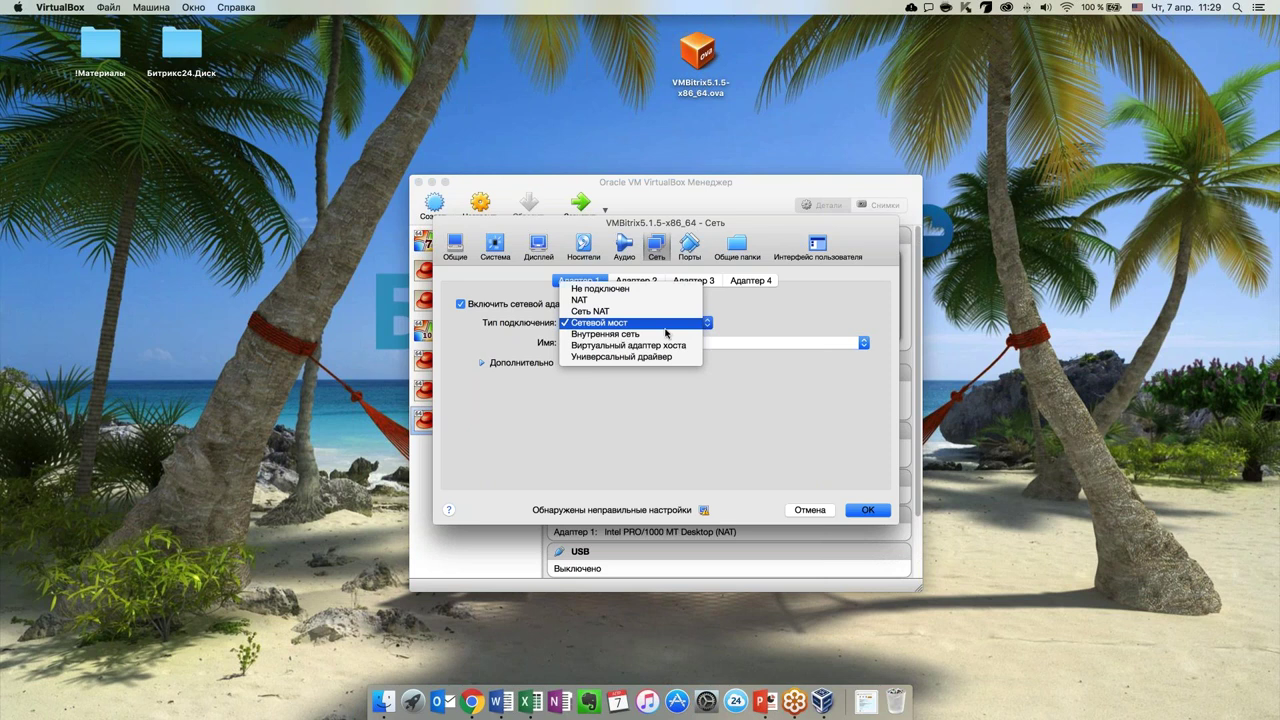
pyautogui.click(756, 320)
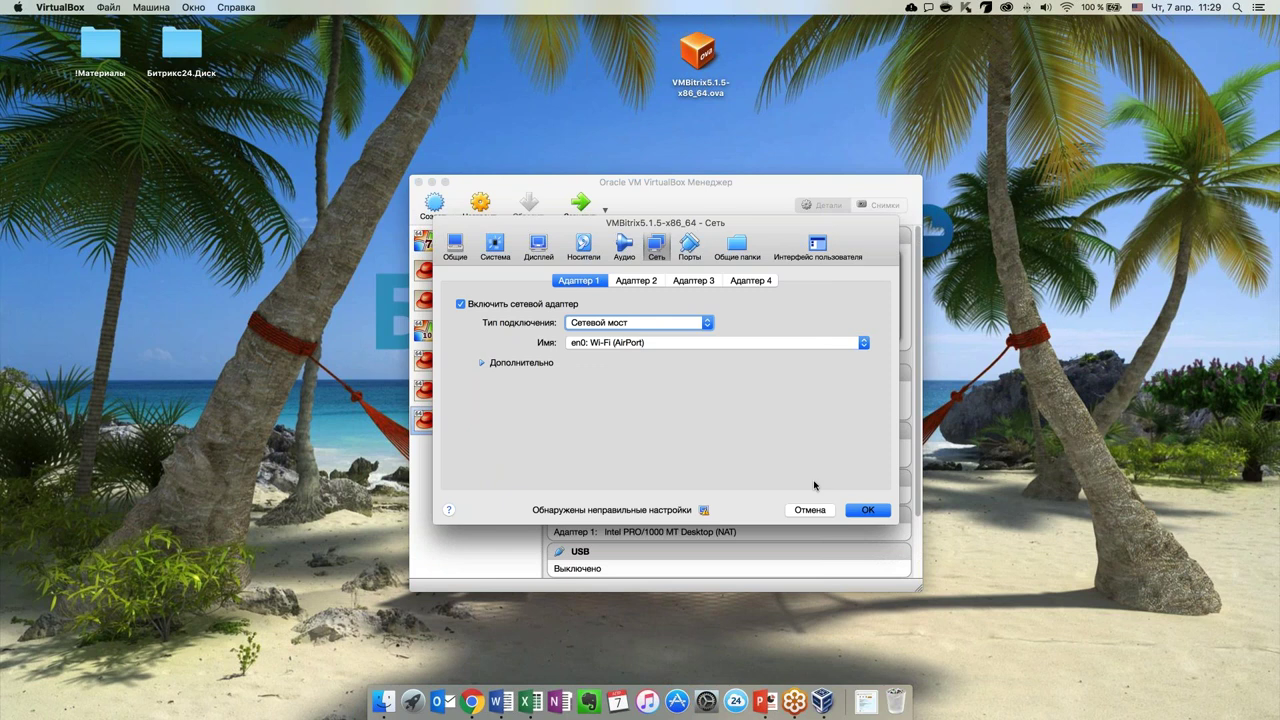
# Save the settings, boot WEBINAR_IM, and minimise its console window
pyautogui.click(856, 510)
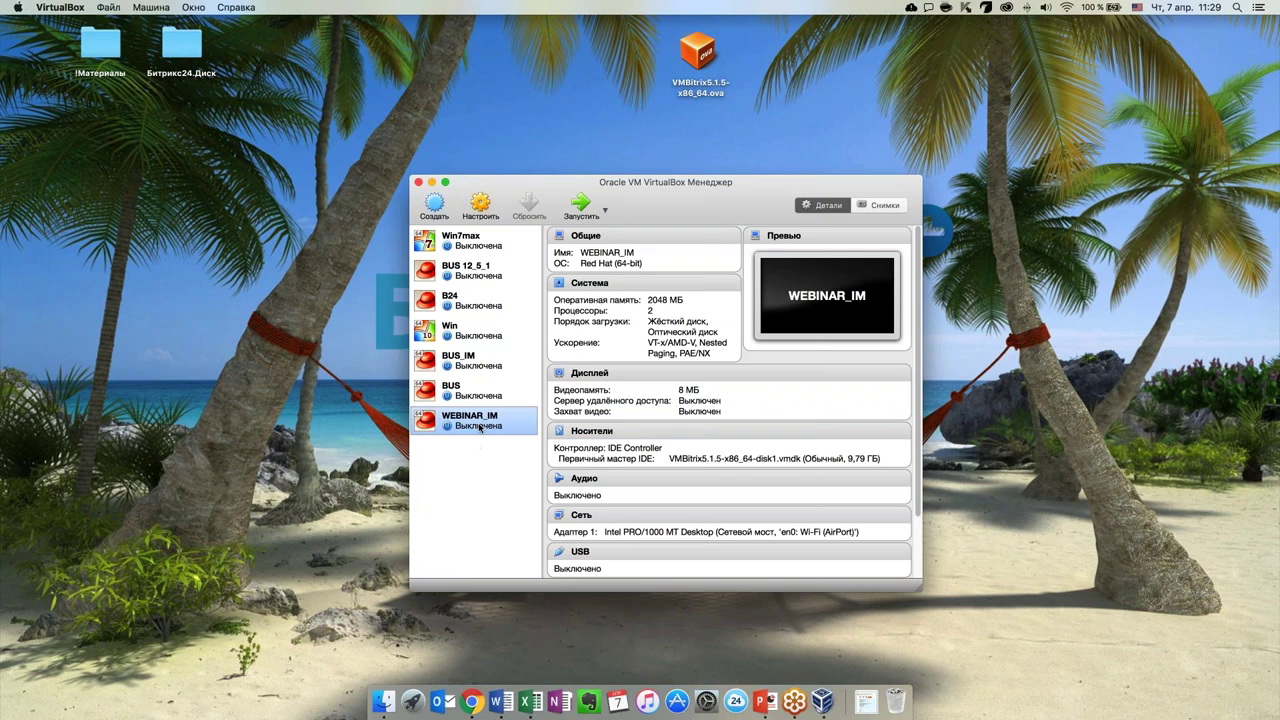
pyautogui.doubleClick(481, 427)
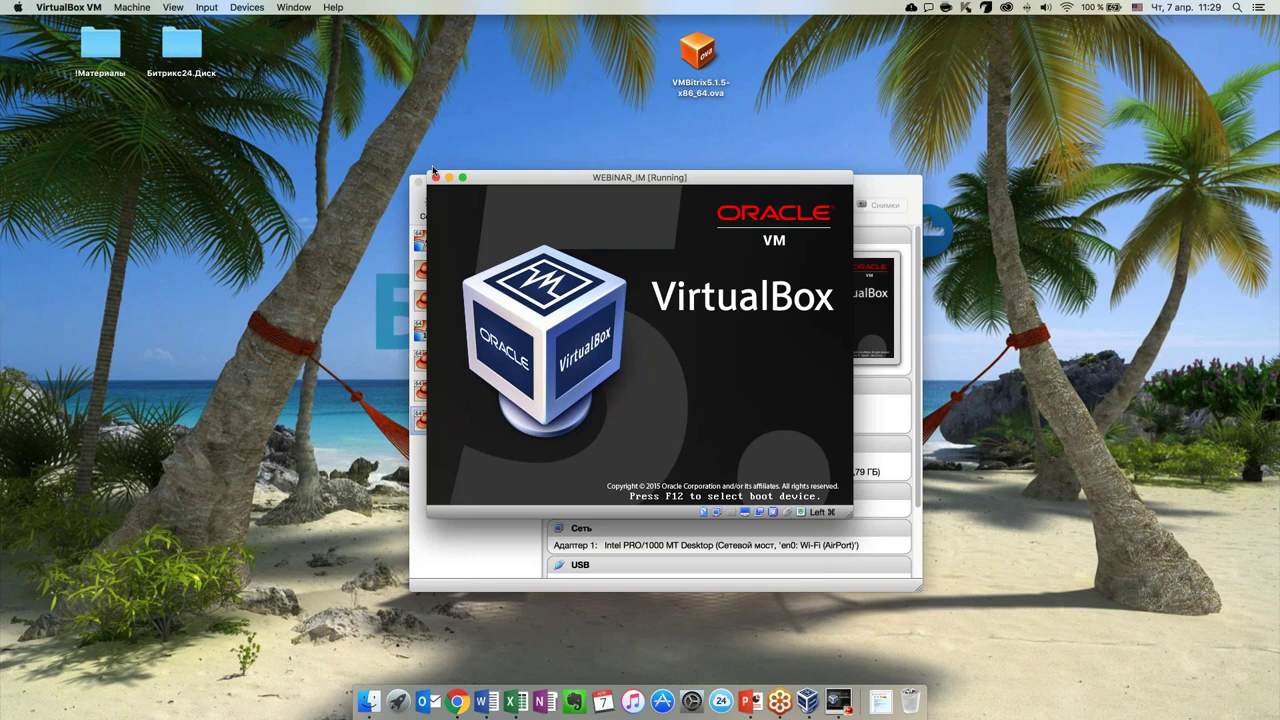
pyautogui.click(430, 186)
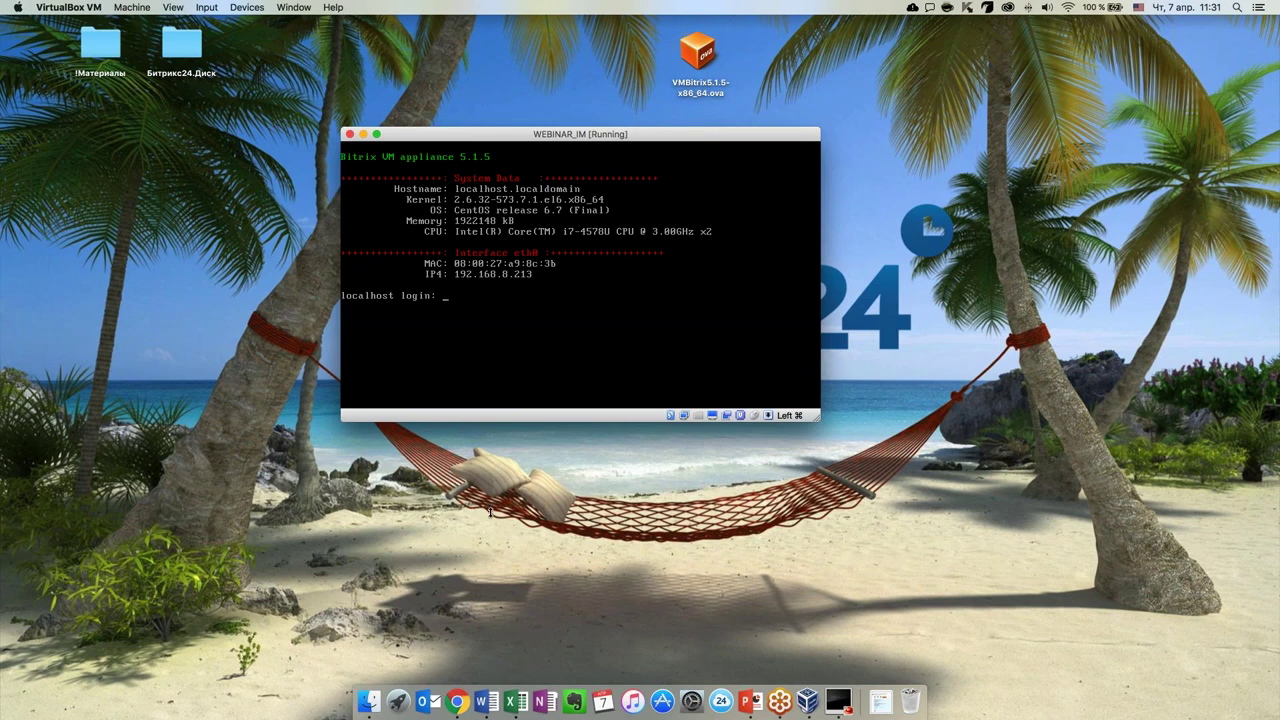
# Bring Chrome back over the minimised VM console and open a new tab
pyautogui.click(458, 702)
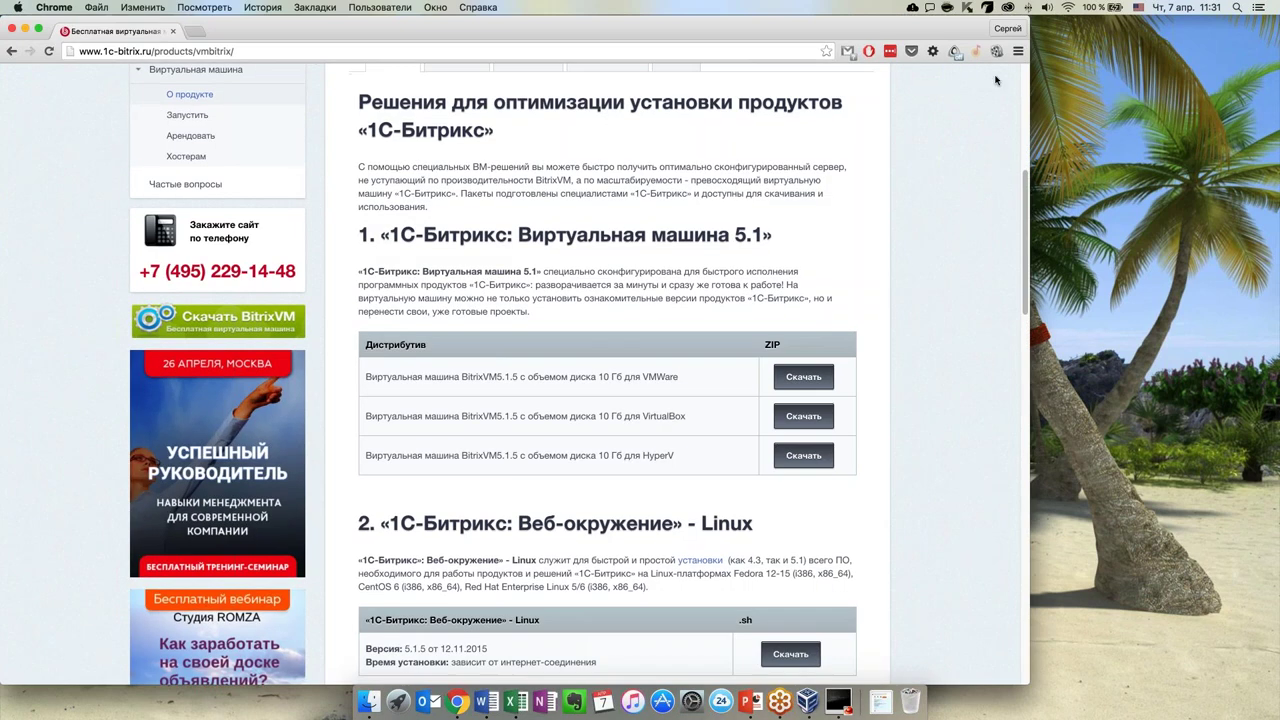
pyautogui.press('super+m')
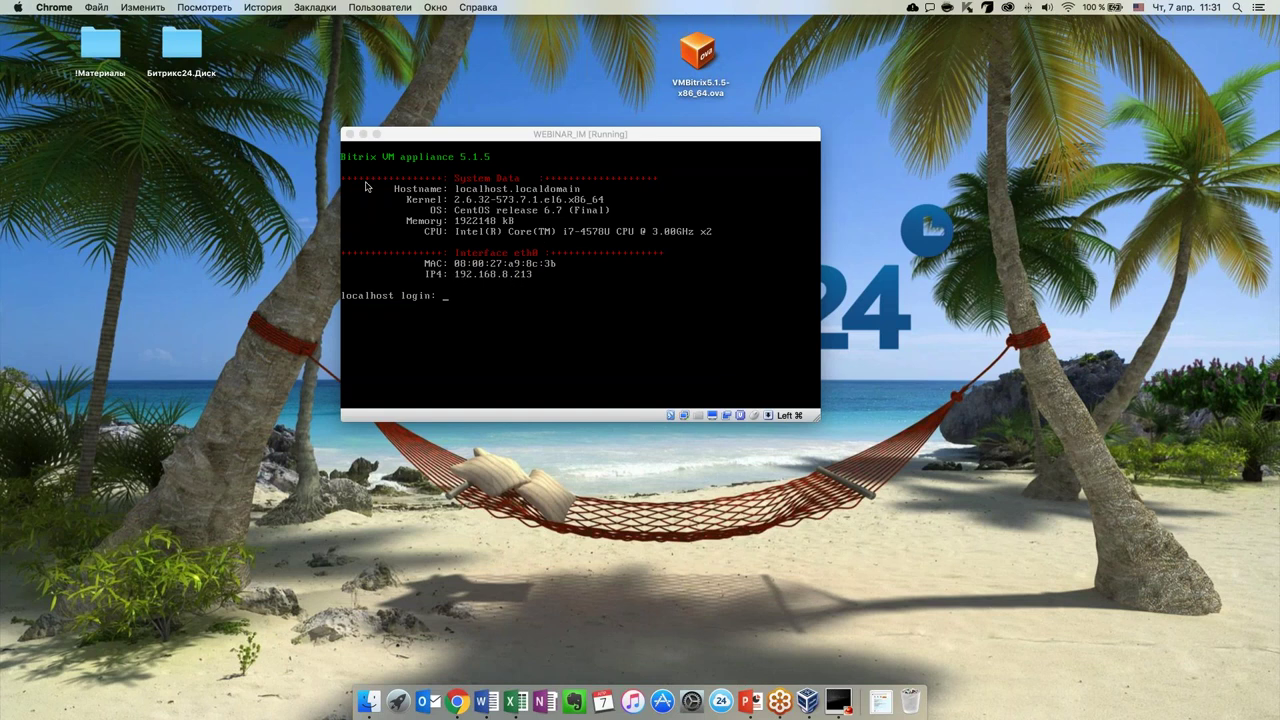
pyautogui.click(363, 134)
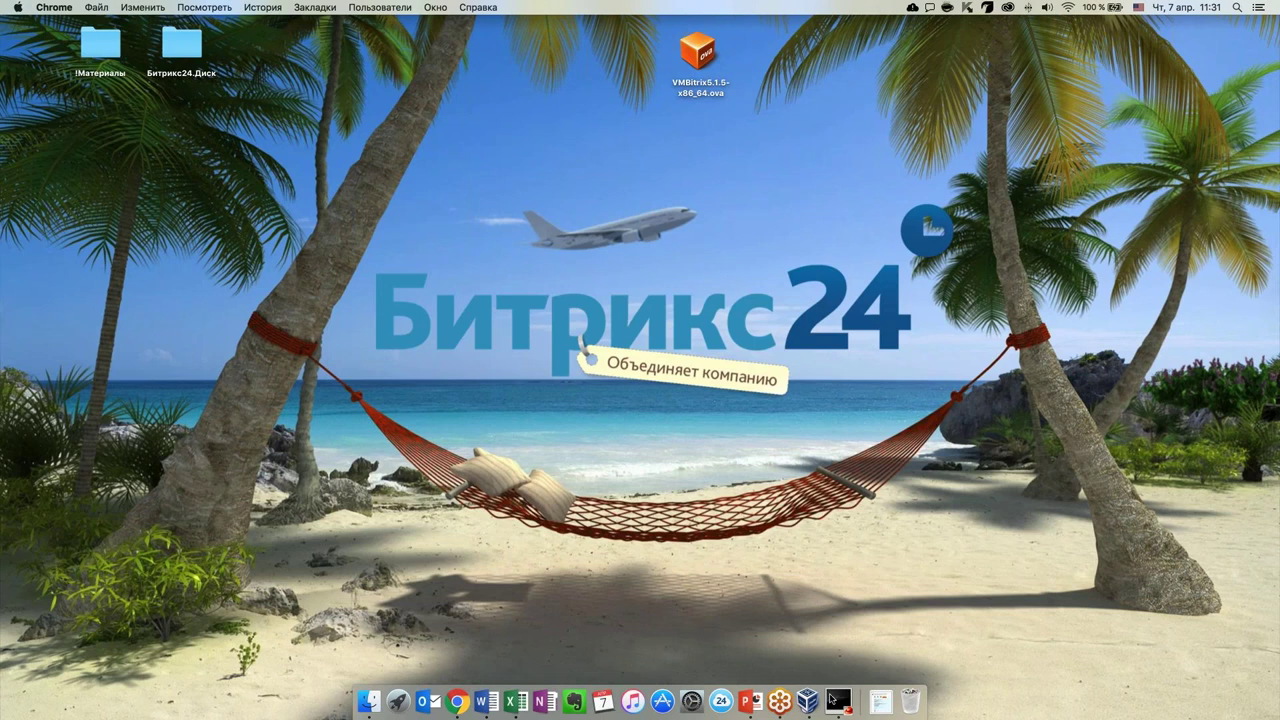
pyautogui.press('F11')
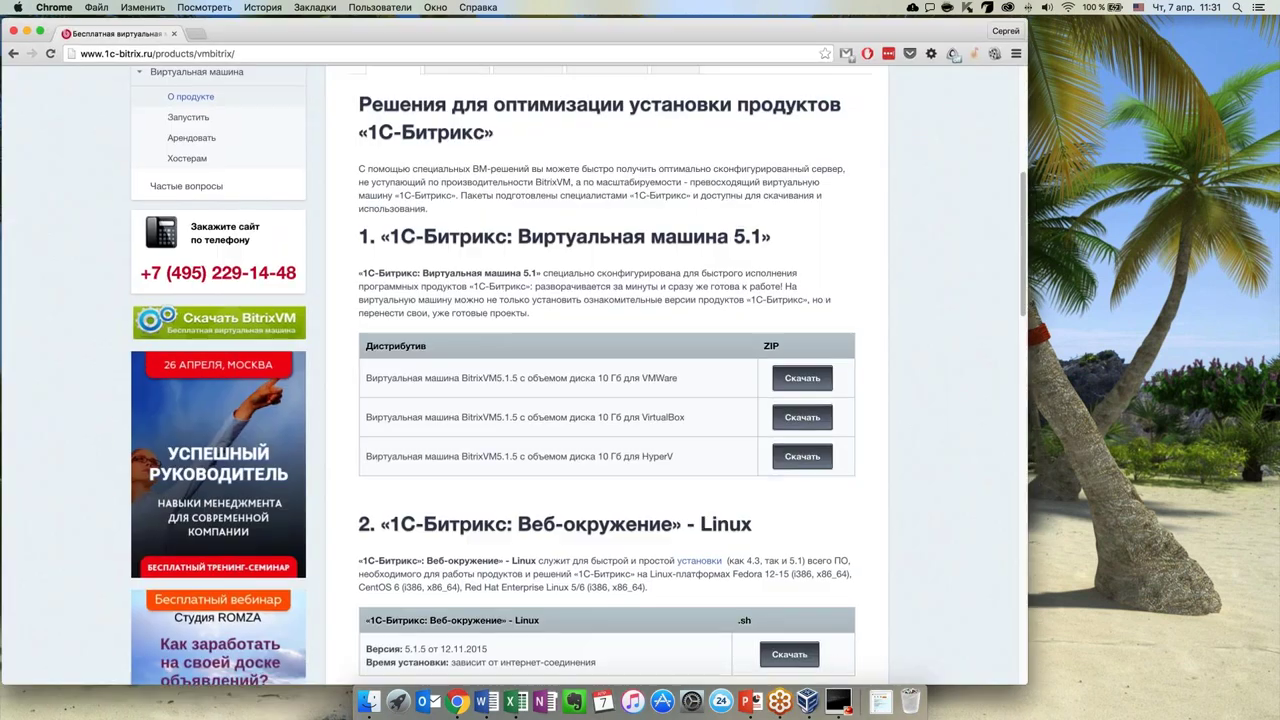
pyautogui.click(192, 32)
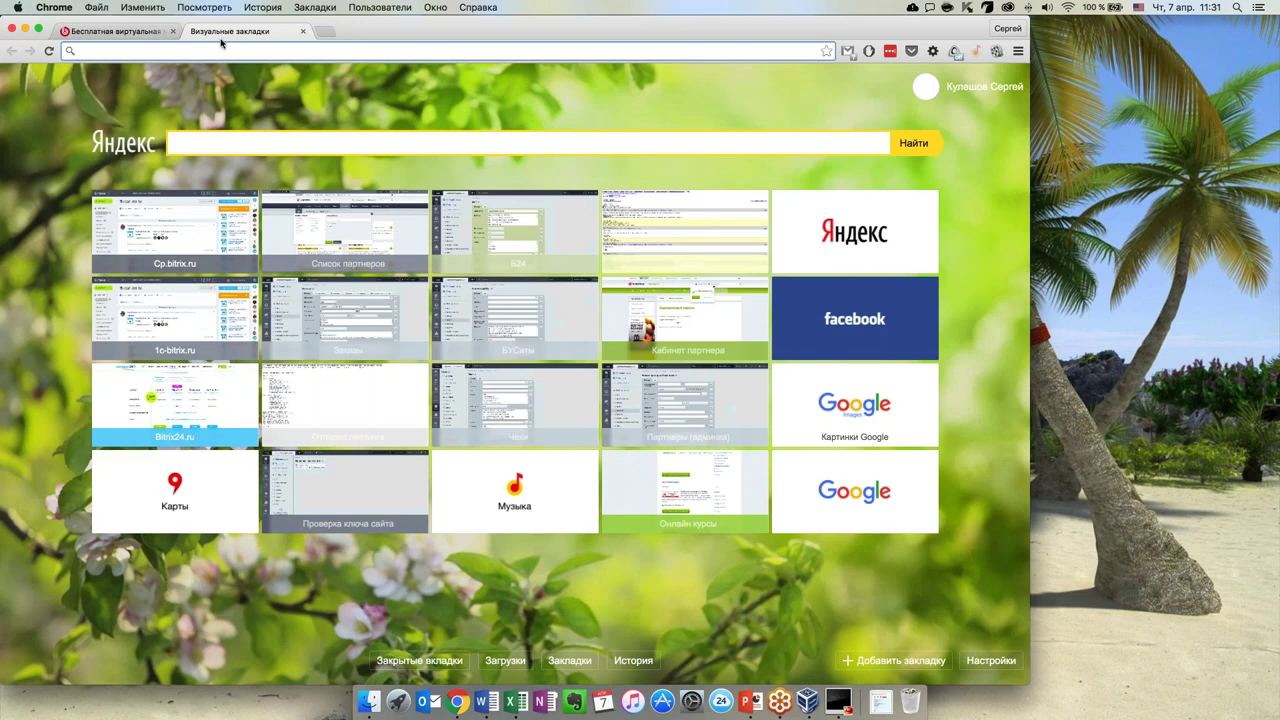
# Load 192.168.8.213 in Chrome to reach the VMBitrix welcome page
pyautogui.write('192.168.8.213')
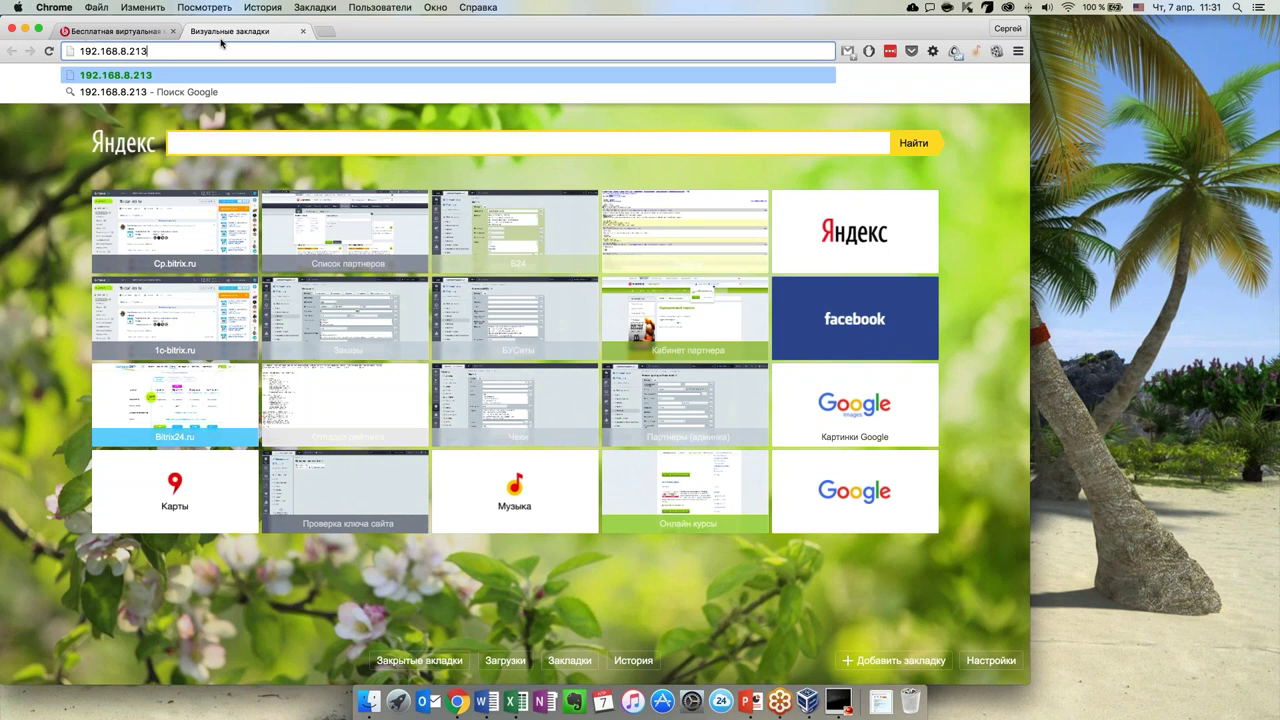
pyautogui.press('Return')
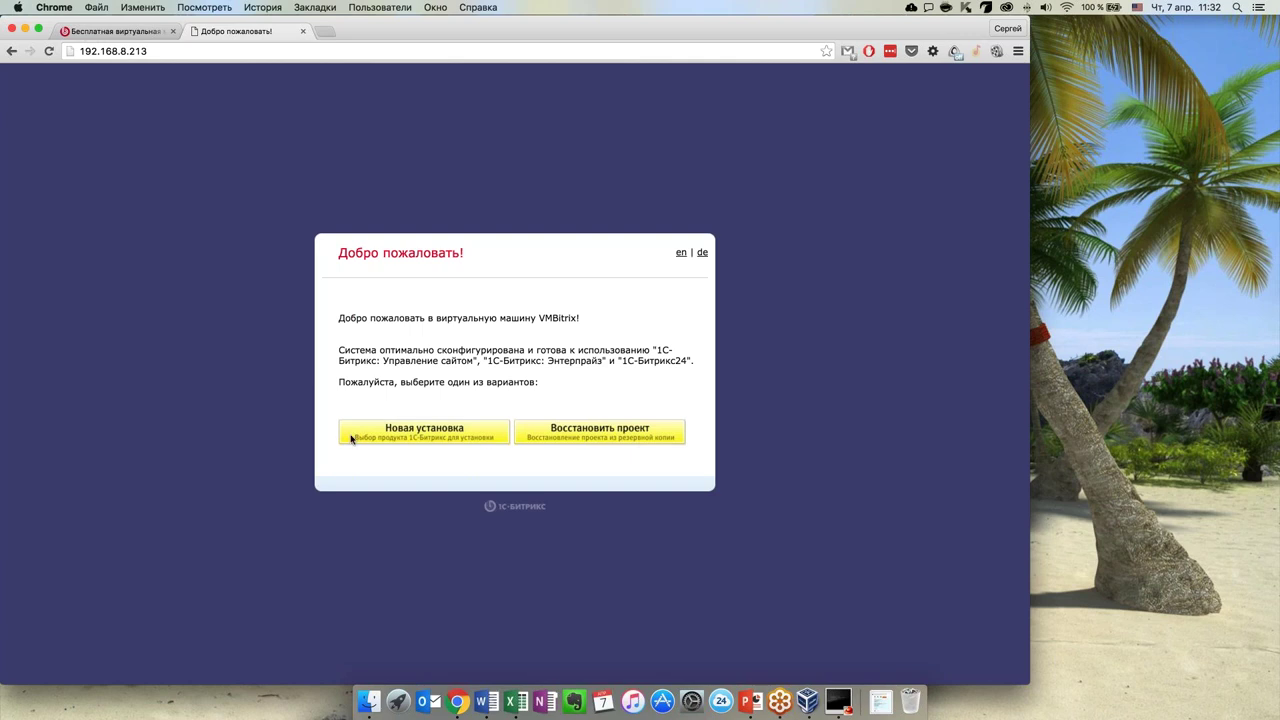
# Start a new installation of 1С-Битрикс: Управление сайтом with the Бизнес edition
pyautogui.click(428, 437)
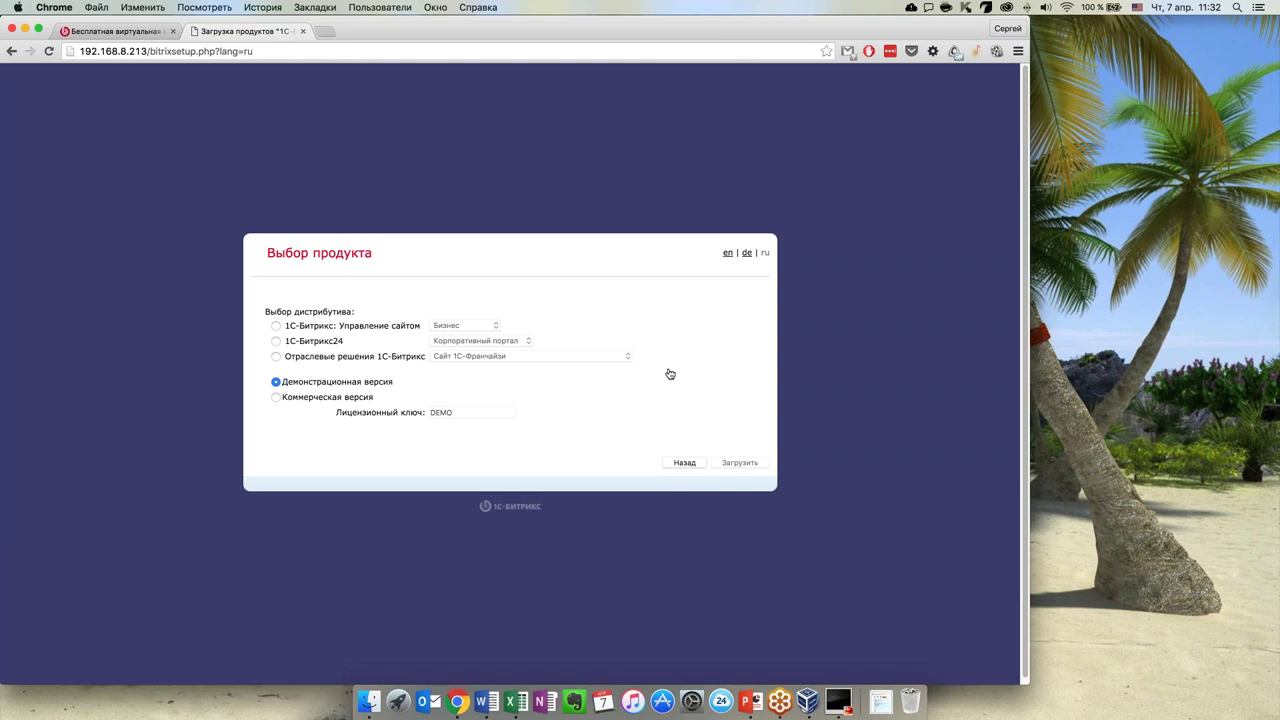
pyautogui.click(276, 326)
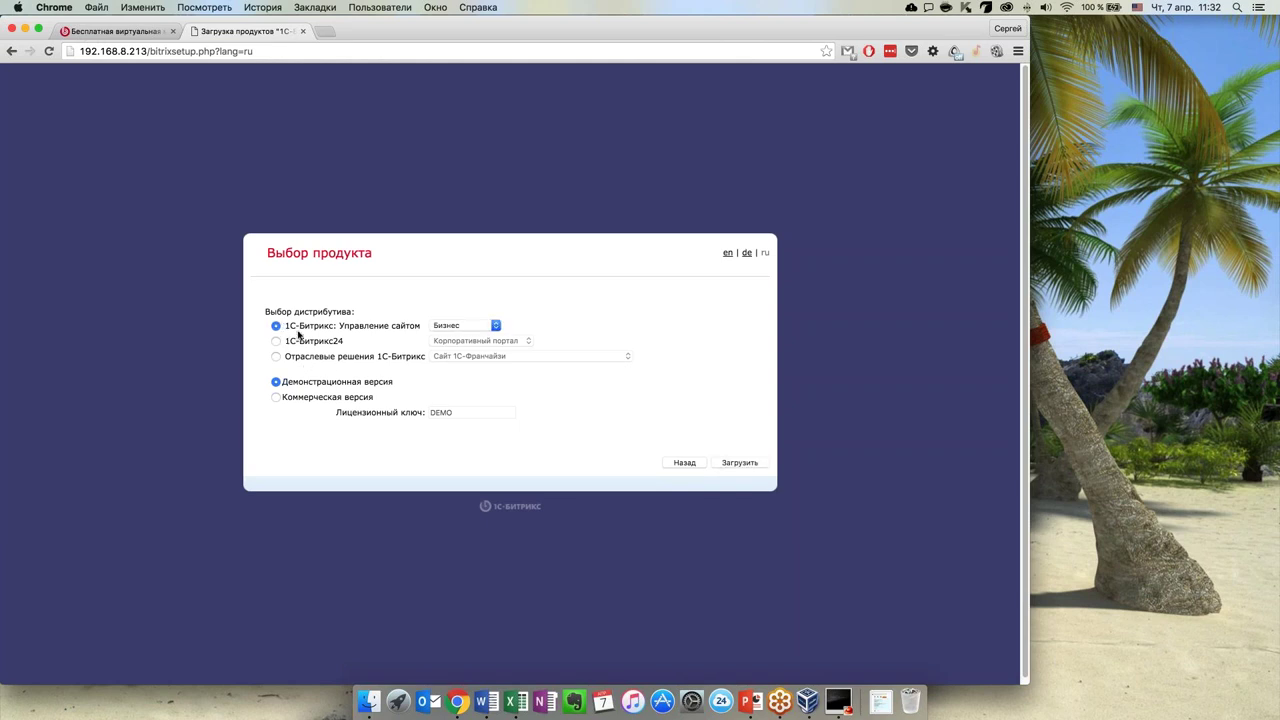
pyautogui.click(492, 326)
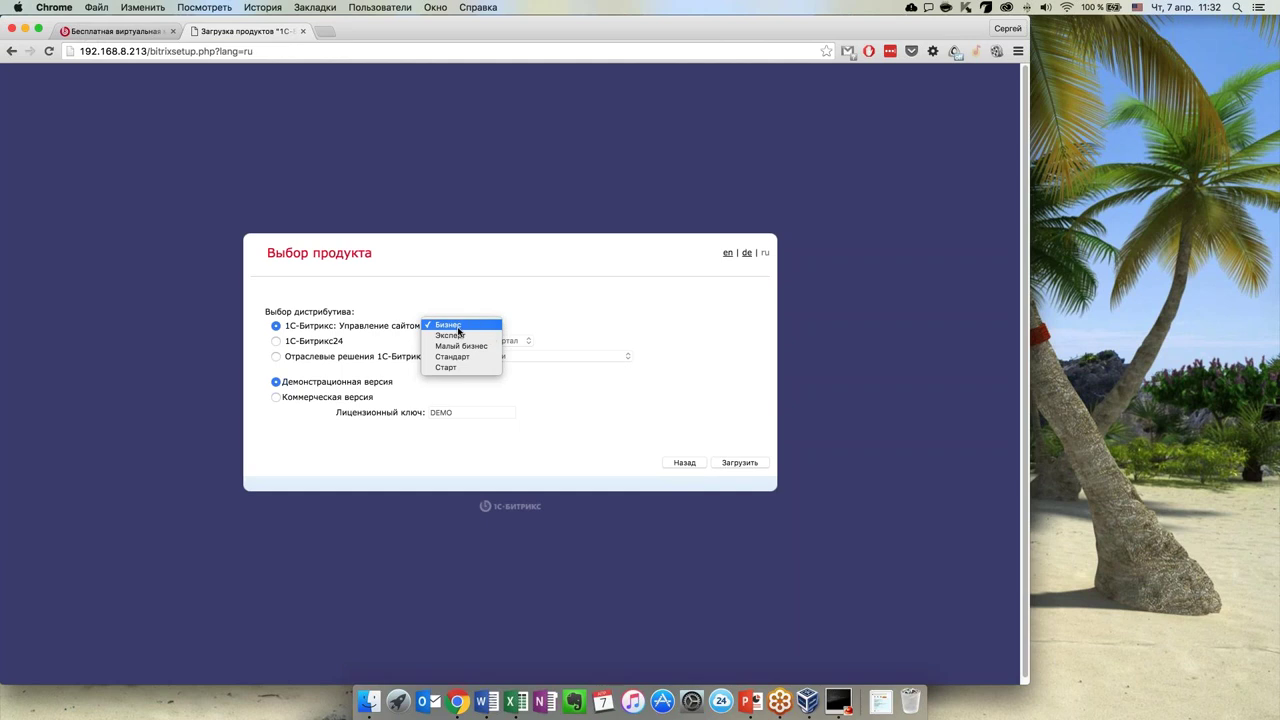
pyautogui.click(606, 321)
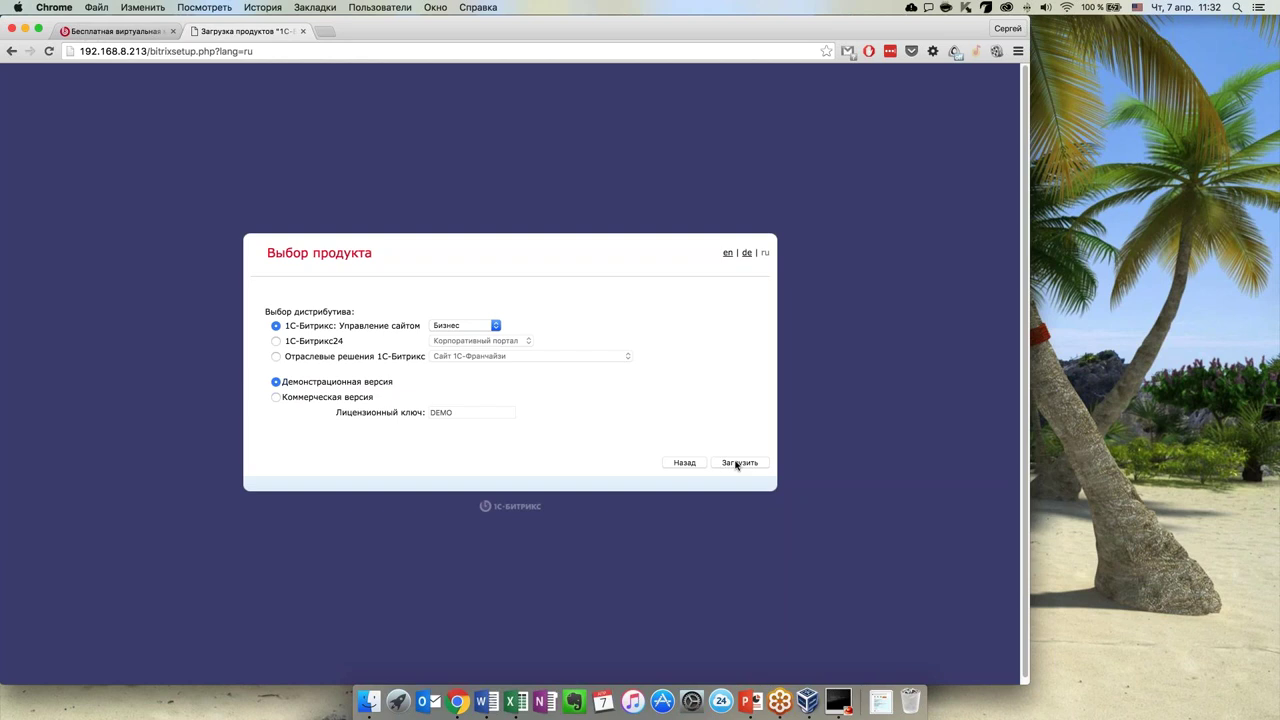
# Download the selected 1С-Битрикс: Управление сайтом 15.5.10 distribution and let the wizard load
pyautogui.click(738, 463)
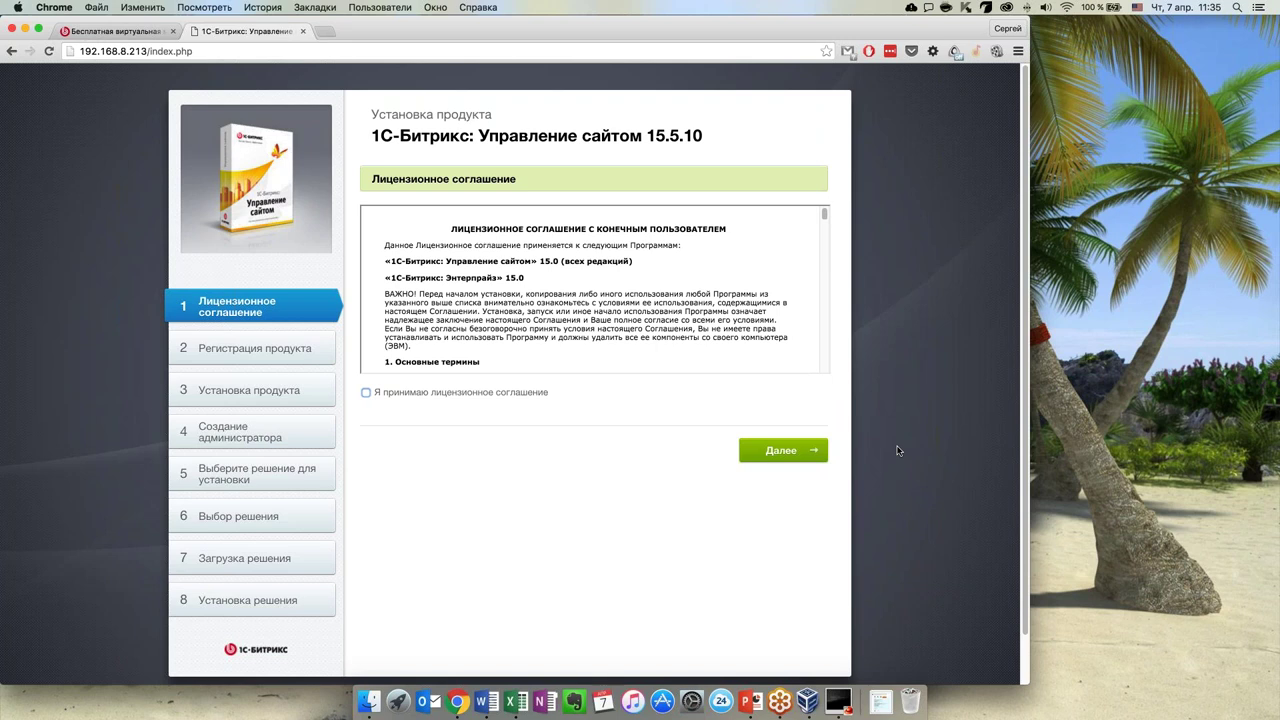
# Accept the 1C-Bitrix license agreement and proceed to product registration
pyautogui.click(366, 393)
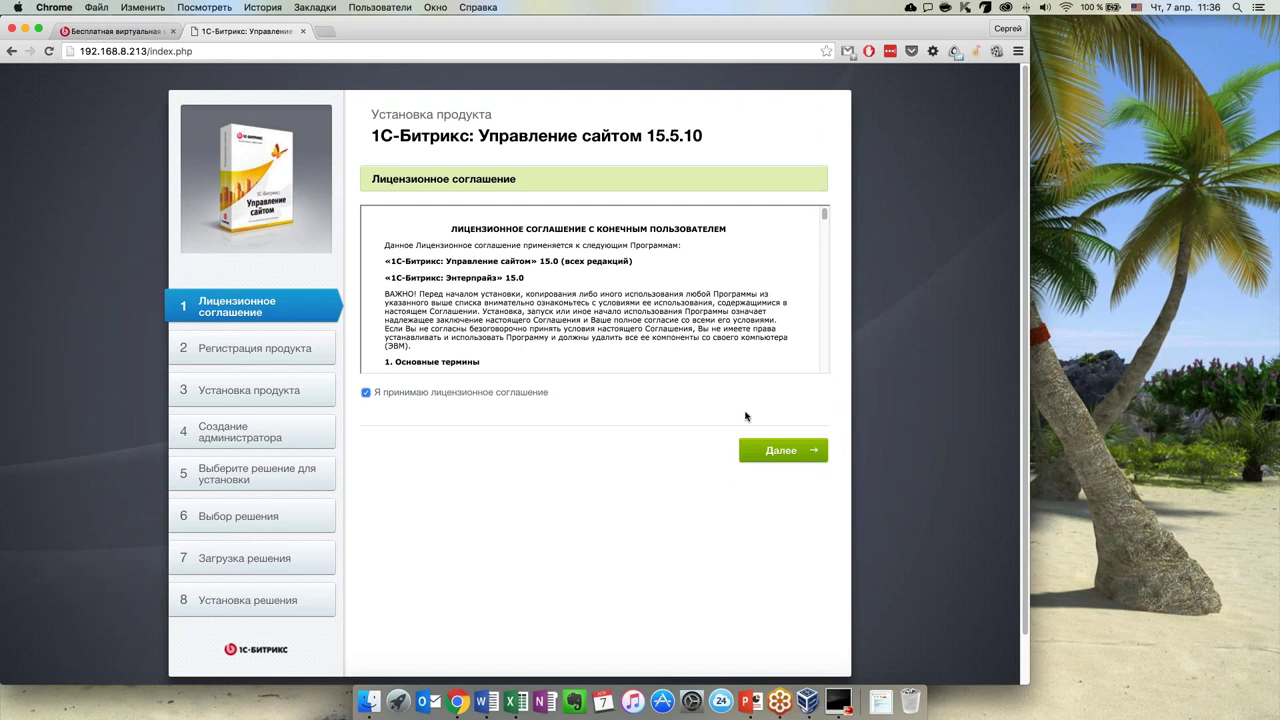
pyautogui.scroll(-2, 610, 330)
pyautogui.scroll(2, 614, 335)
pyautogui.click(781, 450)
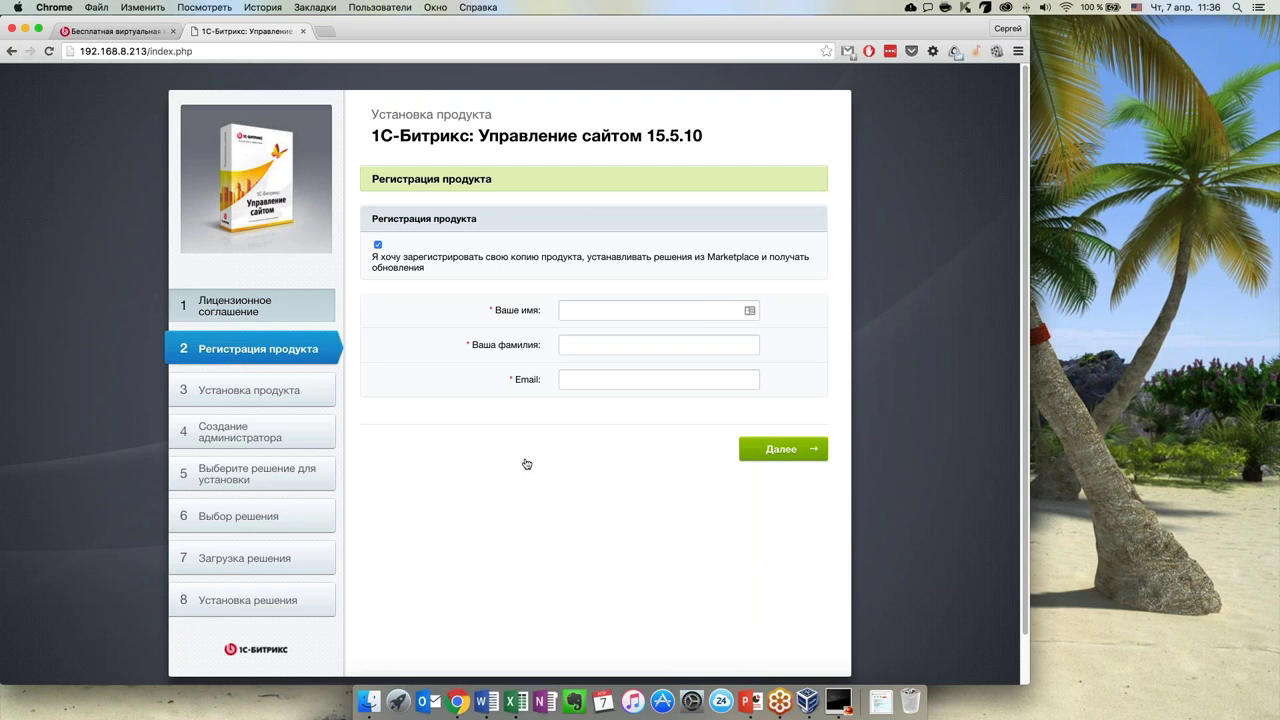
# Turn off the 'Я хочу зарегистрировать свою копию продукта' option
pyautogui.click(378, 246)
pyautogui.click(378, 245)
pyautogui.click(378, 245)
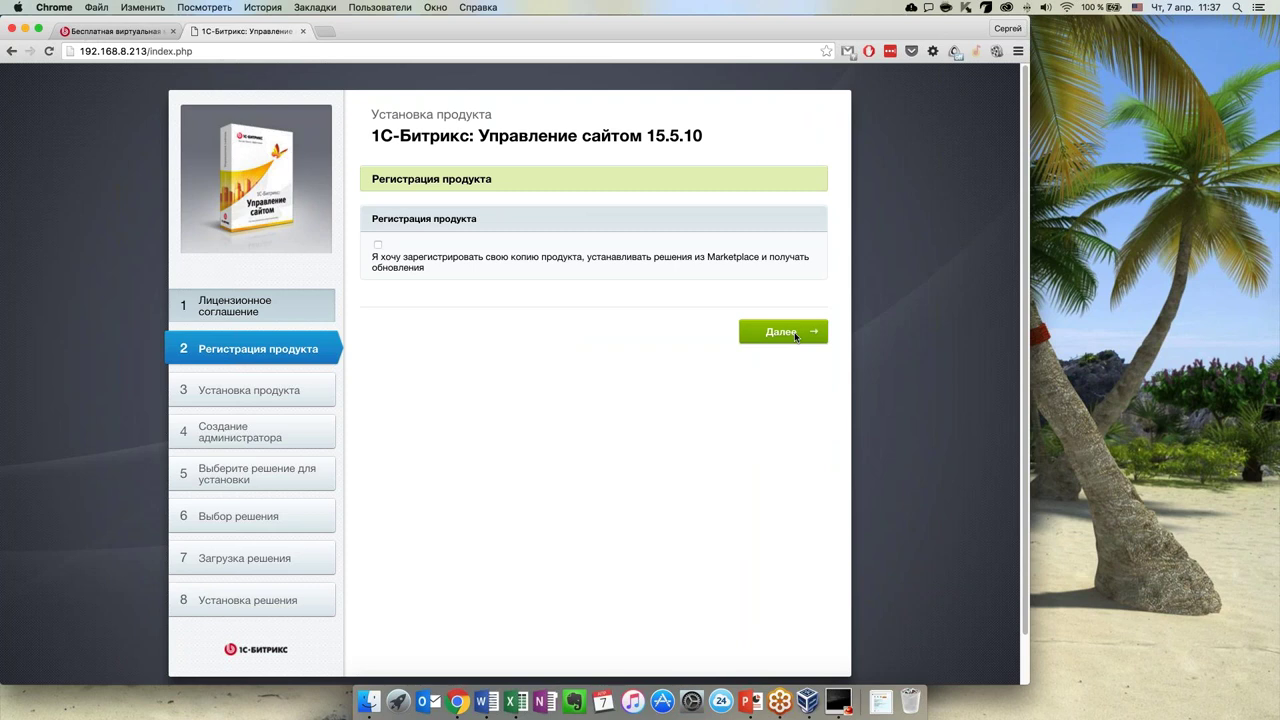
# Skip registration and let installation run until the Создание администратора form appears
pyautogui.click(797, 335)
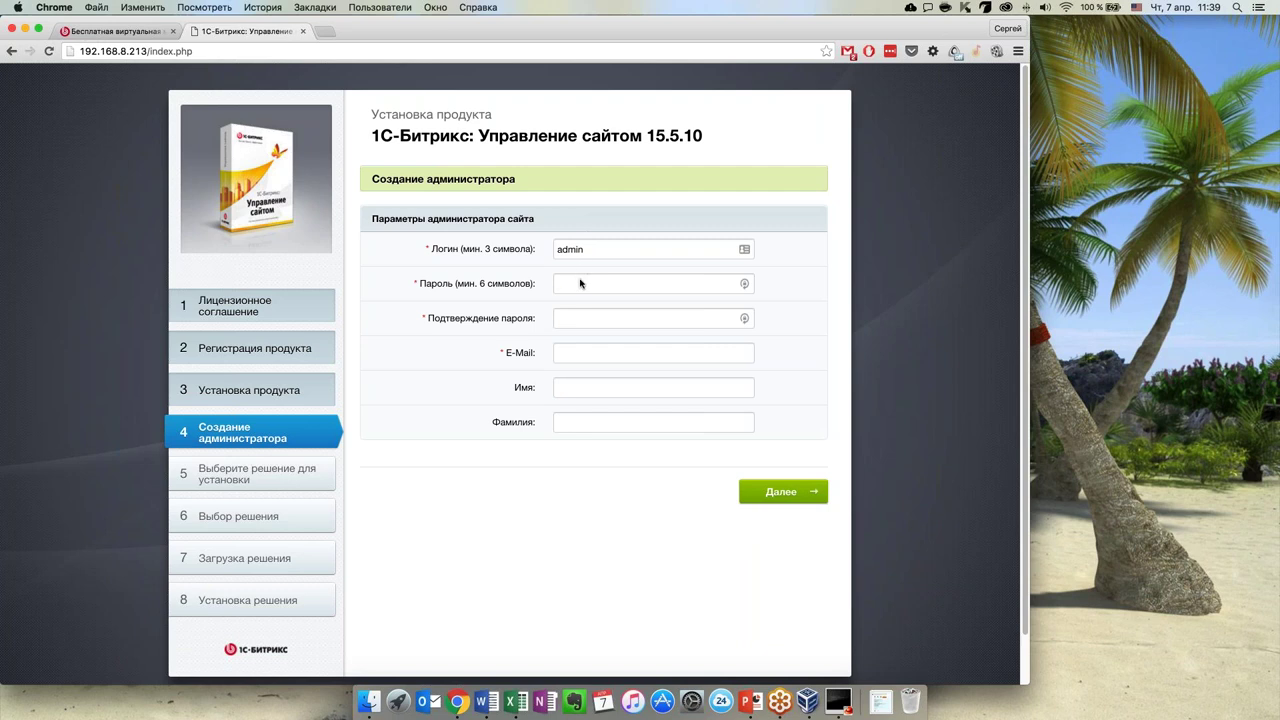
# Enter and confirm the administrator password, then fill in the administrator's e-mail
pyautogui.click(580, 285)
pyautogui.write('123456')
pyautogui.click(604, 323)
pyautogui.write('123456')
pyautogui.click(593, 353)
pyautogui.hotkey('ctrl', 'space')
pyautogui.write('ы')
pyautogui.press('BackSpace')
pyautogui.hotkey('ctrl', 'space')
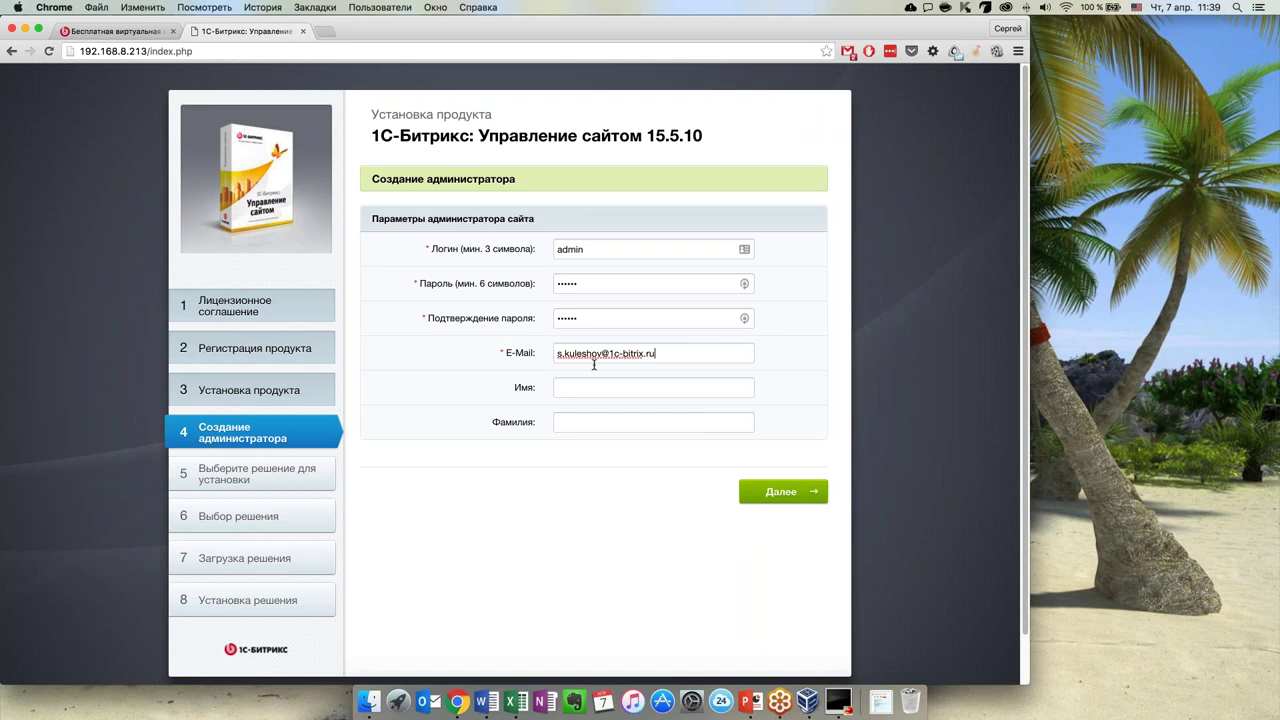
# Enter the administrator's first name and surname, fixing a surname typo, and submit
pyautogui.click(585, 383)
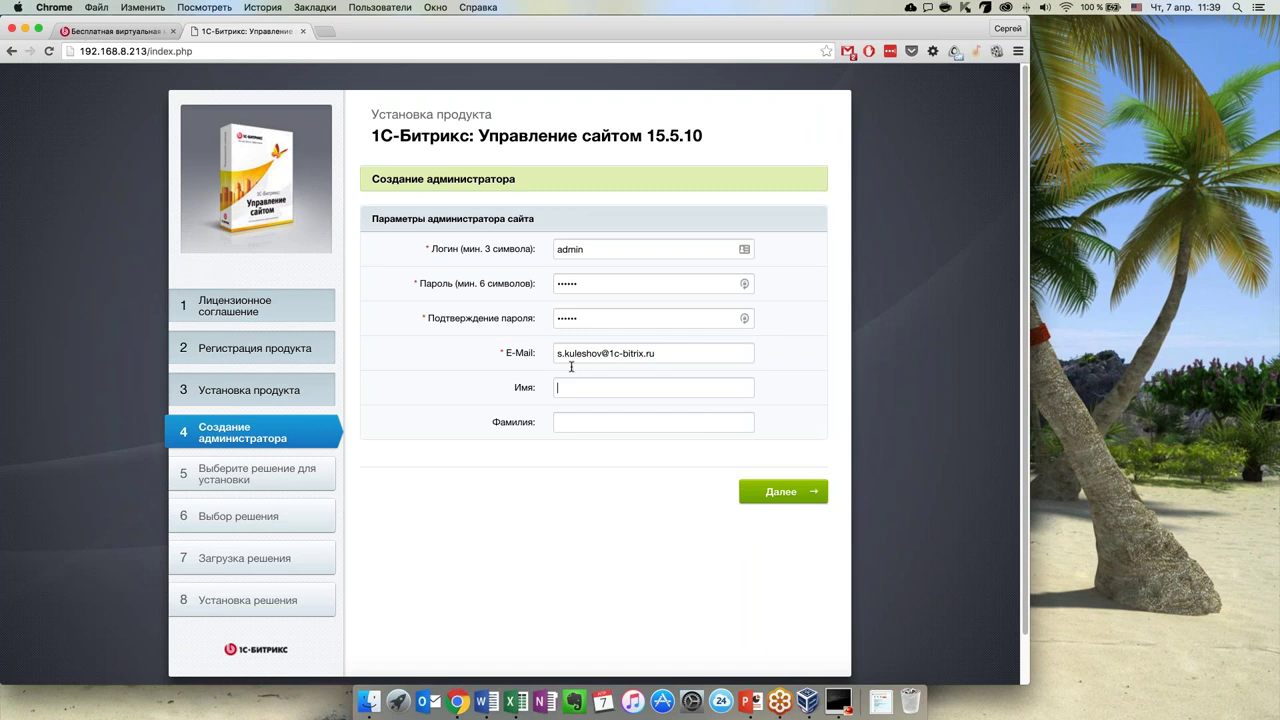
pyautogui.click(598, 416)
pyautogui.click(783, 491)
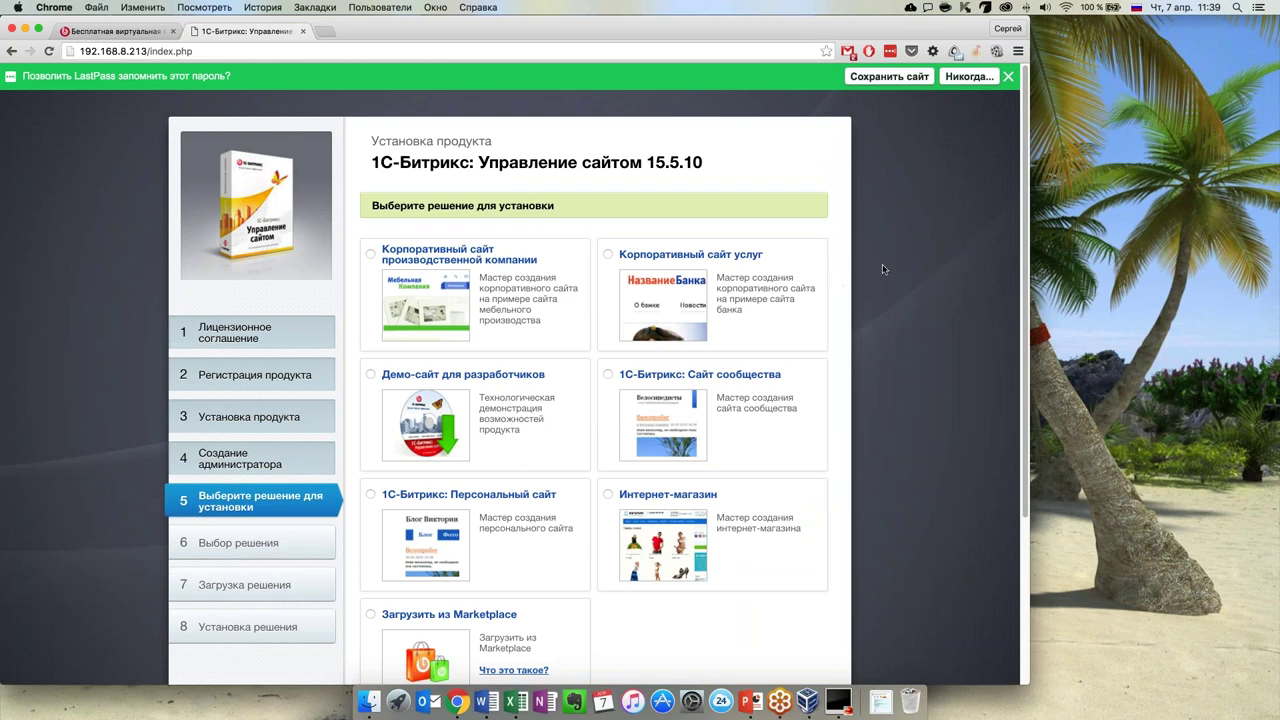
# Dismiss the LastPass save-password bar and install the Интернет-магазин solution instead of Marketplace
pyautogui.scroll(-1, 895, 285)
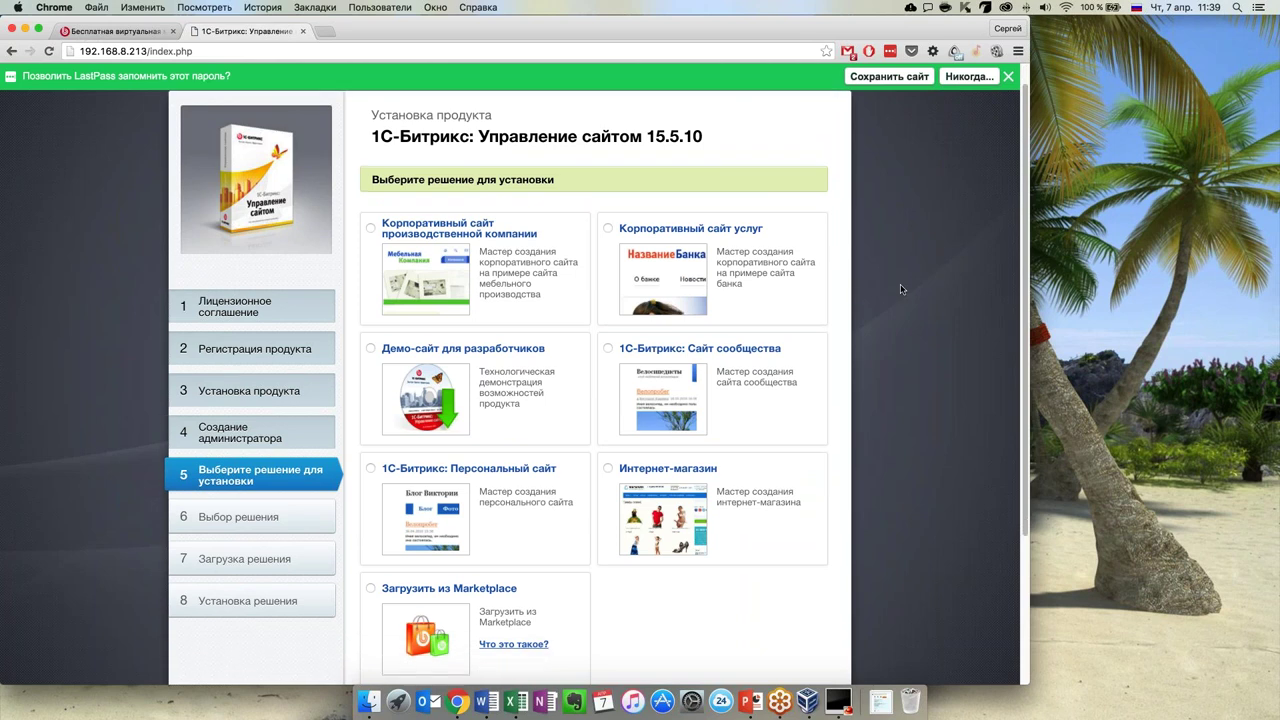
pyautogui.click(1008, 77)
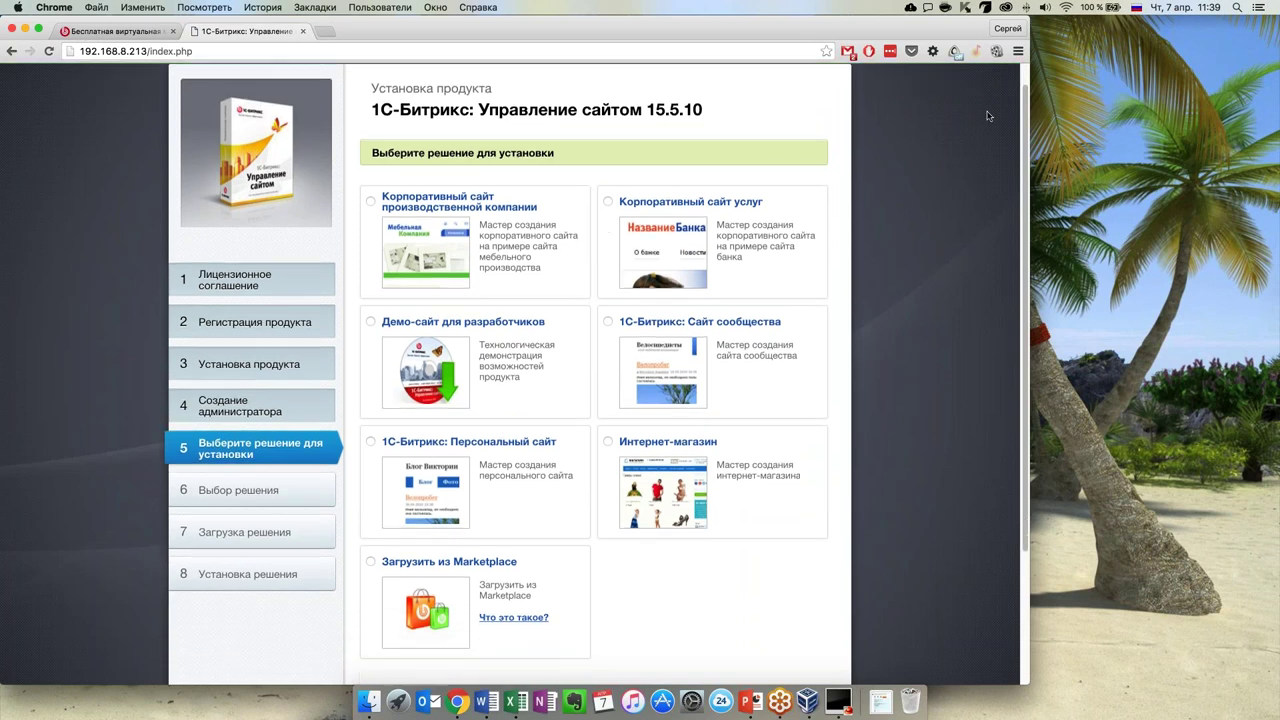
pyautogui.scroll(-1, 922, 330)
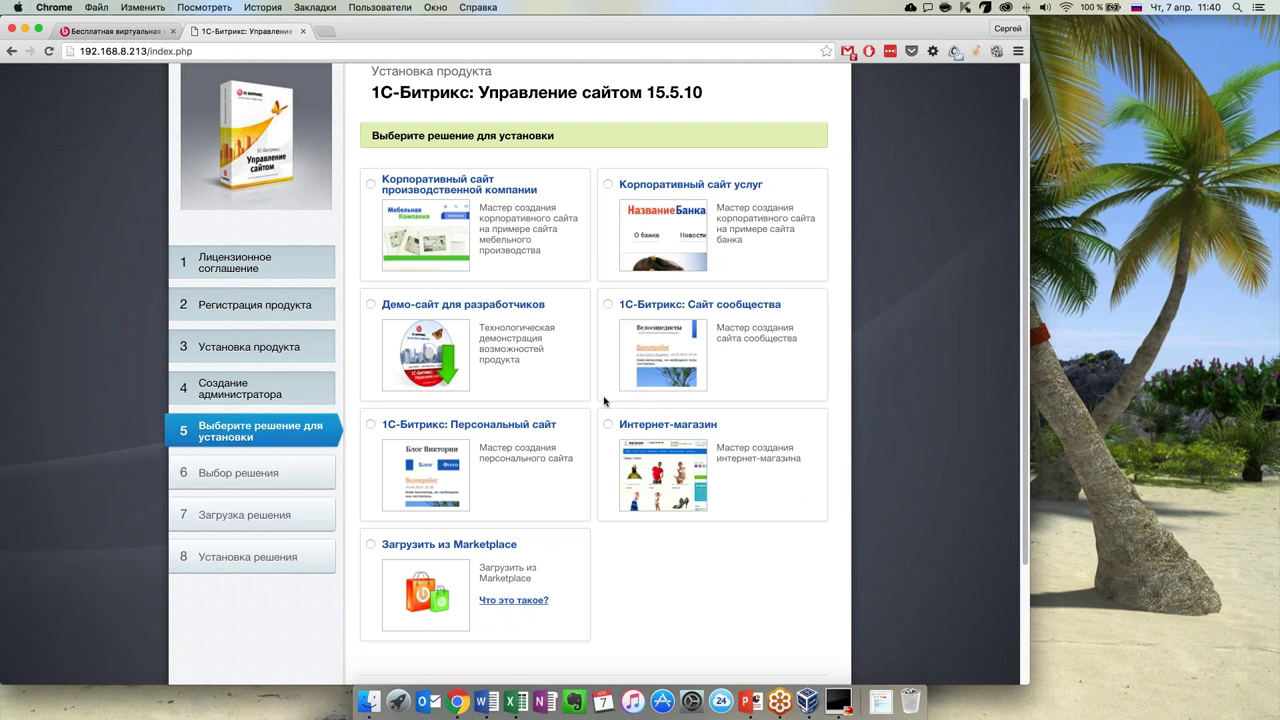
pyautogui.click(432, 548)
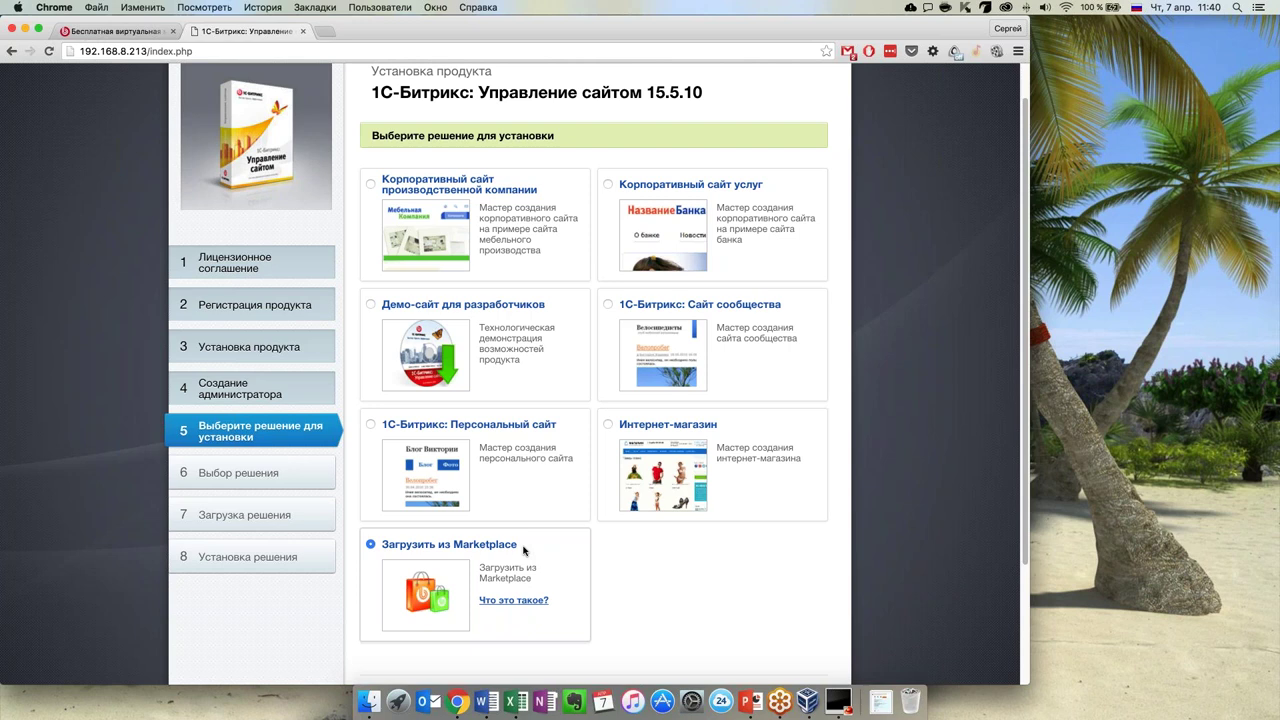
pyautogui.scroll(-2, 550, 552)
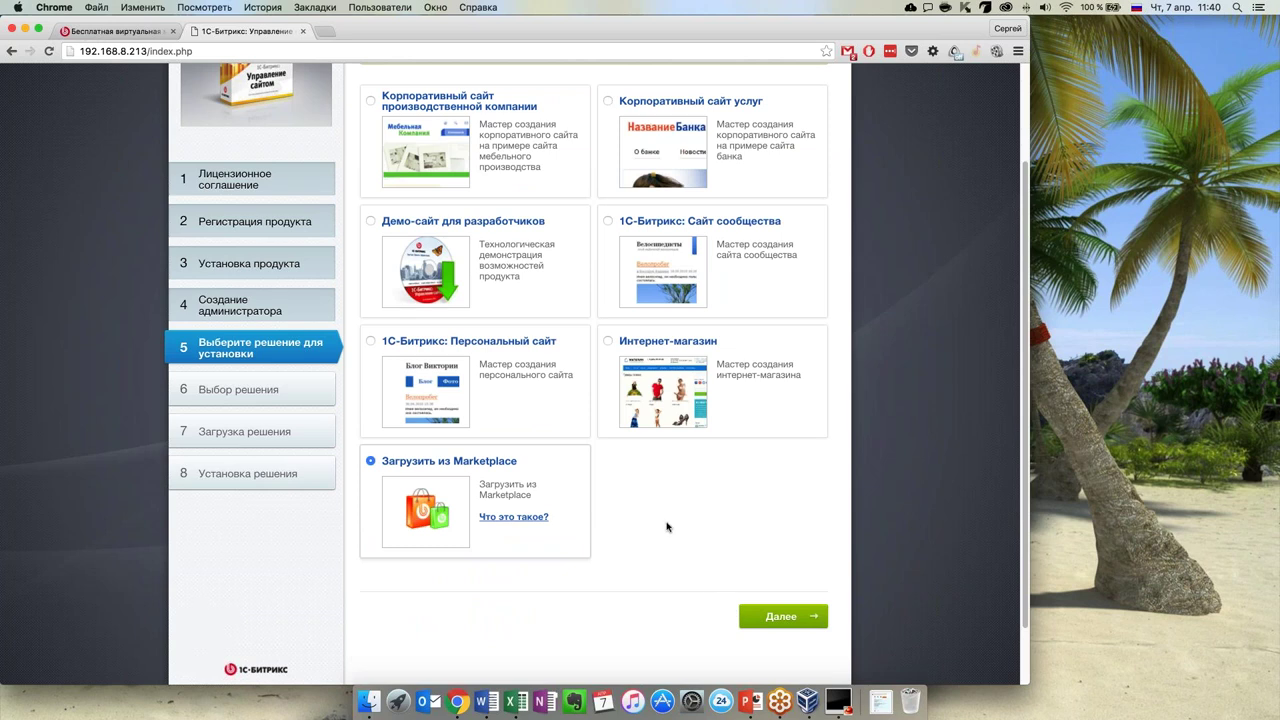
pyautogui.click(607, 342)
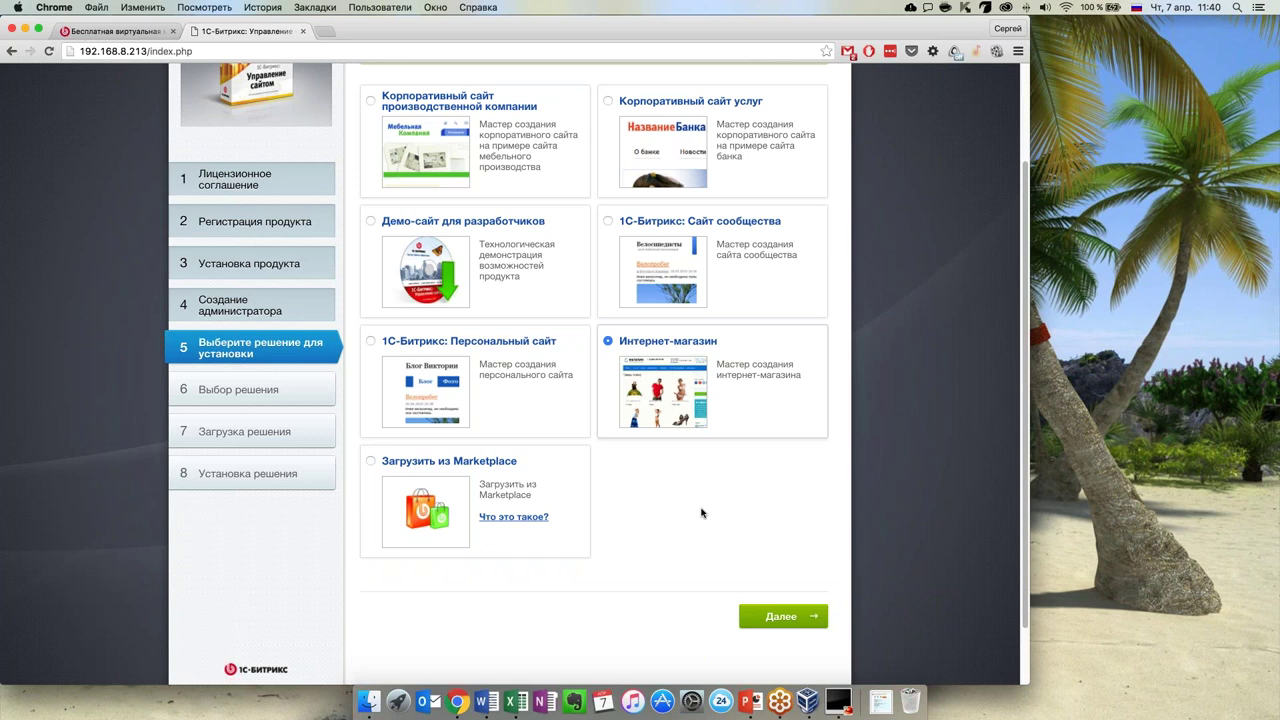
pyautogui.scroll(2, 701, 513)
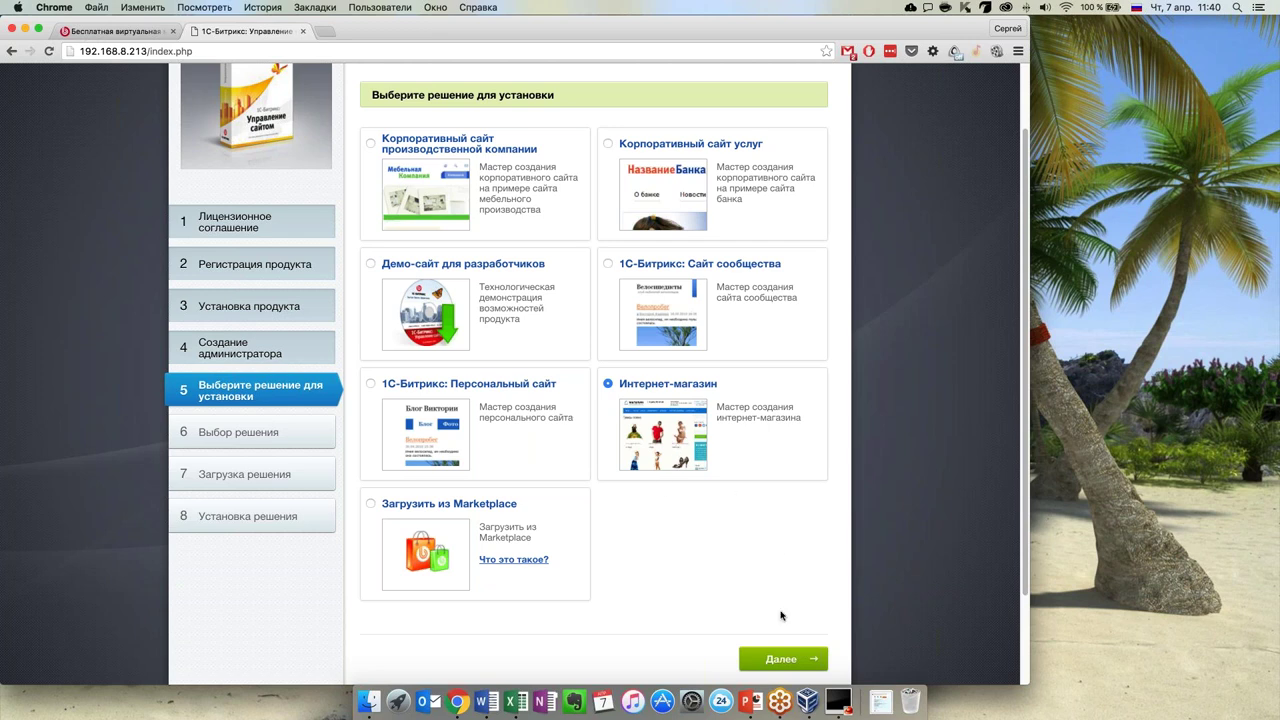
pyautogui.click(782, 658)
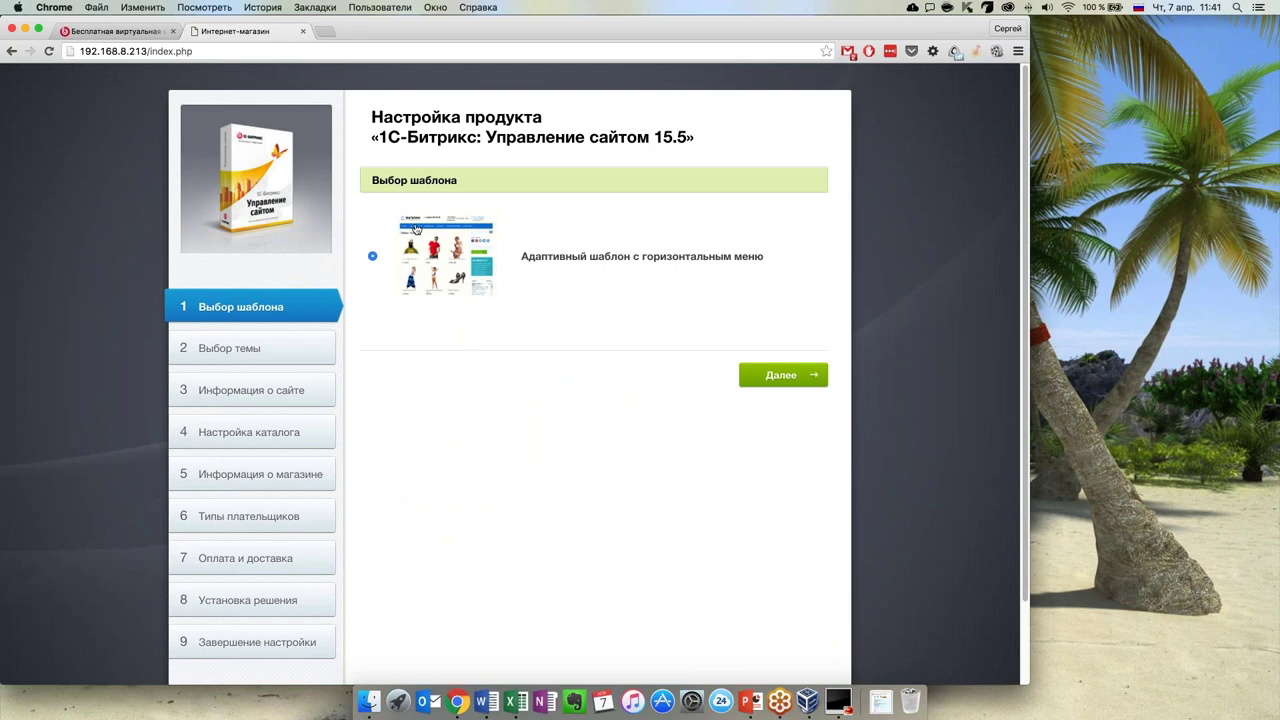
# Keep the adaptive horizontal-menu template and apply the 4. Красный colour theme
pyautogui.click(783, 377)
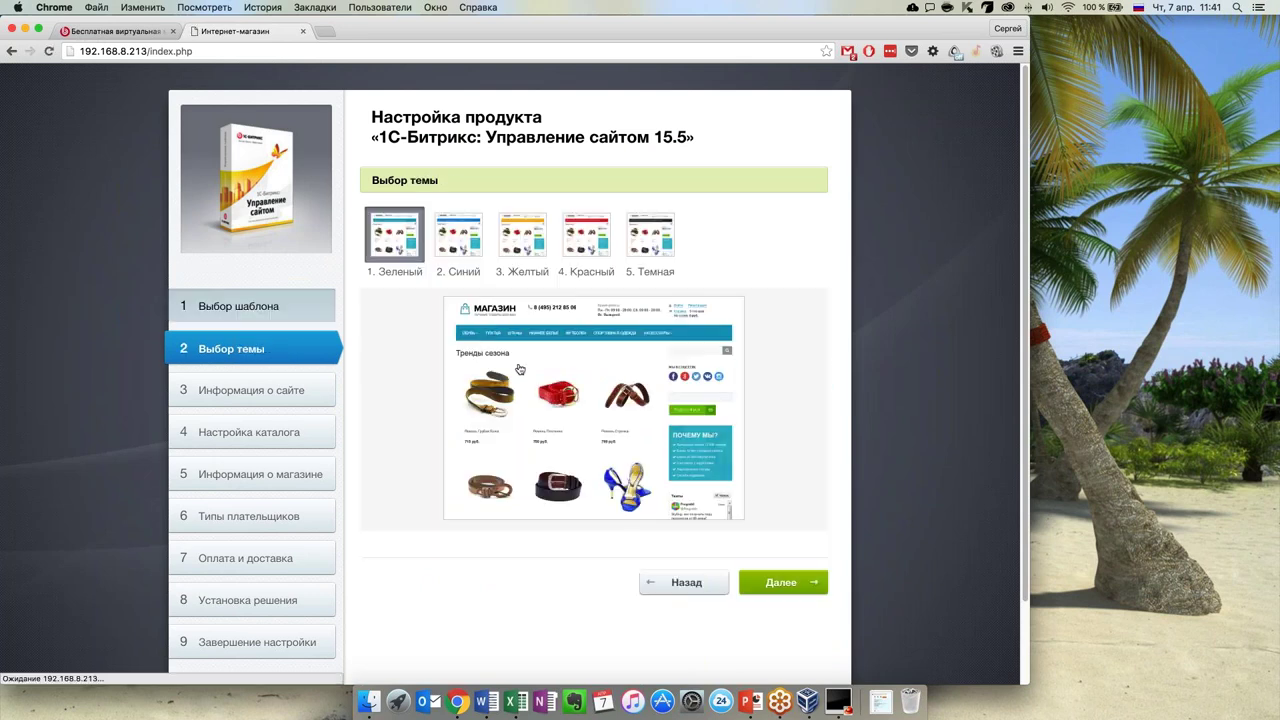
pyautogui.click(602, 243)
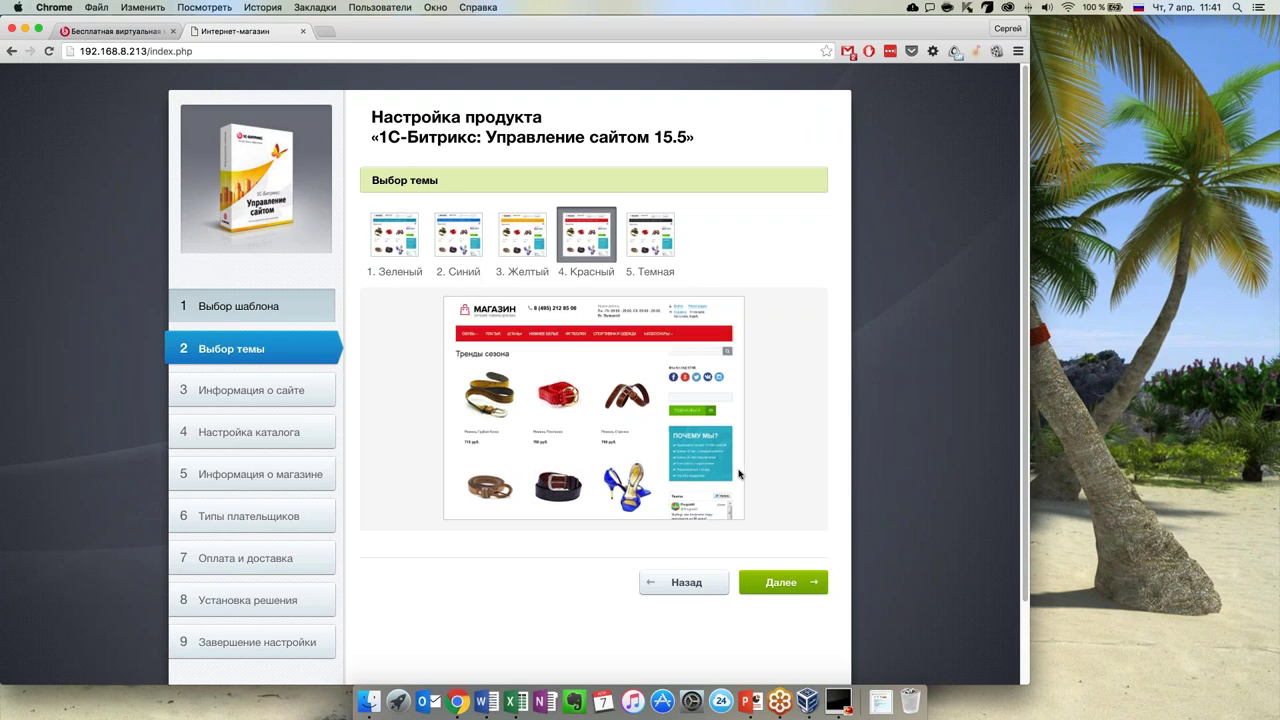
pyautogui.click(778, 586)
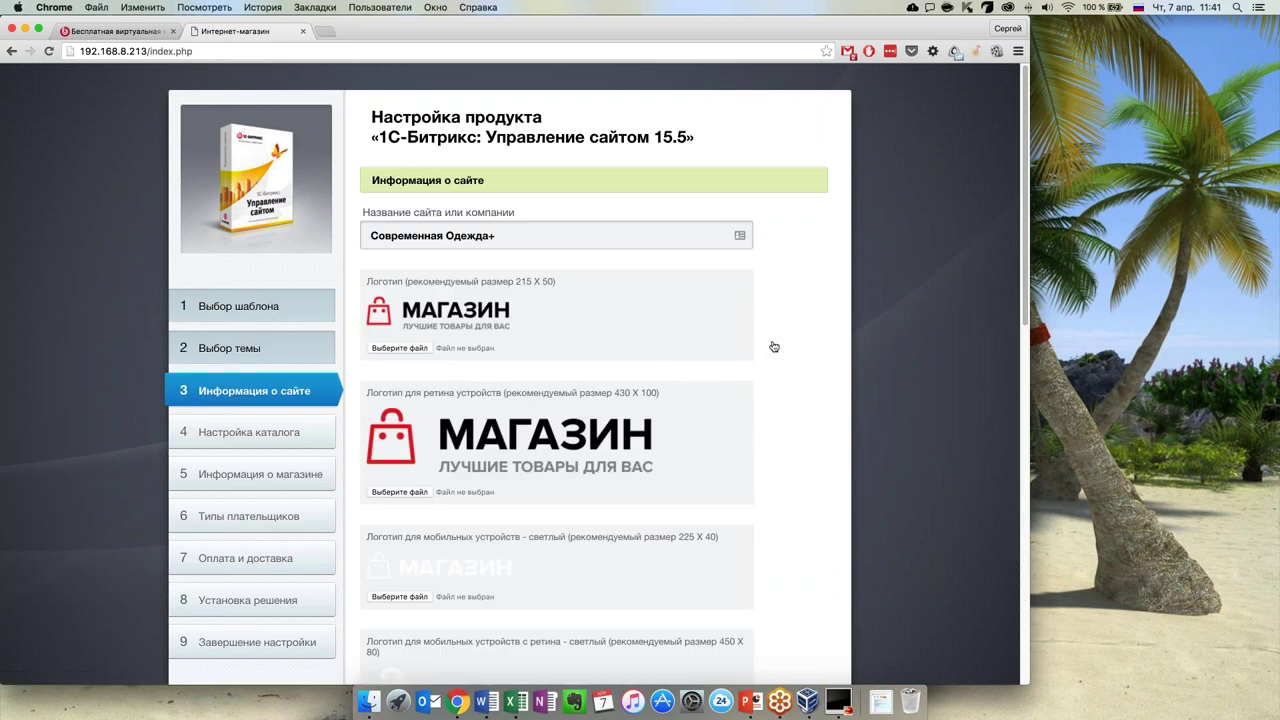
# Review the site information form, keeping mobile app and price-group access ticked, and submit
pyautogui.scroll(-10, 790, 437)
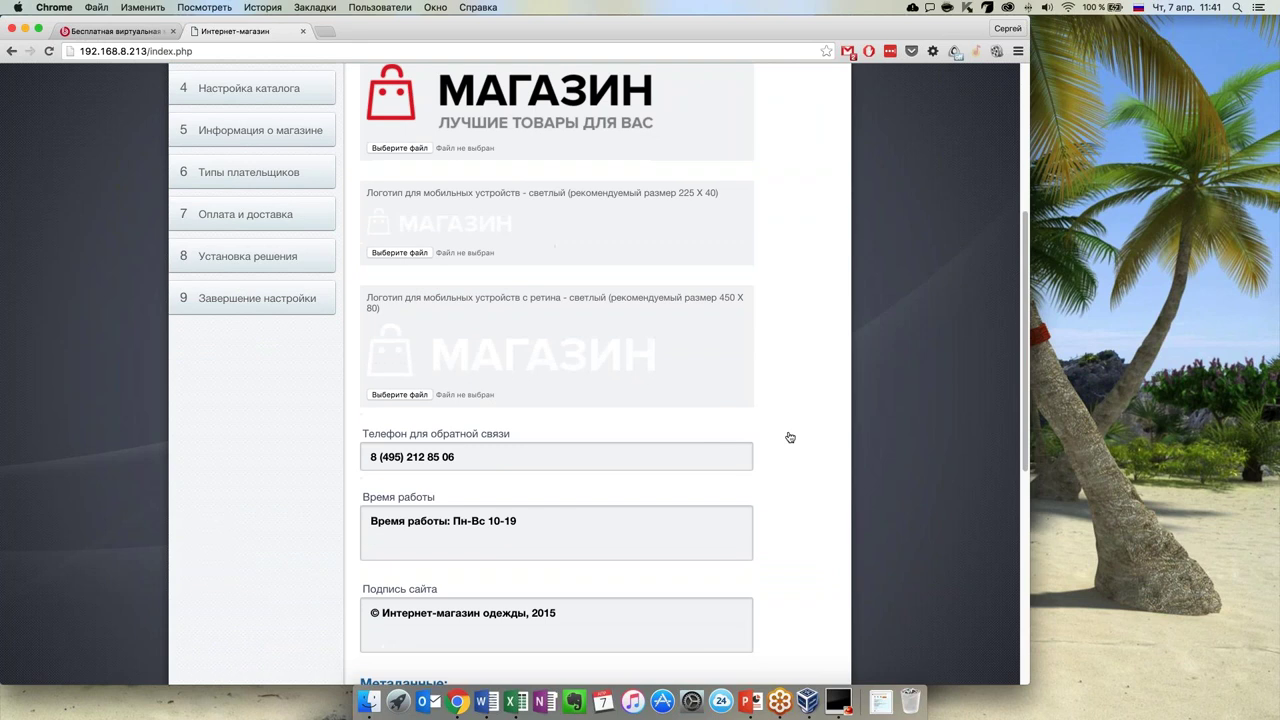
pyautogui.scroll(4, 790, 437)
pyautogui.scroll(6, 790, 437)
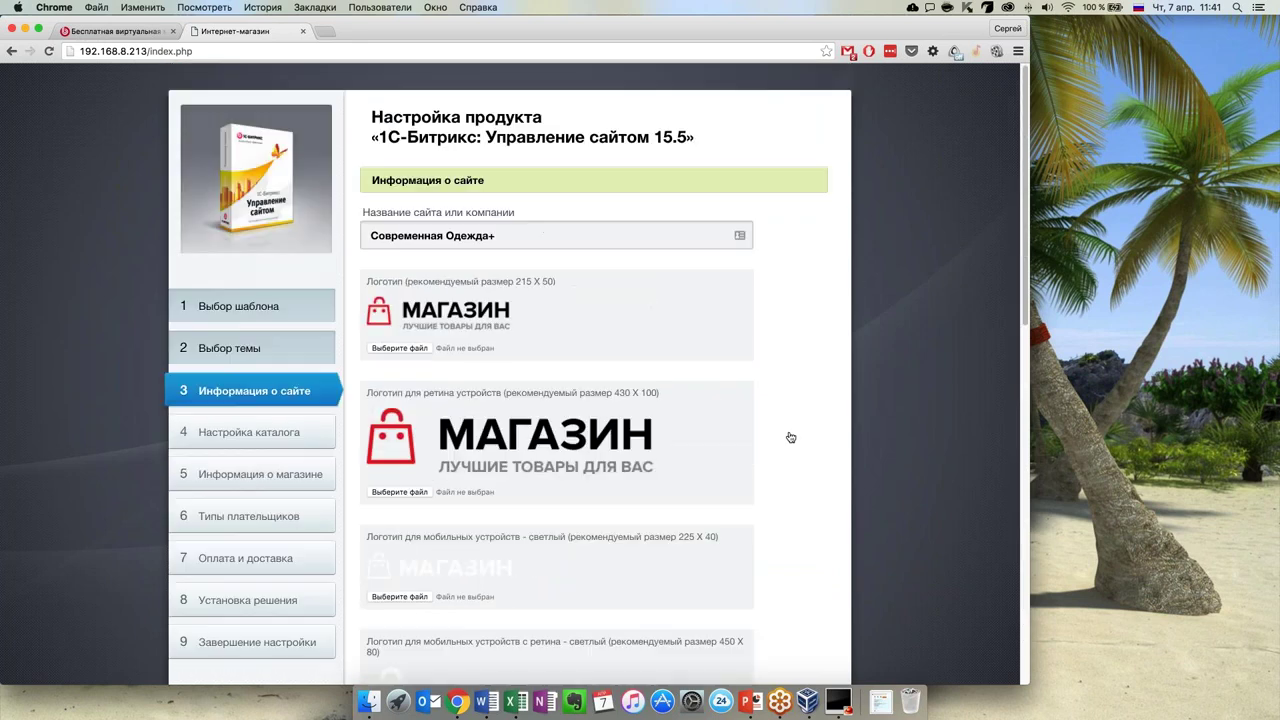
pyautogui.click(505, 242)
pyautogui.scroll(-2, 563, 333)
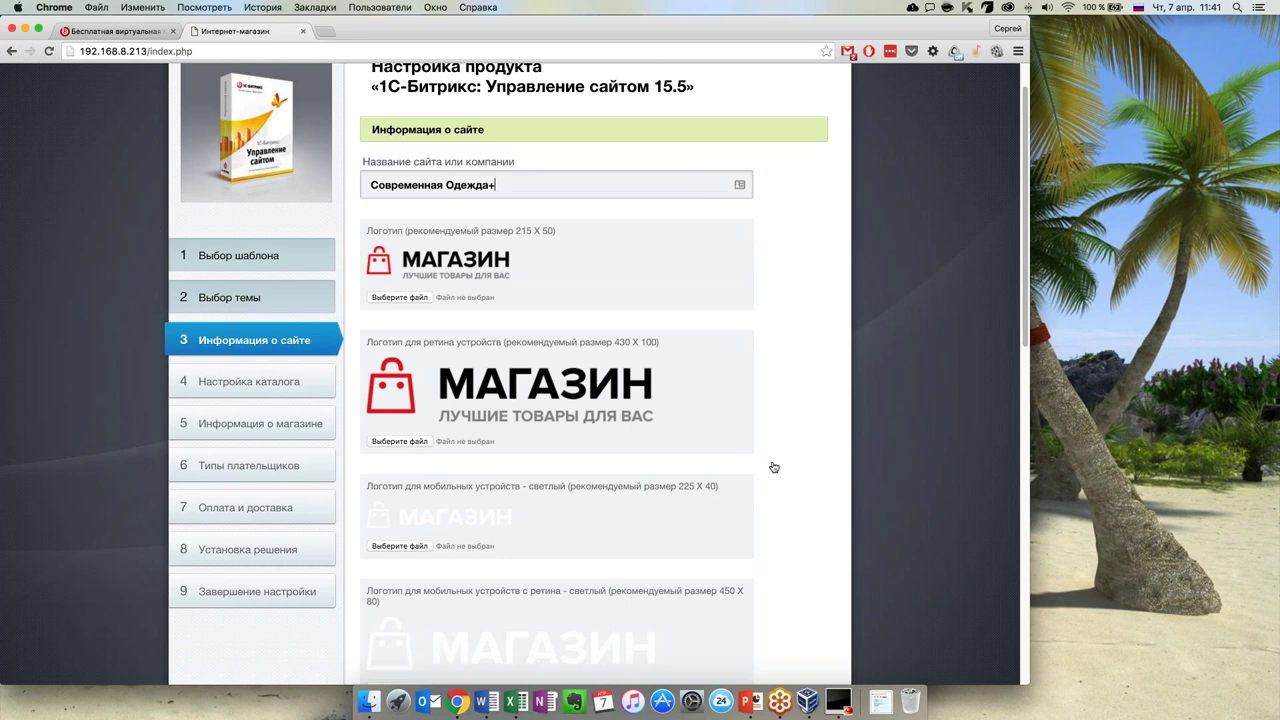
pyautogui.scroll(-3, 773, 467)
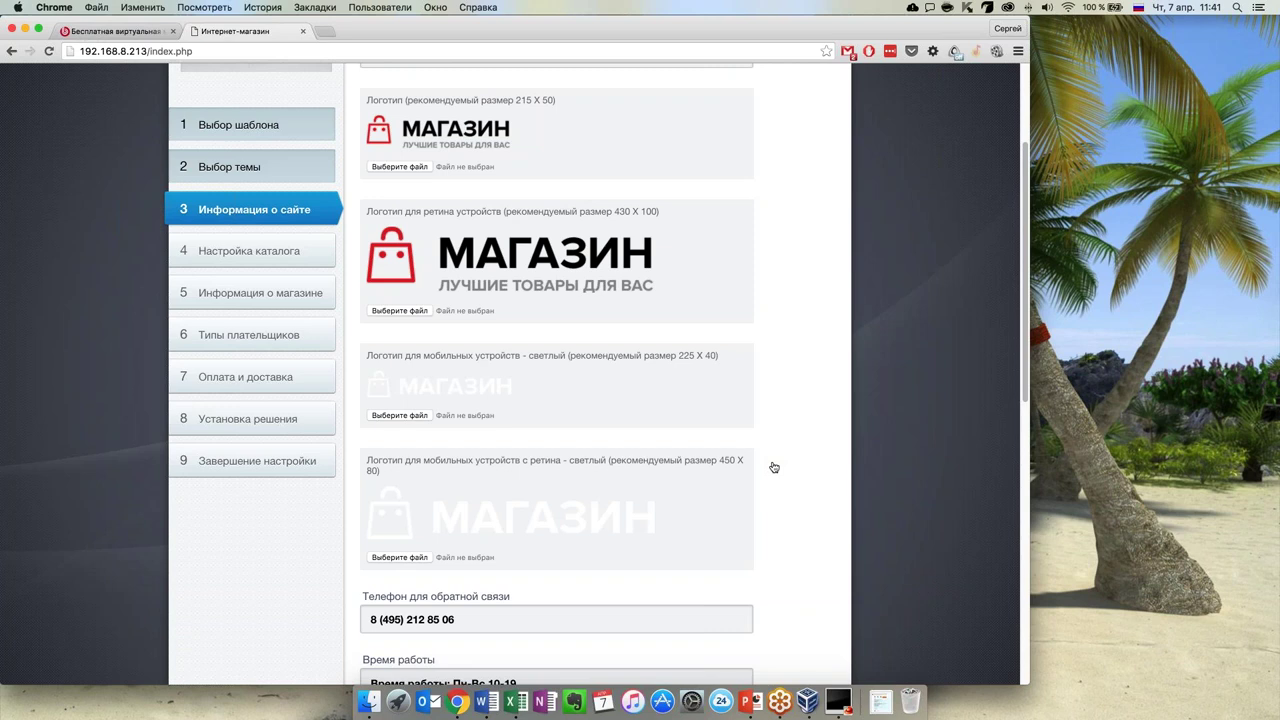
pyautogui.scroll(-1, 776, 467)
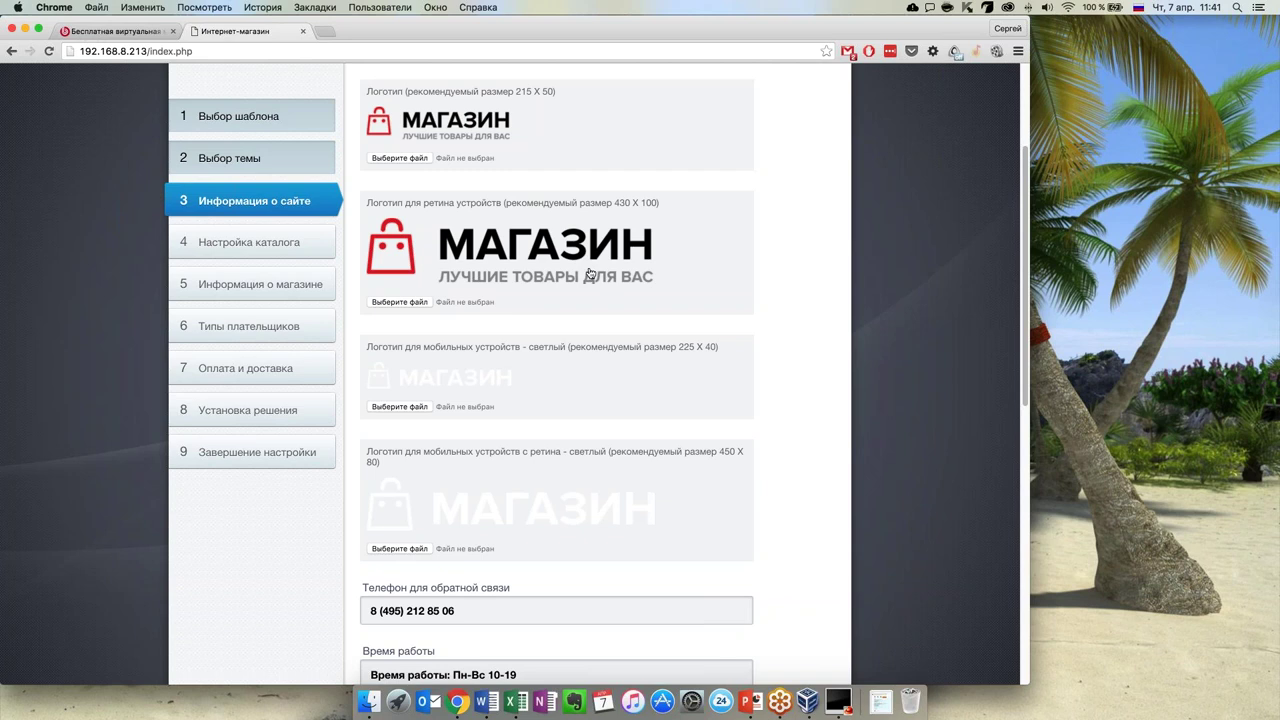
pyautogui.scroll(-1, 560, 372)
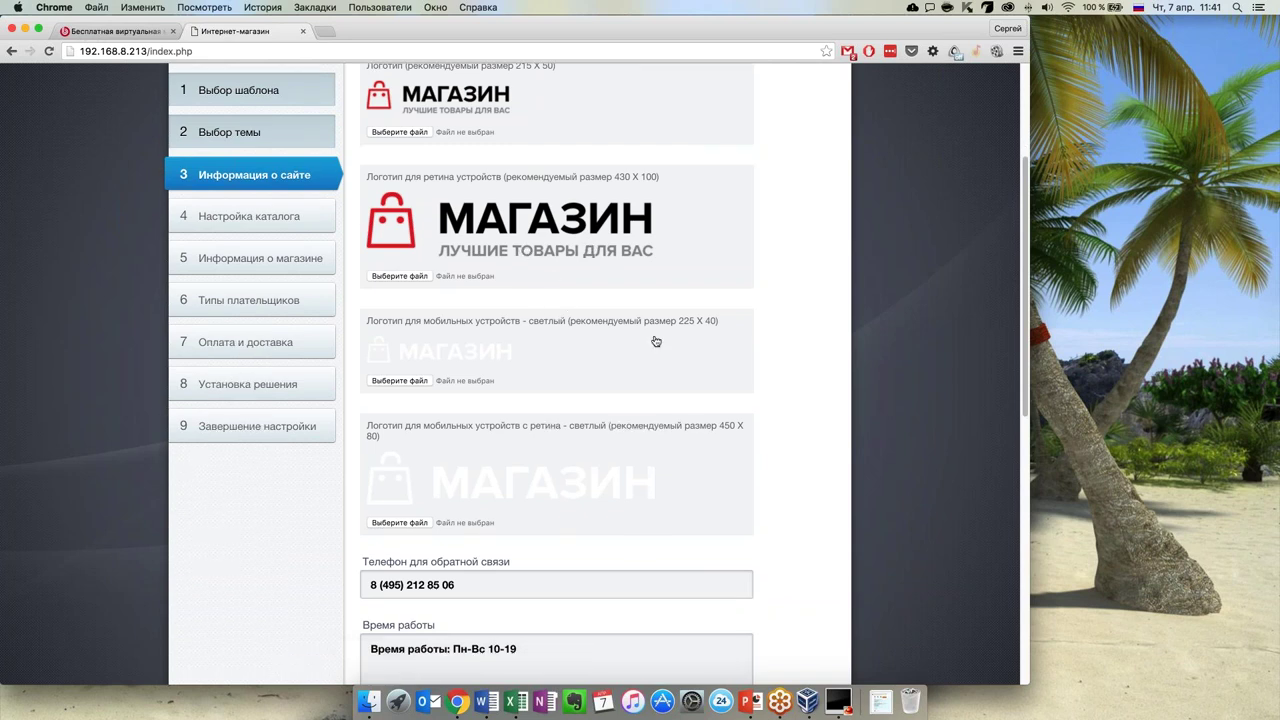
pyautogui.scroll(-2, 619, 387)
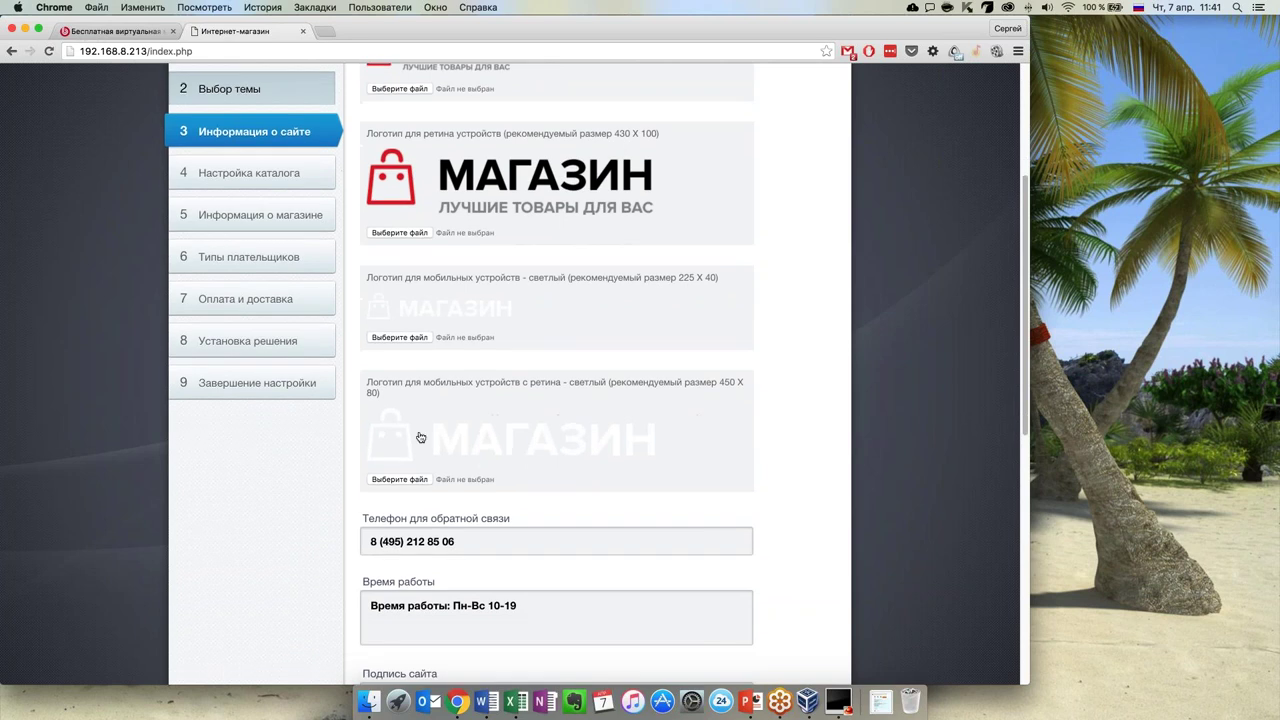
pyautogui.scroll(-2, 440, 420)
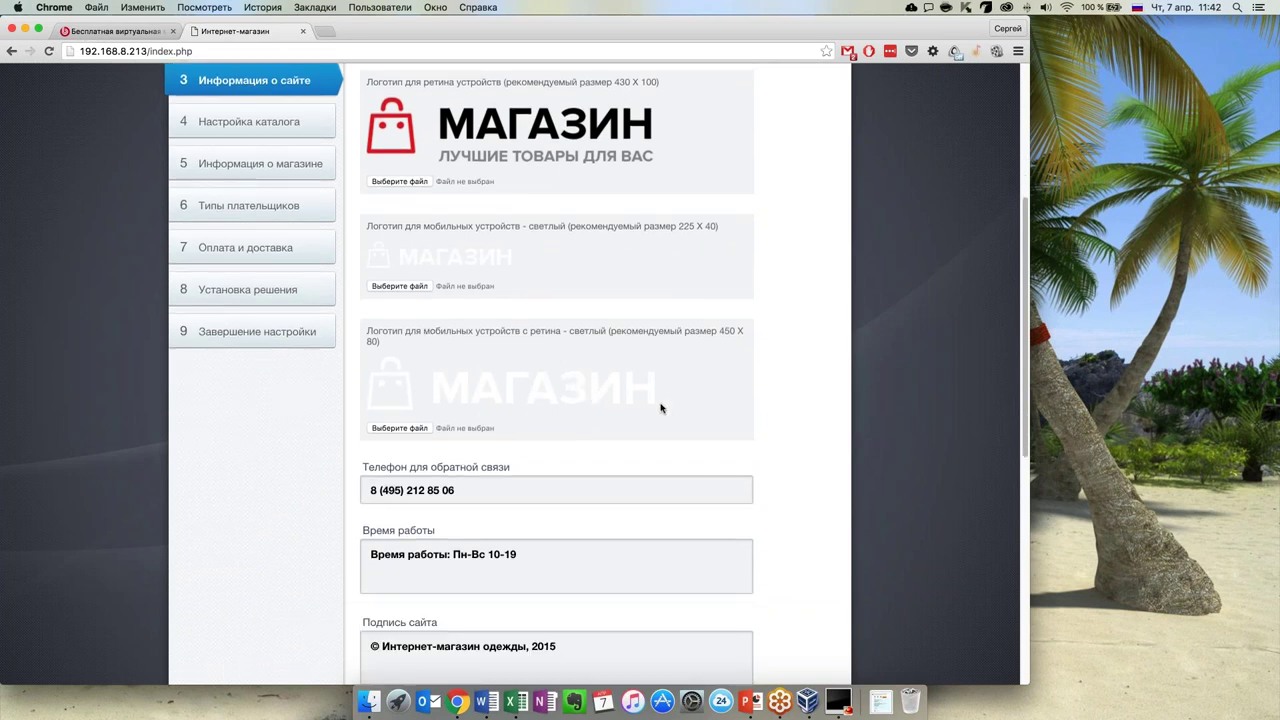
pyautogui.scroll(-6, 663, 403)
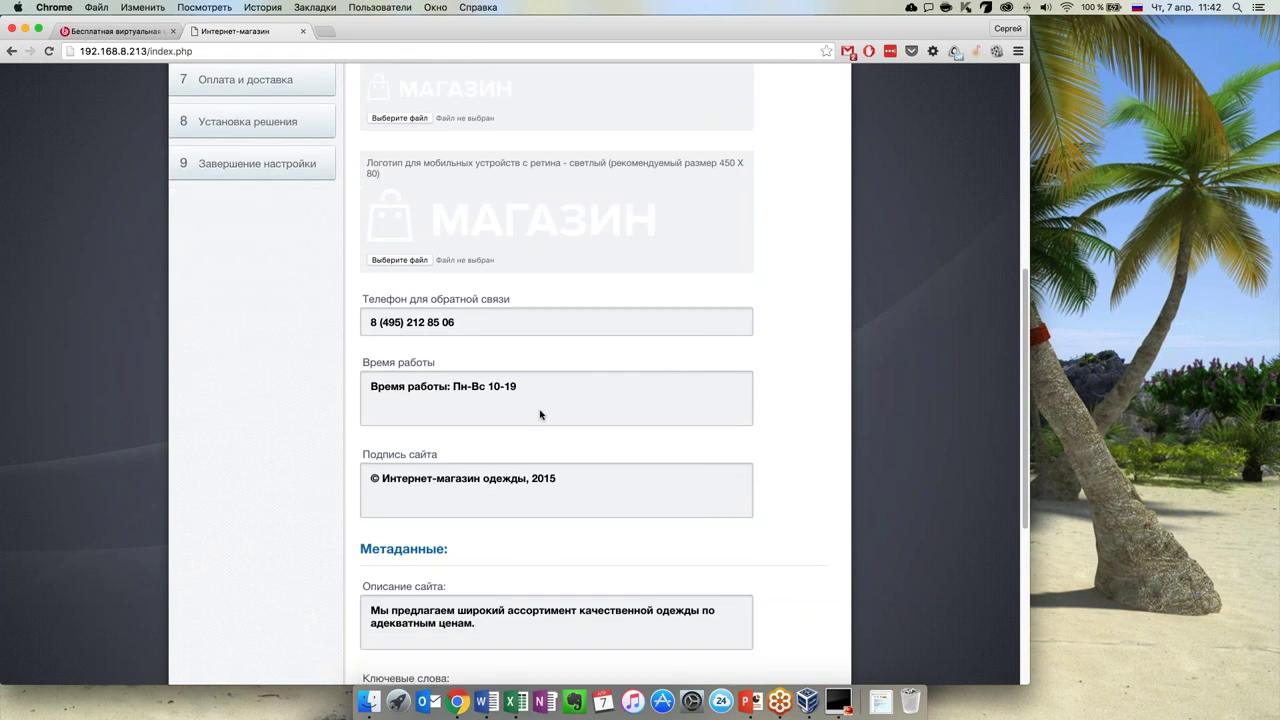
pyautogui.scroll(-4, 576, 390)
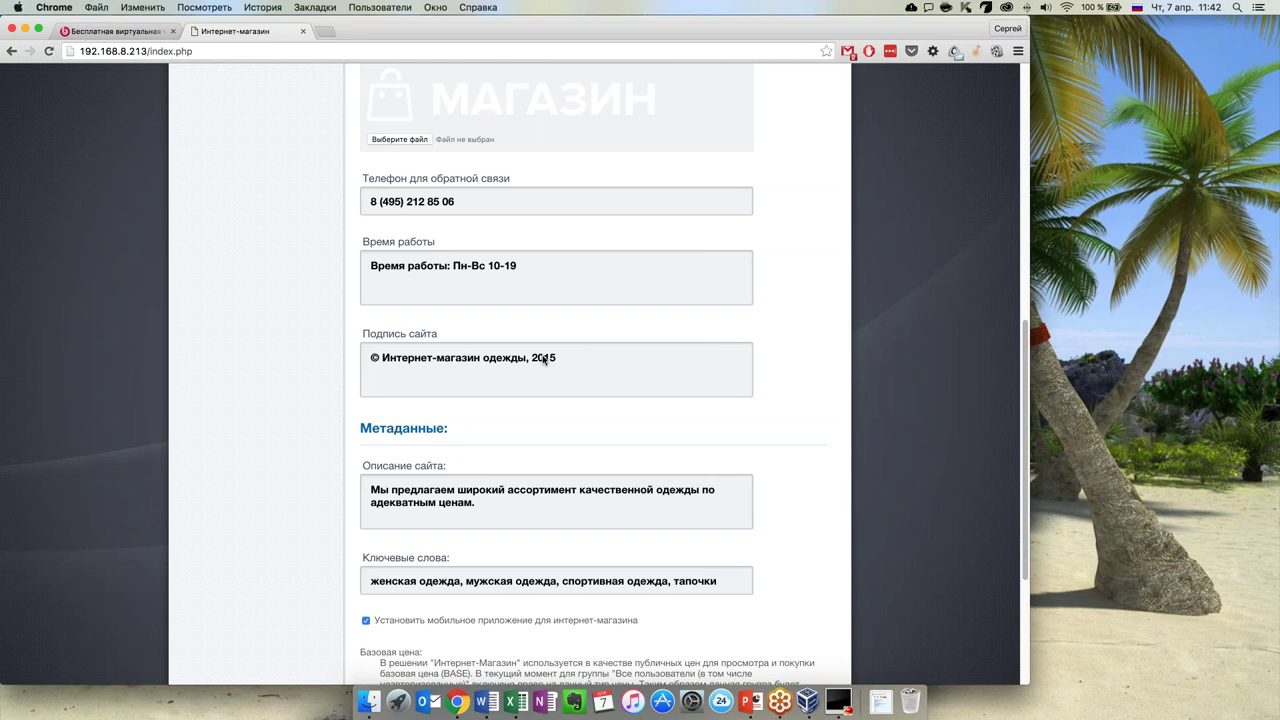
pyautogui.scroll(-7, 585, 450)
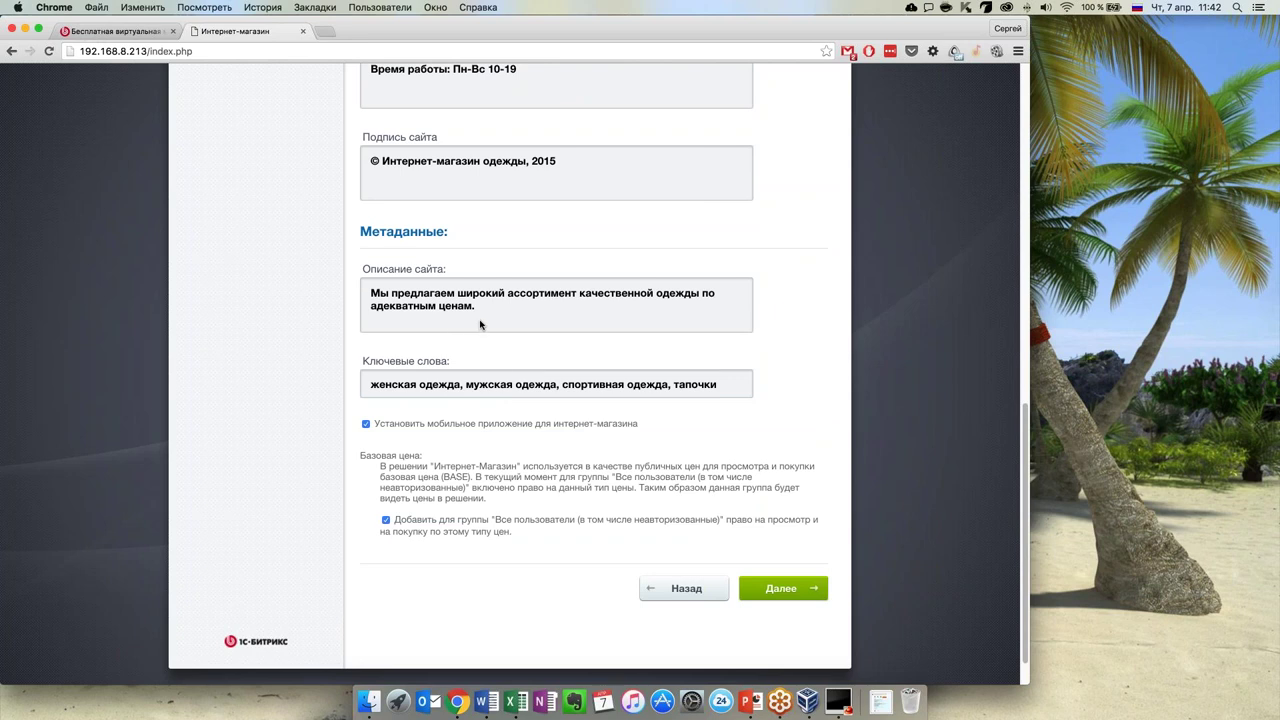
pyautogui.scroll(10, 517, 467)
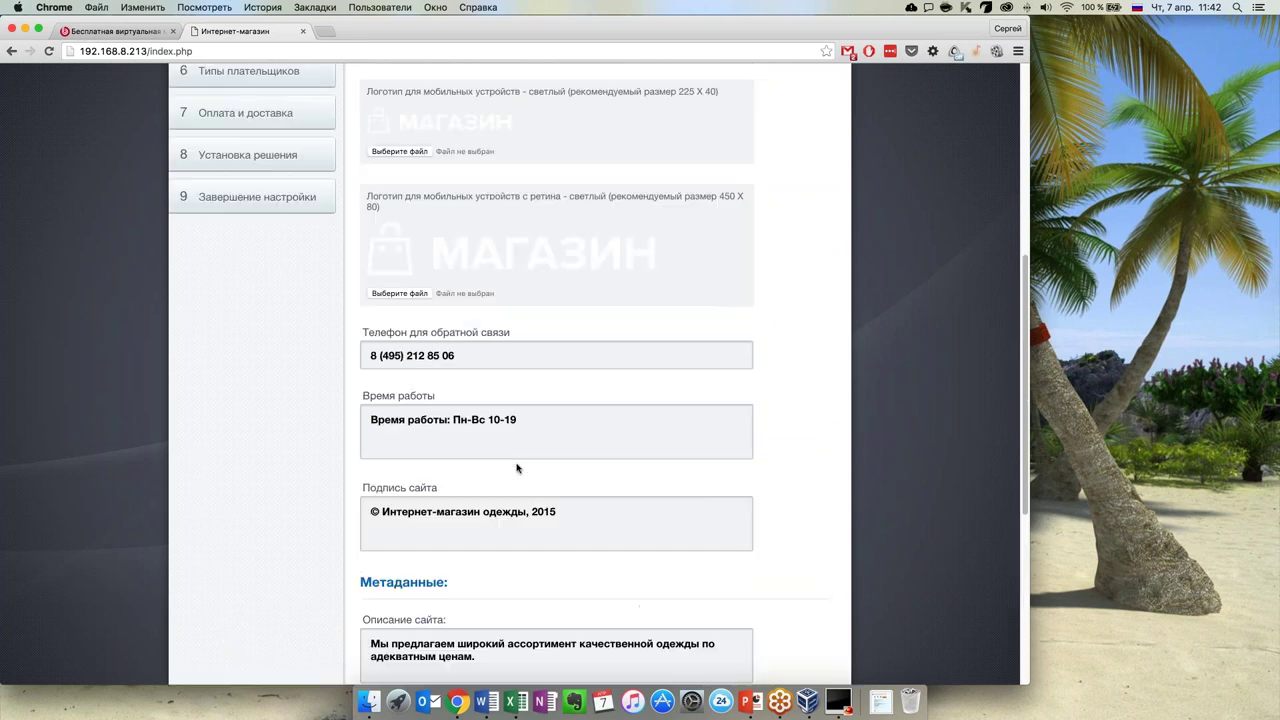
pyautogui.scroll(5, 517, 467)
pyautogui.scroll(-8, 517, 467)
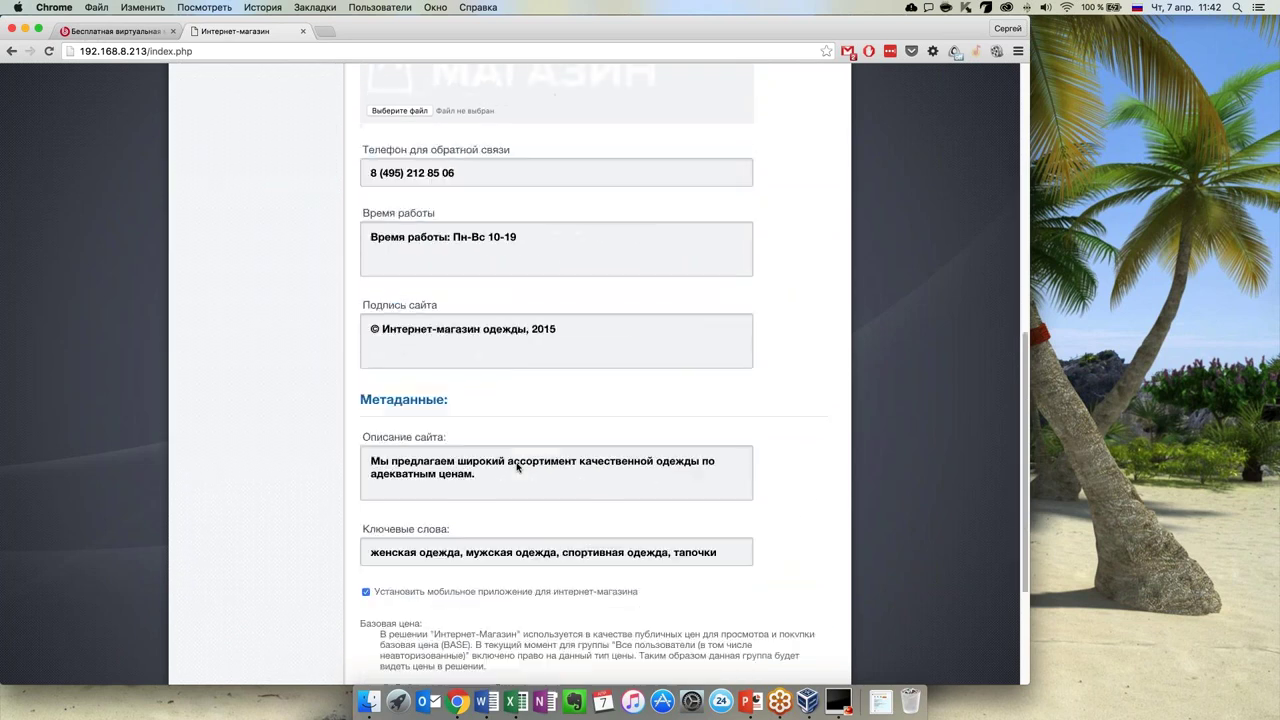
pyautogui.scroll(-4, 517, 467)
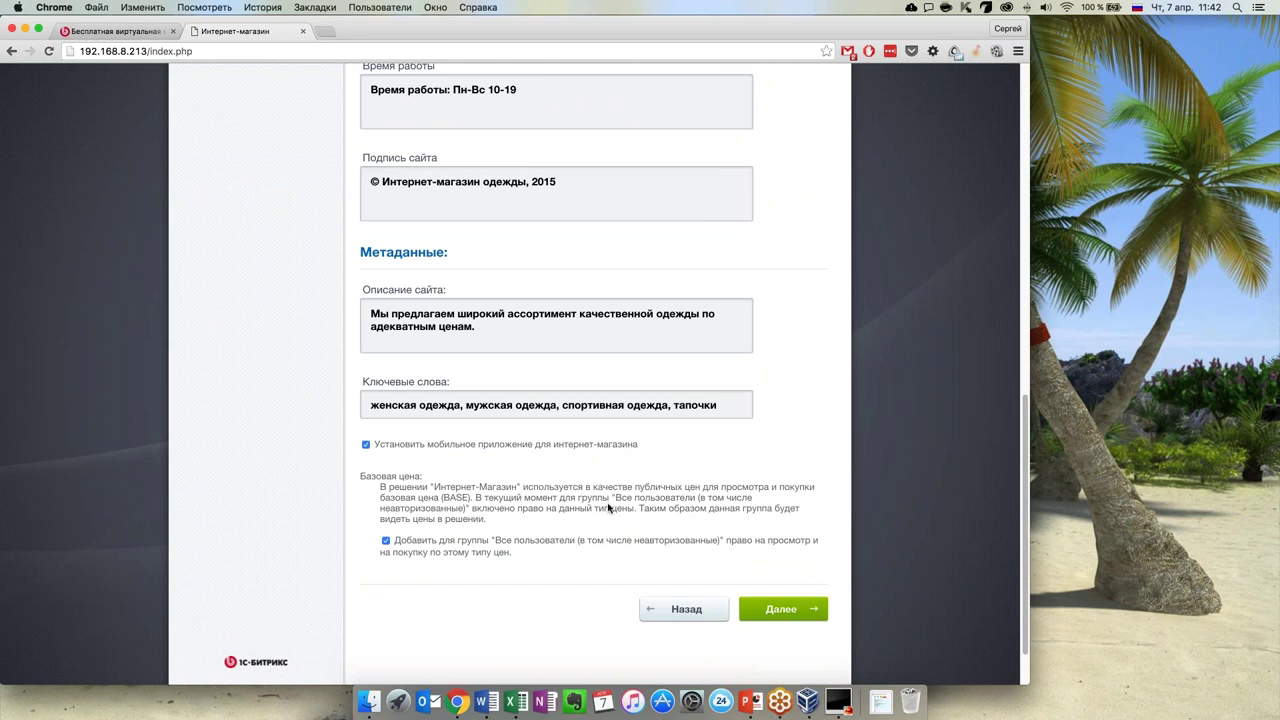
pyautogui.scroll(-1, 608, 508)
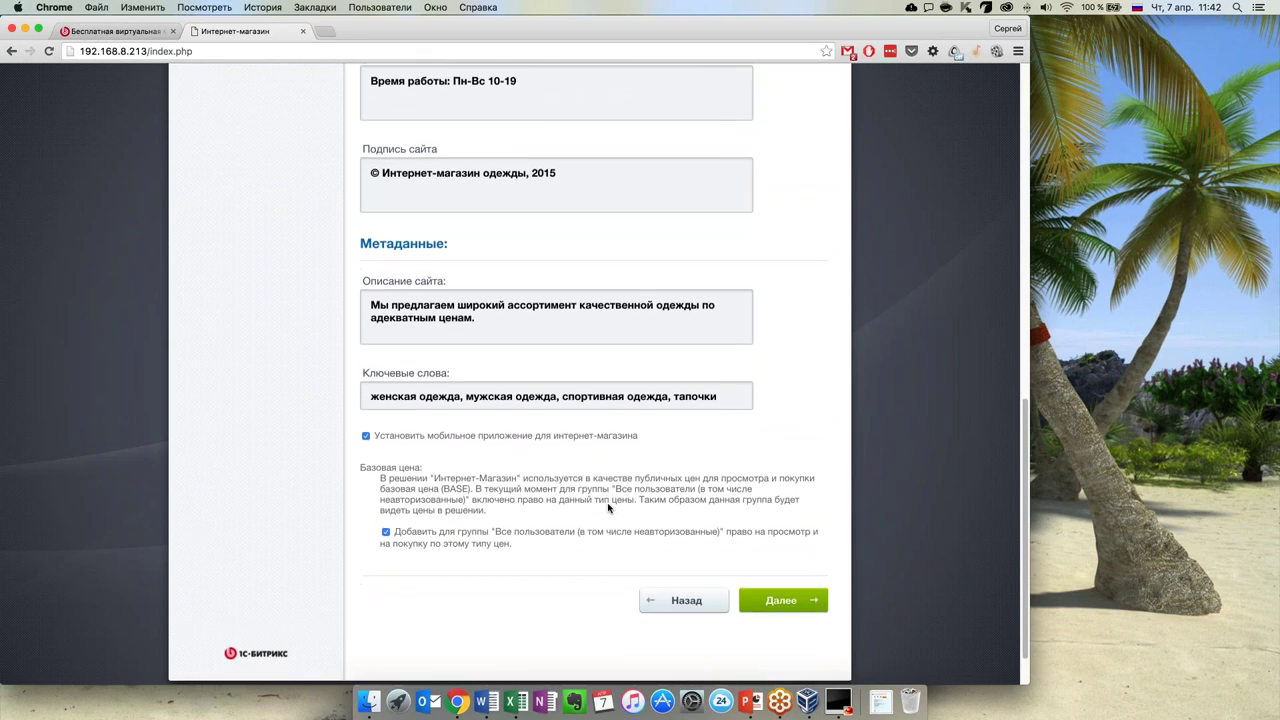
pyautogui.click(786, 591)
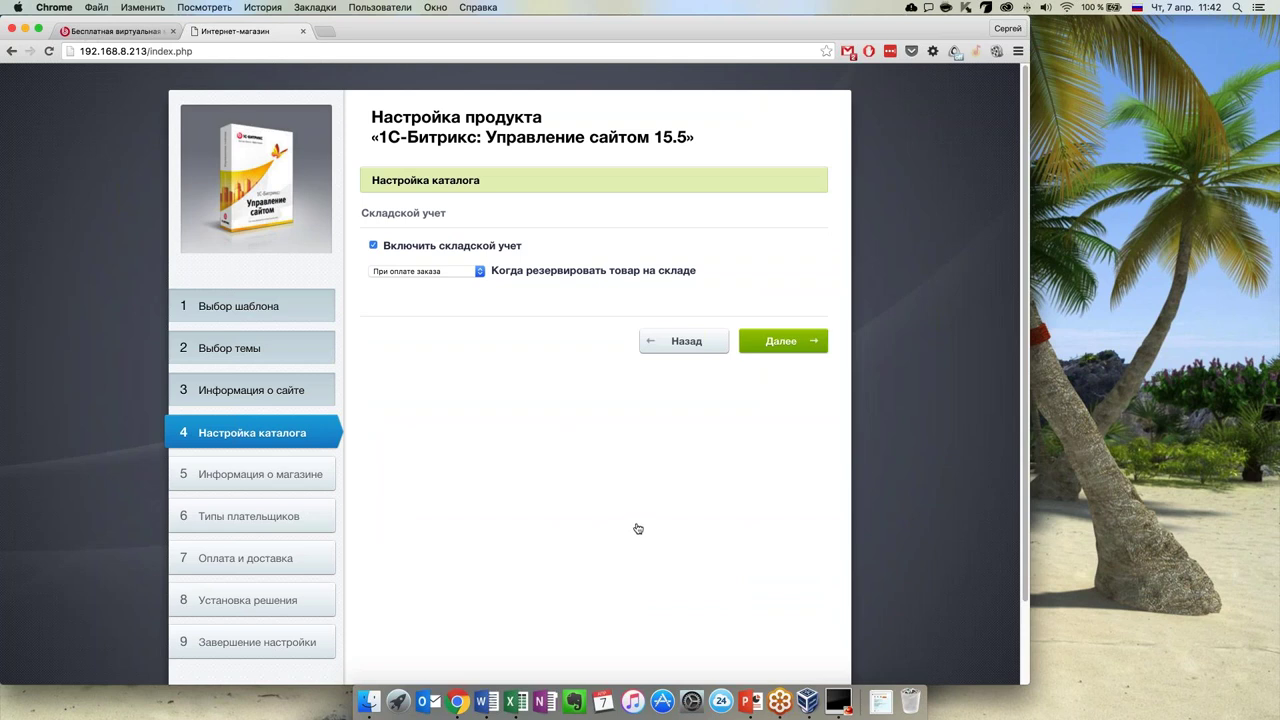
# Disable «Включить складской учет» in the catalog settings and continue to store information
pyautogui.click(374, 246)
pyautogui.click(785, 343)
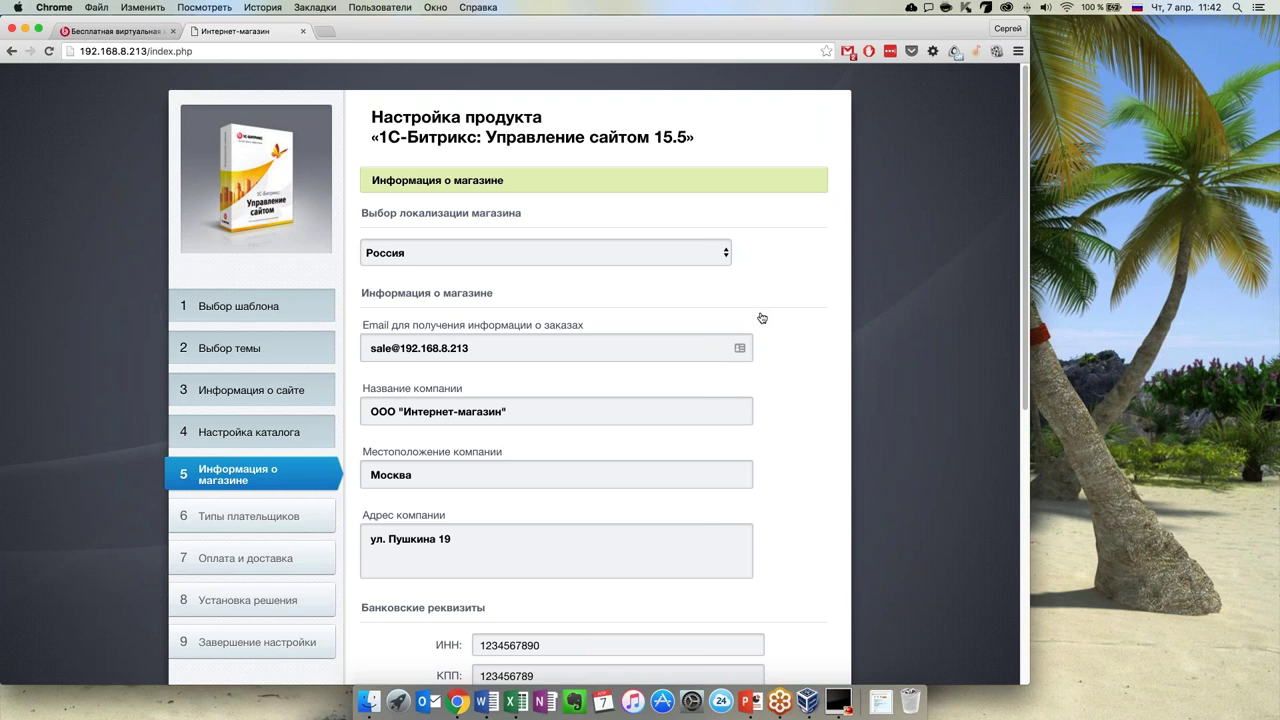
# Keep Россия as the store location
pyautogui.scroll(-3, 765, 330)
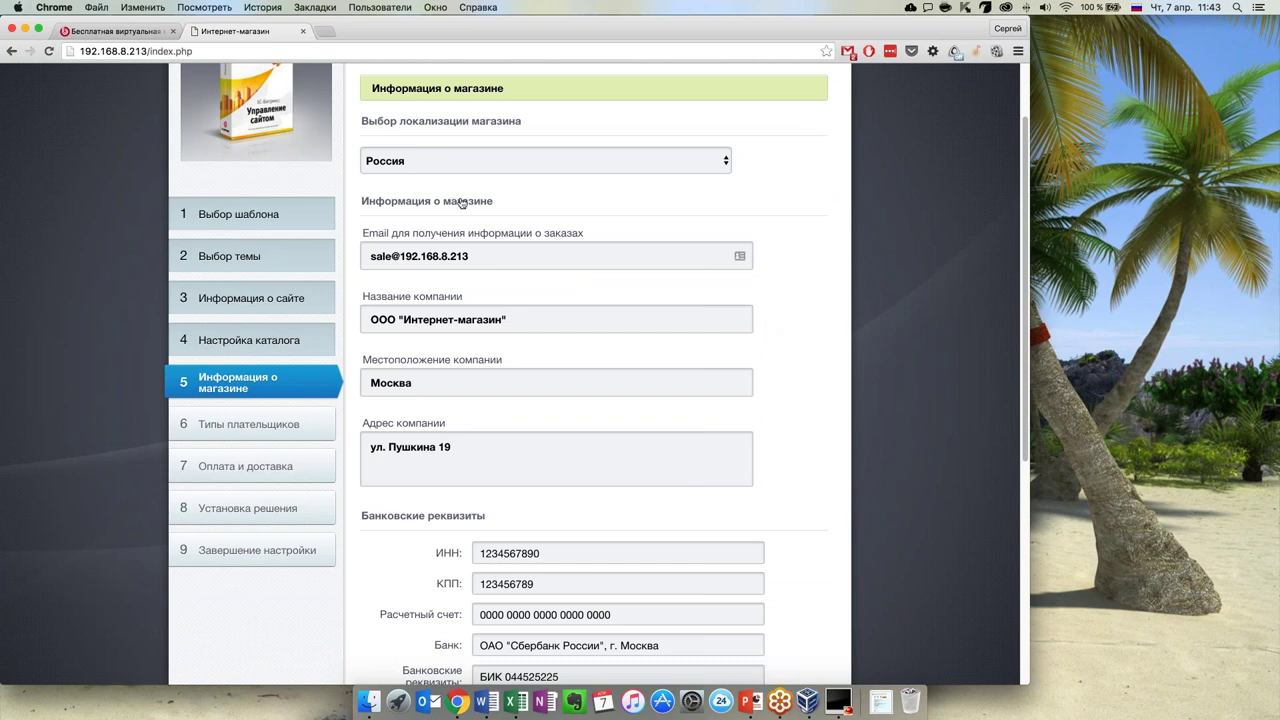
pyautogui.click(643, 169)
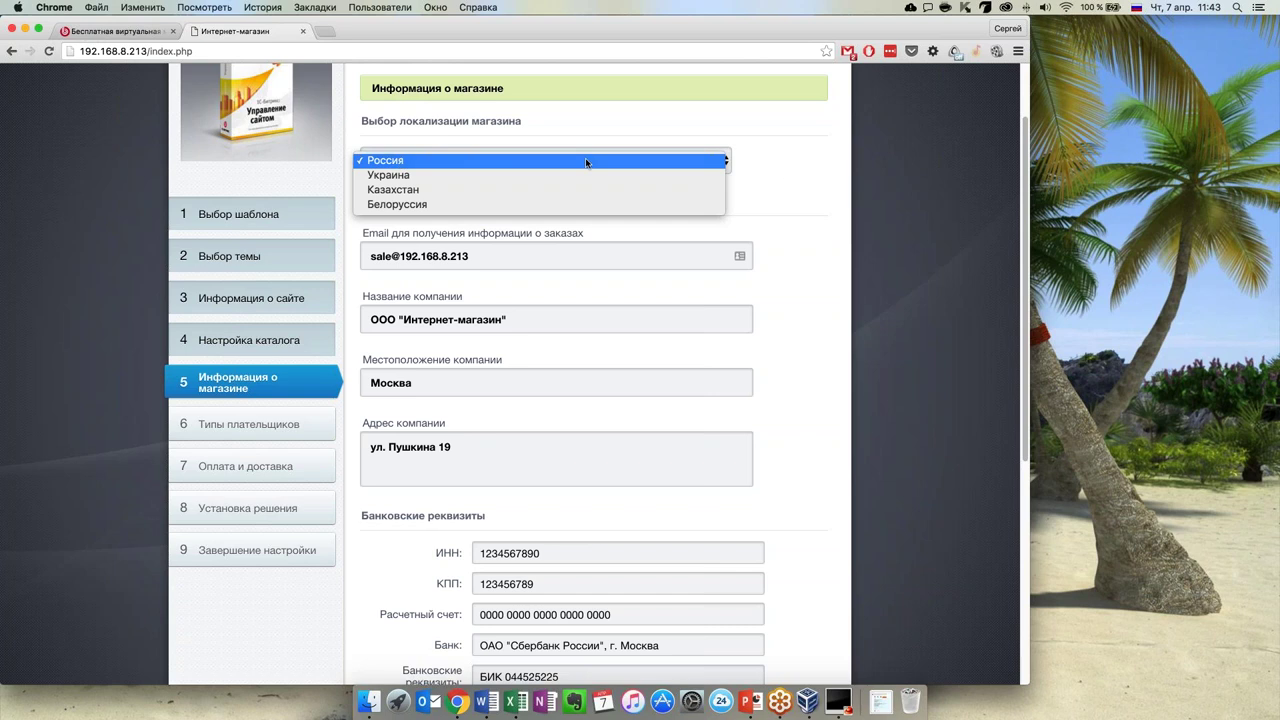
pyautogui.click(756, 161)
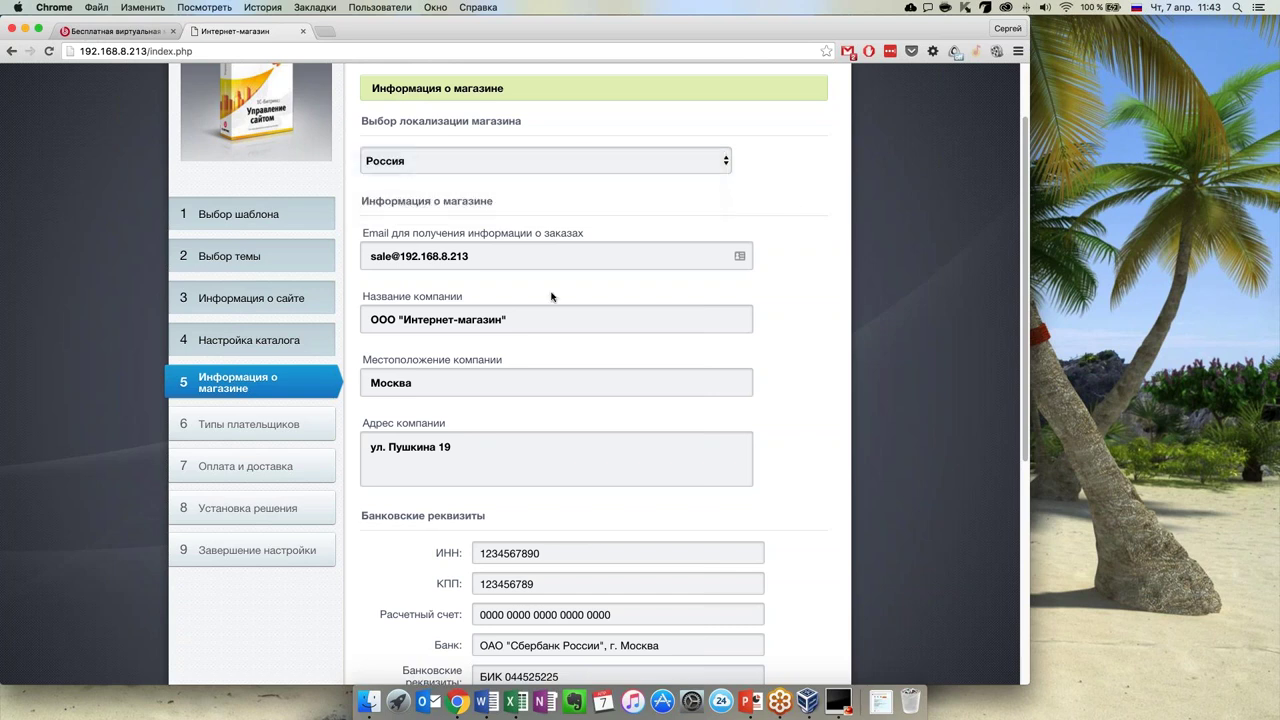
# Replace the order-notification Email with the owner's own e-mail address, typed in English layout
pyautogui.scroll(-2, 541, 300)
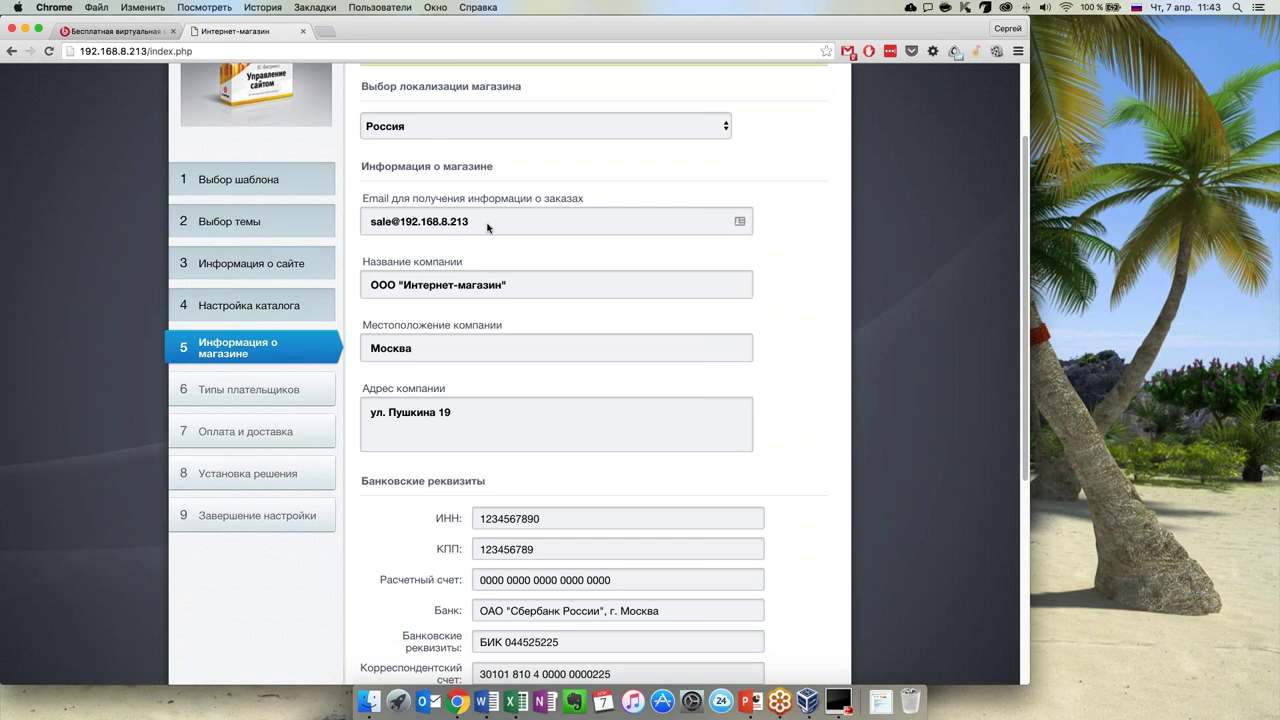
pyautogui.moveTo(487, 227); pyautogui.dragTo(402, 223)
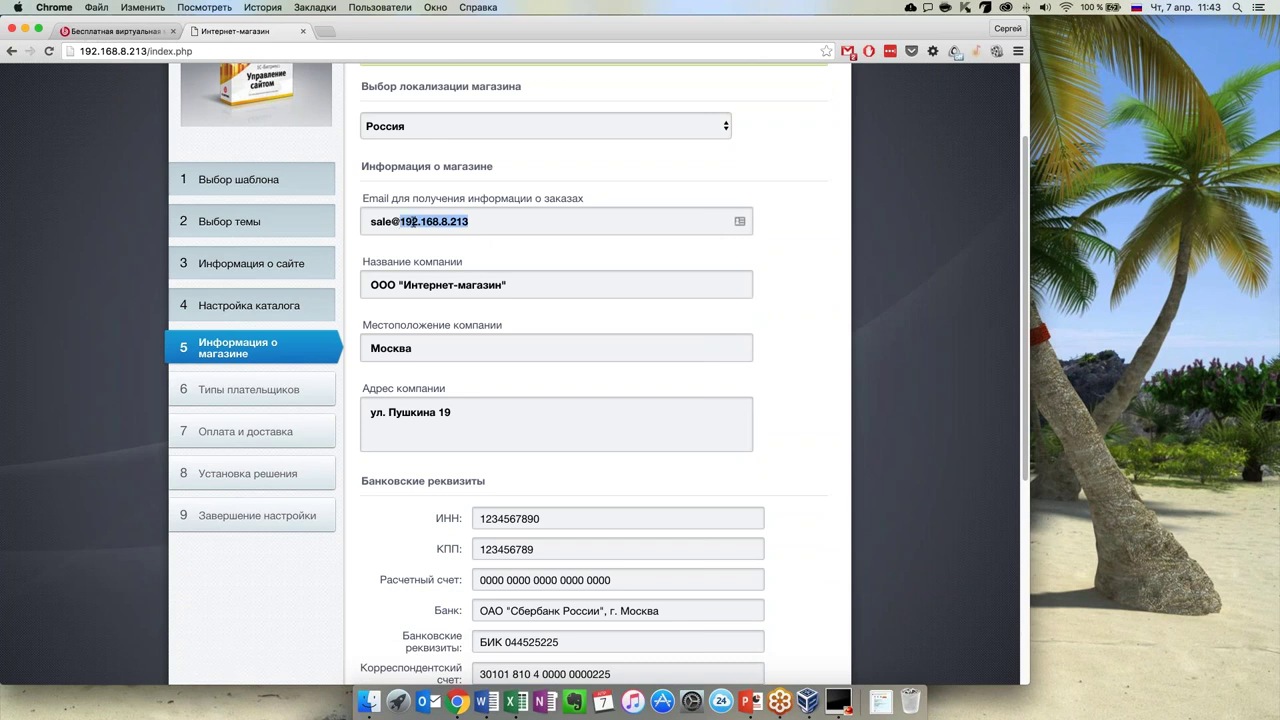
pyautogui.click(514, 214)
pyautogui.moveTo(486, 219); pyautogui.dragTo(432, 221)
pyautogui.click(469, 221)
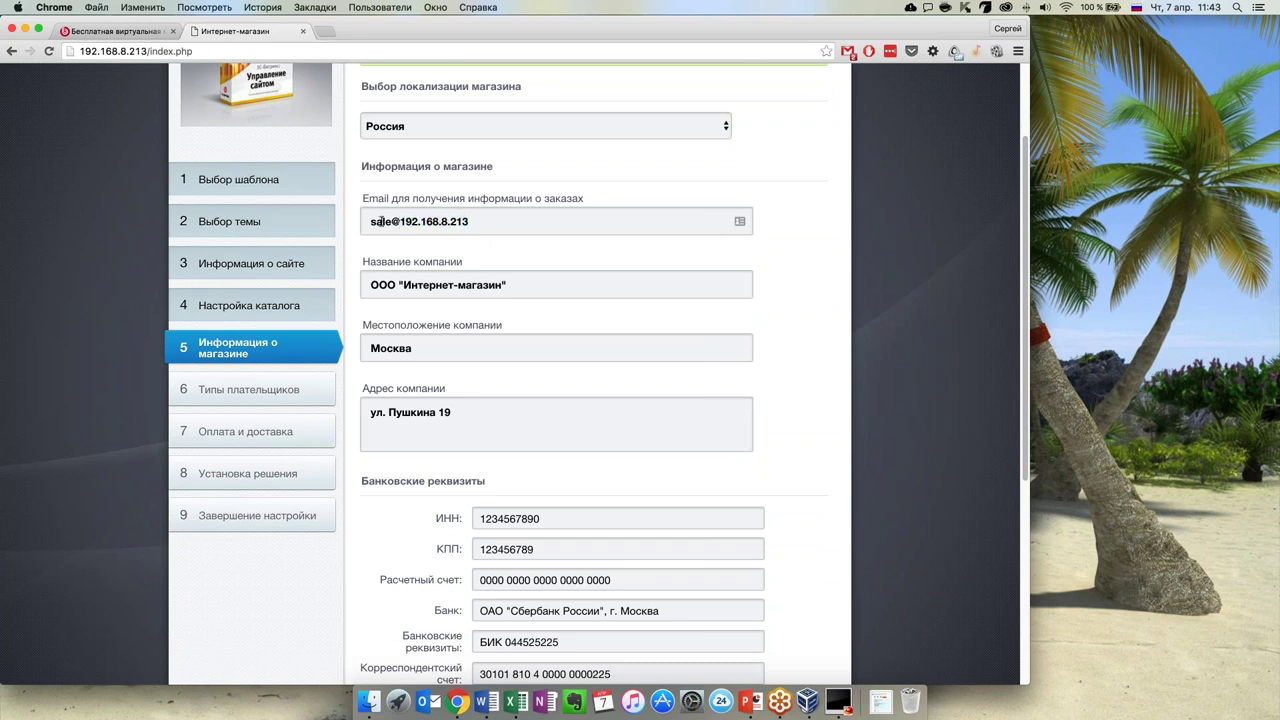
pyautogui.tripleClick(559, 225)
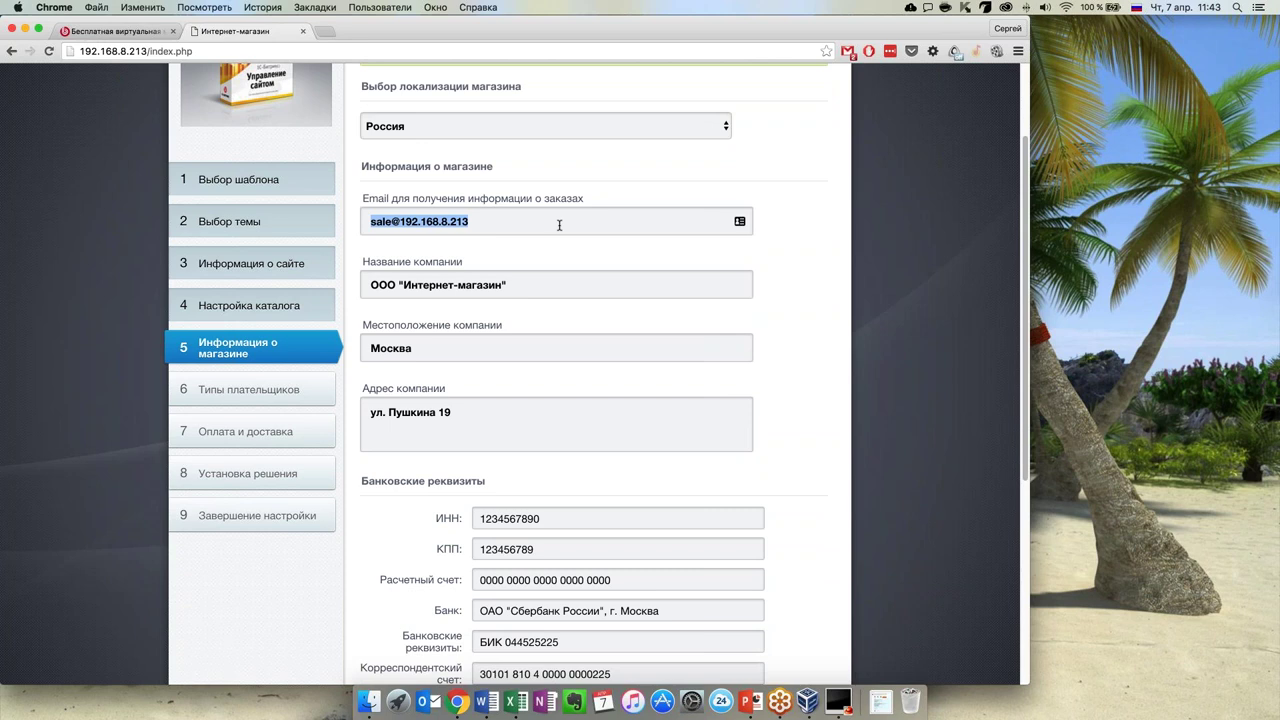
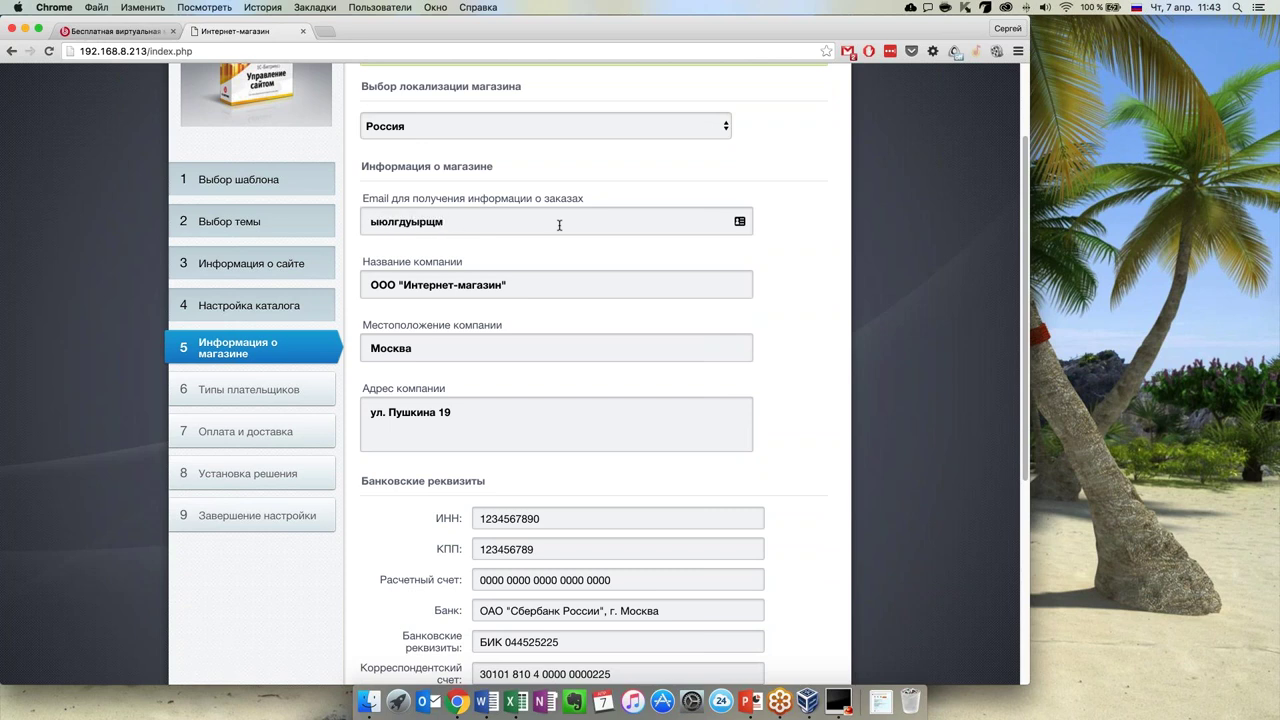
pyautogui.press('super+a')
pyautogui.press('BackSpace')
pyautogui.press('super+space')
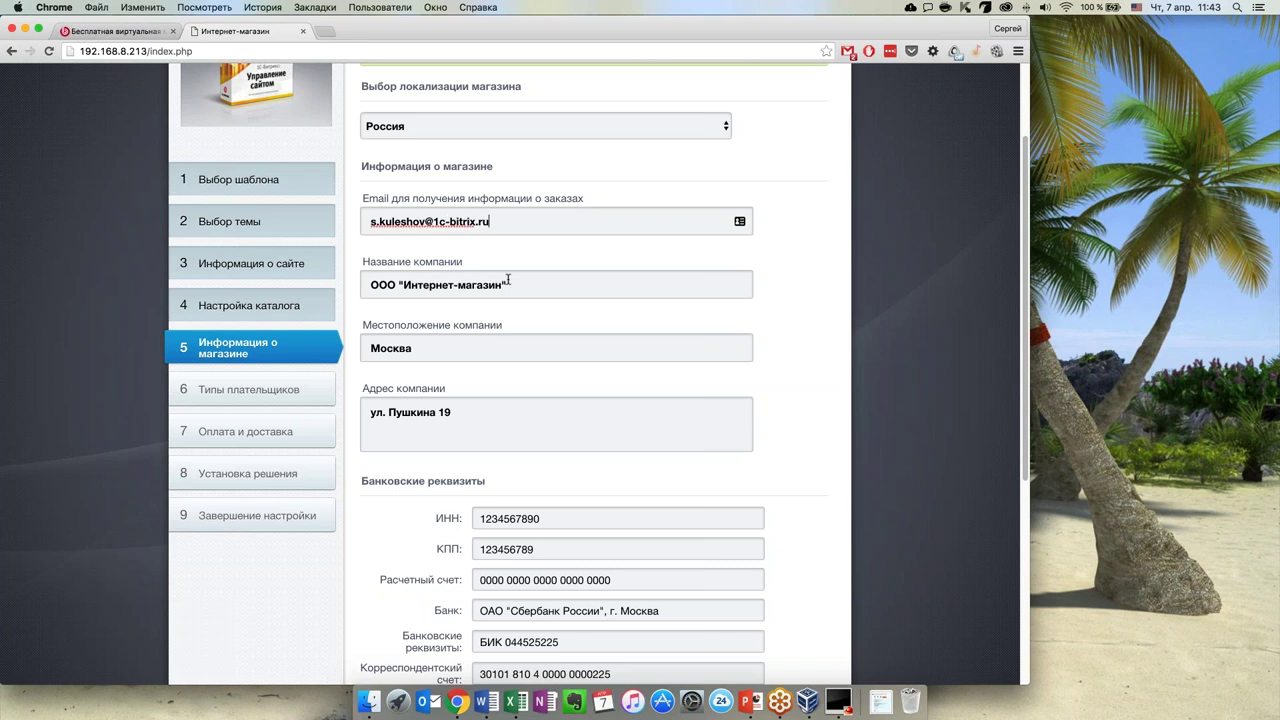
# Submit the store information with Далее
pyautogui.scroll(-1, 508, 280)
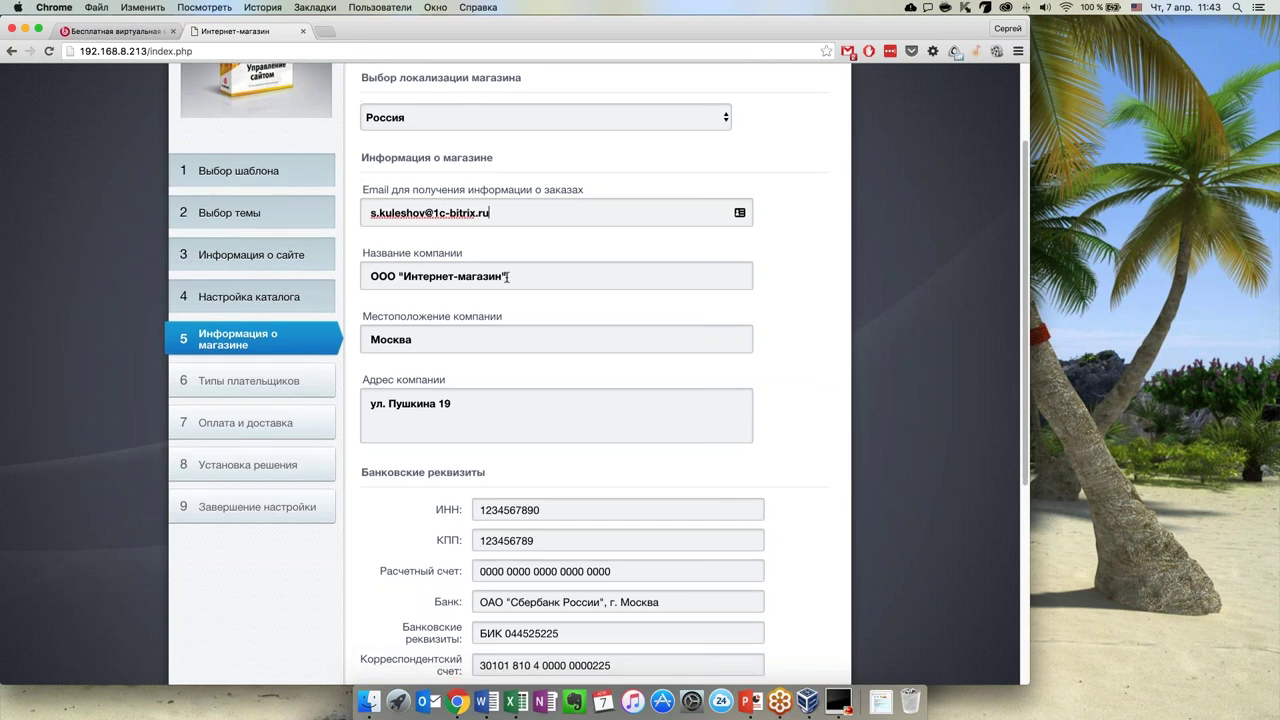
pyautogui.moveTo(508, 256); pyautogui.dragTo(370, 256)
pyautogui.scroll(-5, 537, 292)
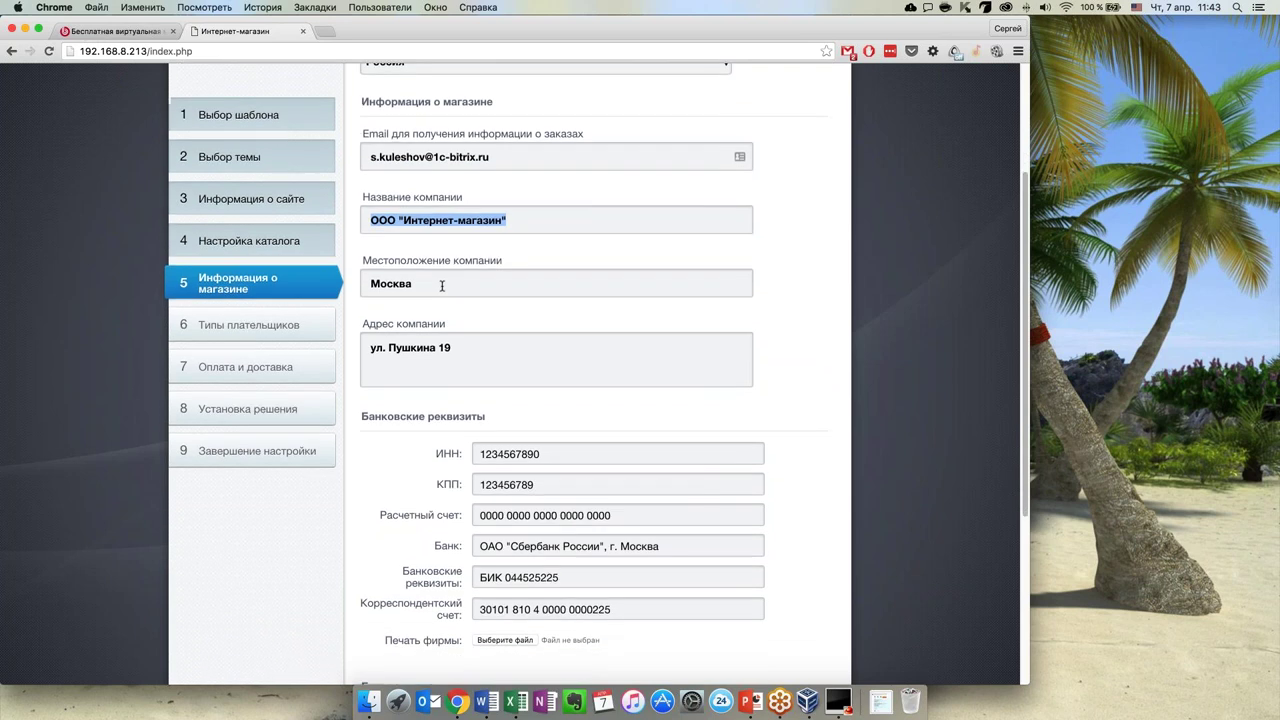
pyautogui.scroll(-4, 506, 308)
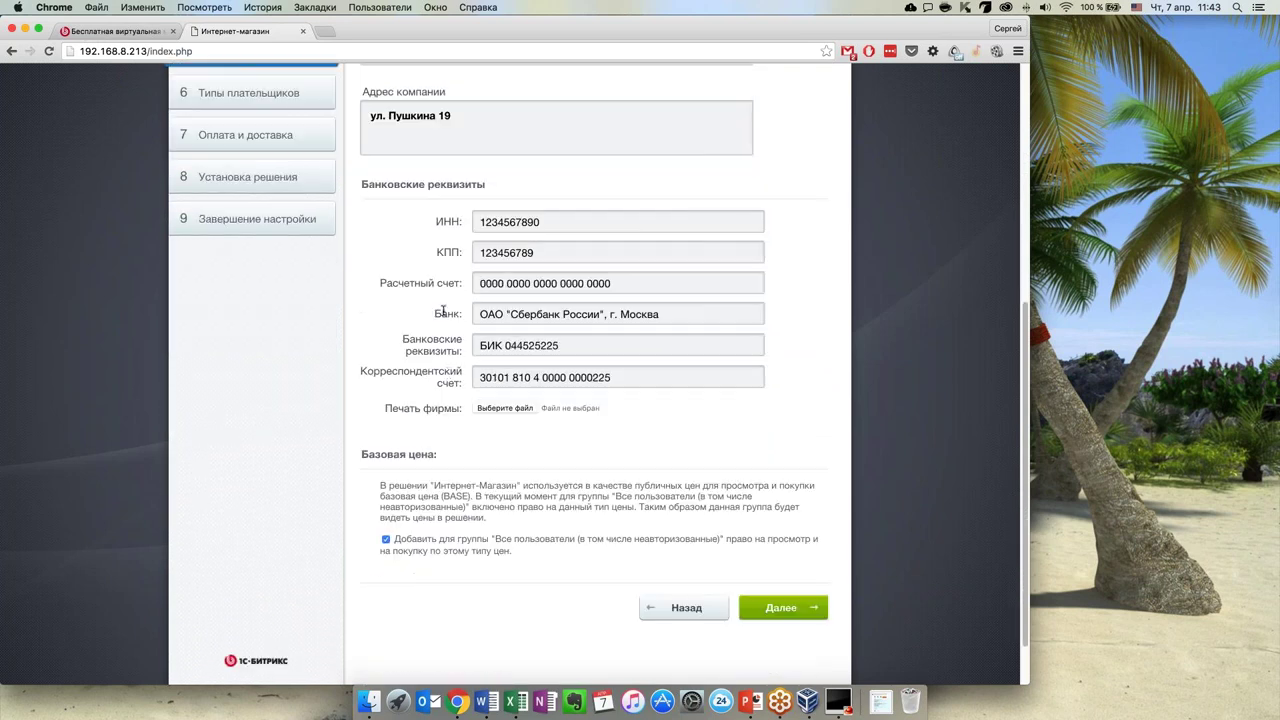
pyautogui.moveTo(389, 413); pyautogui.dragTo(462, 412)
pyautogui.click(461, 412)
pyautogui.scroll(-1, 482, 460)
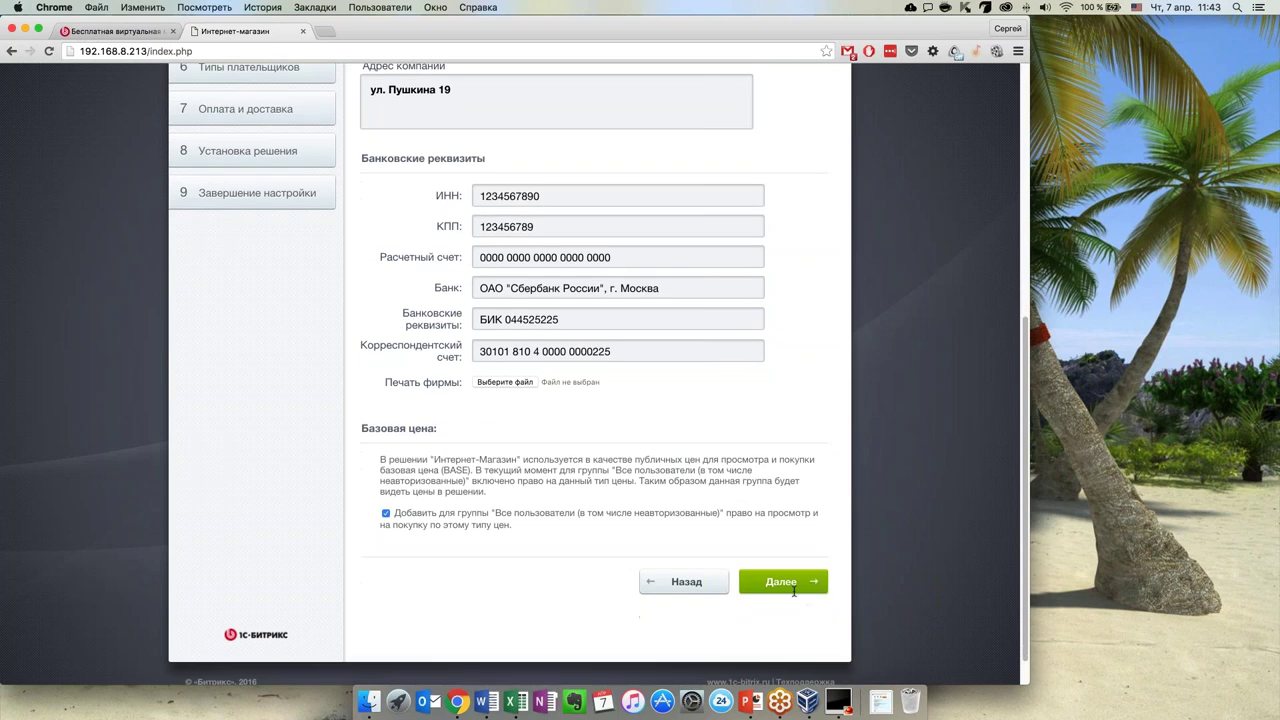
pyautogui.click(790, 583)
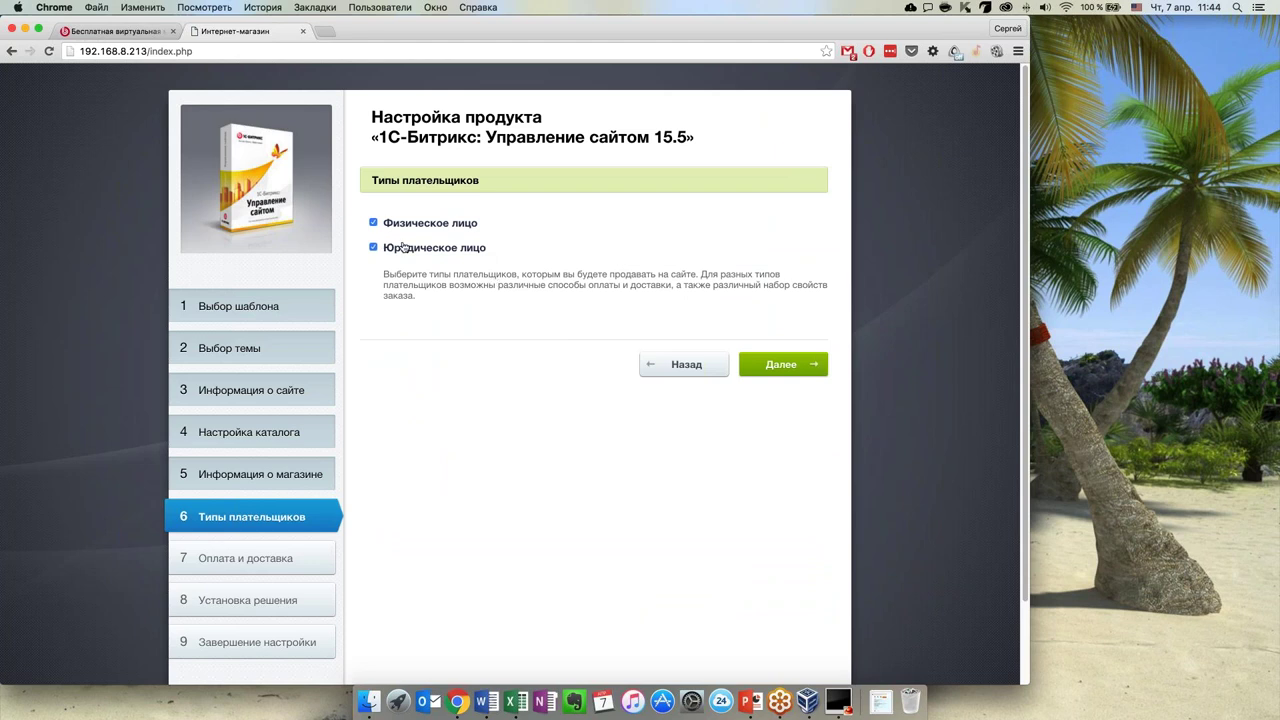
# Accept both Физическое лицо and Юридическое лицо payer types and continue
pyautogui.click(773, 369)
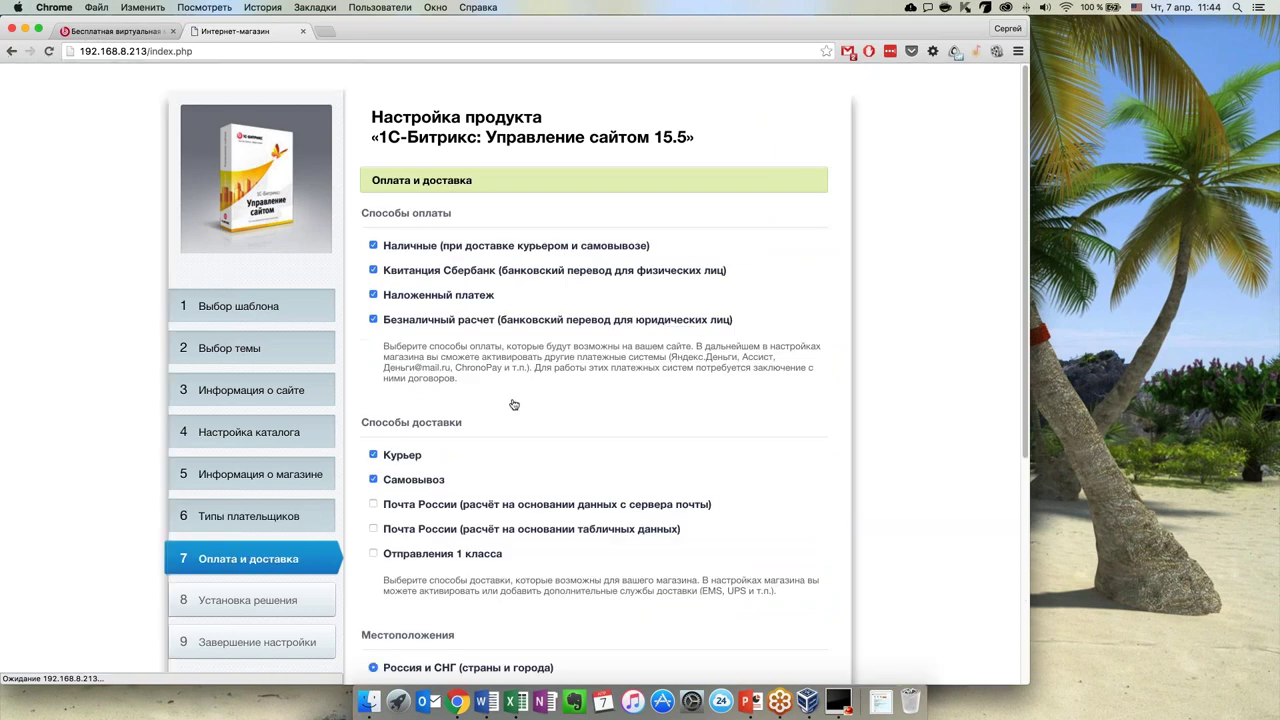
# Tick «Почта России» delivery with postal-server rates, keeping Россия и СНГ, and submit
pyautogui.scroll(-1, 670, 404)
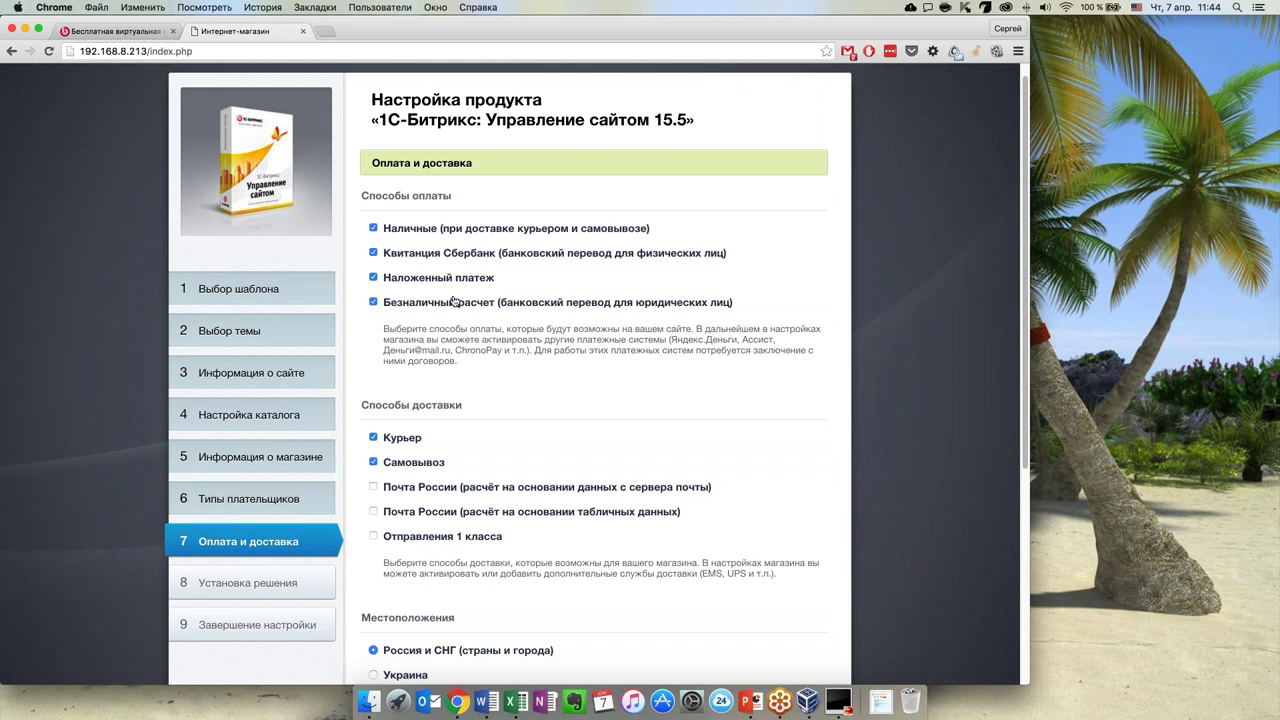
pyautogui.scroll(-3, 480, 313)
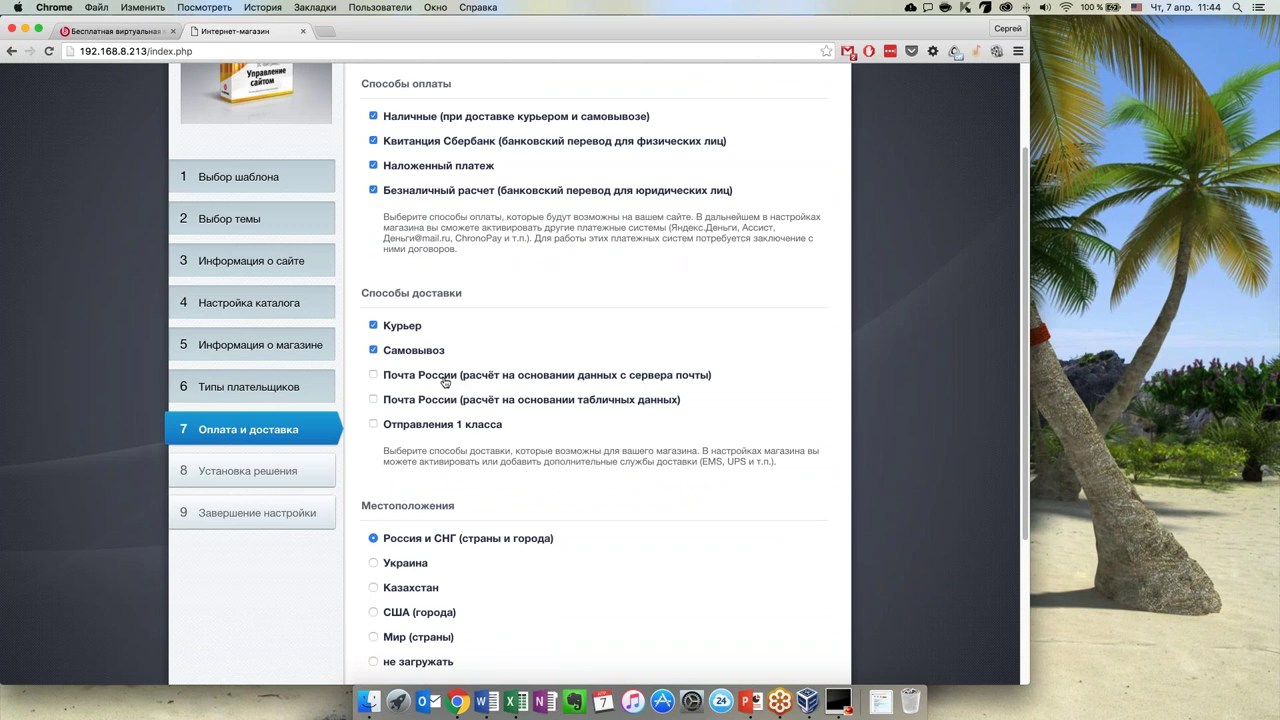
pyautogui.click(373, 375)
pyautogui.scroll(-1, 582, 452)
pyautogui.scroll(-1, 582, 452)
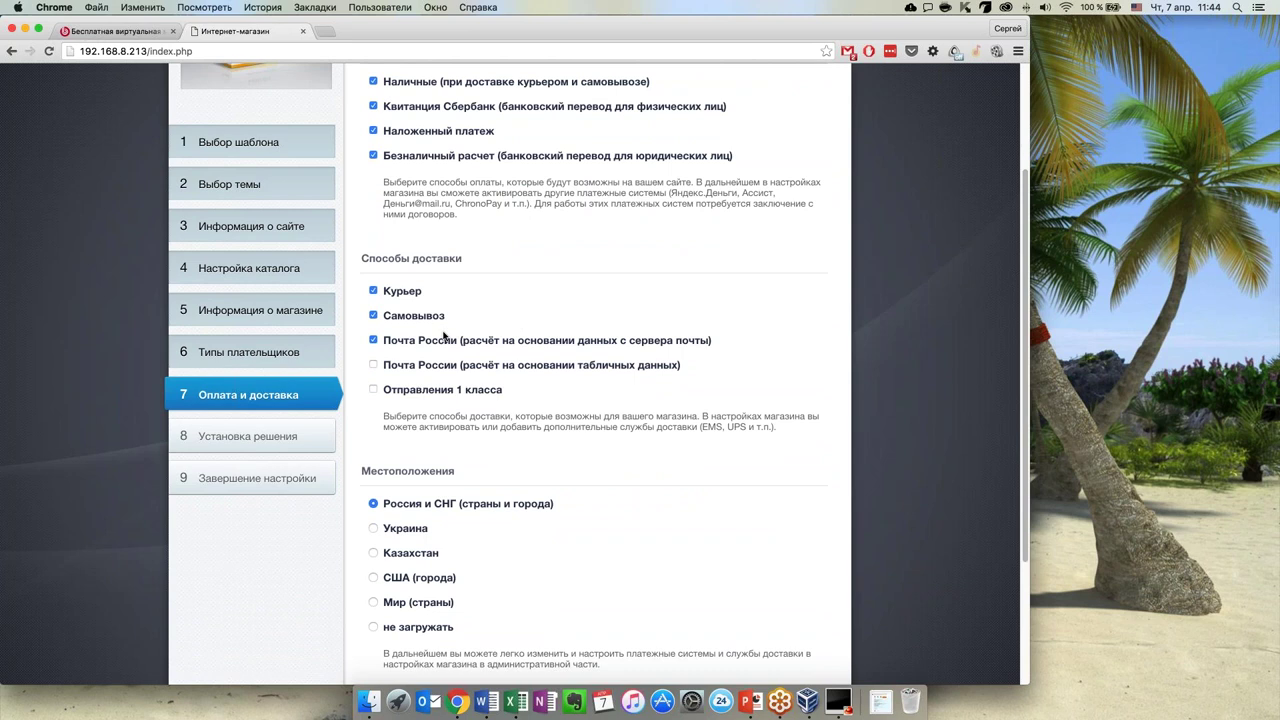
pyautogui.scroll(-3, 420, 350)
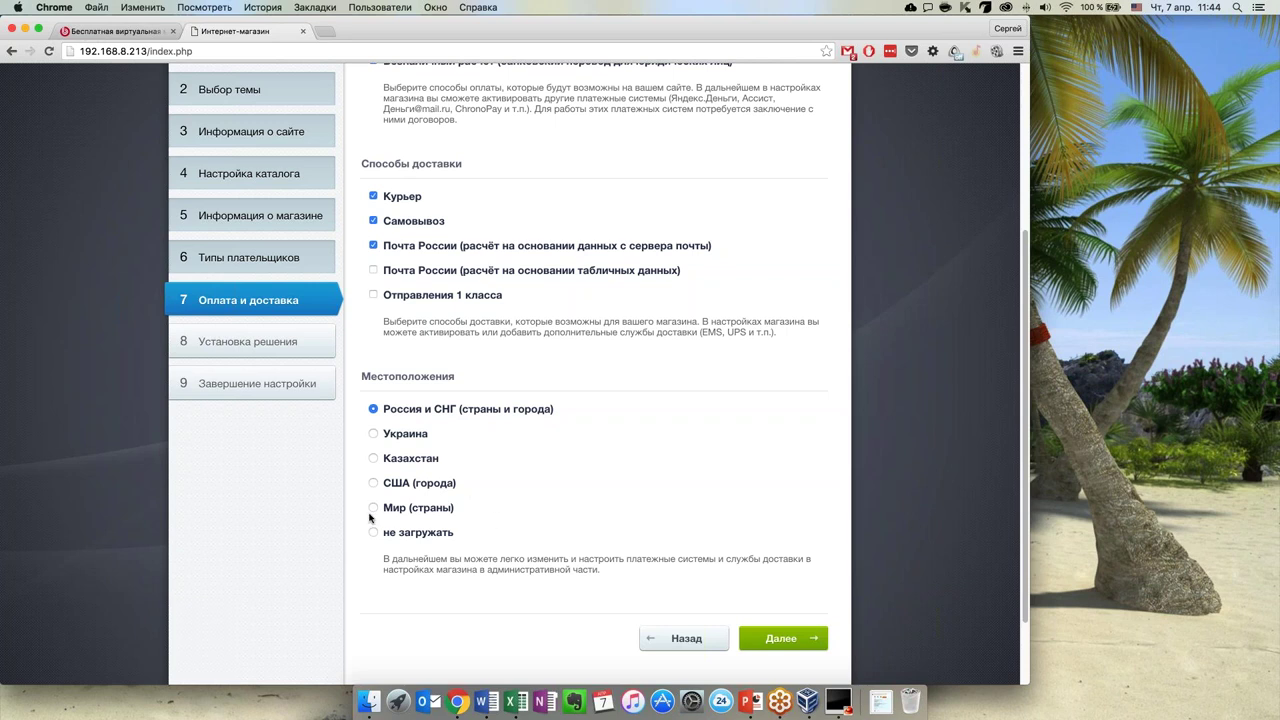
pyautogui.click(779, 640)
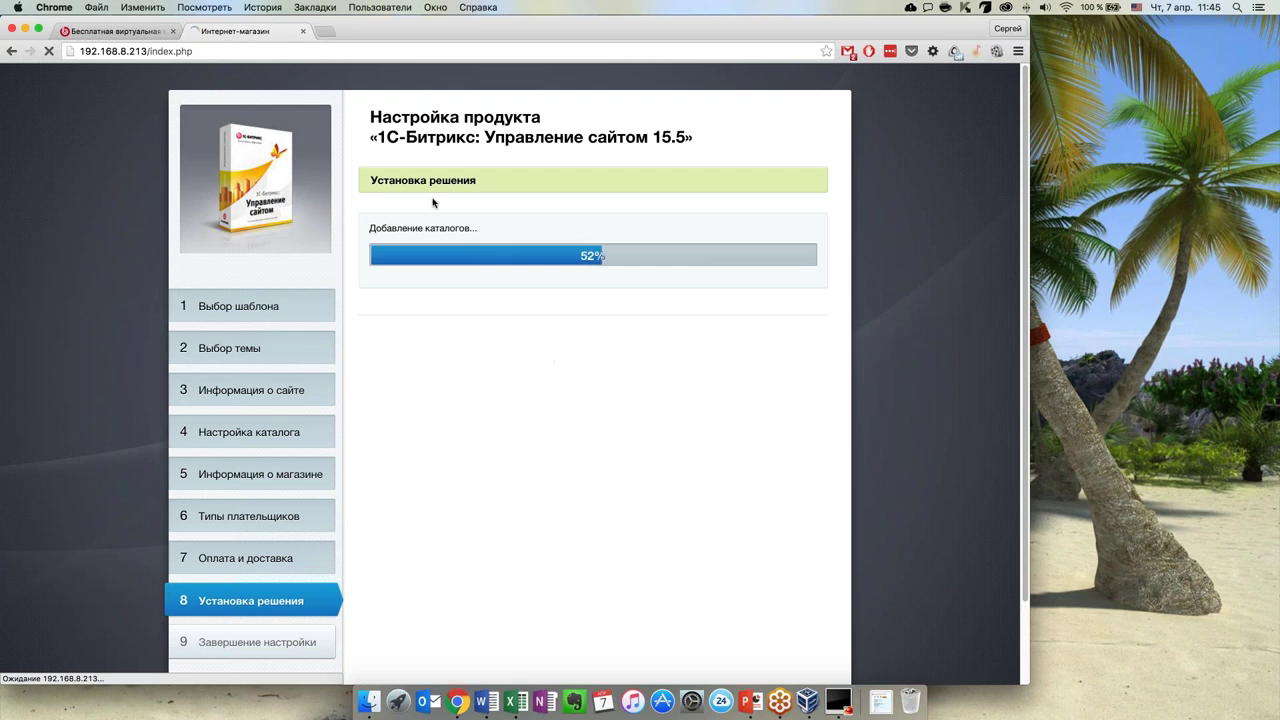
# Open a new Chrome tab while the store solution installs
pyautogui.click(324, 37)
# Go to marketplace.1c-bitrix.ru and open the Одежда (74) ready-made store category
pyautogui.write('marketplace.1c-bitrix.ru')
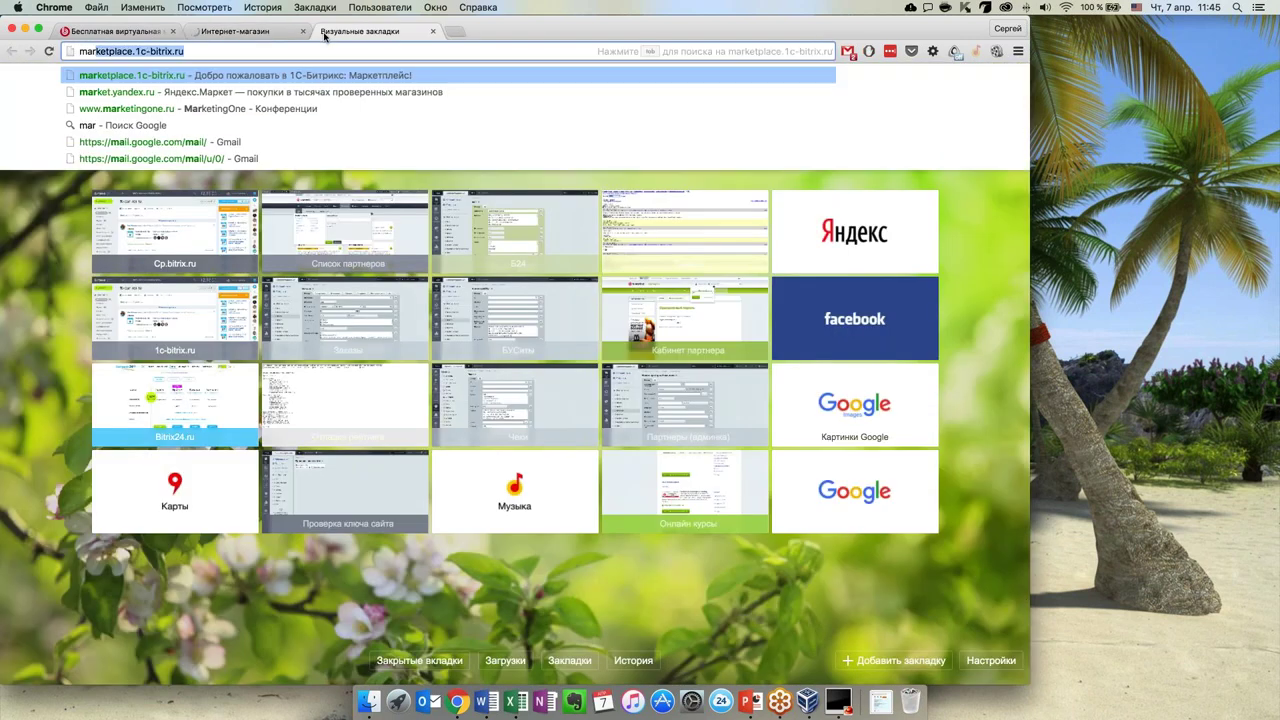
pyautogui.press('Return')
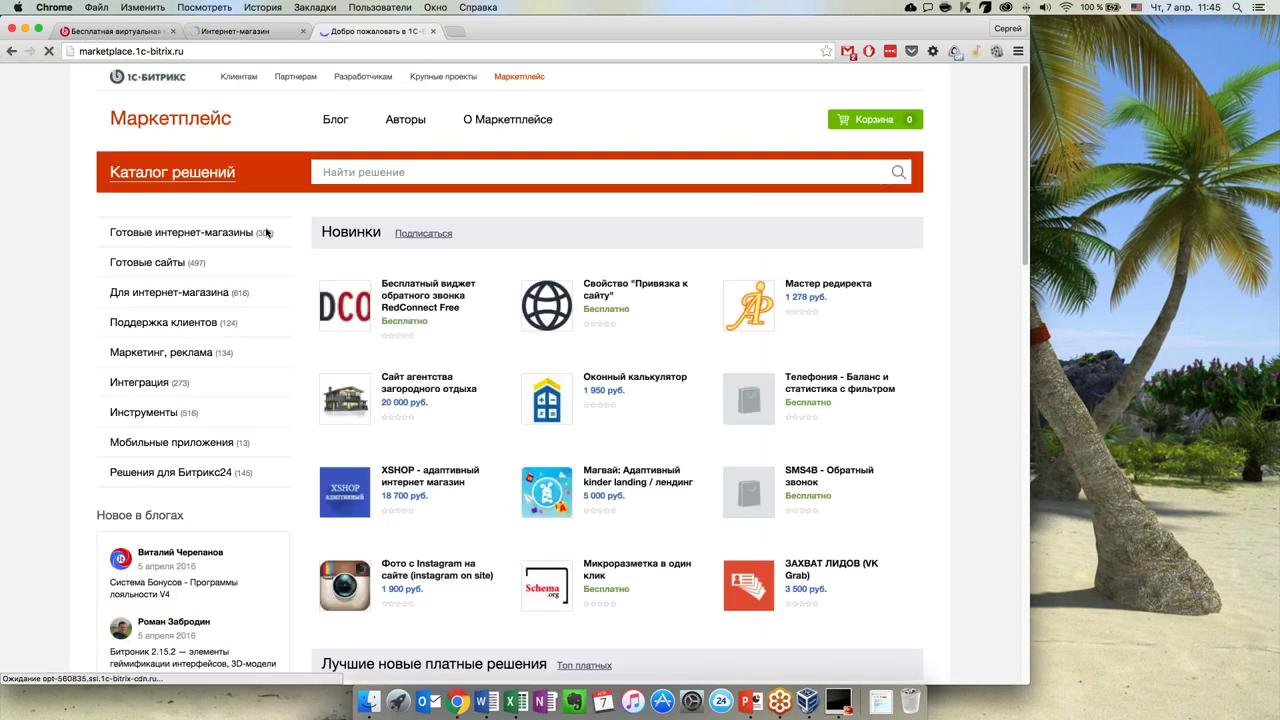
pyautogui.moveTo(286, 234)
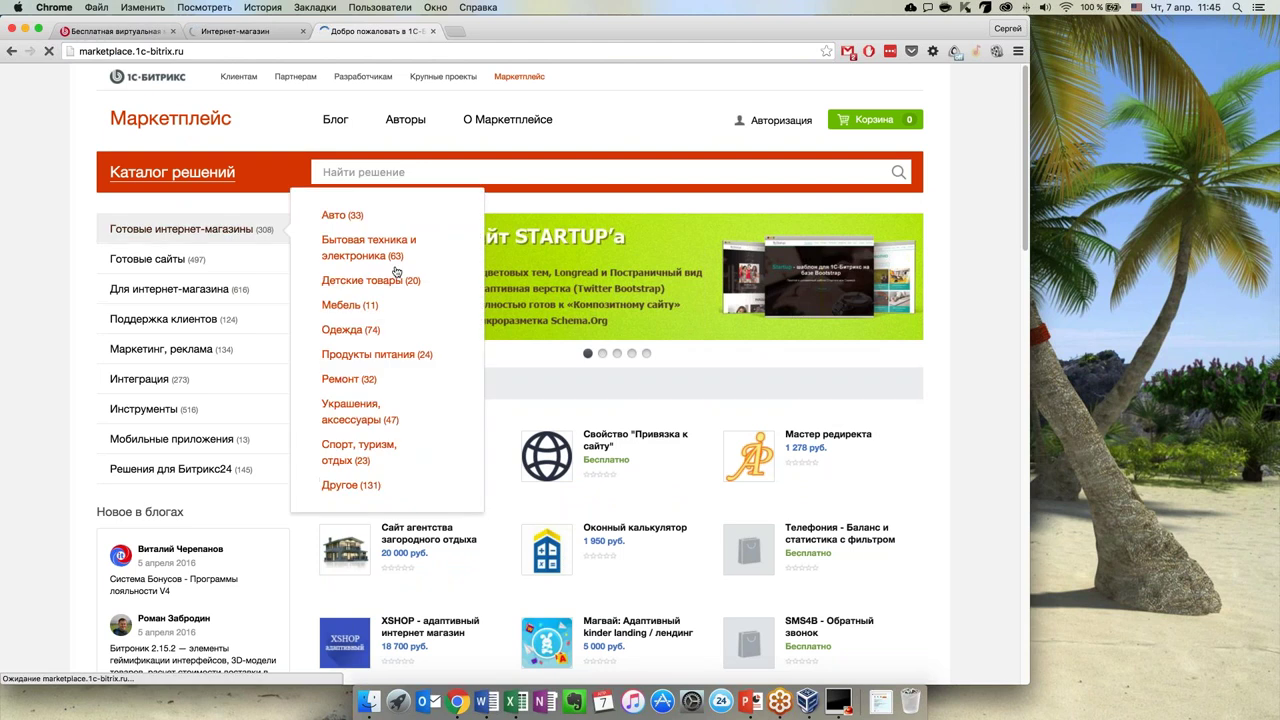
pyautogui.click(355, 333)
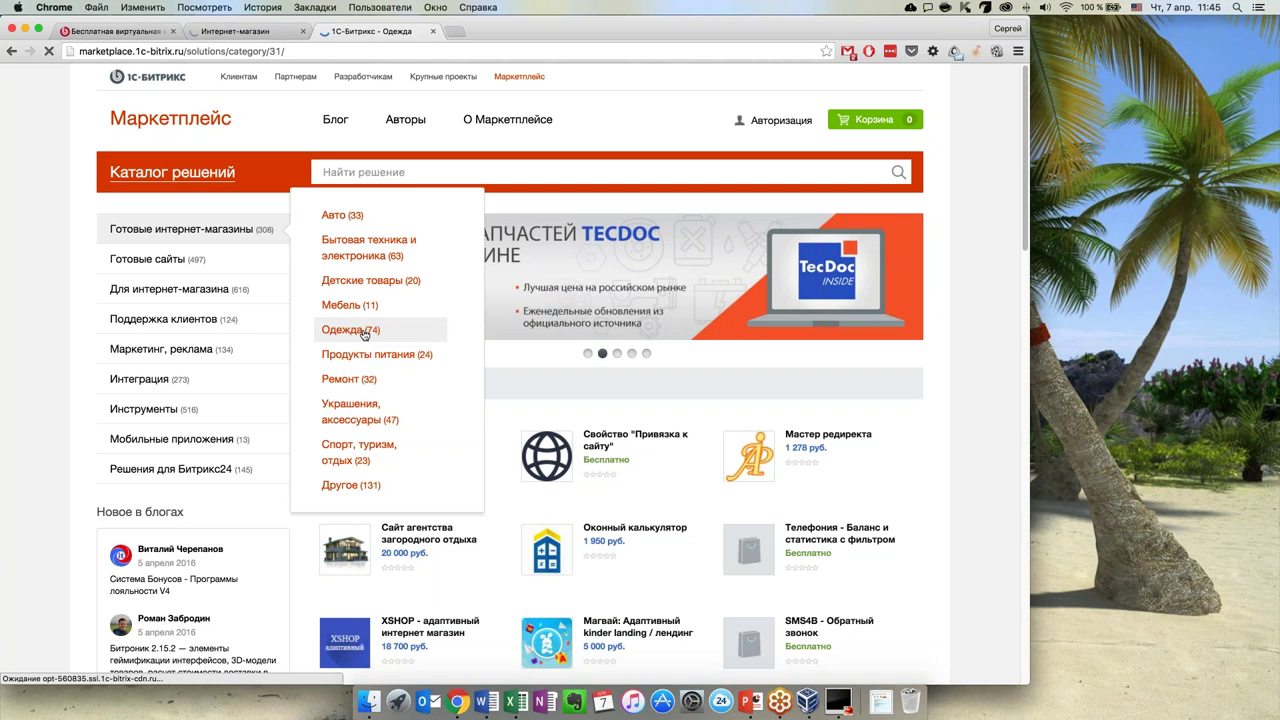
# Scroll the Одежда listings and open the Битроник 2 clothing store solution page
pyautogui.scroll(-2, 818, 430)
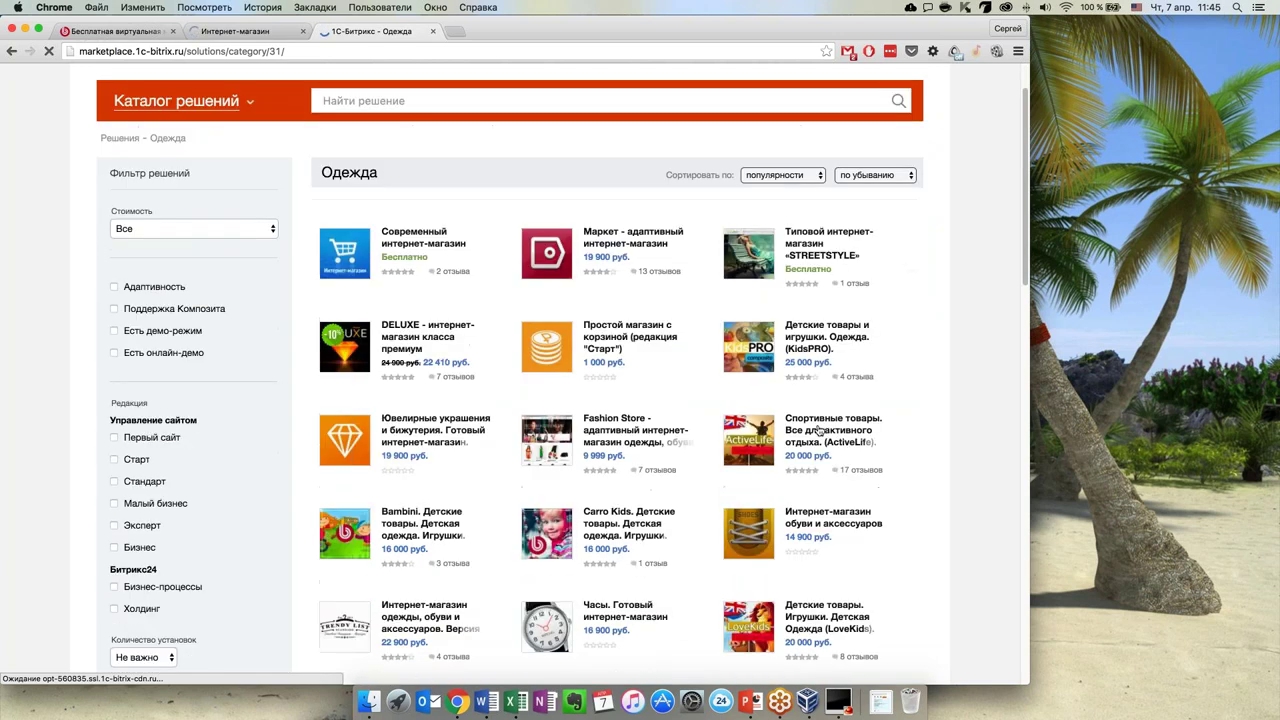
pyautogui.scroll(-10, 818, 430)
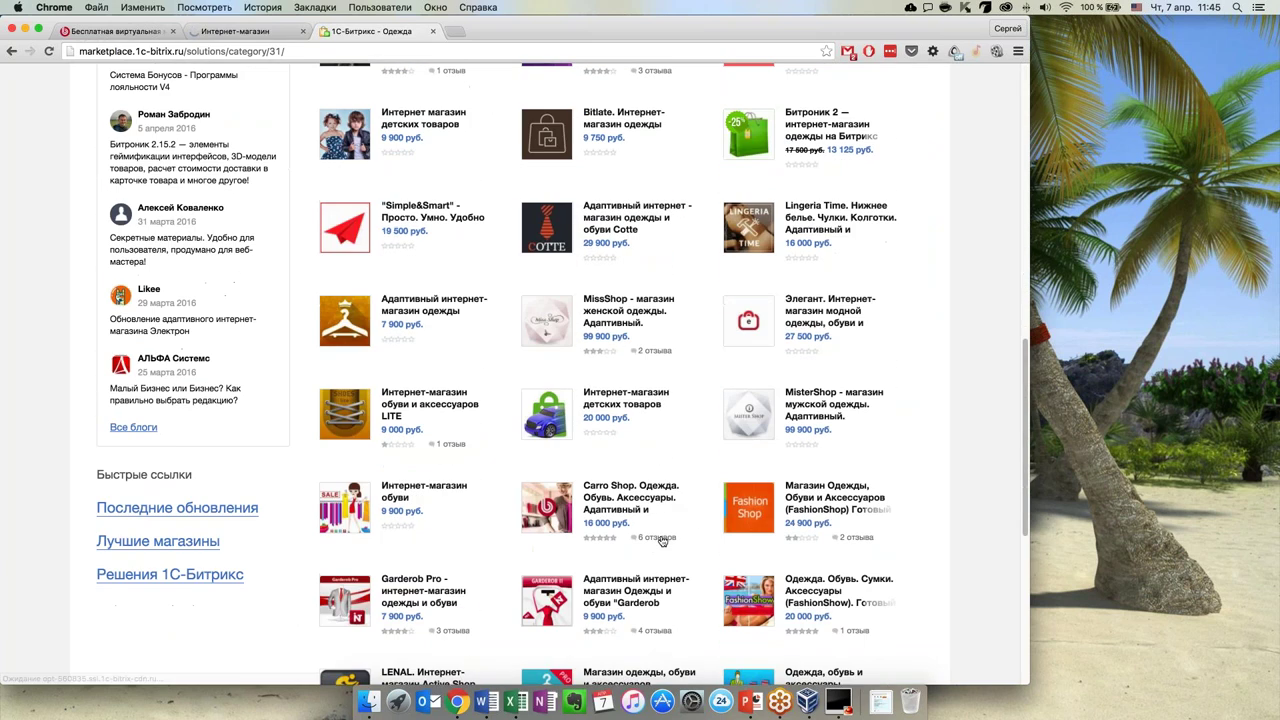
pyautogui.scroll(-4, 661, 540)
pyautogui.scroll(15, 661, 540)
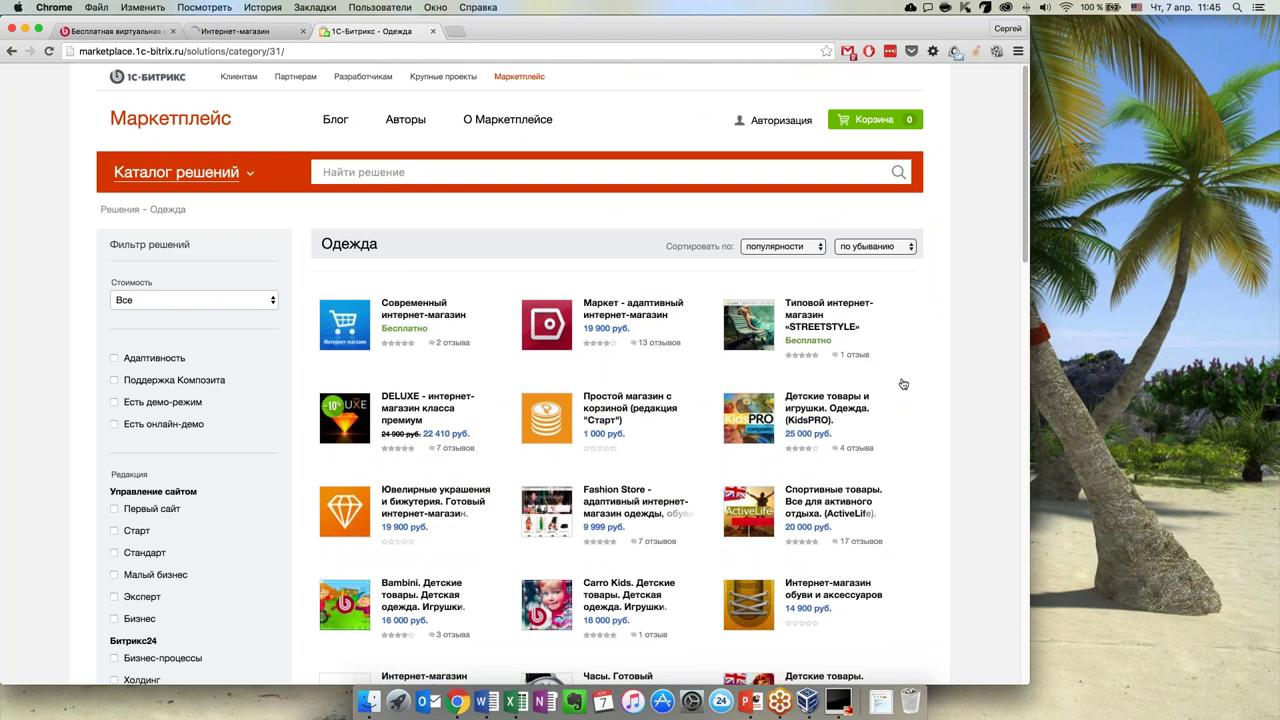
pyautogui.scroll(-3, 903, 384)
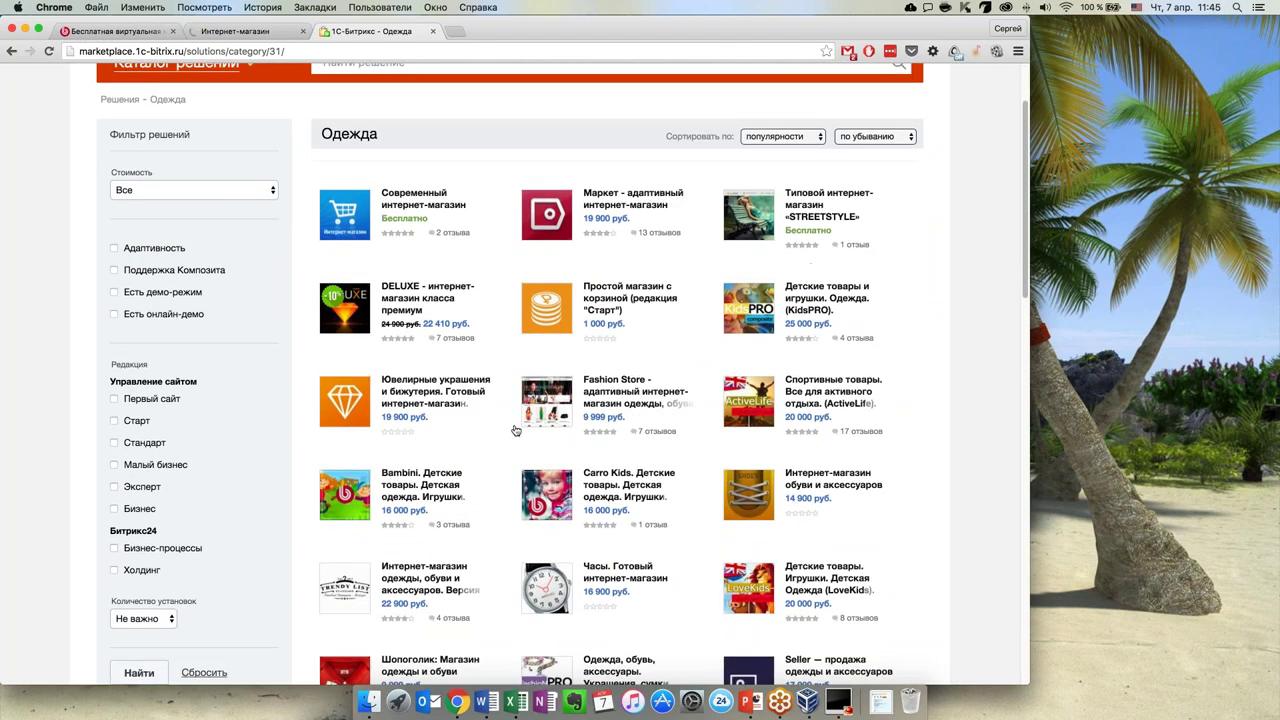
pyautogui.scroll(-2, 515, 430)
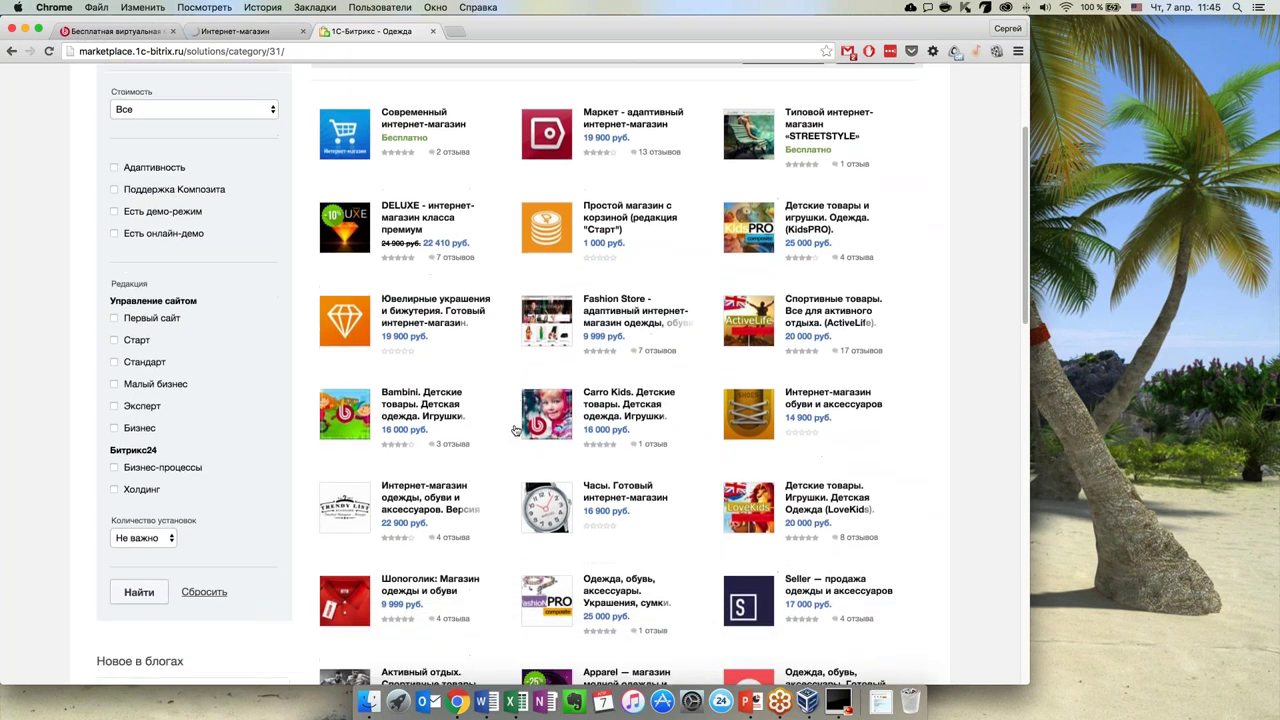
pyautogui.scroll(-2, 515, 430)
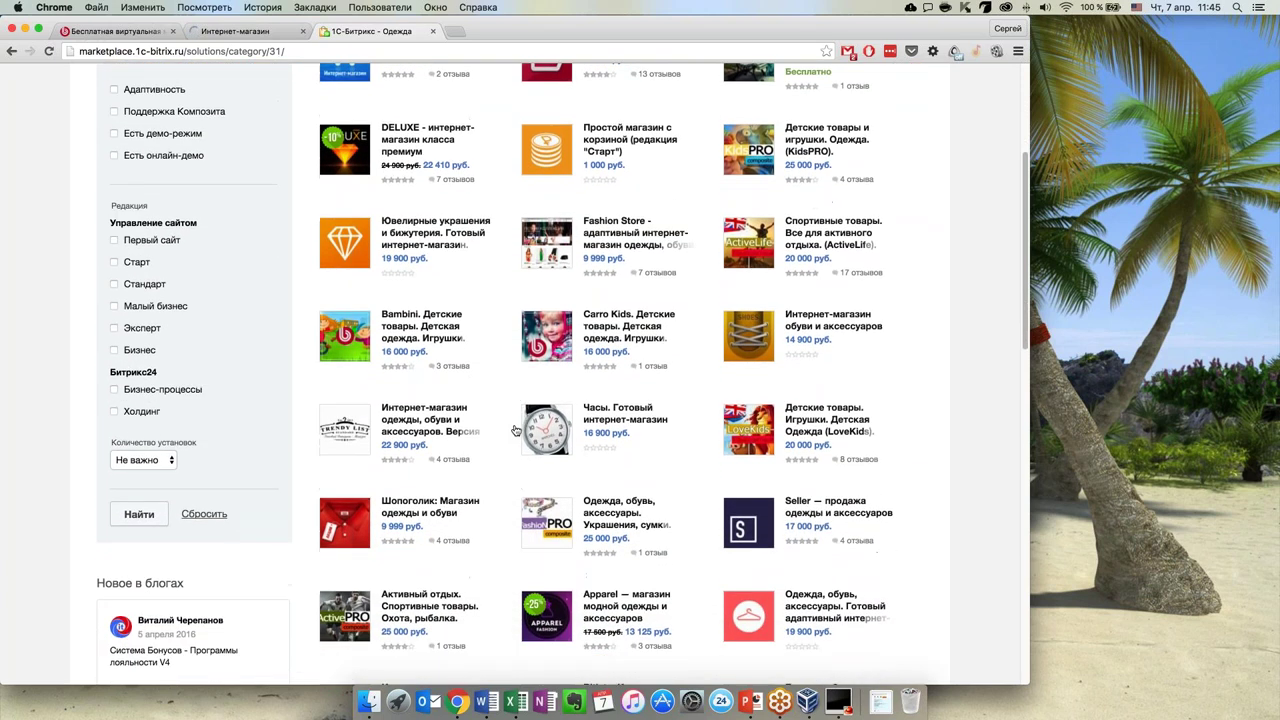
pyautogui.scroll(-3, 515, 430)
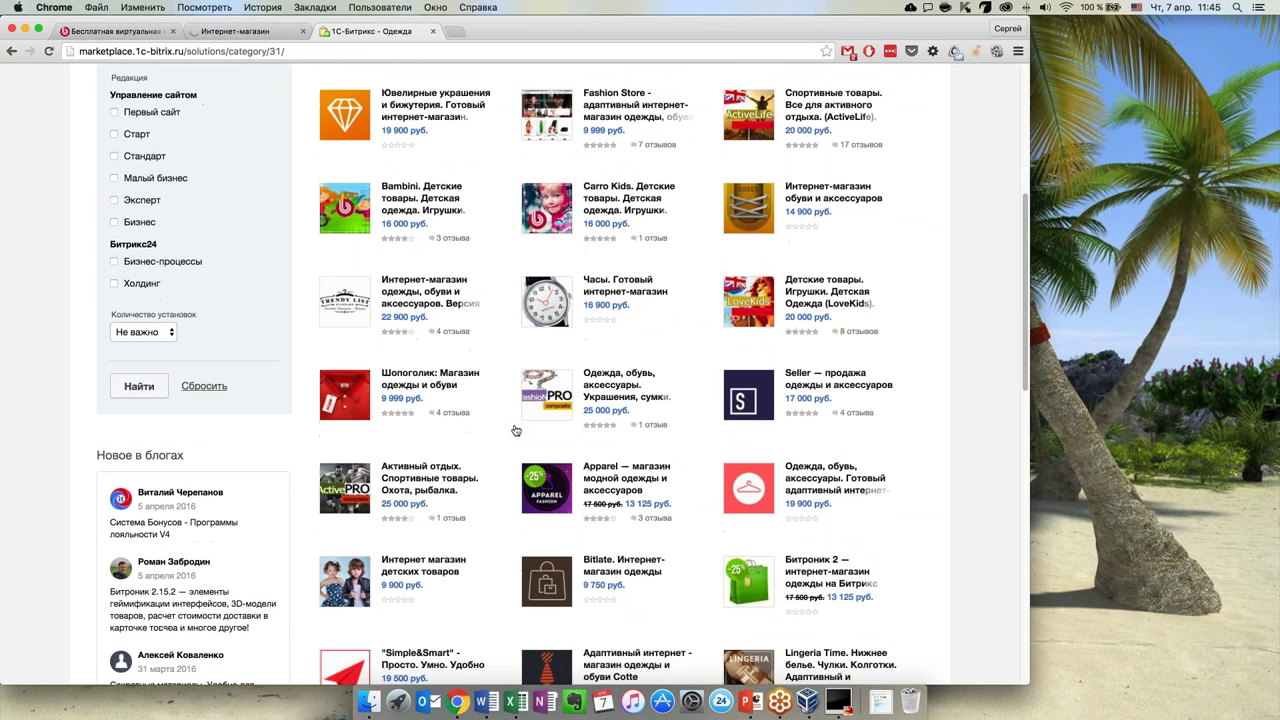
pyautogui.scroll(-2, 515, 430)
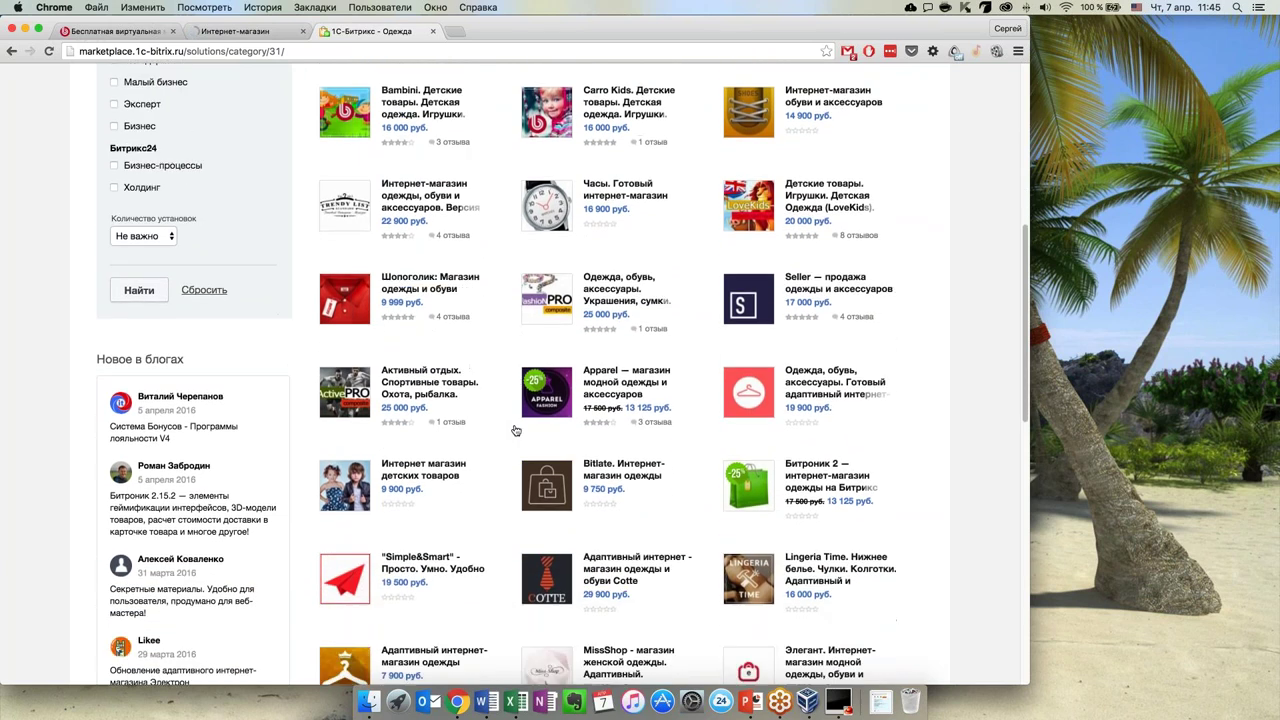
pyautogui.scroll(-3, 515, 430)
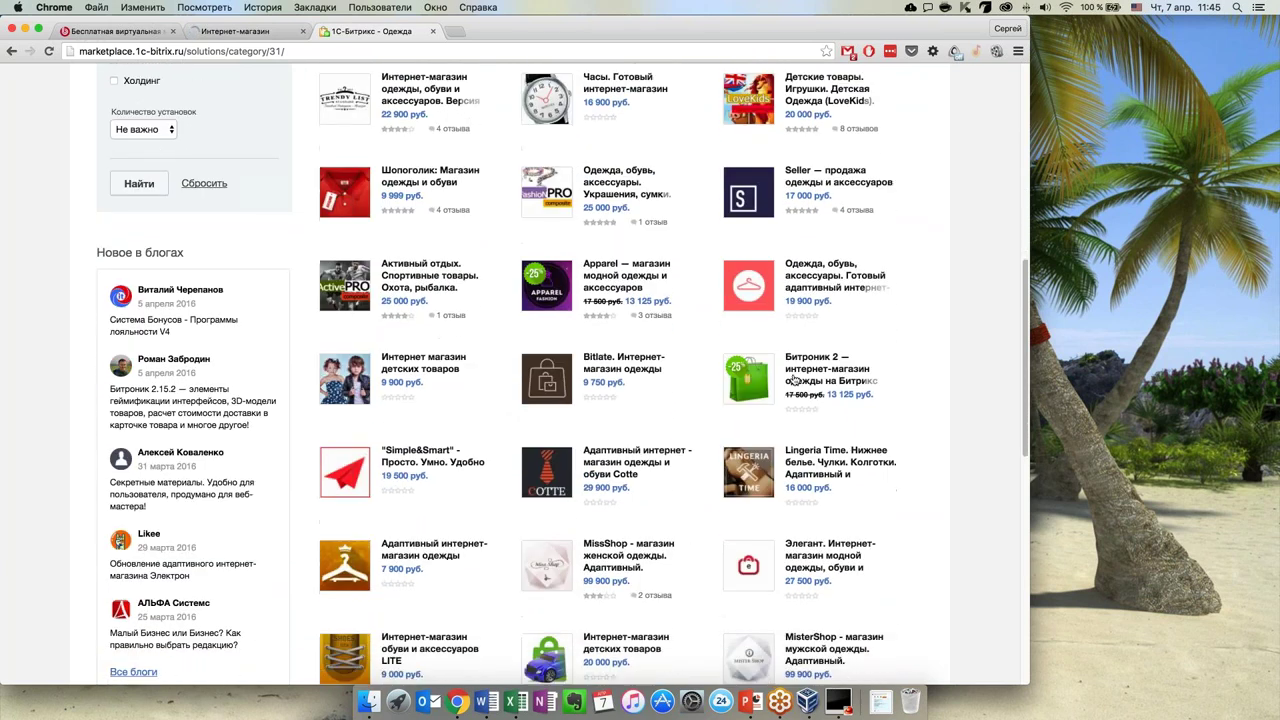
pyautogui.click(763, 387)
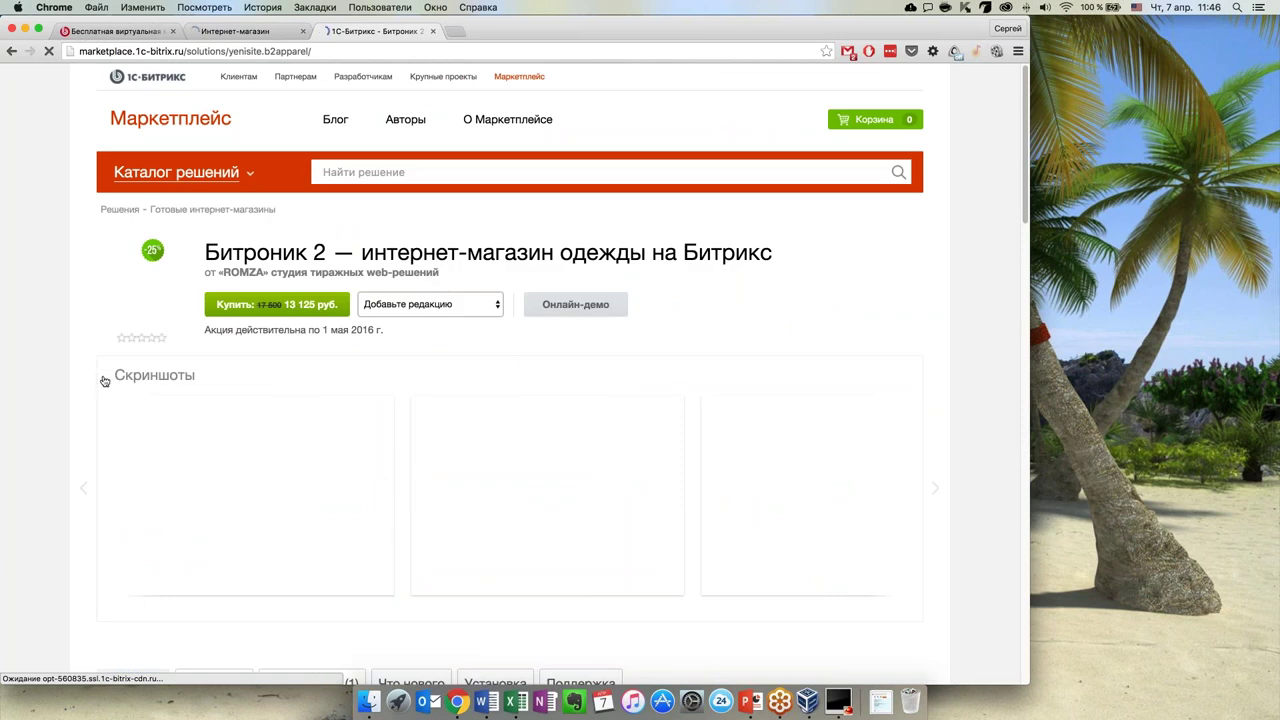
# Browse Битроник 2 screenshots, open its online demo, and price it with the Бизнес edition
pyautogui.scroll(-1, 104, 381)
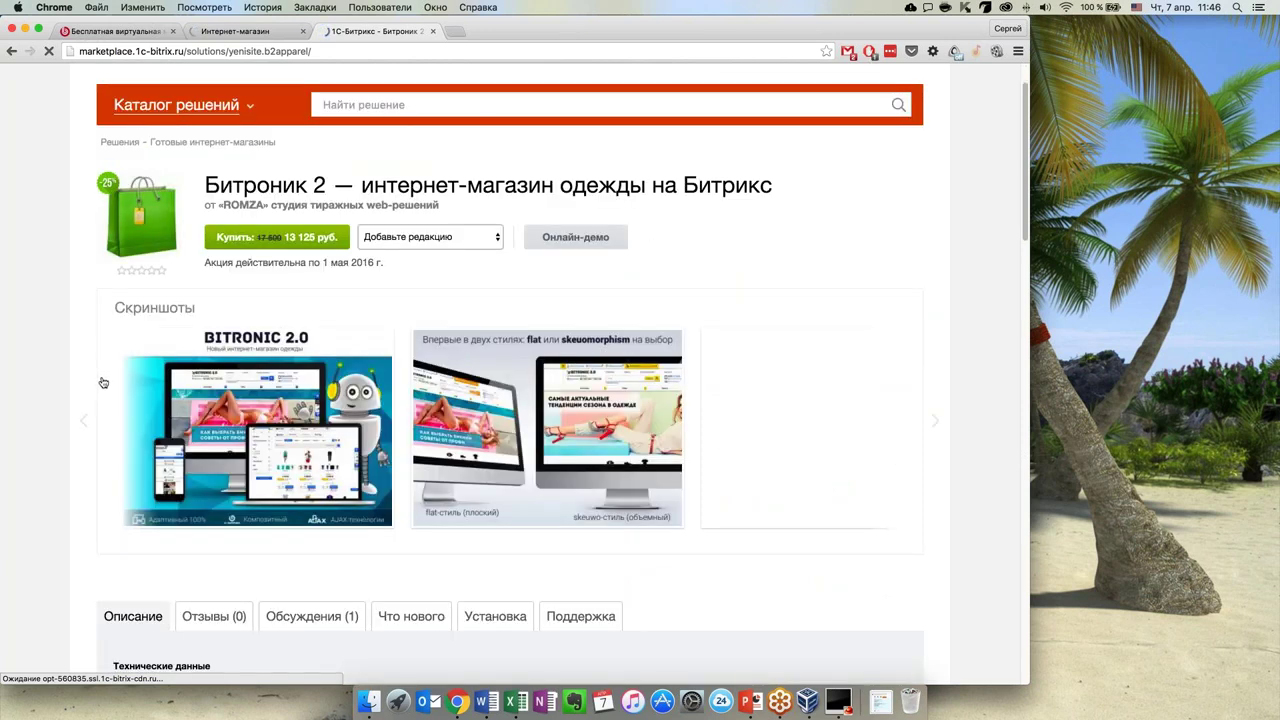
pyautogui.scroll(-1, 930, 428)
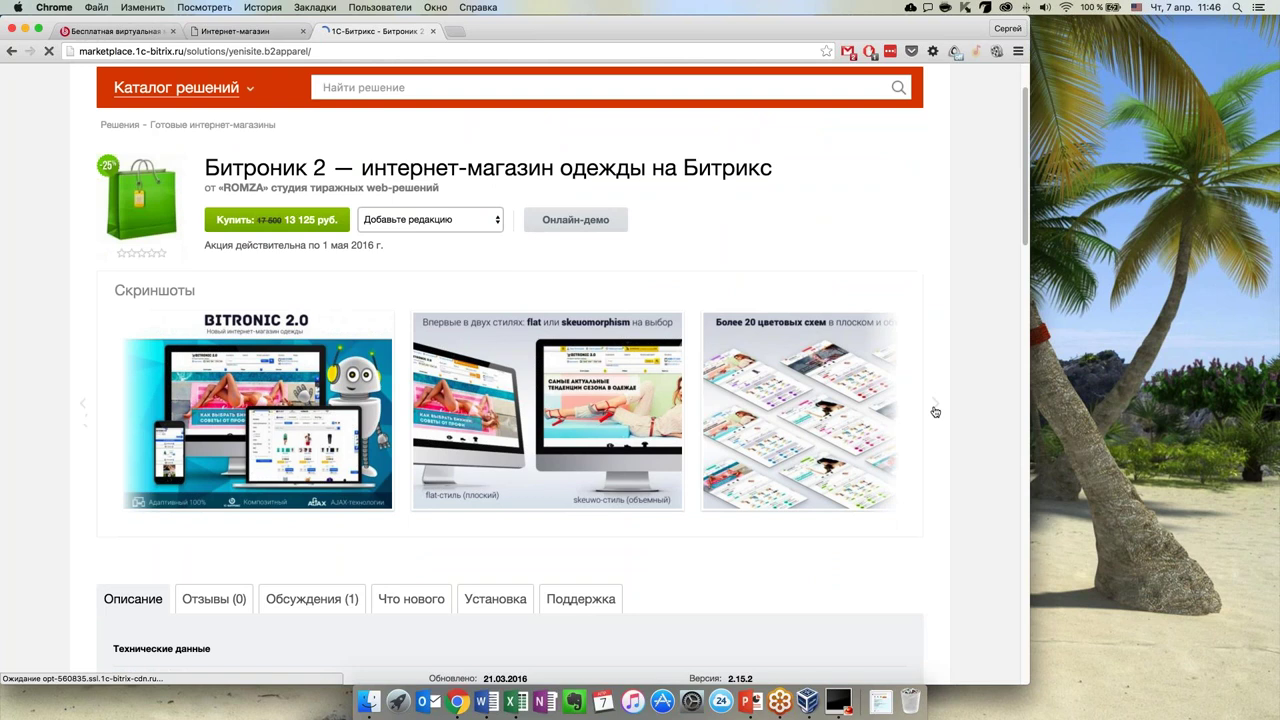
pyautogui.click(935, 407)
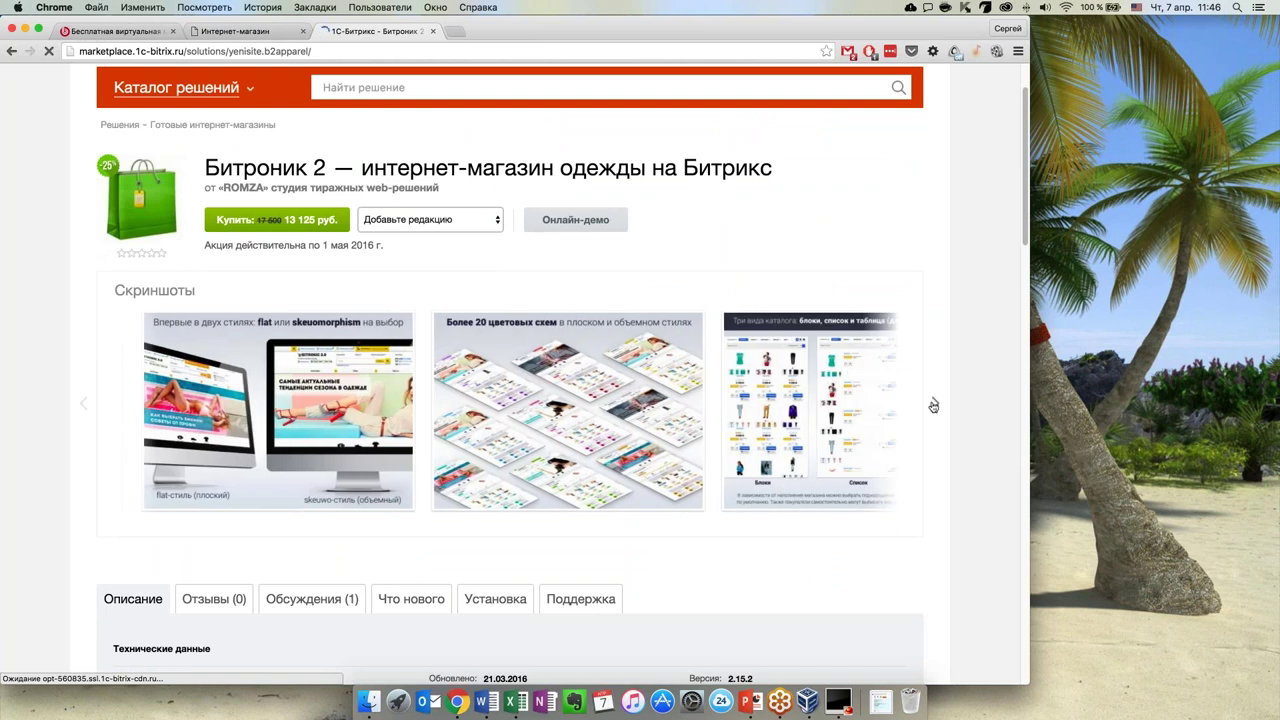
pyautogui.scroll(-1, 458, 491)
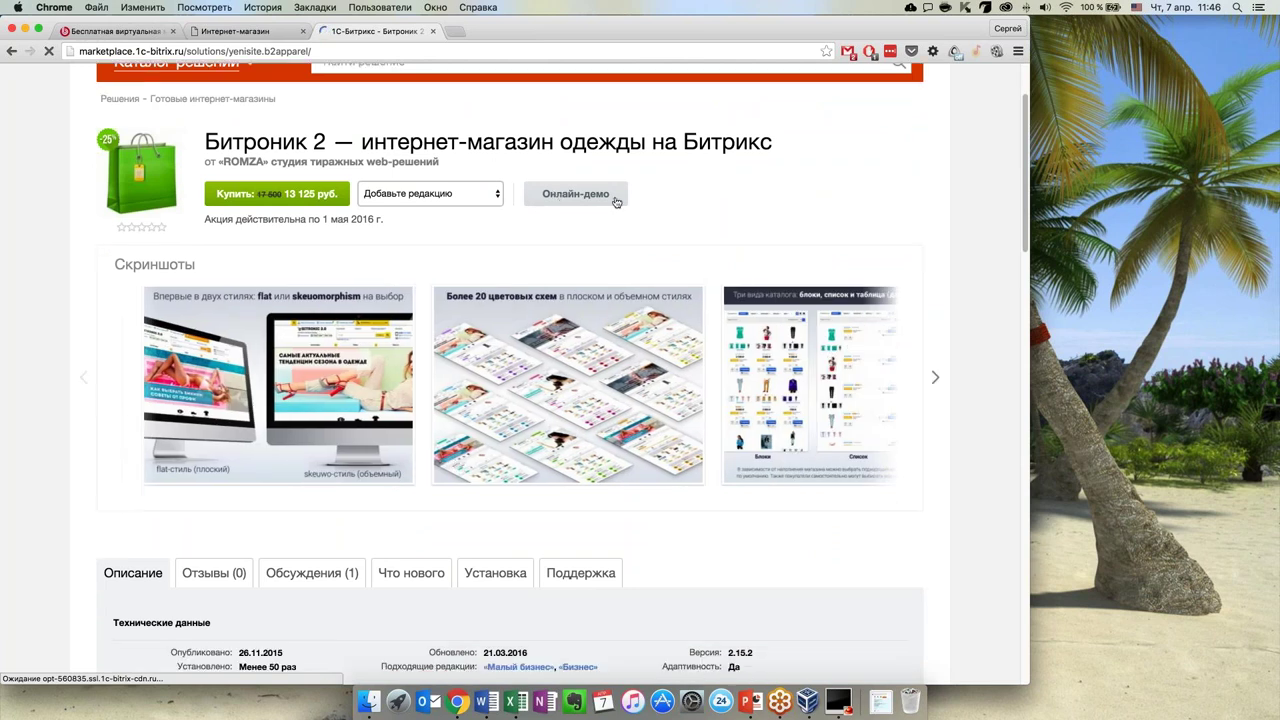
pyautogui.scroll(2, 655, 245)
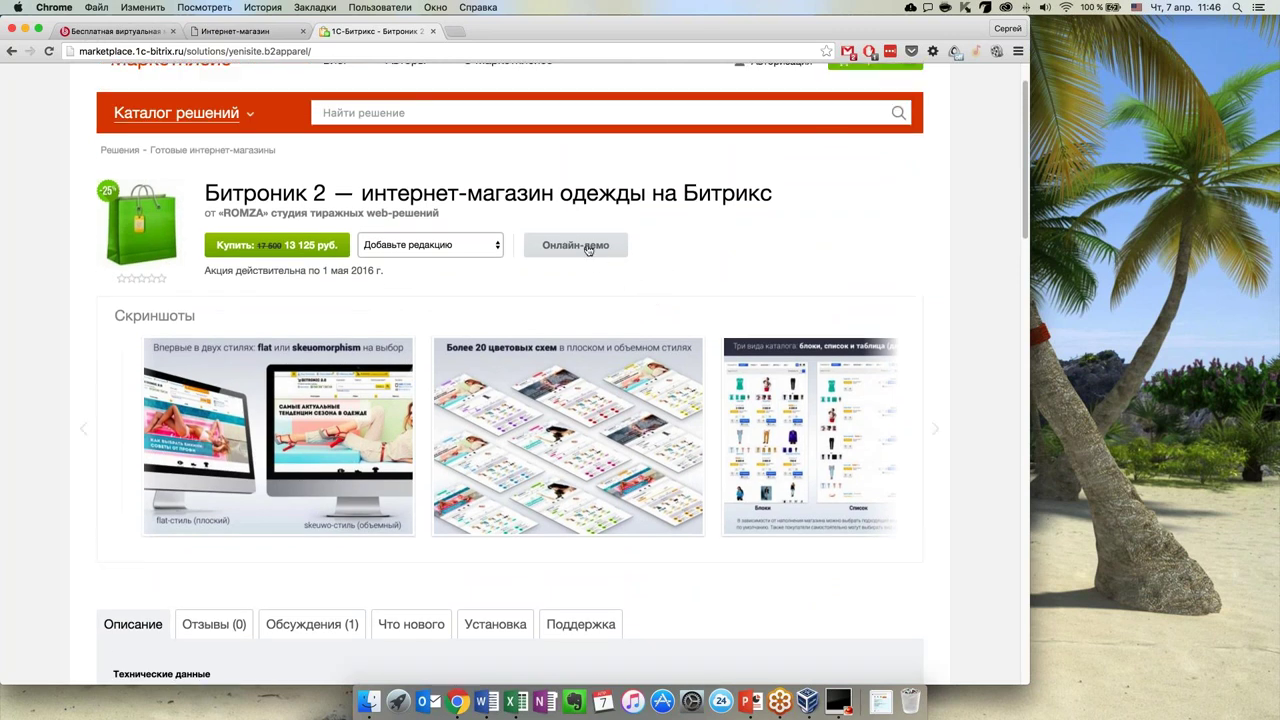
pyautogui.click(587, 249)
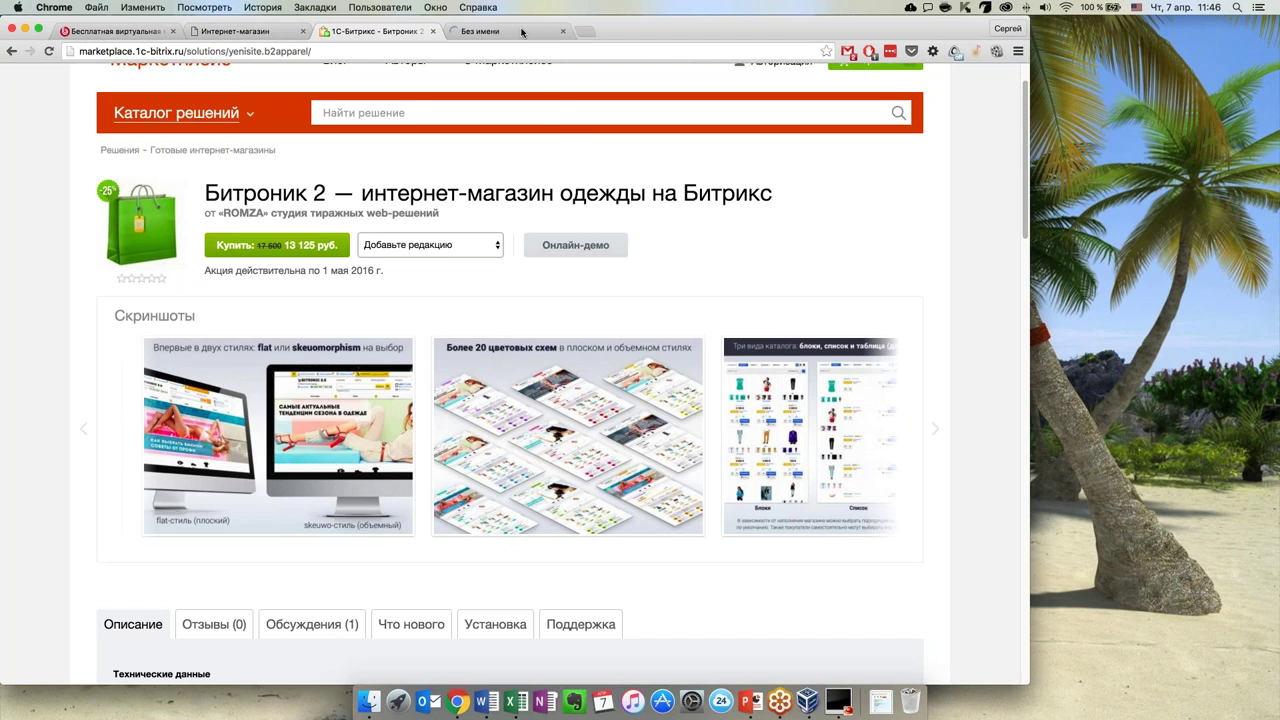
pyautogui.click(465, 253)
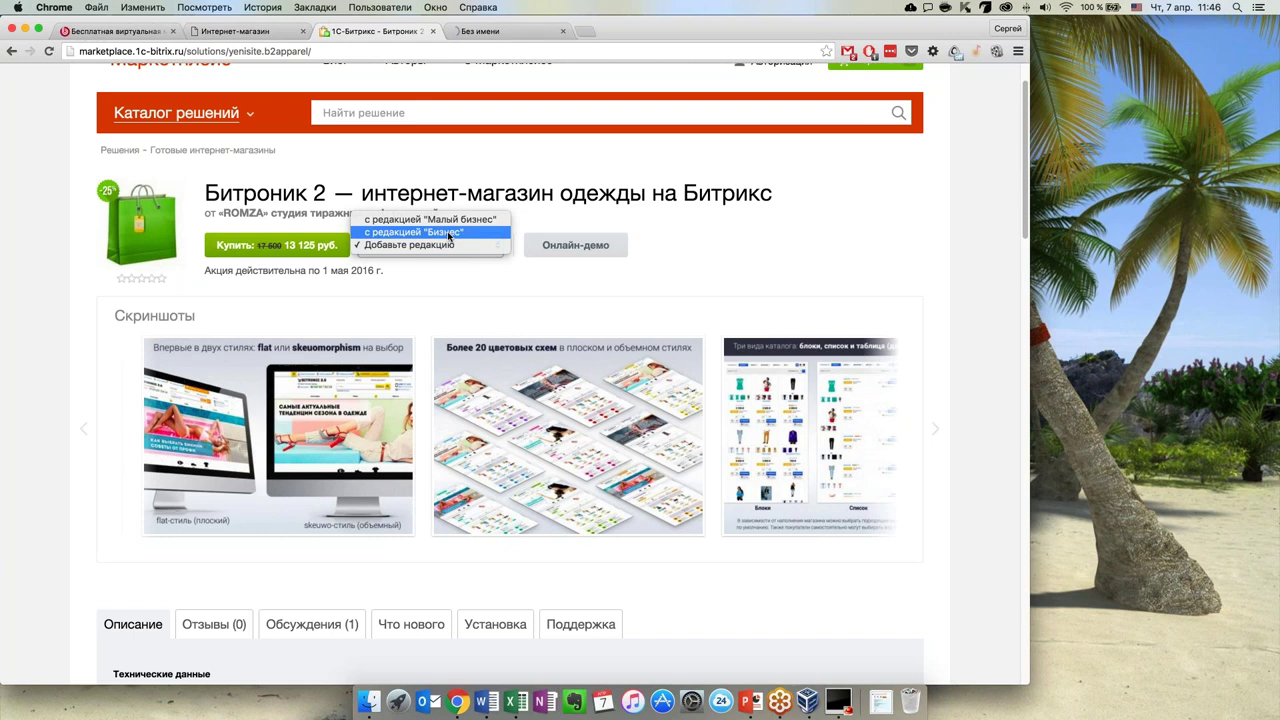
pyautogui.click(448, 237)
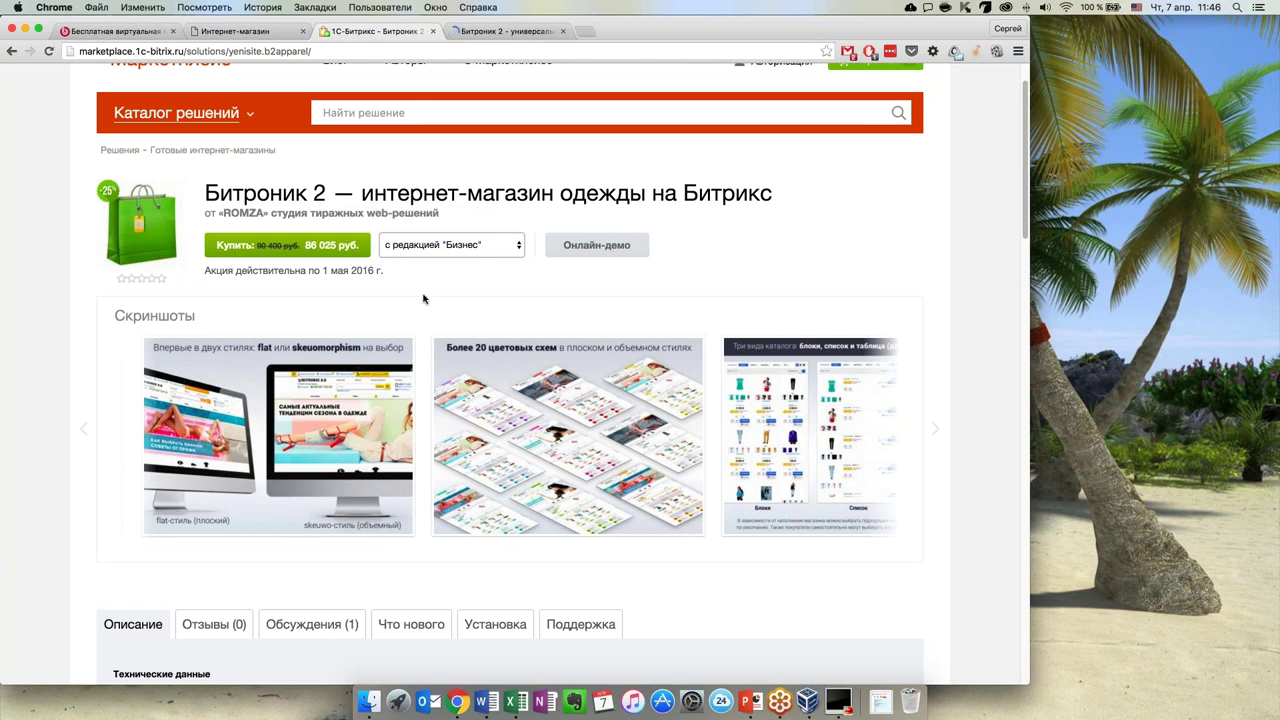
# View the Битроник 2 demo store, close it, and return to the installer tab
pyautogui.scroll(-1, 423, 298)
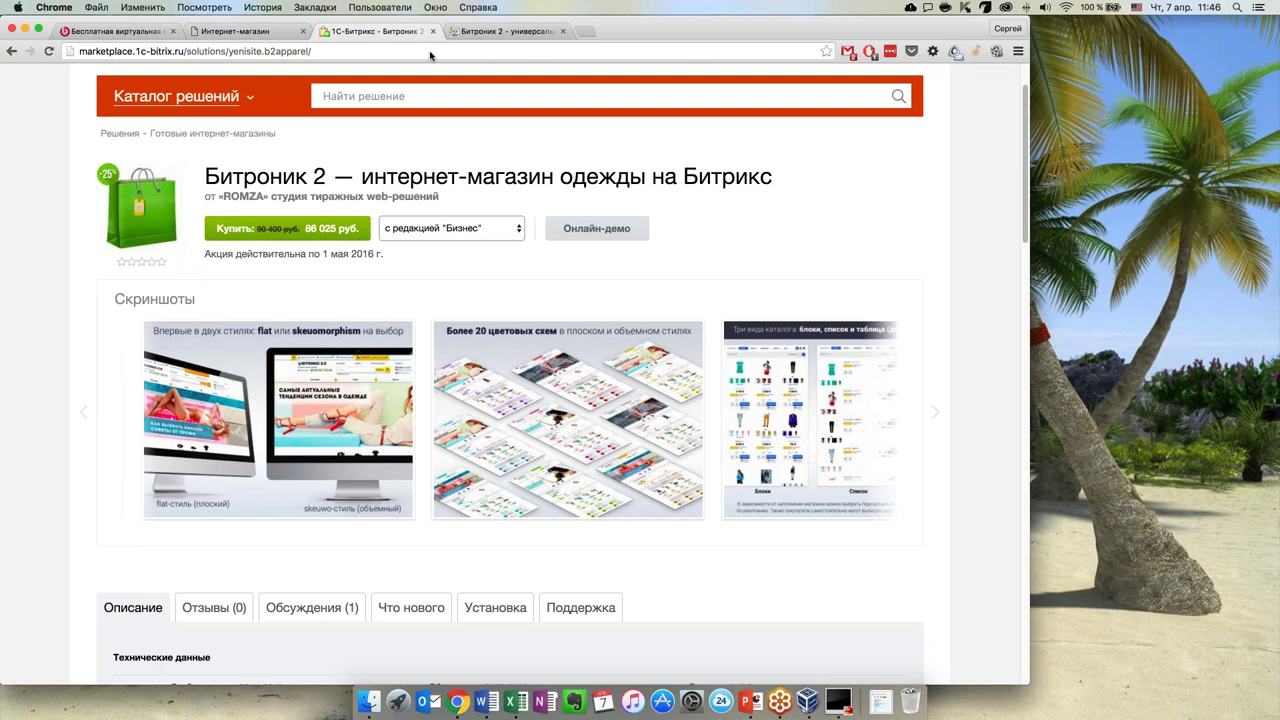
pyautogui.click(505, 31)
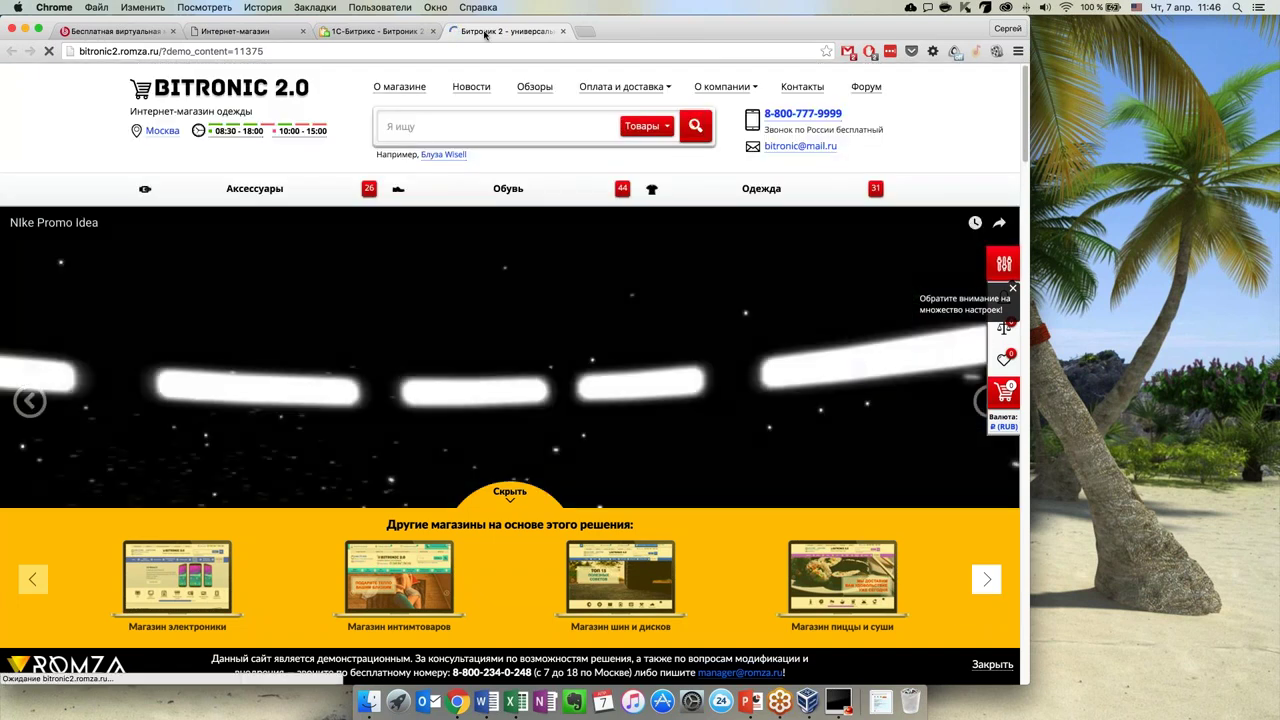
pyautogui.middleClick(484, 33)
pyautogui.click(240, 31)
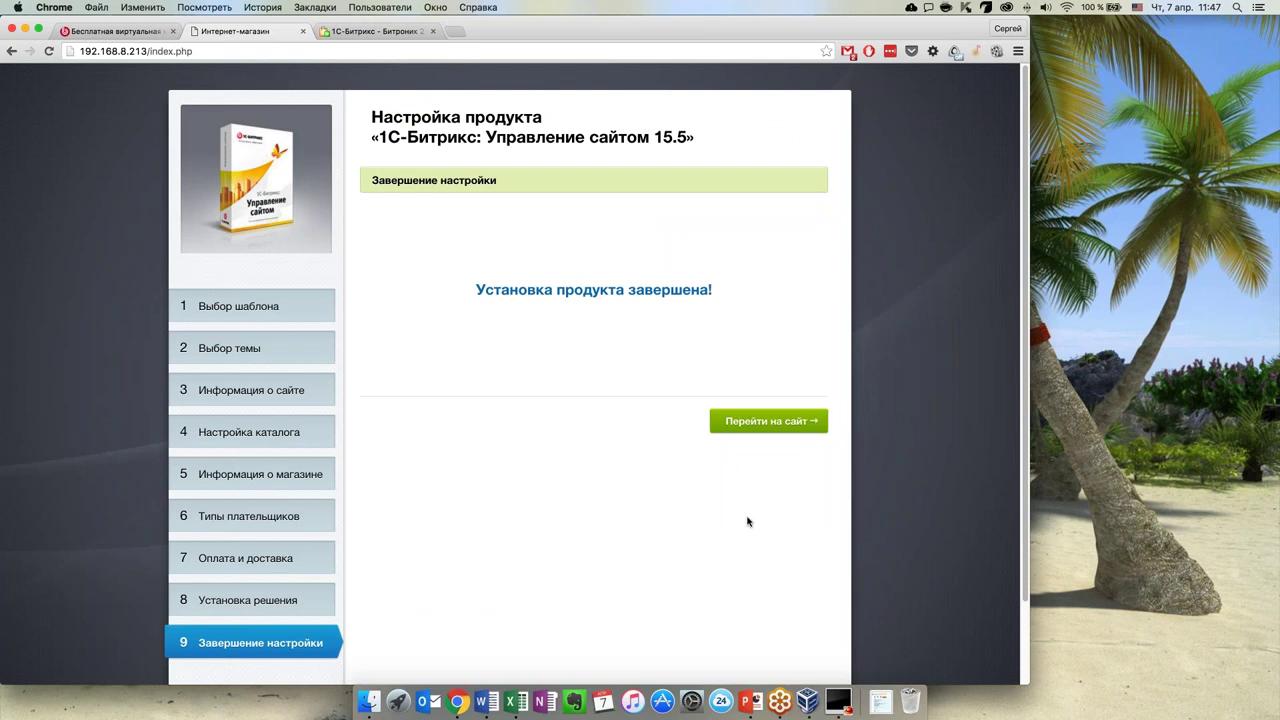
# Choose Перейти на сайт to go to the newly installed store
pyautogui.click(762, 423)
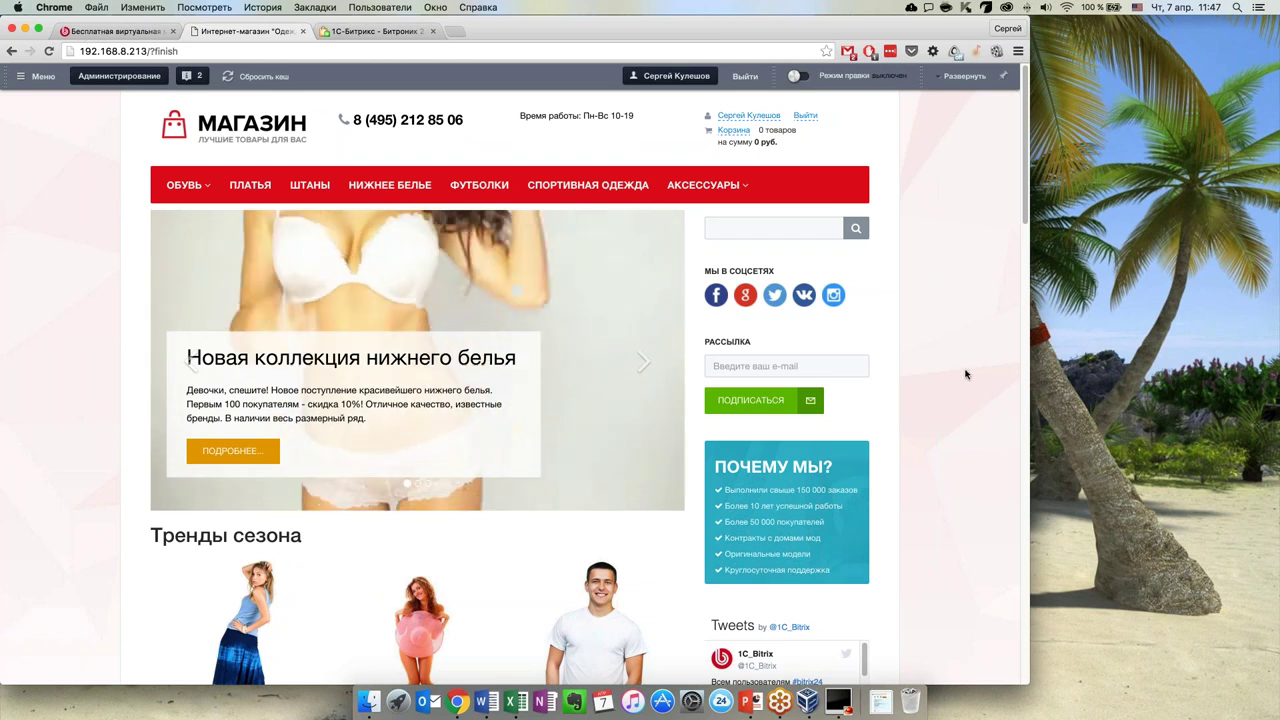
# Scroll the new store's home page from Новости back up to the МАГАЗИН header
pyautogui.scroll(-1, 966, 374)
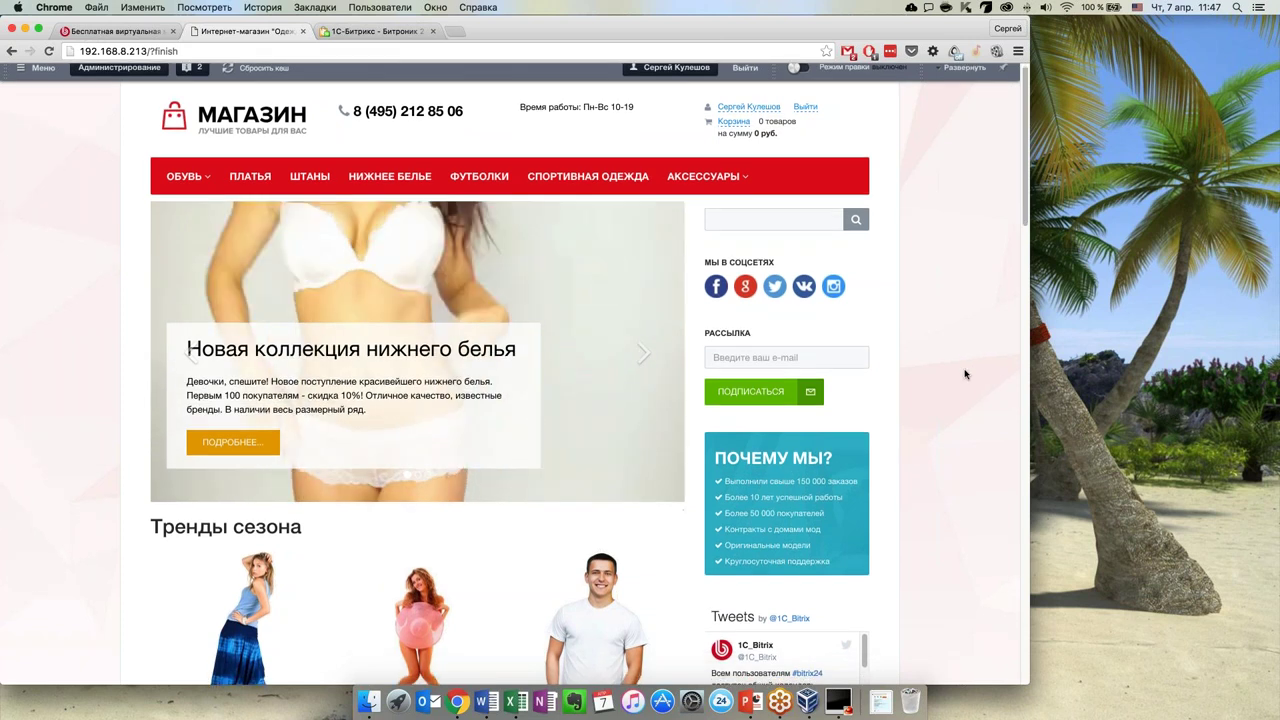
pyautogui.scroll(-10, 966, 374)
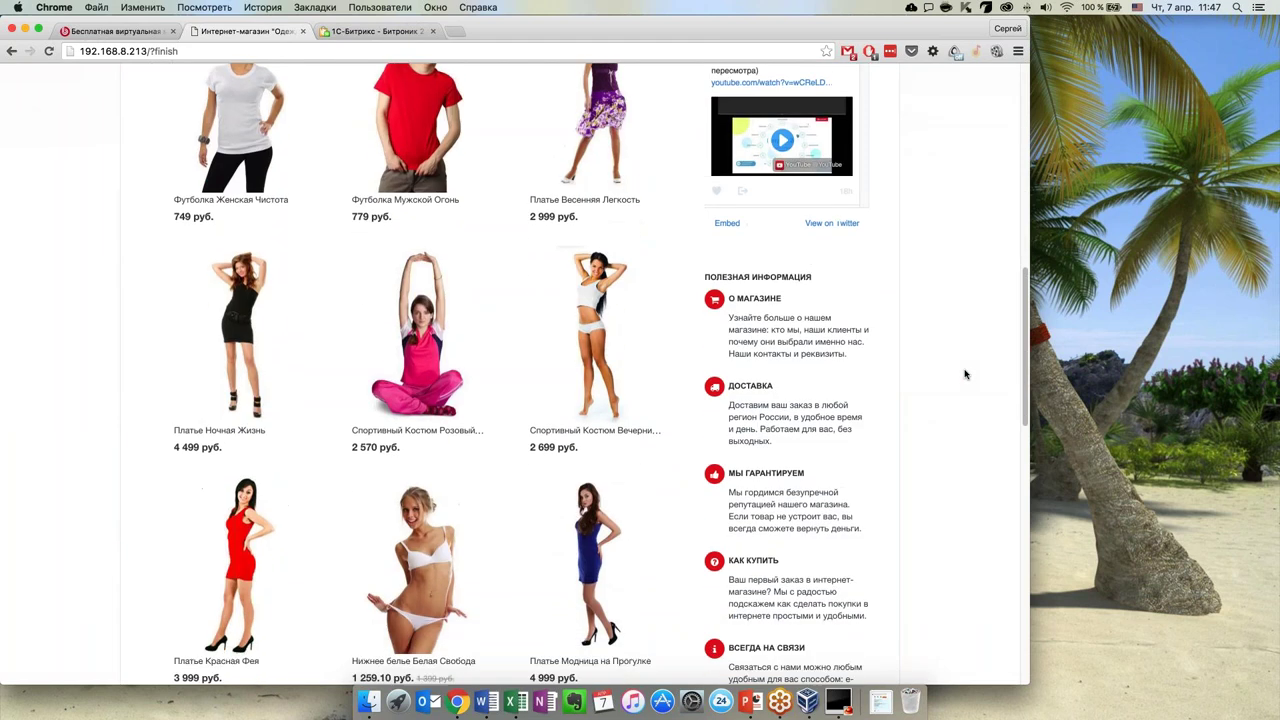
pyautogui.scroll(-10, 966, 374)
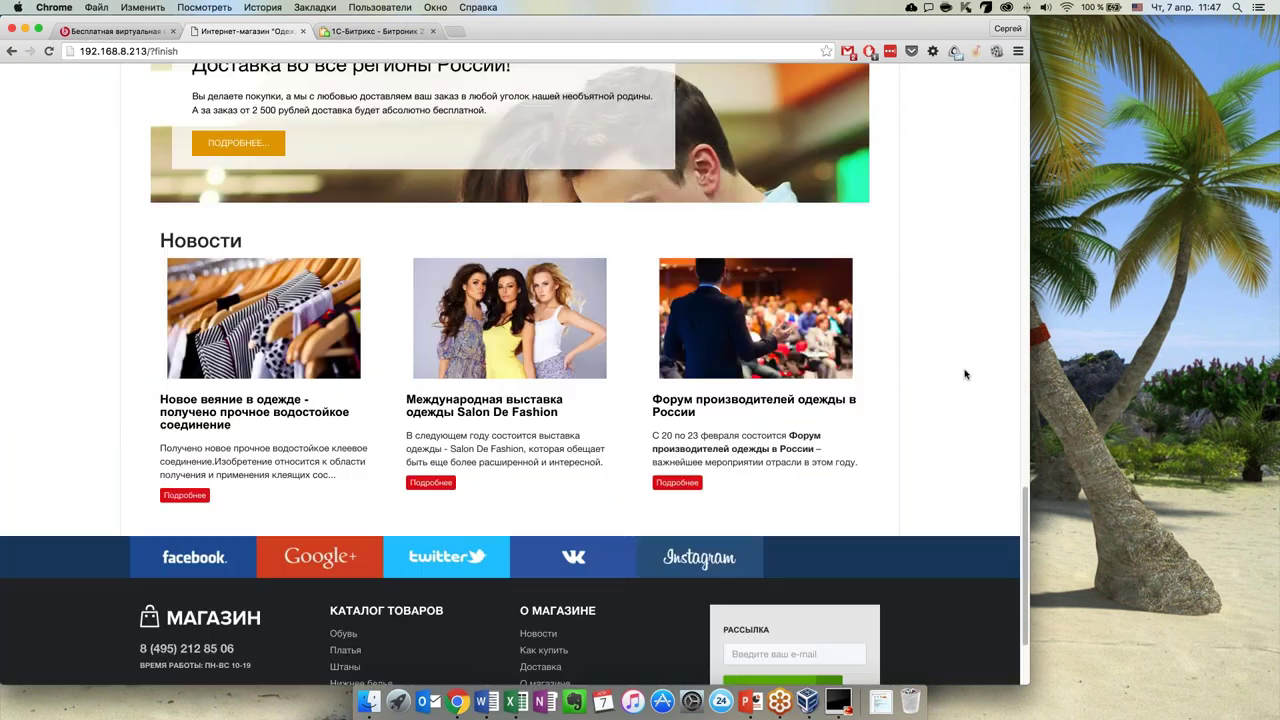
pyautogui.scroll(3, 966, 374)
pyautogui.scroll(-3, 966, 374)
pyautogui.scroll(3, 966, 374)
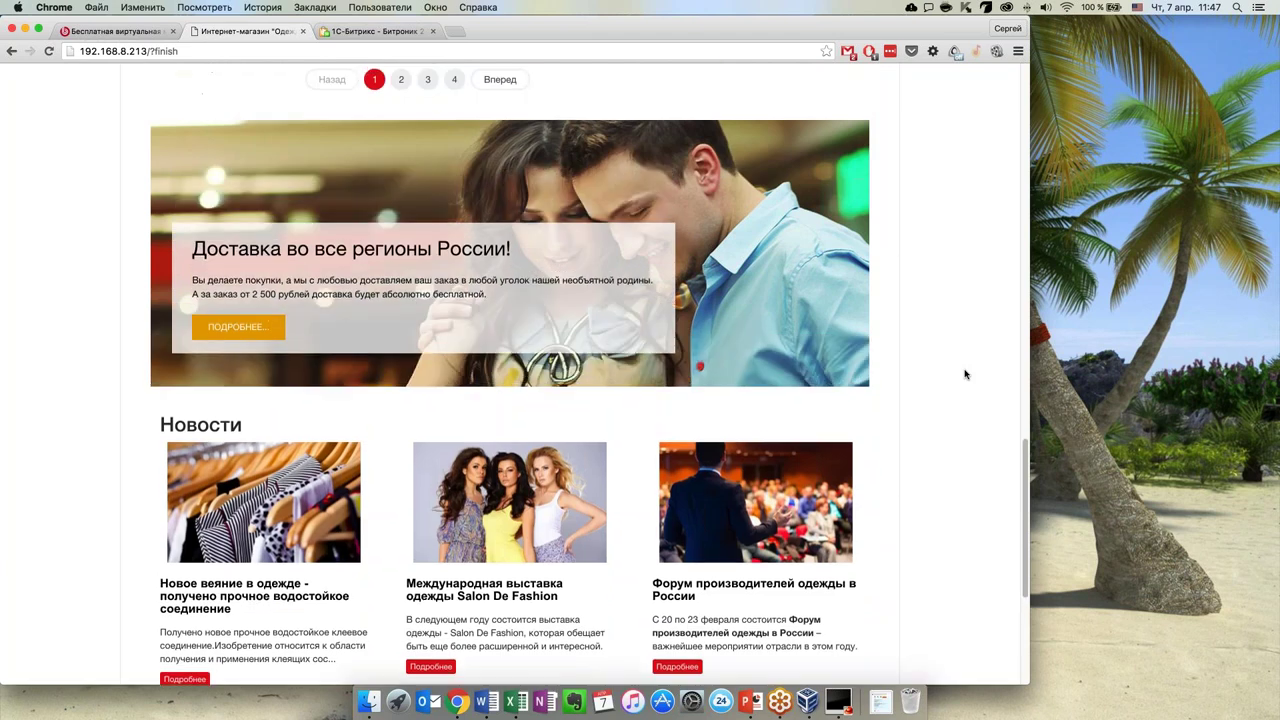
pyautogui.scroll(2, 966, 374)
pyautogui.scroll(-6, 966, 374)
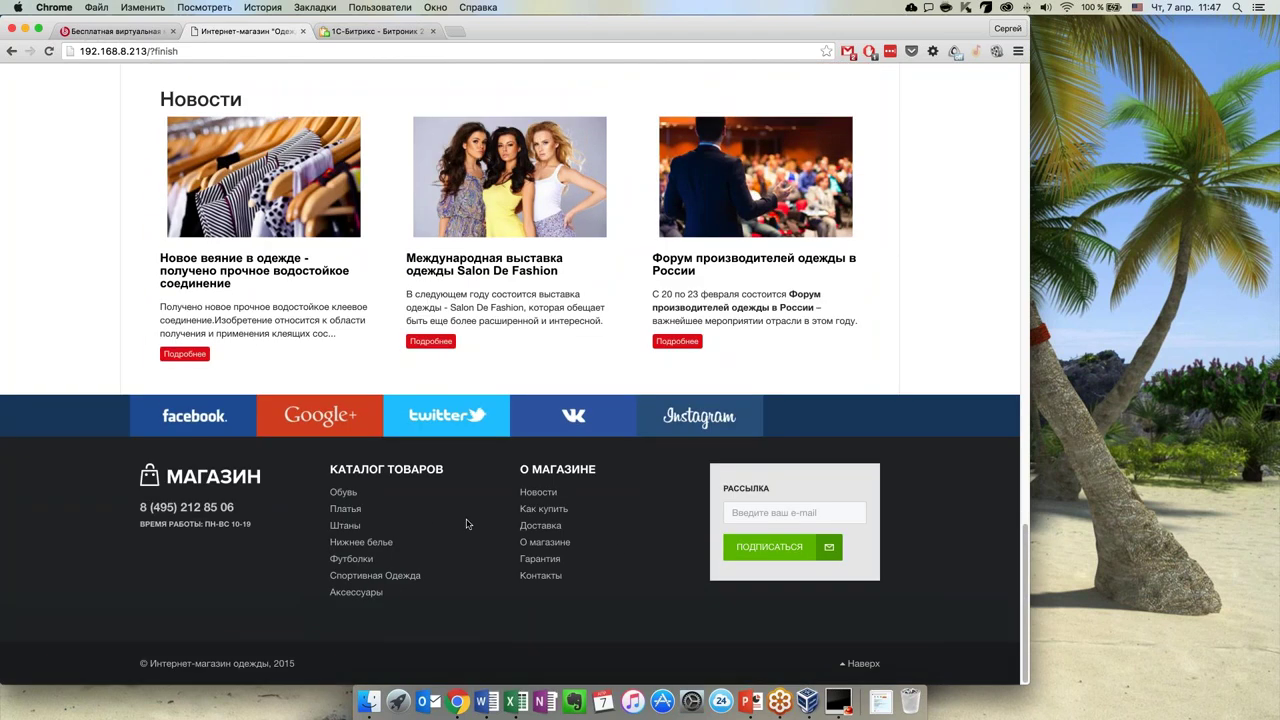
pyautogui.scroll(10, 600, 525)
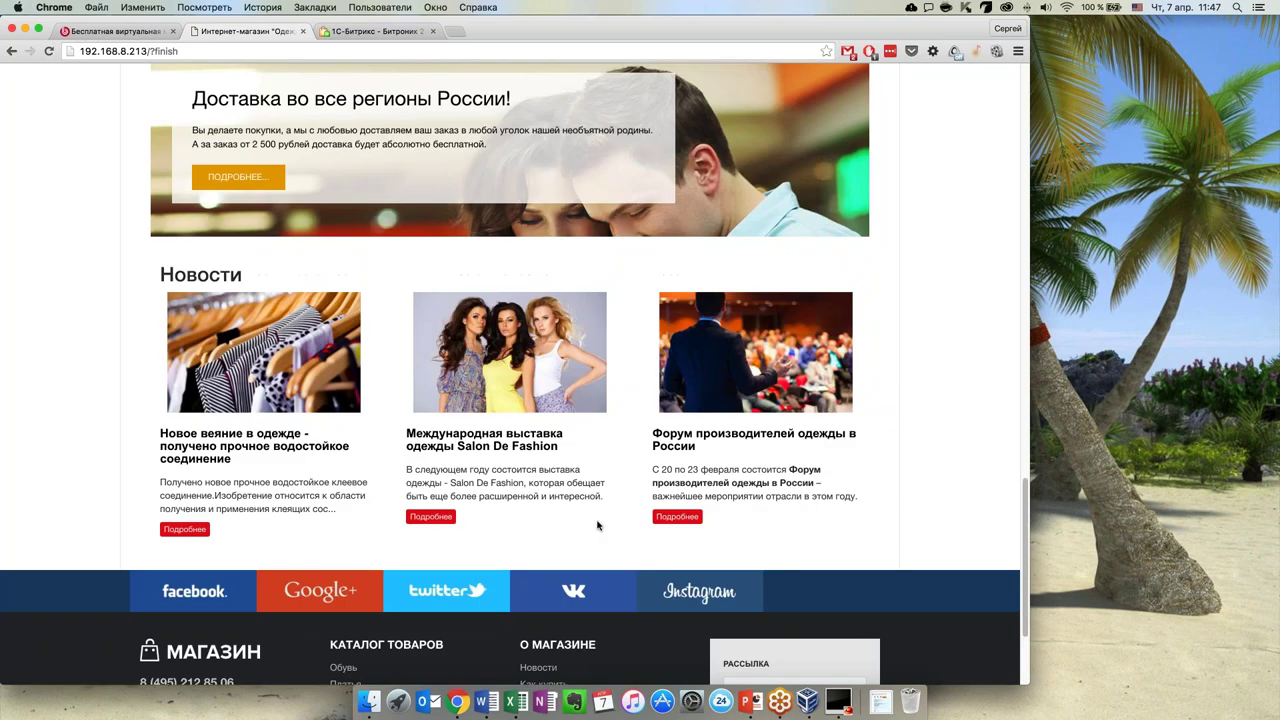
pyautogui.scroll(2, 737, 485)
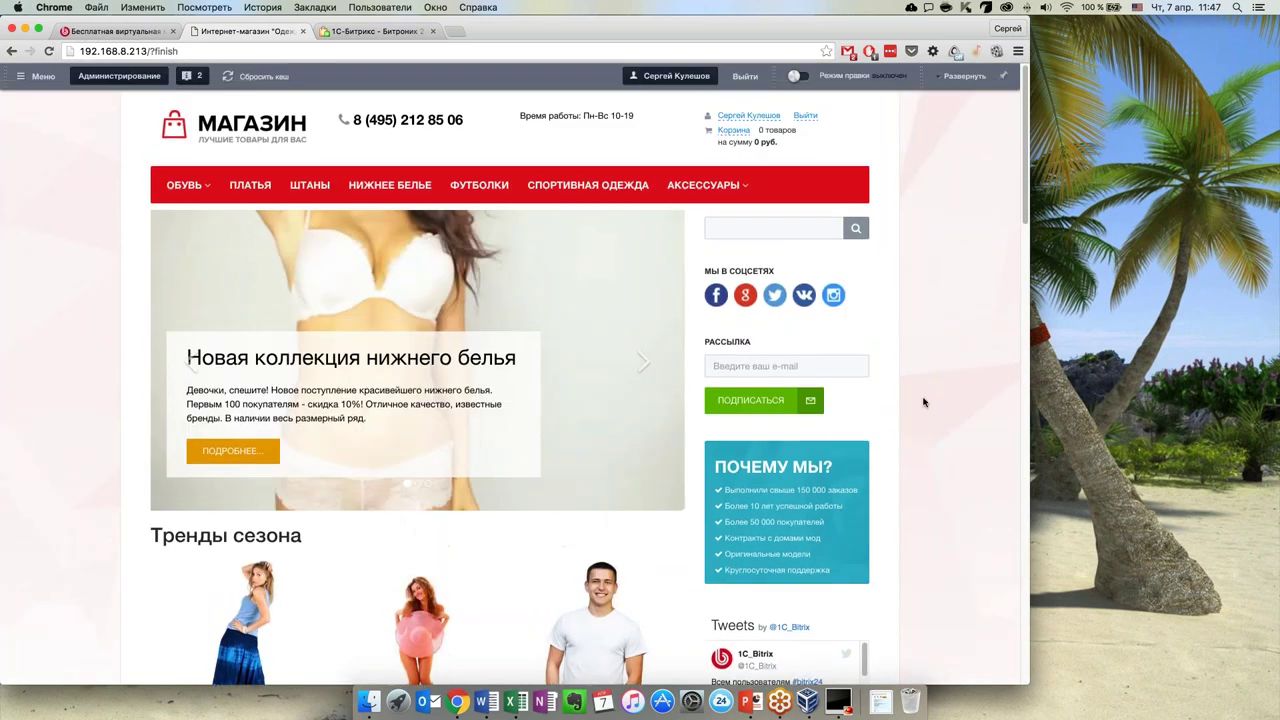
# Preview the ОБУВЬ and АКСЕССУАРЫ menus, then advance the home page banner two slides
pyautogui.moveTo(200, 184)
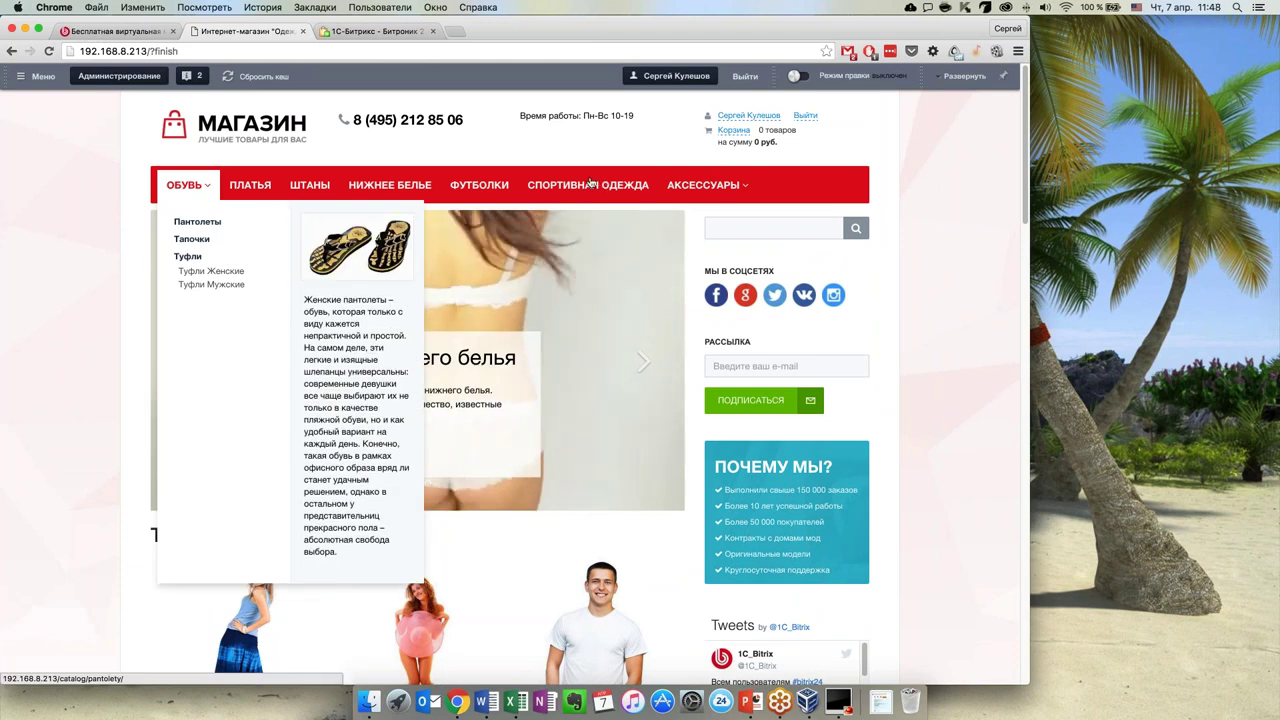
pyautogui.moveTo(730, 180)
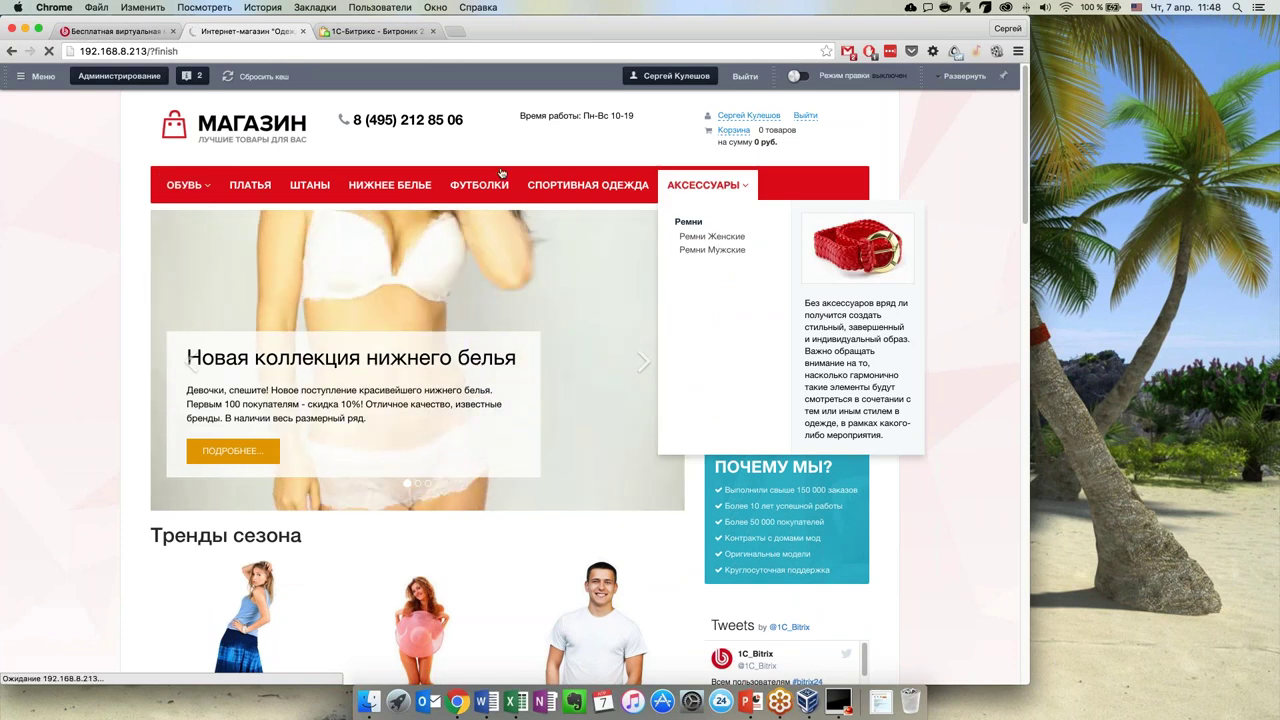
pyautogui.click(646, 363)
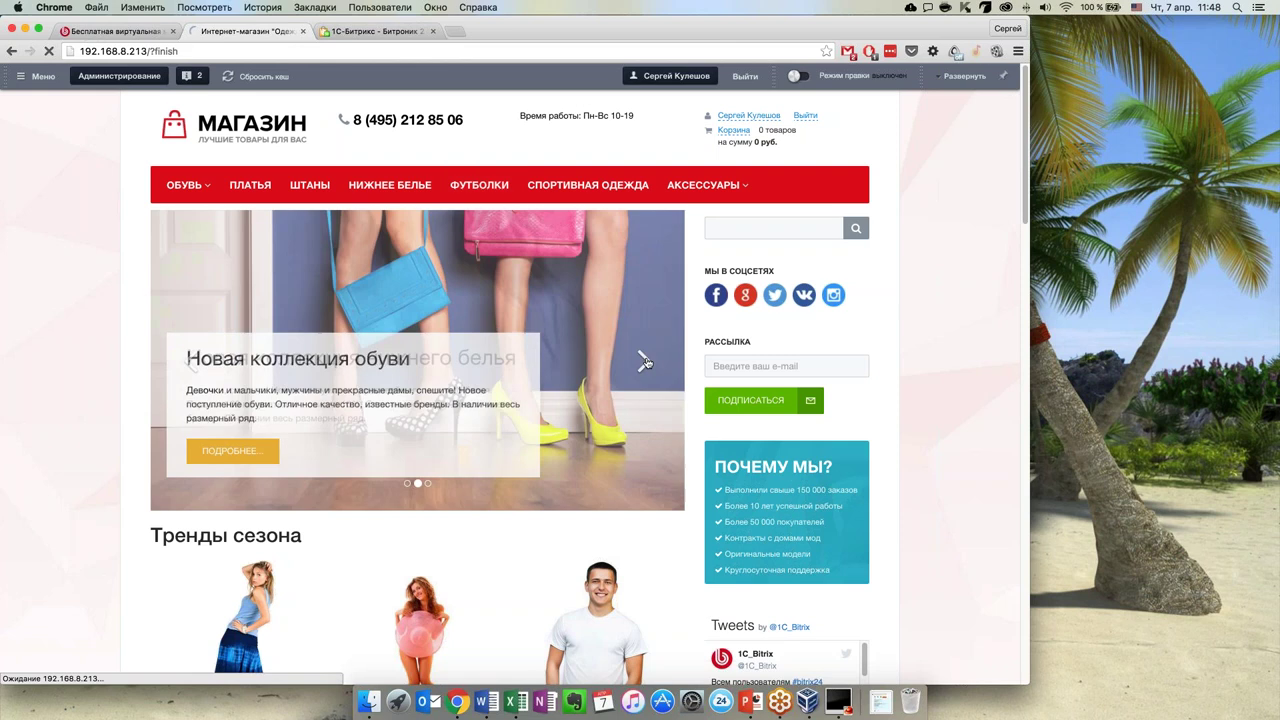
pyautogui.click(646, 363)
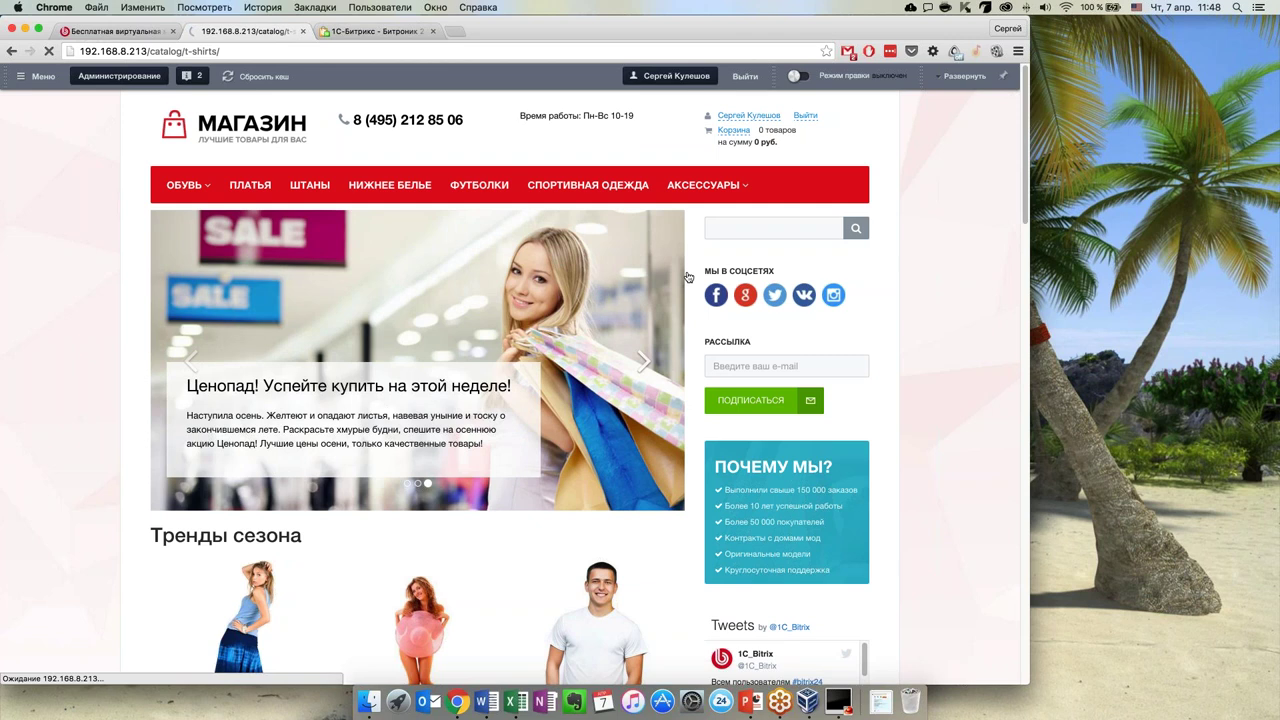
# Widen the Chrome window slightly, then shrink it to a narrow mobile width on the Футболки catalog
pyautogui.scroll(-1, 190, 400)
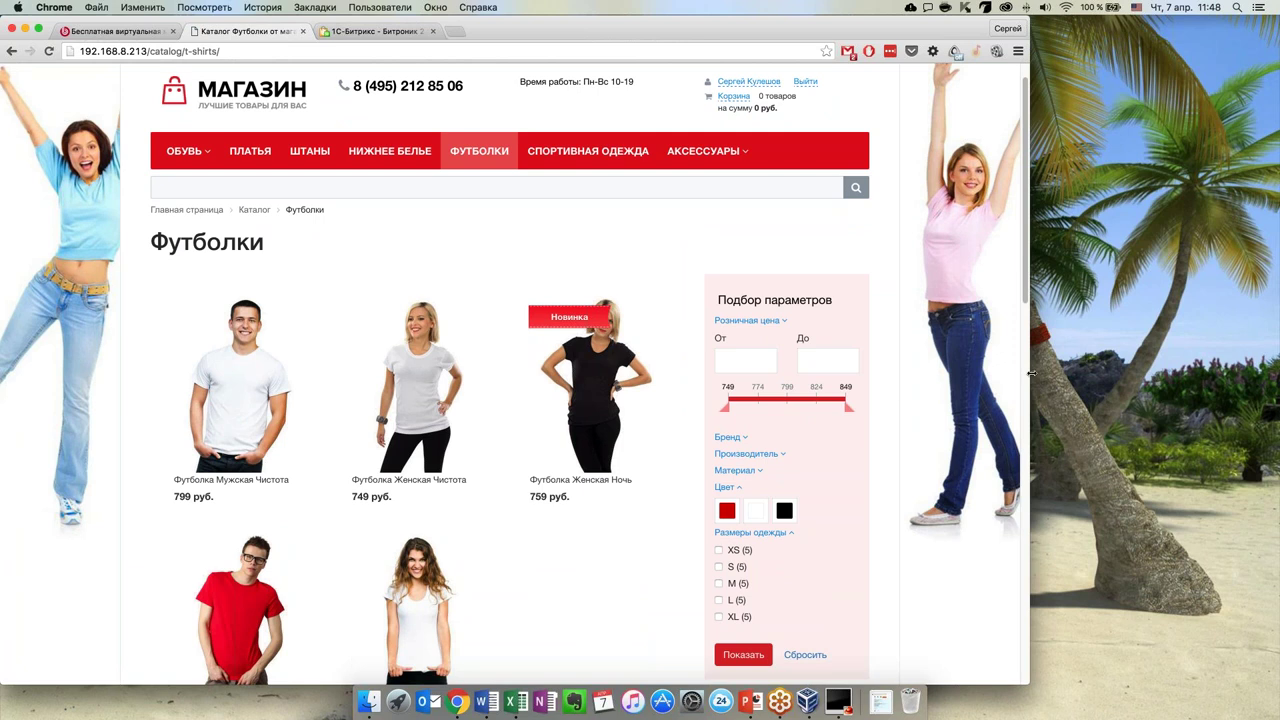
pyautogui.moveTo(1028, 375); pyautogui.dragTo(1279, 370)
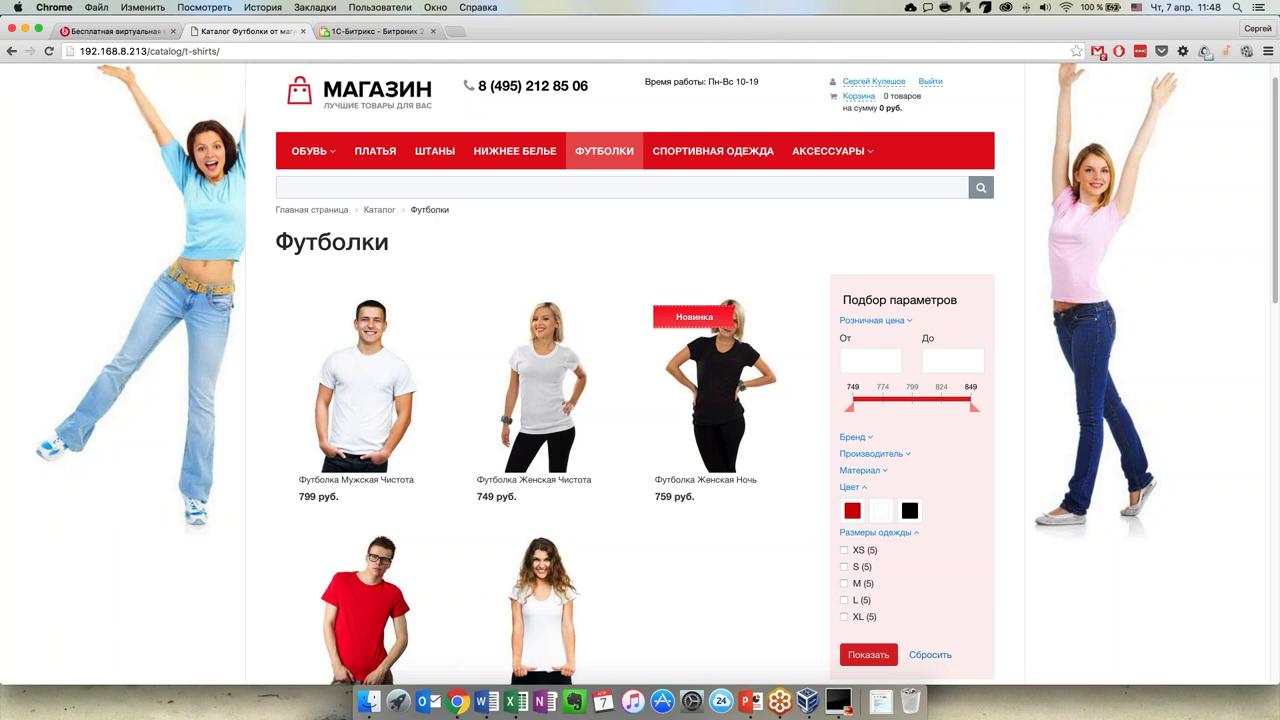
pyautogui.moveTo(1277, 684); pyautogui.dragTo(252, 658)
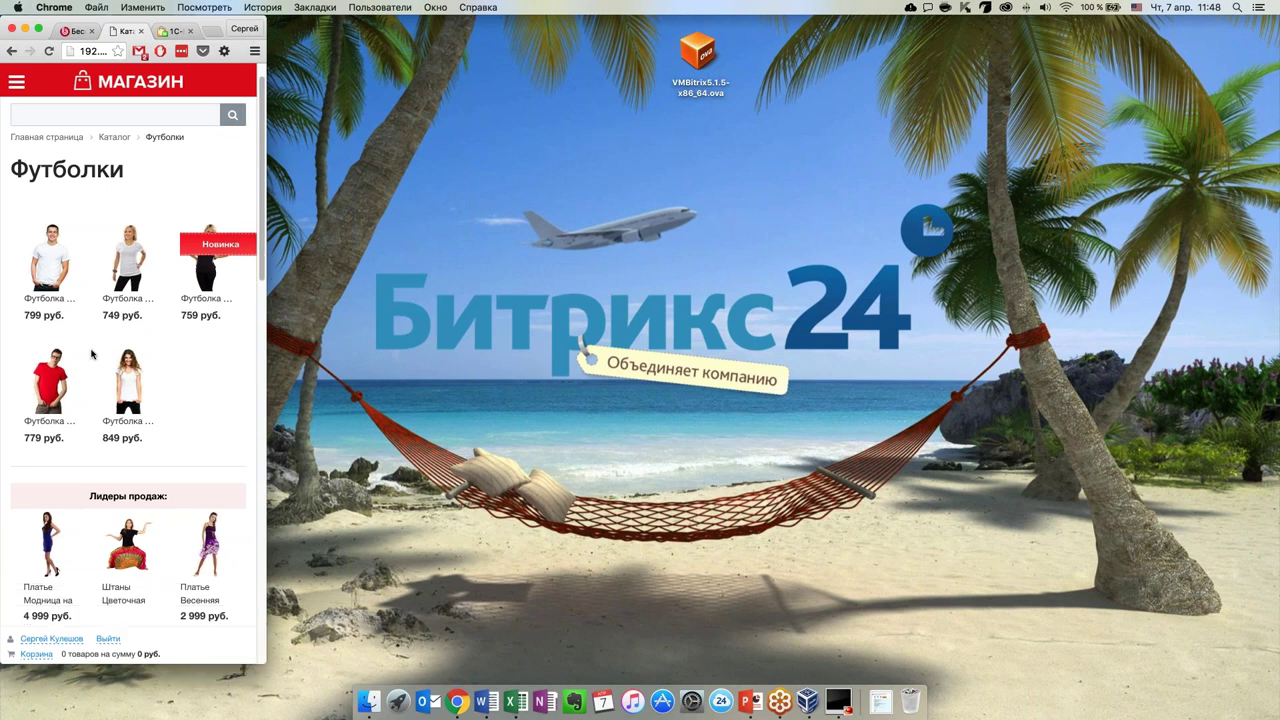
# Open the store's home page from the МАГАЗИН logo and scroll through its mobile layout
pyautogui.click(74, 86)
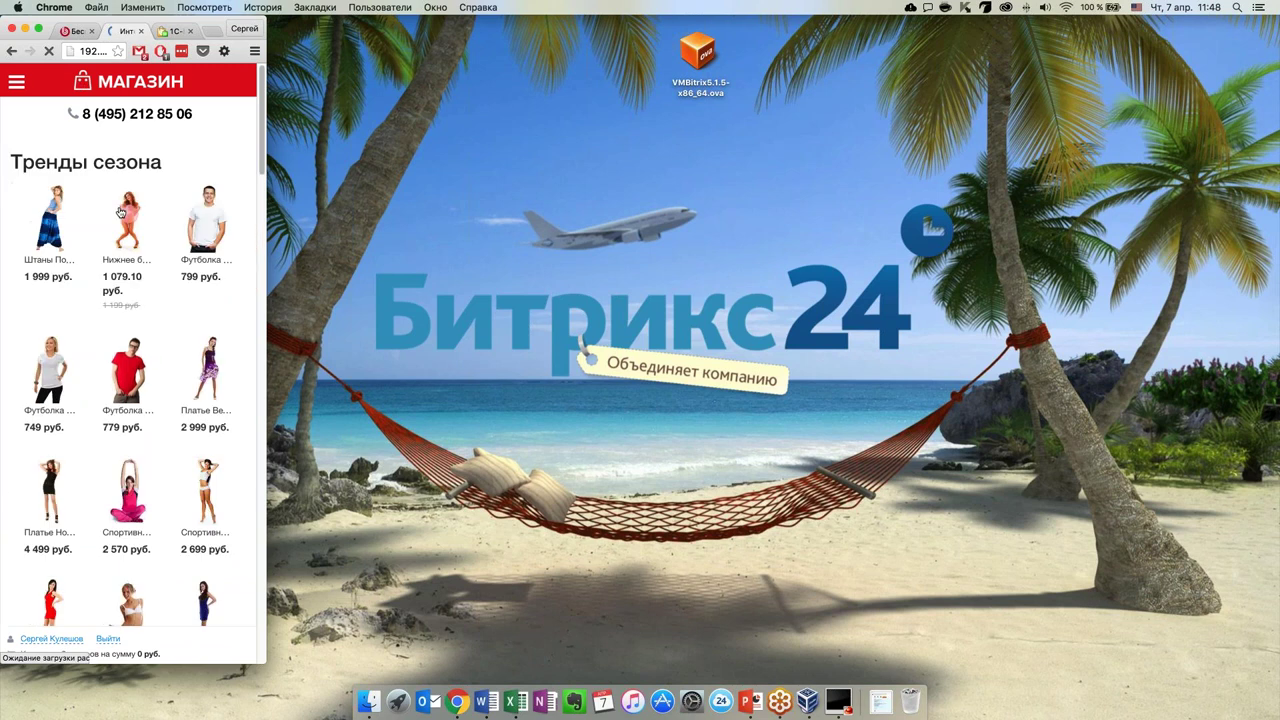
pyautogui.scroll(-2, 155, 329)
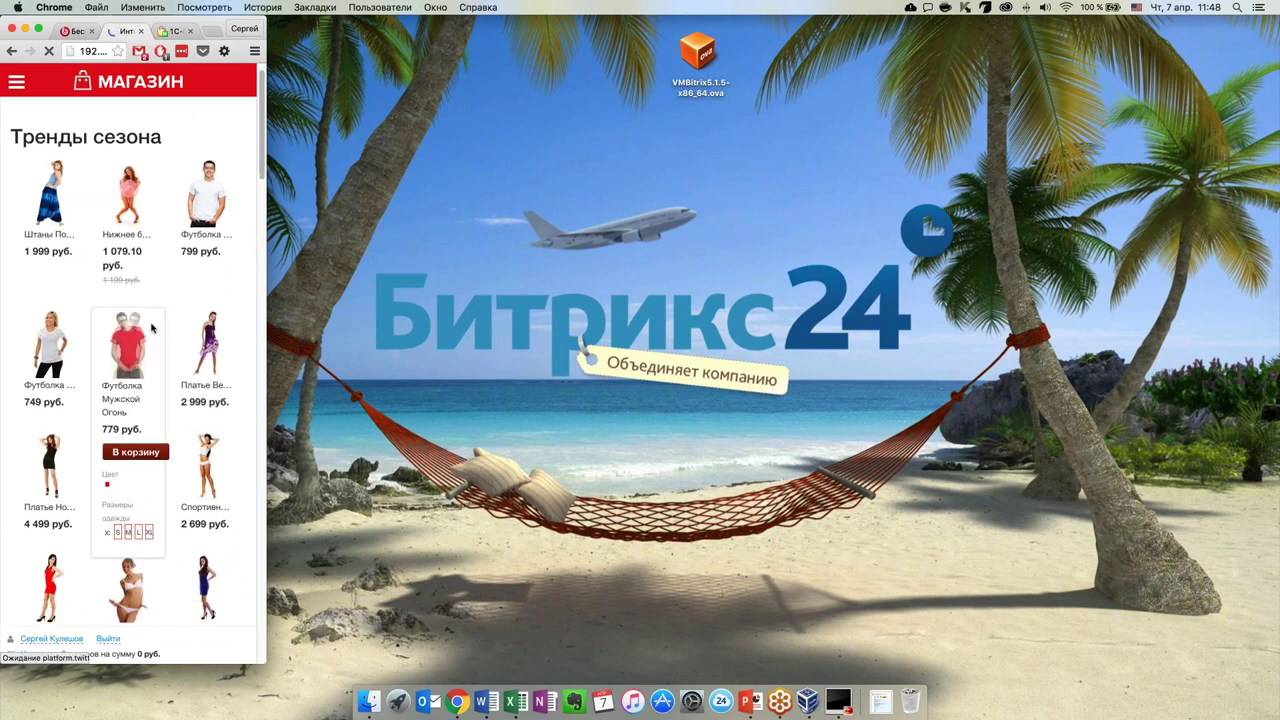
pyautogui.scroll(-6, 150, 340)
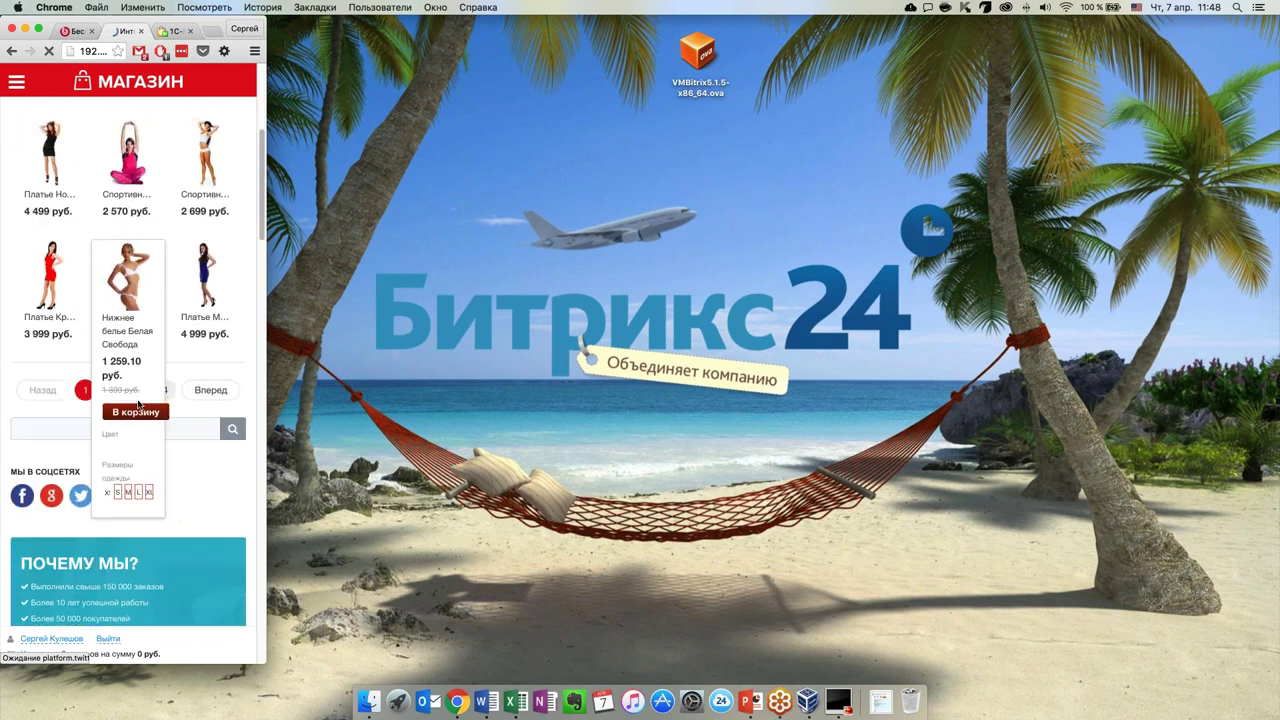
pyautogui.scroll(-10, 138, 404)
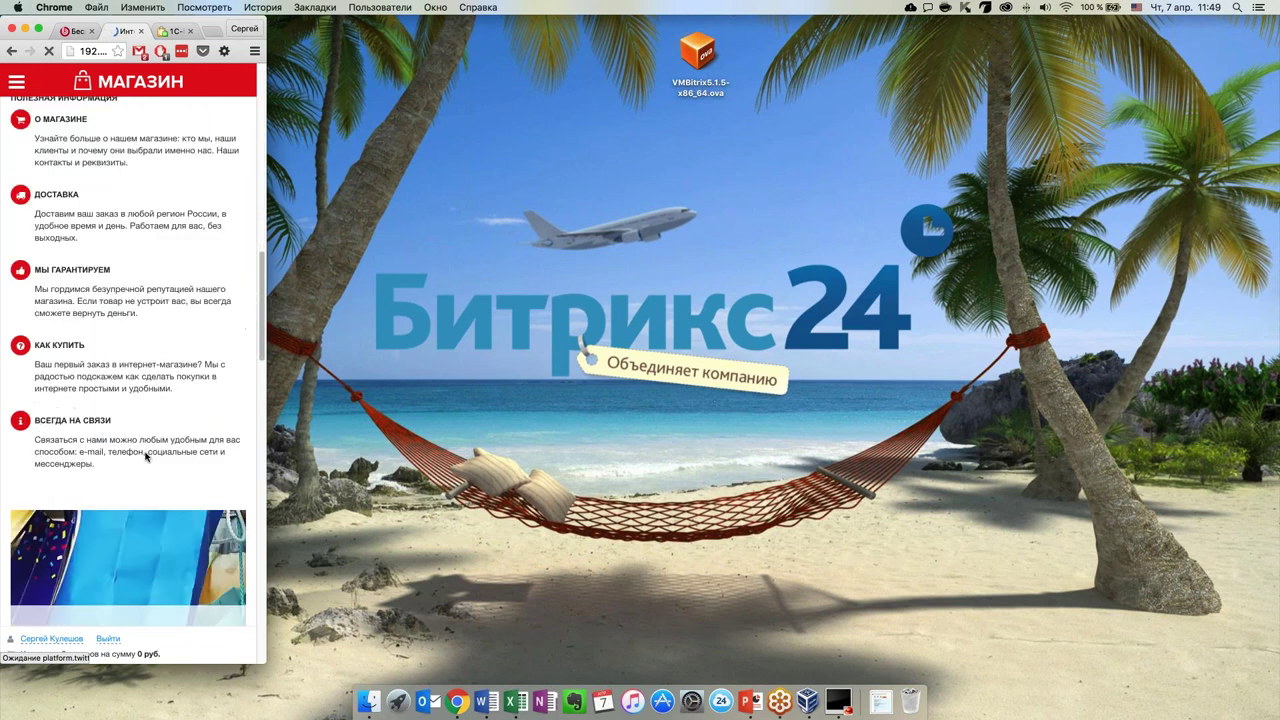
pyautogui.scroll(-10, 146, 456)
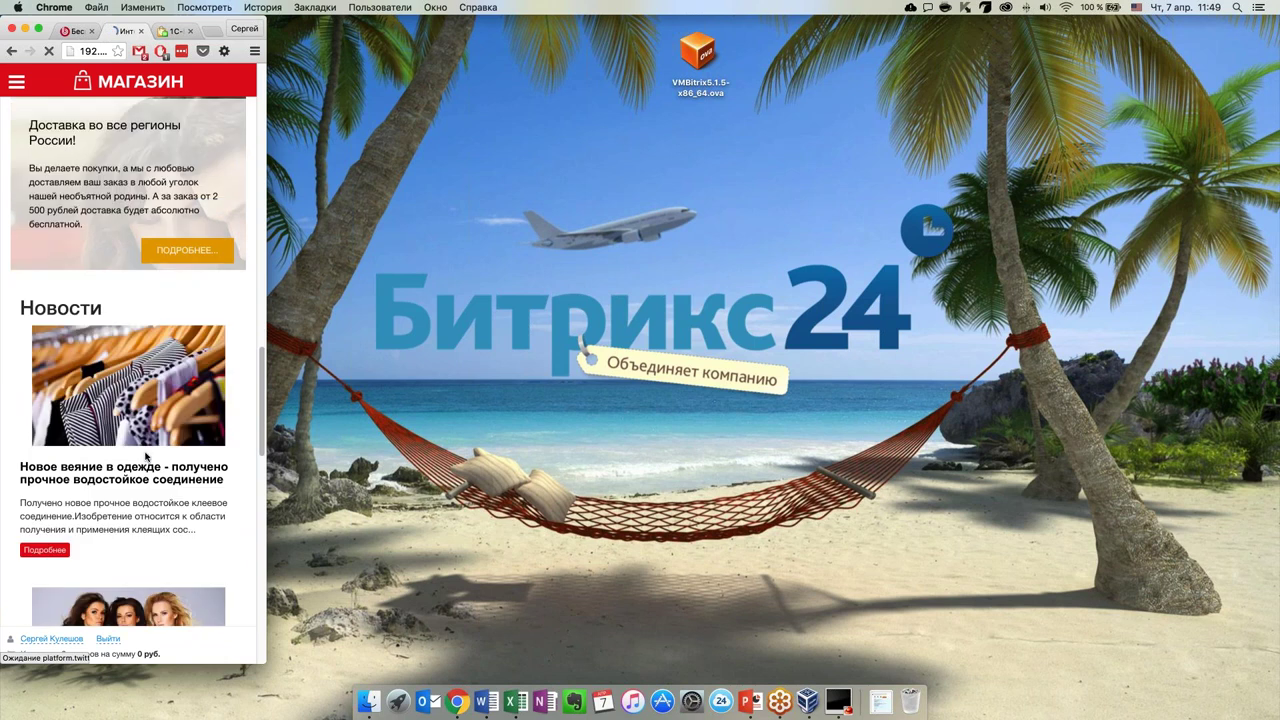
pyautogui.scroll(-14, 146, 456)
pyautogui.scroll(4, 146, 458)
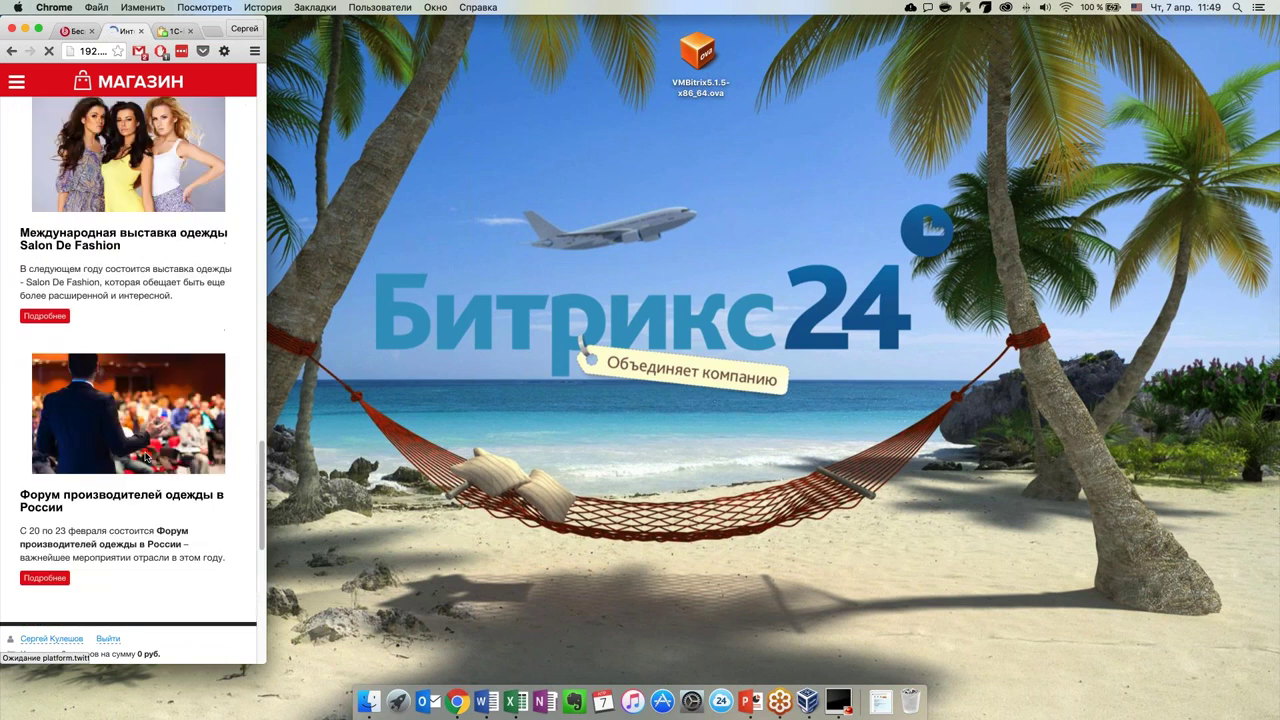
# Open and close the mobile category menu, then widen the window back to desktop size
pyautogui.click(10, 84)
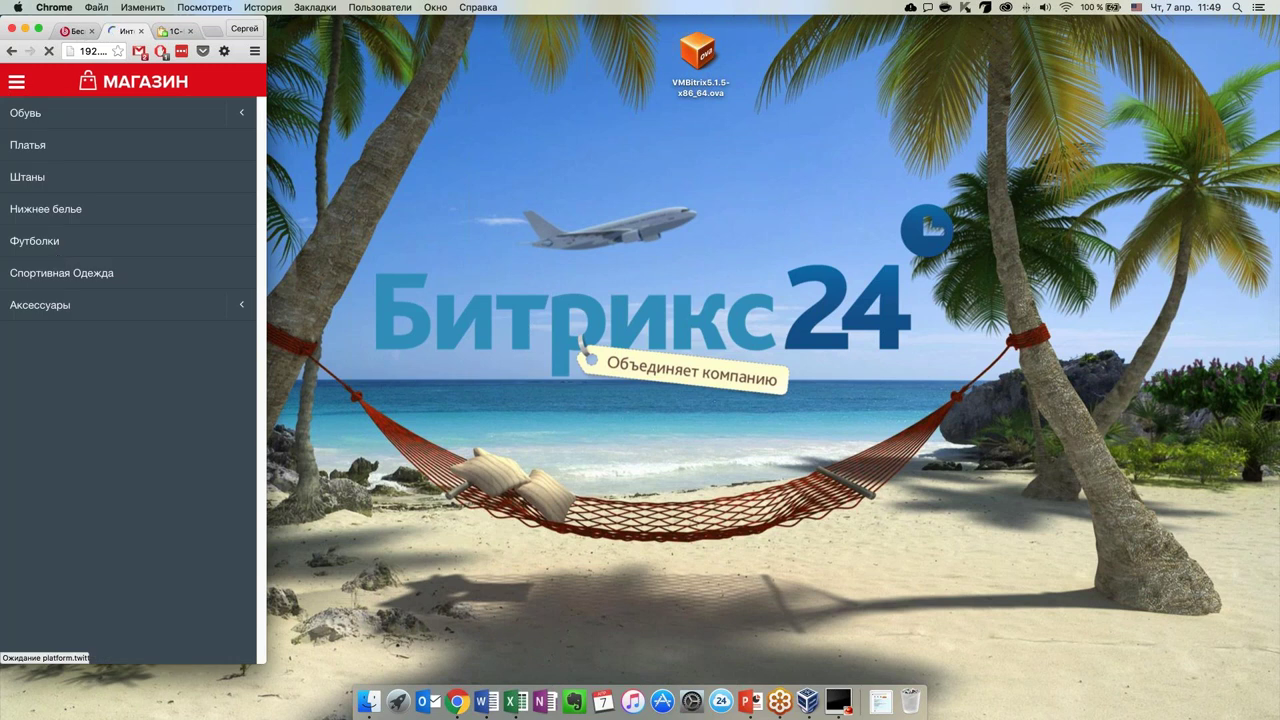
pyautogui.click(16, 86)
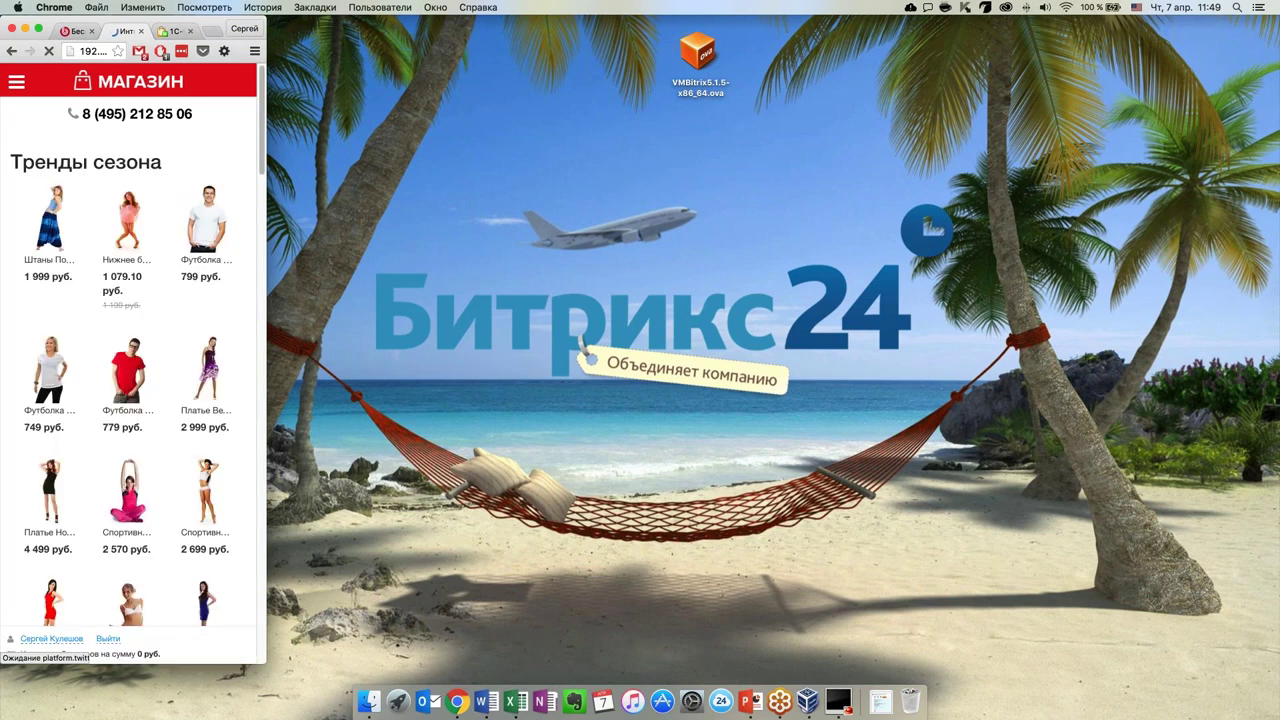
pyautogui.moveTo(266, 333); pyautogui.dragTo(1279, 322)
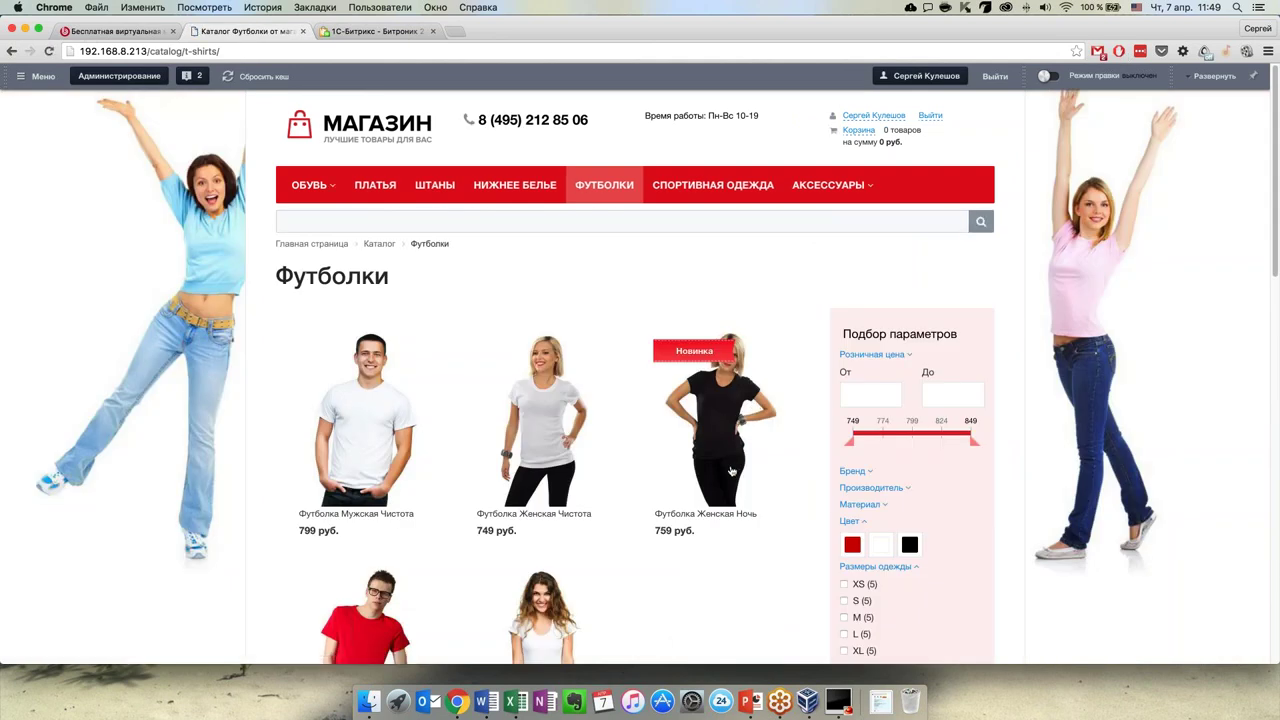
pyautogui.scroll(-1, 734, 467)
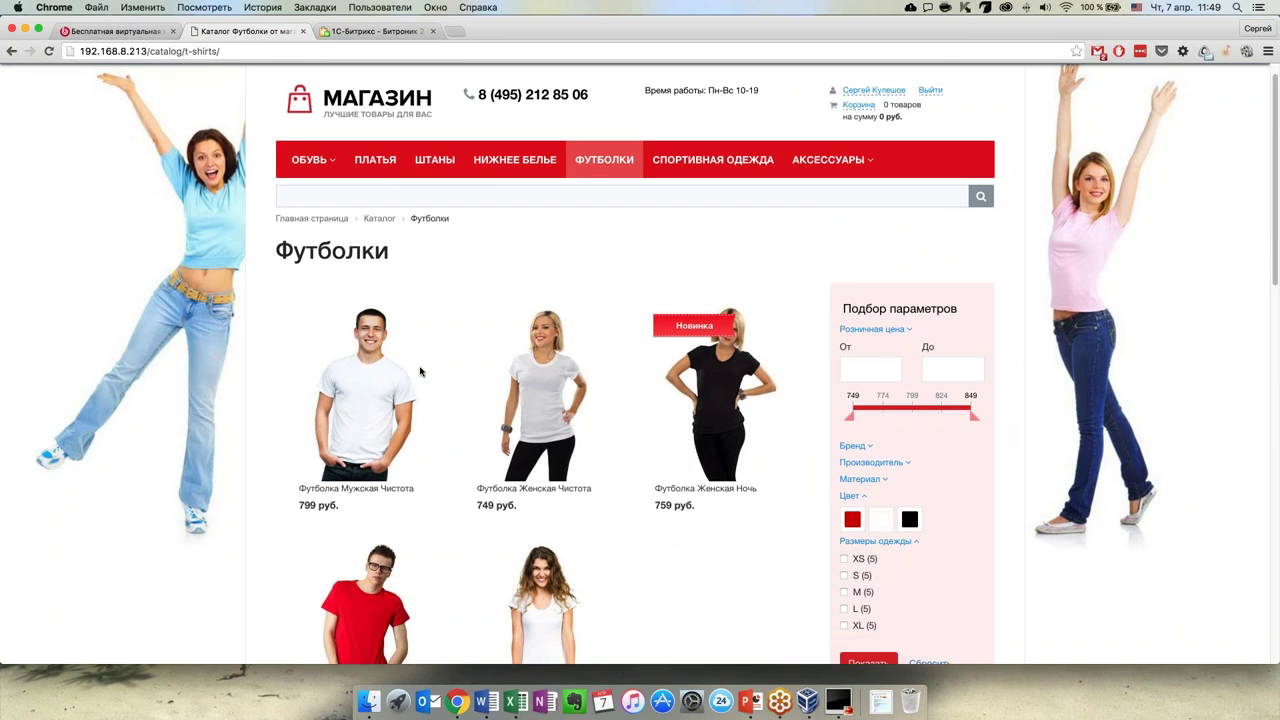
pyautogui.scroll(-5, 422, 370)
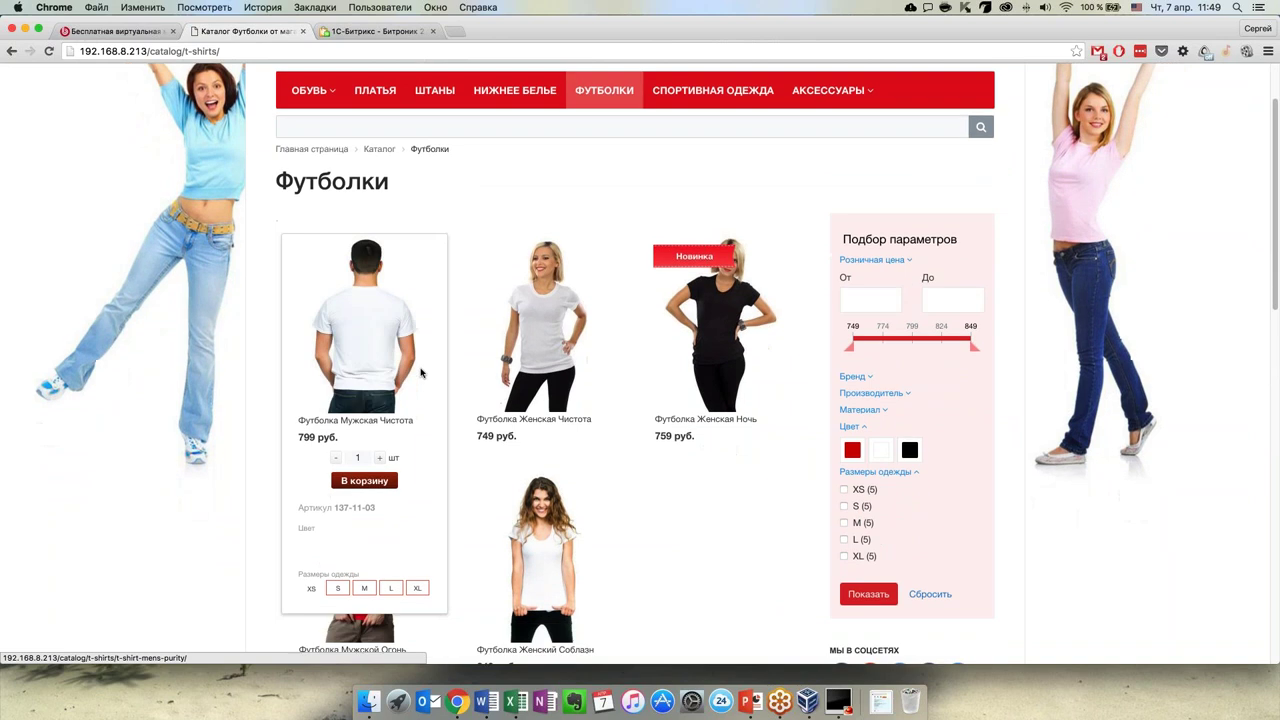
pyautogui.scroll(-5, 614, 385)
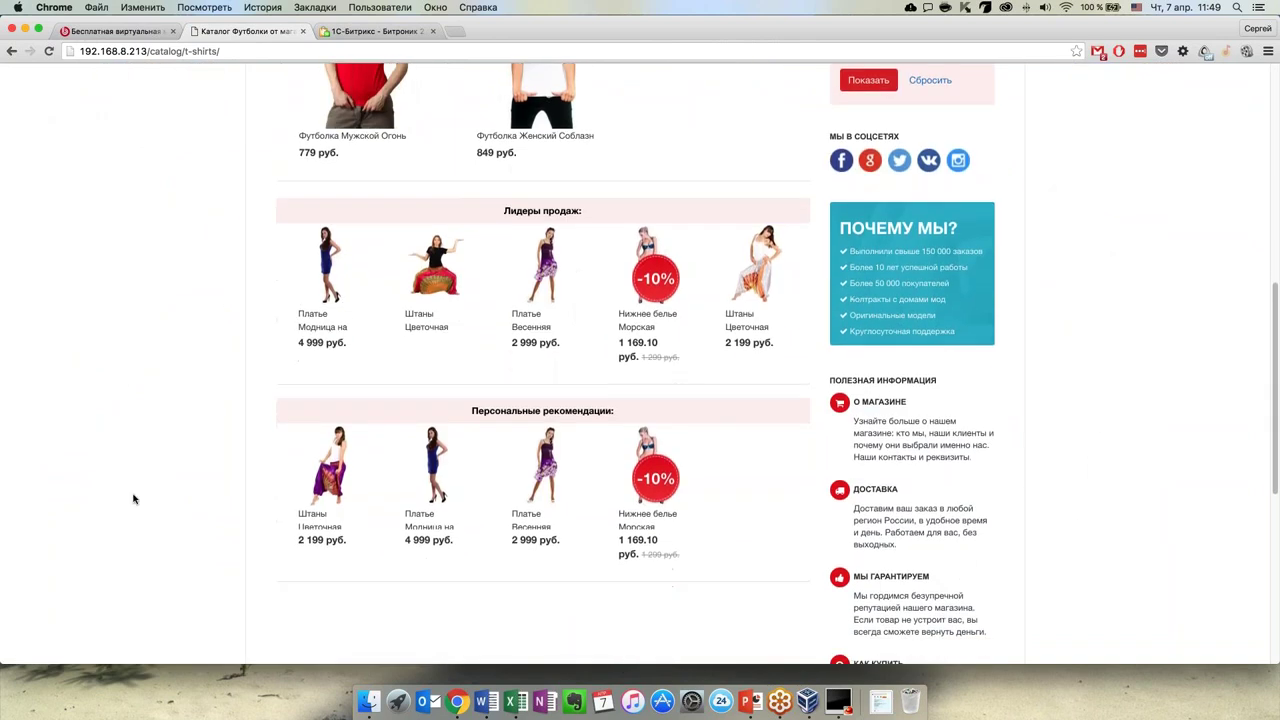
pyautogui.scroll(-5, 150, 493)
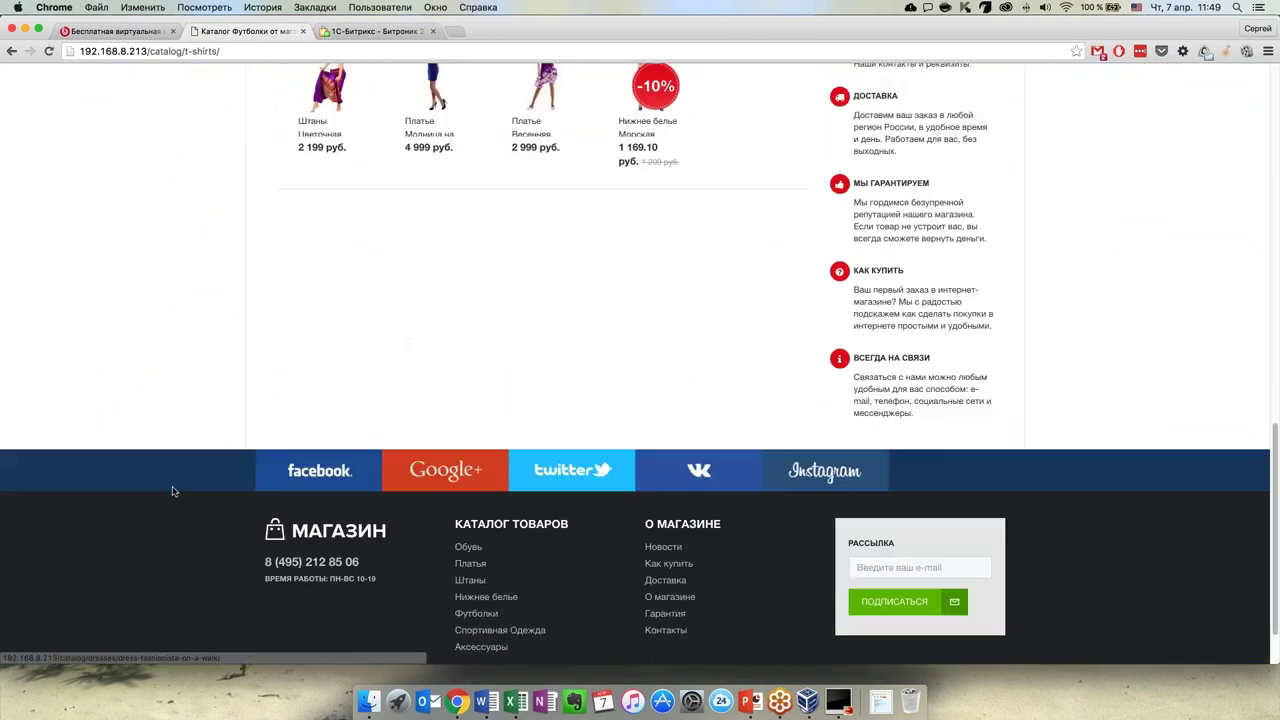
pyautogui.scroll(20, 172, 490)
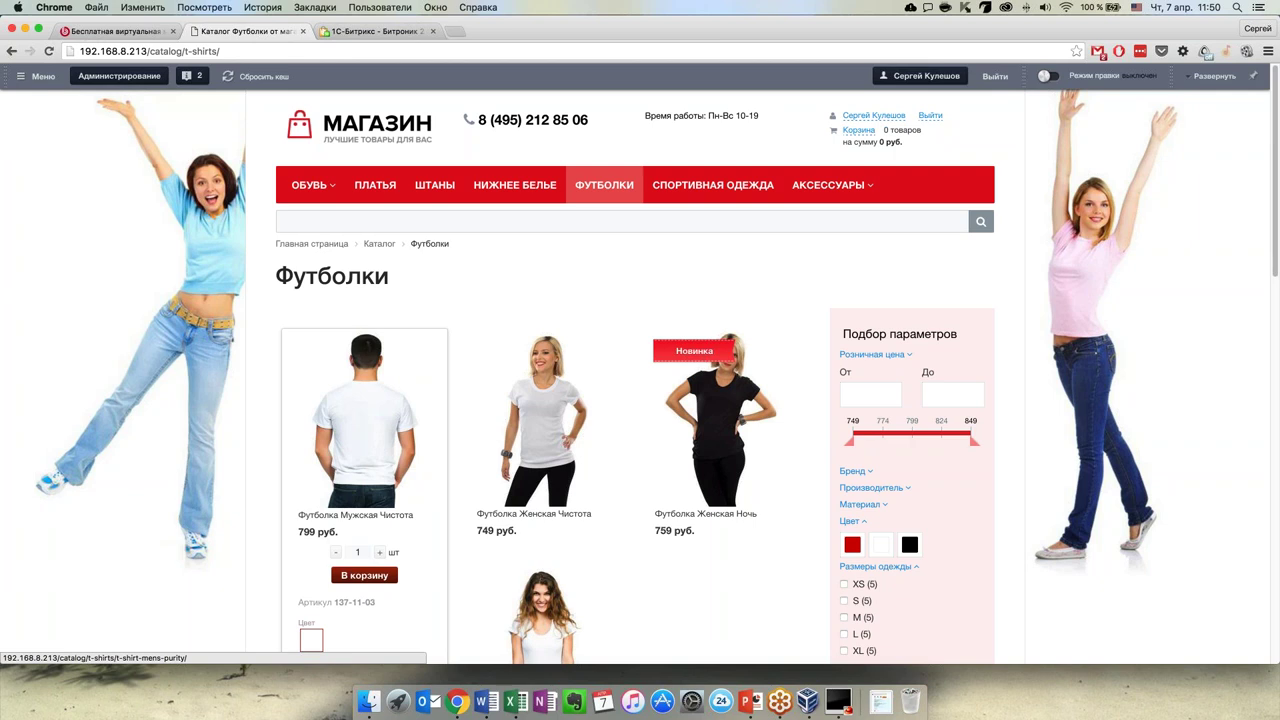
# Return to the home page and advance the banner to the Новая коллекция обуви slide
pyautogui.click(342, 122)
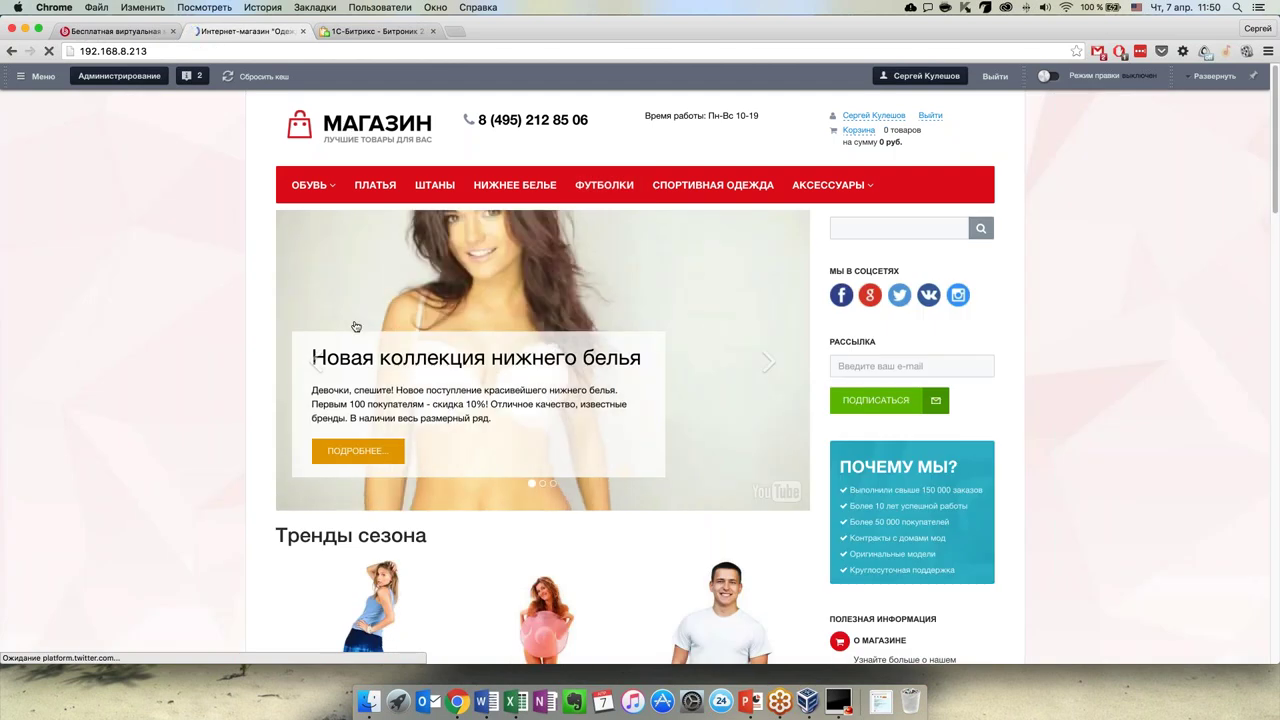
pyautogui.click(766, 368)
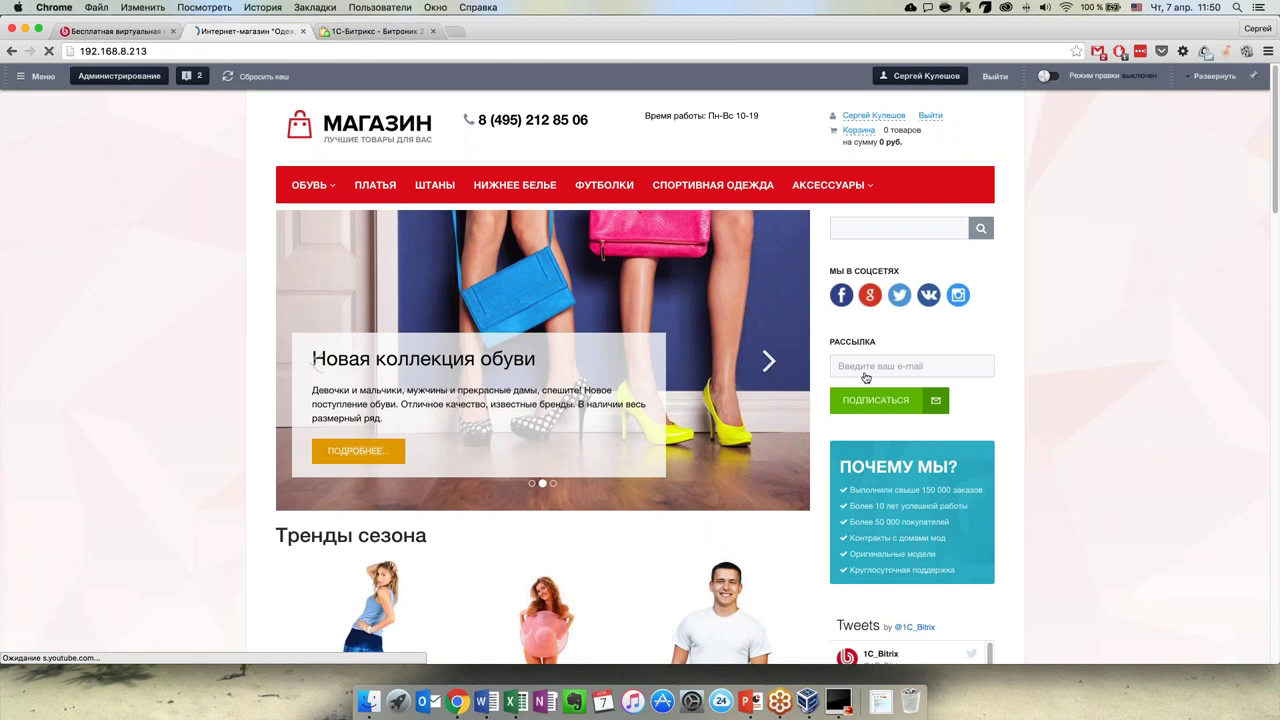
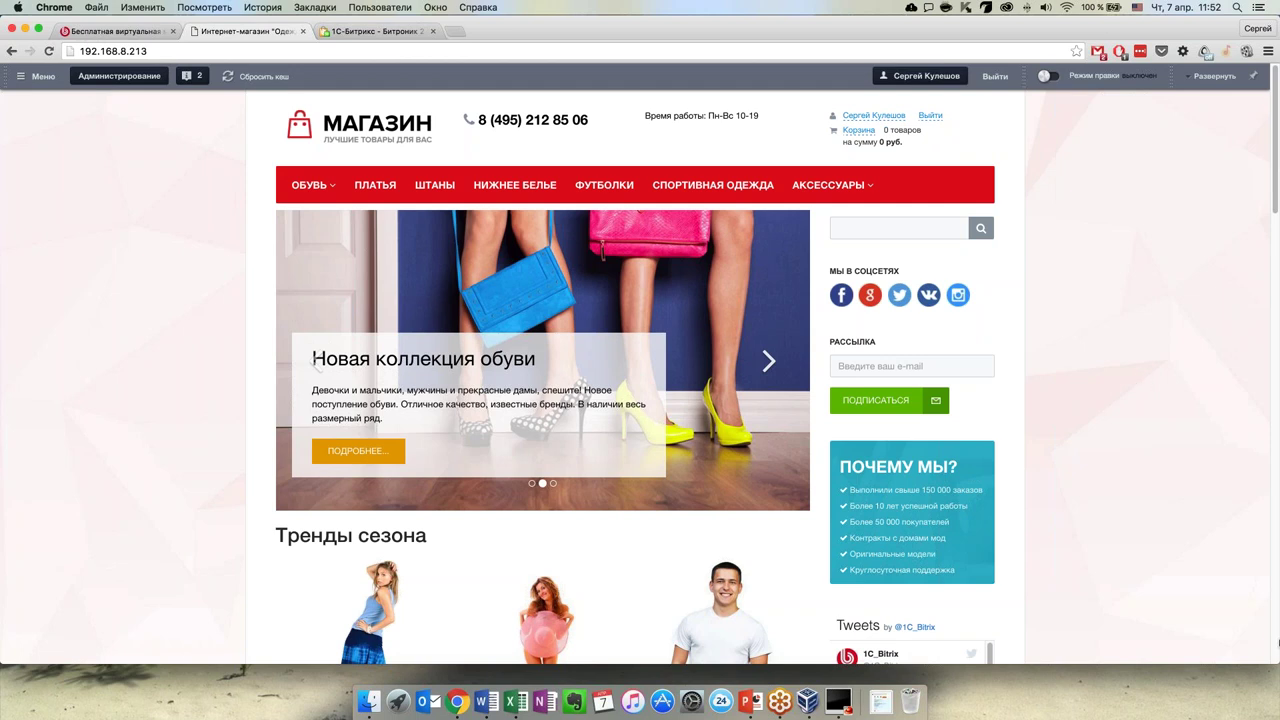
# Narrow the Chrome window to reveal the desktop, then scroll the shop page down and back up
pyautogui.moveTo(1276, 660); pyautogui.dragTo(1055, 688)
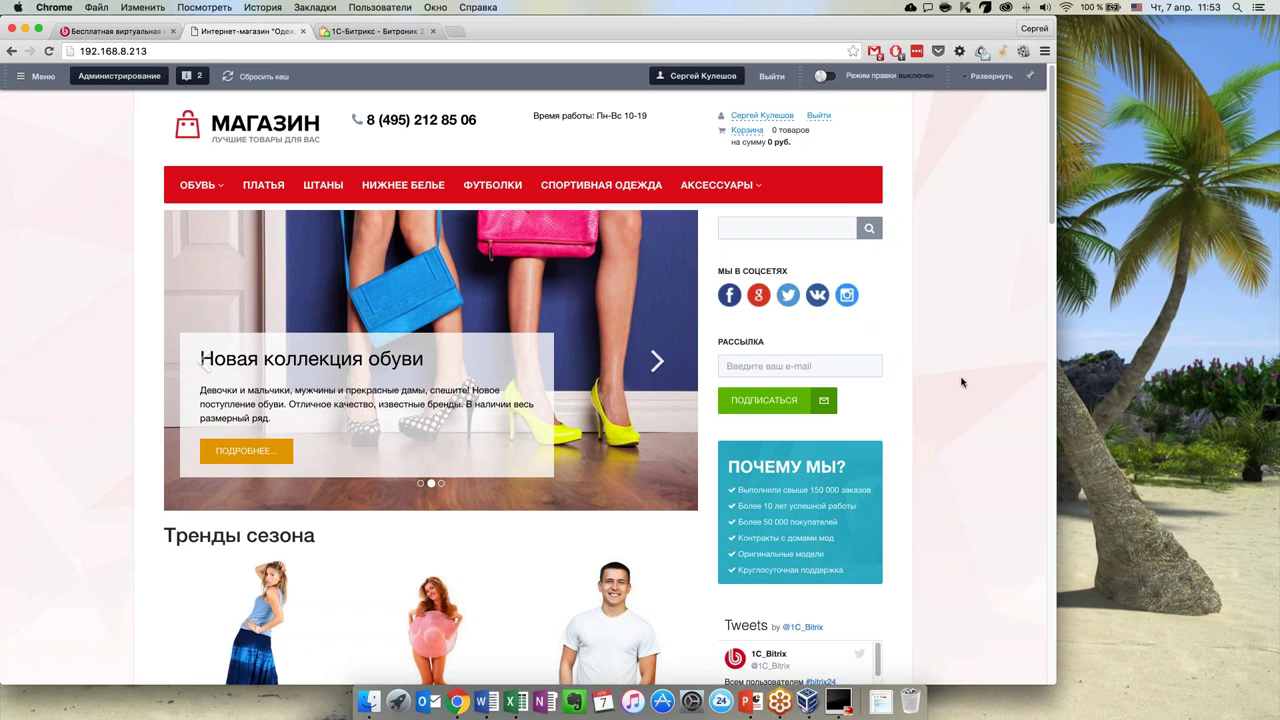
pyautogui.scroll(-5, 959, 385)
pyautogui.scroll(5, 958, 399)
pyautogui.scroll(-1, 951, 399)
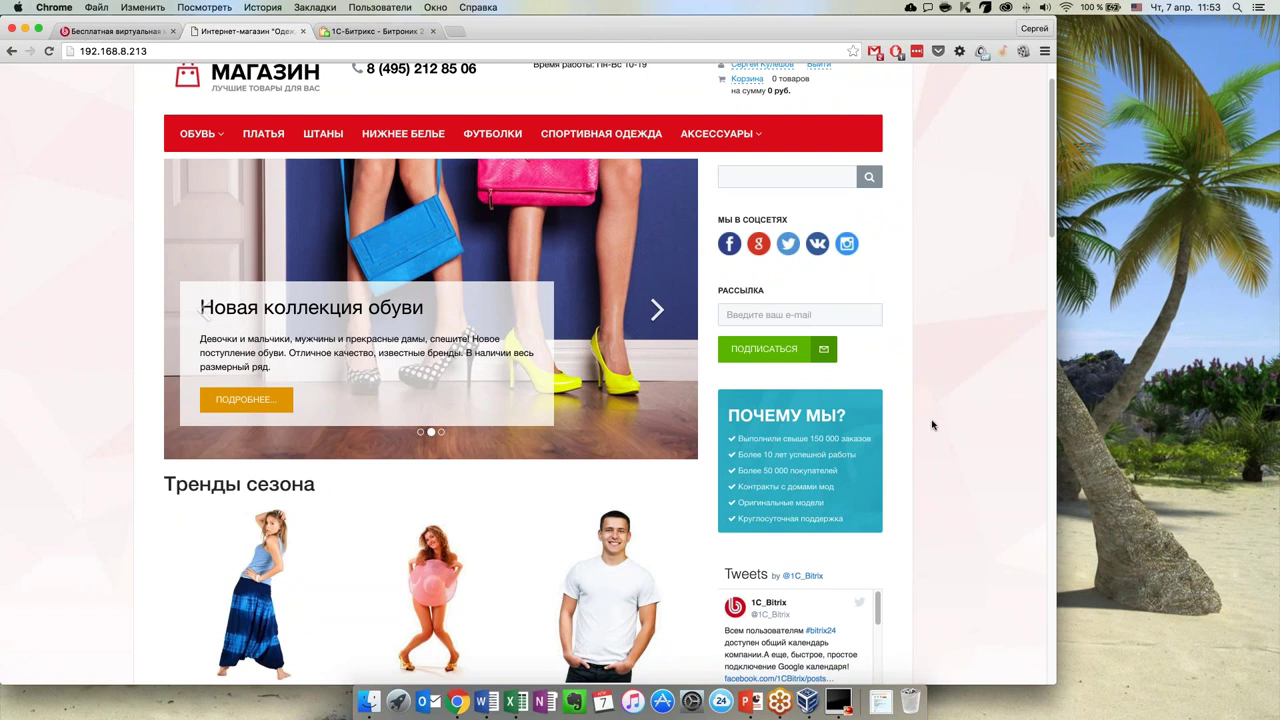
pyautogui.scroll(2, 936, 420)
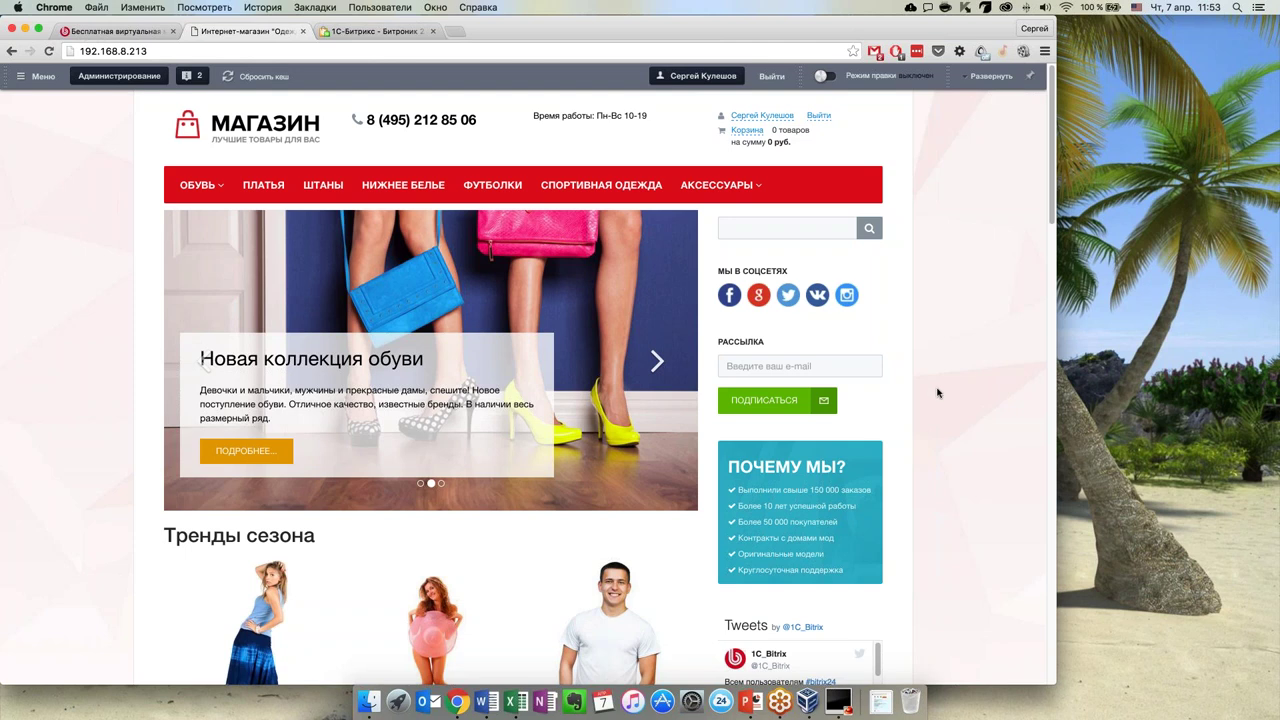
pyautogui.scroll(-5, 106, 286)
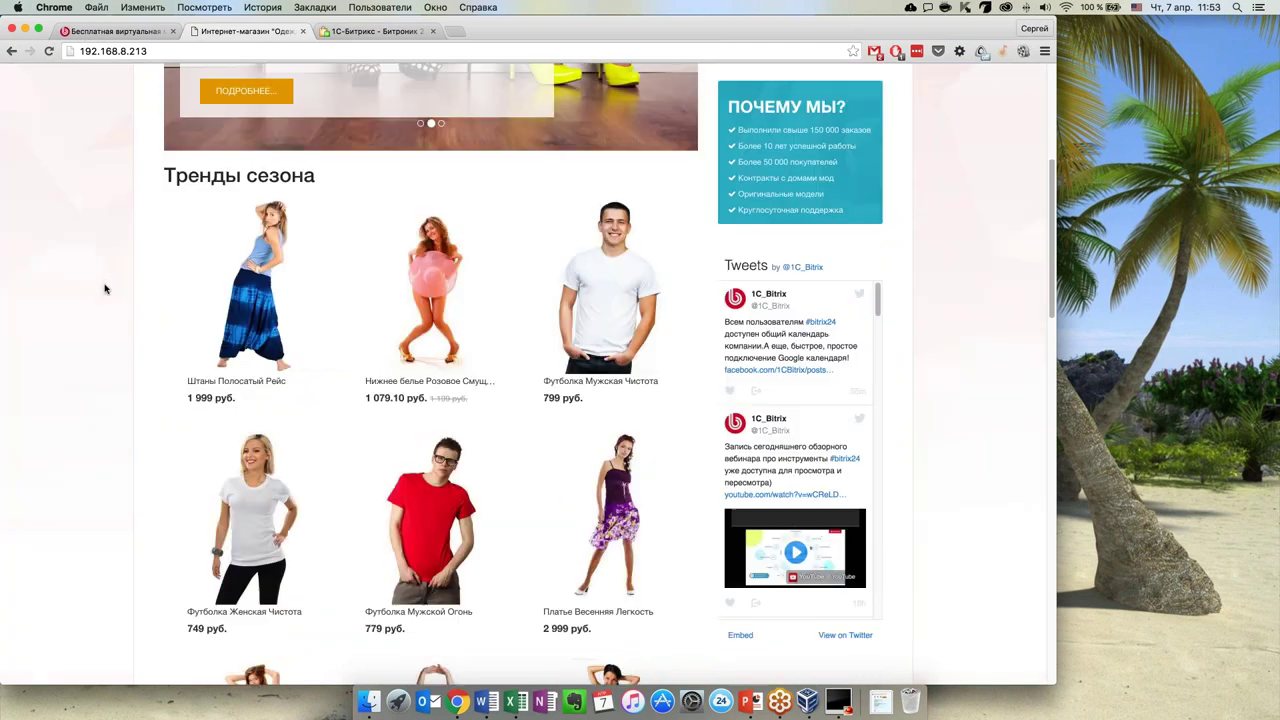
pyautogui.scroll(5, 110, 285)
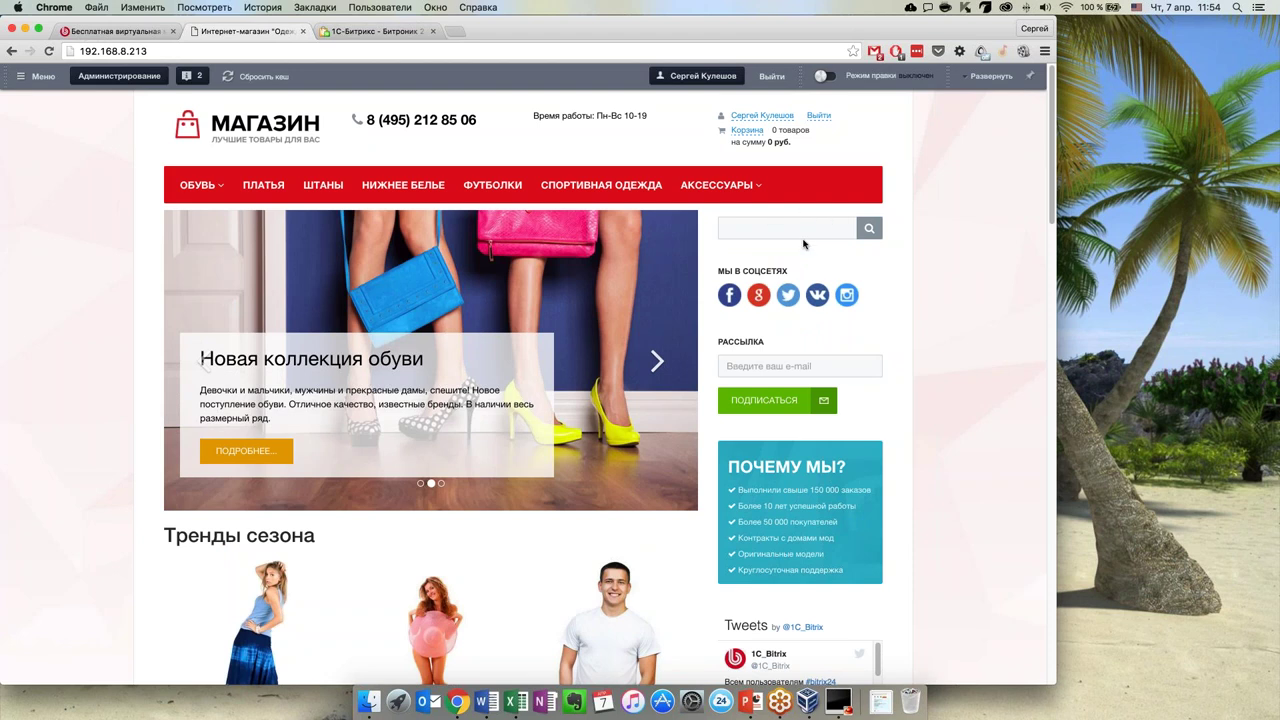
pyautogui.scroll(-10, 452, 345)
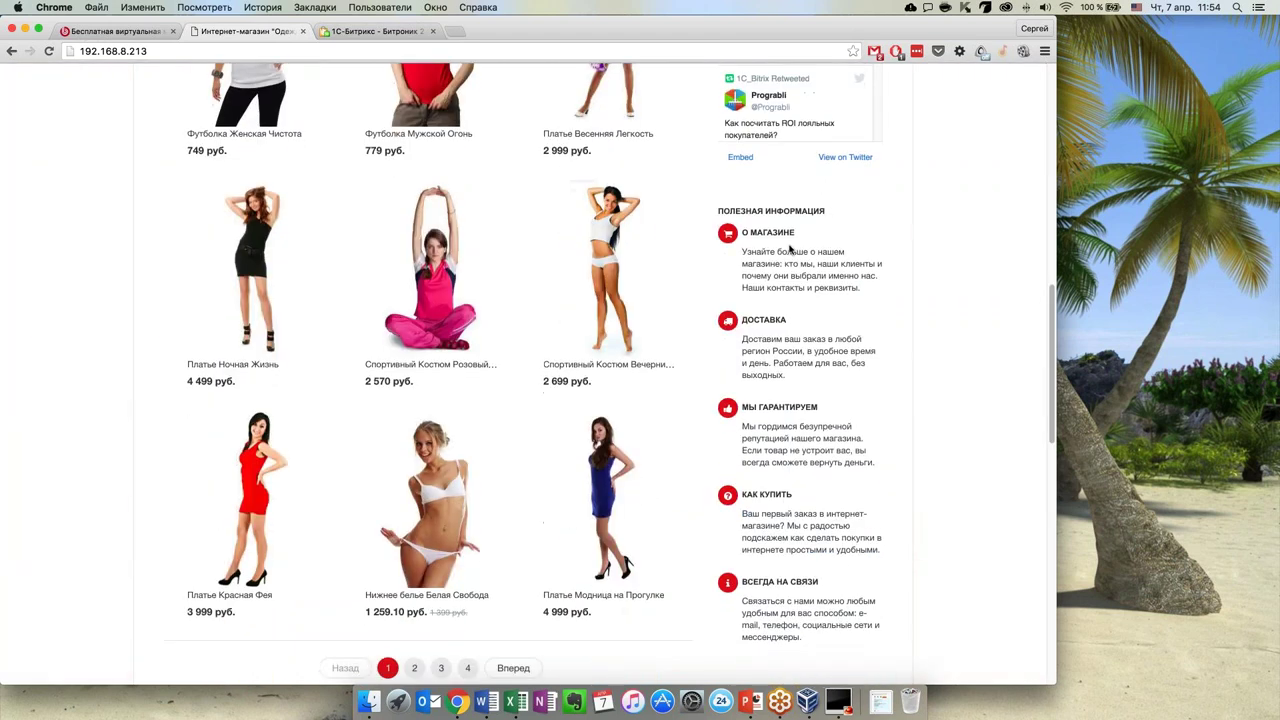
pyautogui.scroll(-5, 686, 420)
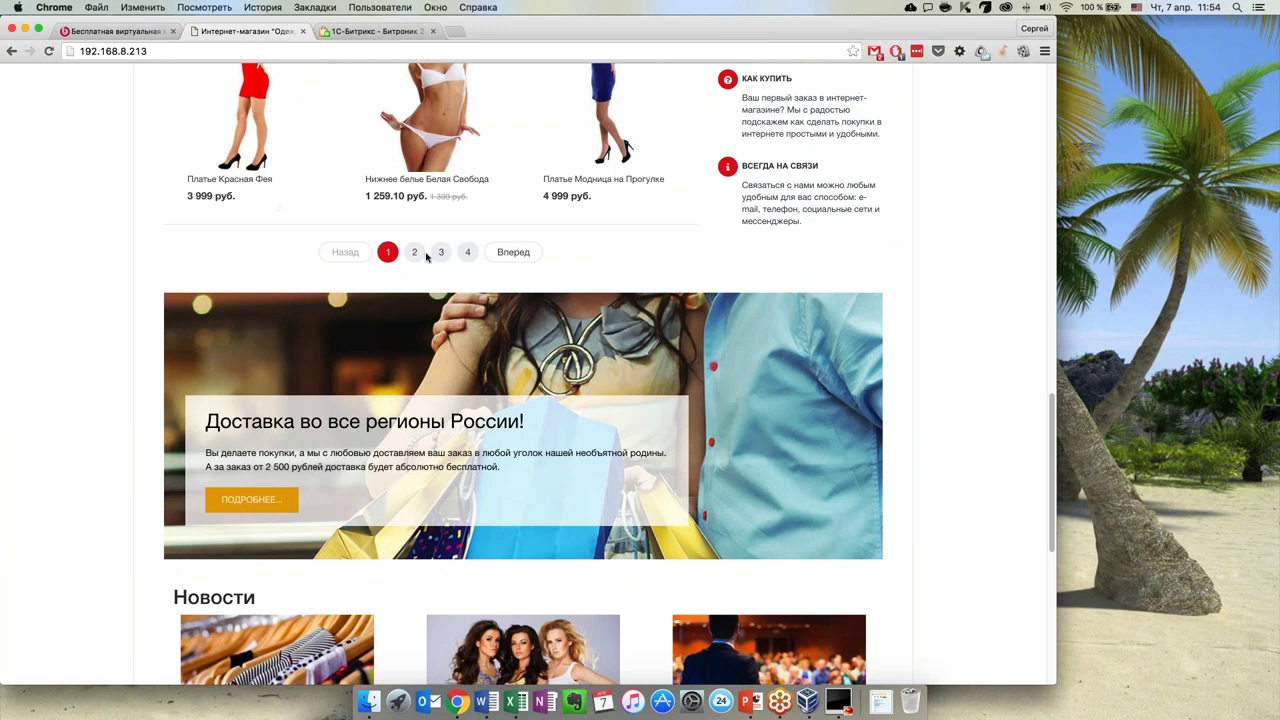
pyautogui.scroll(-4, 651, 437)
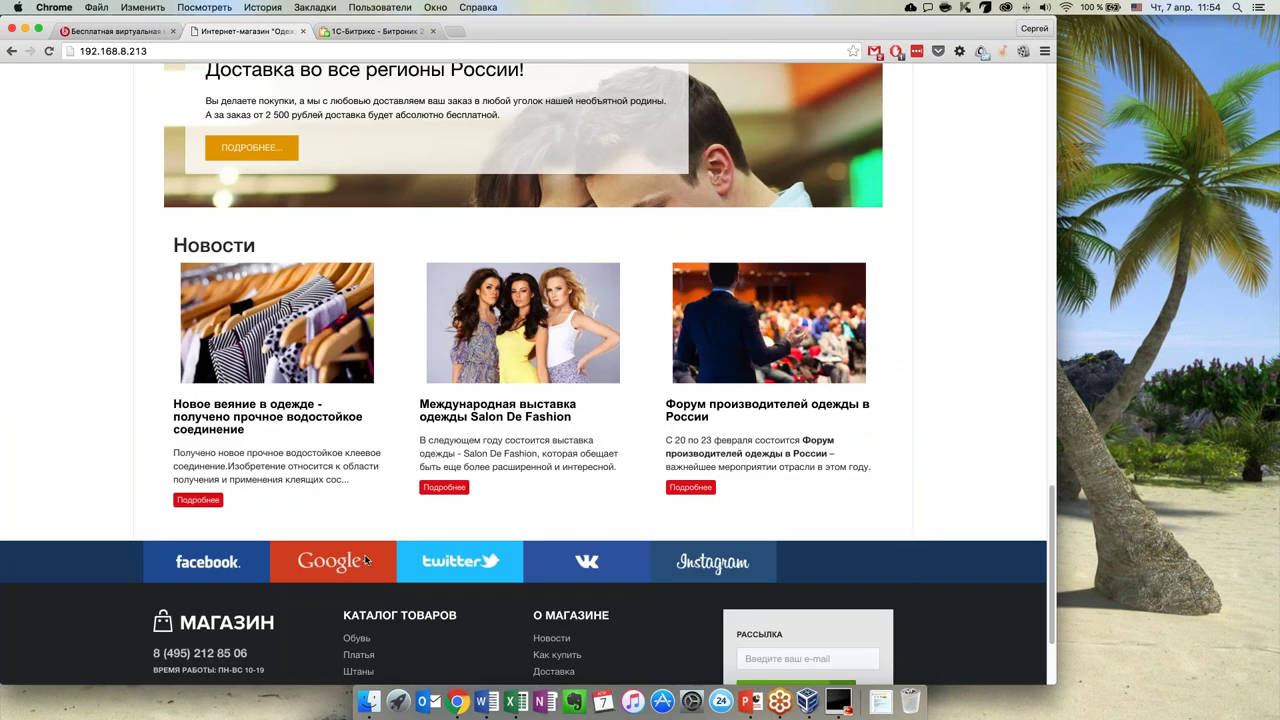
pyautogui.scroll(-3, 368, 560)
pyautogui.press('Home')
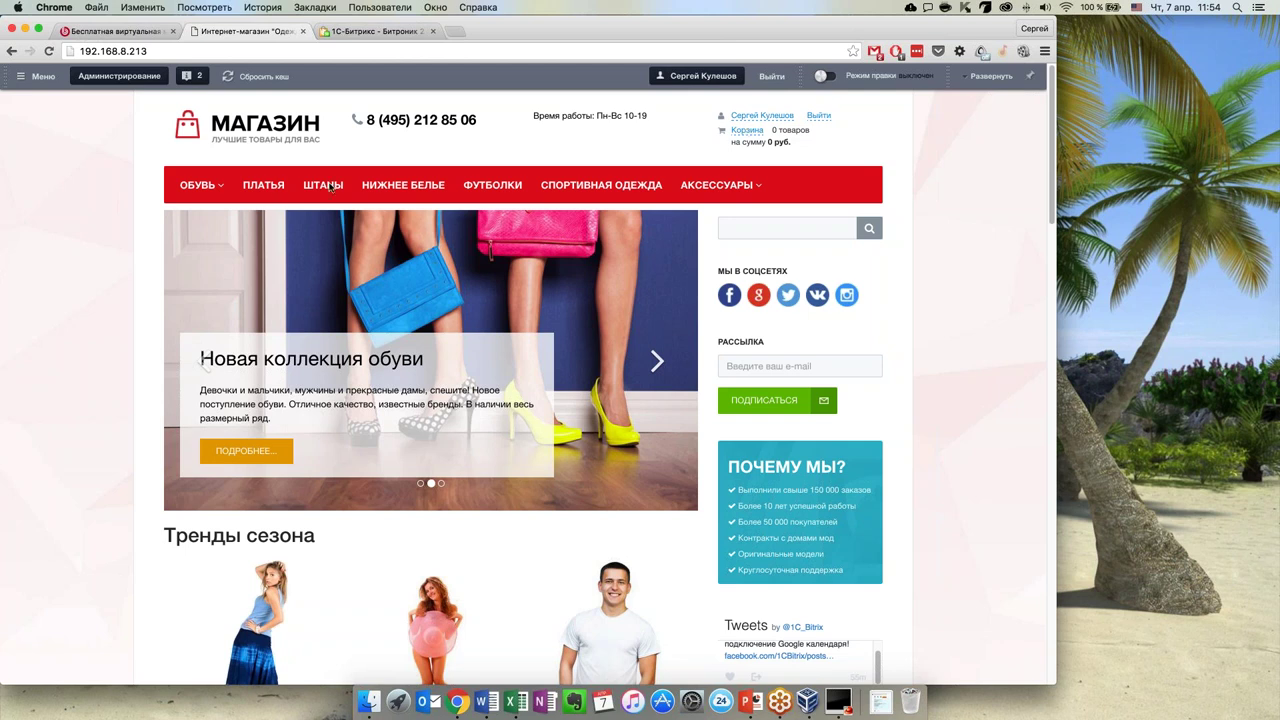
pyautogui.click(256, 193)
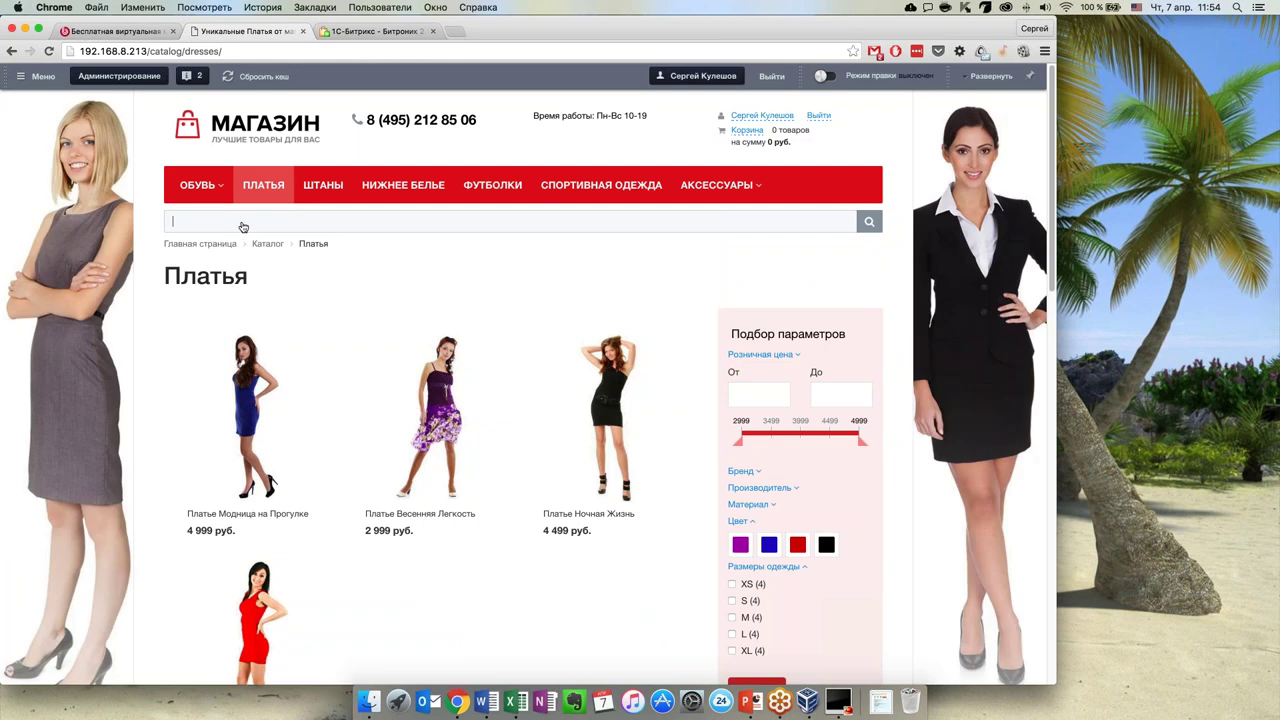
pyautogui.click(242, 227)
pyautogui.write('шта')
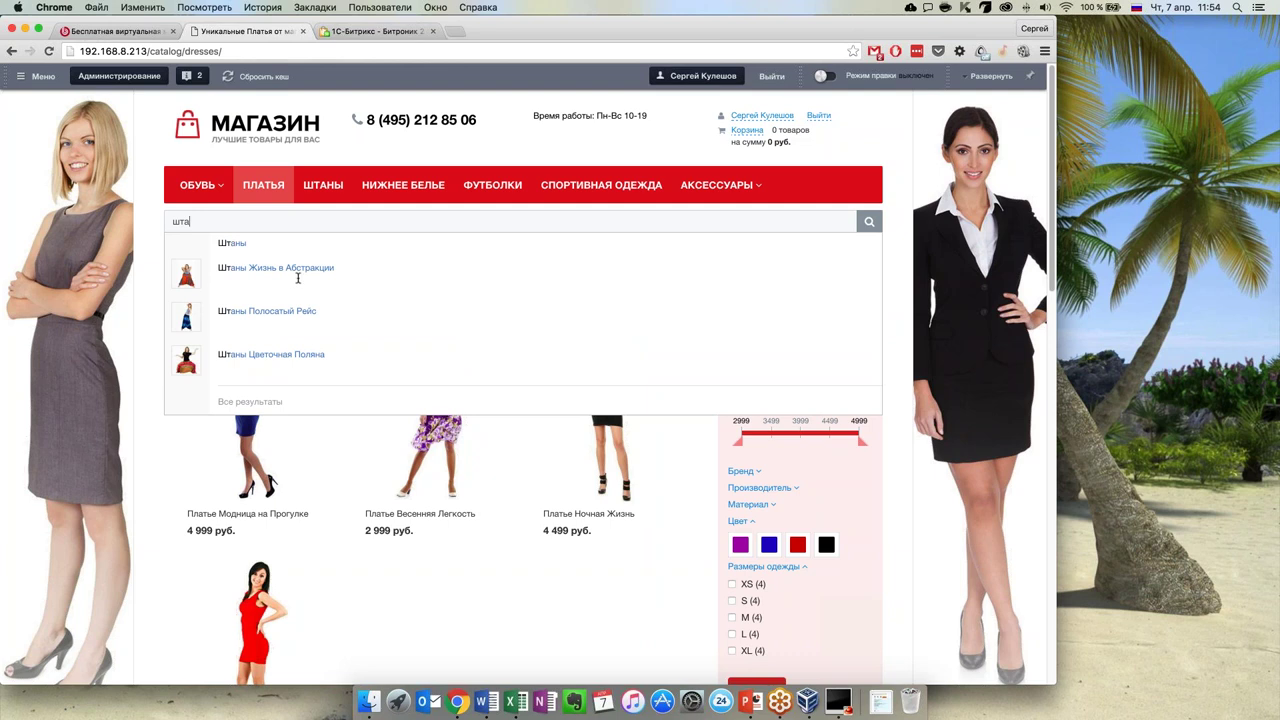
pyautogui.press('BackSpace')
pyautogui.press('BackSpace')
pyautogui.press('BackSpace')
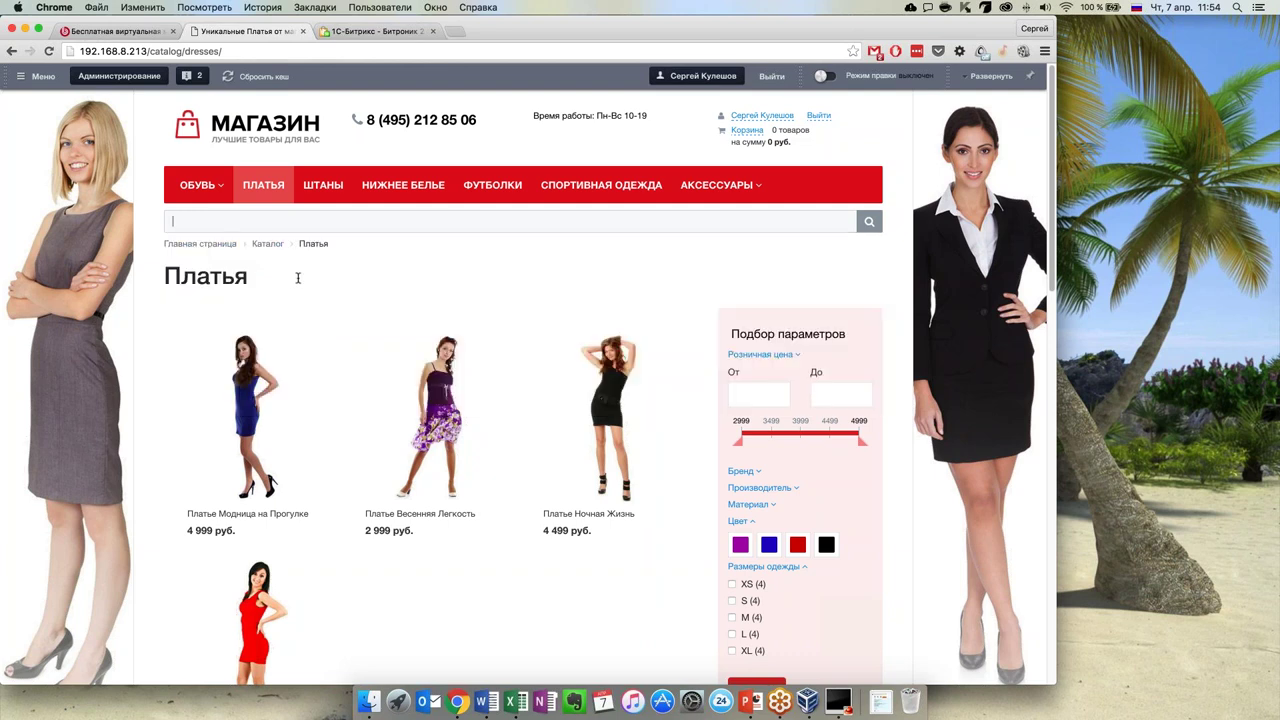
pyautogui.write('плат')
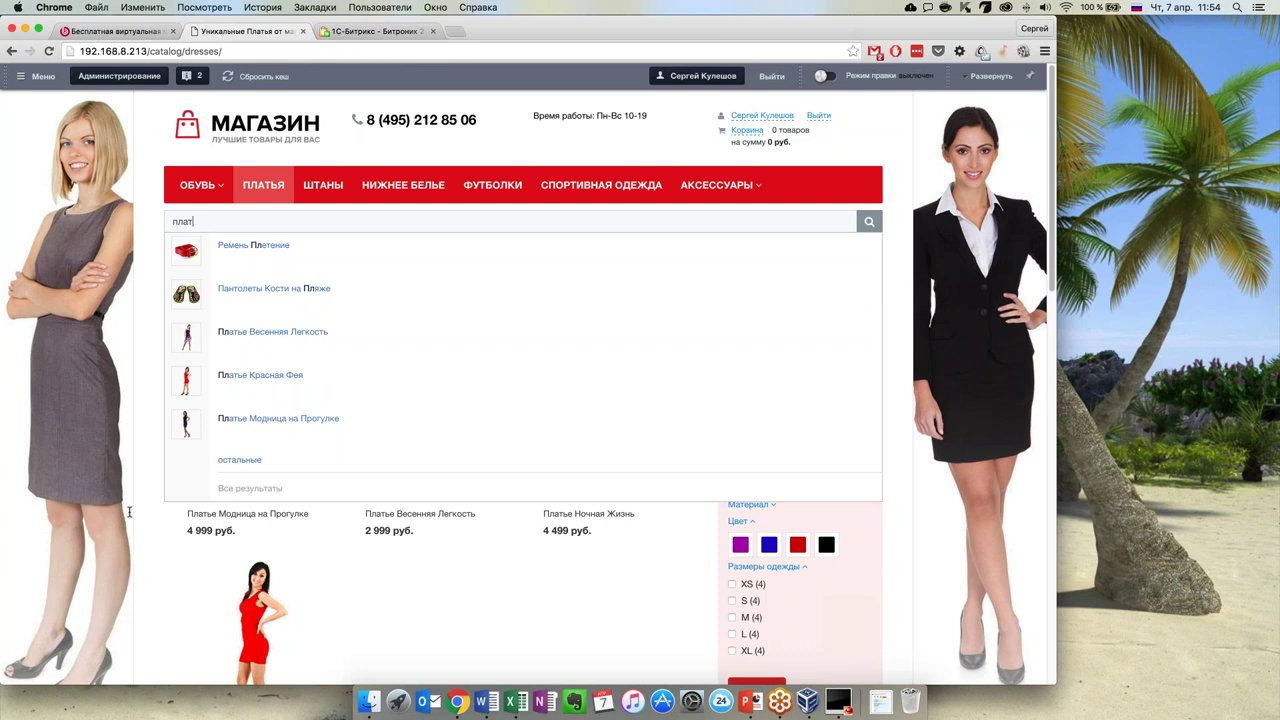
pyautogui.click(101, 437)
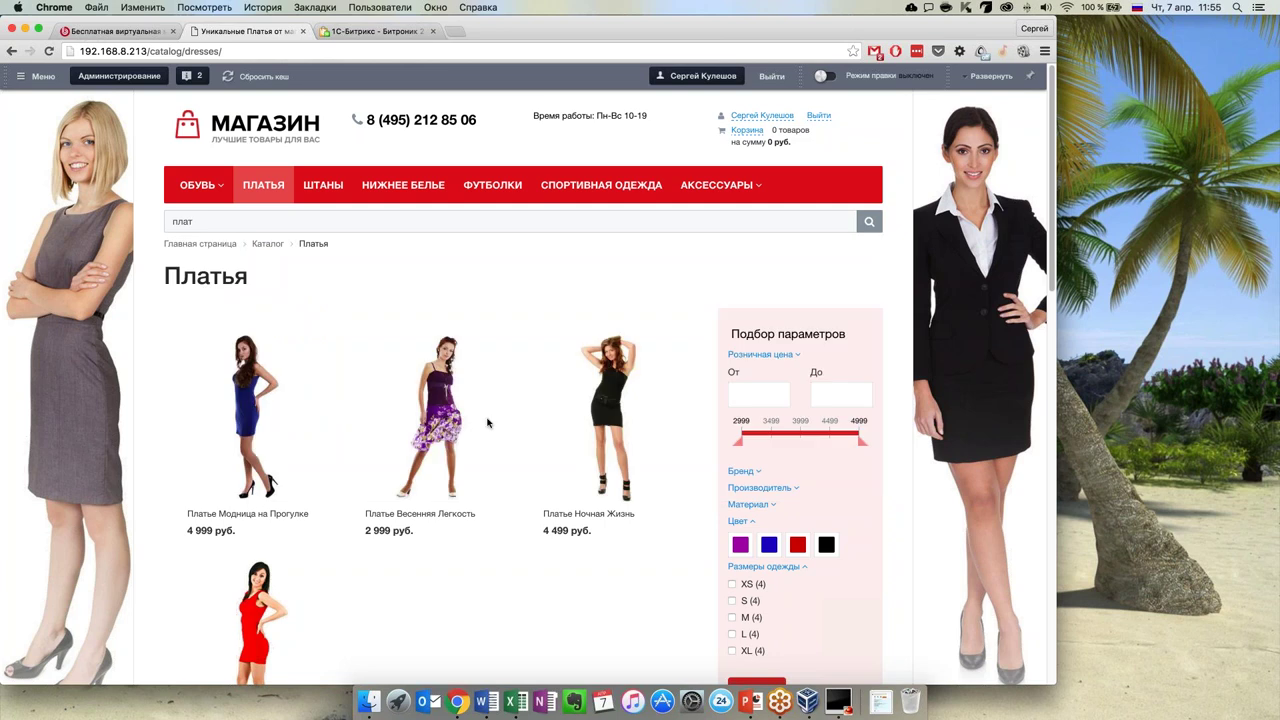
pyautogui.scroll(-3, 490, 422)
pyautogui.scroll(2, 489, 423)
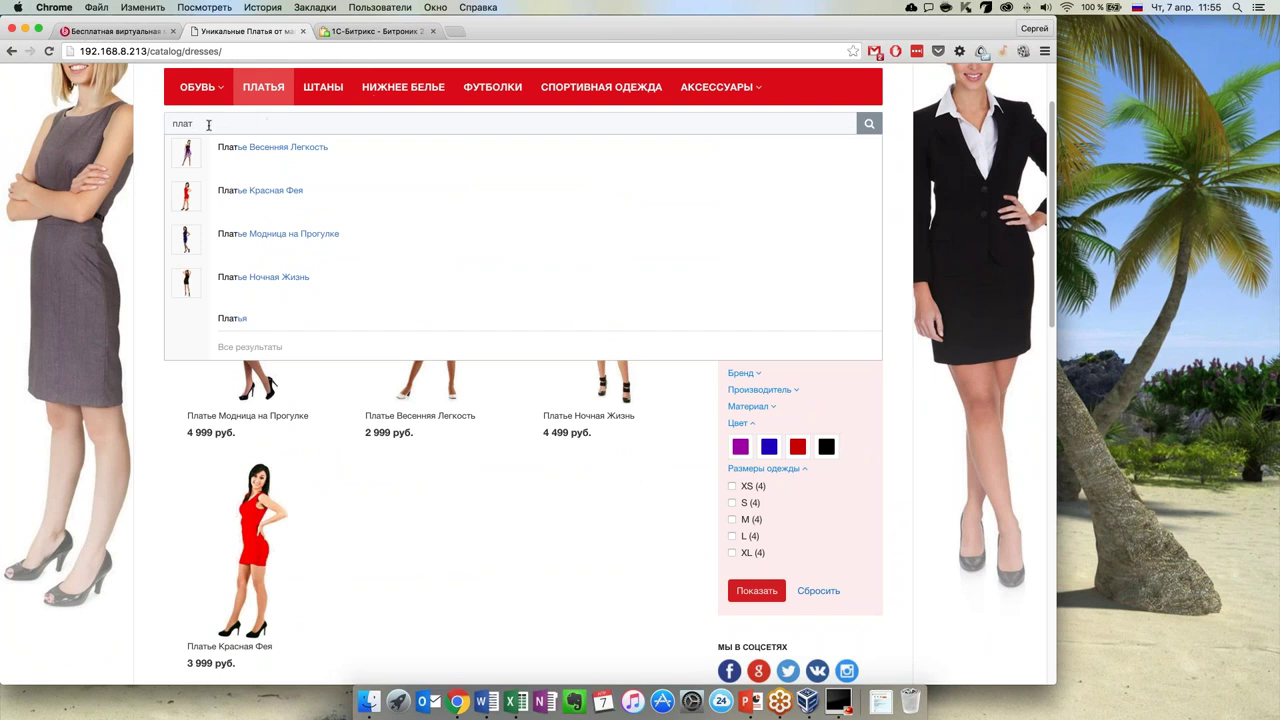
pyautogui.press('BackSpace')
pyautogui.press('BackSpace')
pyautogui.press('BackSpace')
pyautogui.press('BackSpace')
pyautogui.press('Return')
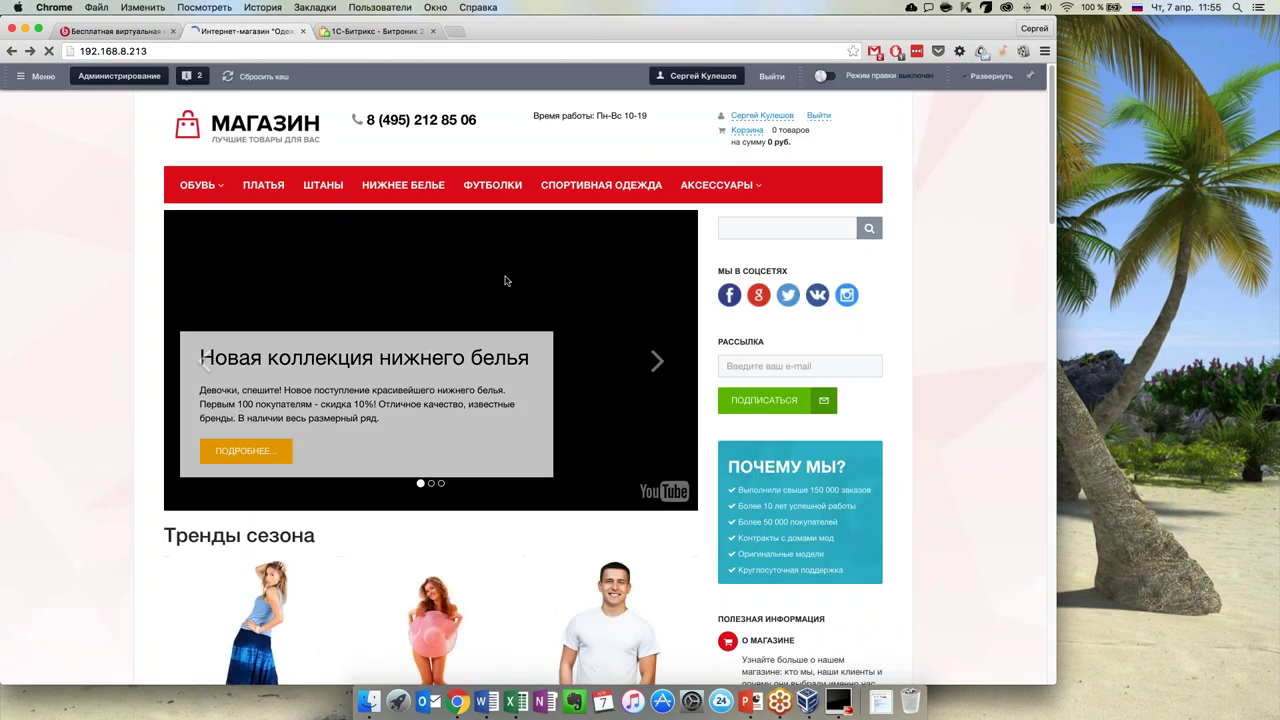
# Open the Штаны trousers catalogue and scroll through its products
pyautogui.click(323, 185)
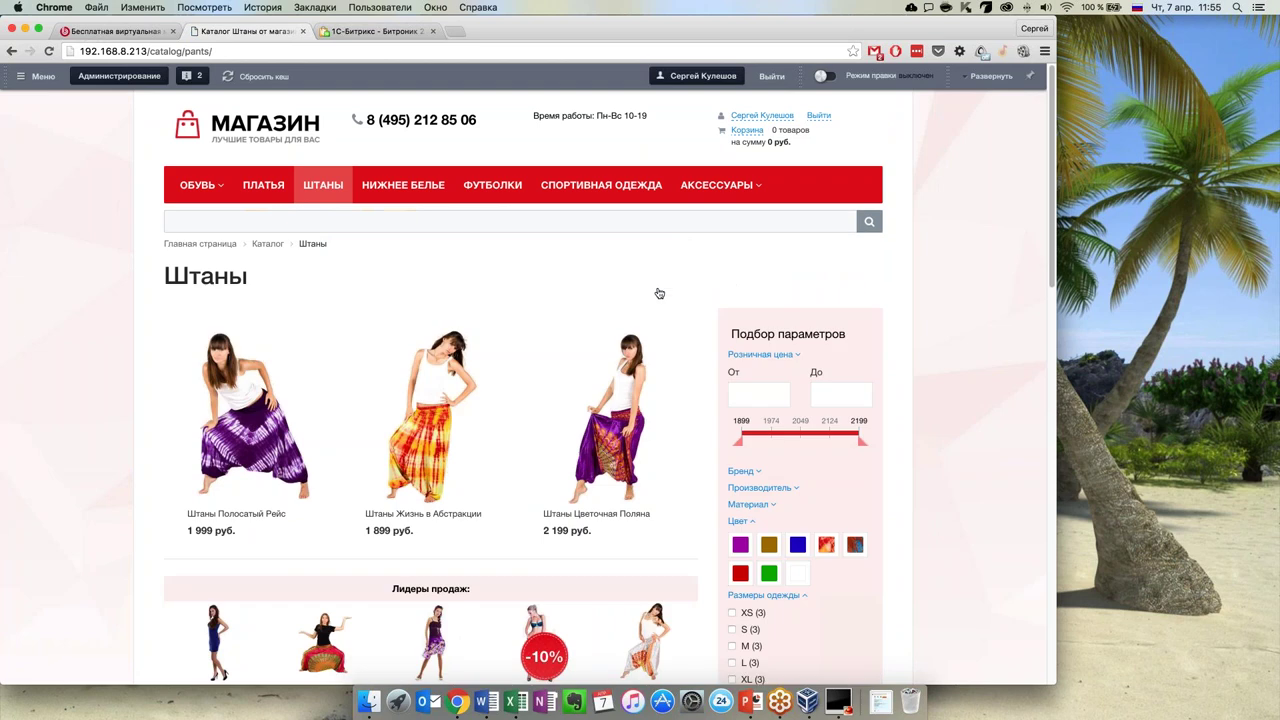
pyautogui.scroll(-5, 657, 290)
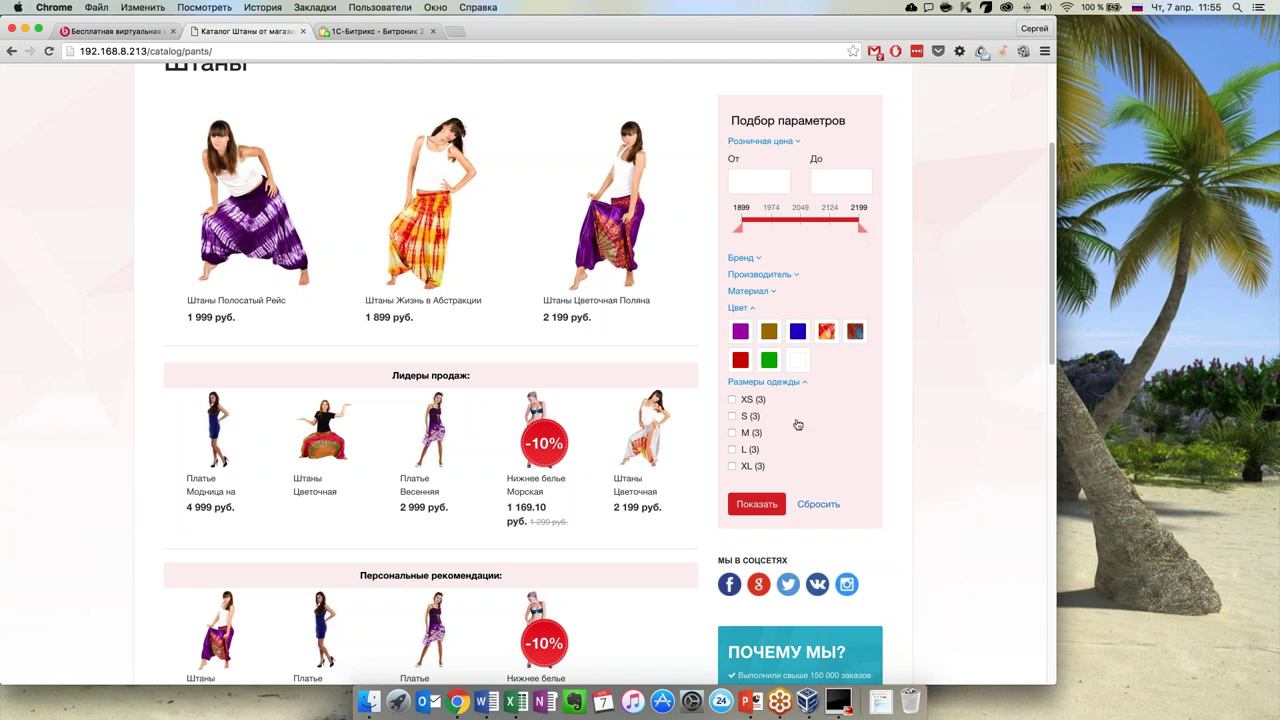
pyautogui.scroll(3, 799, 420)
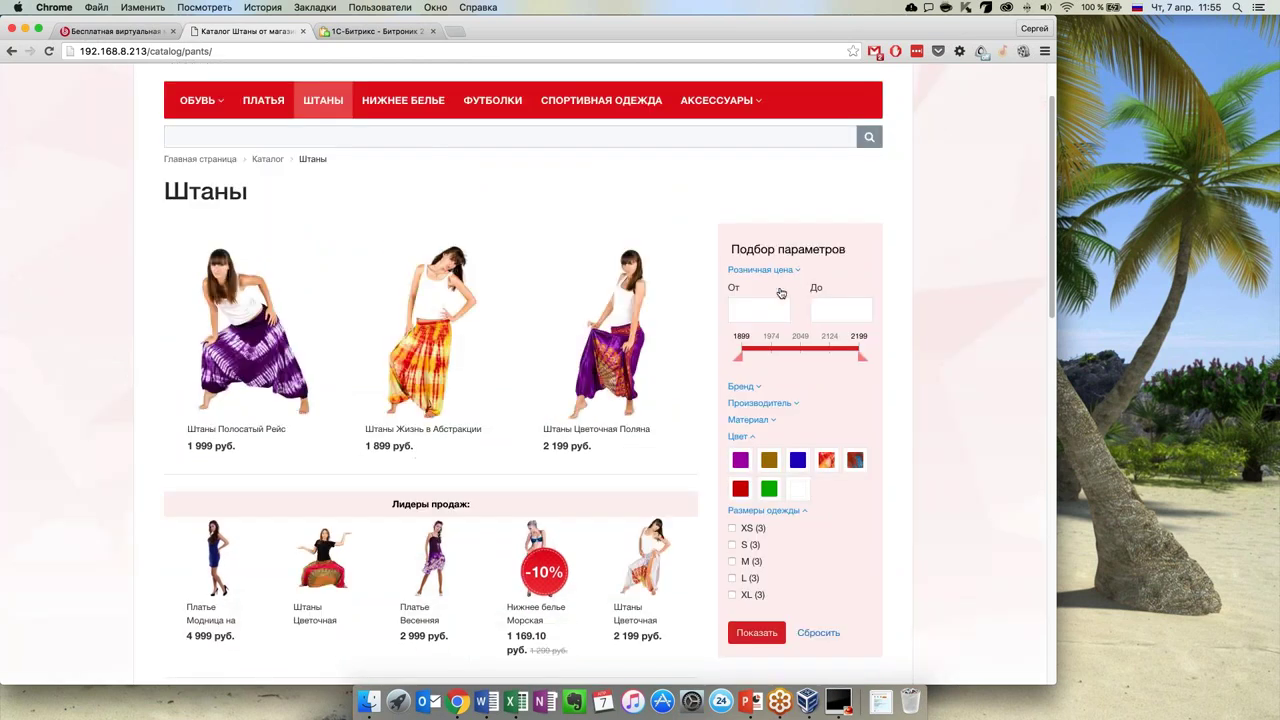
pyautogui.scroll(-1, 781, 295)
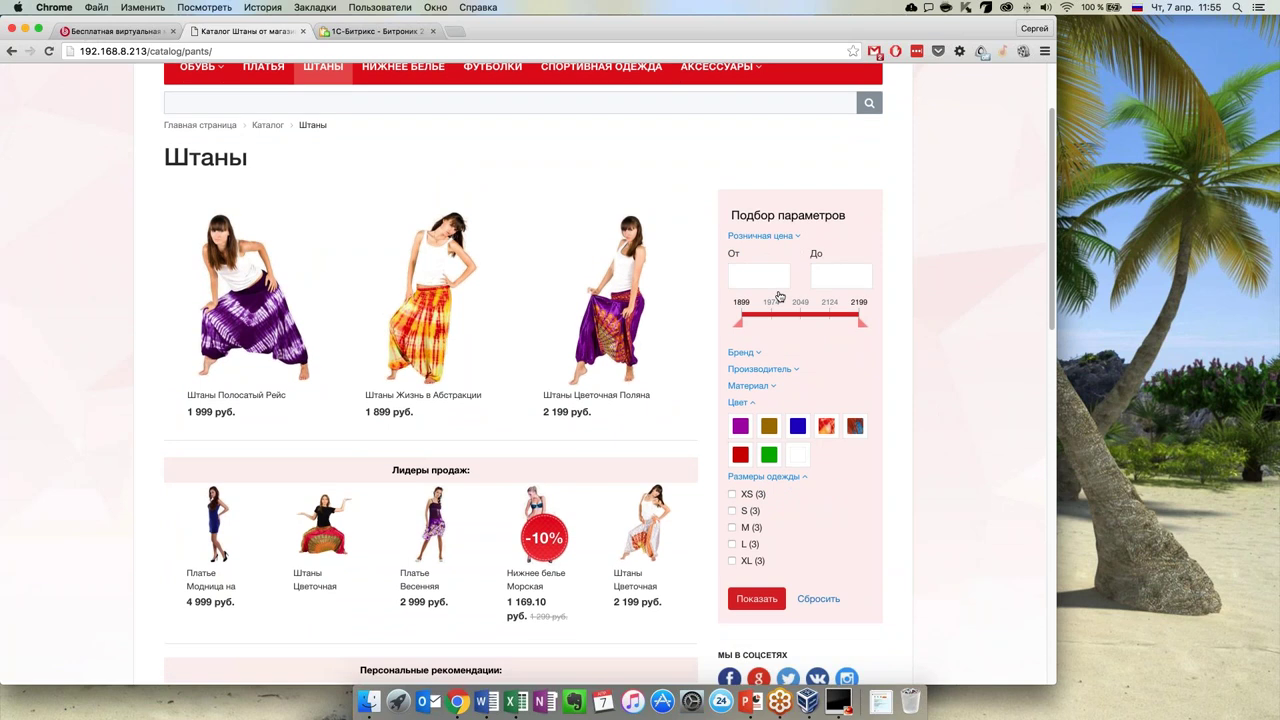
pyautogui.scroll(-1, 803, 366)
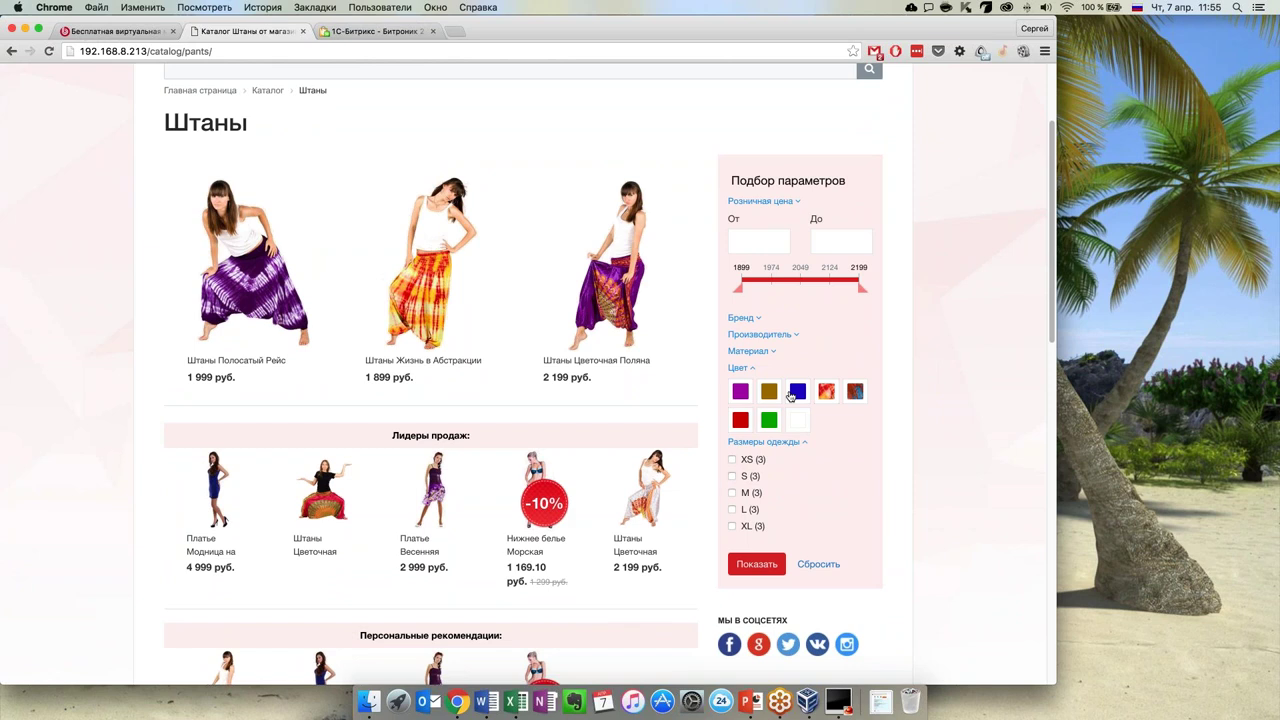
pyautogui.scroll(1, 804, 490)
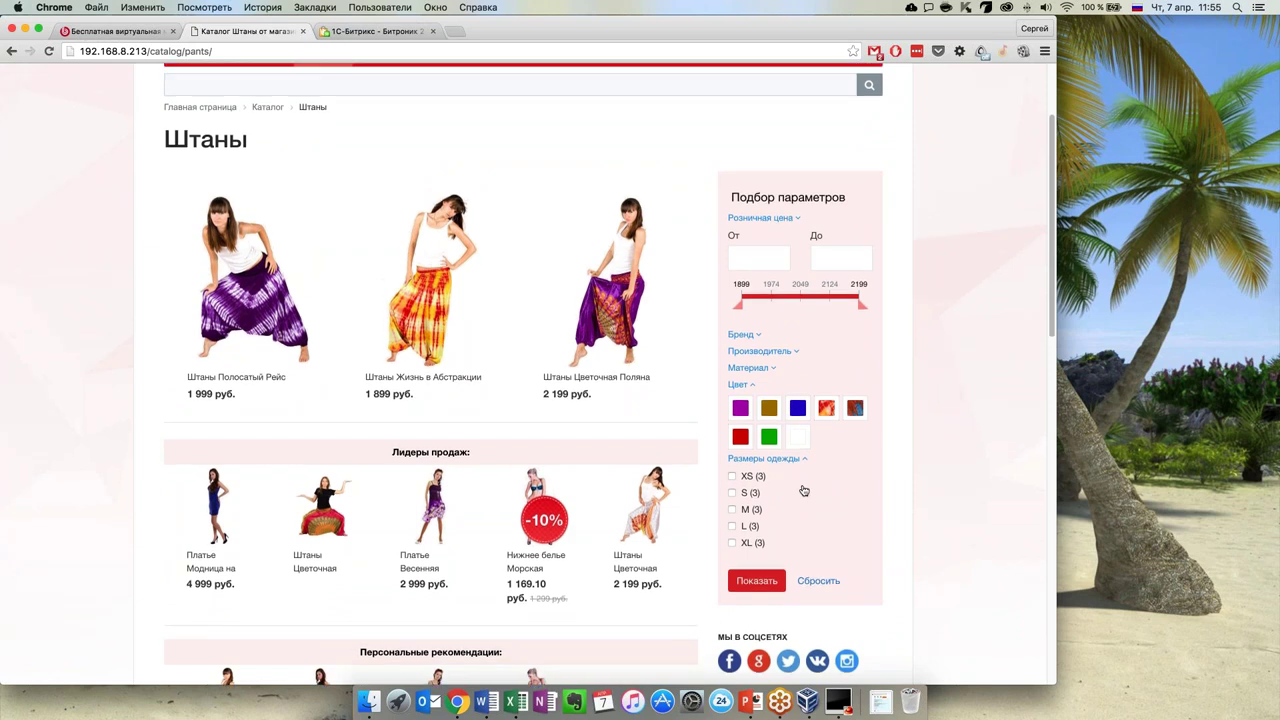
pyautogui.scroll(1, 803, 491)
# Filter the trousers to purple with a minimum price of 1950 and view the results
pyautogui.moveTo(862, 318); pyautogui.dragTo(837, 318)
pyautogui.moveTo(742, 318); pyautogui.dragTo(757, 318)
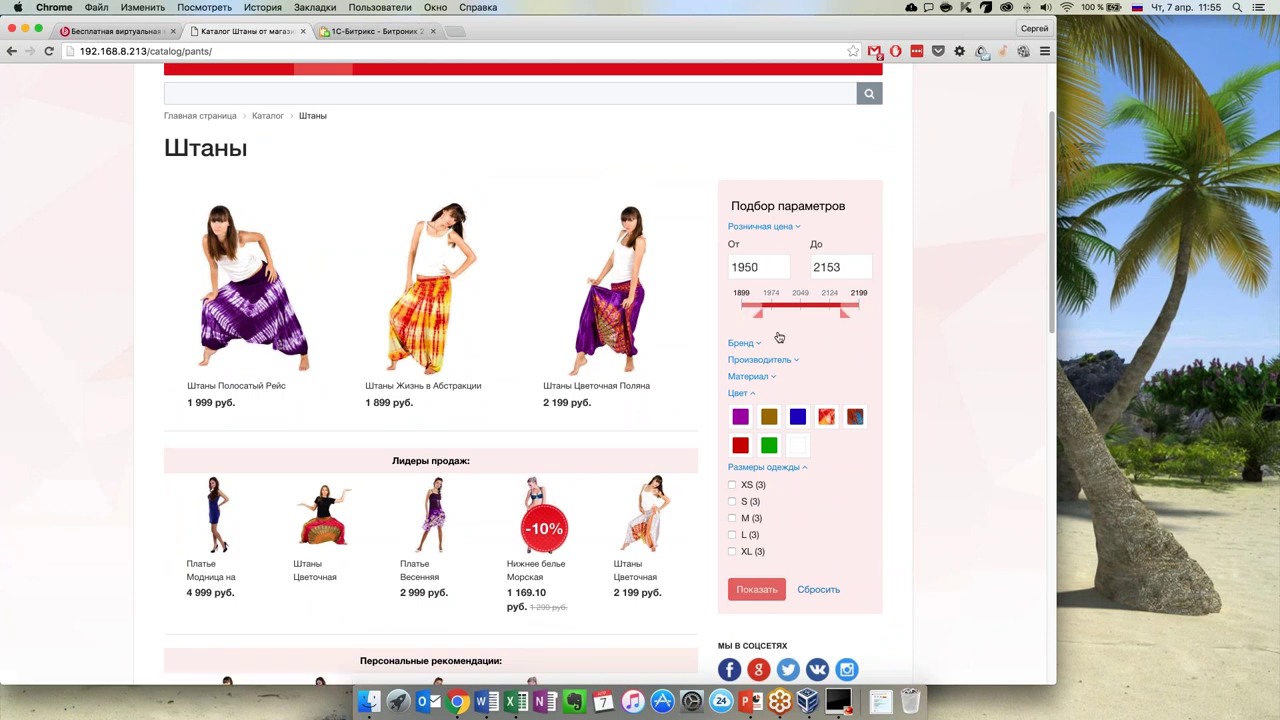
pyautogui.click(797, 417)
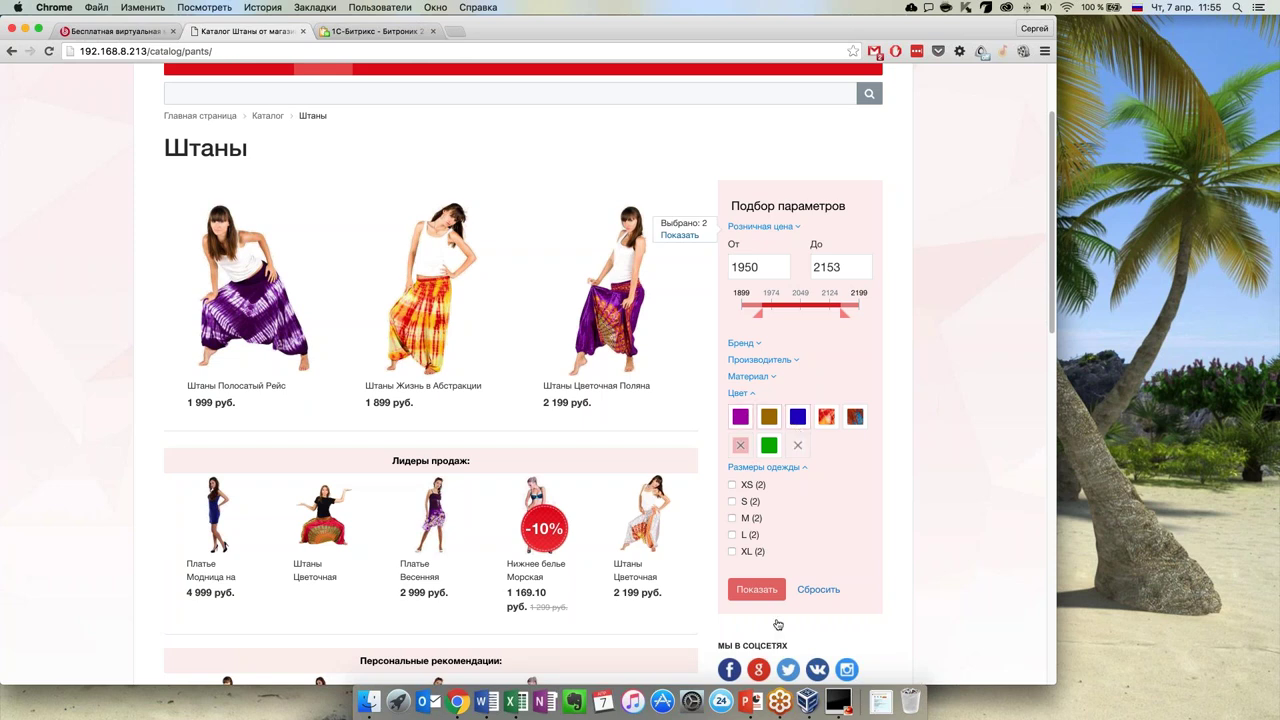
pyautogui.click(757, 589)
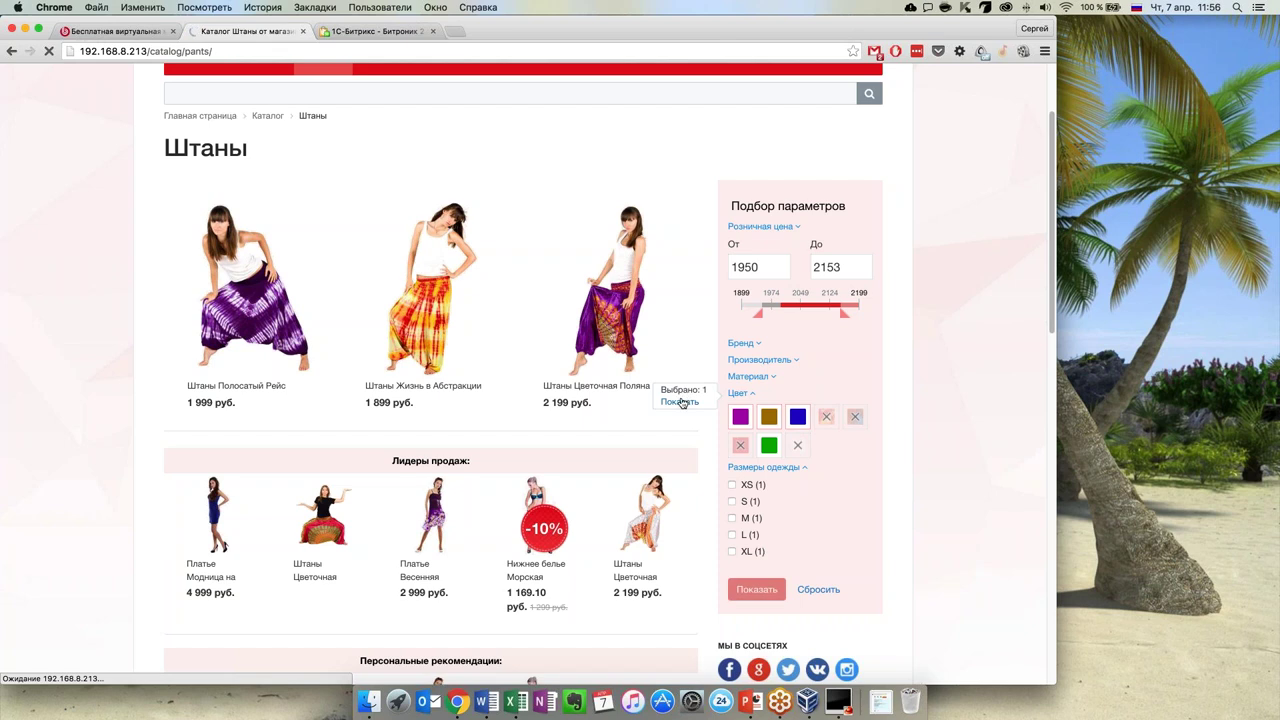
pyautogui.scroll(-1, 295, 412)
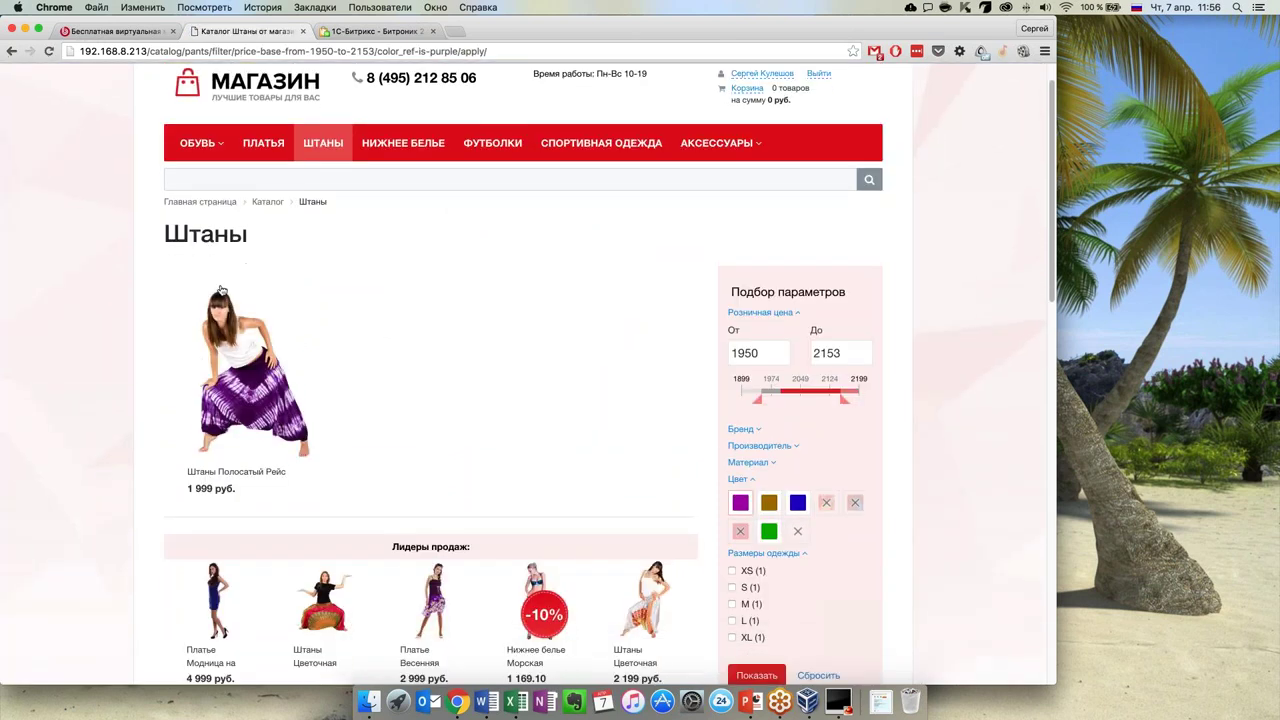
pyautogui.scroll(-3, 706, 221)
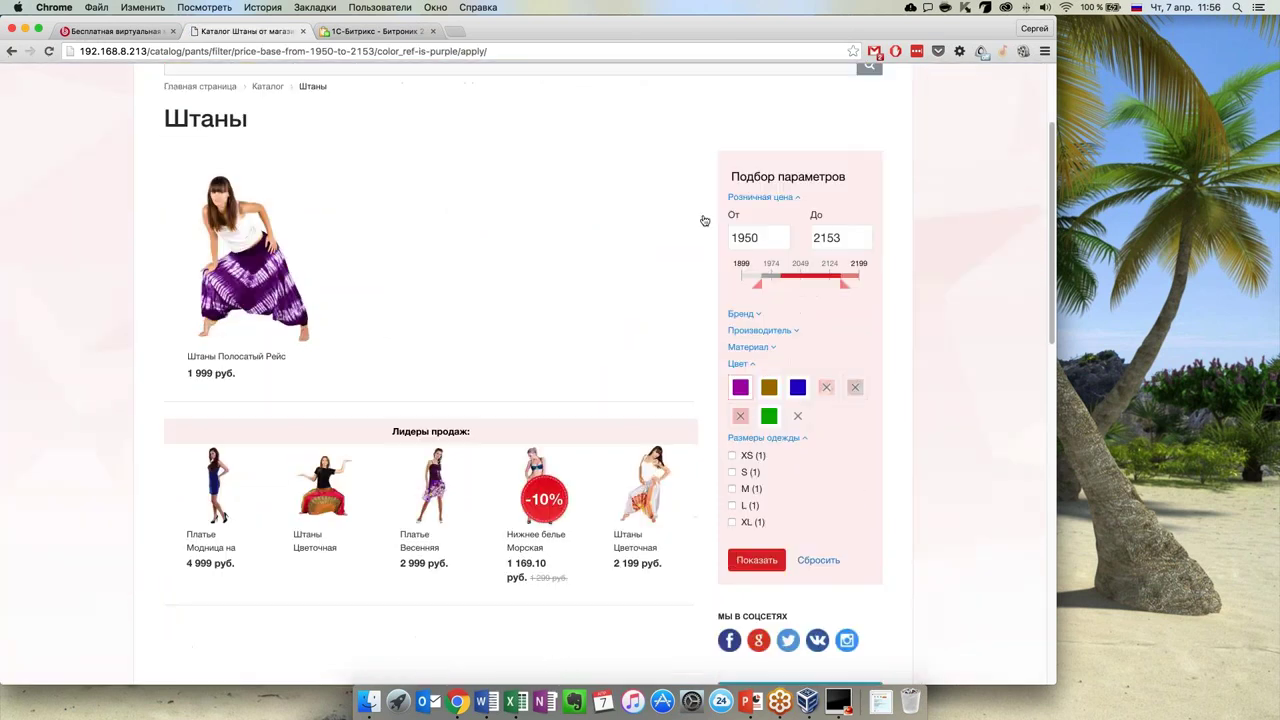
# Clear all the filter settings and scroll back through the unfiltered trousers list
pyautogui.click(818, 561)
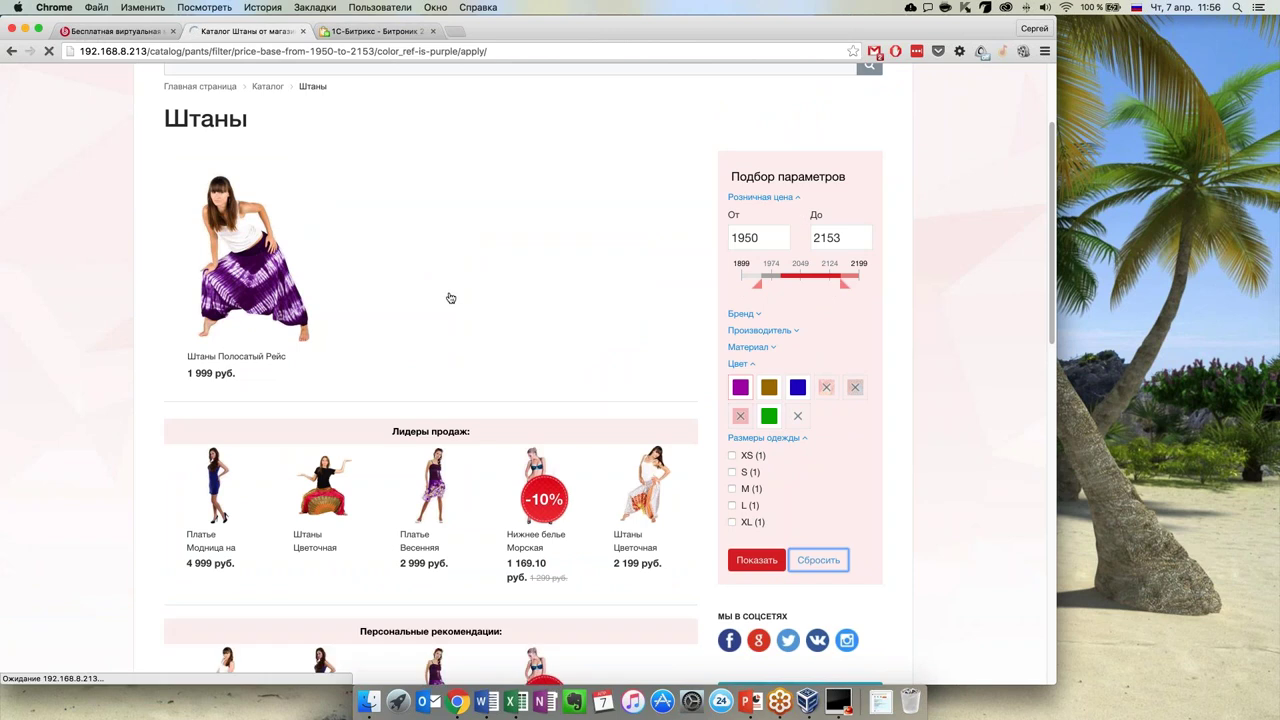
pyautogui.scroll(-2, 423, 308)
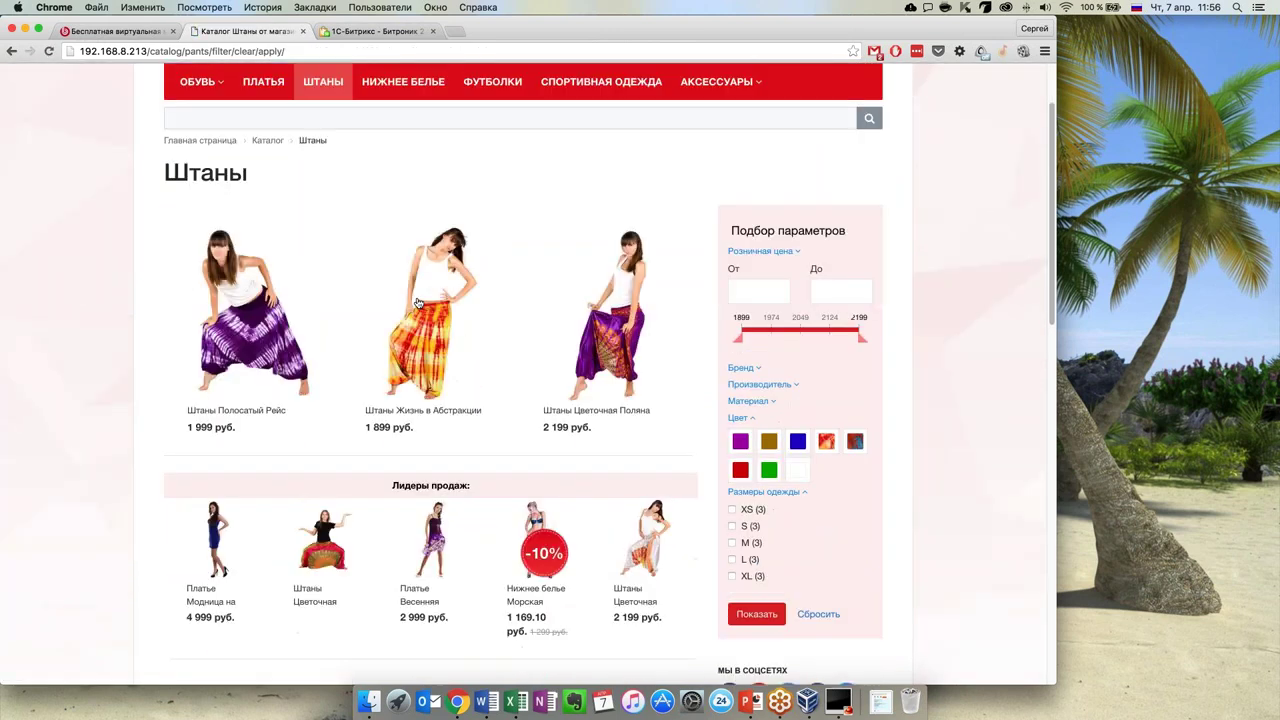
pyautogui.scroll(-4, 413, 323)
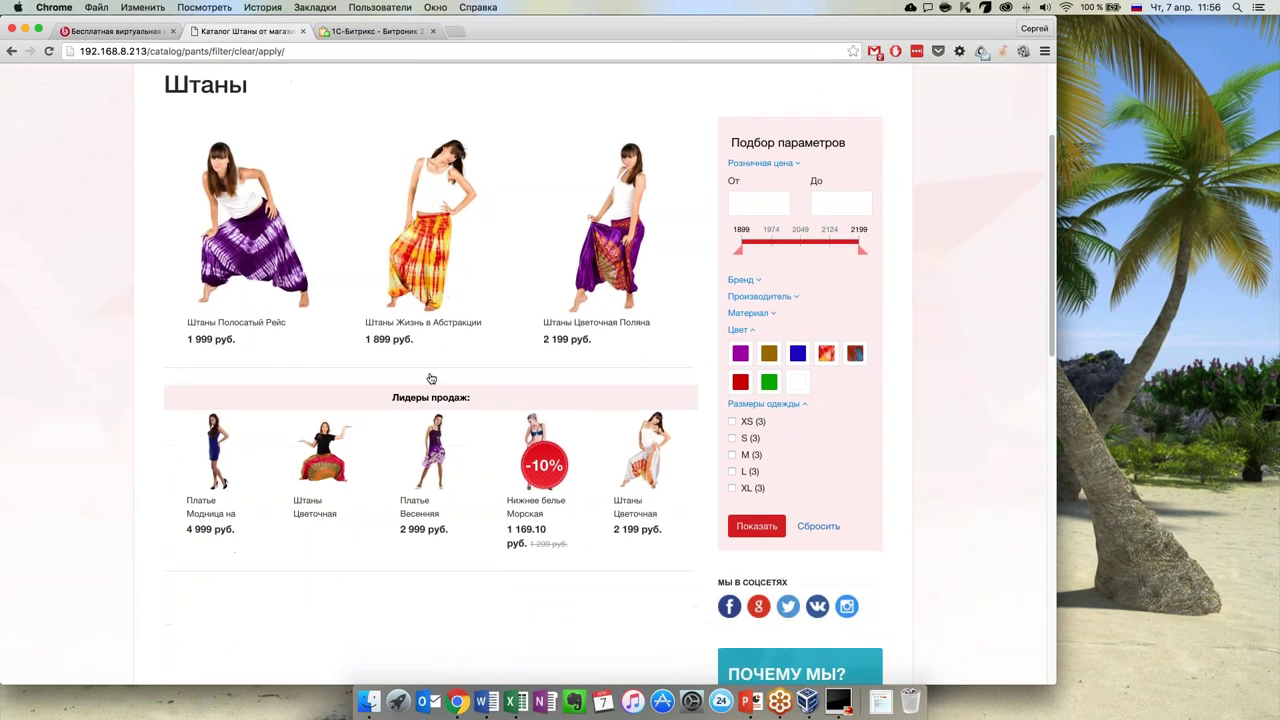
pyautogui.scroll(-3, 451, 457)
pyautogui.scroll(8, 451, 457)
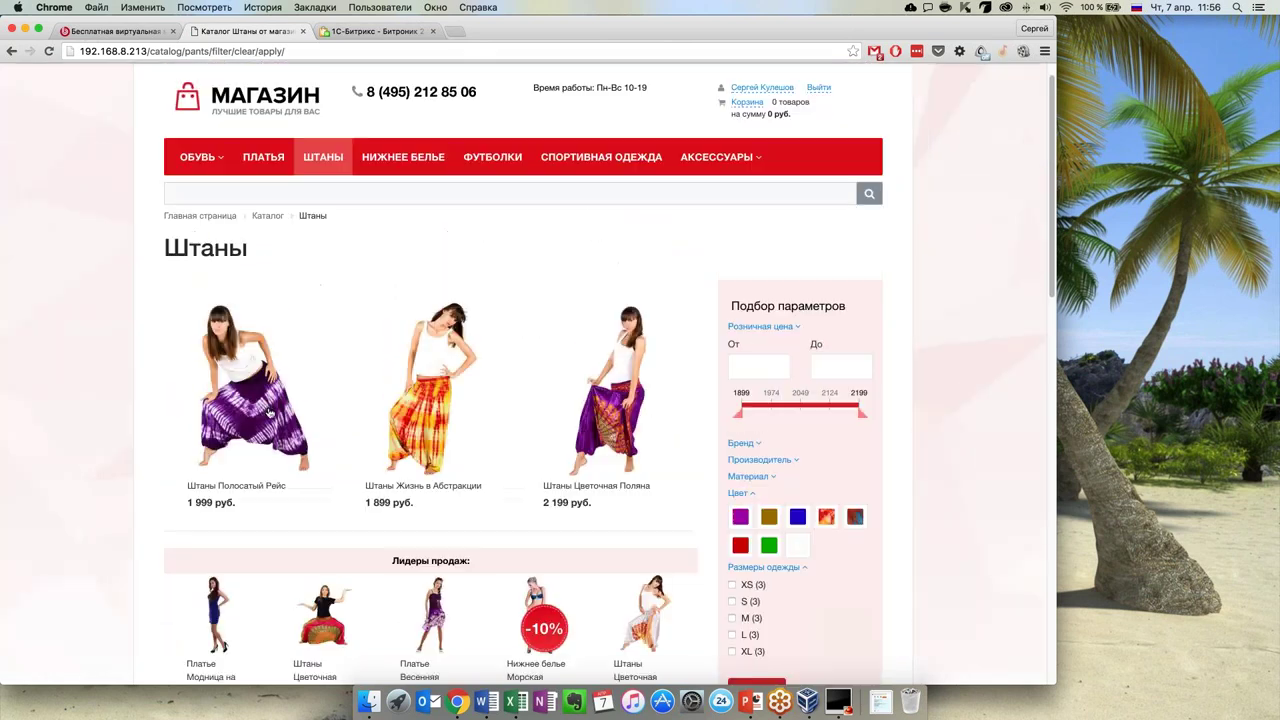
pyautogui.moveTo(268, 410)
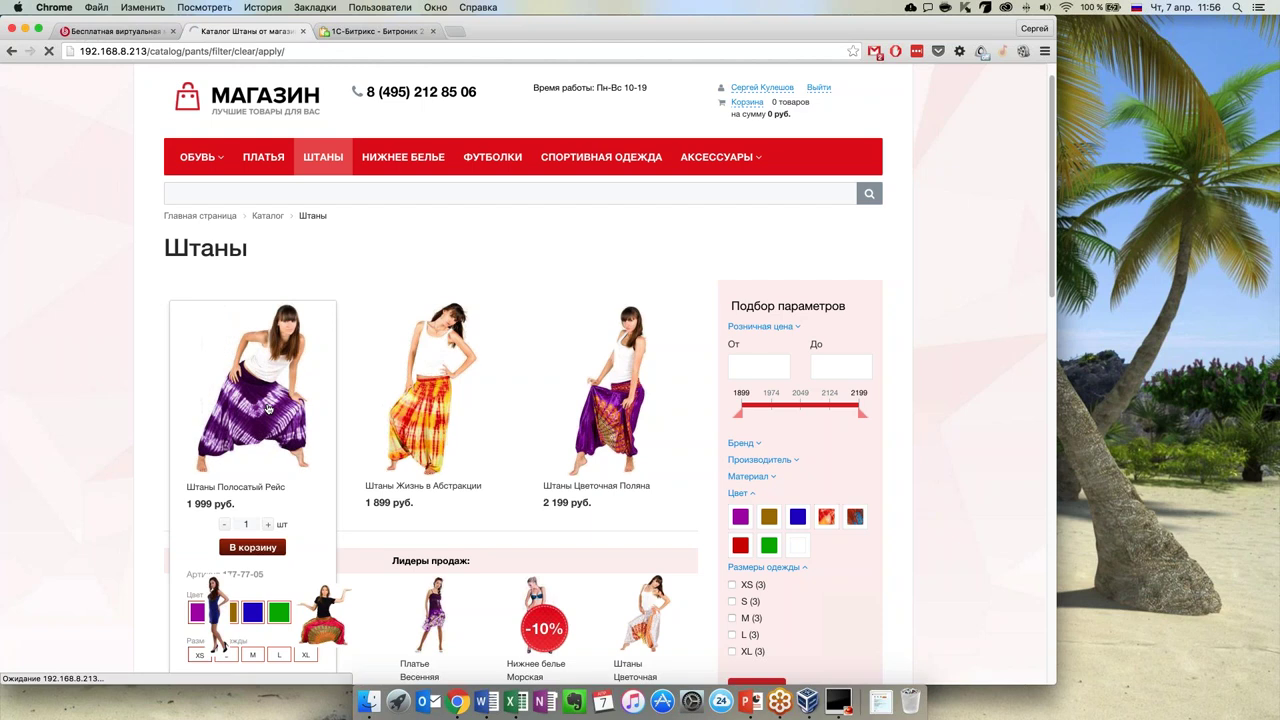
pyautogui.scroll(-2, 268, 410)
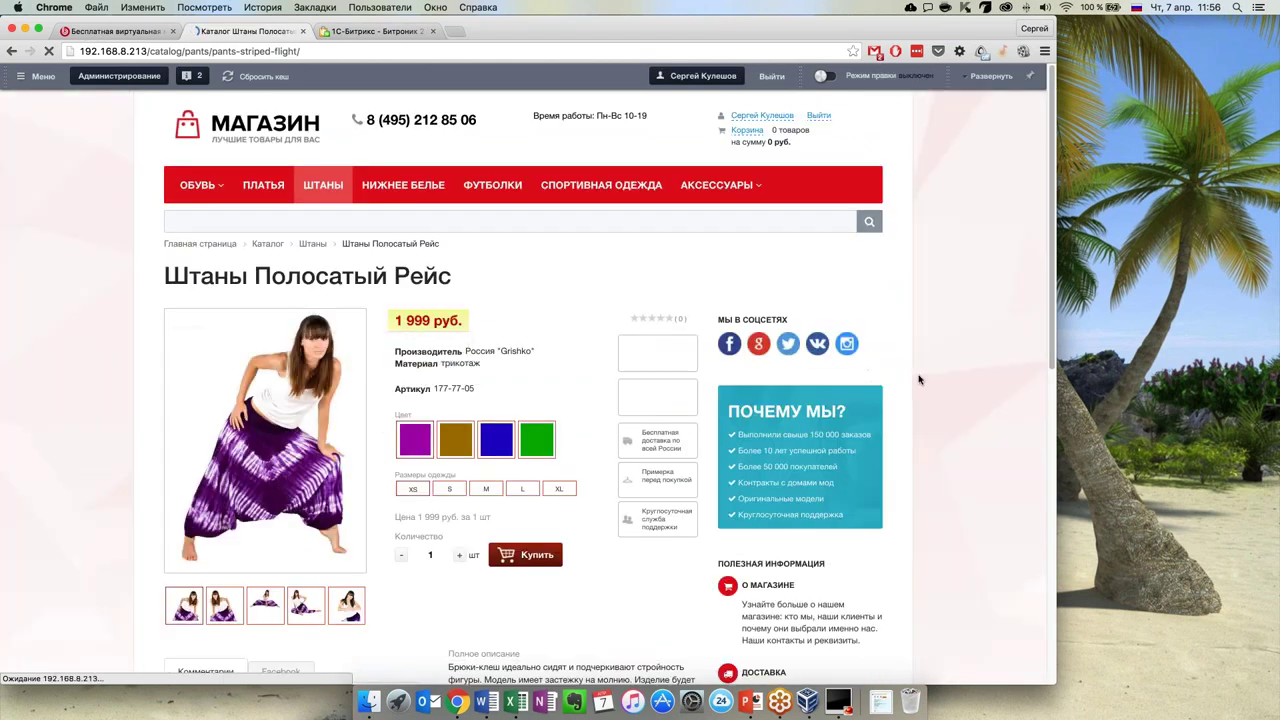
# Browse the product photos: second photo, sitting pose, and standing hands-together view
pyautogui.scroll(-2, 929, 379)
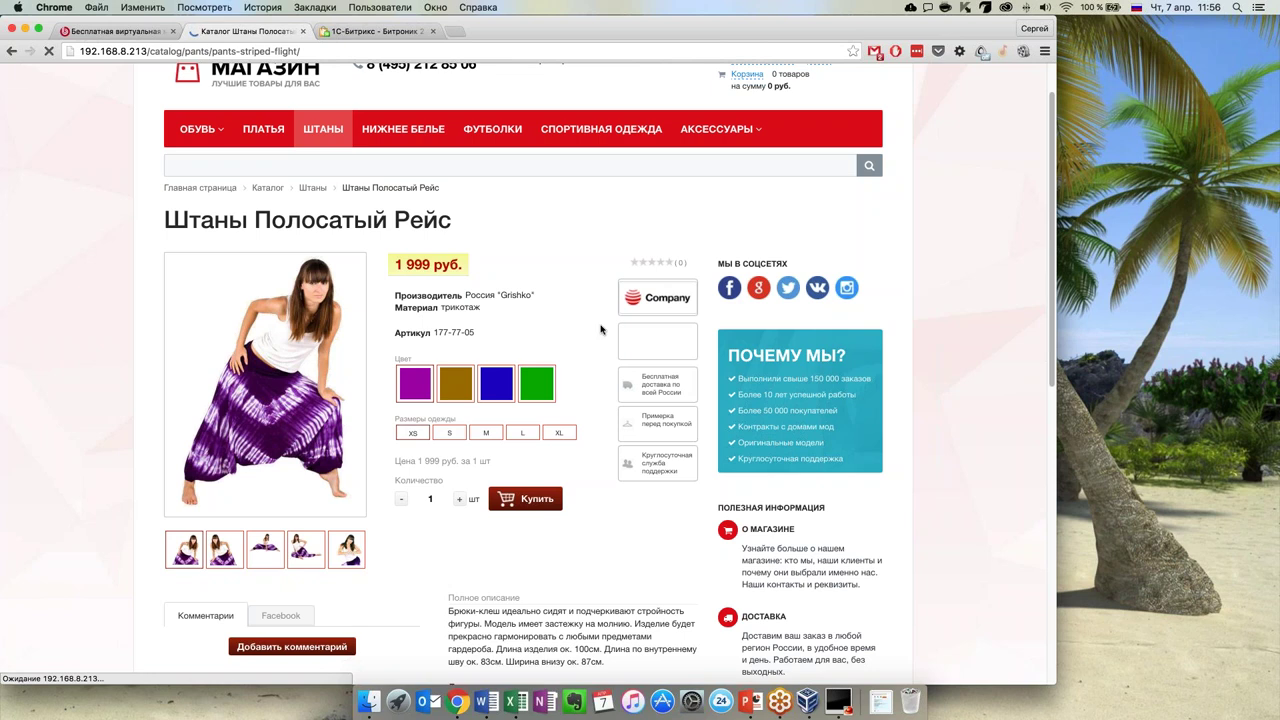
pyautogui.scroll(-1, 598, 330)
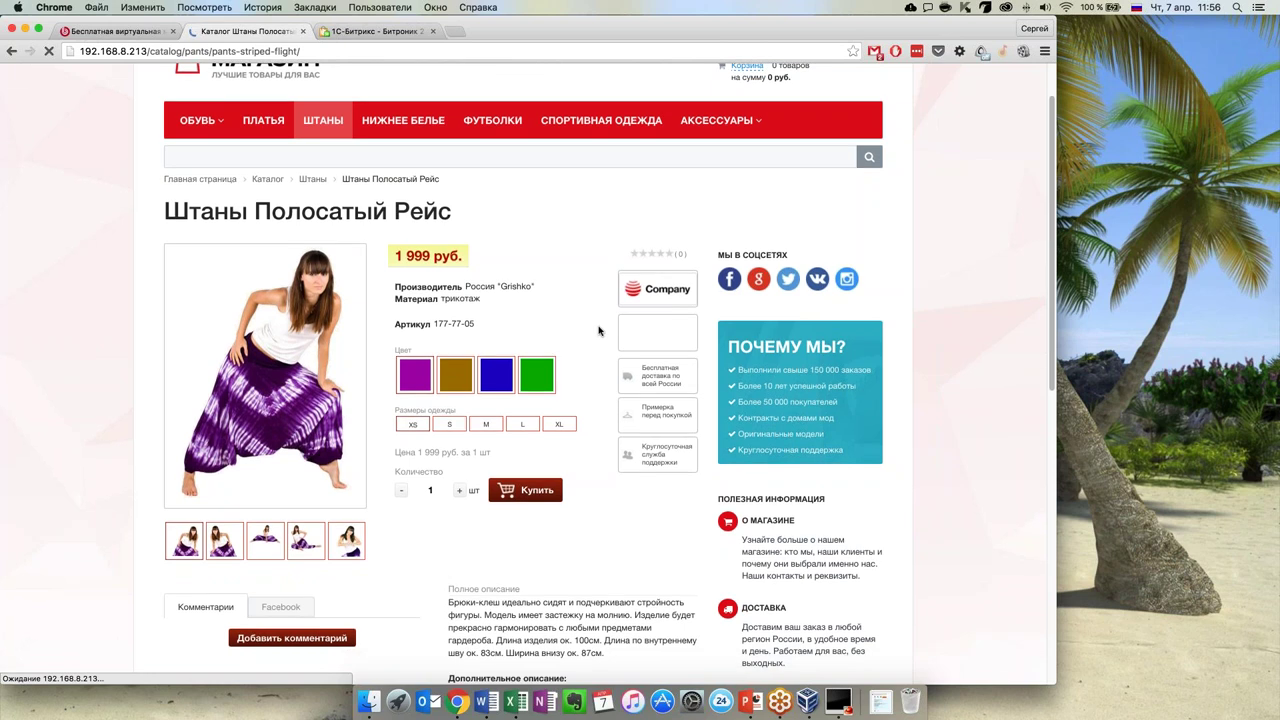
pyautogui.scroll(-2, 208, 377)
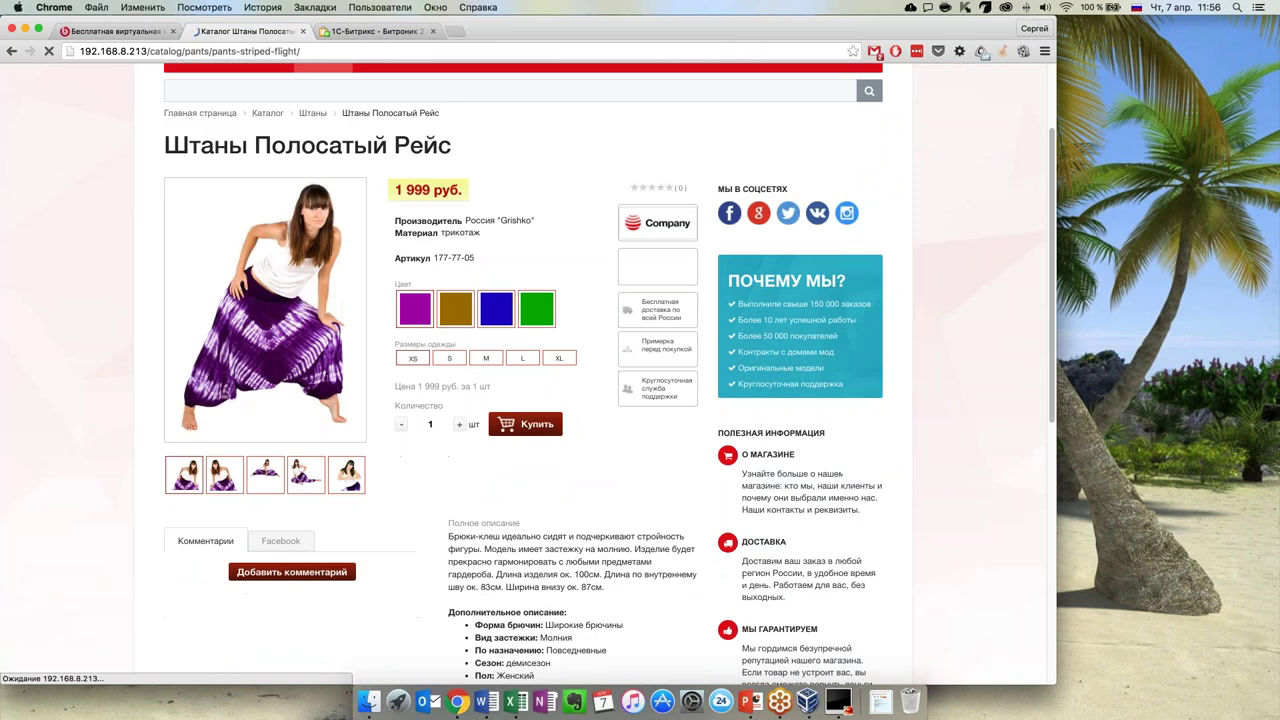
pyautogui.click(230, 472)
pyautogui.click(301, 479)
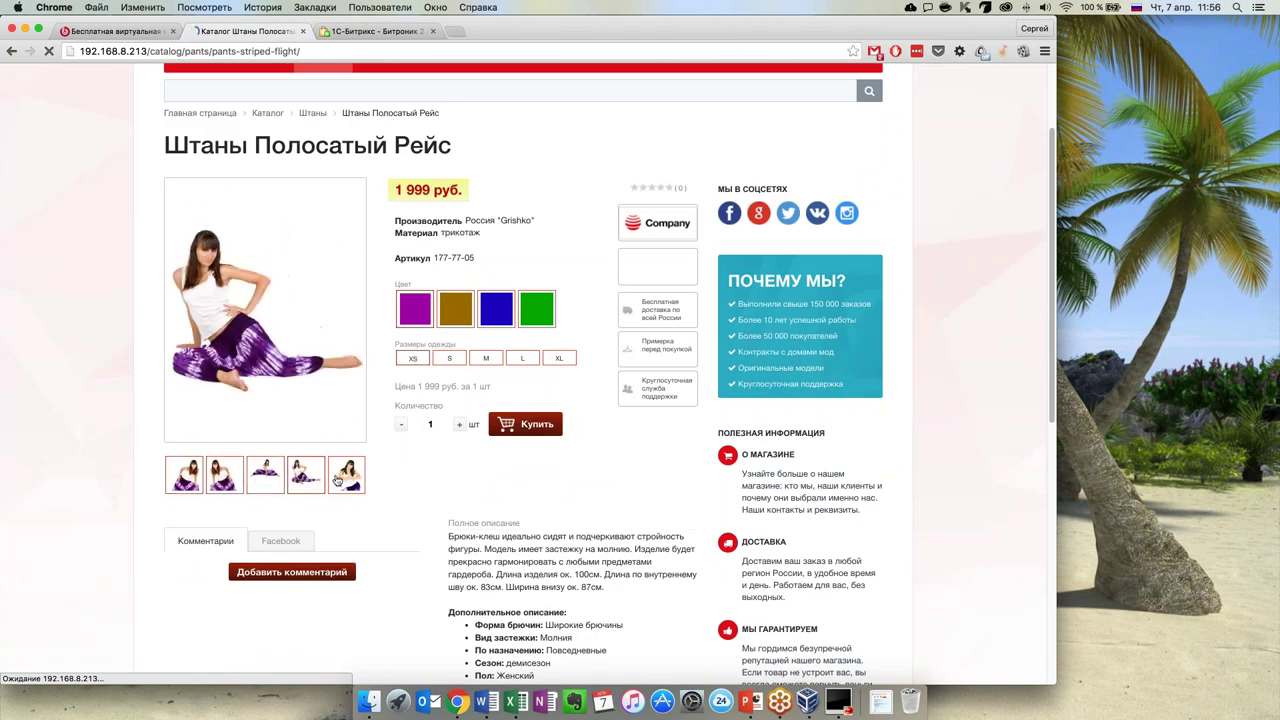
pyautogui.click(228, 483)
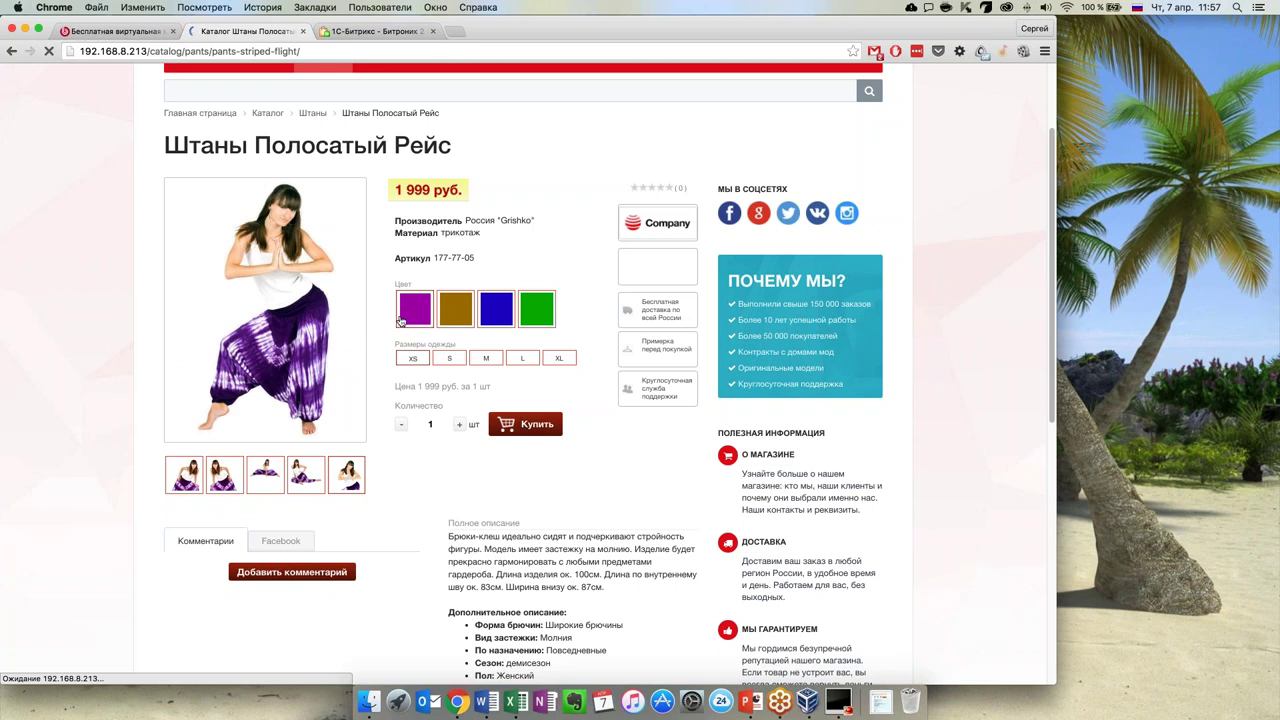
# Try the brown, blue and green colour variants and choose size M
pyautogui.click(453, 318)
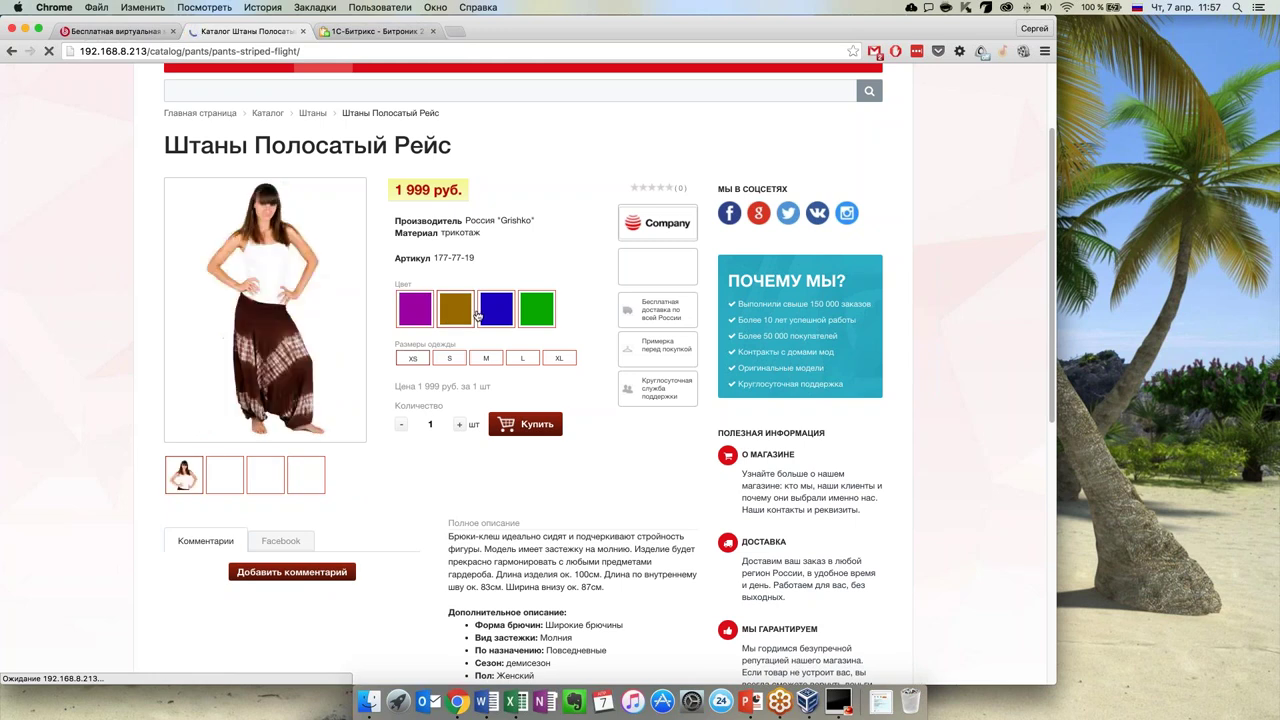
pyautogui.click(510, 314)
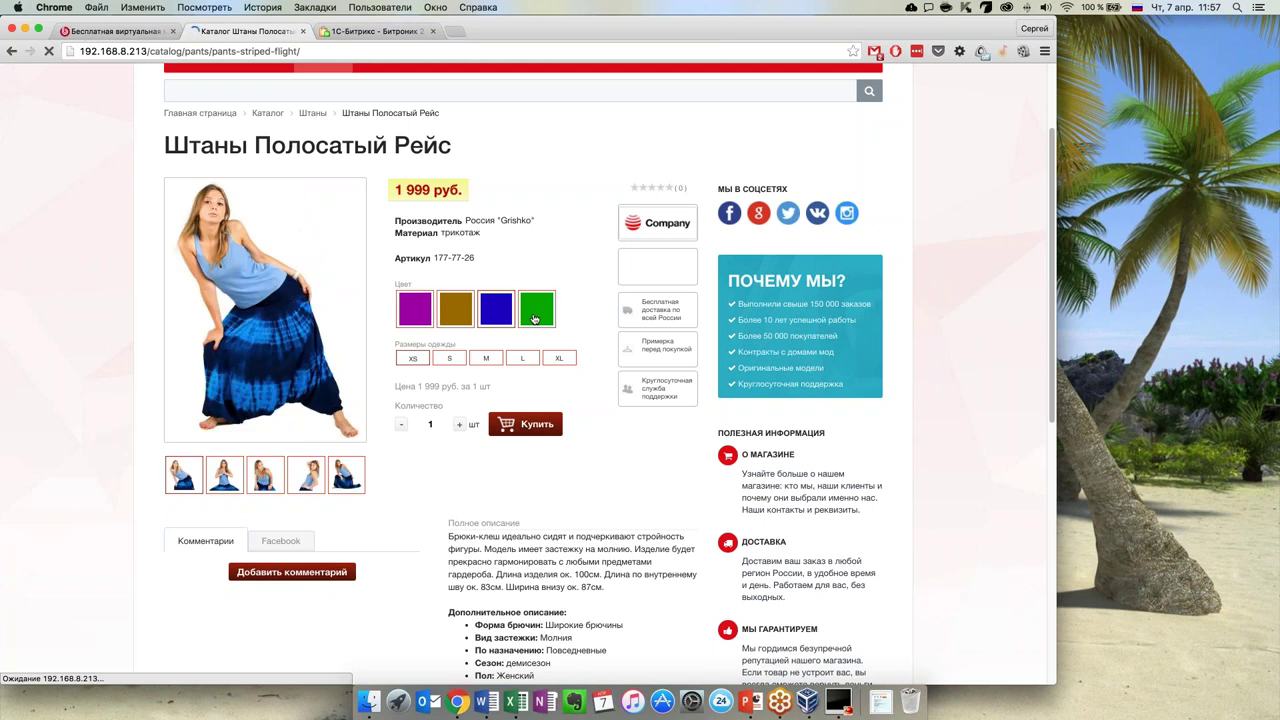
pyautogui.click(534, 318)
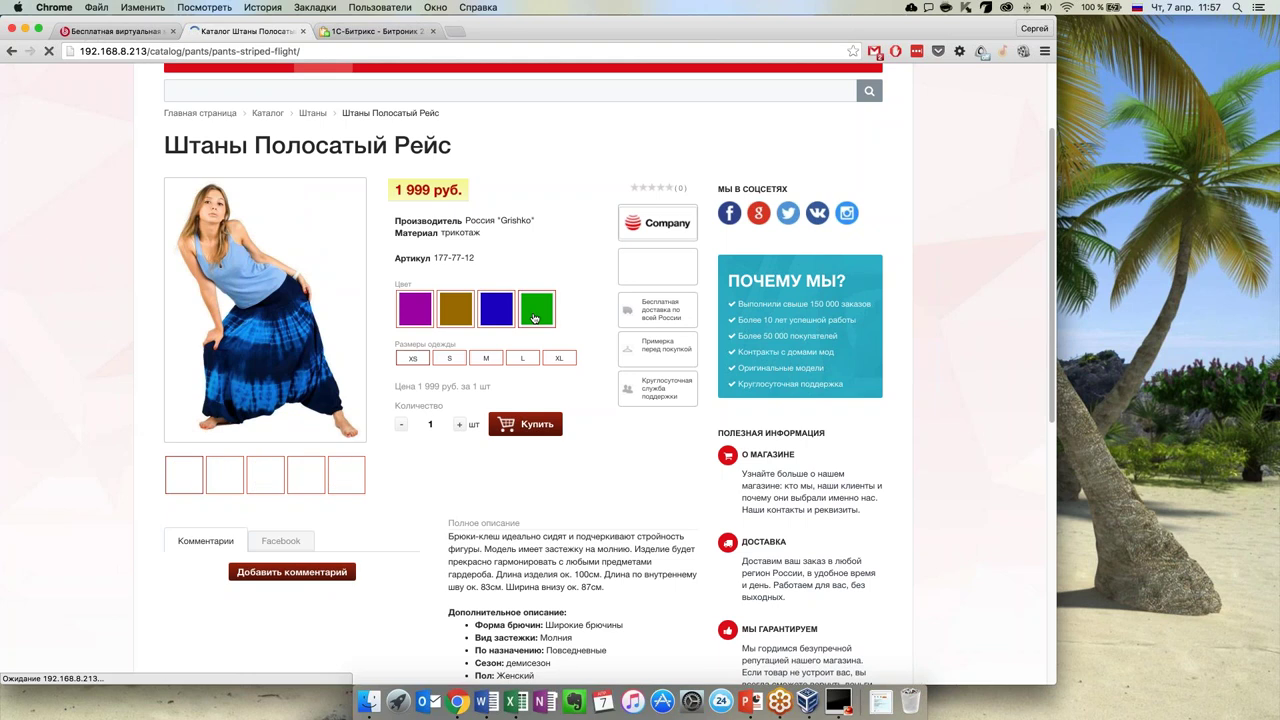
pyautogui.click(486, 357)
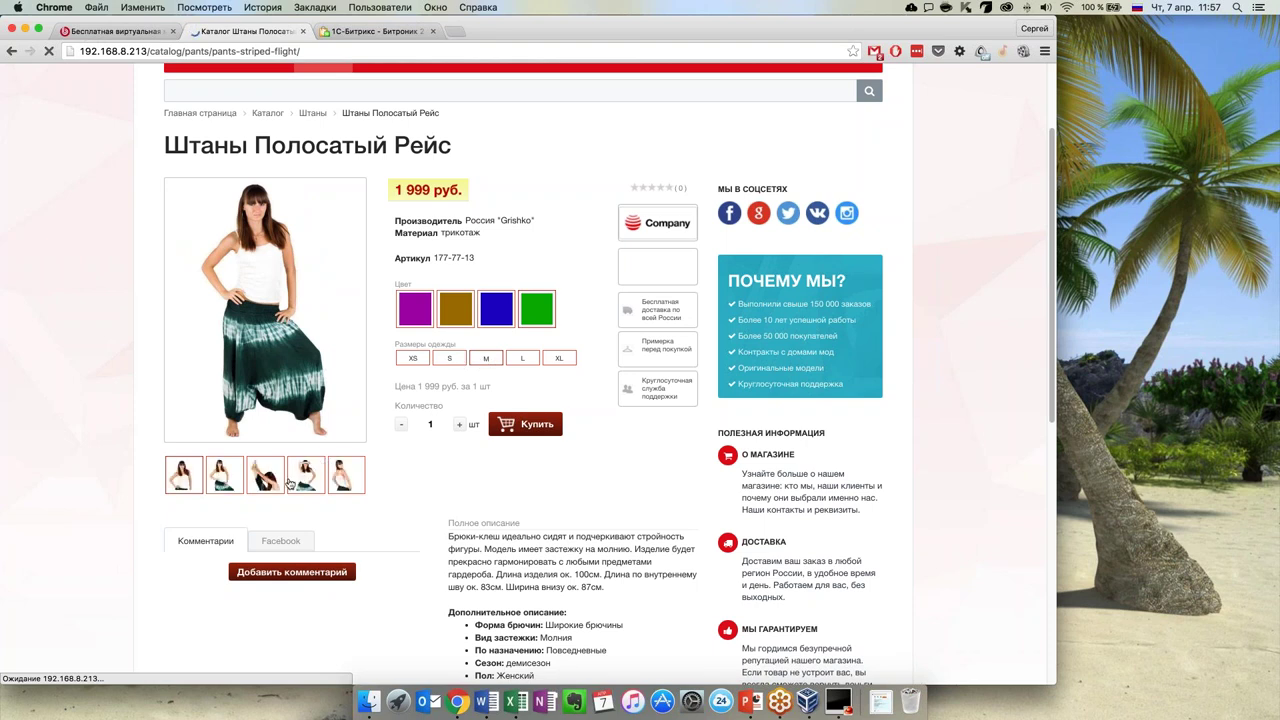
# View the arms-raised, back and hands-on-hips photos of the pants
pyautogui.click(305, 477)
pyautogui.click(241, 479)
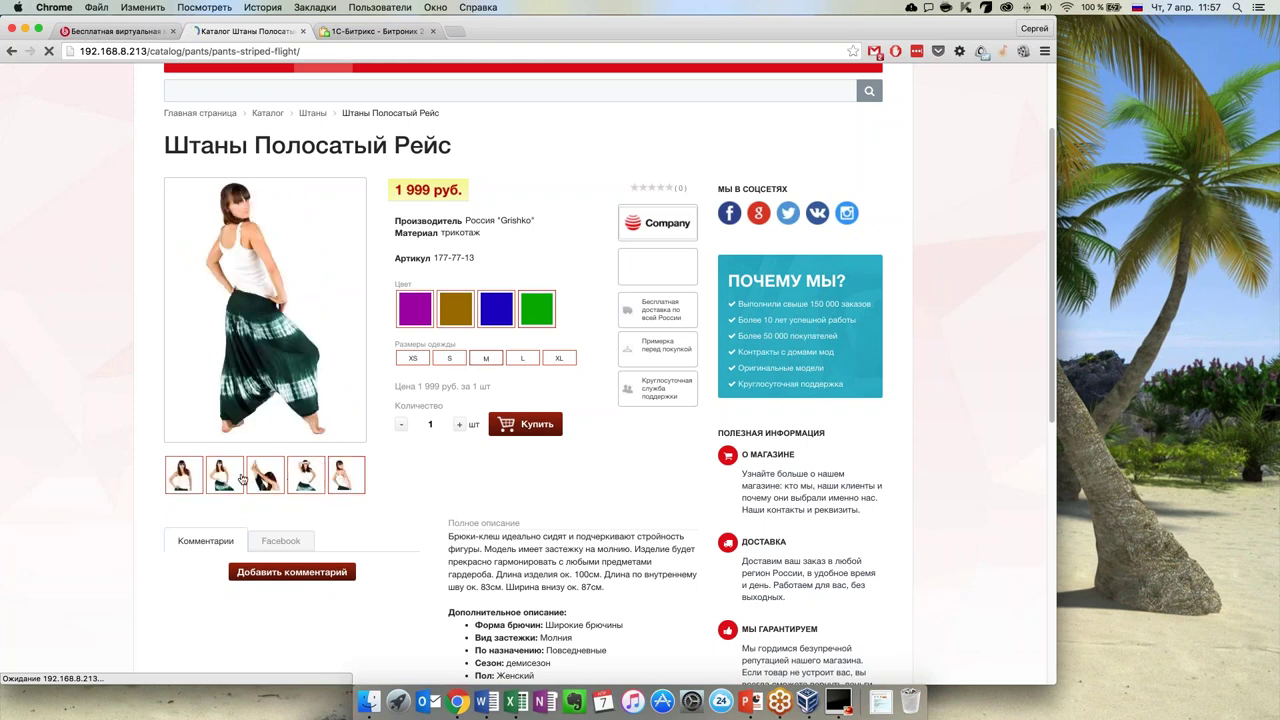
pyautogui.click(238, 480)
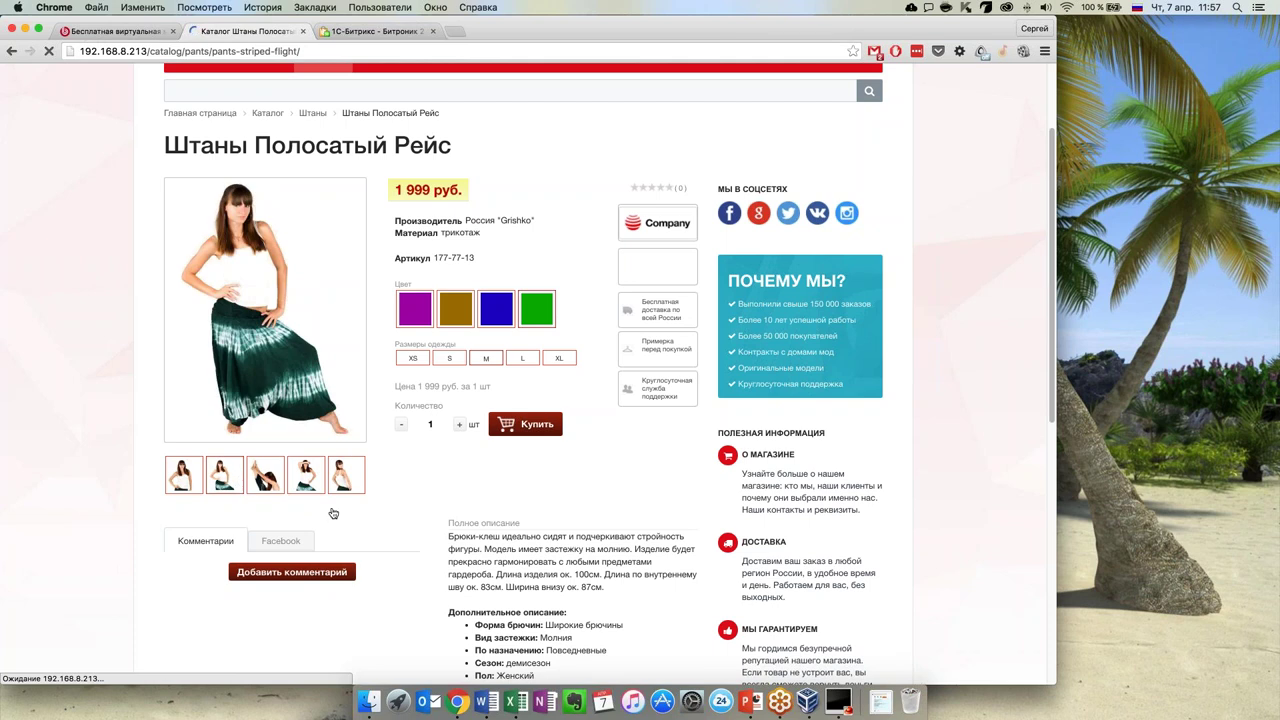
# Switch to the variant with article 177-77-20 and scroll down to its description
pyautogui.scroll(-2, 334, 514)
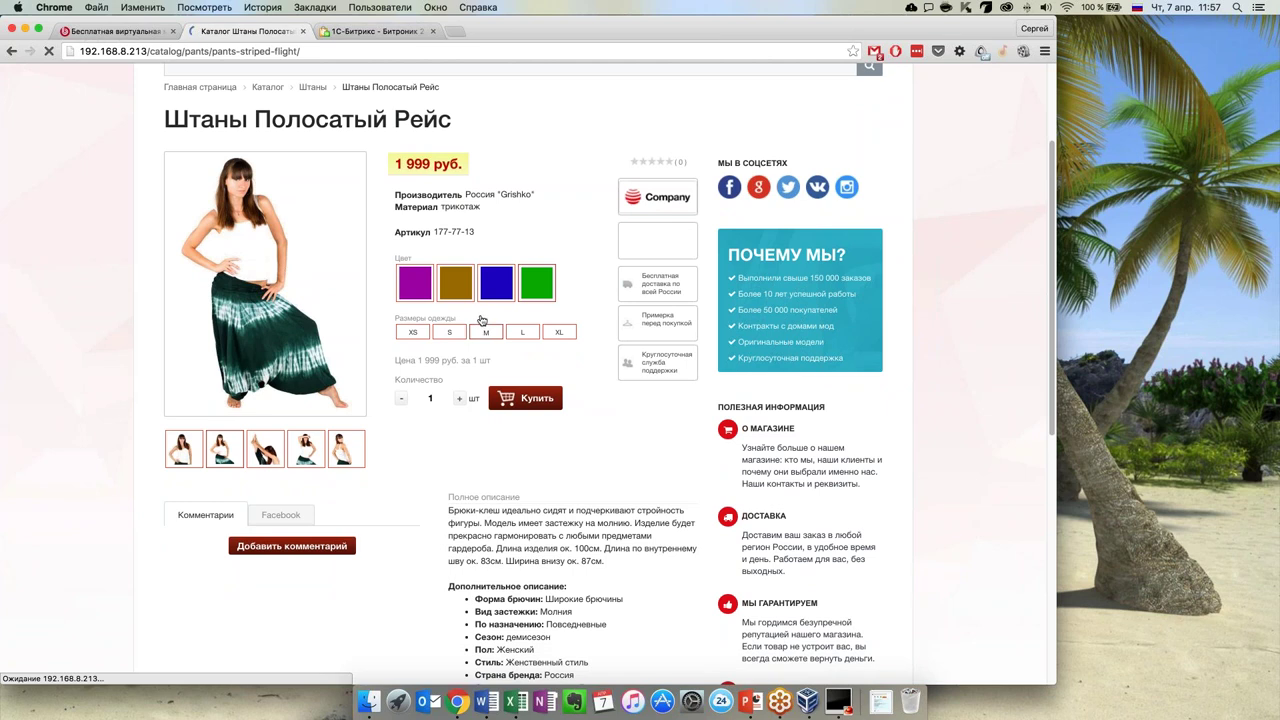
pyautogui.click(504, 330)
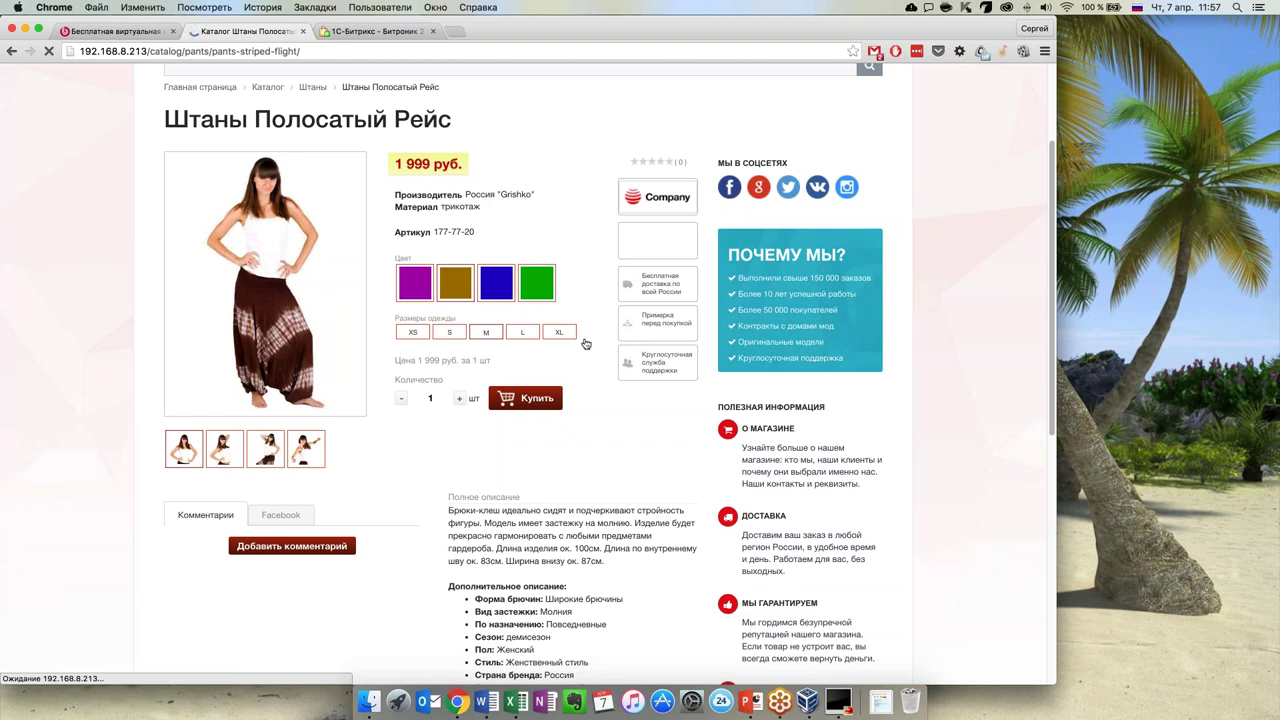
pyautogui.scroll(-1, 610, 350)
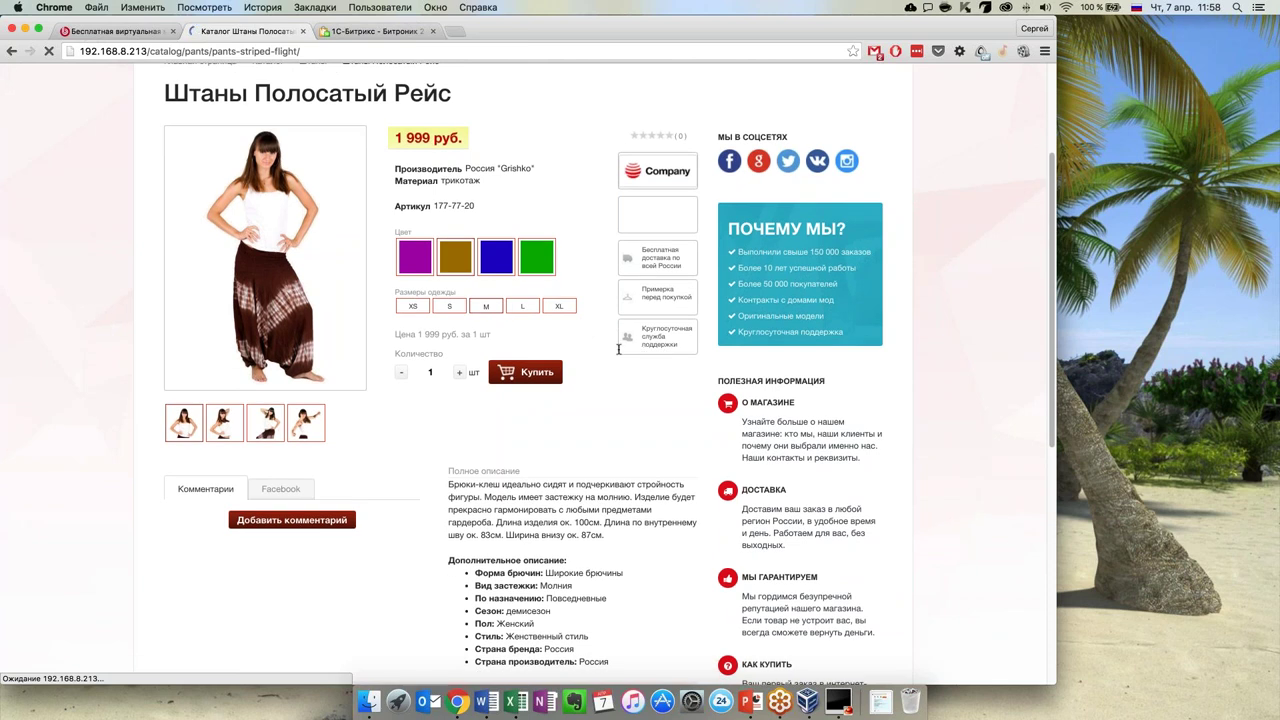
pyautogui.scroll(-2, 597, 352)
pyautogui.scroll(-2, 597, 352)
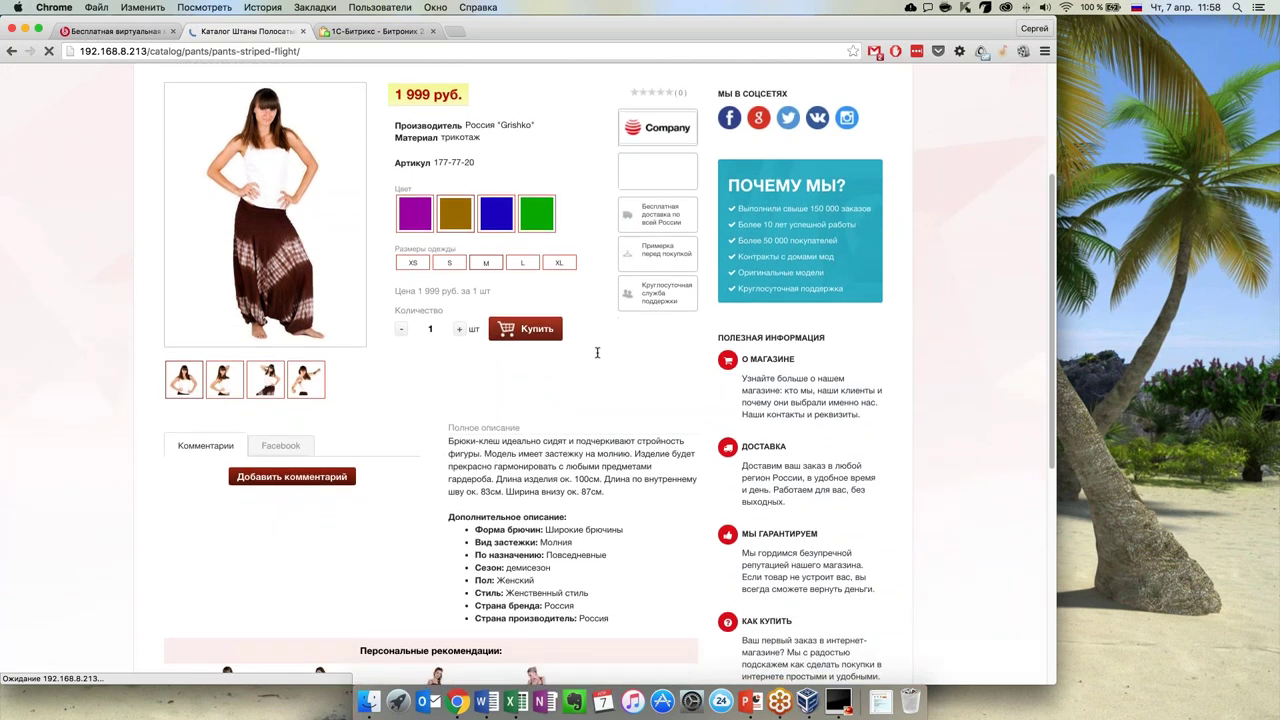
pyautogui.scroll(-2, 597, 366)
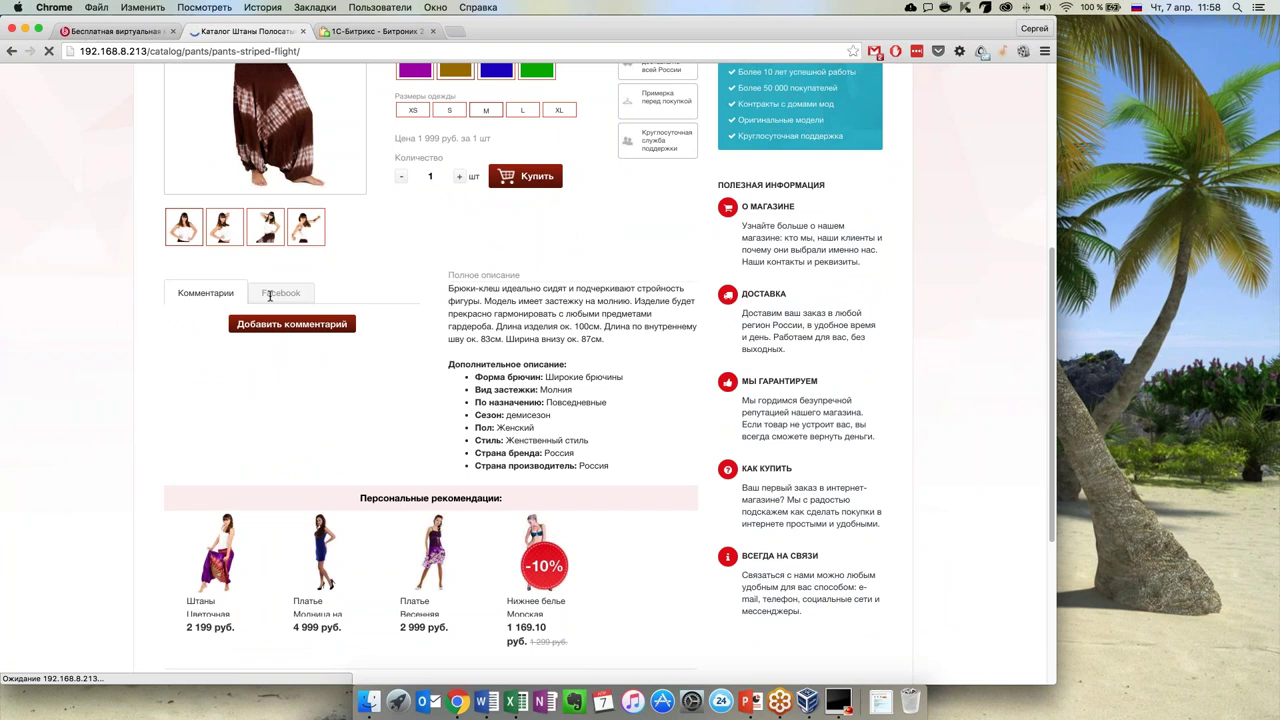
# Show the Facebook section in place of the product comments
pyautogui.click(266, 293)
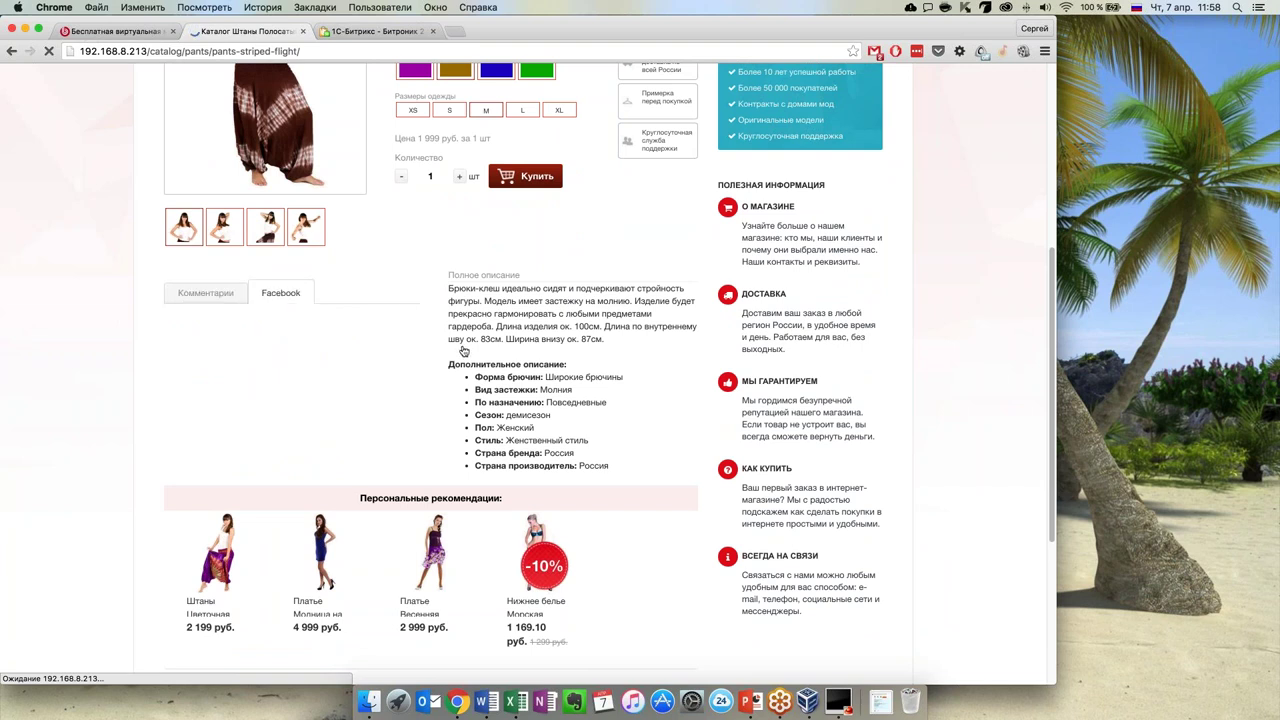
pyautogui.scroll(-1, 466, 348)
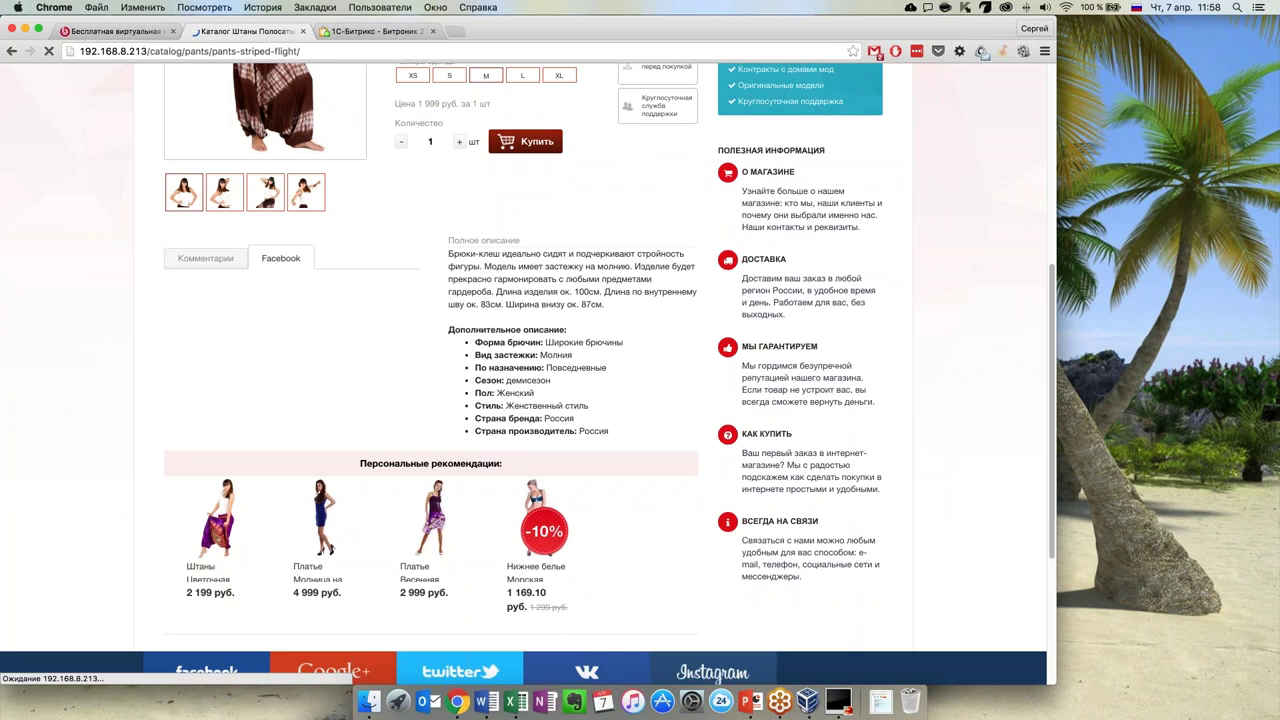
pyautogui.scroll(-3, 528, 360)
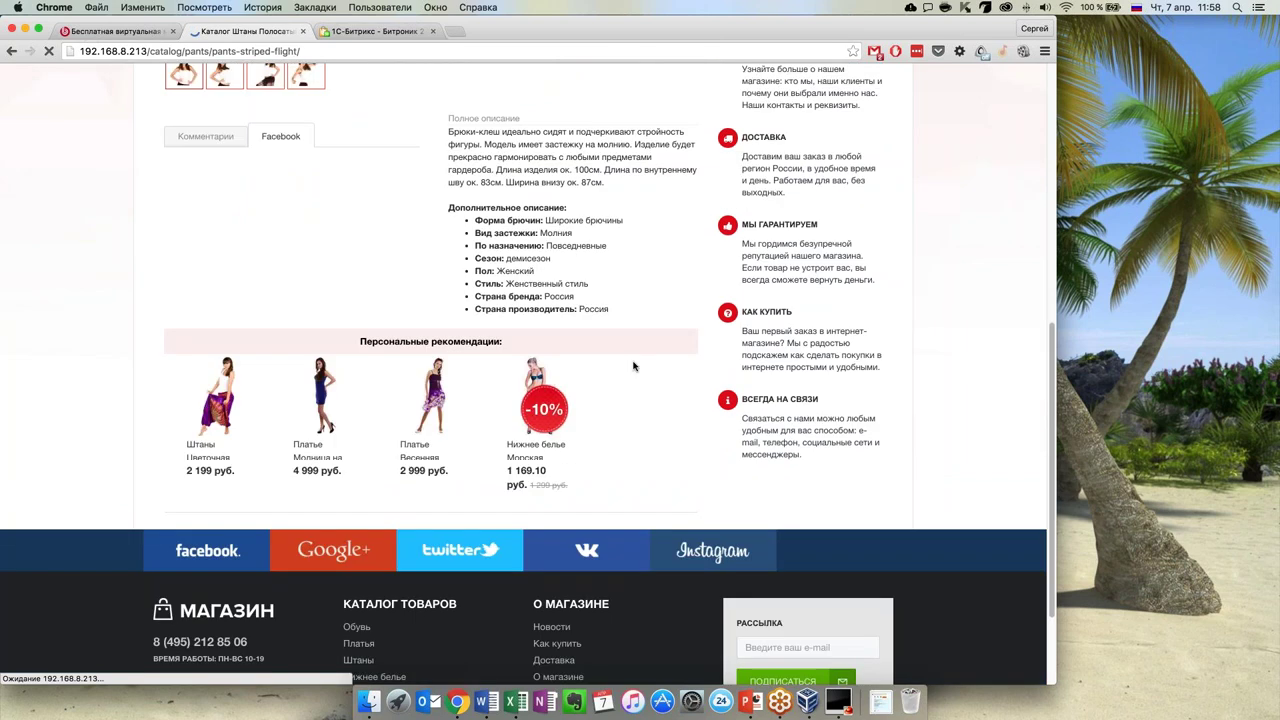
pyautogui.scroll(1, 633, 366)
pyautogui.scroll(-1, 450, 400)
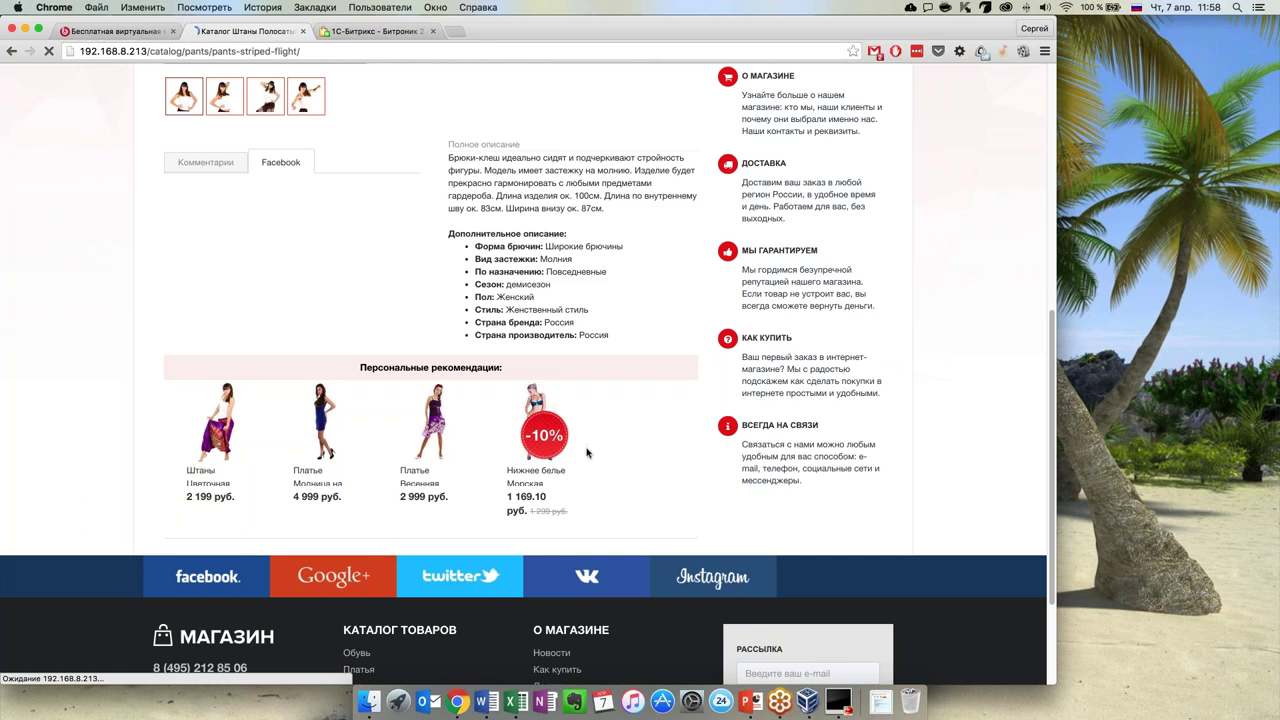
# Scroll through the rest of the product page and back up to the product
pyautogui.scroll(2, 586, 451)
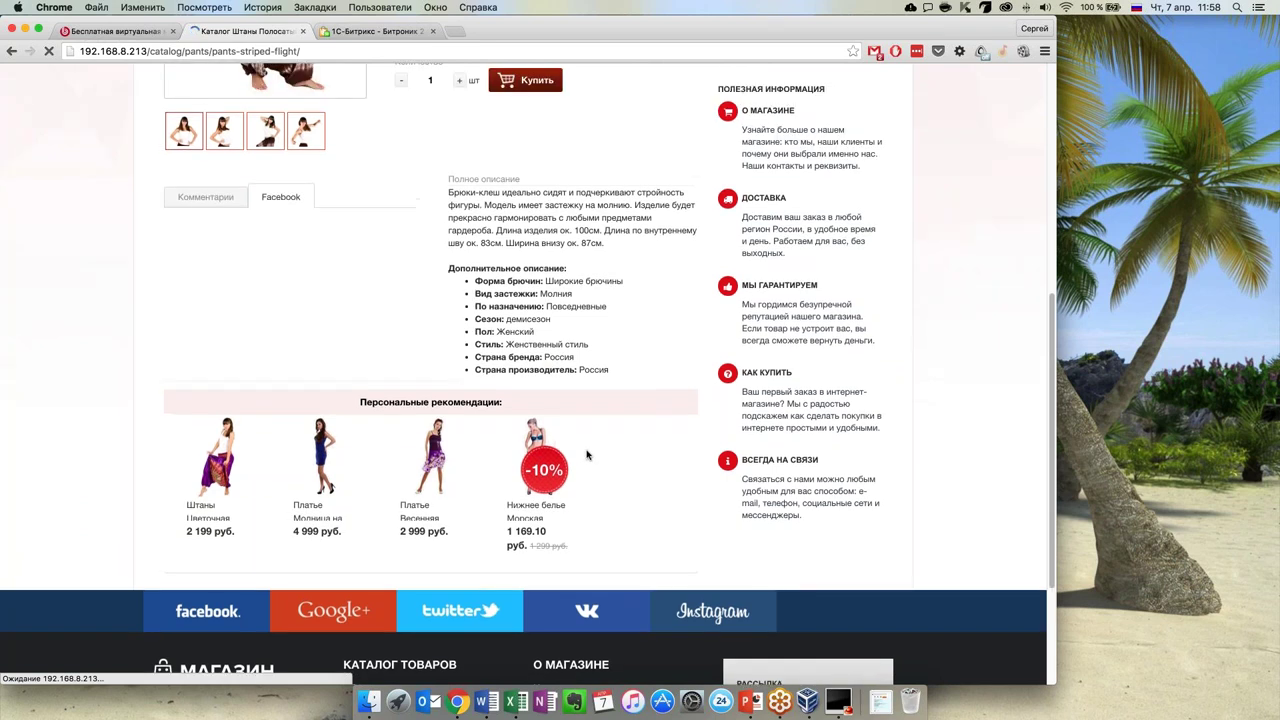
pyautogui.scroll(1, 588, 462)
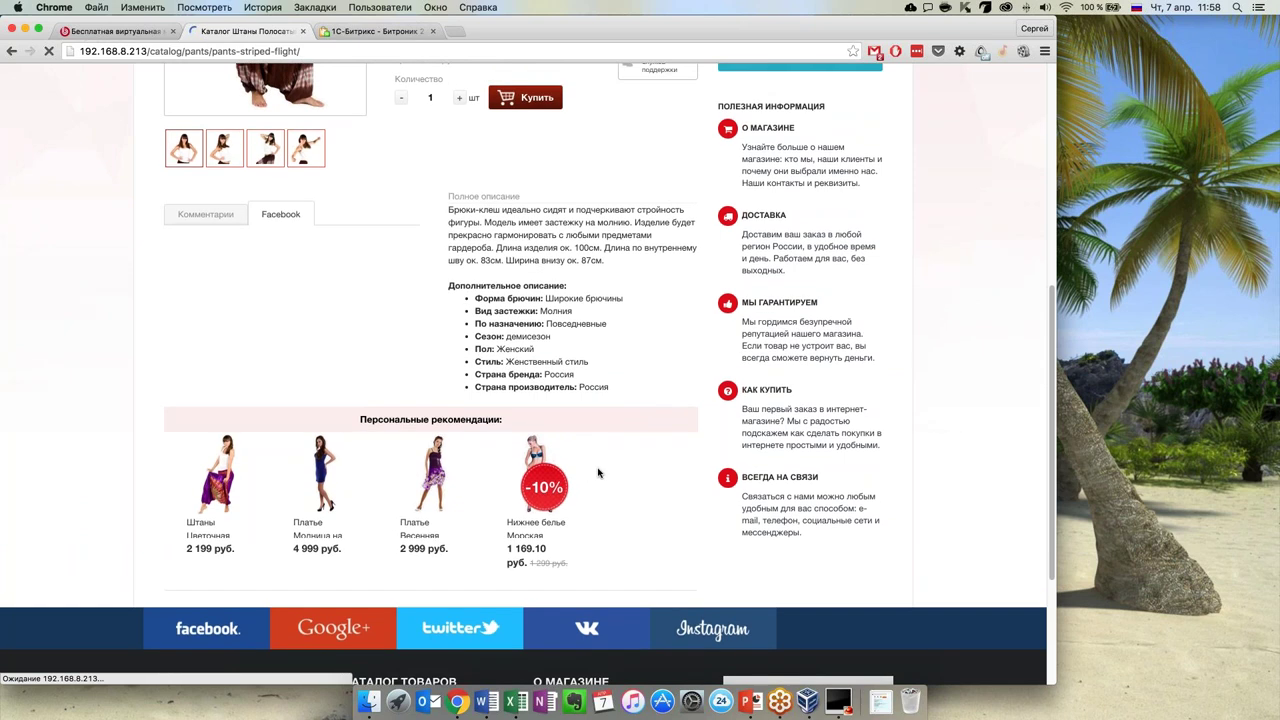
pyautogui.scroll(1, 598, 473)
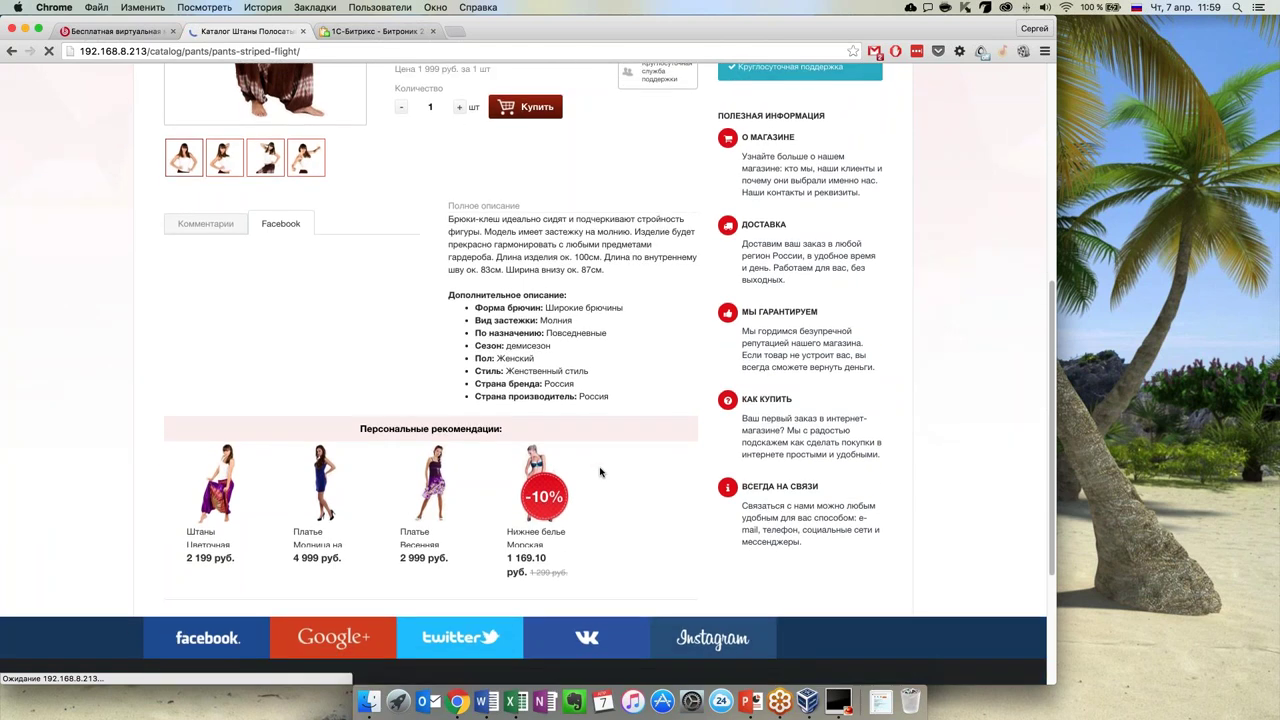
pyautogui.scroll(-3, 600, 472)
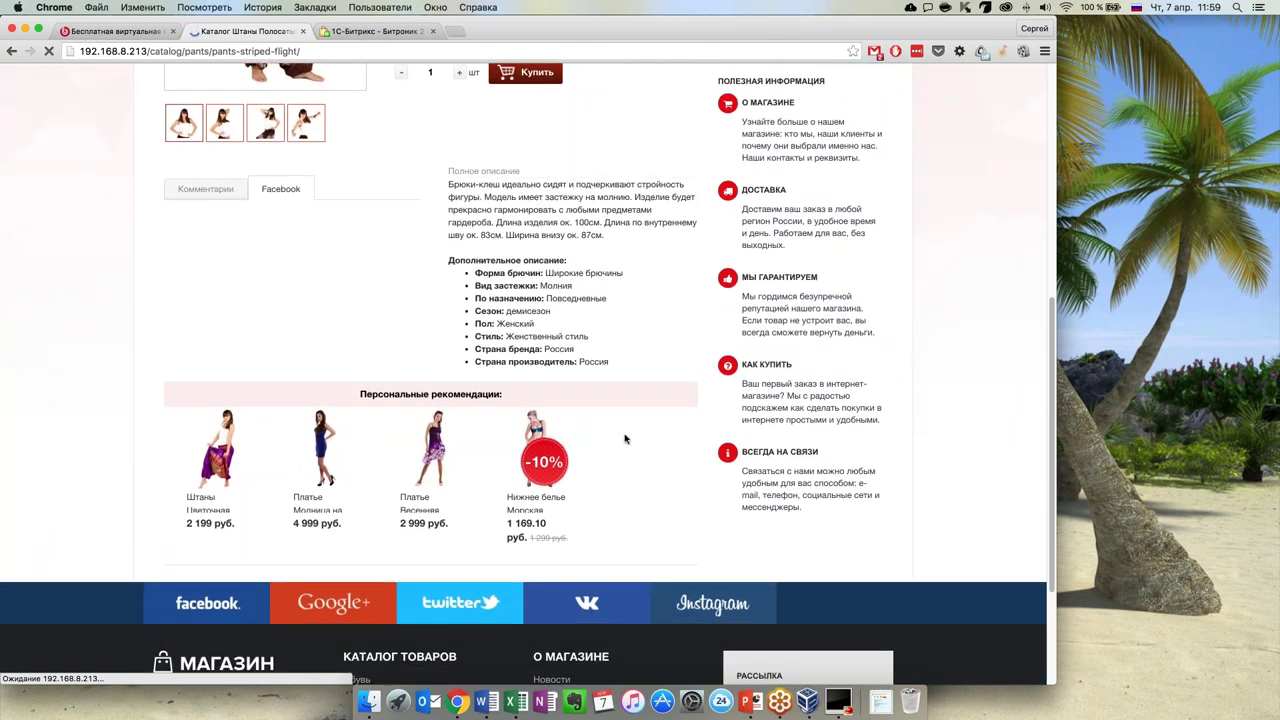
pyautogui.scroll(5, 642, 438)
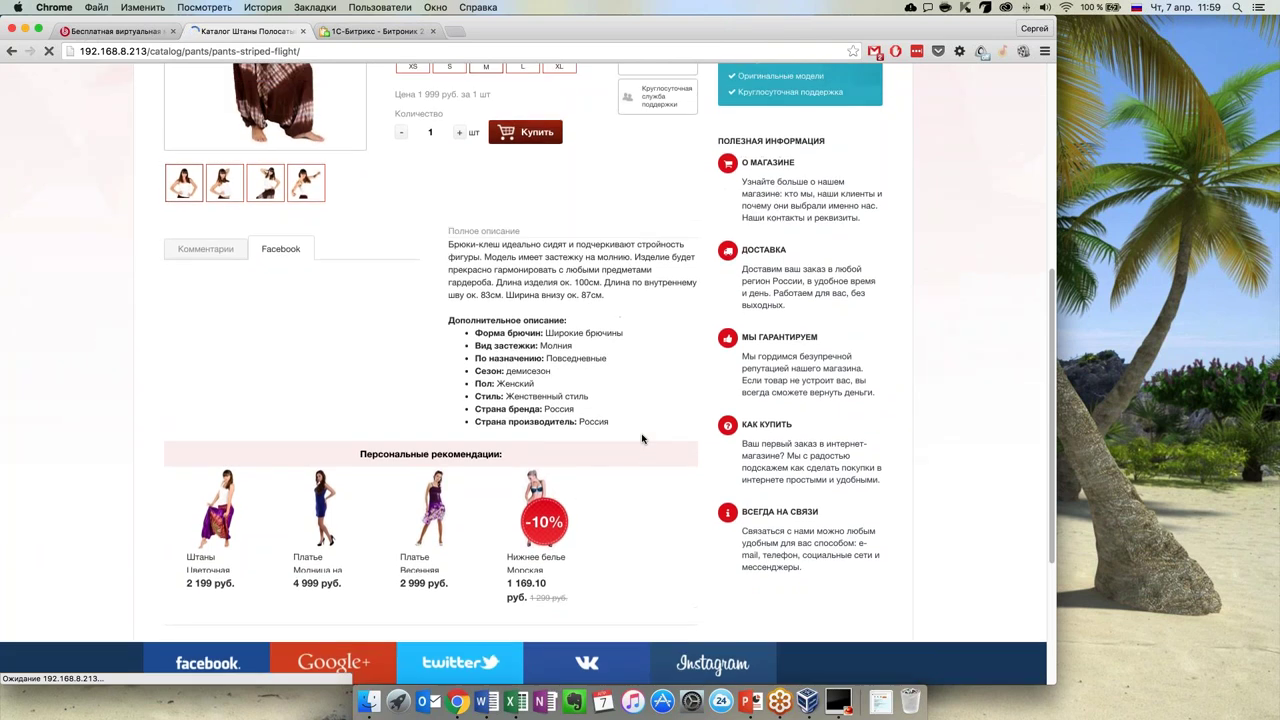
pyautogui.scroll(10, 642, 438)
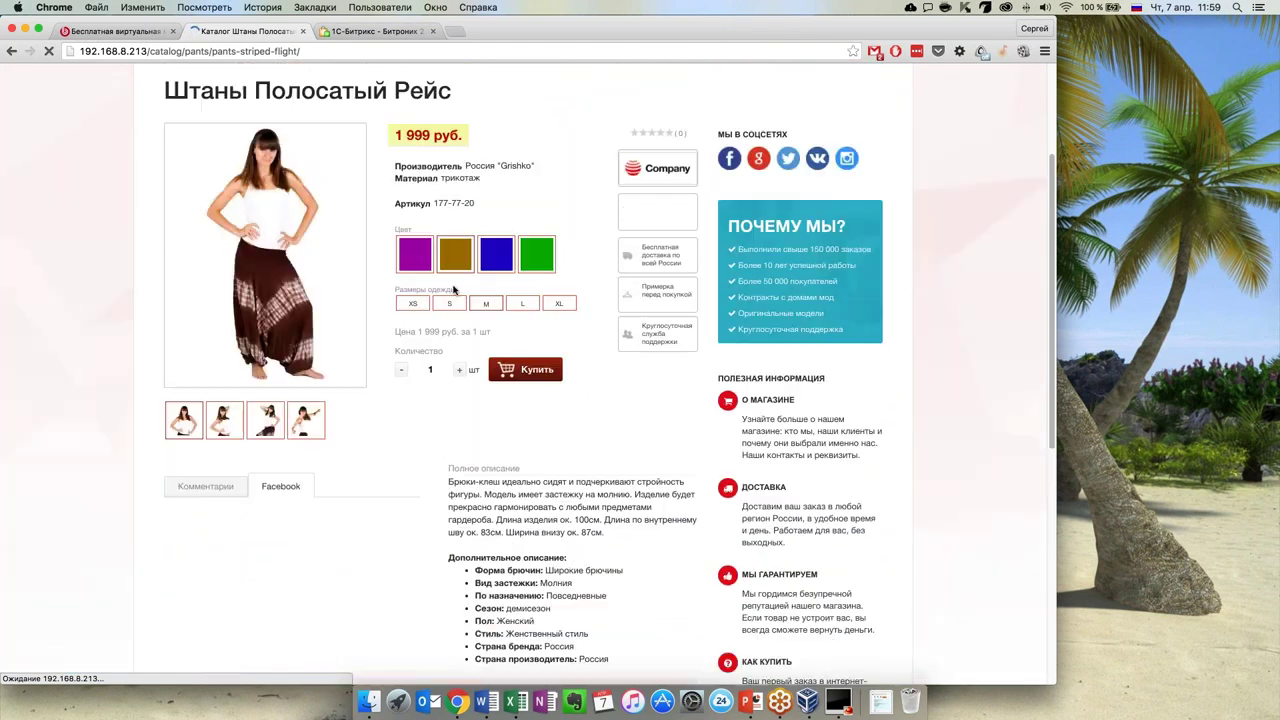
pyautogui.scroll(-10, 400, 380)
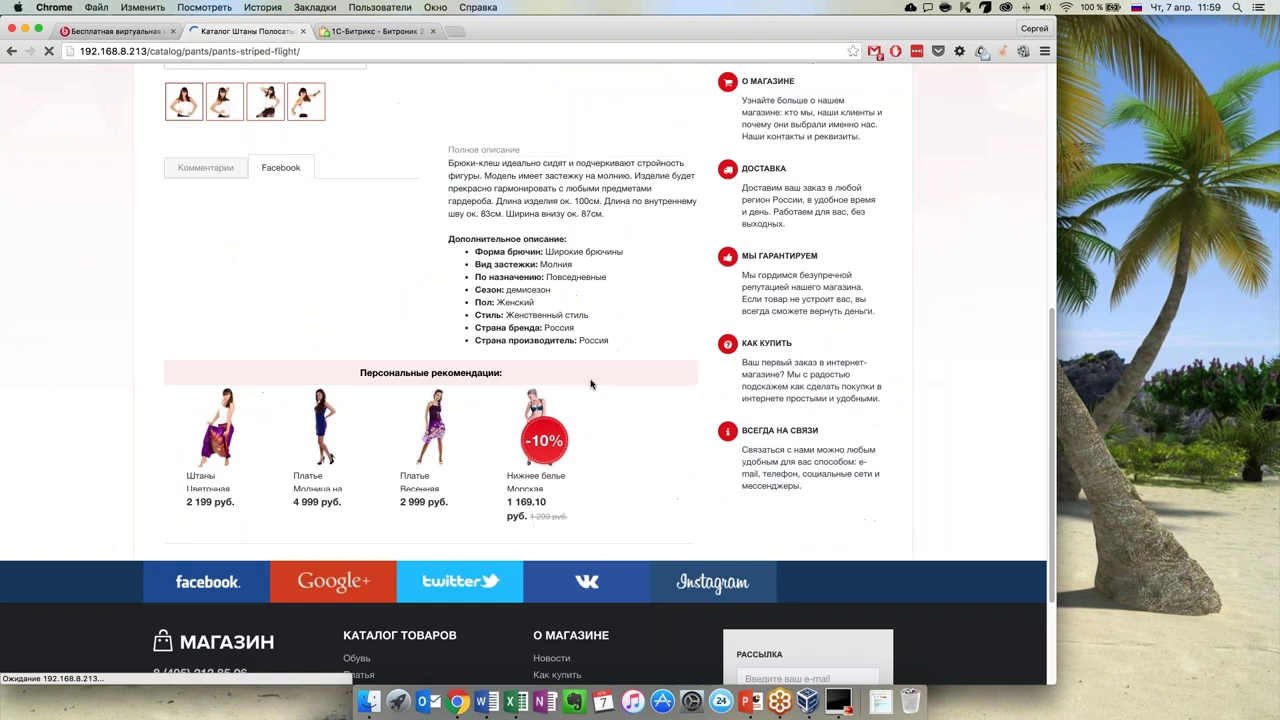
pyautogui.scroll(2, 603, 385)
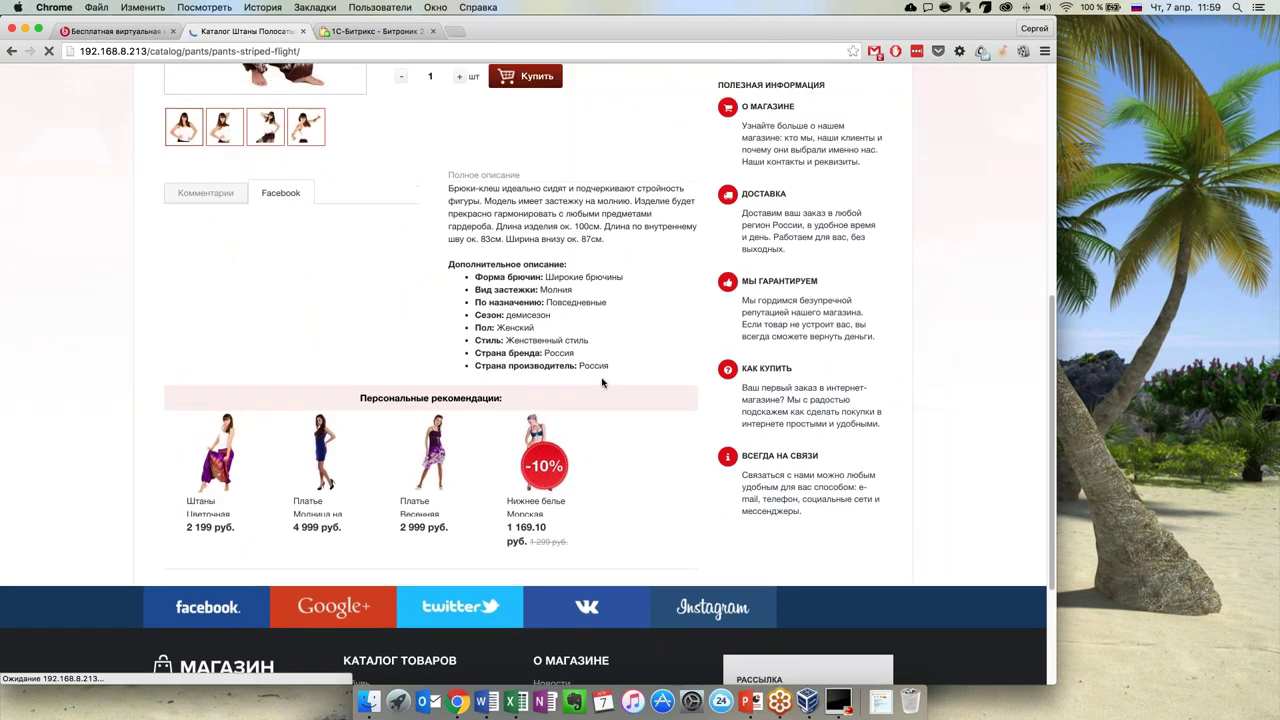
pyautogui.scroll(10, 603, 383)
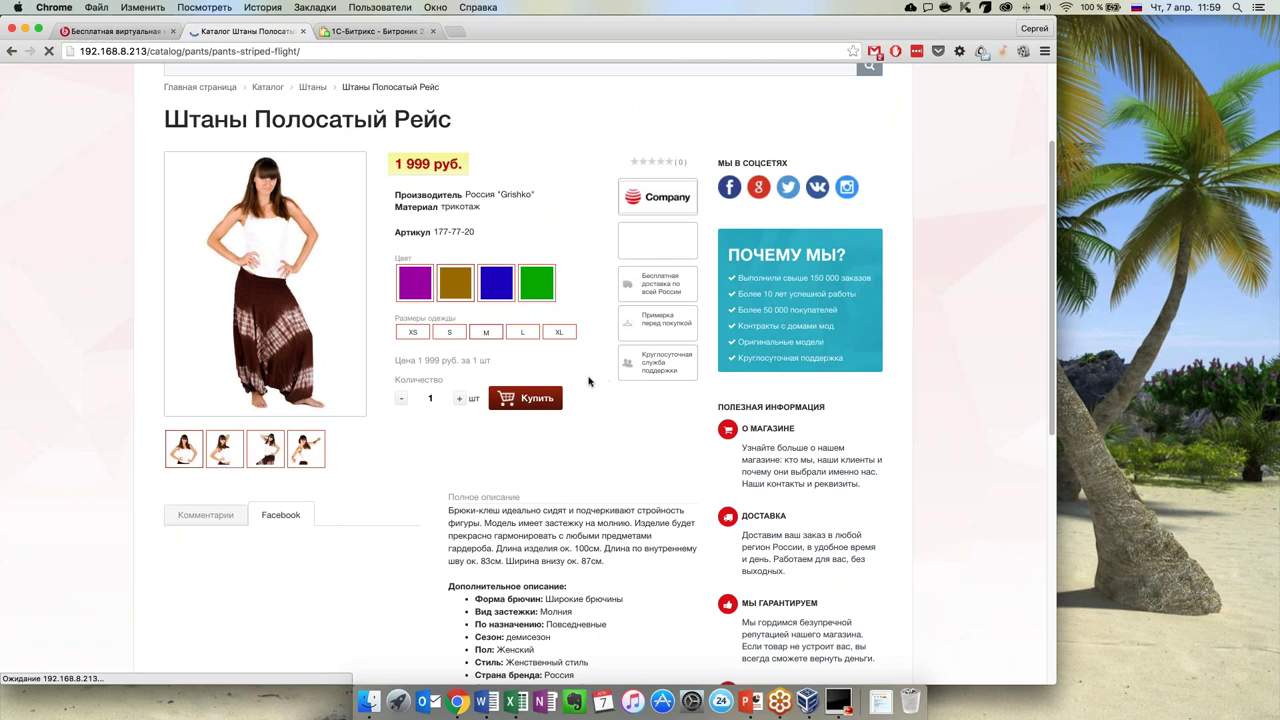
pyautogui.scroll(-1, 624, 430)
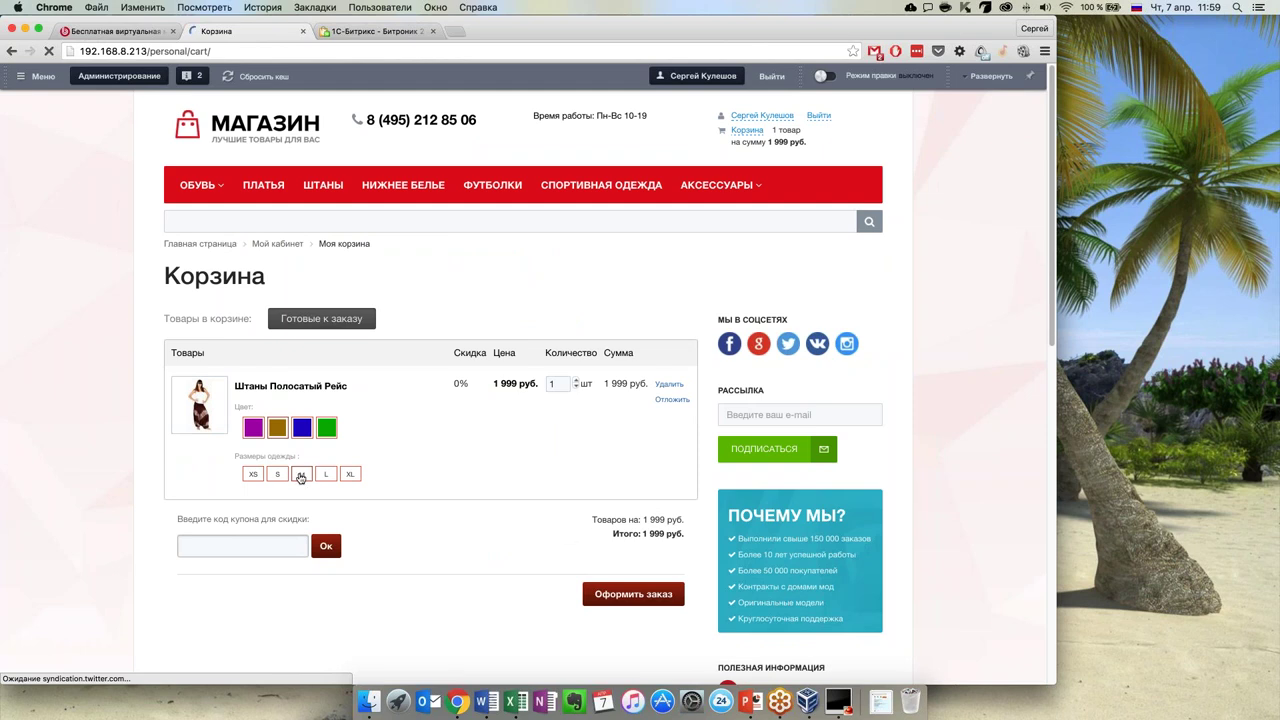
# Proceed from the cart to checkout with 'Оформить заказ'
pyautogui.scroll(-1, 426, 523)
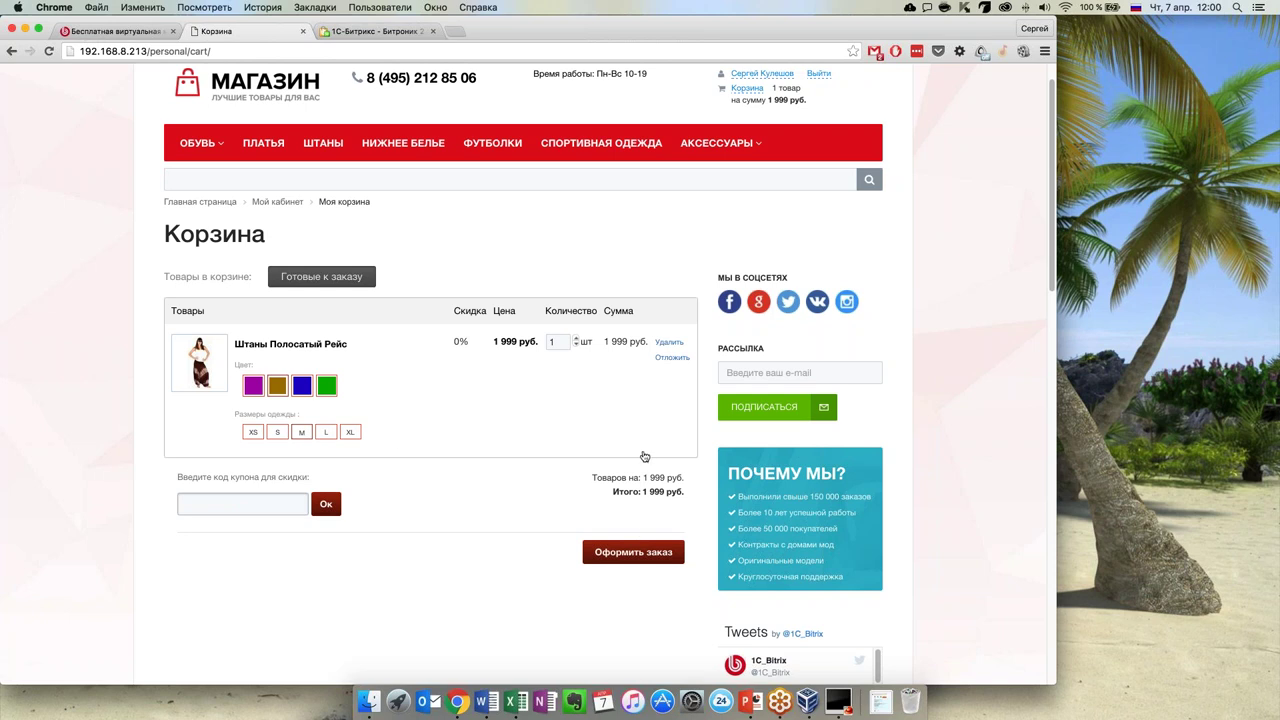
pyautogui.scroll(-3, 642, 452)
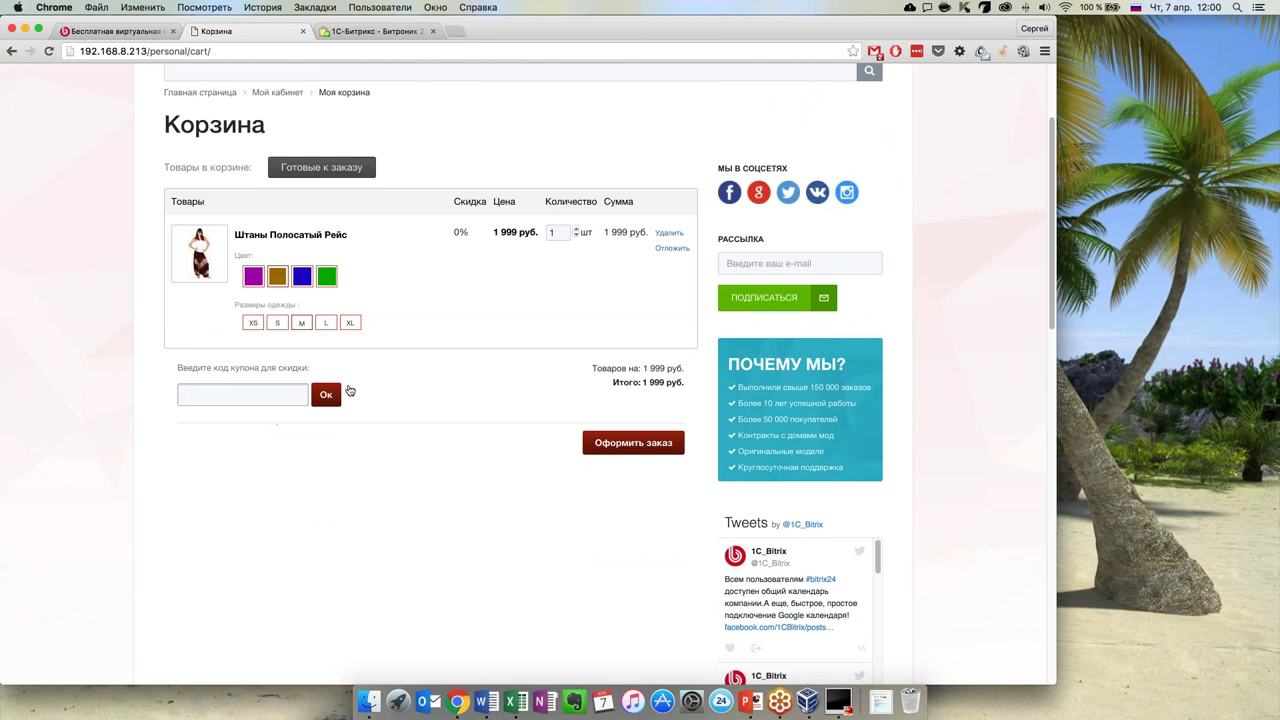
pyautogui.click(638, 448)
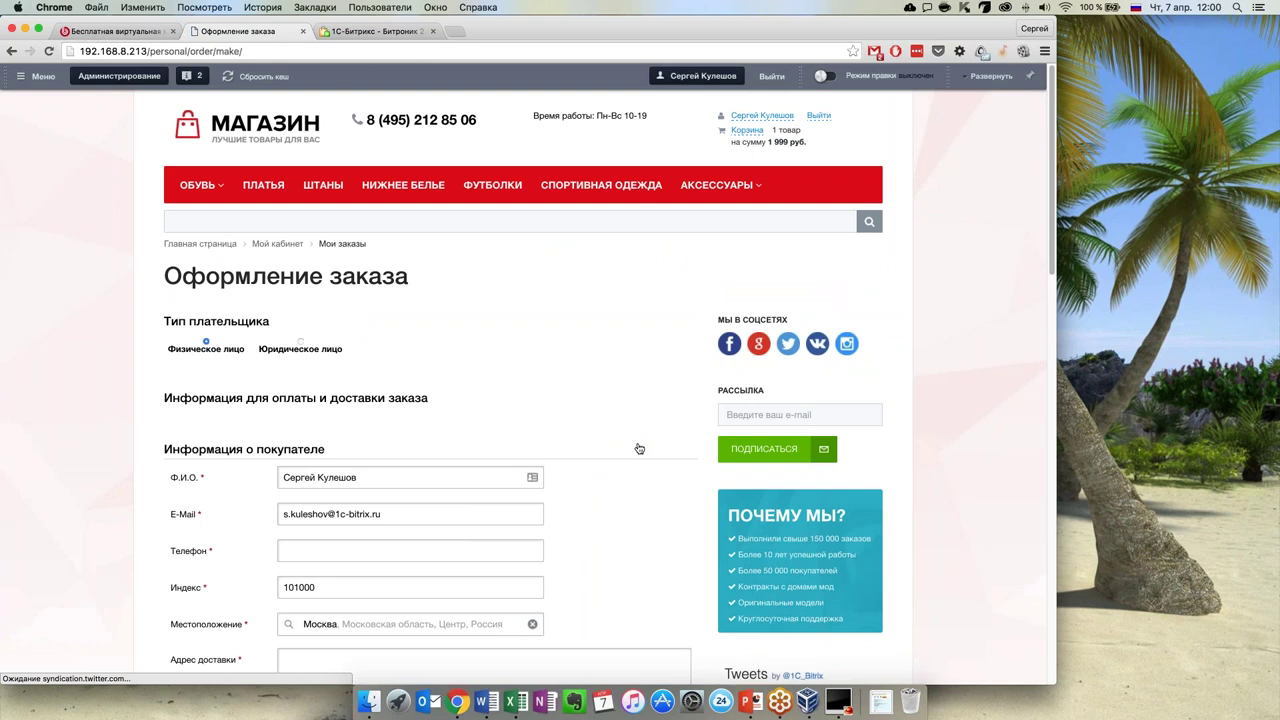
# Enter the buyer's phone number and the delivery address
pyautogui.scroll(-5, 639, 448)
pyautogui.scroll(1, 143, 443)
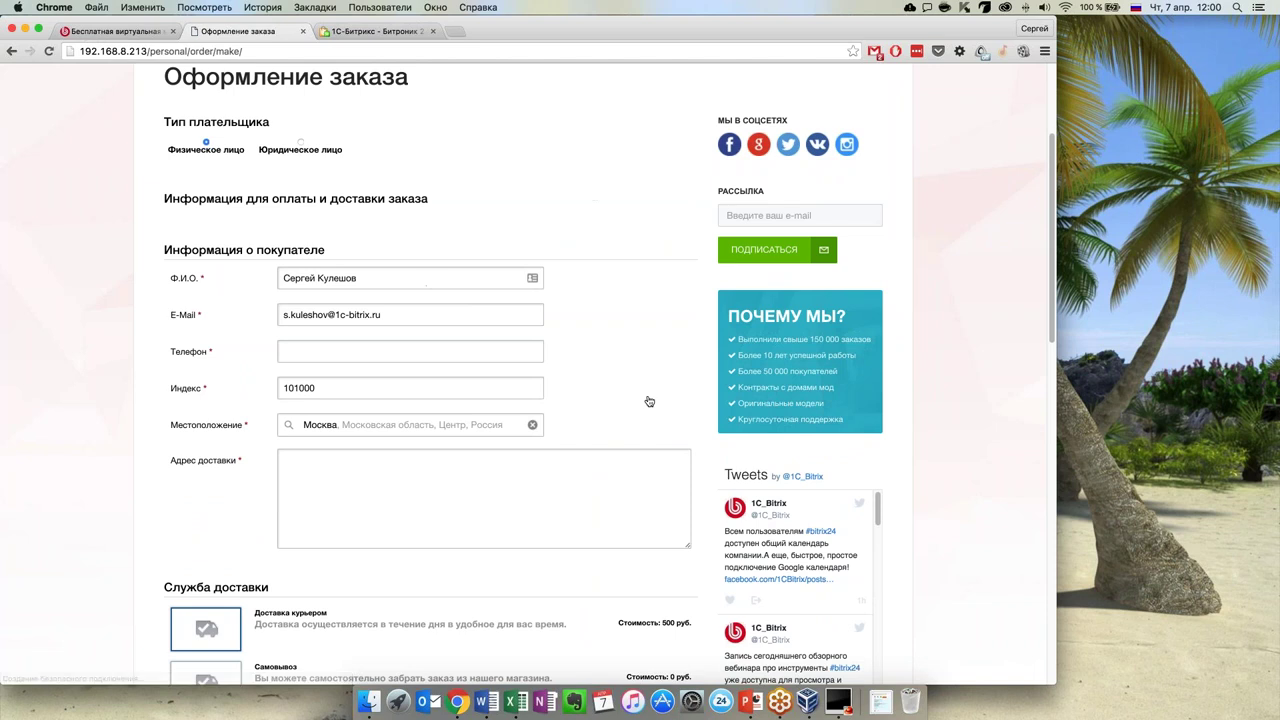
pyautogui.scroll(4, 651, 380)
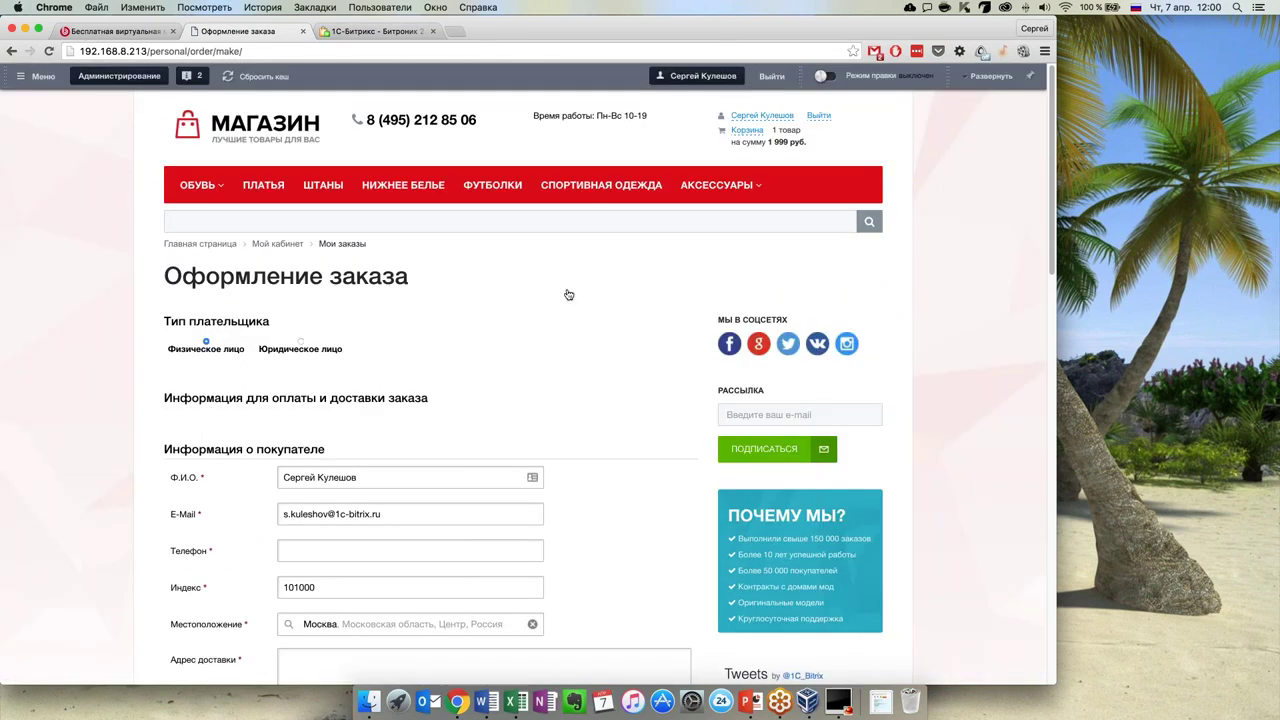
pyautogui.scroll(-5, 562, 312)
pyautogui.scroll(-2, 298, 427)
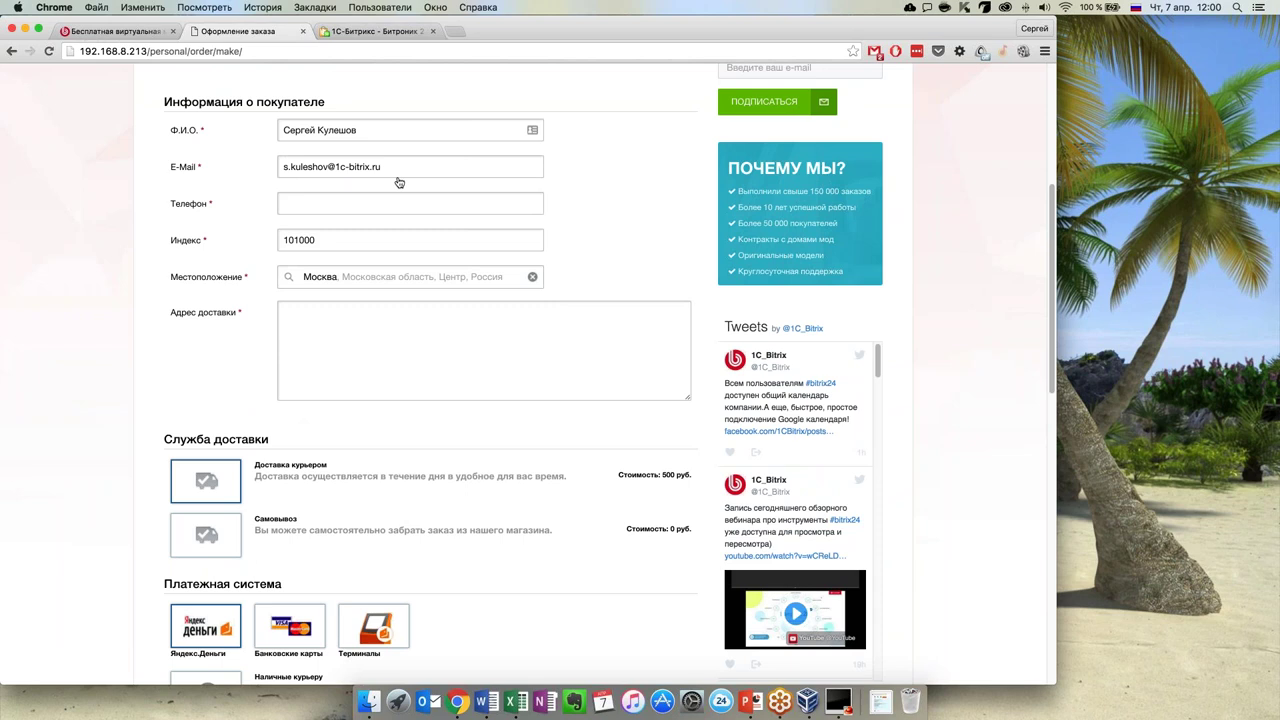
pyautogui.click(319, 211)
pyautogui.write('адрес')
# Choose 'Наличные курьеру' payment and place the order
pyautogui.scroll(-5, 345, 328)
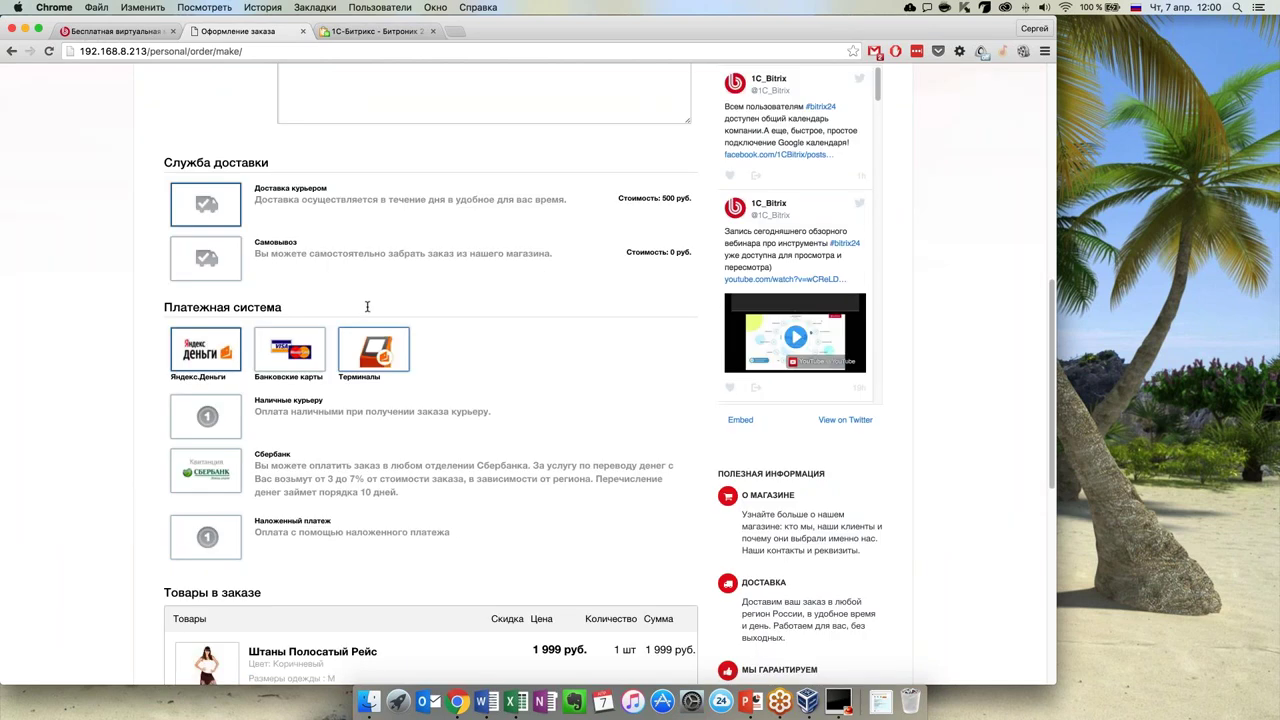
pyautogui.scroll(-1, 367, 307)
pyautogui.scroll(-1, 364, 315)
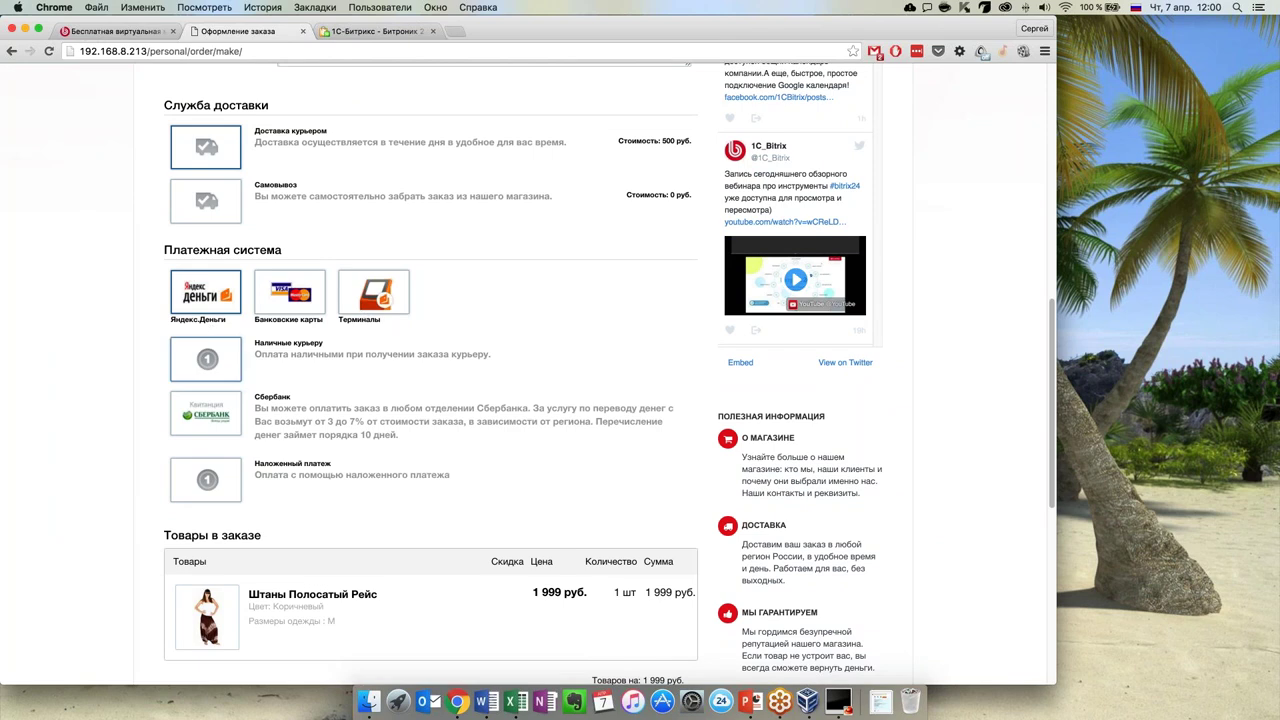
pyautogui.click(208, 358)
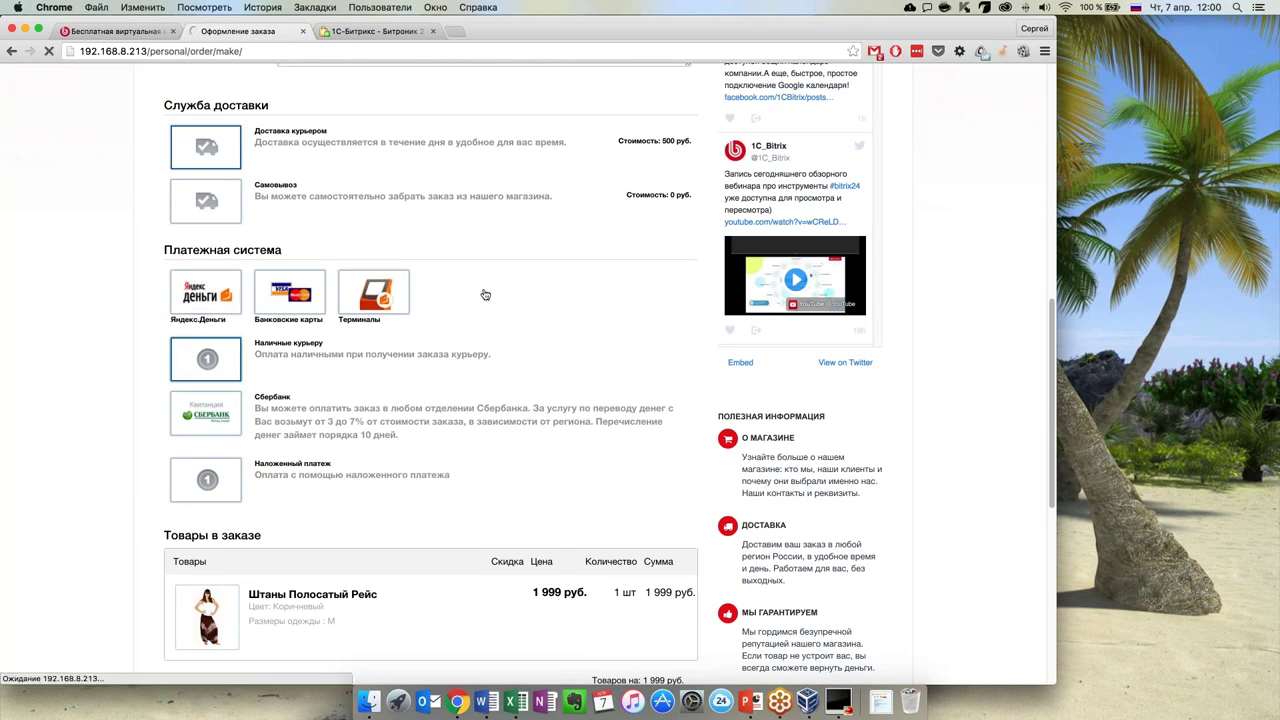
pyautogui.scroll(-10, 458, 360)
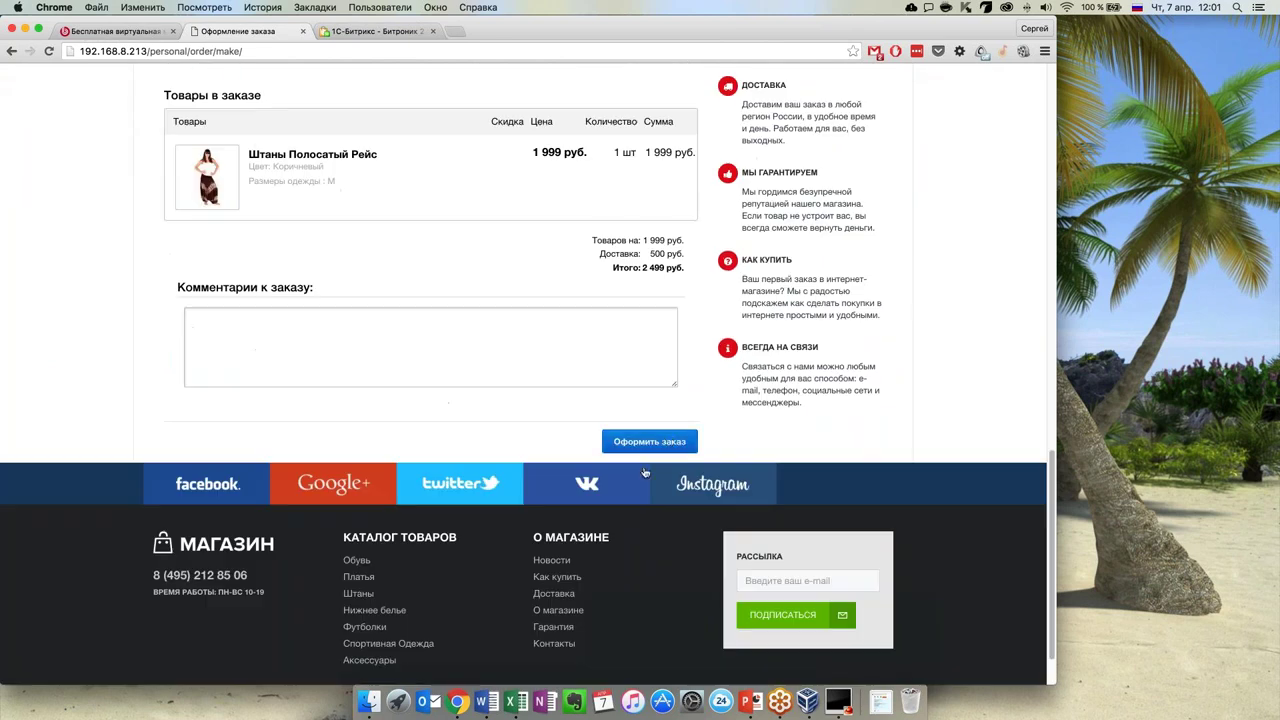
pyautogui.click(649, 441)
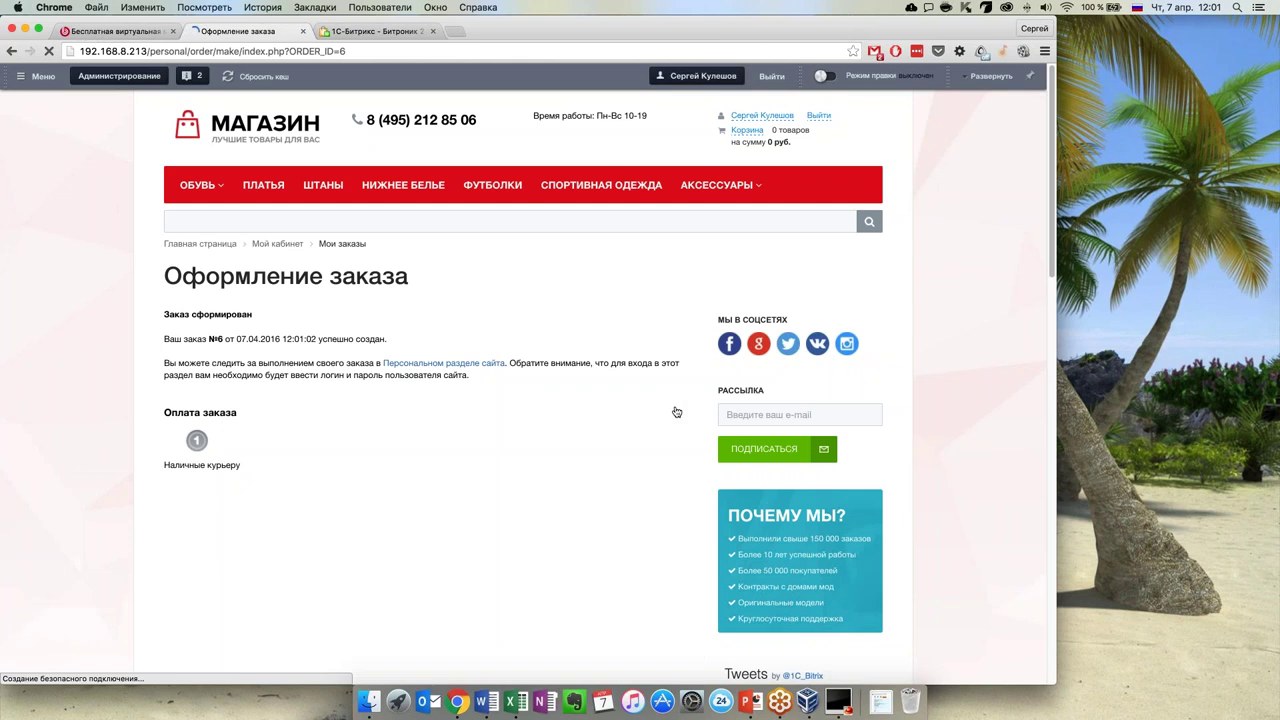
# Review the order confirmation, then go to the customer's personal section
pyautogui.scroll(-1, 573, 439)
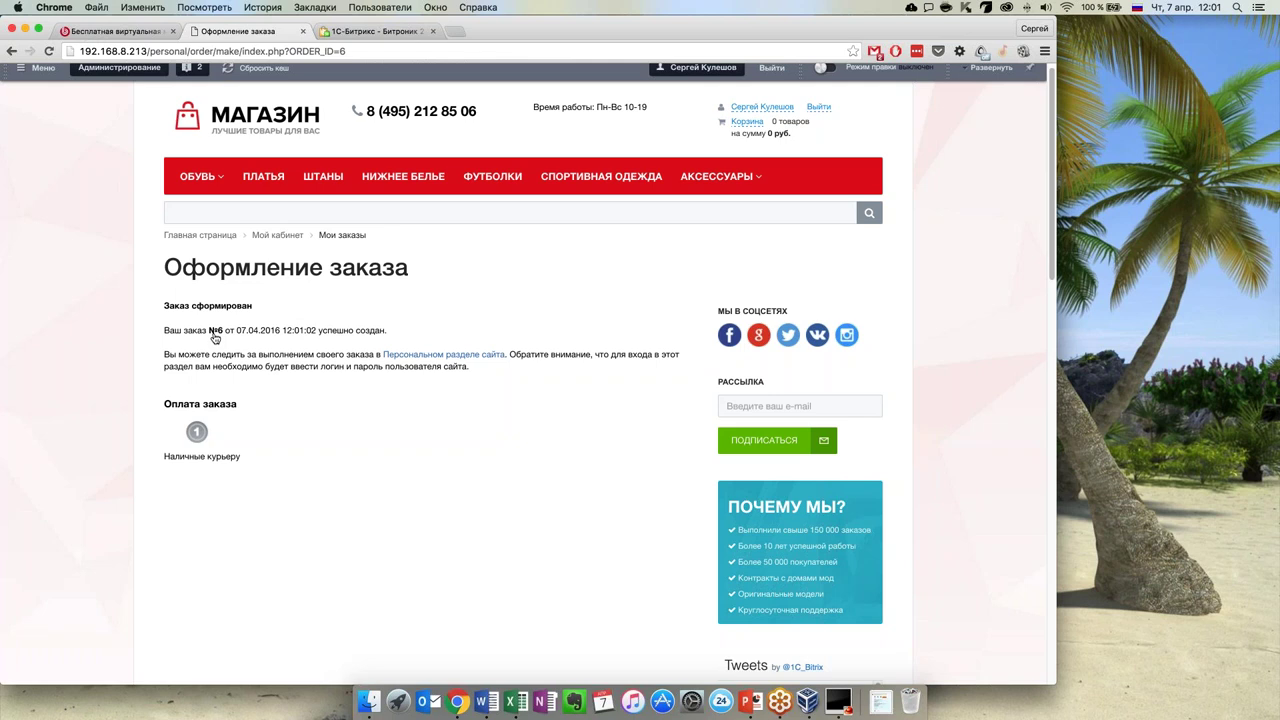
pyautogui.scroll(1, 423, 405)
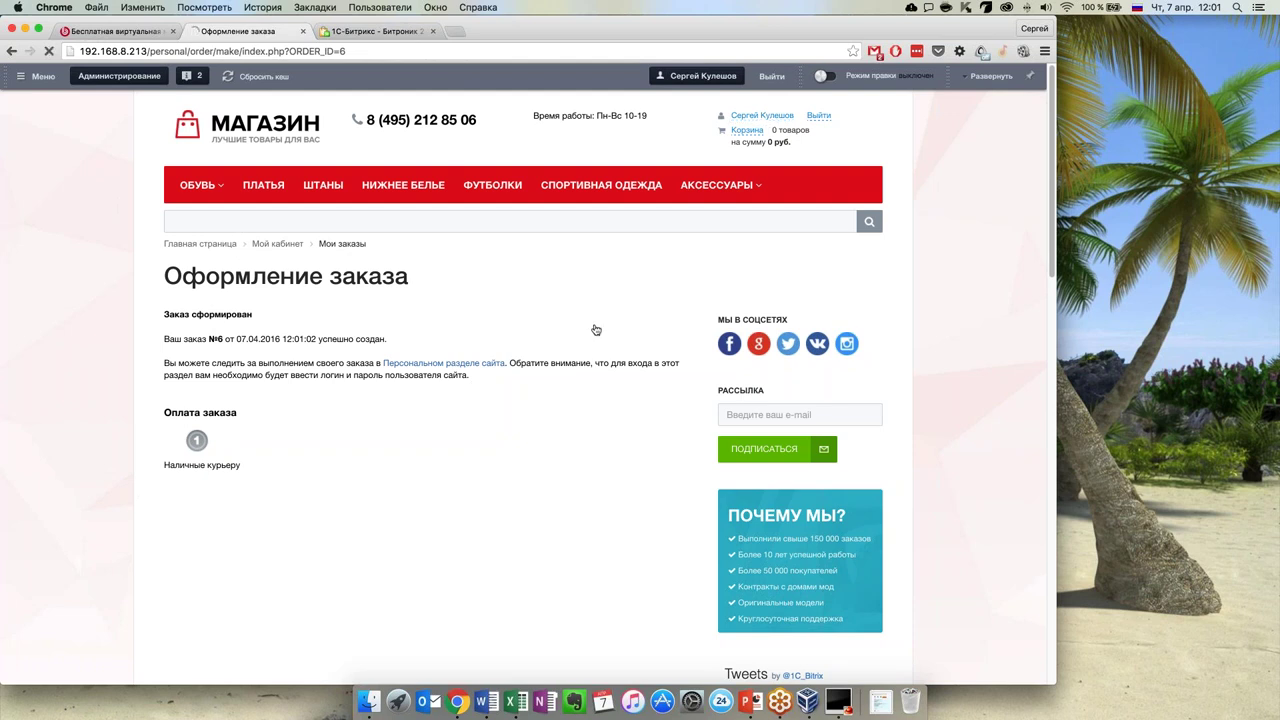
pyautogui.press('super+r')
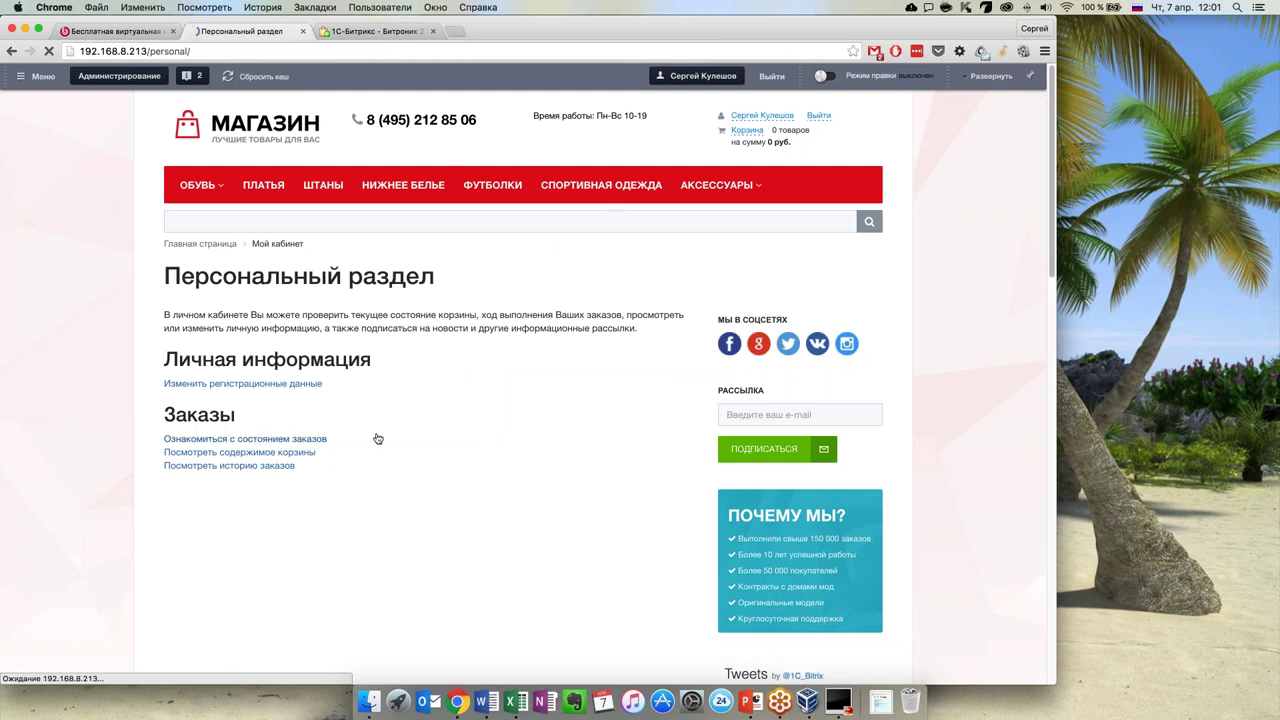
# View the status of my orders in the personal section
pyautogui.click(233, 437)
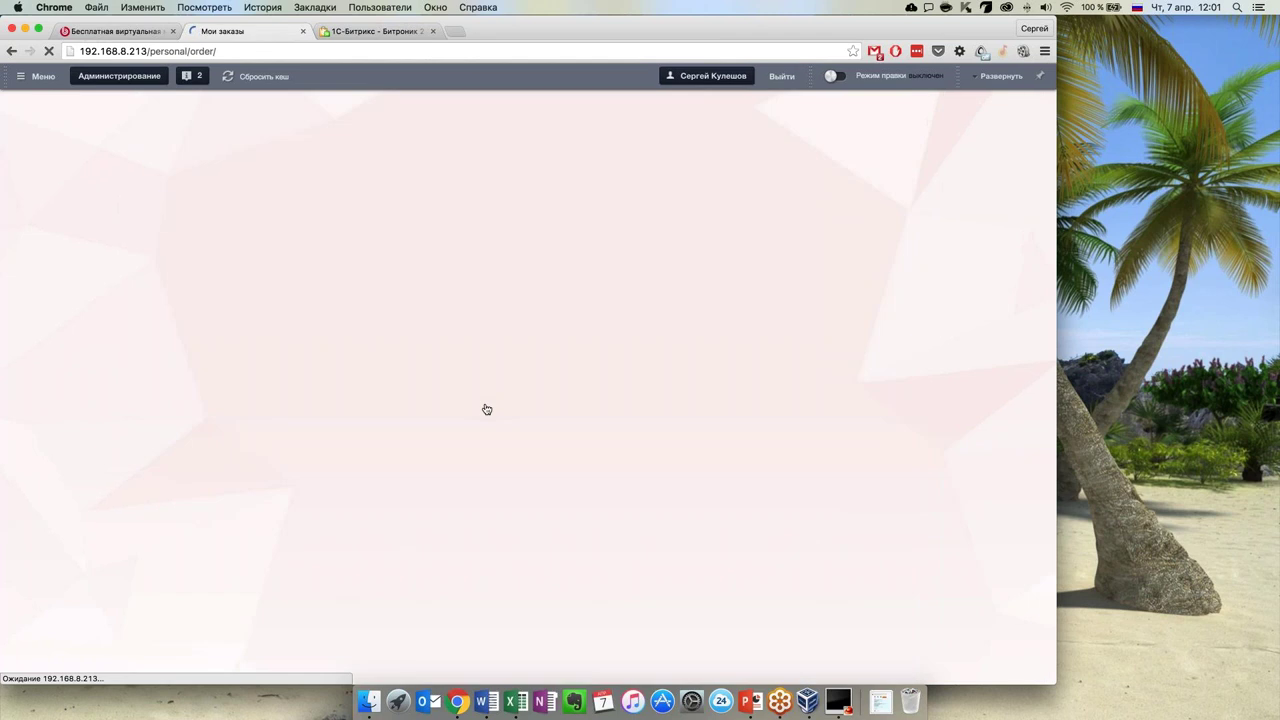
pyautogui.scroll(-10, 486, 410)
pyautogui.scroll(10, 472, 435)
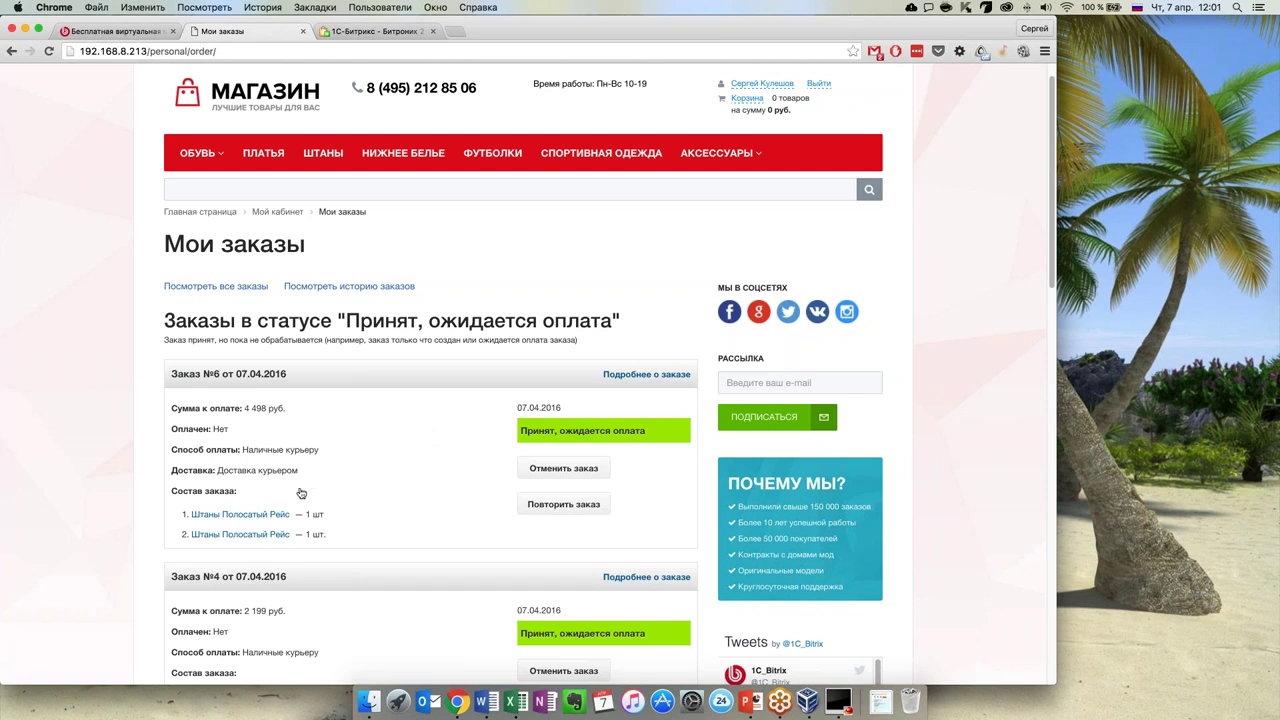
pyautogui.scroll(-3, 300, 514)
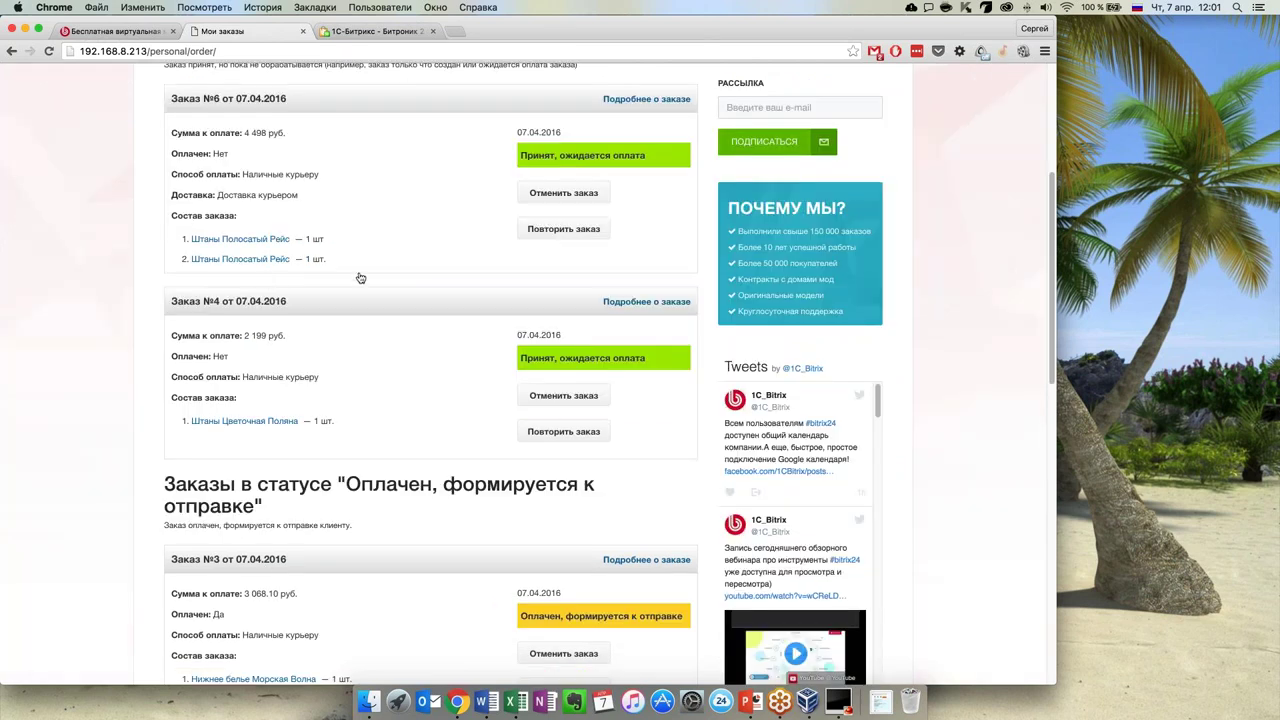
pyautogui.scroll(2, 360, 277)
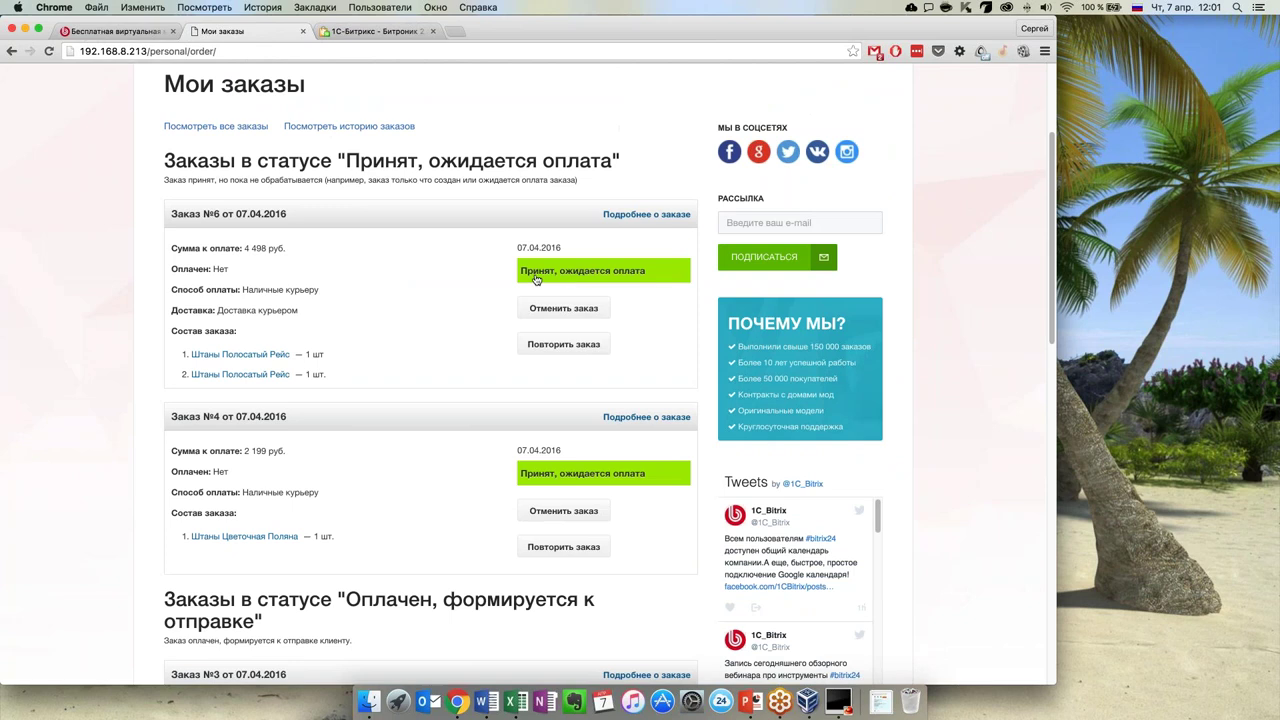
# Open and review the full details of the newest order, №6
pyautogui.click(647, 216)
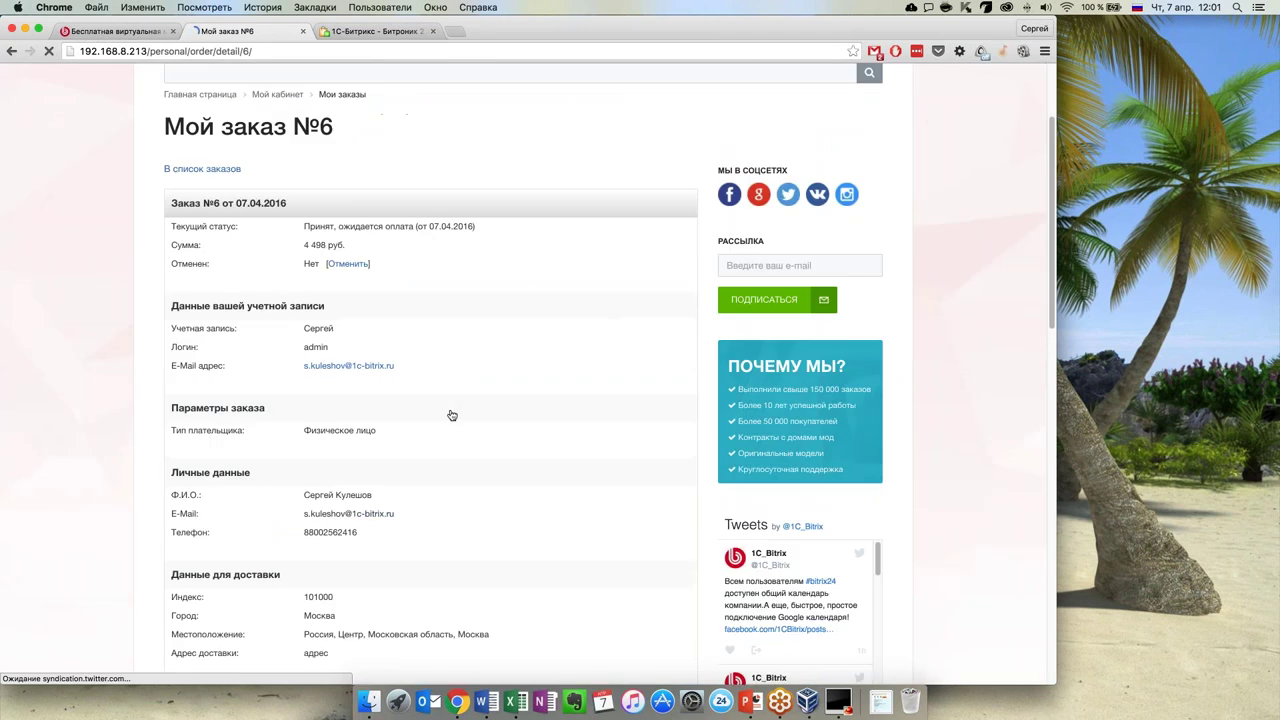
pyautogui.scroll(-5, 452, 415)
pyautogui.scroll(5, 452, 415)
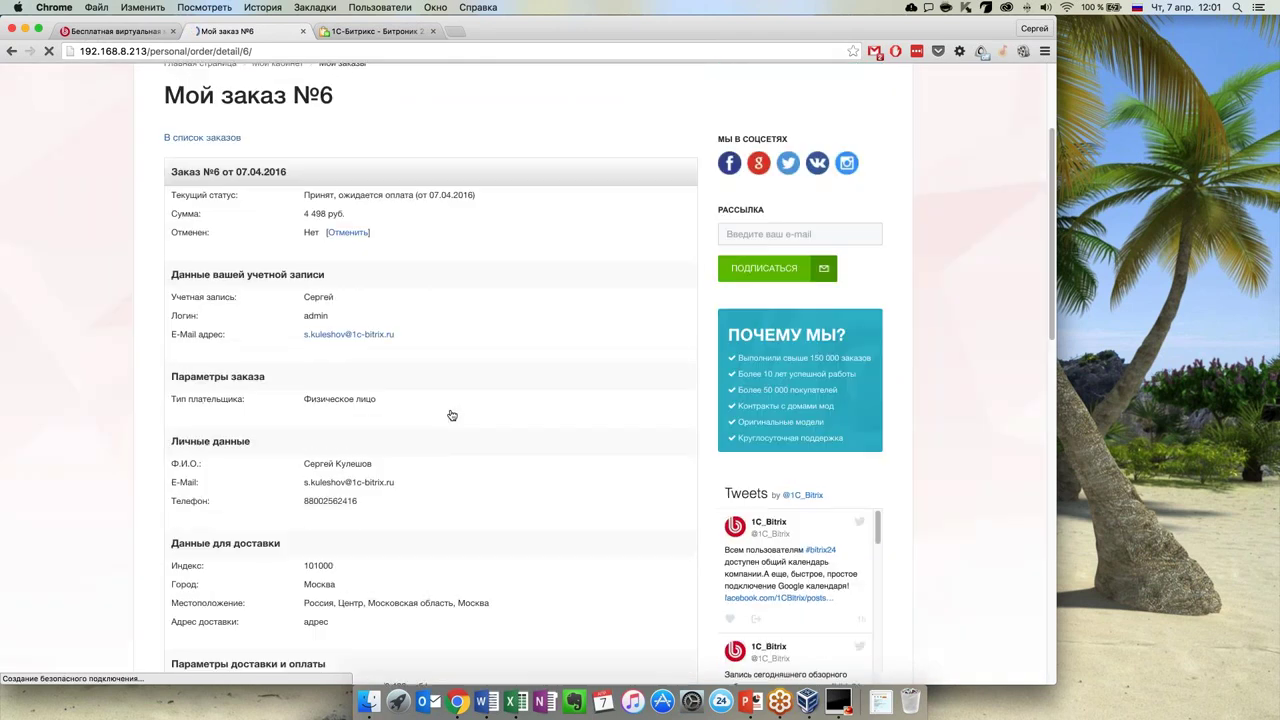
pyautogui.scroll(3, 452, 415)
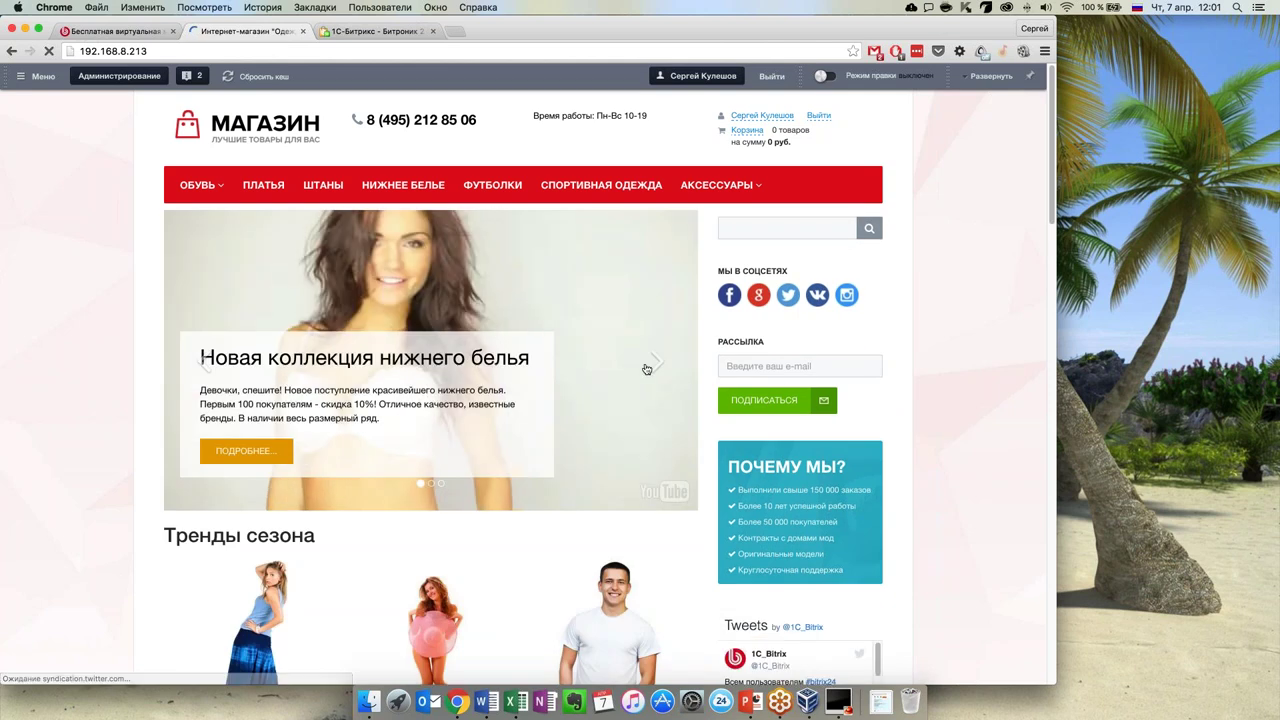
# Advance the home-page banner to the next slide, then open the Администрирование control panel
pyautogui.click(655, 363)
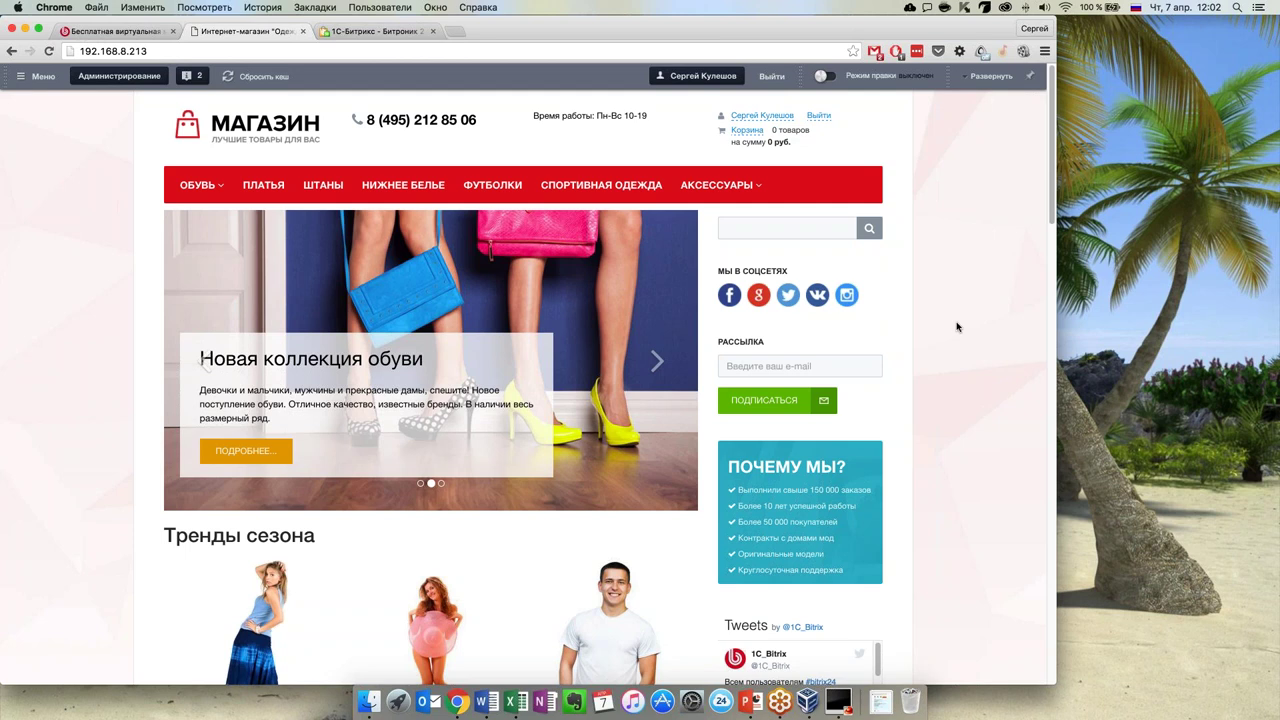
pyautogui.click(119, 76)
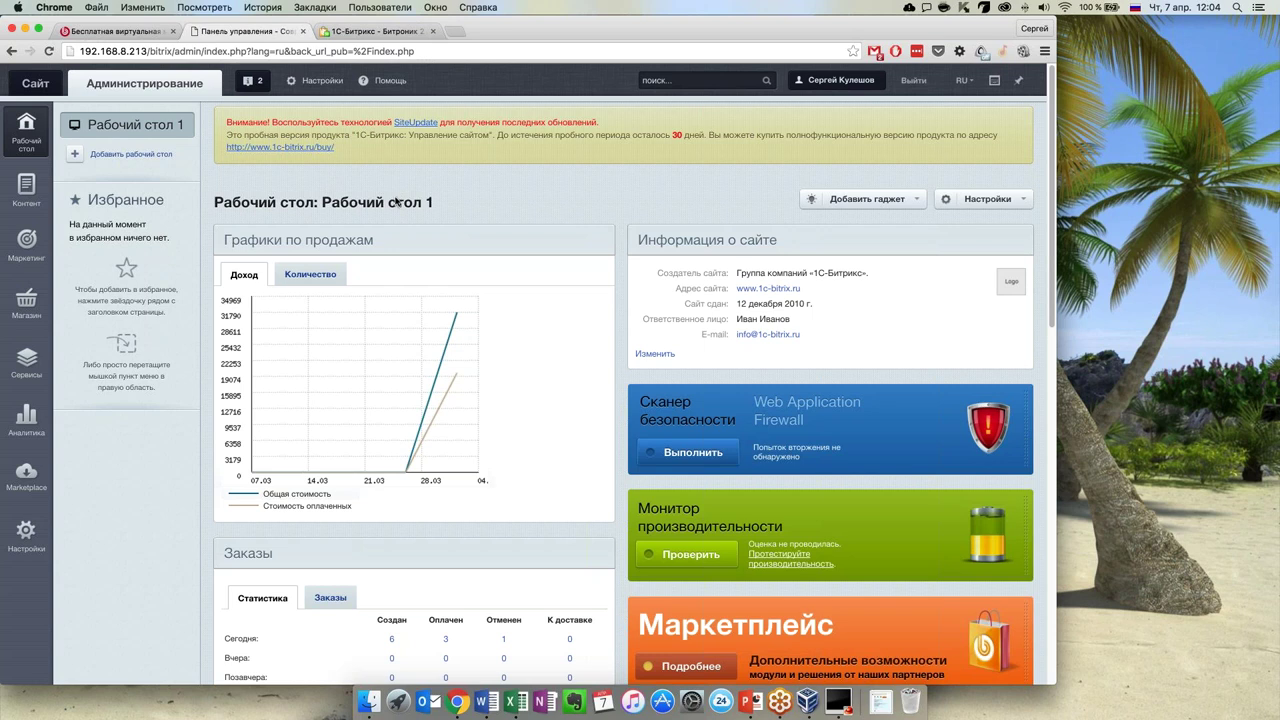
# Remove the Информация о сайте block from the admin dashboard
pyautogui.scroll(-5, 404, 295)
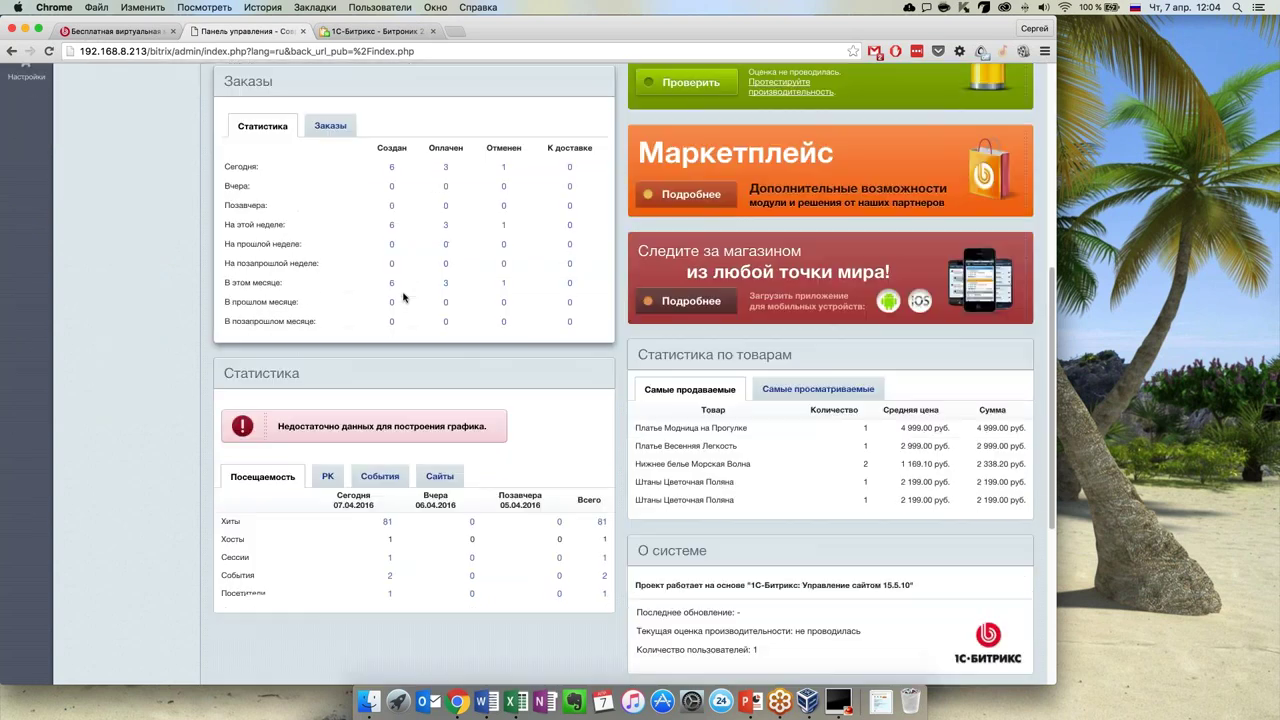
pyautogui.scroll(5, 404, 295)
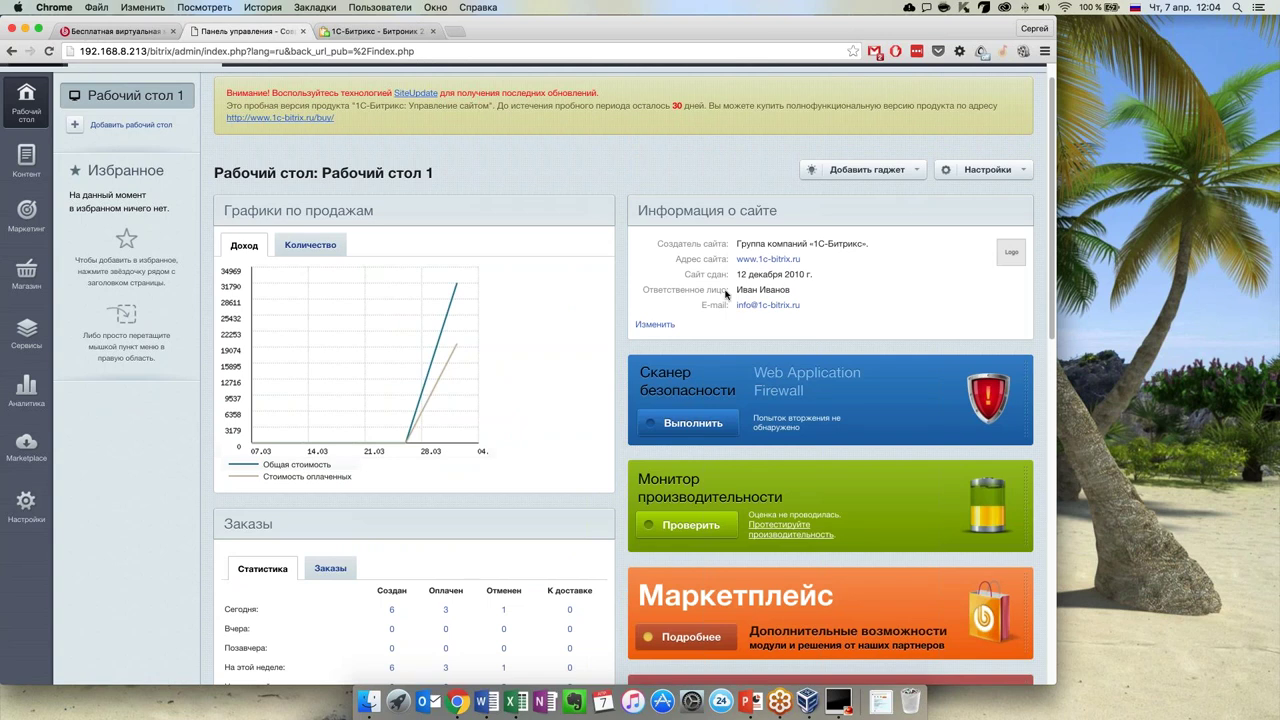
pyautogui.scroll(1, 677, 548)
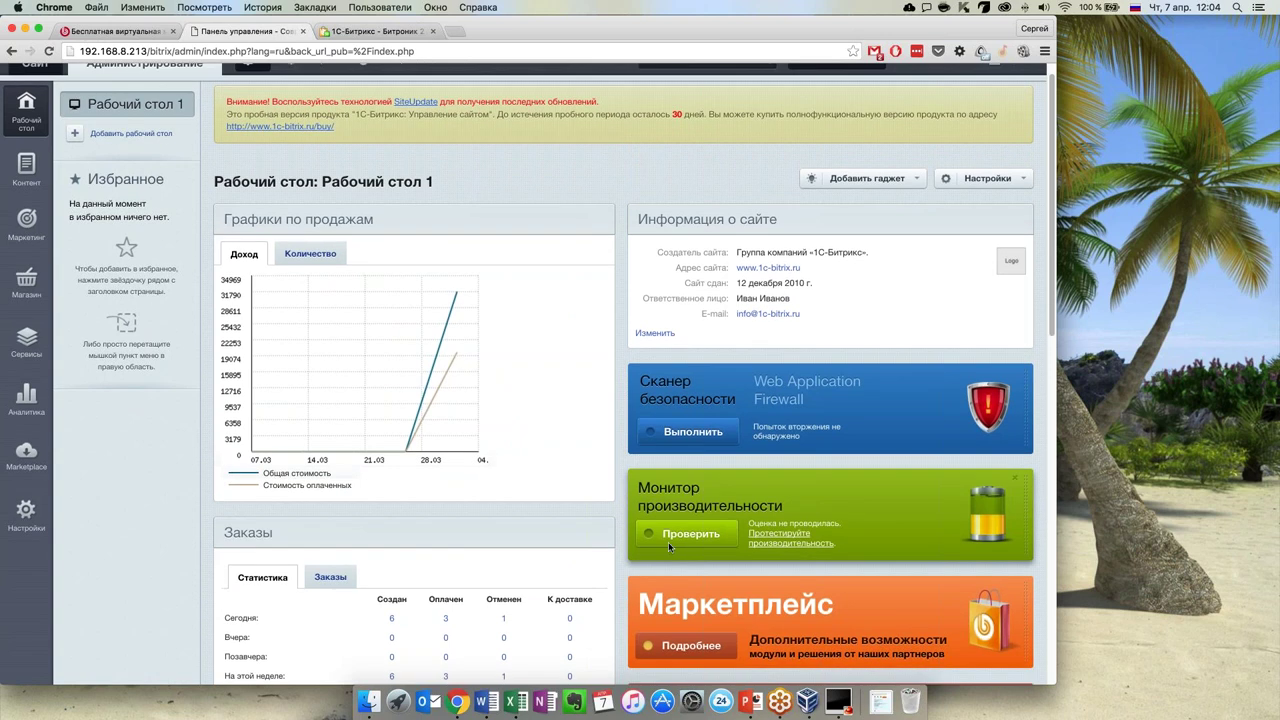
pyautogui.click(1014, 216)
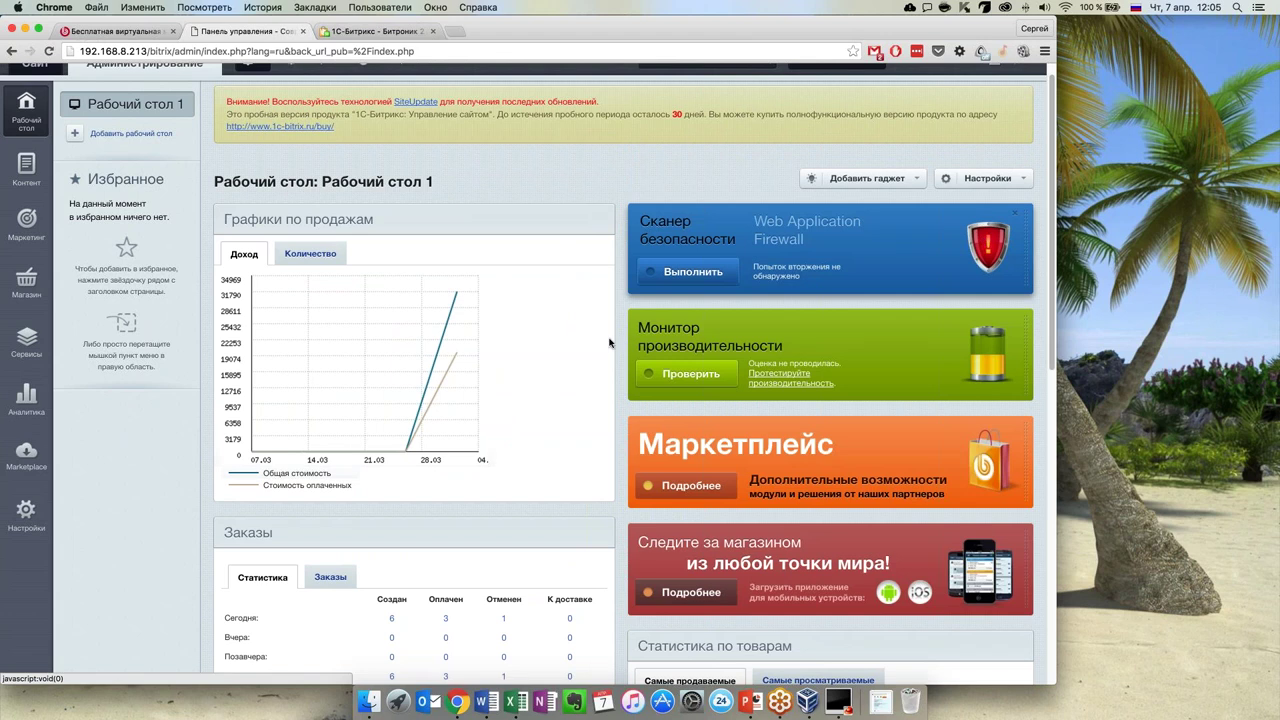
# Close the Статистика, О системе, Монитор качества and Новости 1С-Битрикс gadgets
pyautogui.scroll(-5, 366, 300)
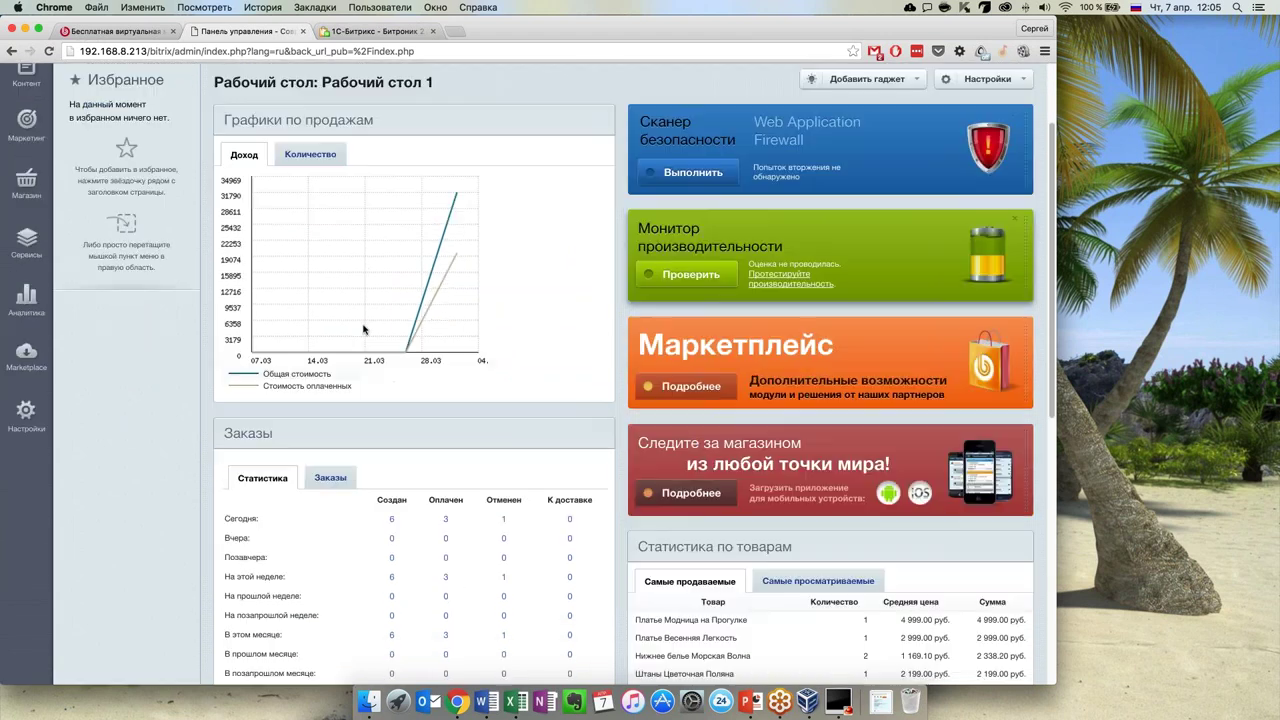
pyautogui.scroll(-4, 435, 335)
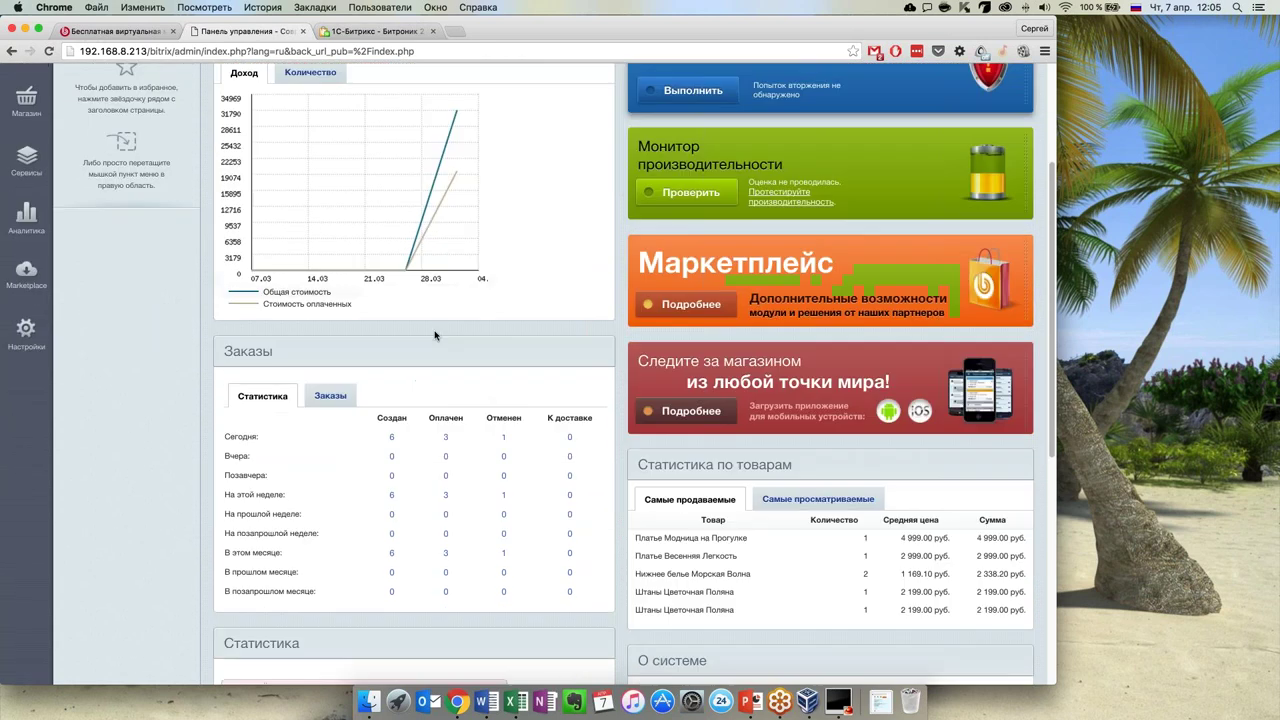
pyautogui.scroll(-13, 435, 335)
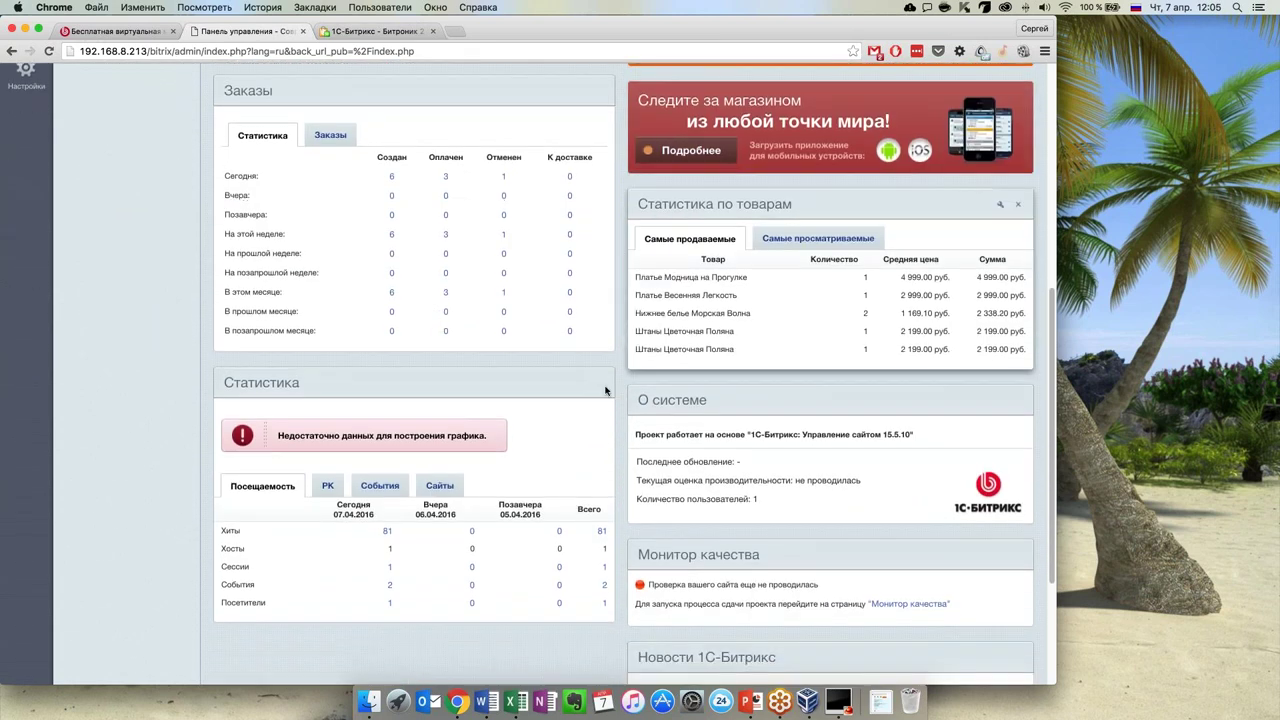
pyautogui.click(600, 383)
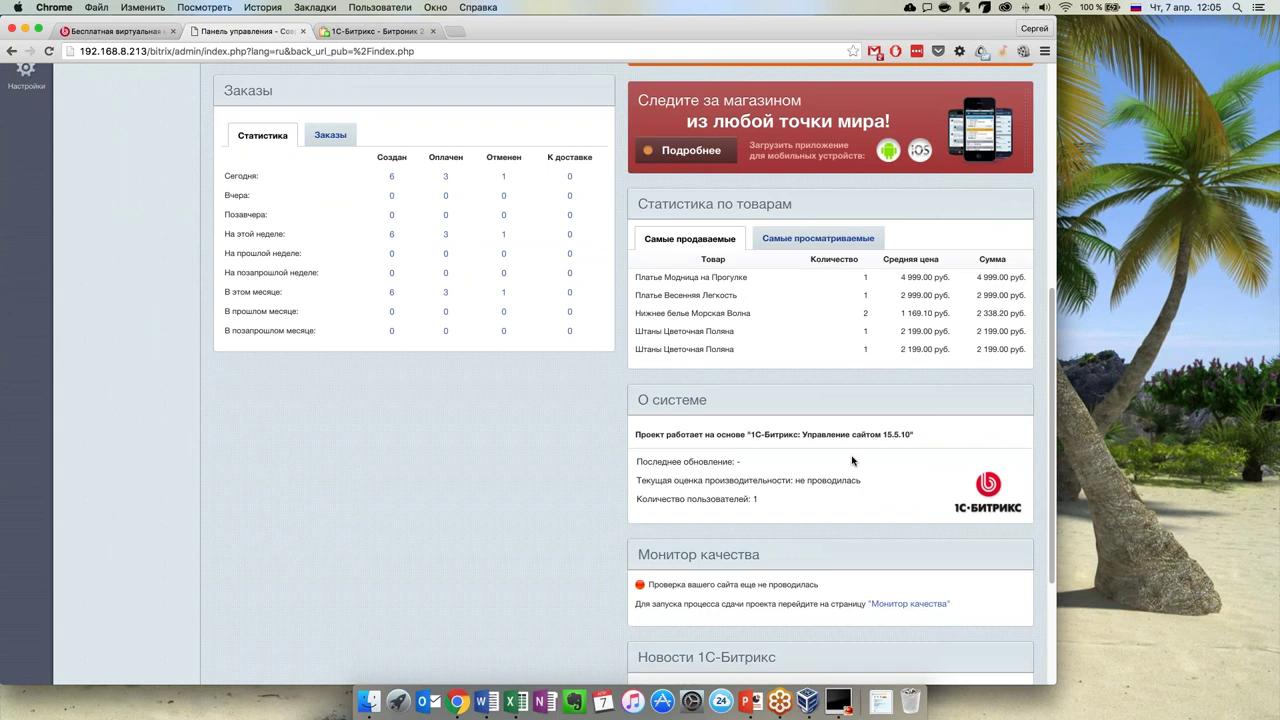
pyautogui.click(1019, 402)
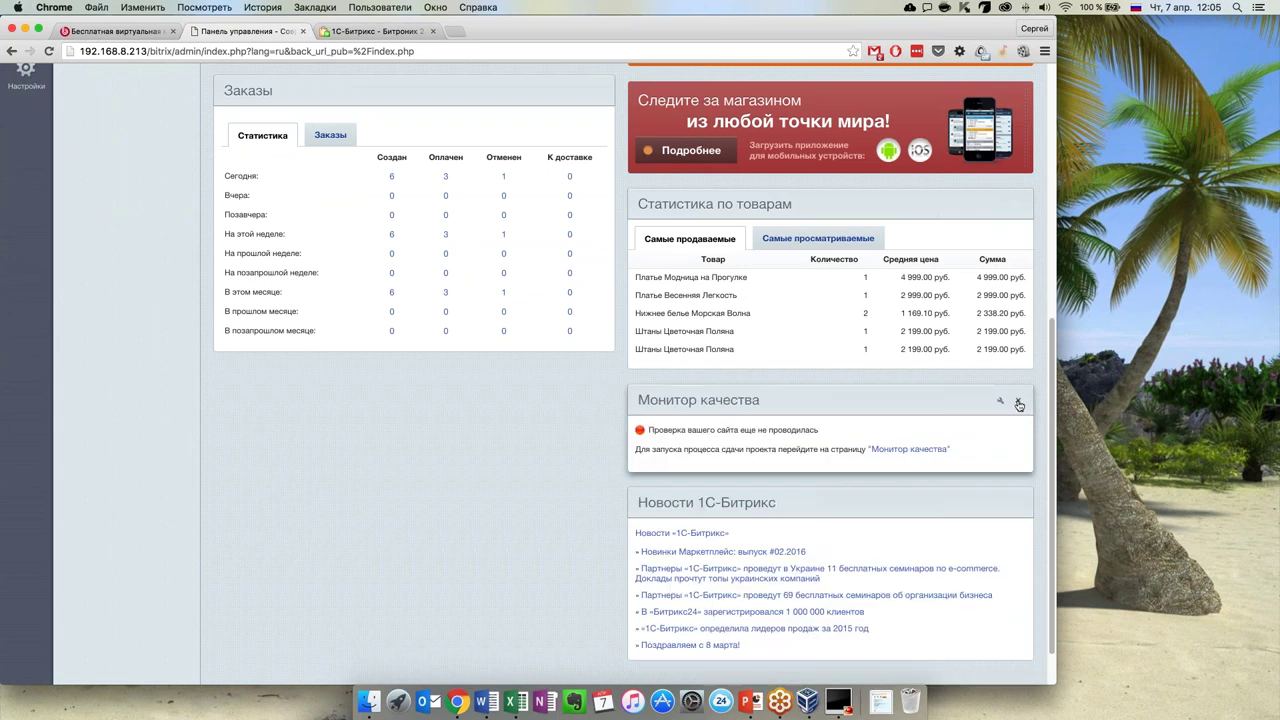
pyautogui.click(1020, 403)
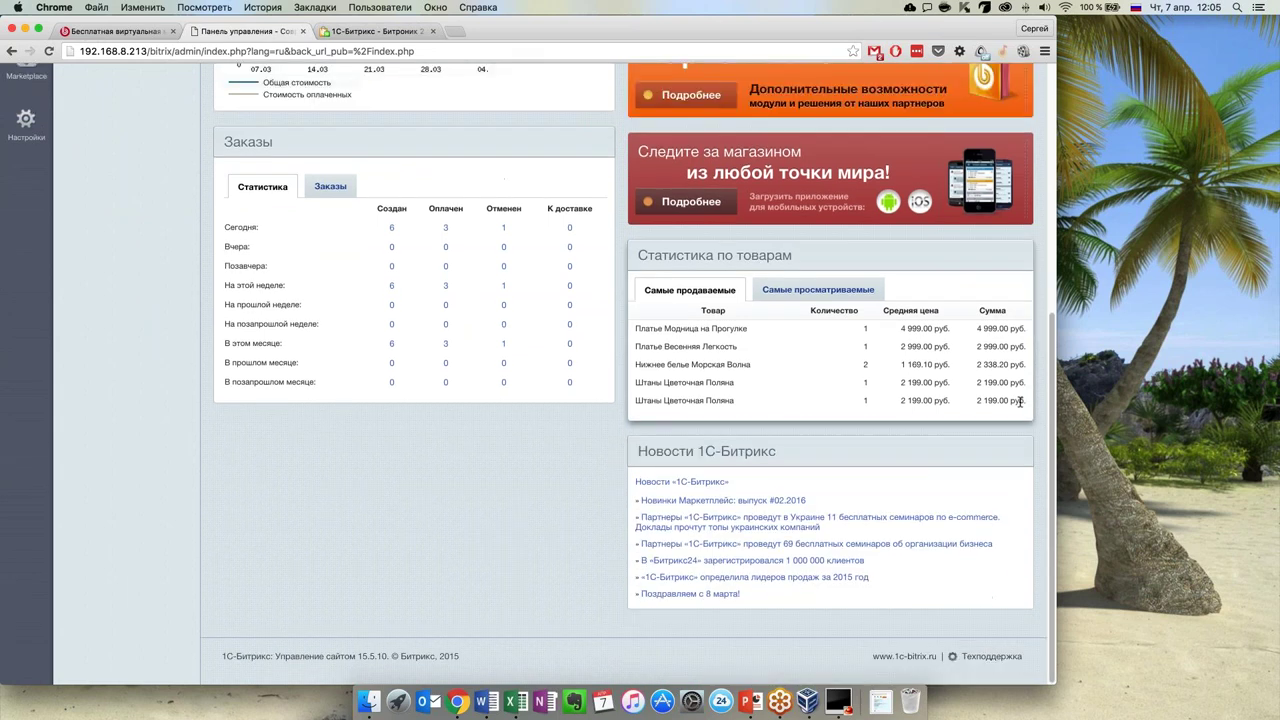
pyautogui.click(1018, 449)
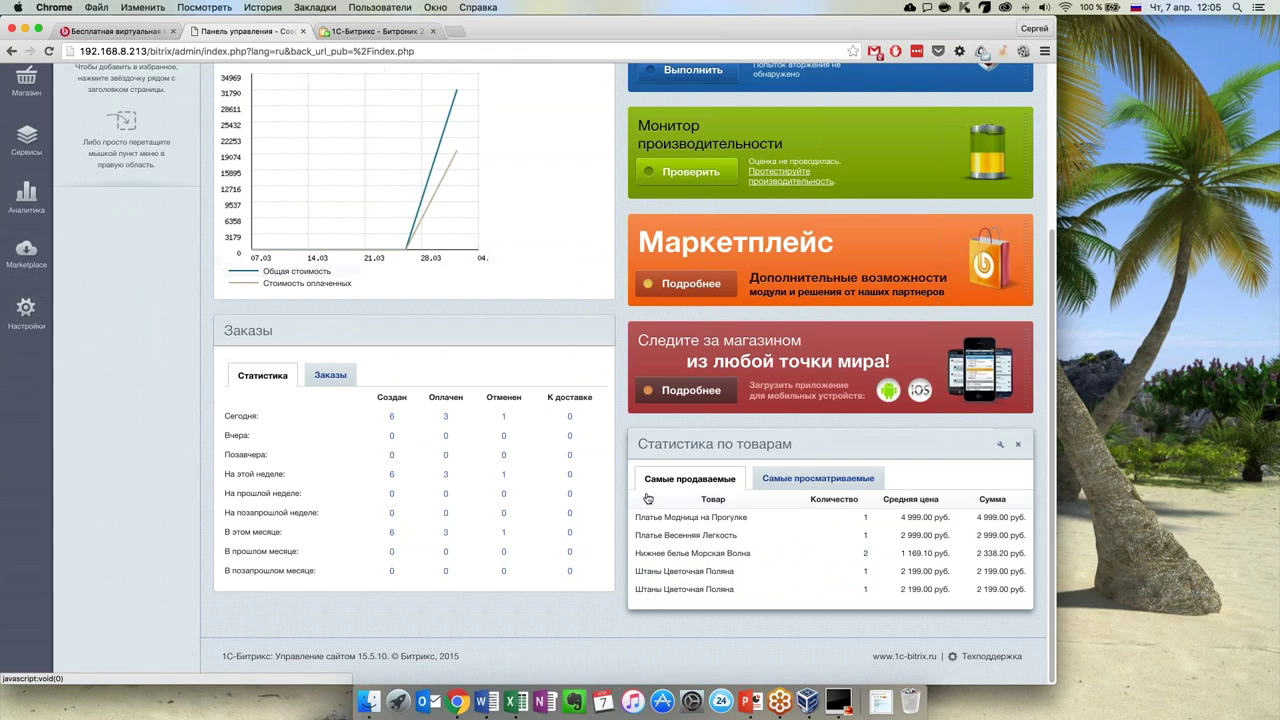
pyautogui.scroll(5, 342, 343)
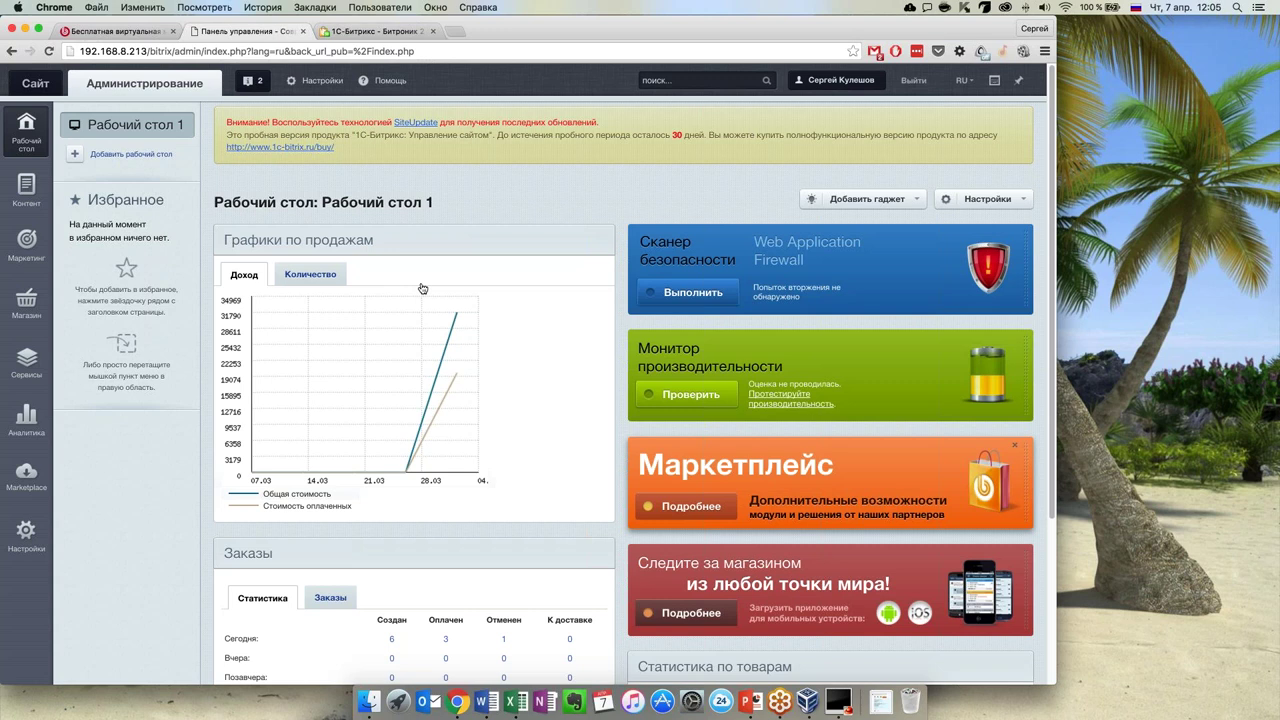
pyautogui.click(908, 207)
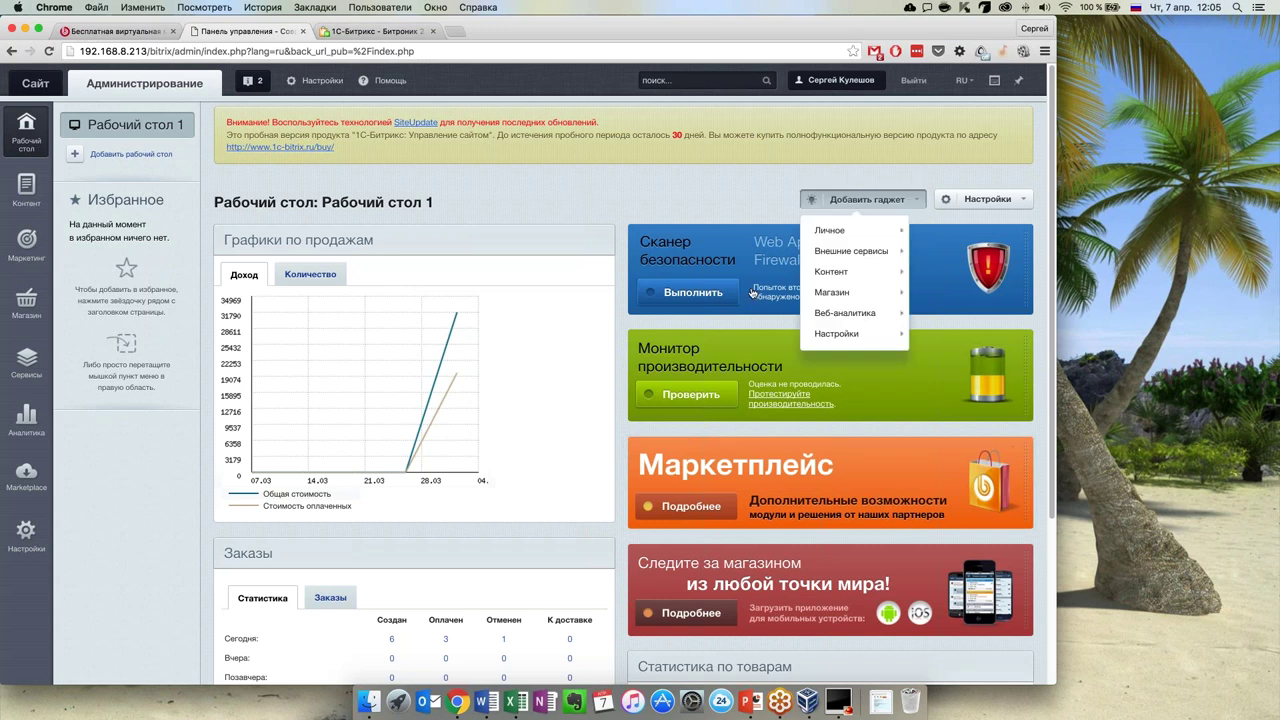
pyautogui.click(648, 179)
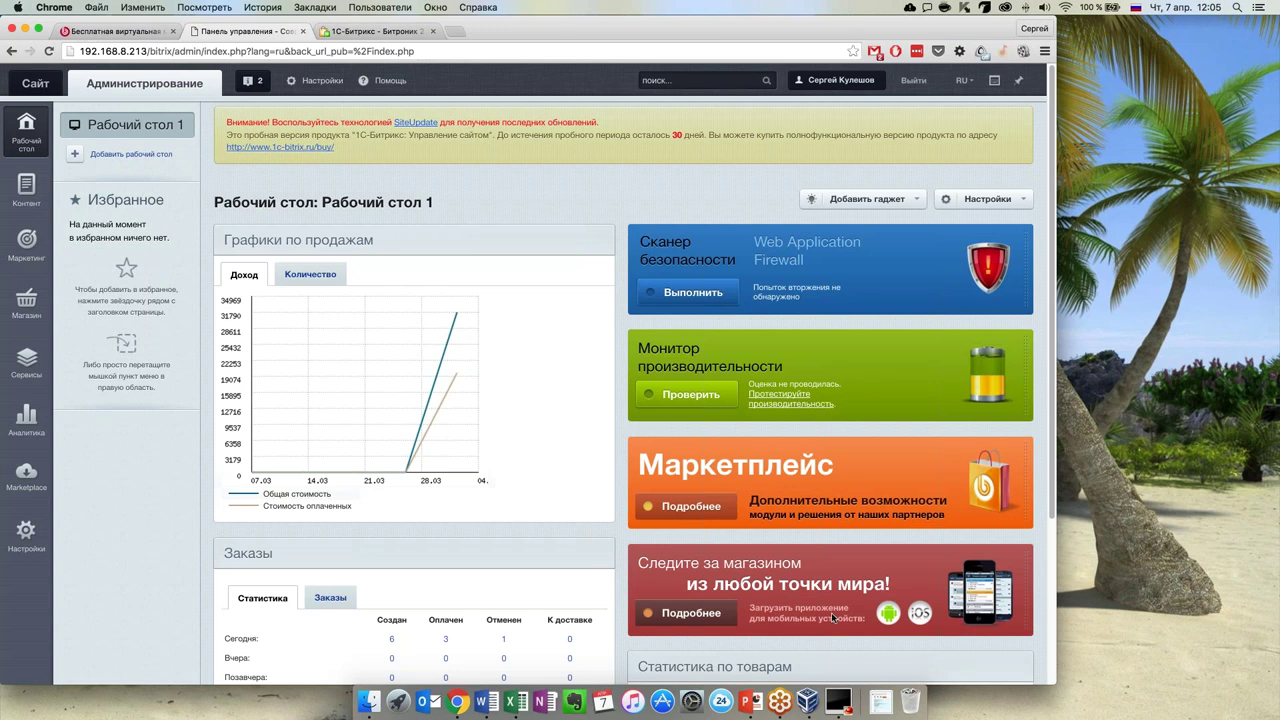
pyautogui.scroll(-5, 832, 617)
pyautogui.scroll(5, 638, 383)
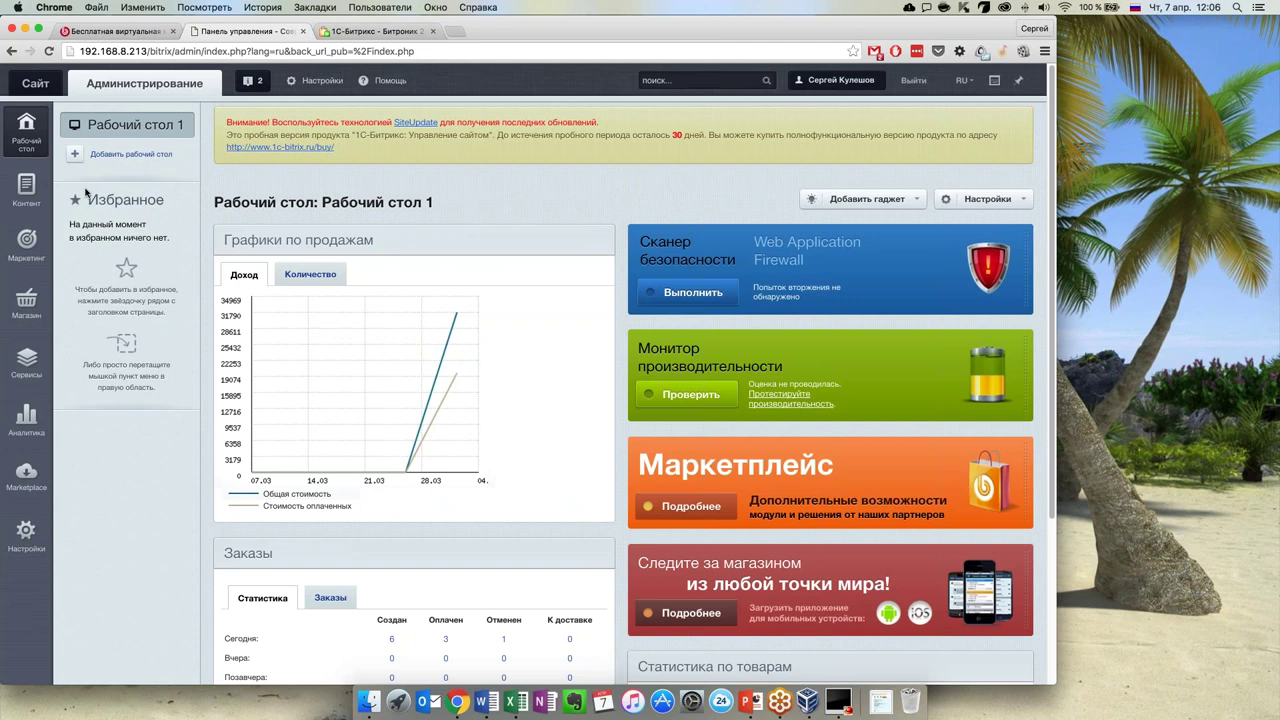
# Go to Настройки › Инструменты › Проверка системы and start the full system test
pyautogui.click(43, 545)
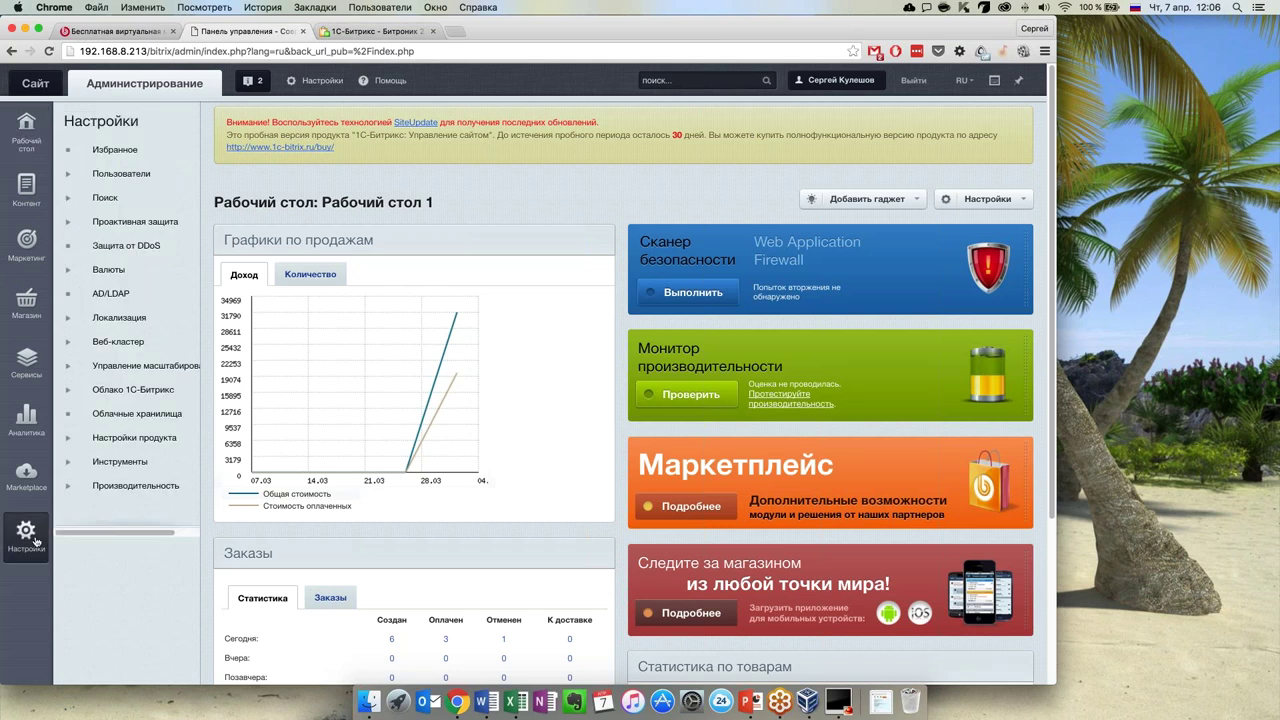
pyautogui.click(68, 462)
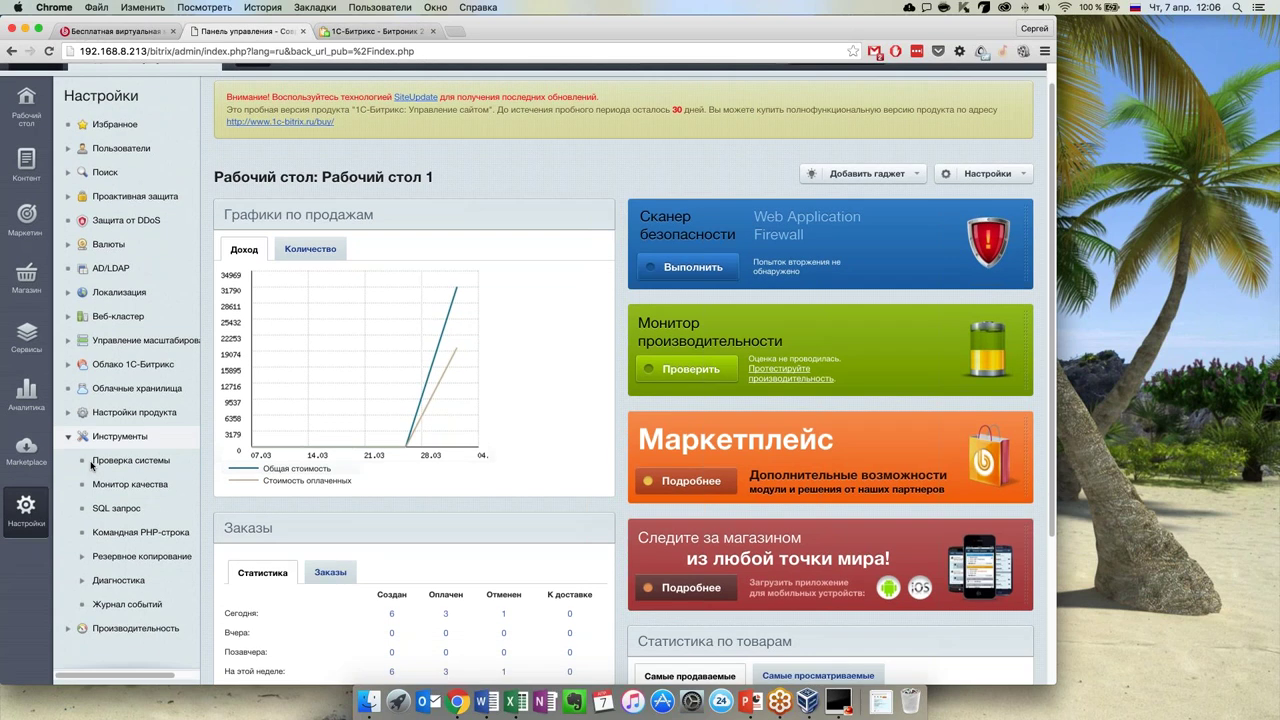
pyautogui.click(155, 463)
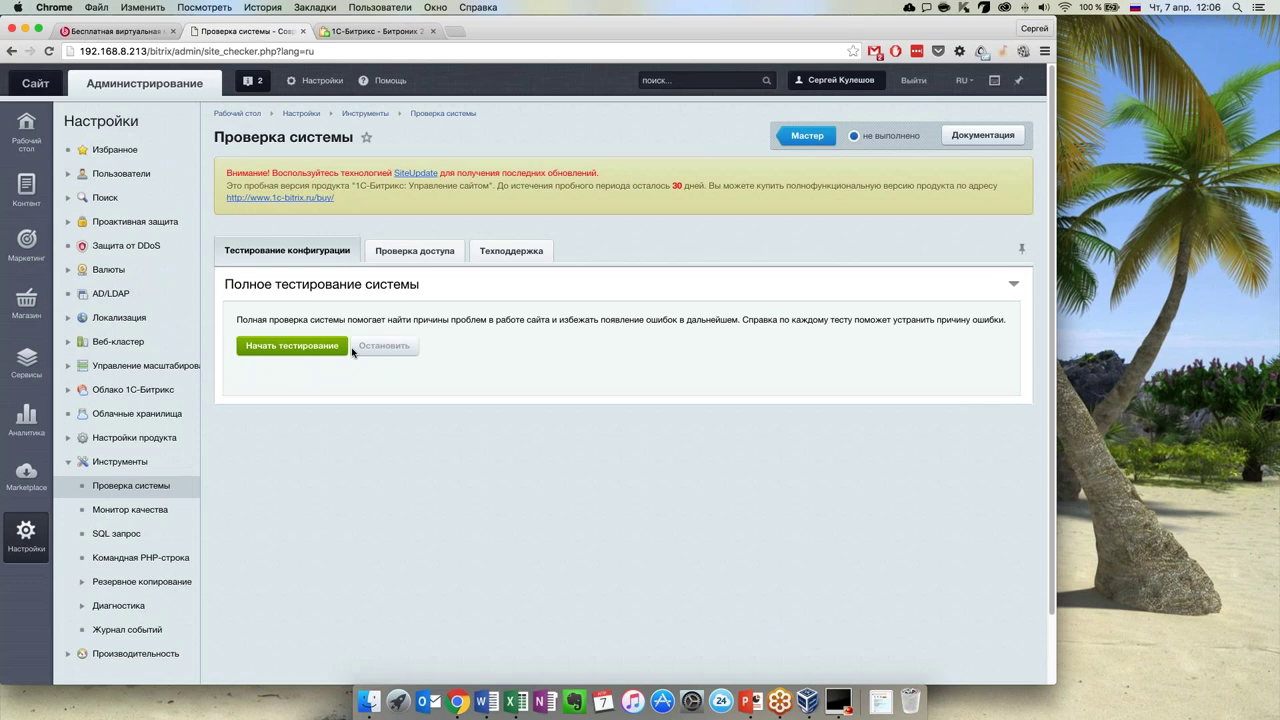
pyautogui.click(345, 347)
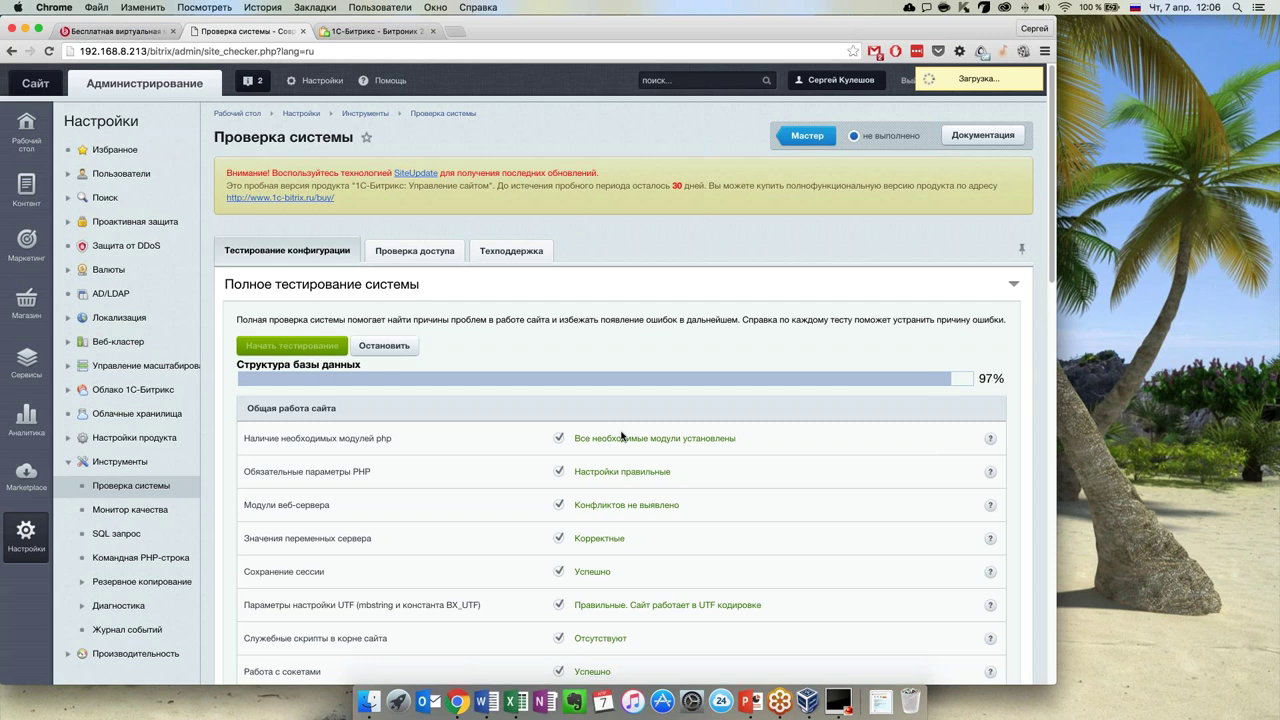
# Review the finished test results, from the mail-sending errors to the database tests, and select the memory-limit check
pyautogui.scroll(-1, 676, 446)
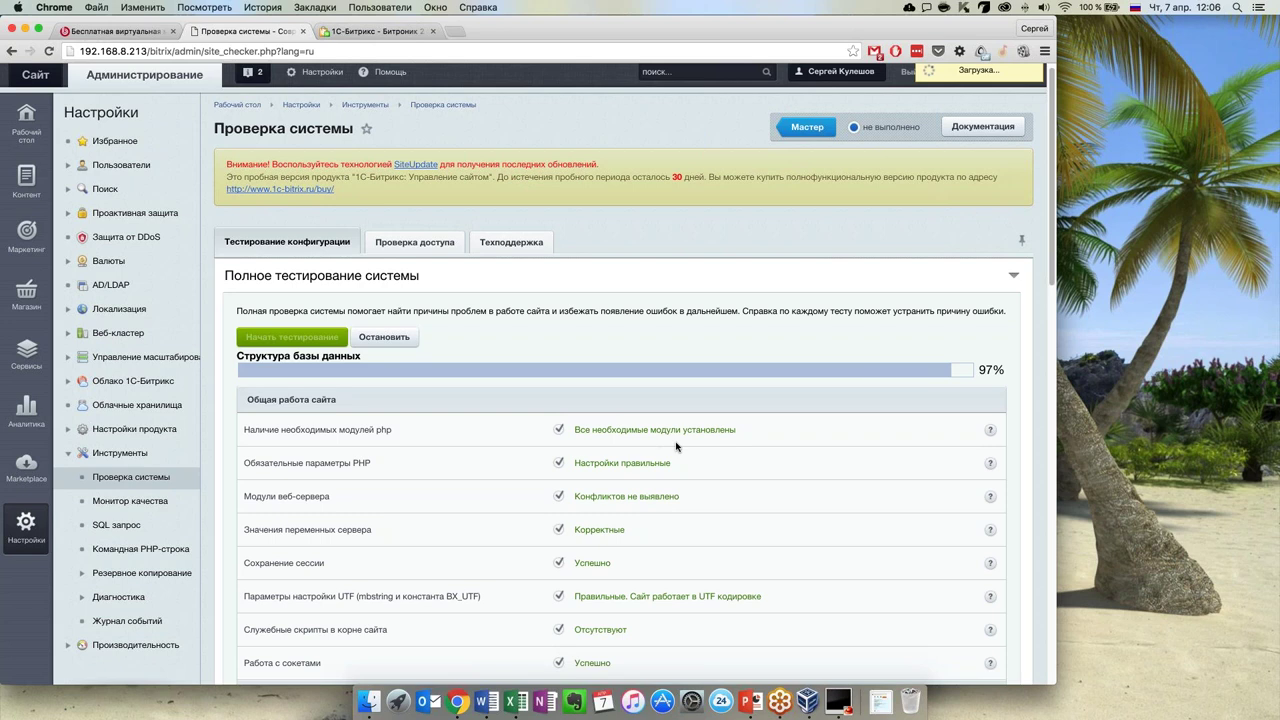
pyautogui.scroll(-10, 676, 446)
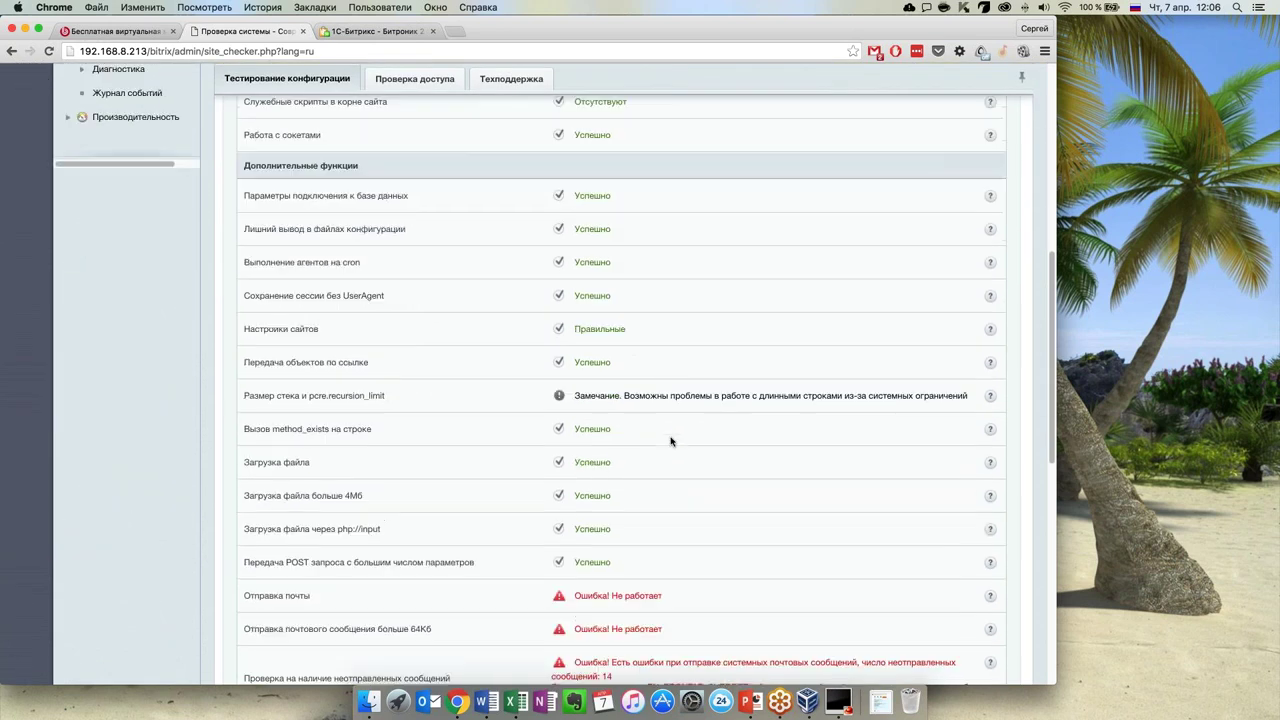
pyautogui.scroll(-10, 671, 441)
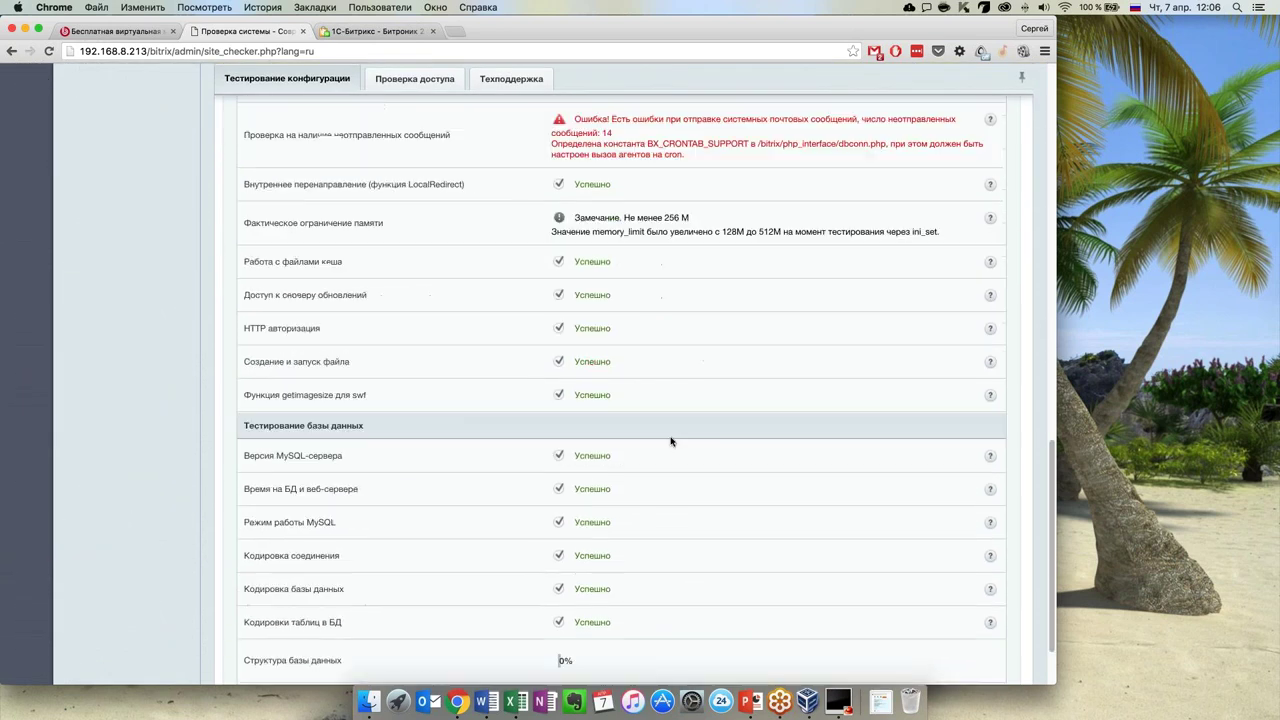
pyautogui.scroll(-2, 671, 441)
pyautogui.scroll(8, 671, 441)
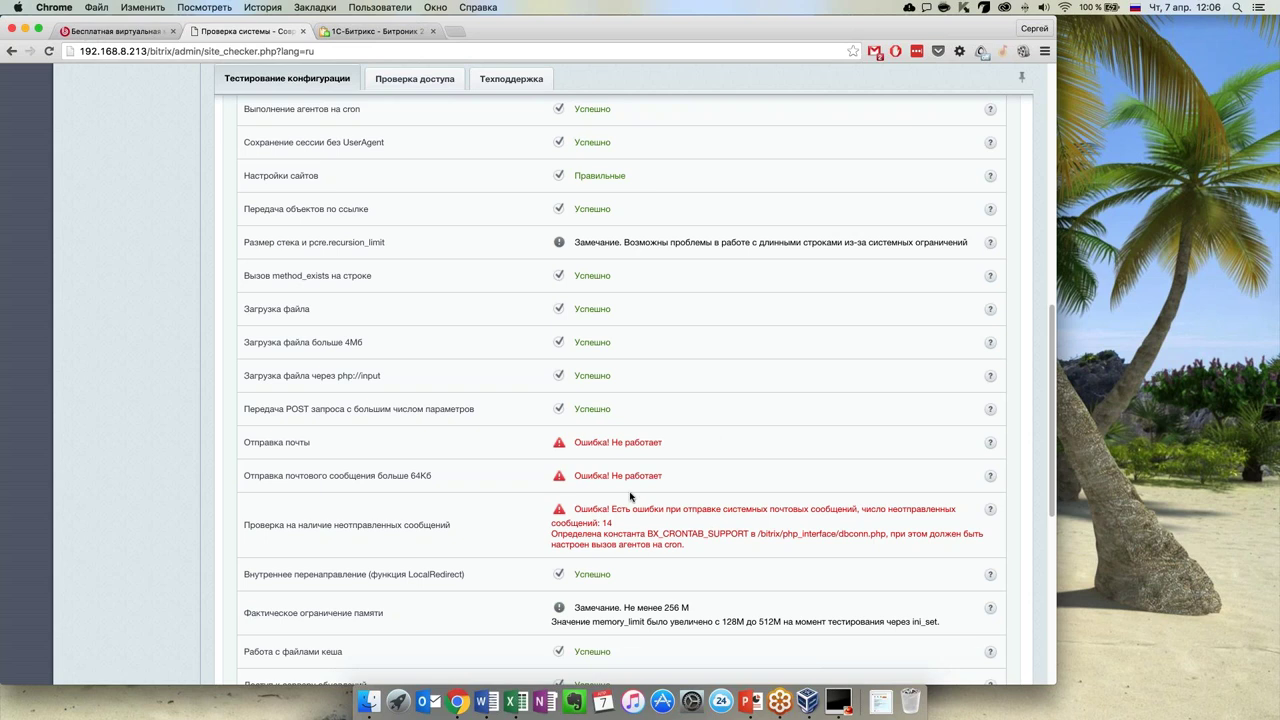
pyautogui.scroll(15, 600, 490)
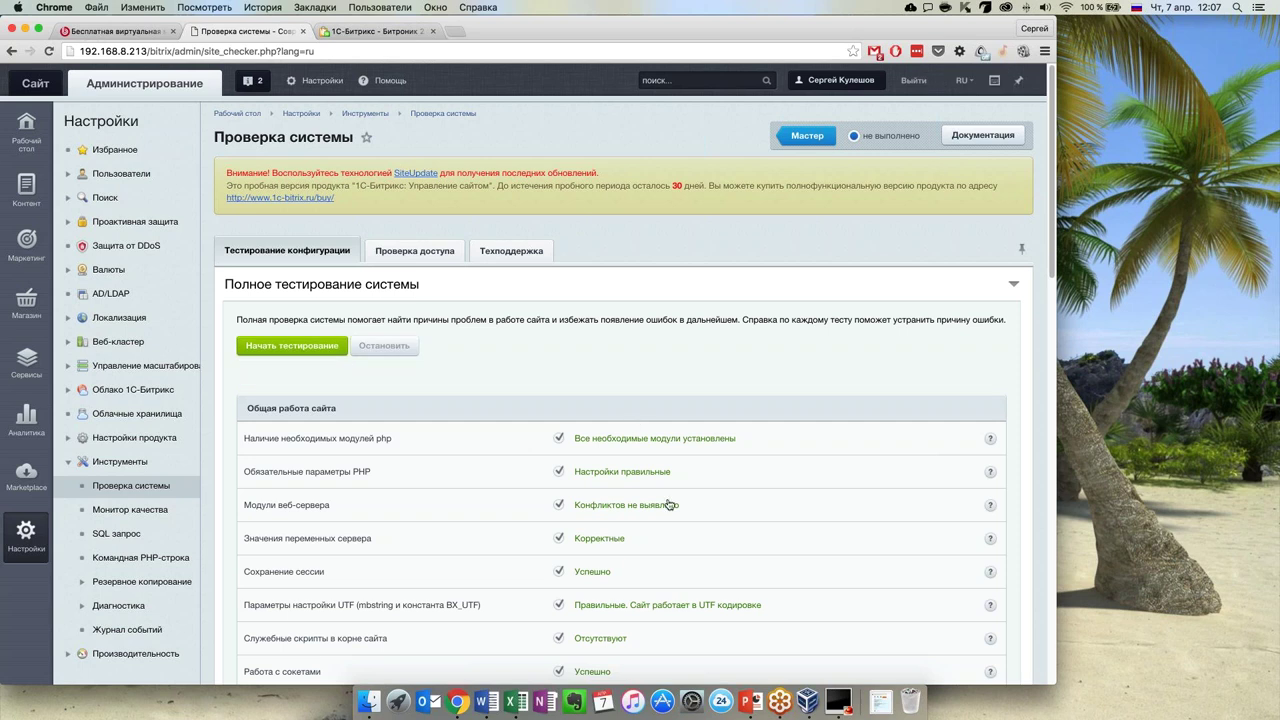
pyautogui.scroll(-10, 668, 504)
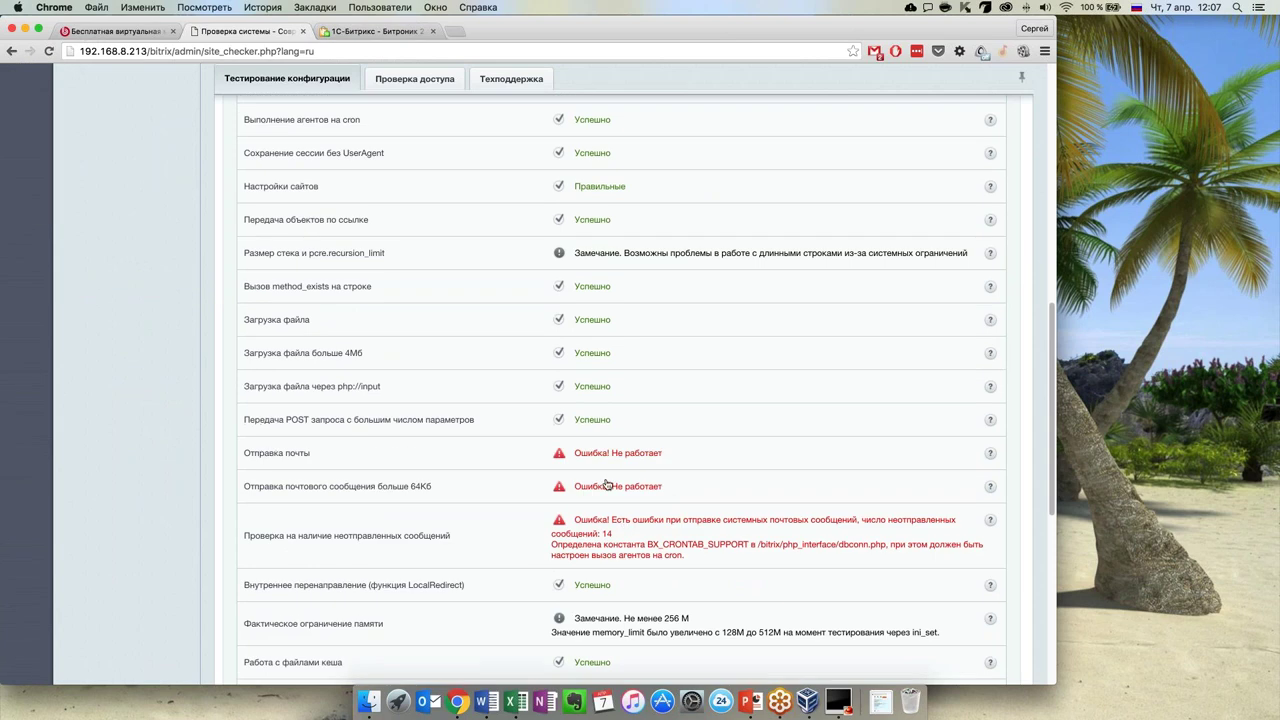
pyautogui.scroll(10, 607, 485)
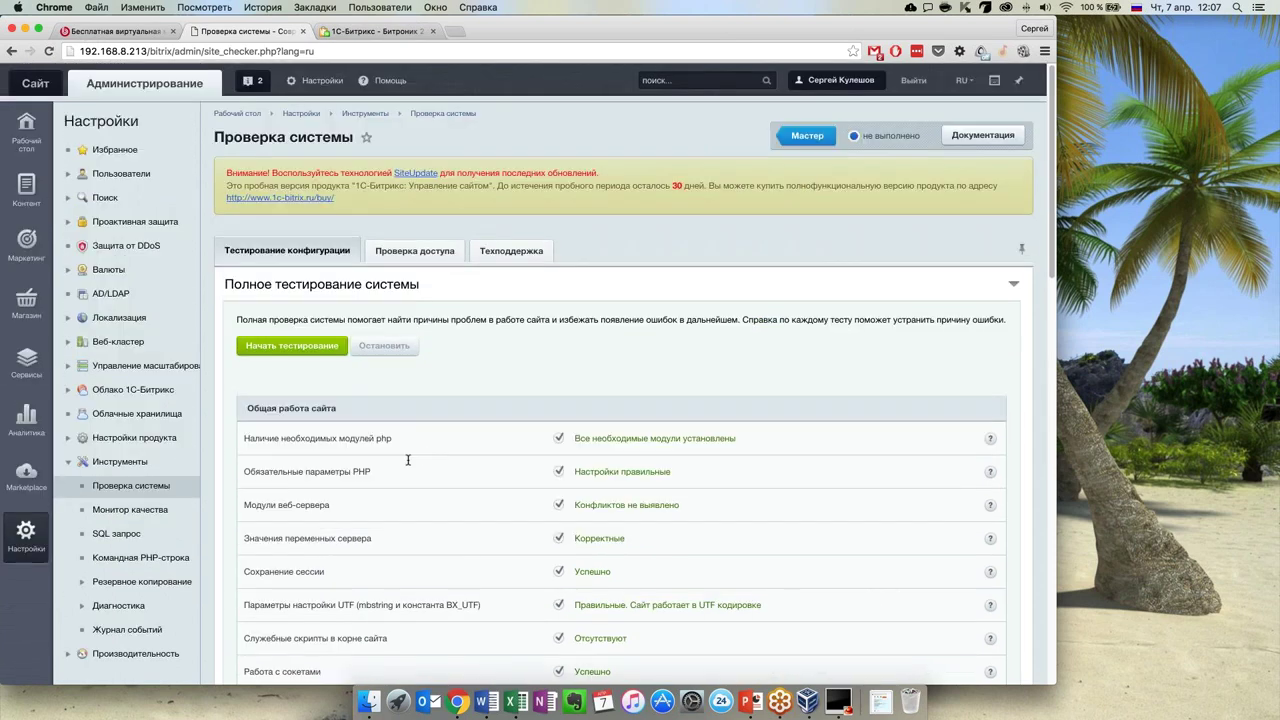
pyautogui.scroll(-15, 400, 458)
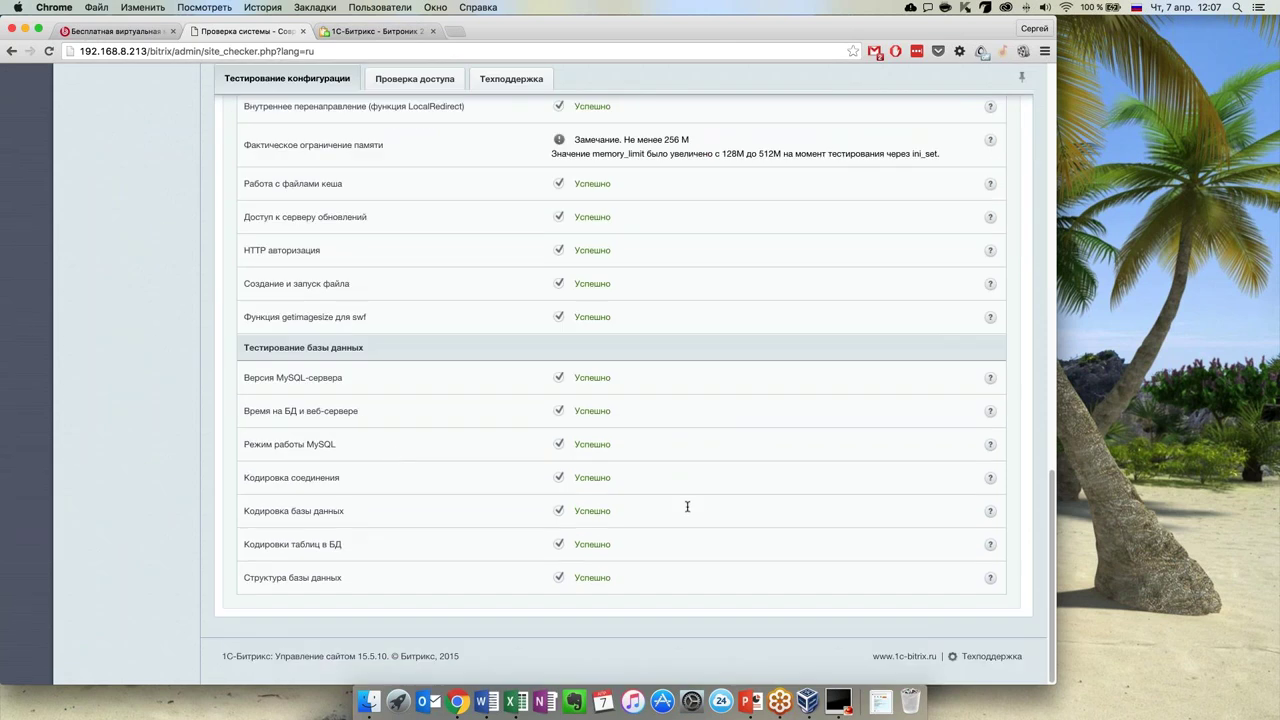
pyautogui.scroll(5, 687, 507)
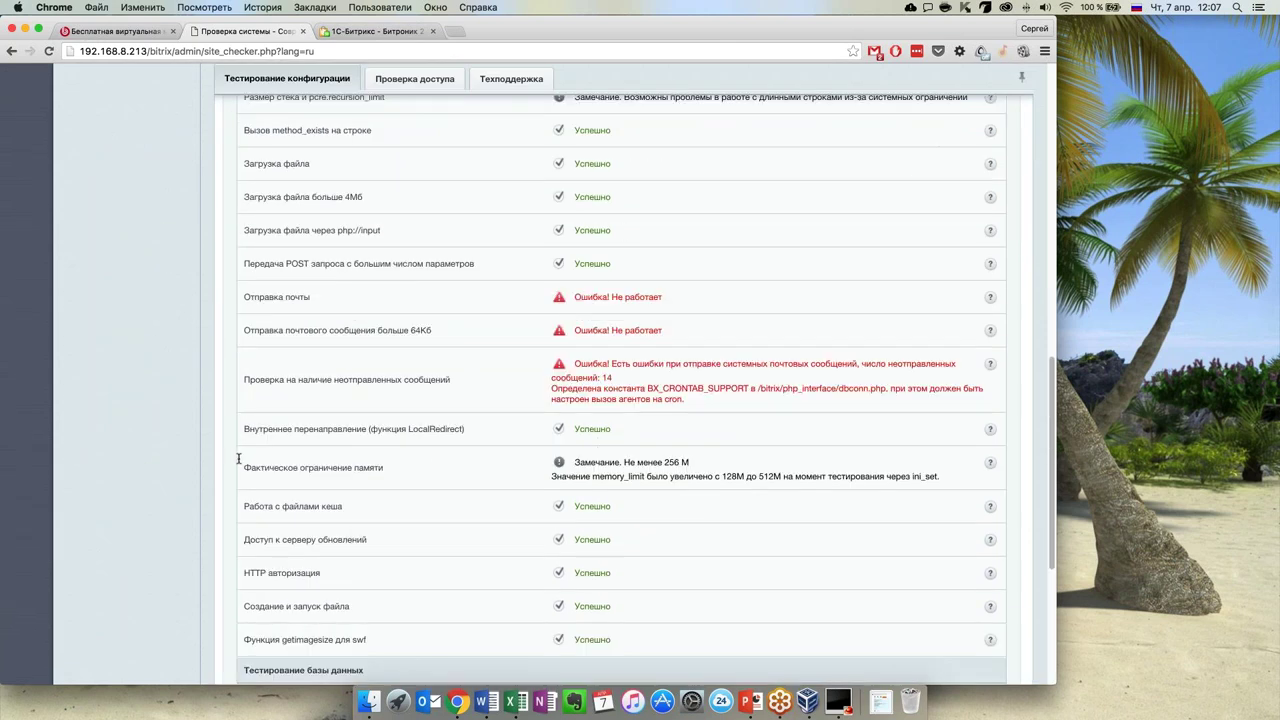
pyautogui.moveTo(238, 459); pyautogui.dragTo(430, 471)
pyautogui.click(519, 469)
pyautogui.click(991, 462)
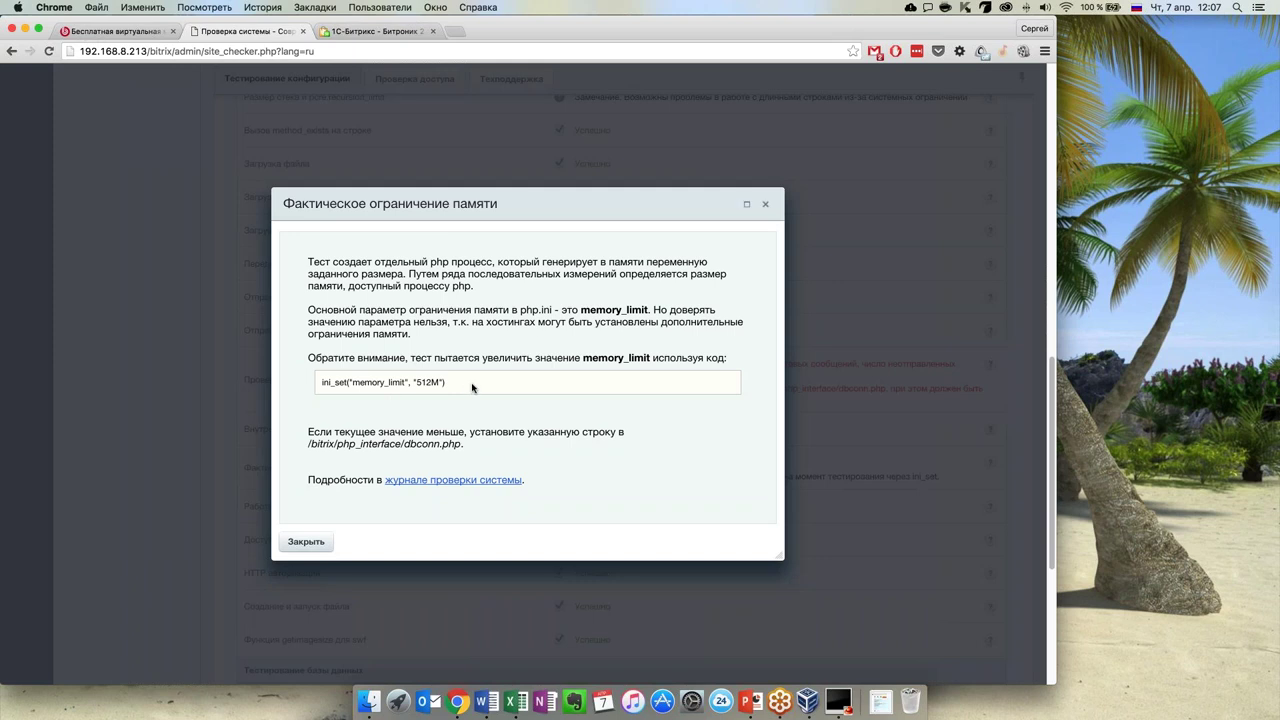
pyautogui.tripleClick(399, 390)
pyautogui.click(399, 390)
pyautogui.click(296, 542)
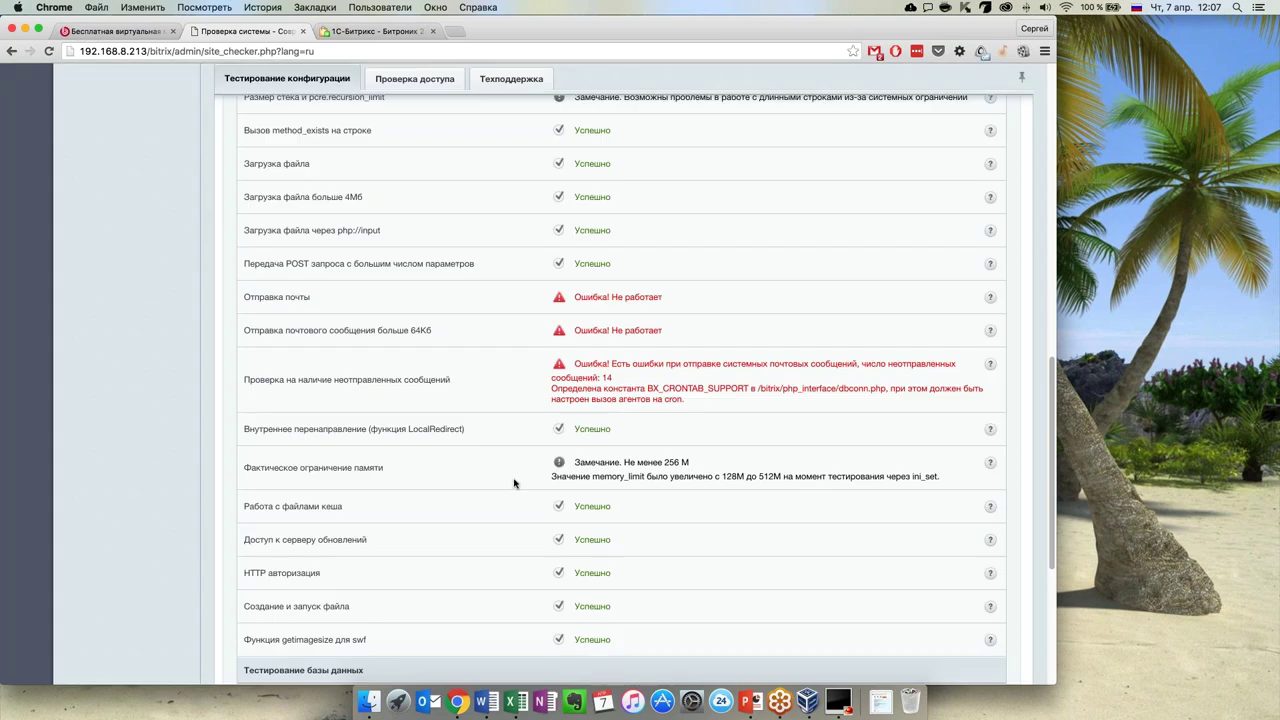
pyautogui.scroll(5, 698, 481)
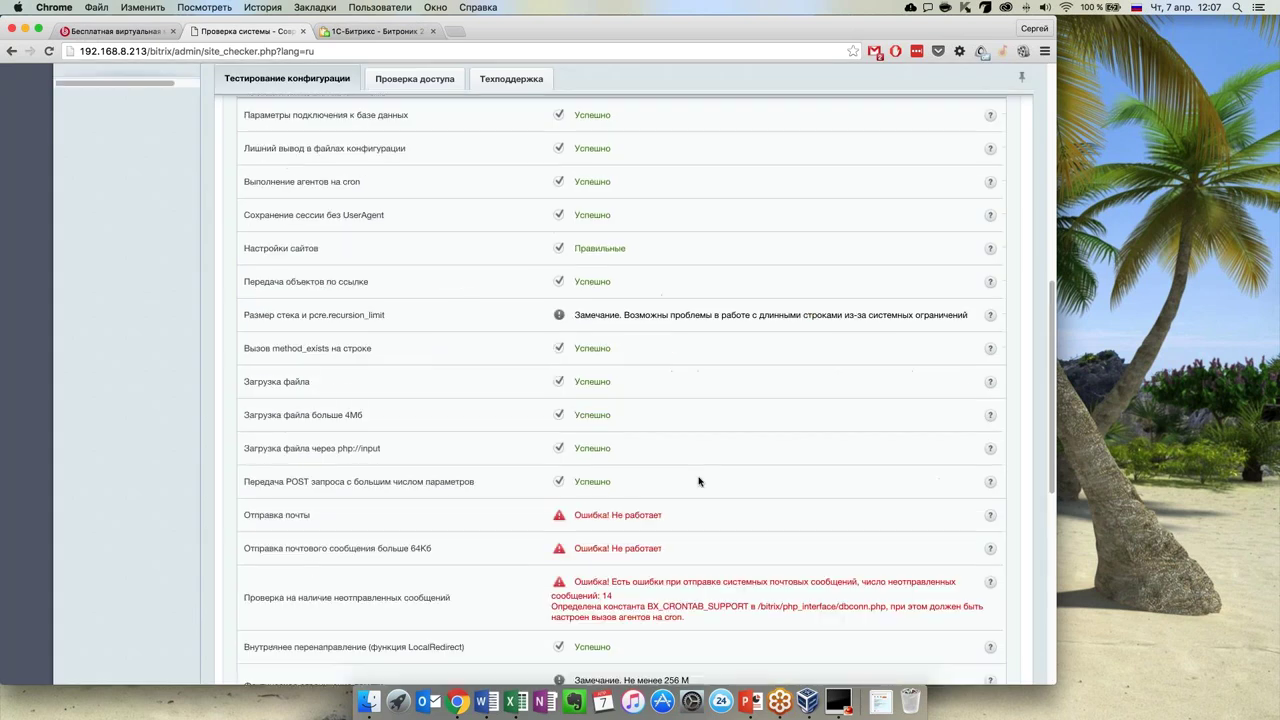
pyautogui.scroll(10, 698, 481)
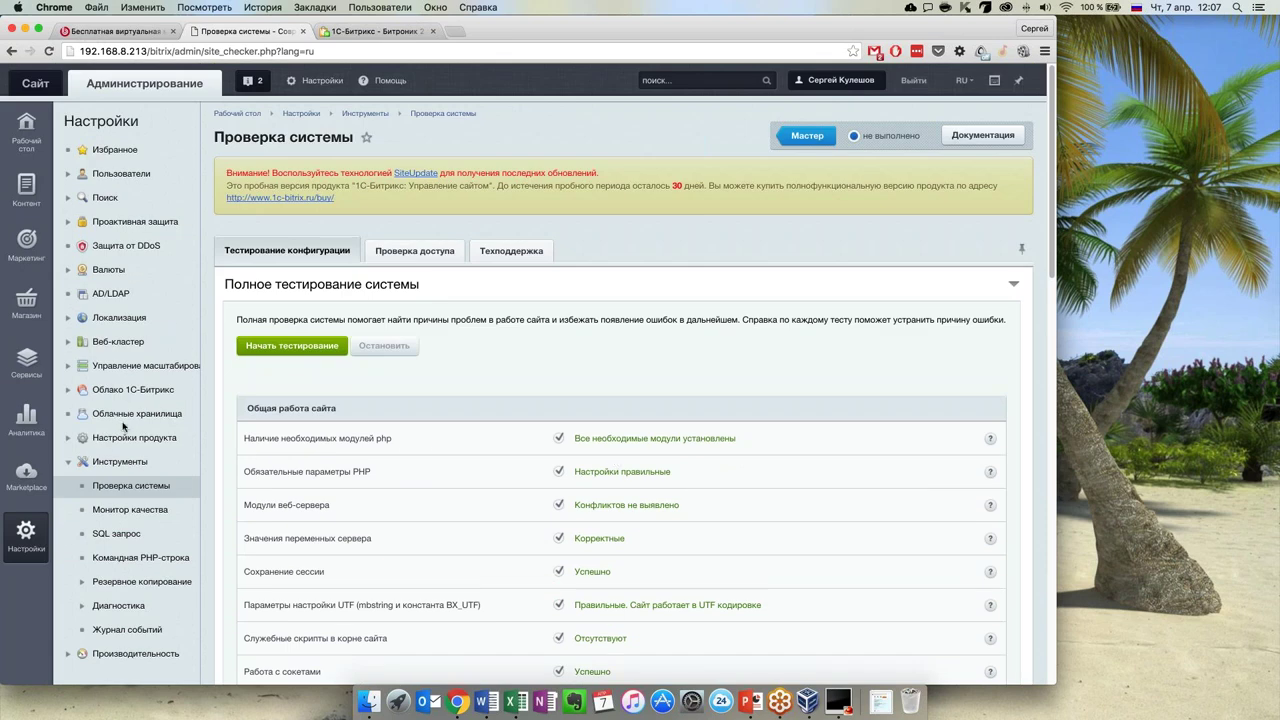
# Collapse Инструменты and expand the Магазин › Настройки section to list Мастер магазина and Службы доставки
pyautogui.click(70, 465)
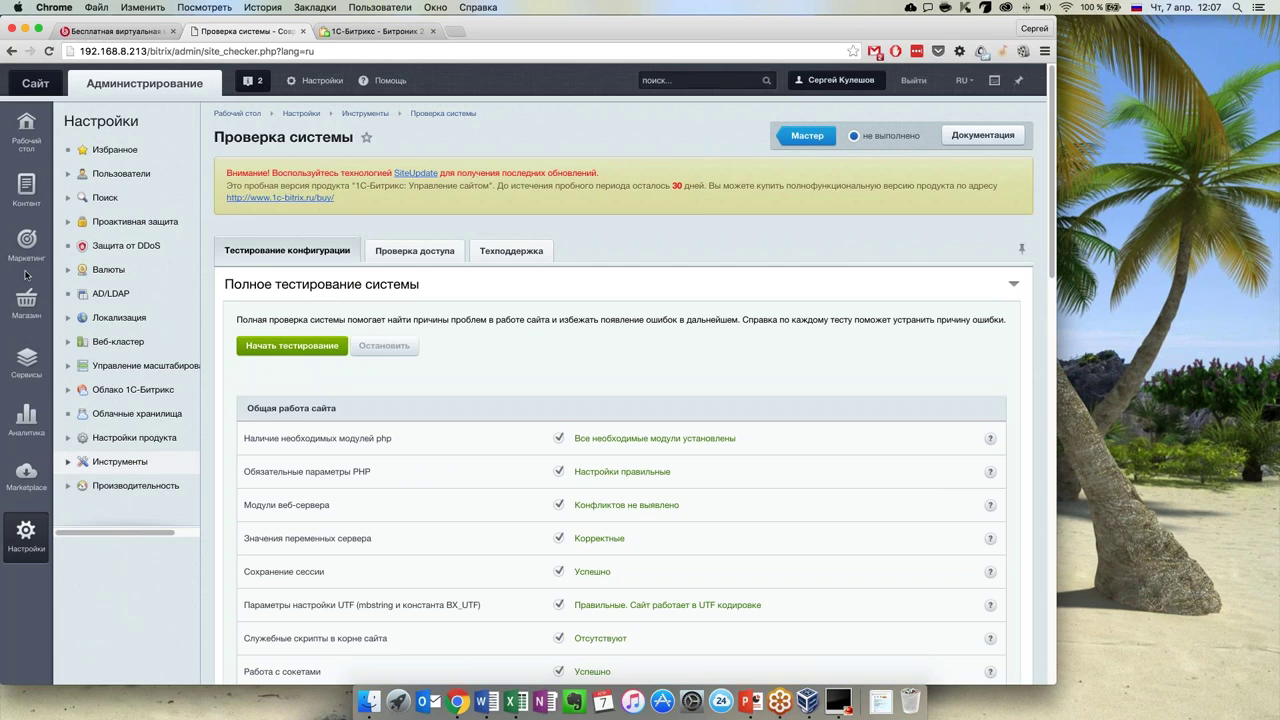
pyautogui.moveTo(37, 318)
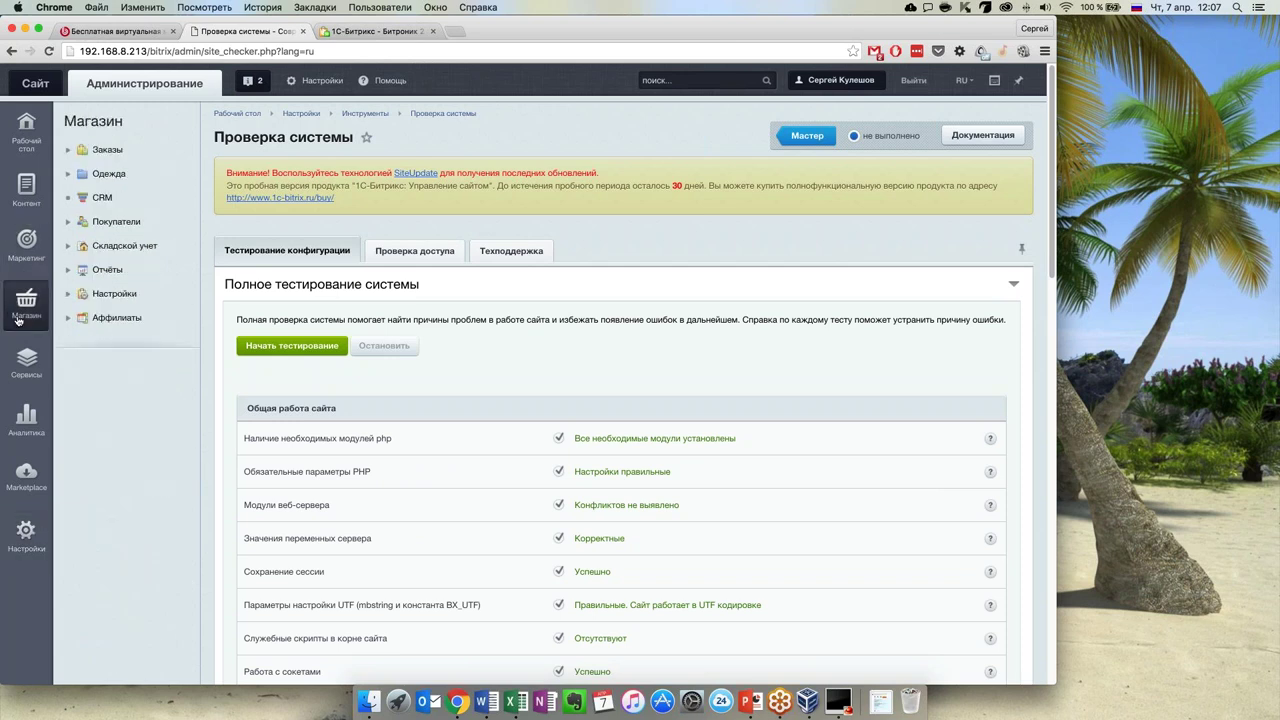
pyautogui.click(71, 296)
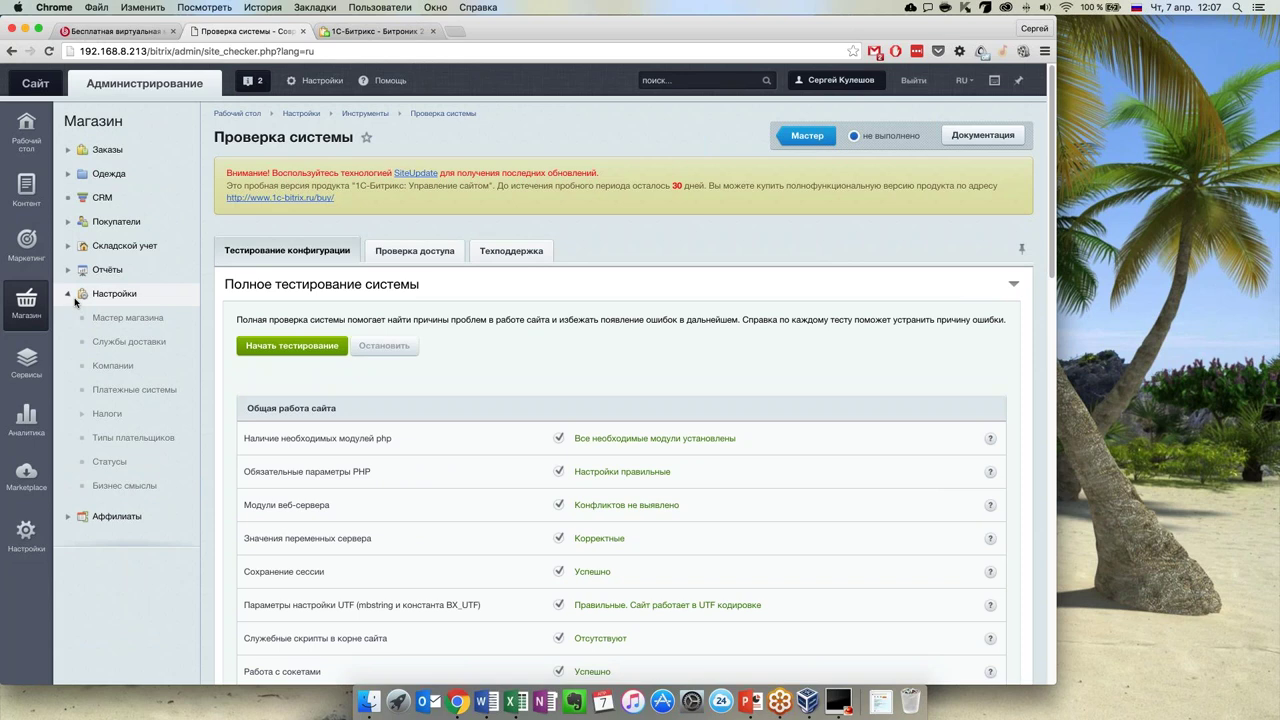
pyautogui.click(128, 317)
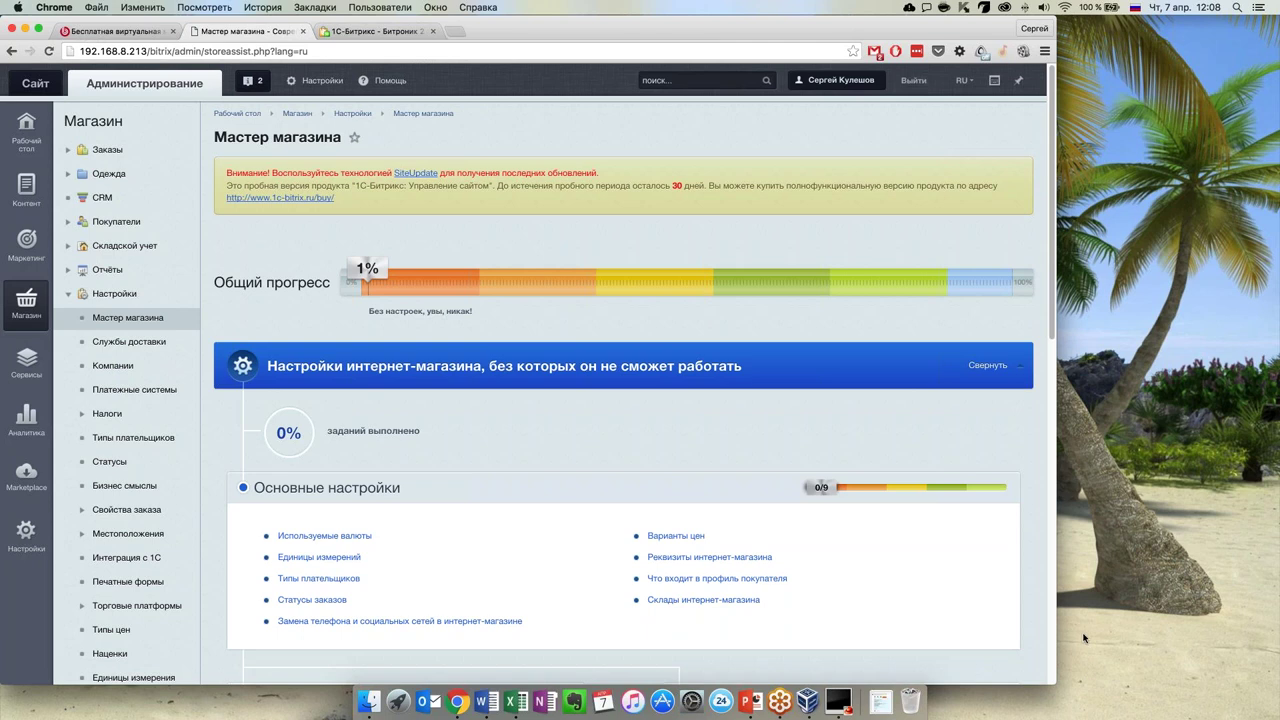
pyautogui.scroll(-3, 560, 500)
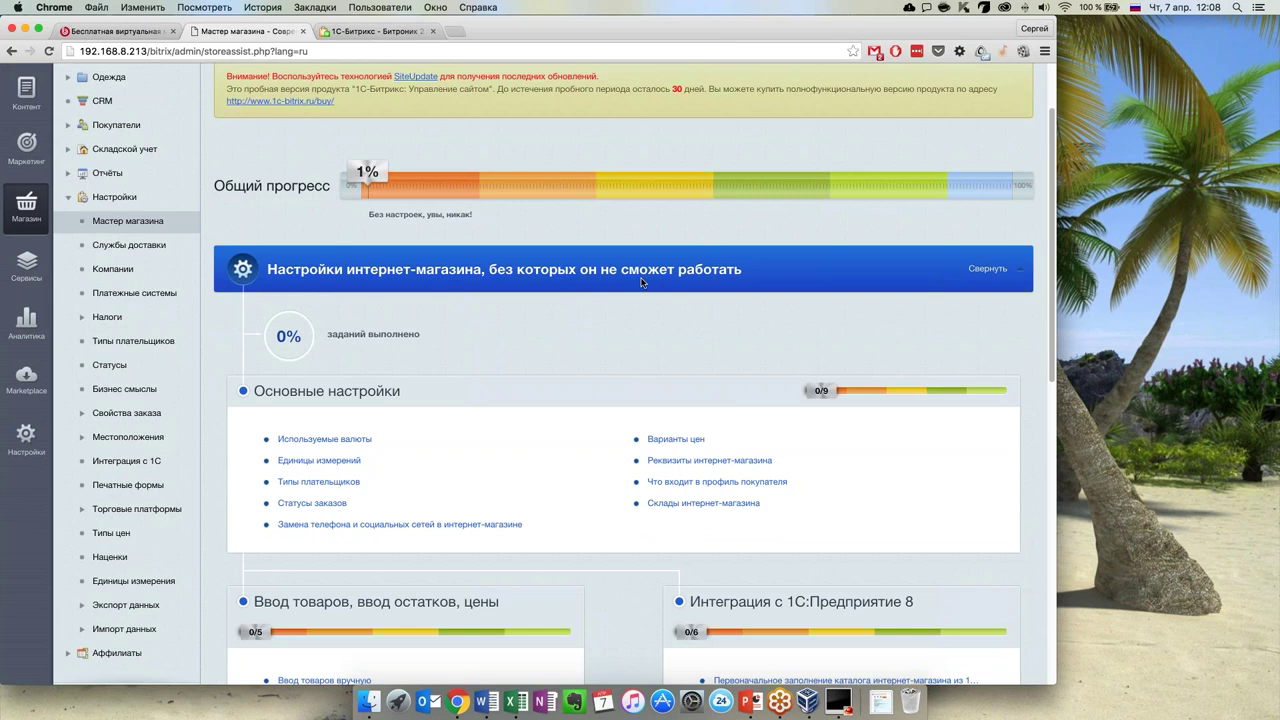
pyautogui.scroll(-6, 560, 300)
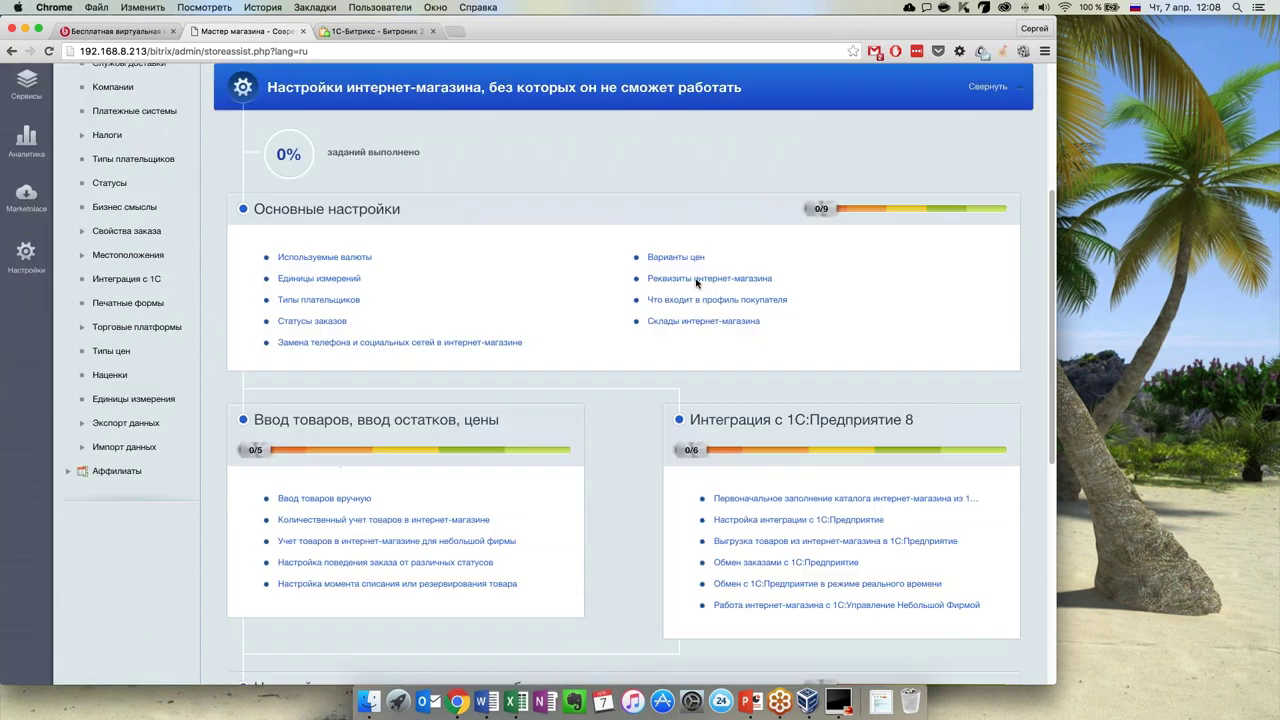
pyautogui.scroll(-10, 403, 387)
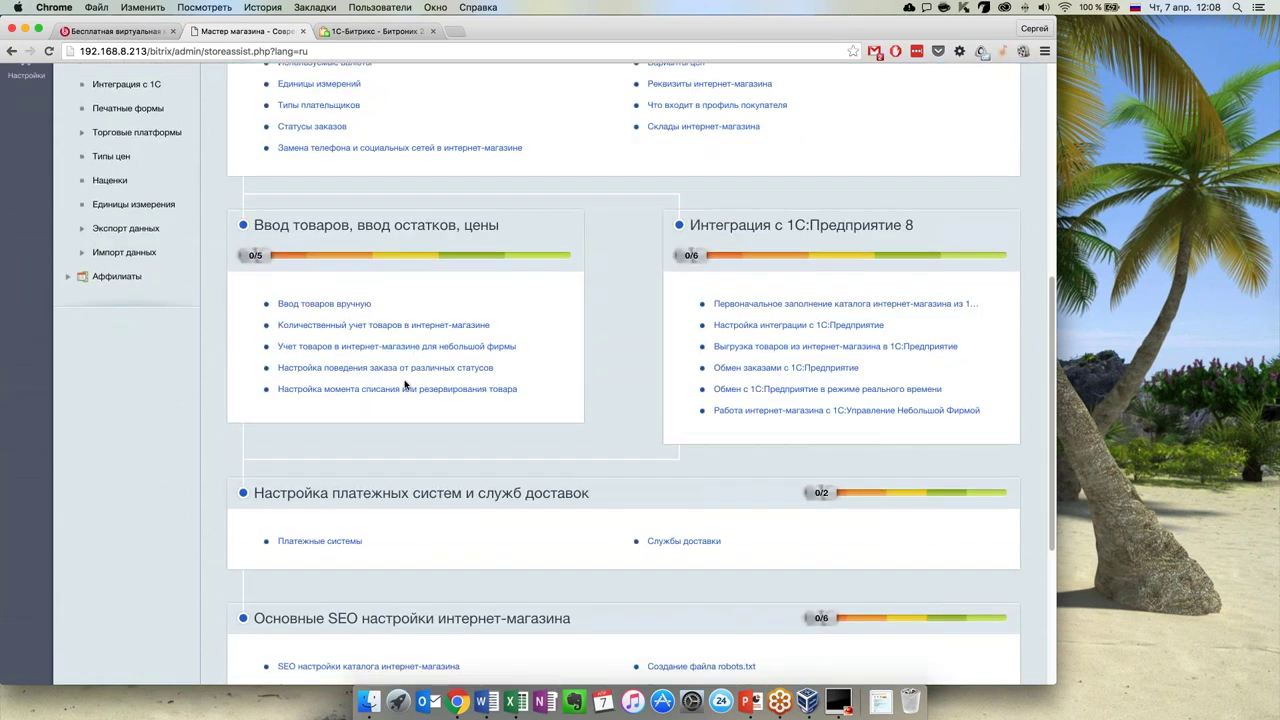
pyautogui.scroll(-2, 407, 385)
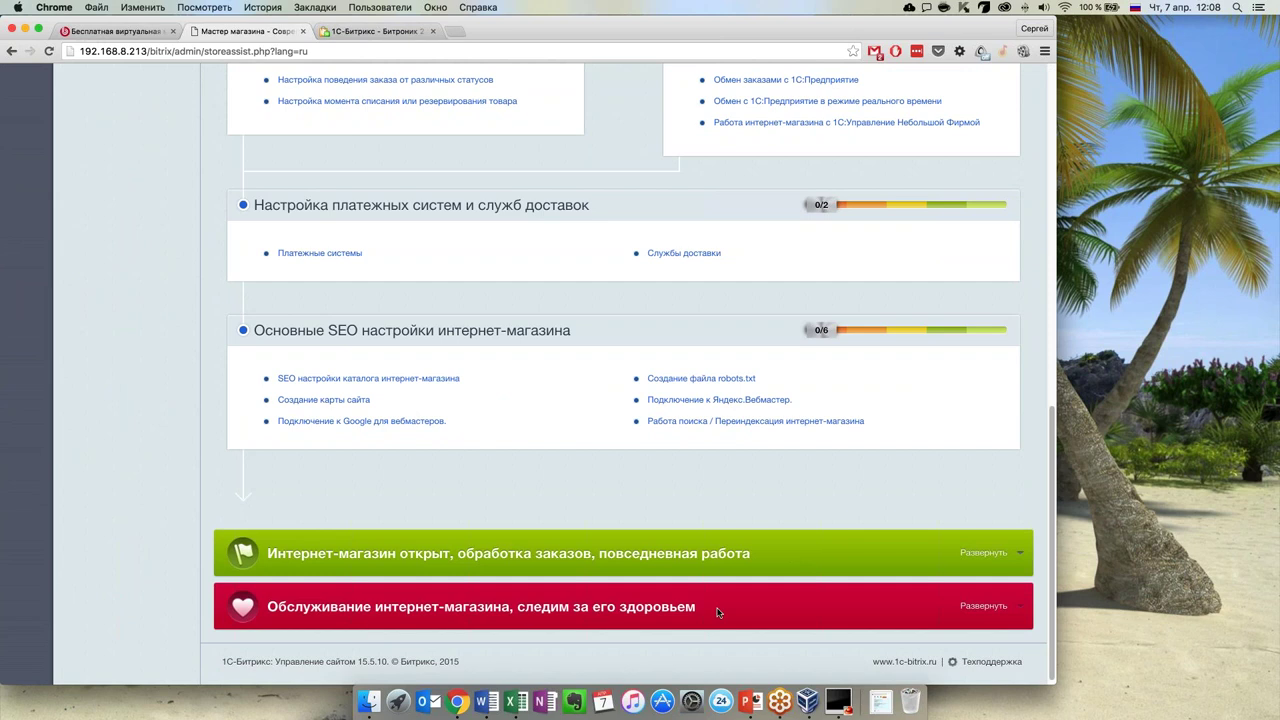
pyautogui.scroll(5, 780, 578)
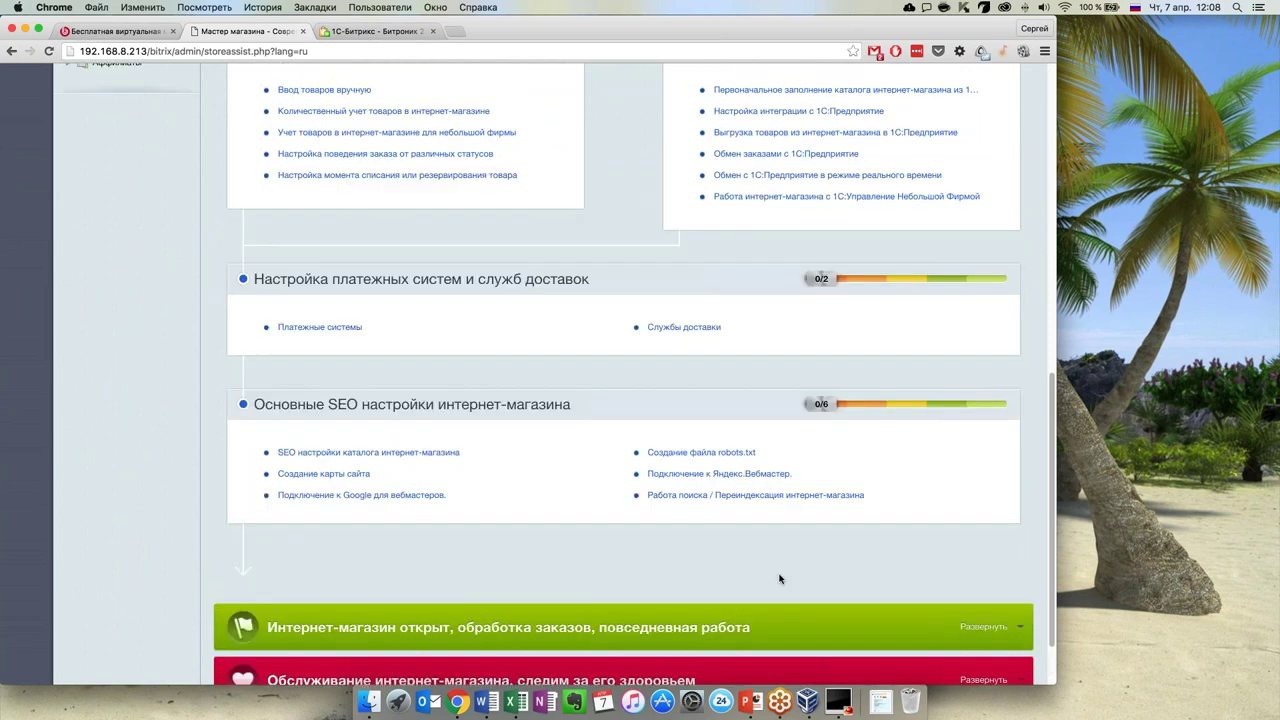
pyautogui.scroll(4, 760, 530)
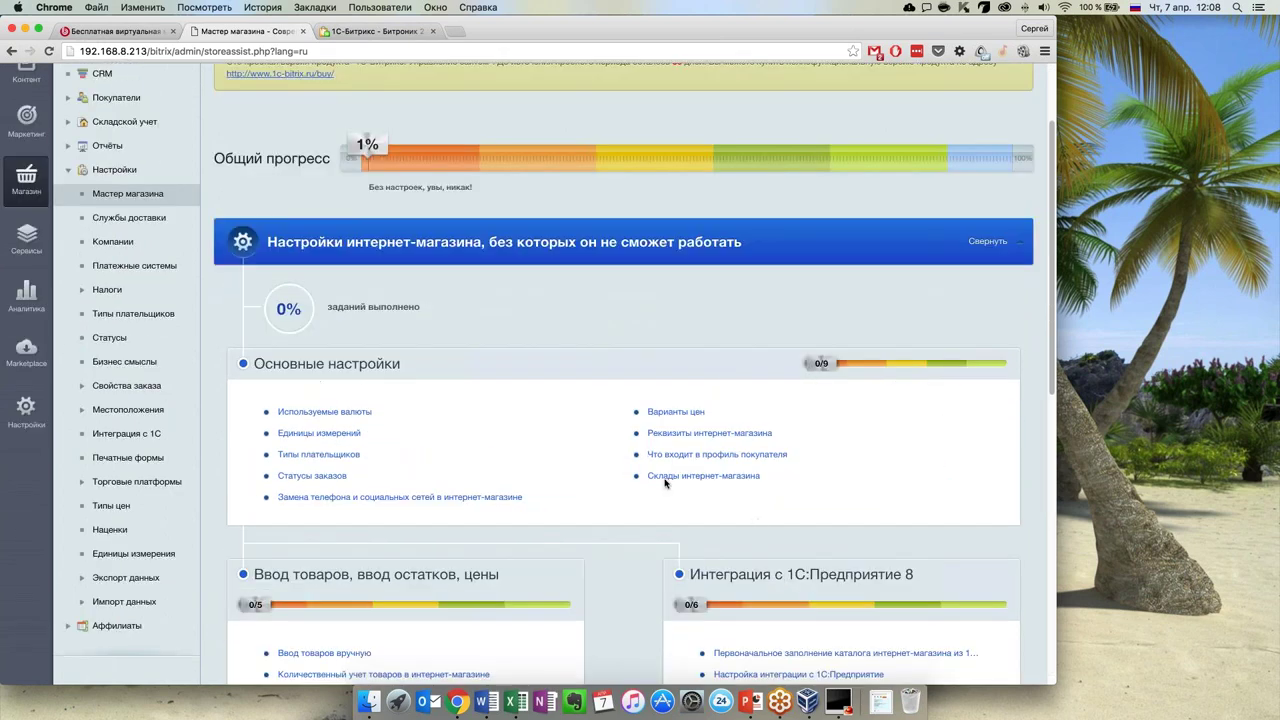
pyautogui.scroll(2, 560, 350)
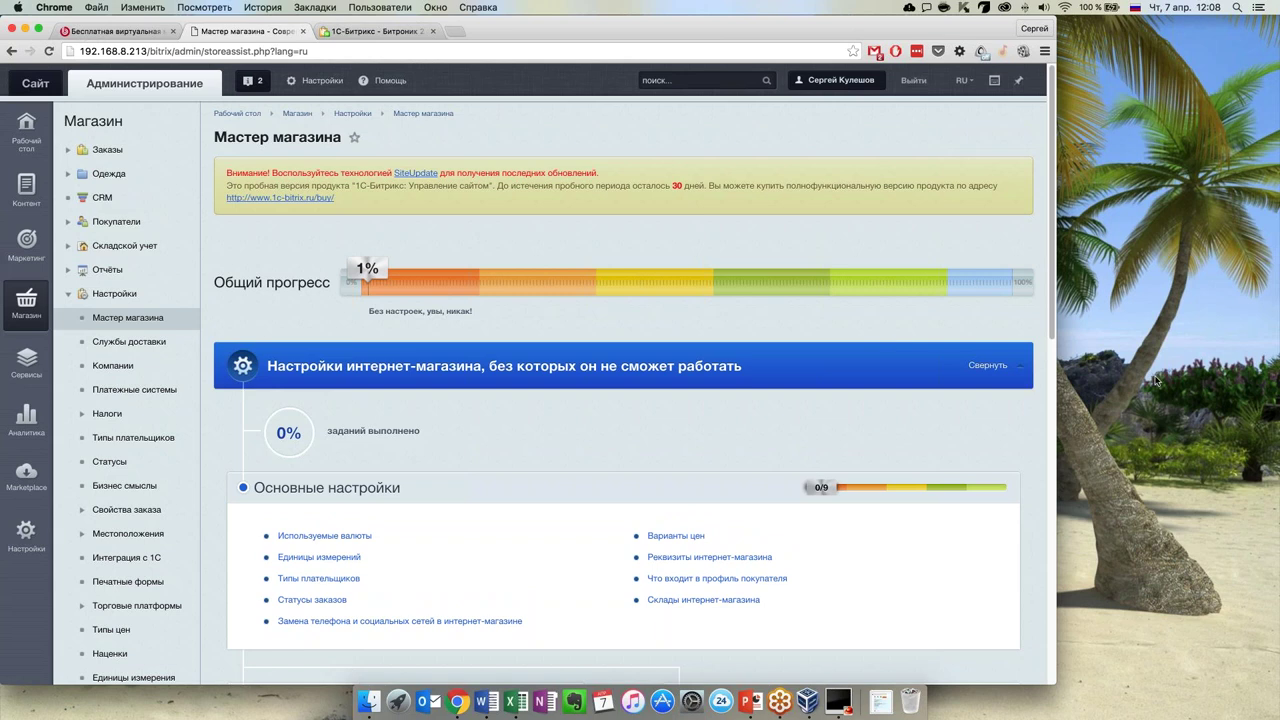
pyautogui.scroll(-2, 575, 391)
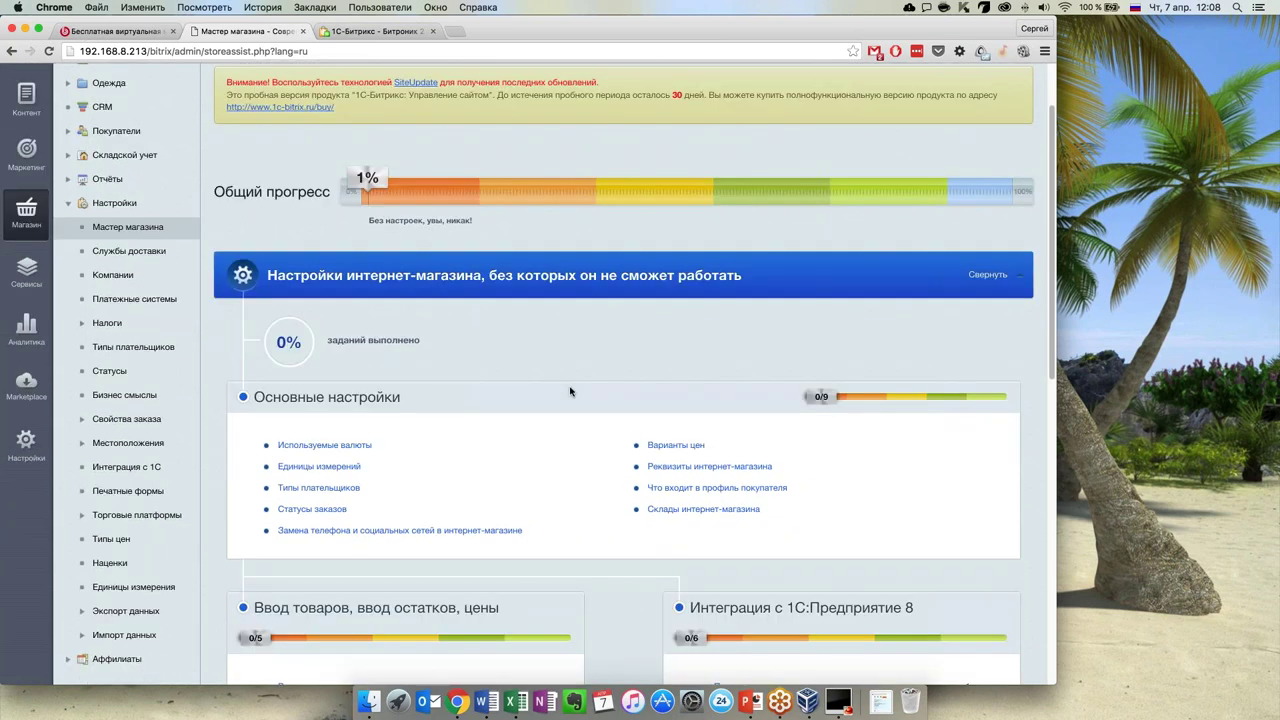
pyautogui.scroll(-1, 569, 391)
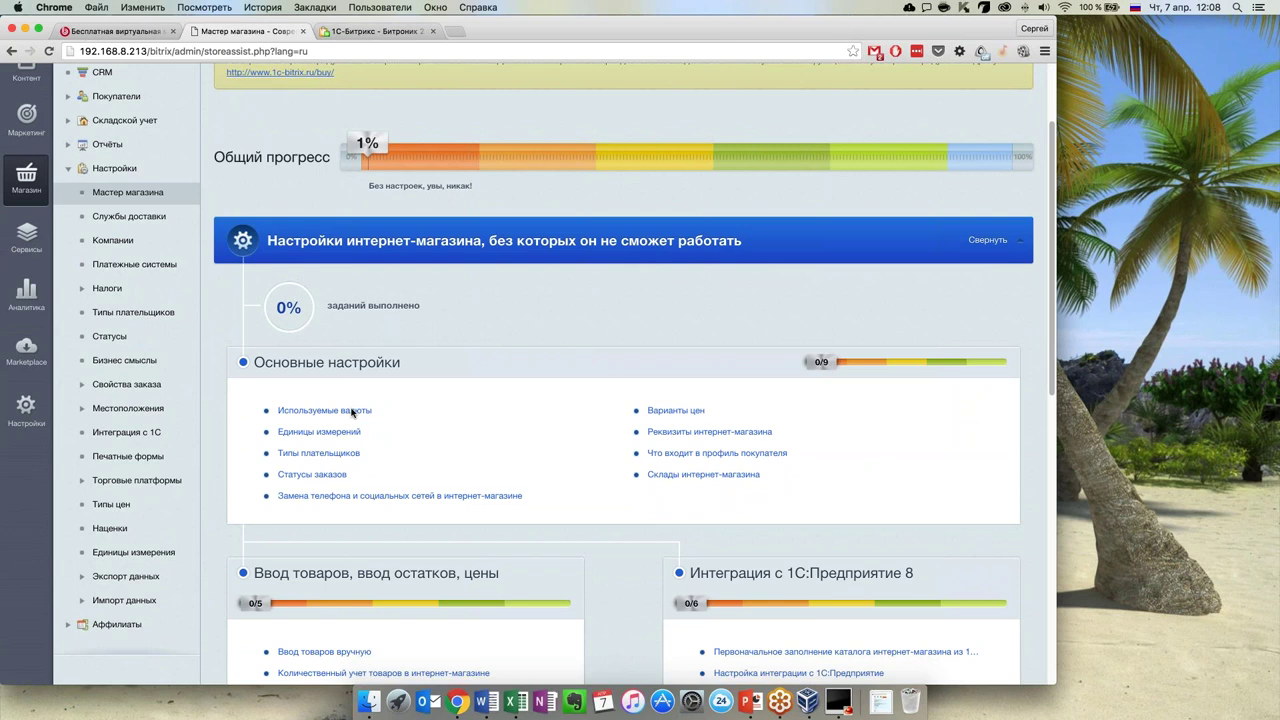
pyautogui.scroll(-2, 446, 422)
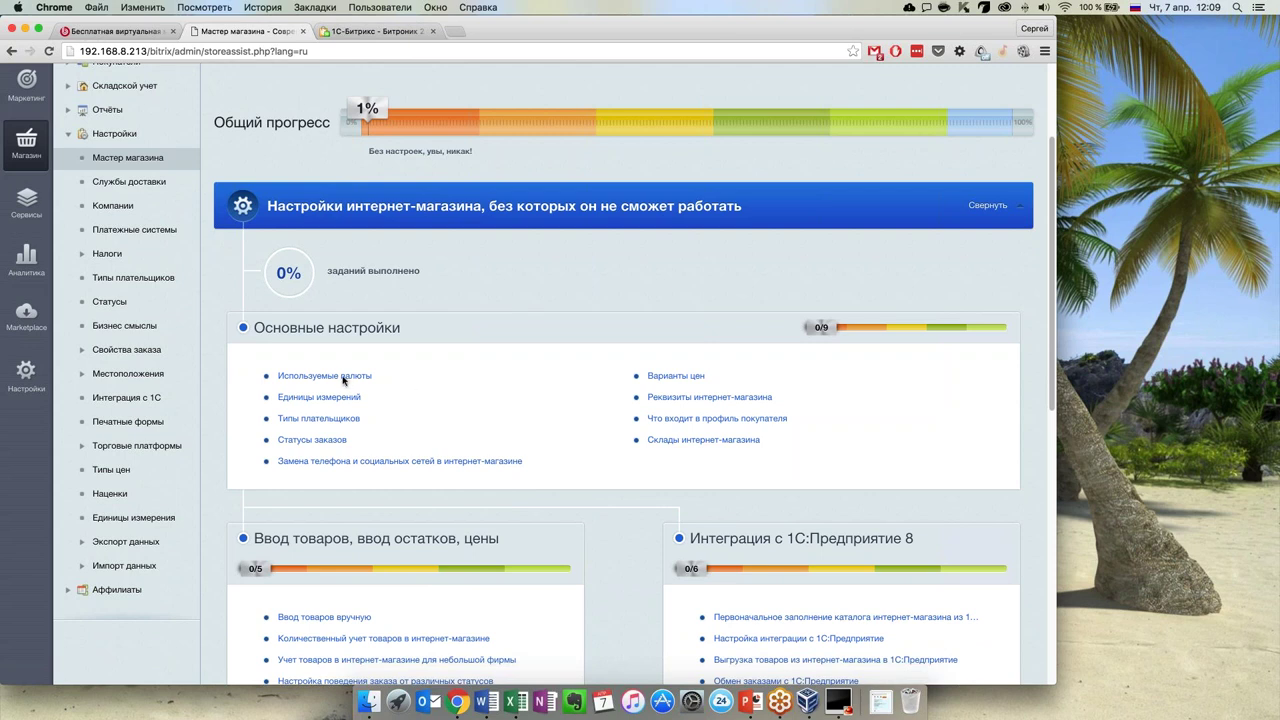
# Open the Используемые валюты task to show the Валюты list, and review the task's instructions
pyautogui.click(343, 378)
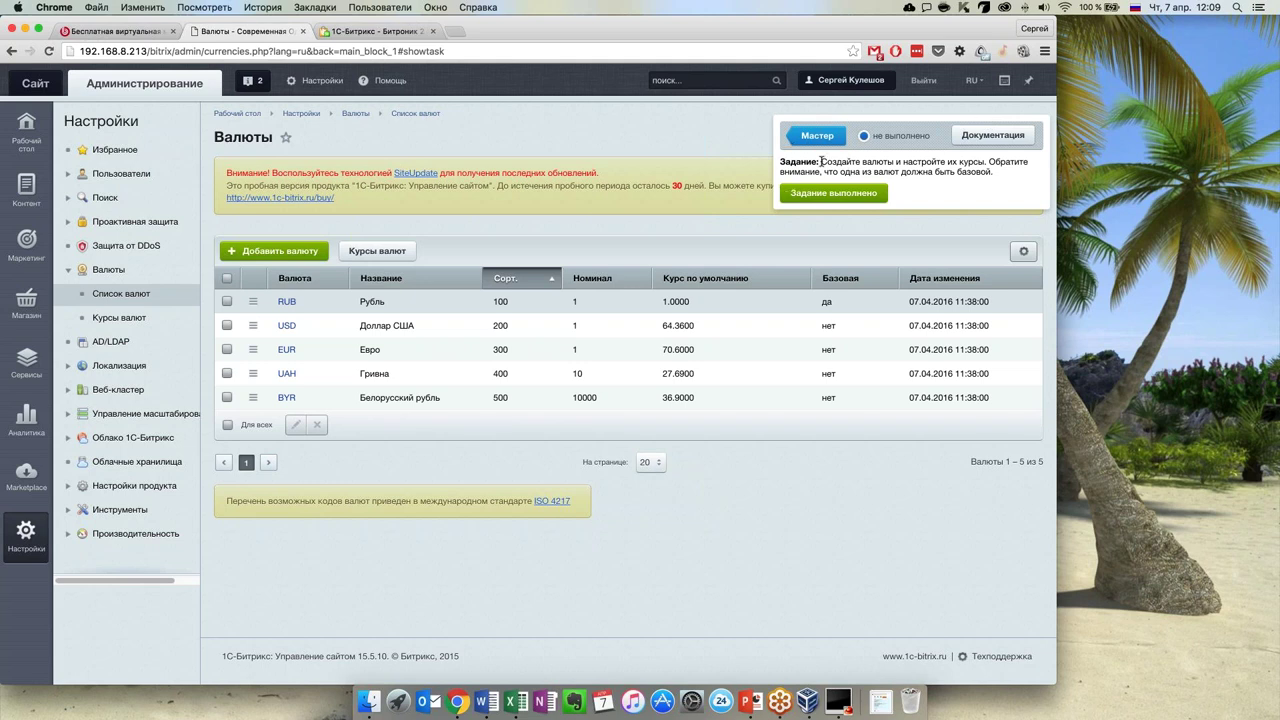
pyautogui.moveTo(821, 161); pyautogui.dragTo(1000, 174)
pyautogui.click(1000, 174)
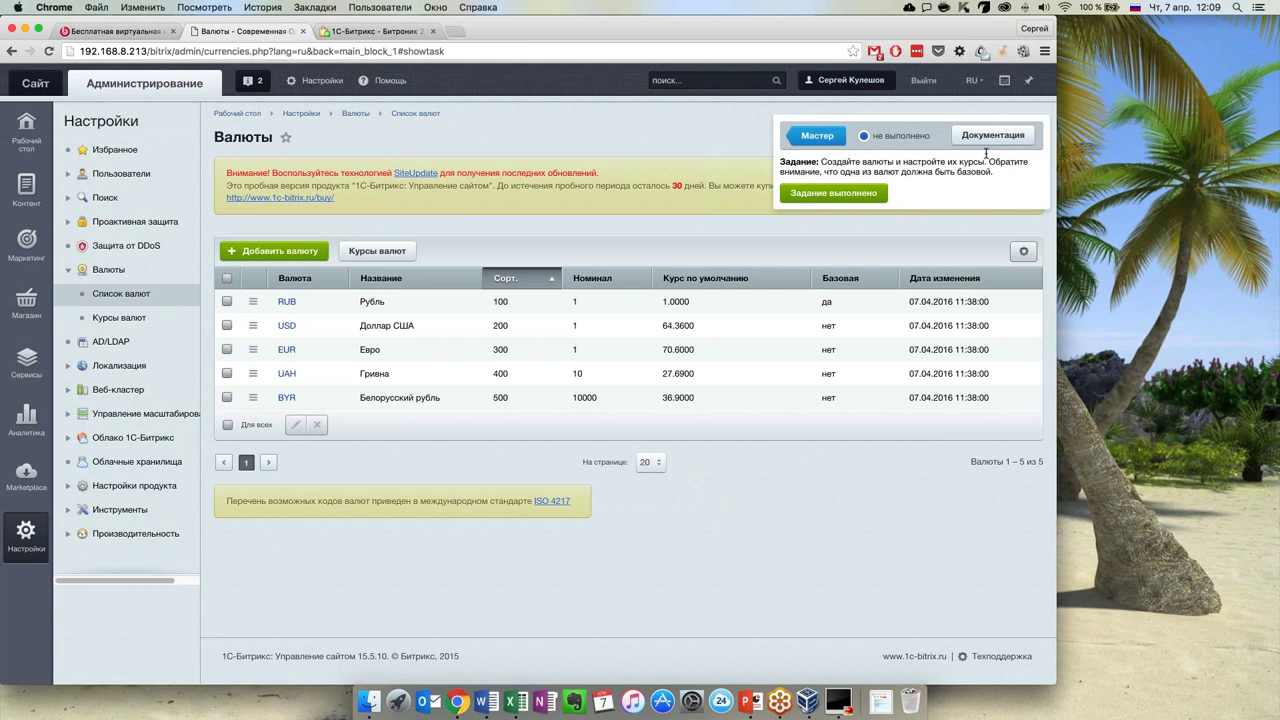
pyautogui.click(980, 135)
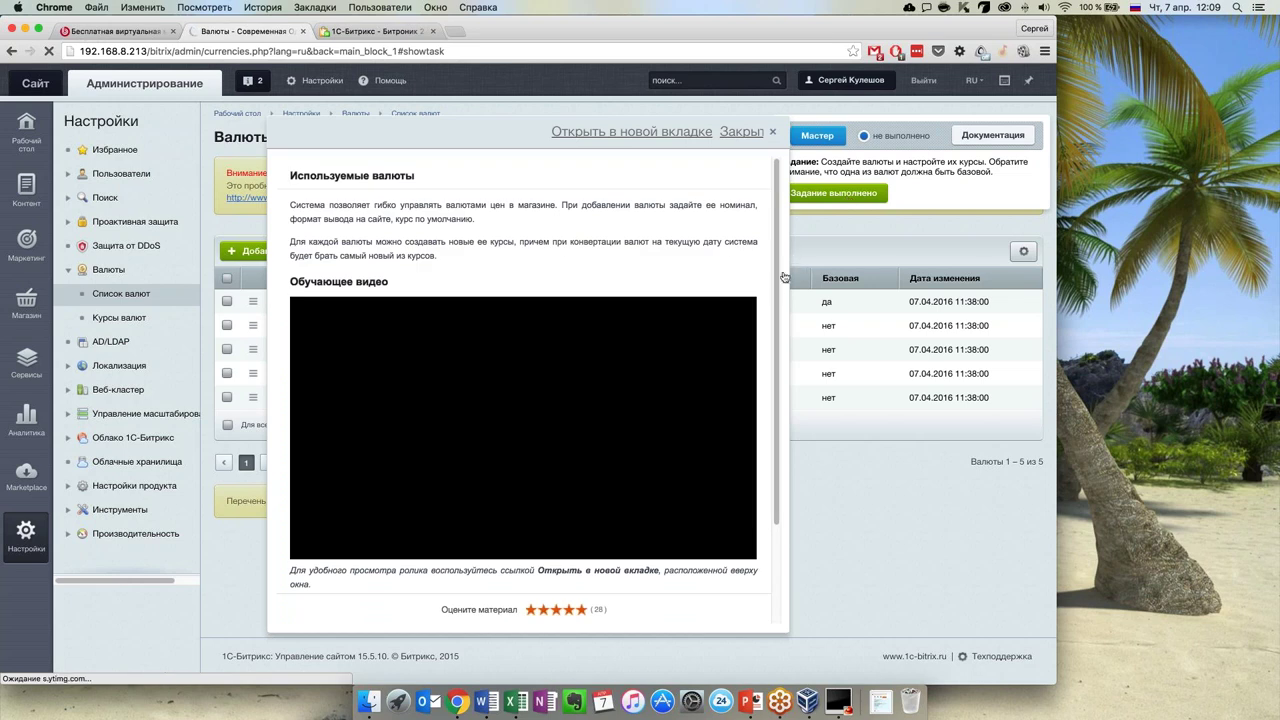
pyautogui.scroll(-2, 786, 375)
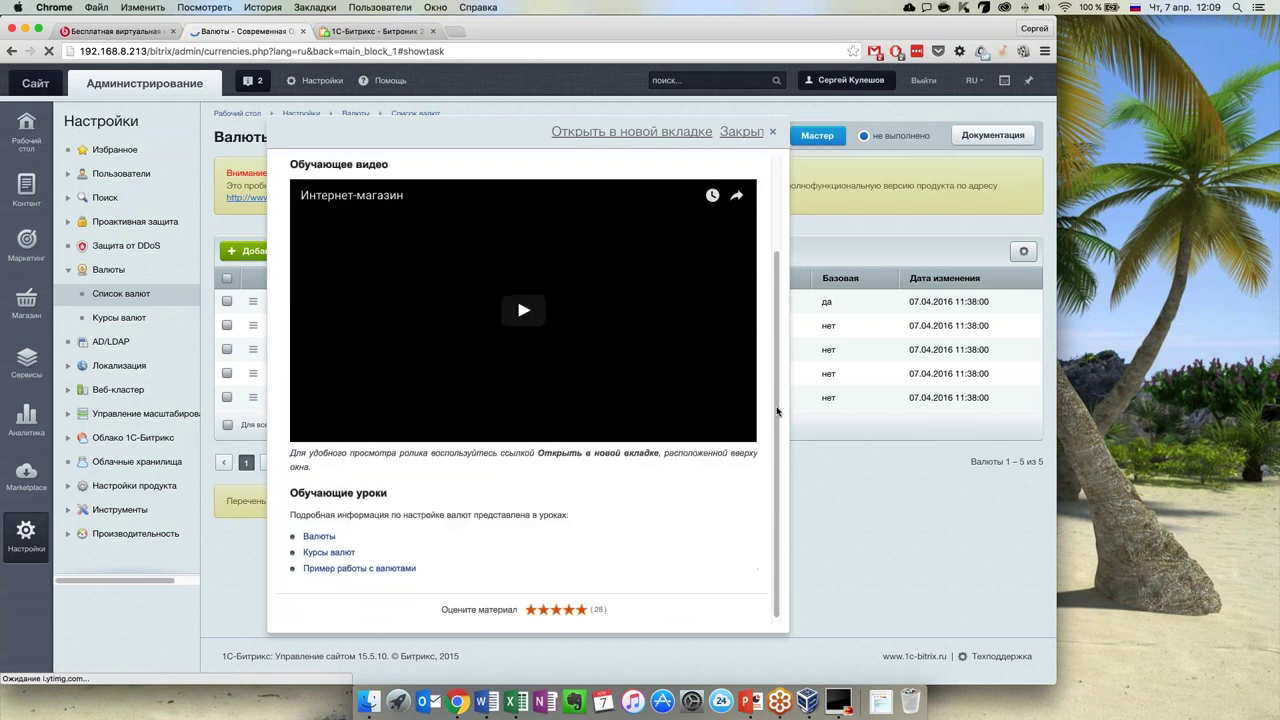
pyautogui.scroll(2, 779, 296)
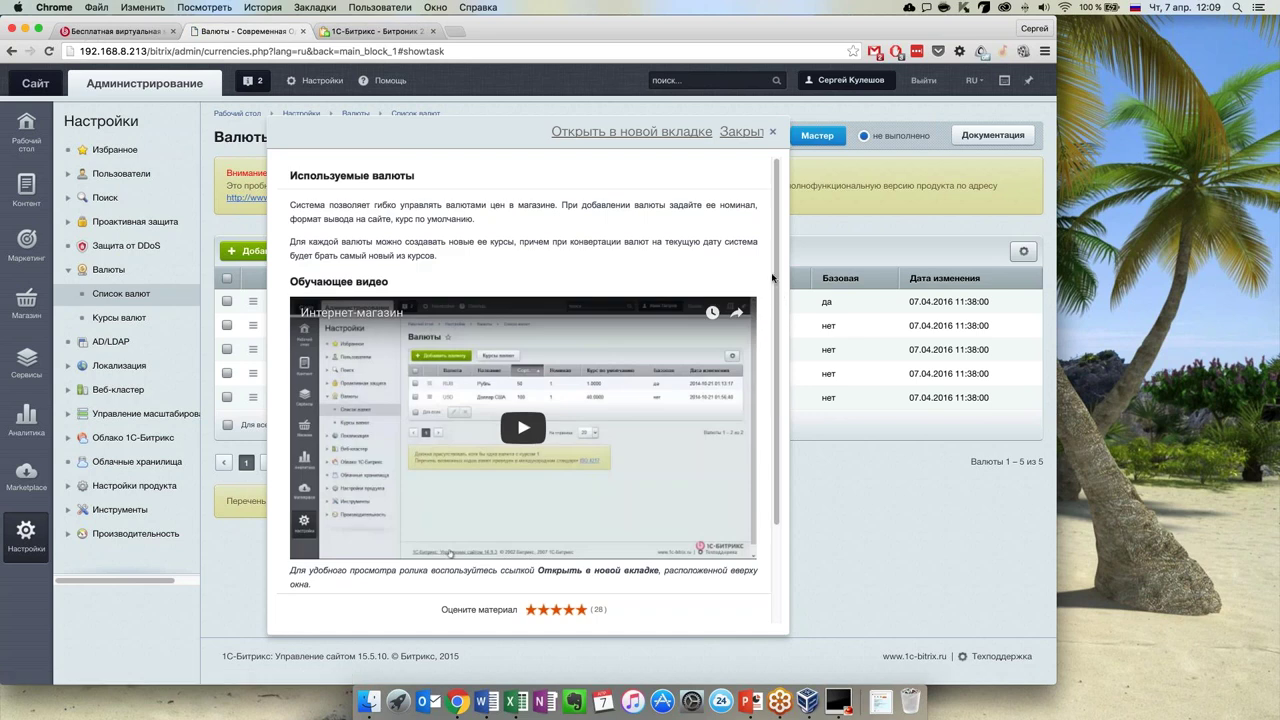
pyautogui.scroll(-2, 772, 459)
pyautogui.scroll(-1, 772, 459)
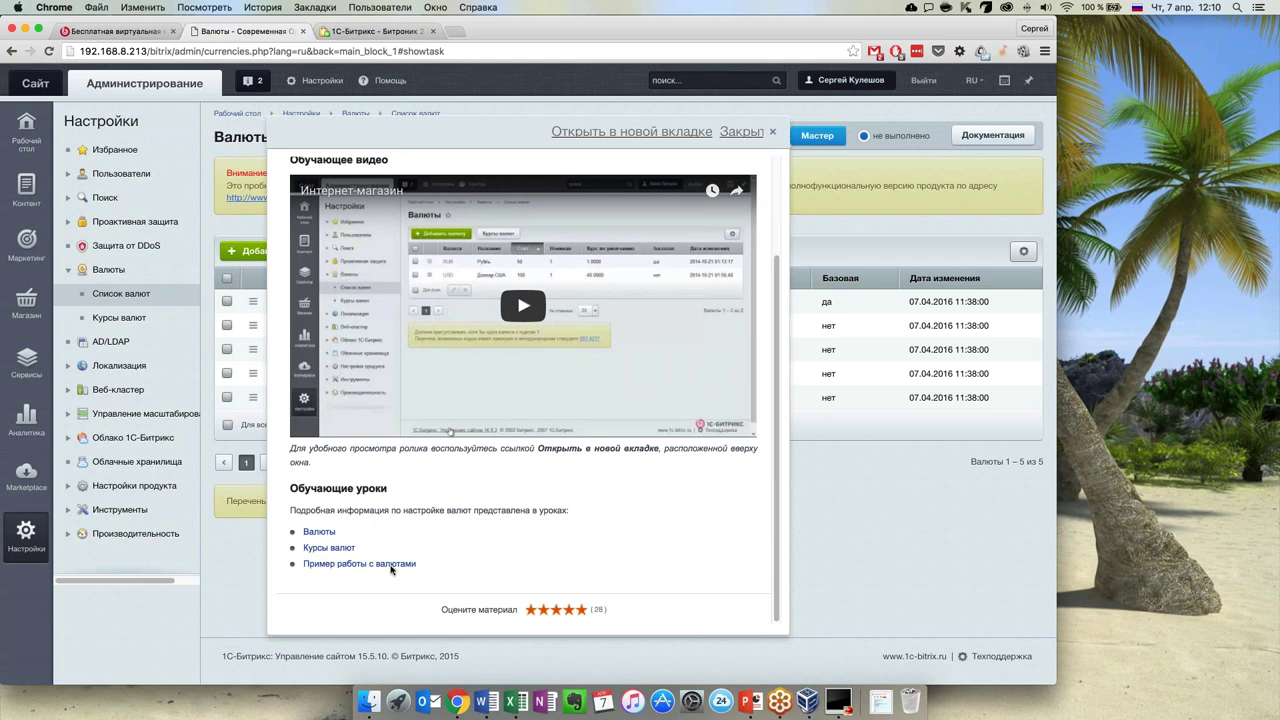
pyautogui.scroll(1, 770, 290)
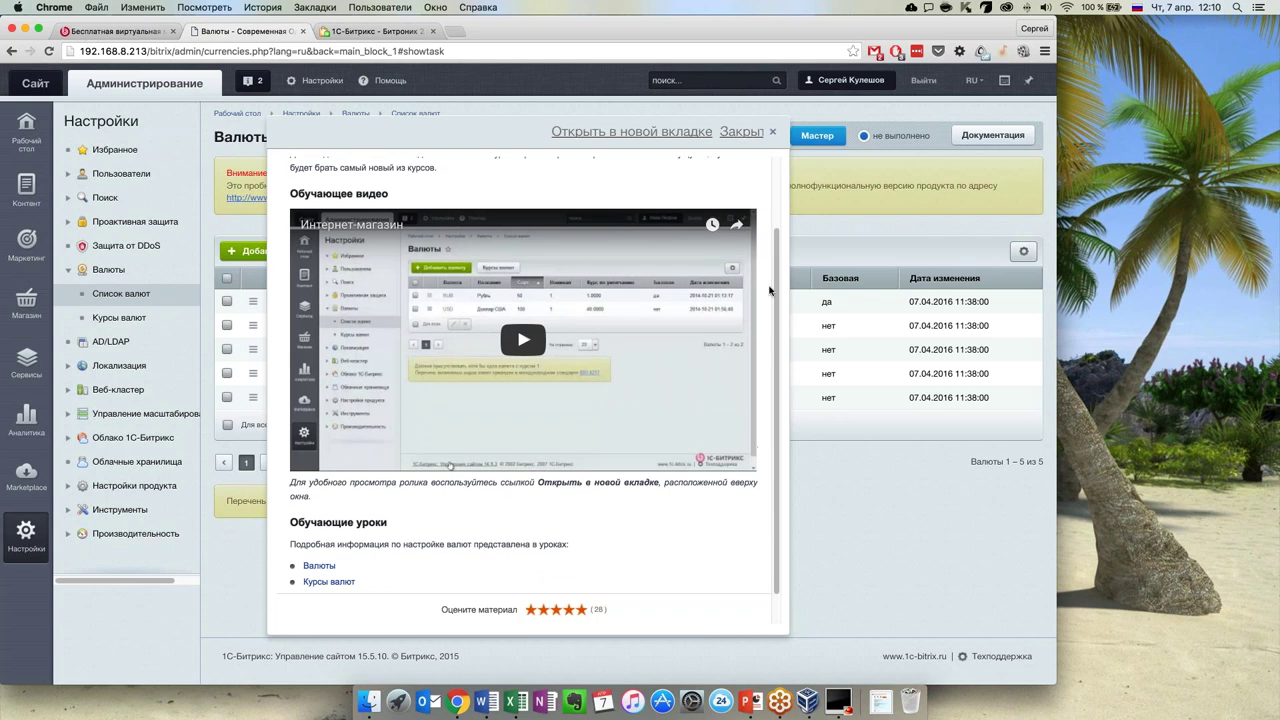
pyautogui.scroll(3, 770, 290)
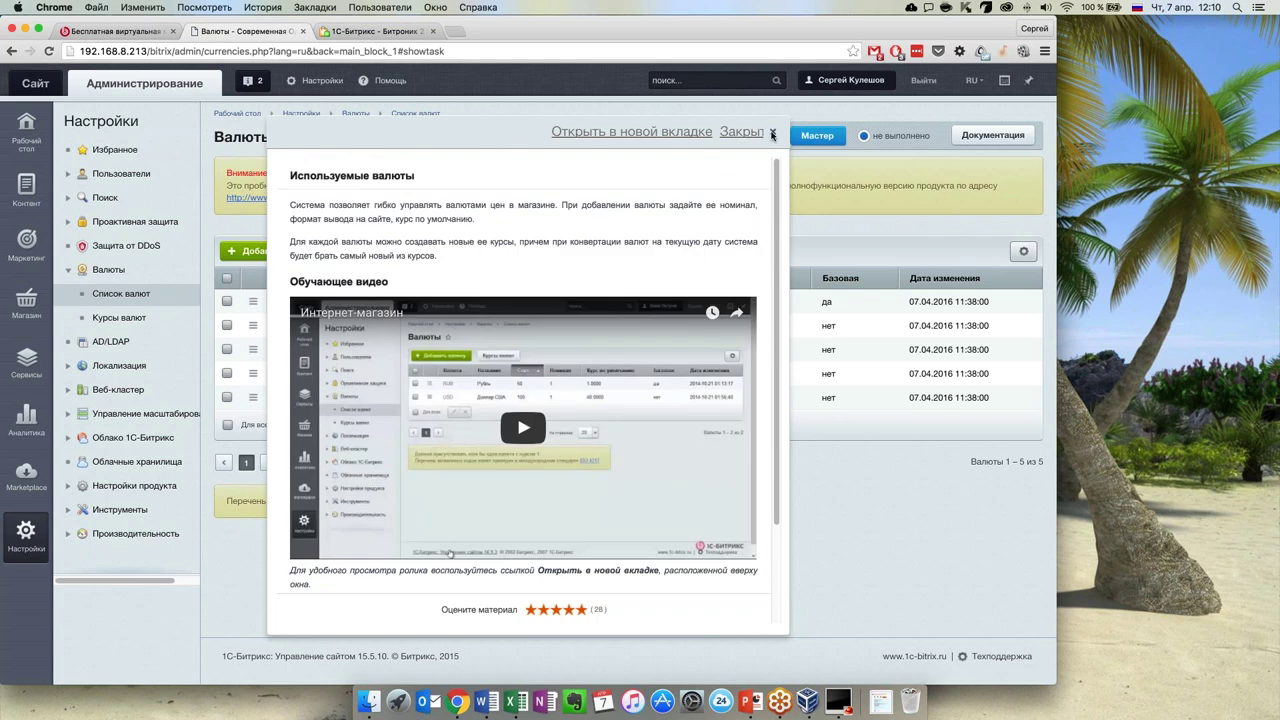
pyautogui.click(772, 135)
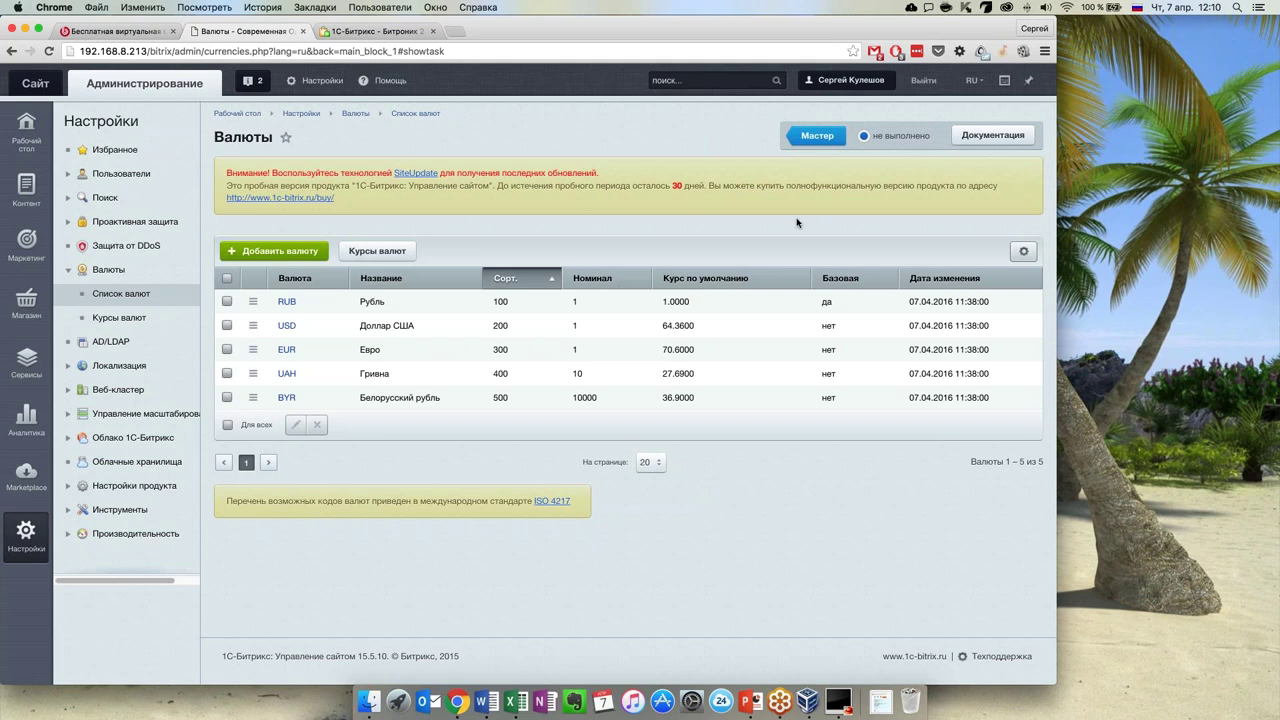
# Mark the Используемые валюты task as Задание выполнено and return to the wizard at 1/9
pyautogui.click(931, 137)
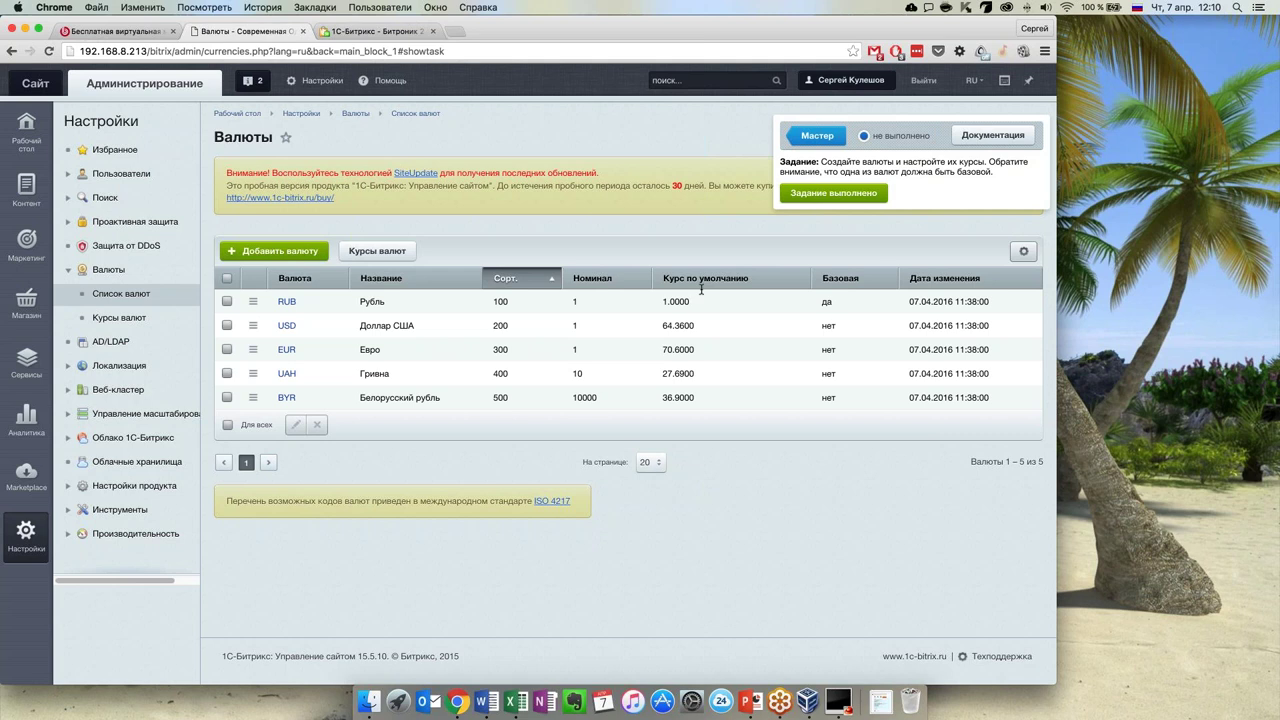
pyautogui.click(870, 198)
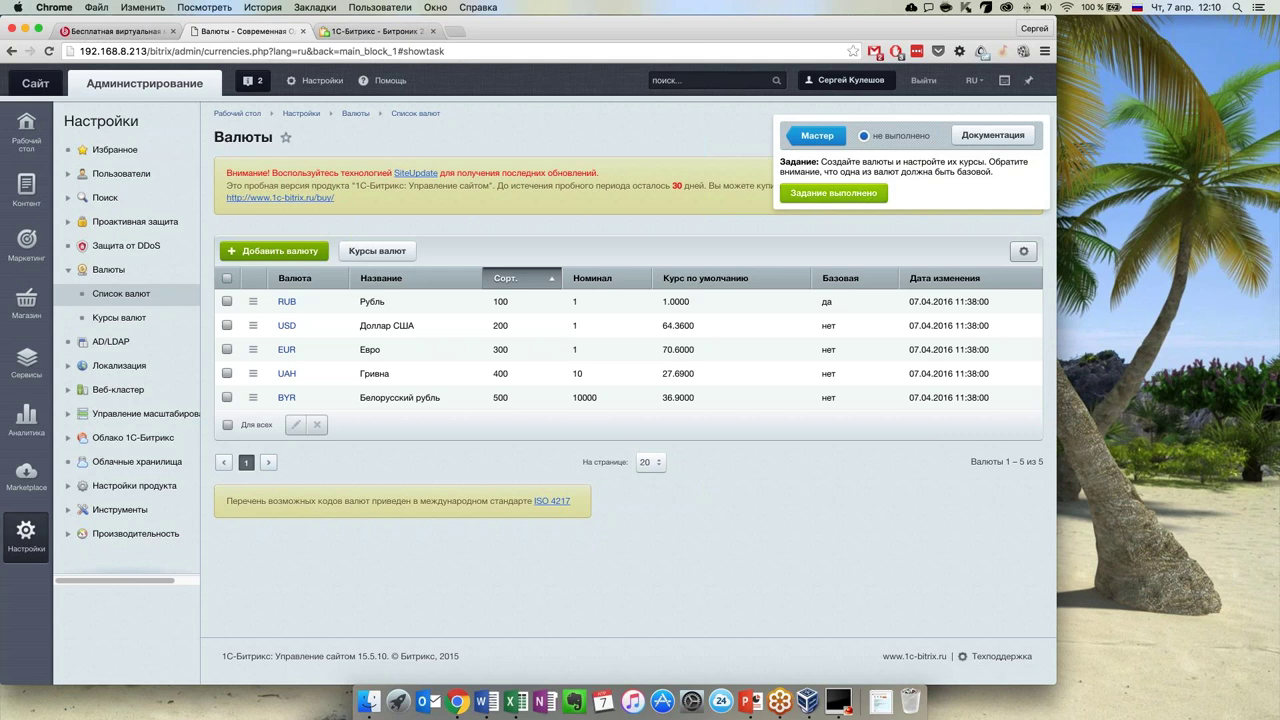
pyautogui.click(847, 199)
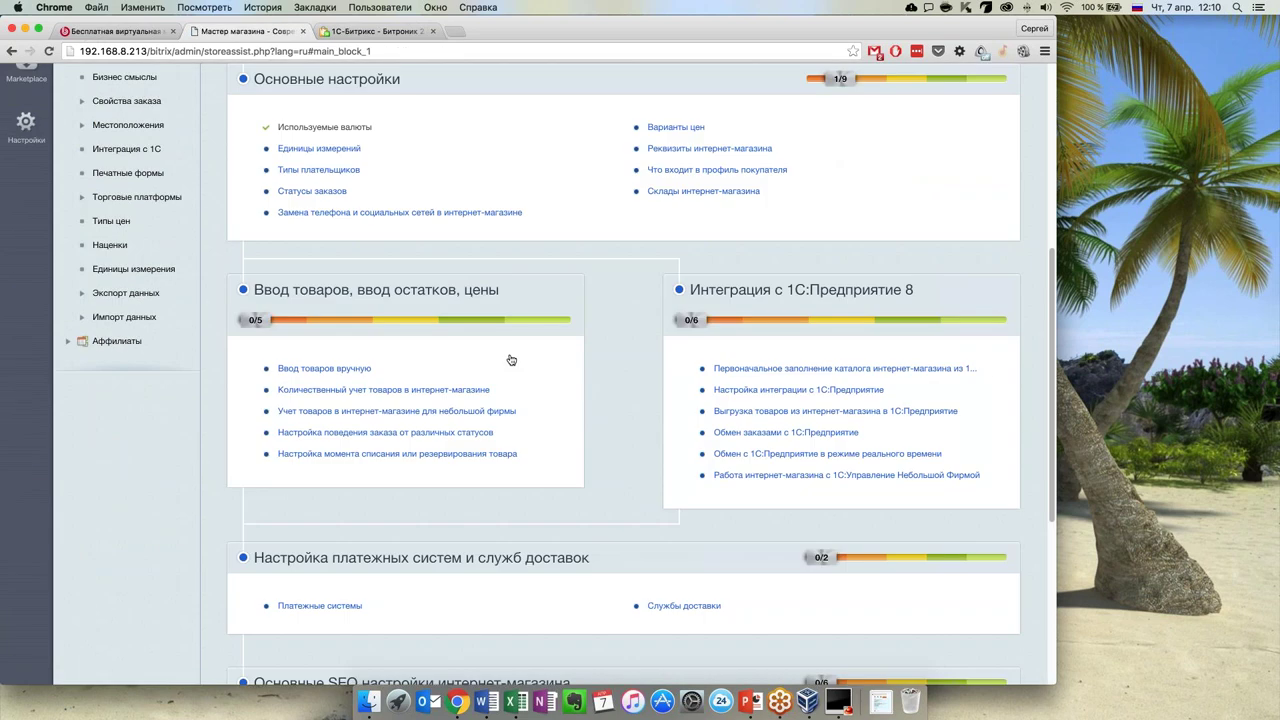
pyautogui.scroll(4, 510, 360)
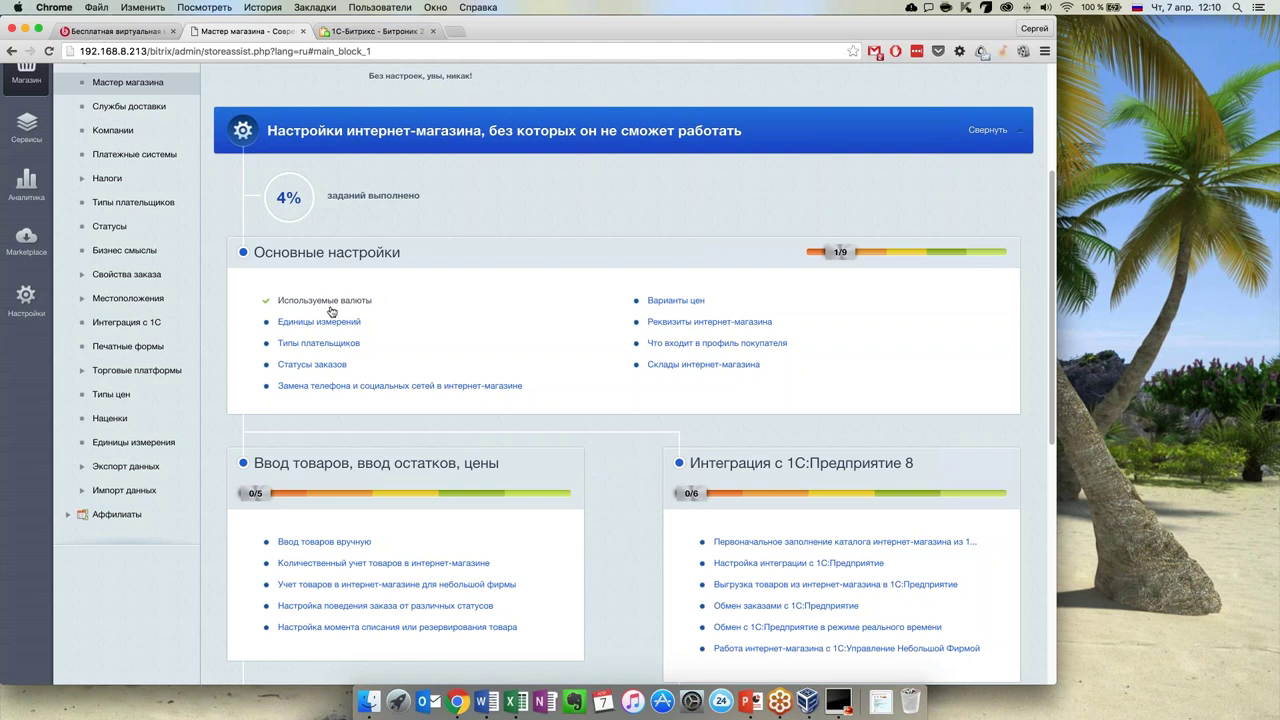
# Review the Единицы измерения list with Штука as default, then return to the wizard
pyautogui.click(320, 322)
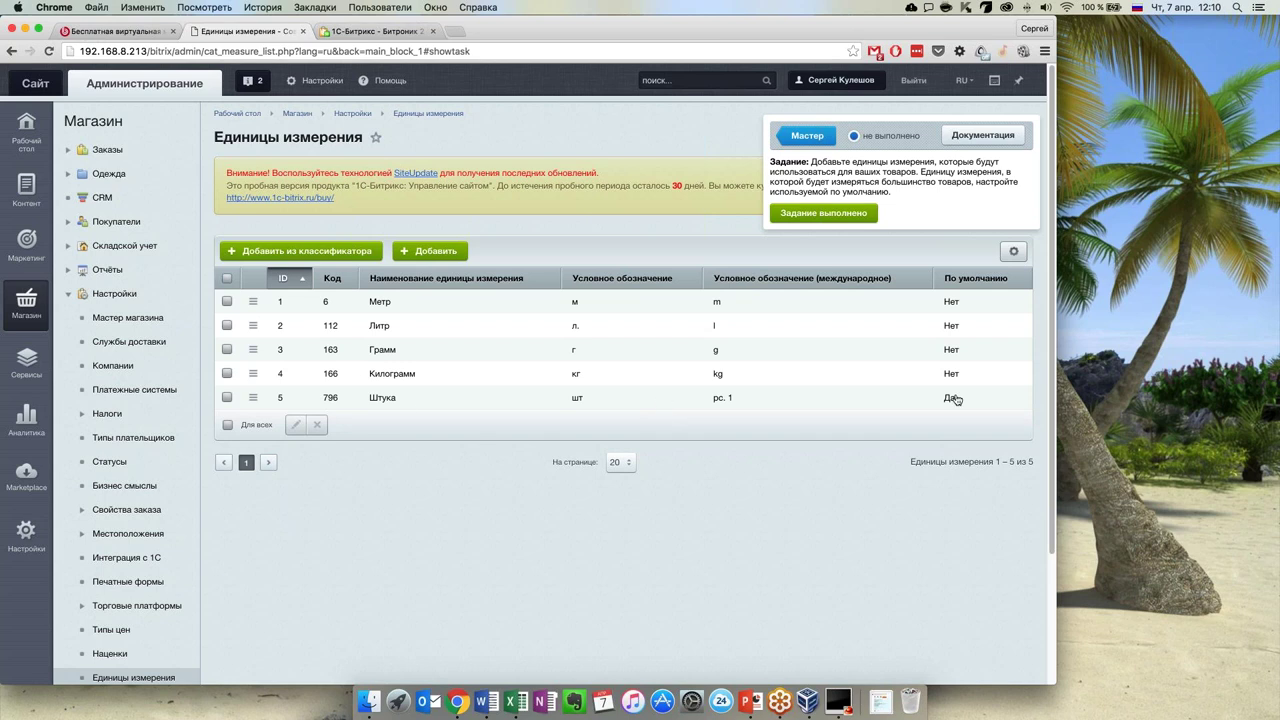
pyautogui.moveTo(965, 399); pyautogui.dragTo(488, 390)
pyautogui.click(490, 387)
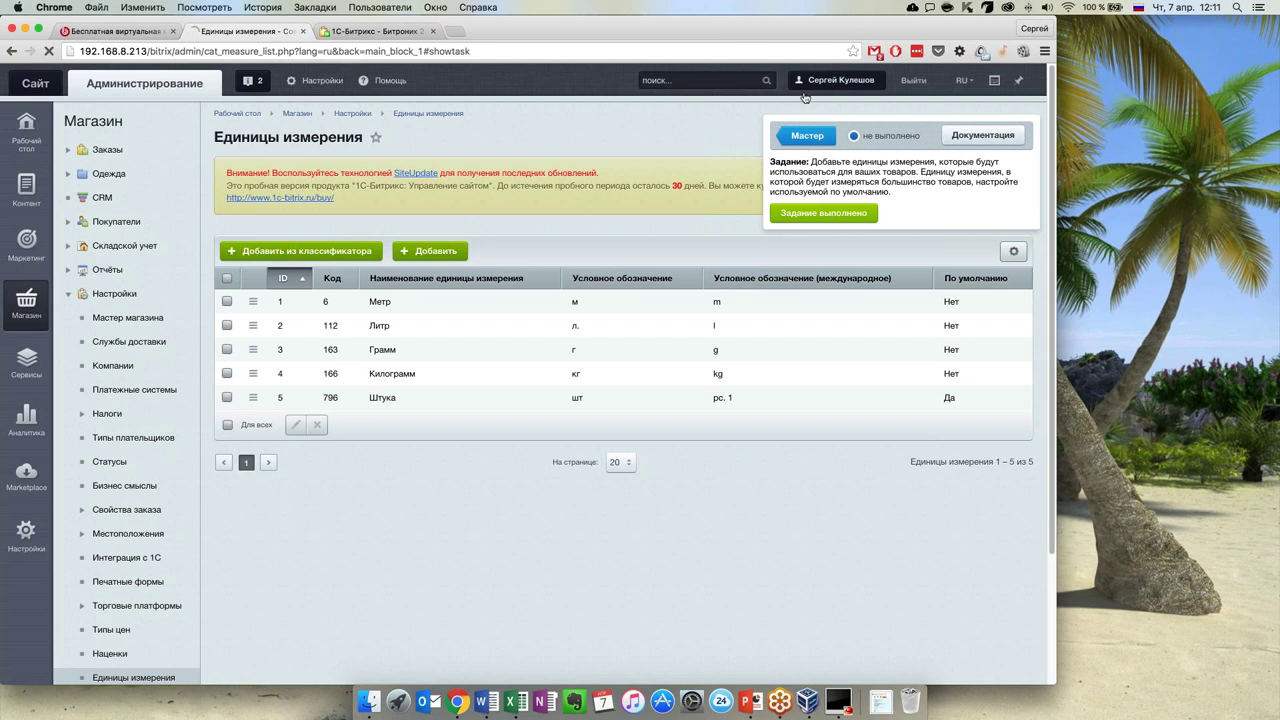
pyautogui.click(809, 137)
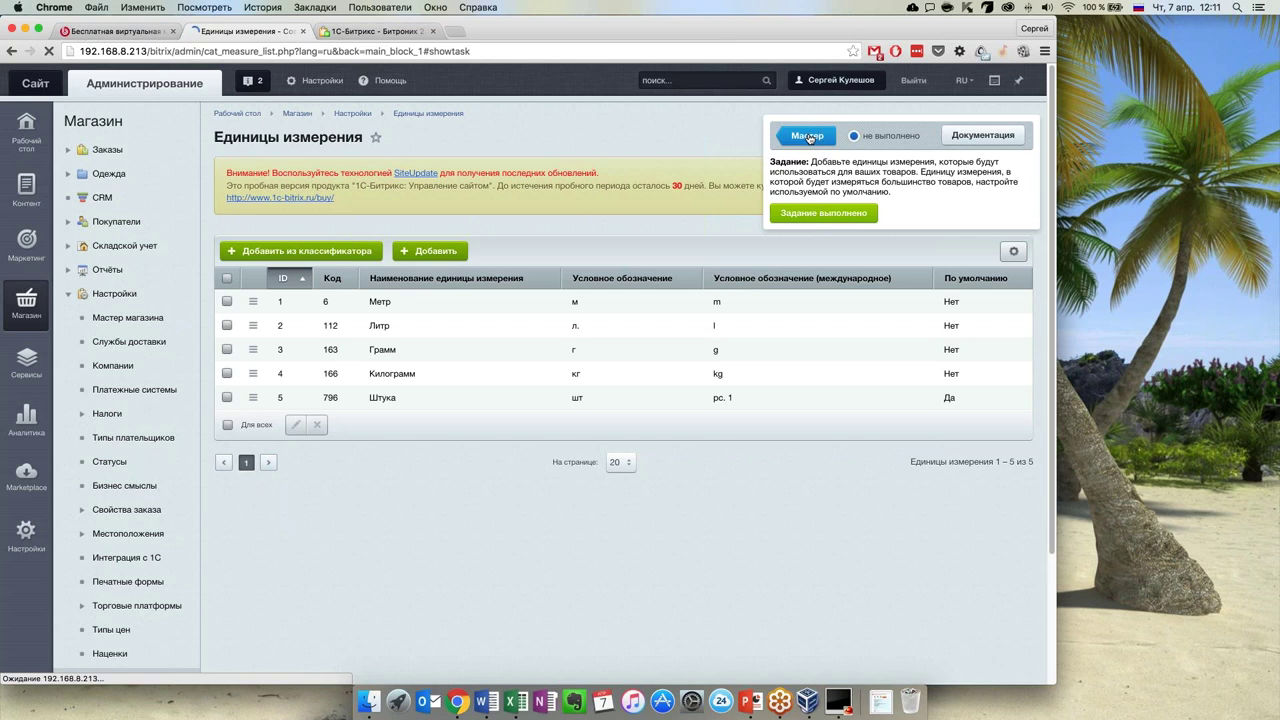
pyautogui.click(809, 140)
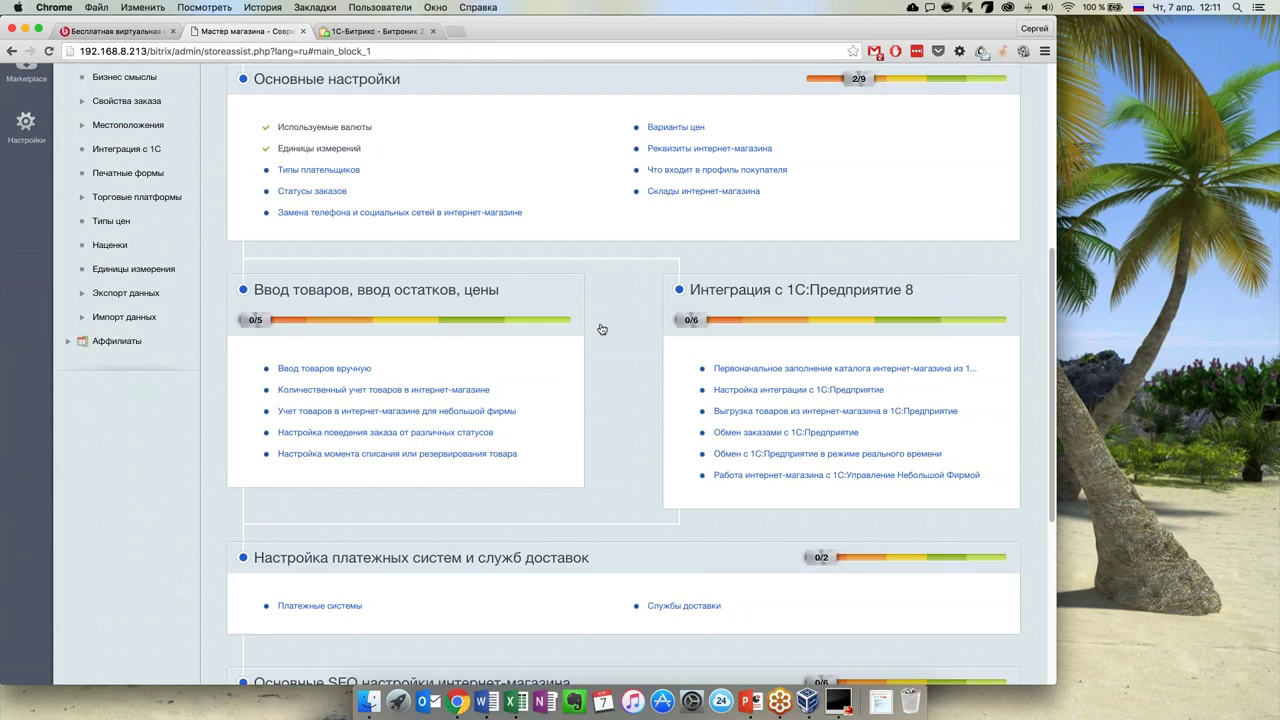
pyautogui.scroll(2, 602, 329)
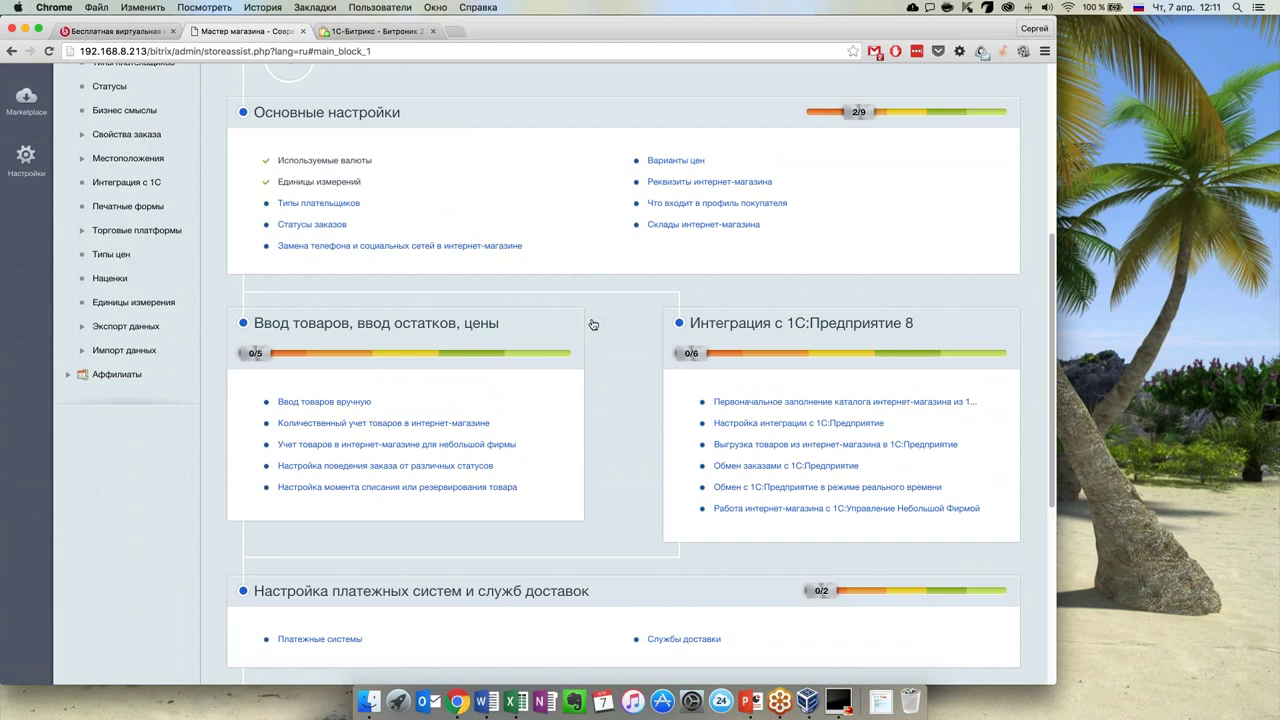
pyautogui.scroll(-1, 594, 330)
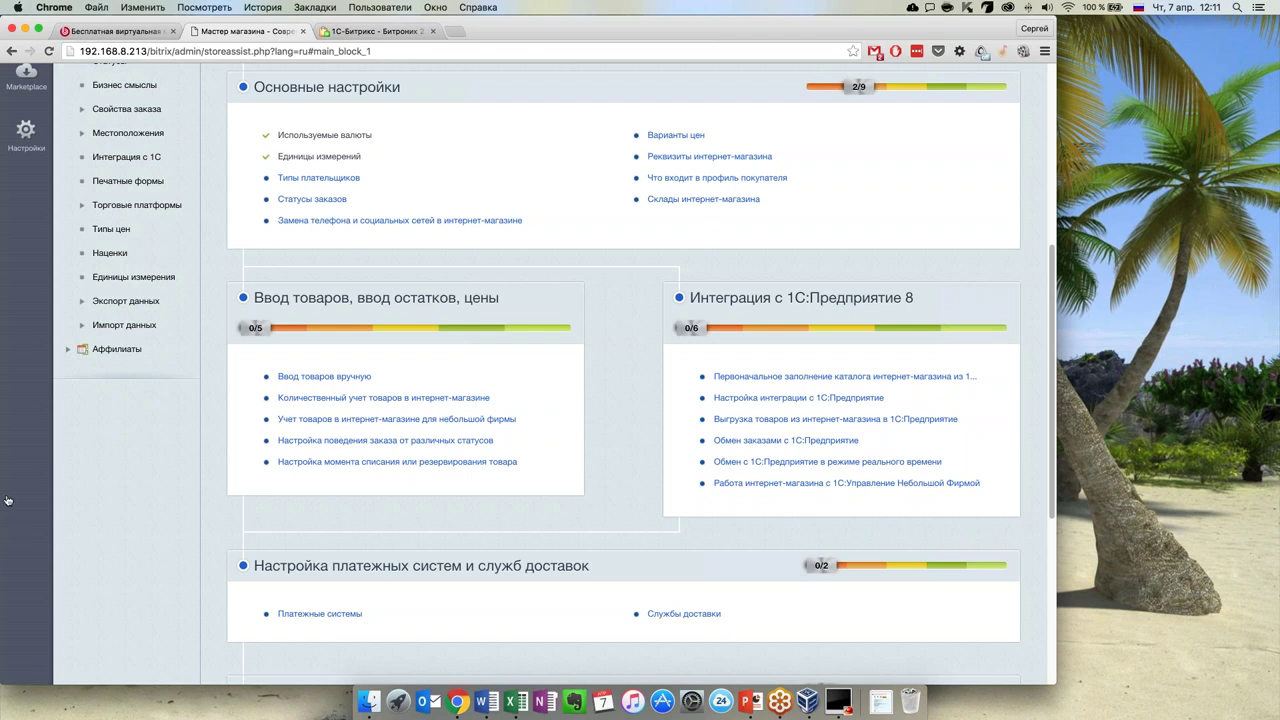
pyautogui.click(340, 380)
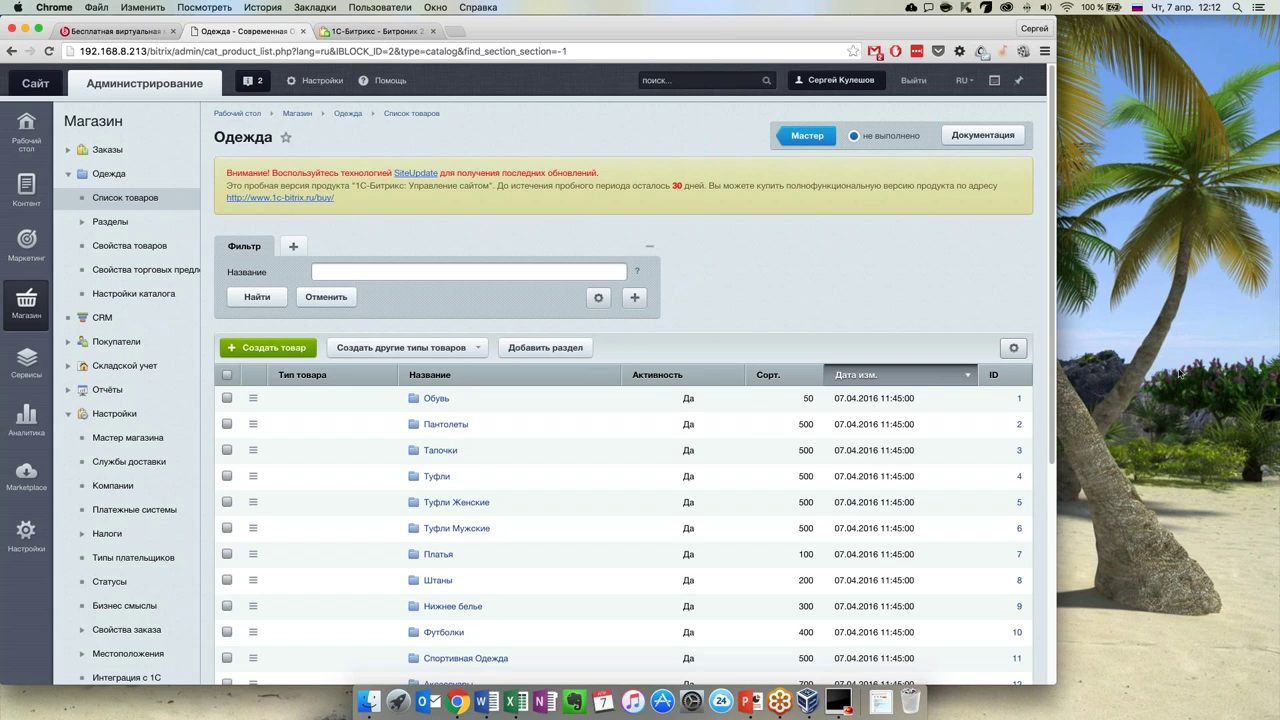
# Open the Документация help for the Одежда product list, showing Ввод товаров вручную
pyautogui.scroll(-5, 605, 469)
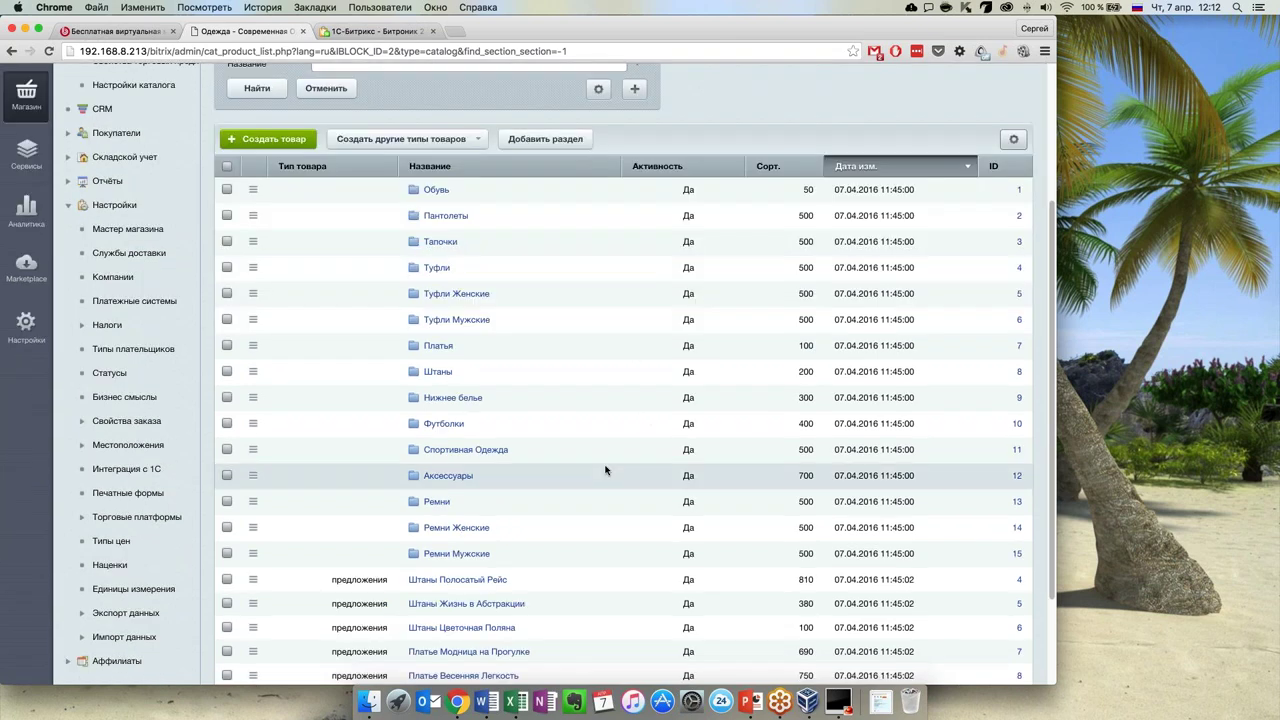
pyautogui.scroll(4, 605, 469)
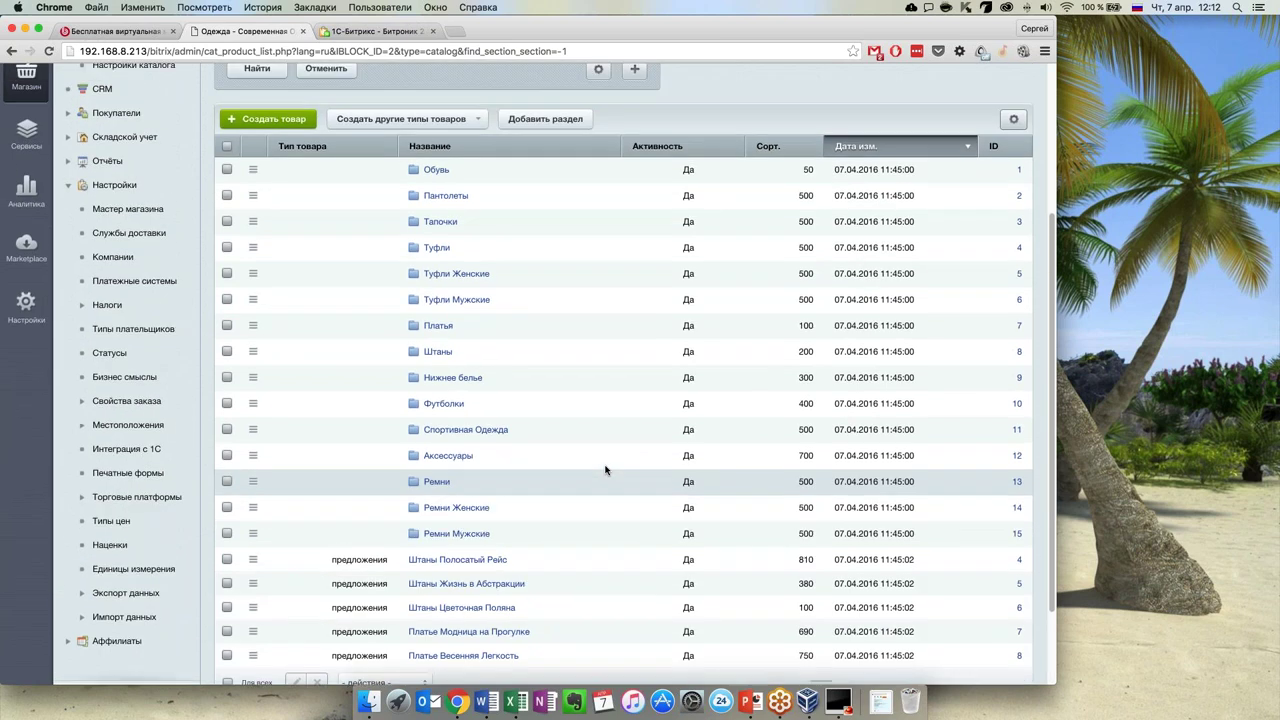
pyautogui.scroll(3, 140, 108)
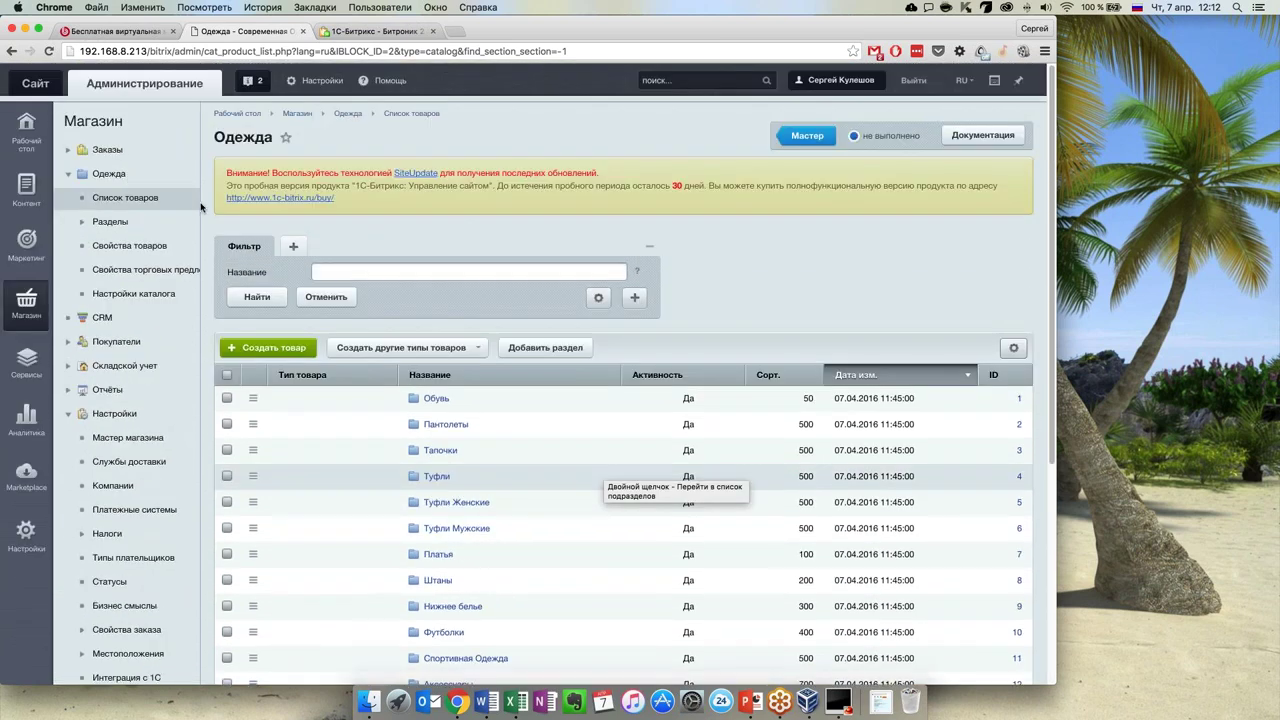
pyautogui.click(1001, 136)
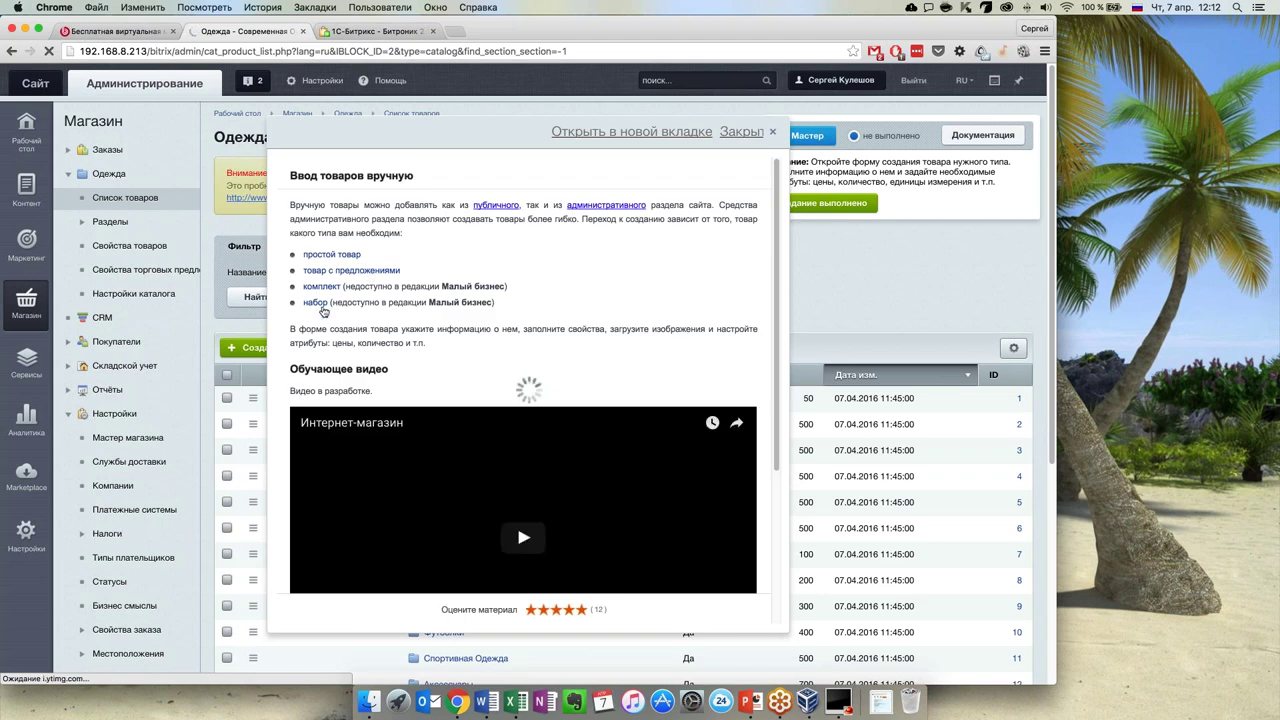
# Read through the Ввод товаров вручную help, close it, and scroll down the Одежда product list
pyautogui.scroll(-1, 345, 292)
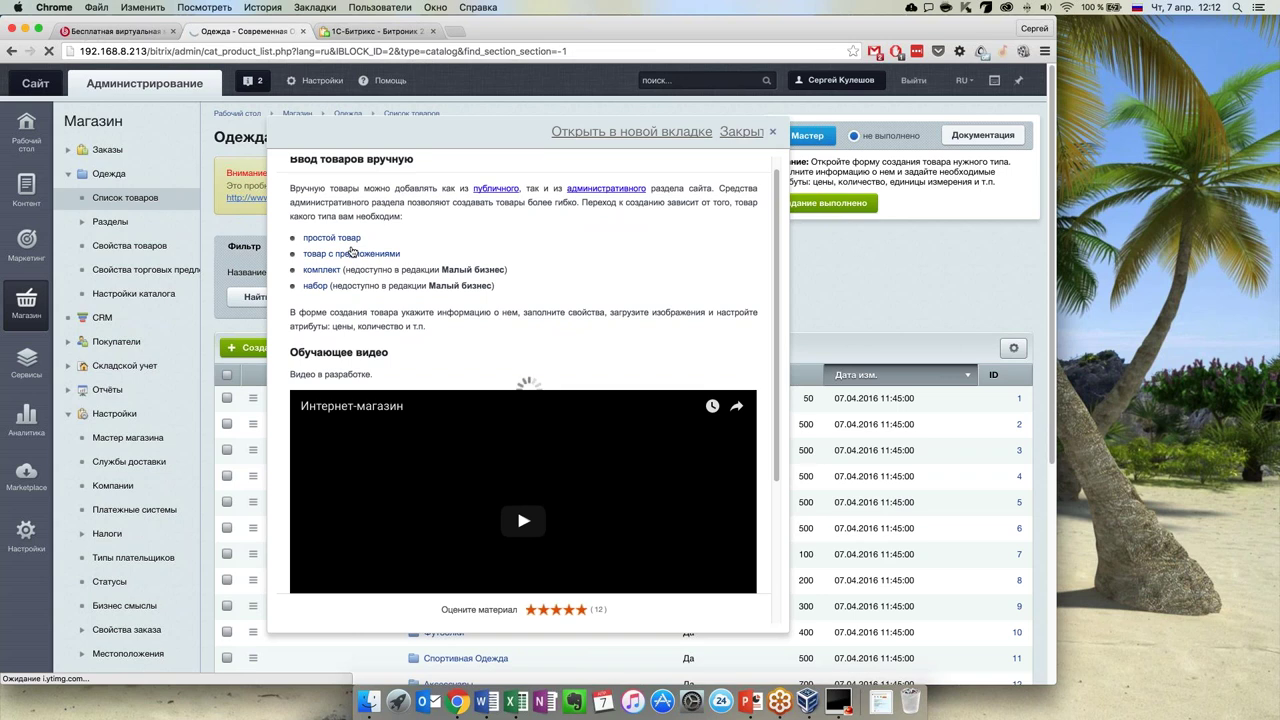
pyautogui.scroll(-10, 702, 456)
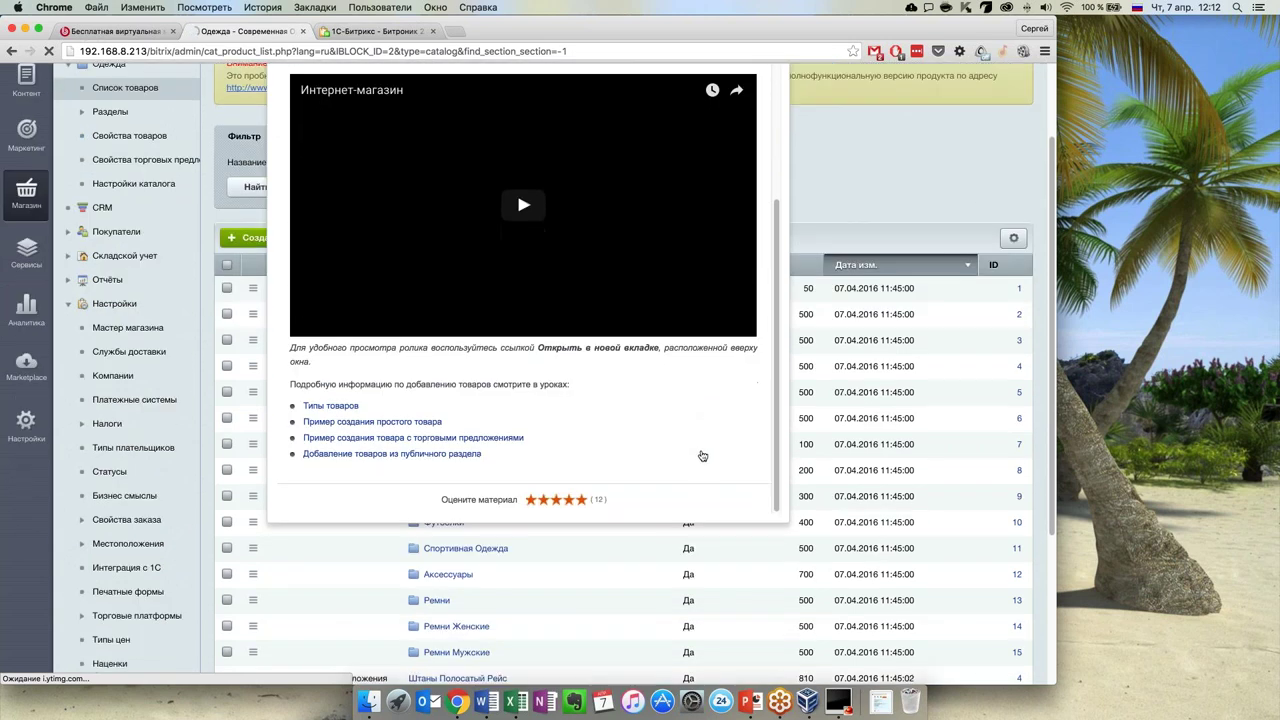
pyautogui.scroll(5, 700, 455)
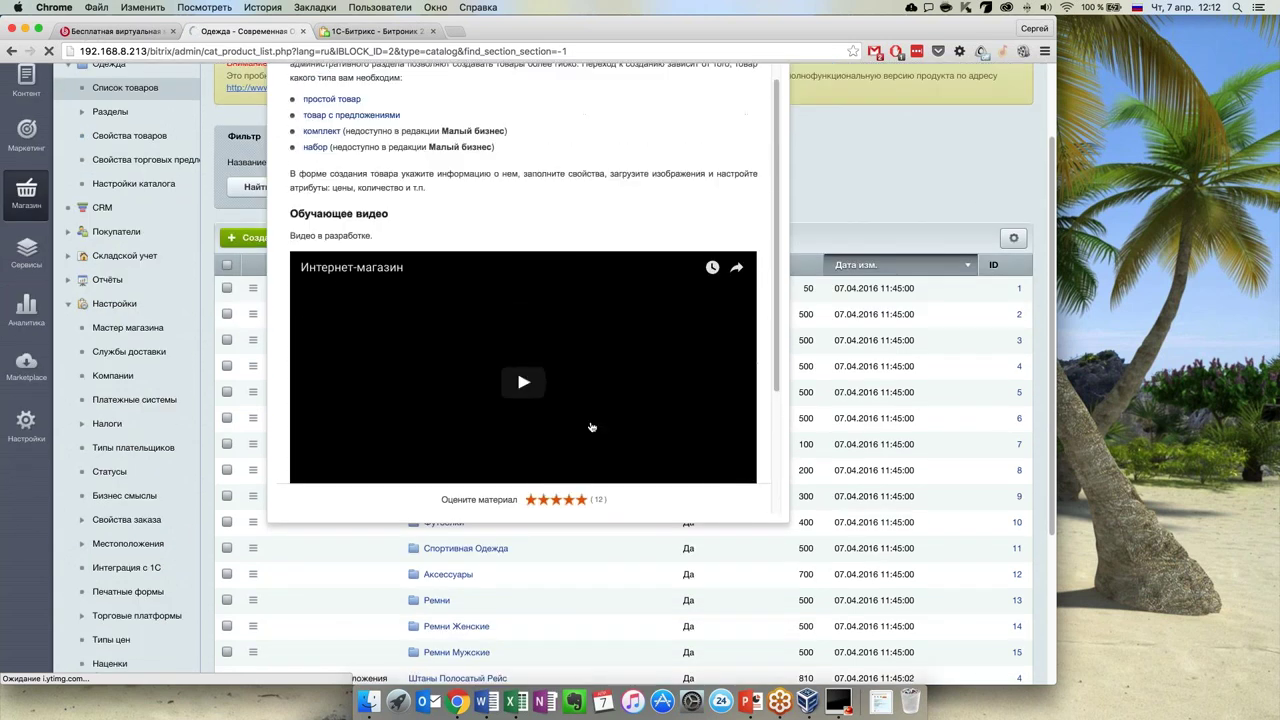
pyautogui.scroll(6, 591, 427)
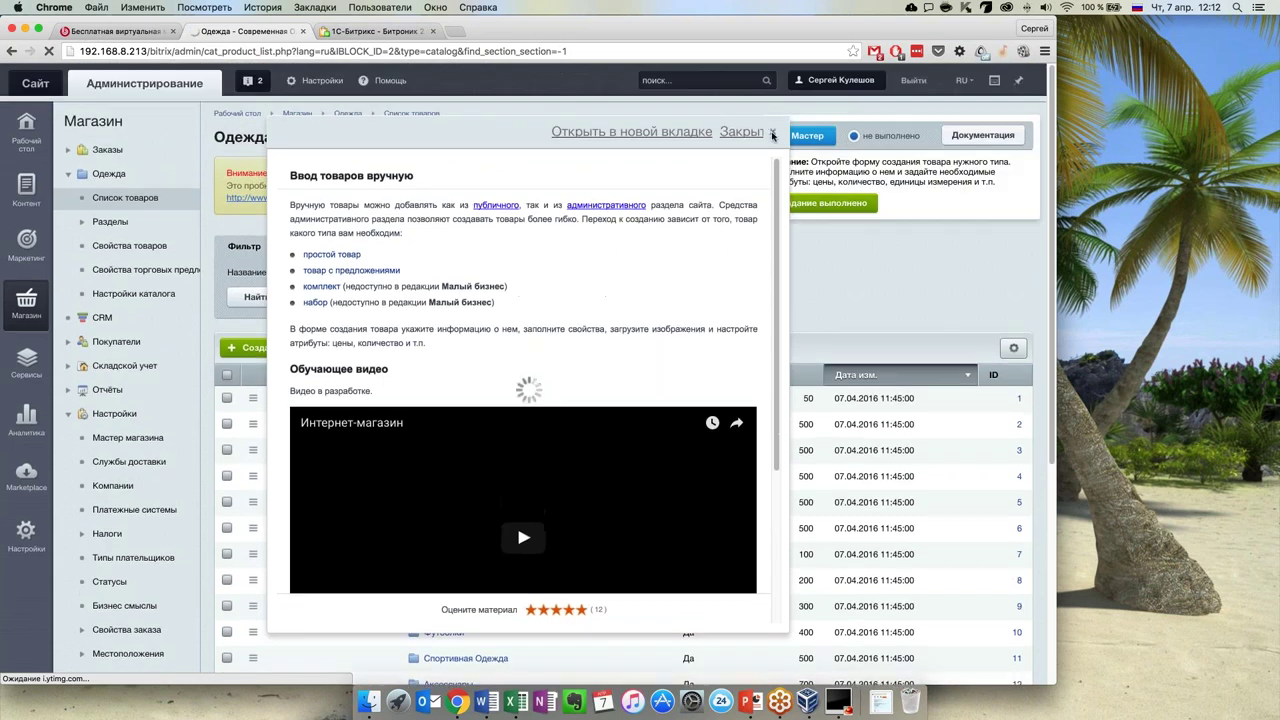
pyautogui.click(772, 134)
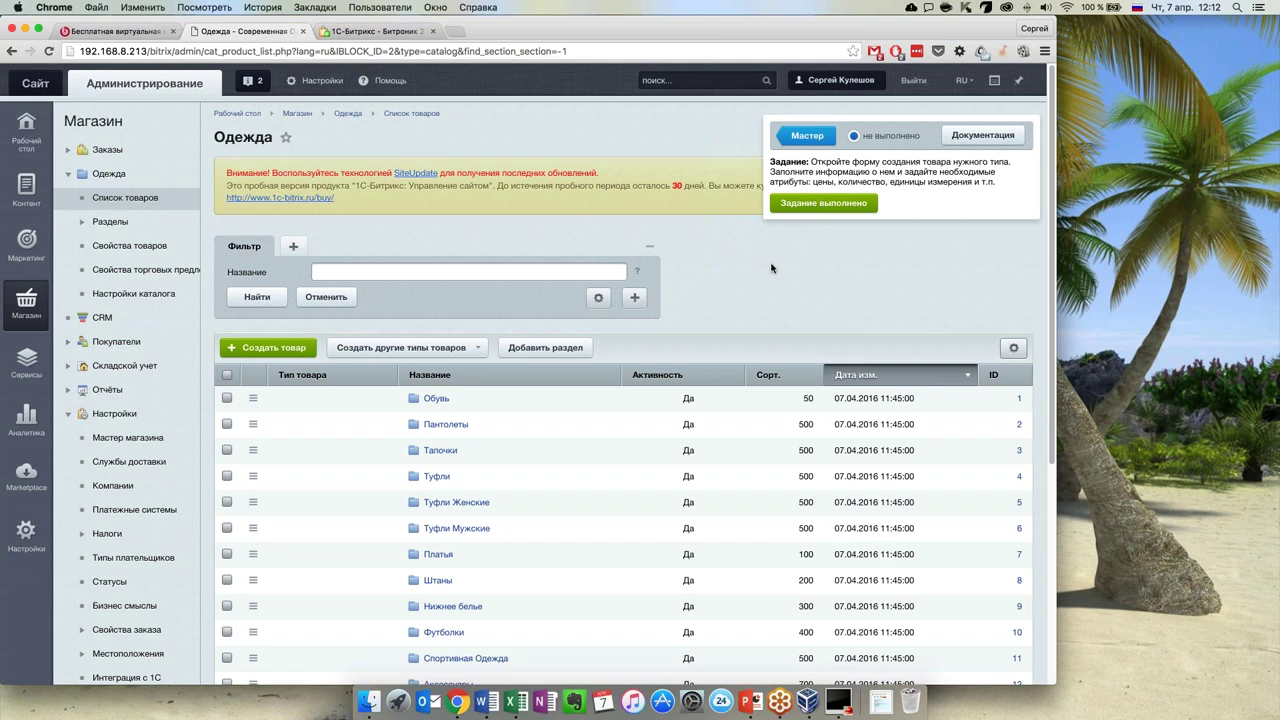
pyautogui.scroll(-3, 700, 330)
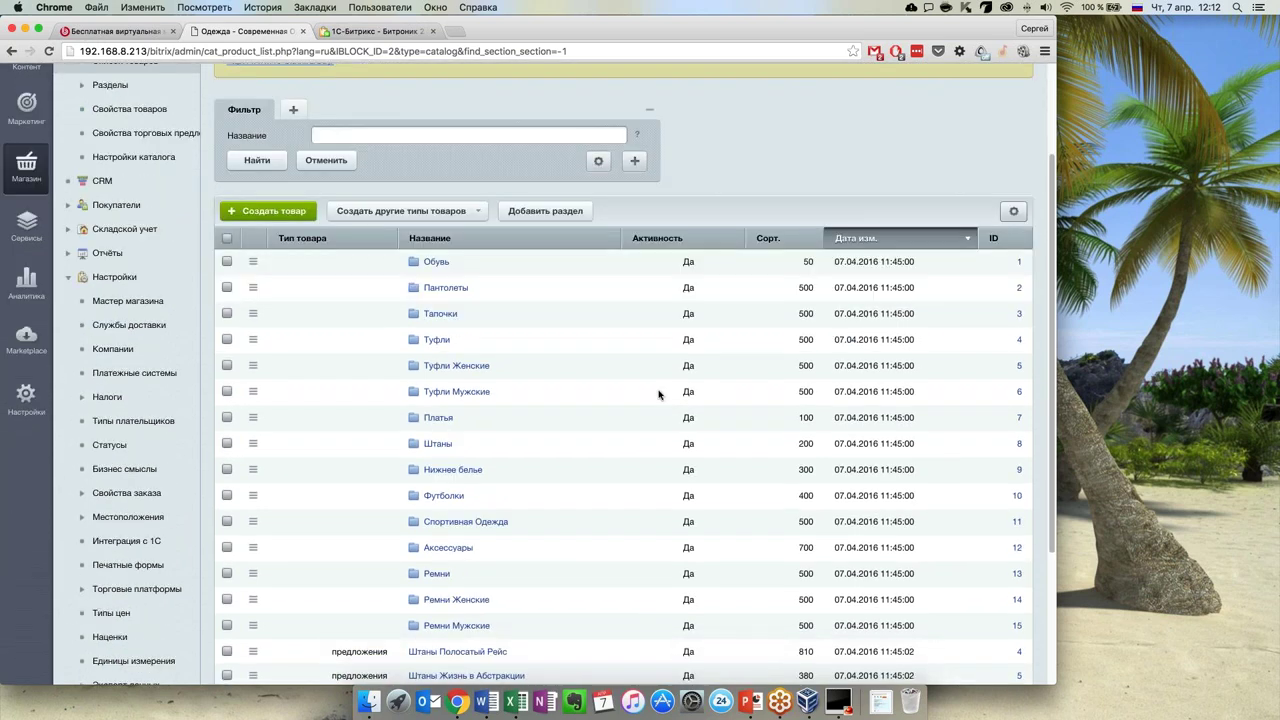
pyautogui.scroll(-3, 659, 394)
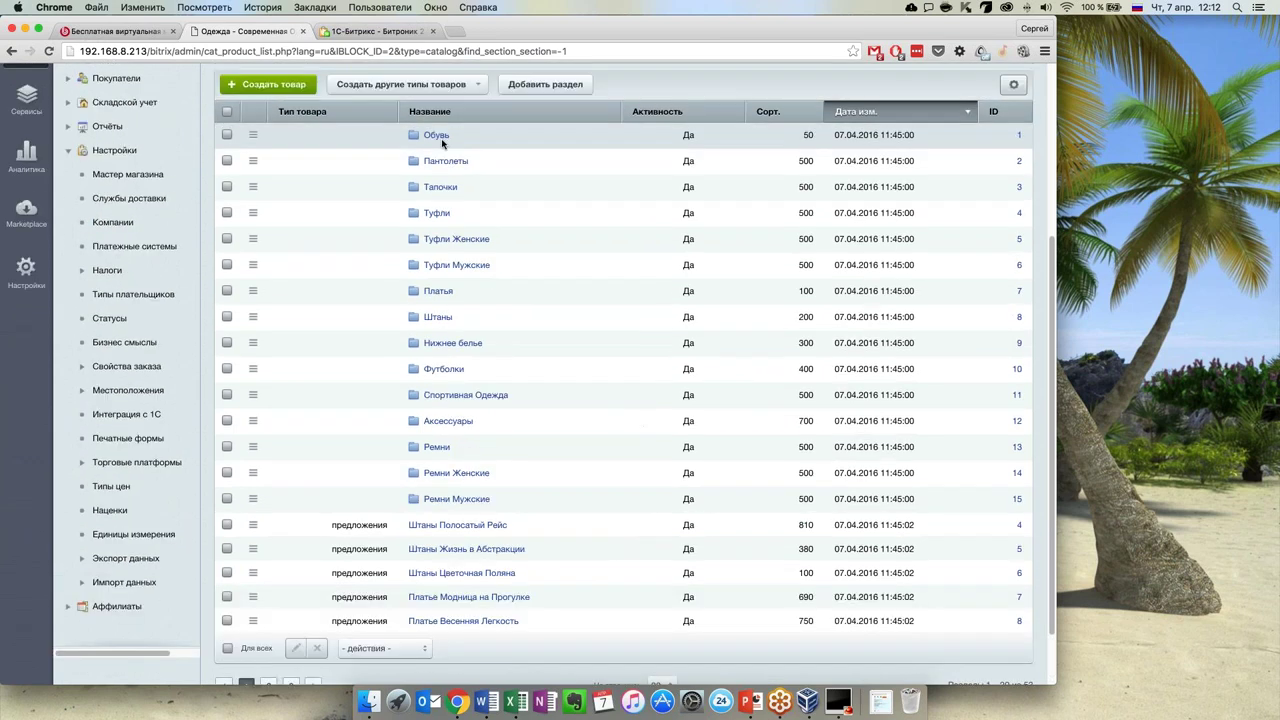
# Add a Раздел-родитель filter set to Обувь, apply it with Найти, then reset with Отменить
pyautogui.scroll(1, 565, 461)
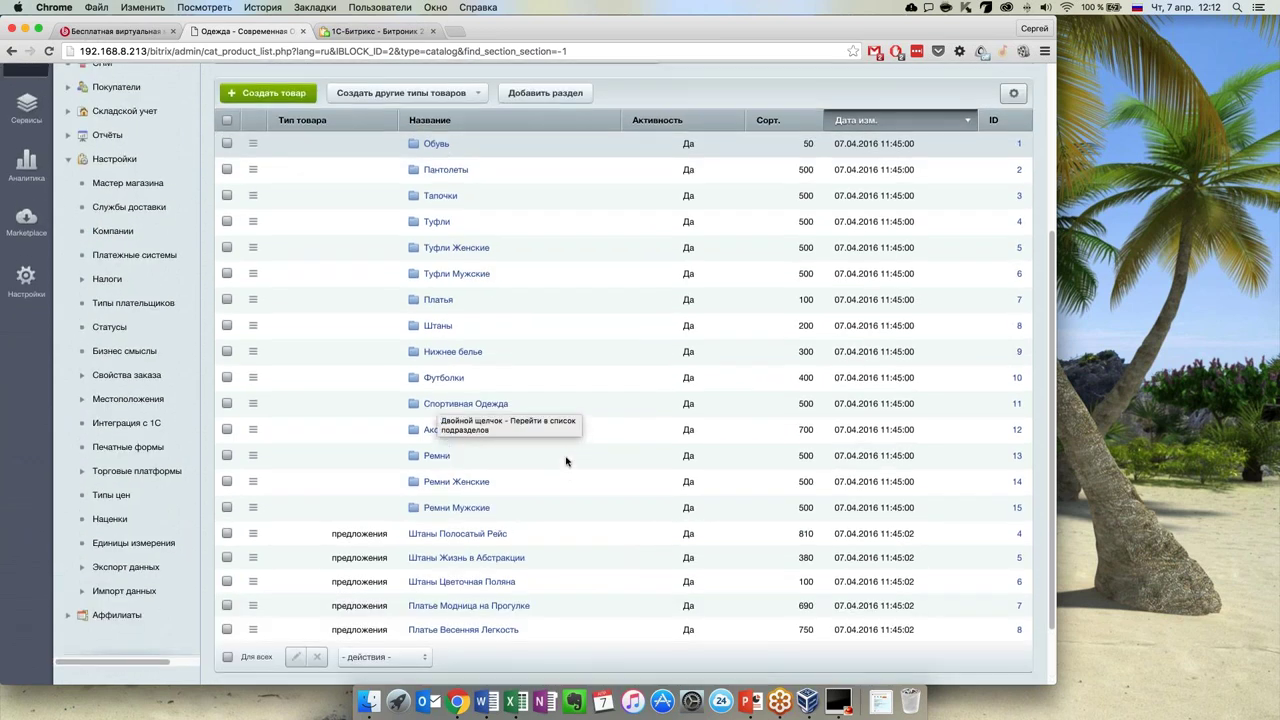
pyautogui.scroll(2, 566, 461)
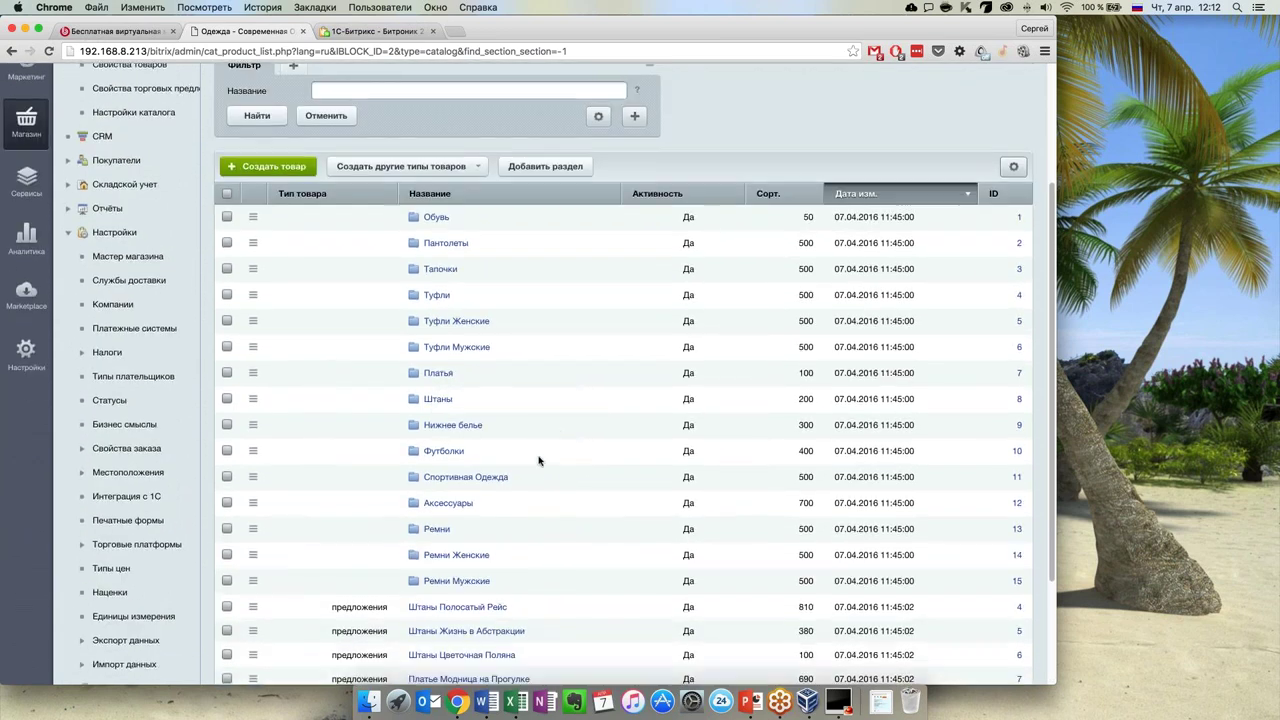
pyautogui.scroll(2, 540, 457)
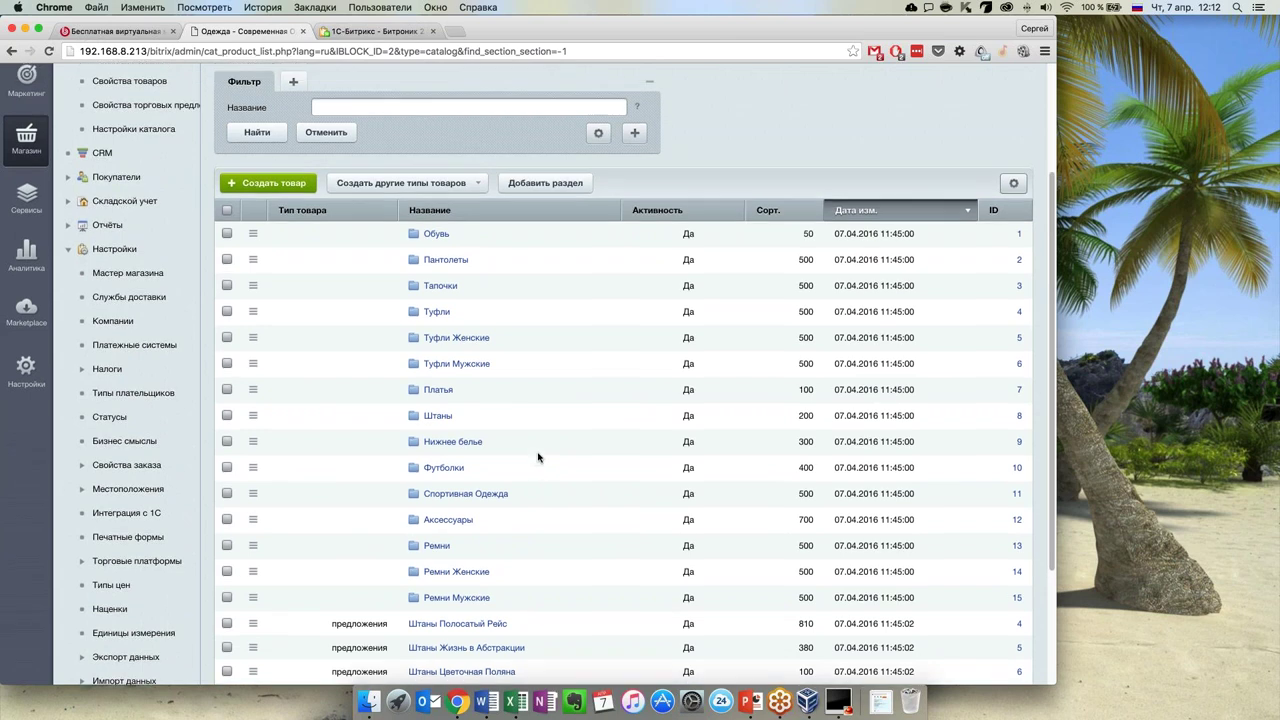
pyautogui.scroll(1, 642, 228)
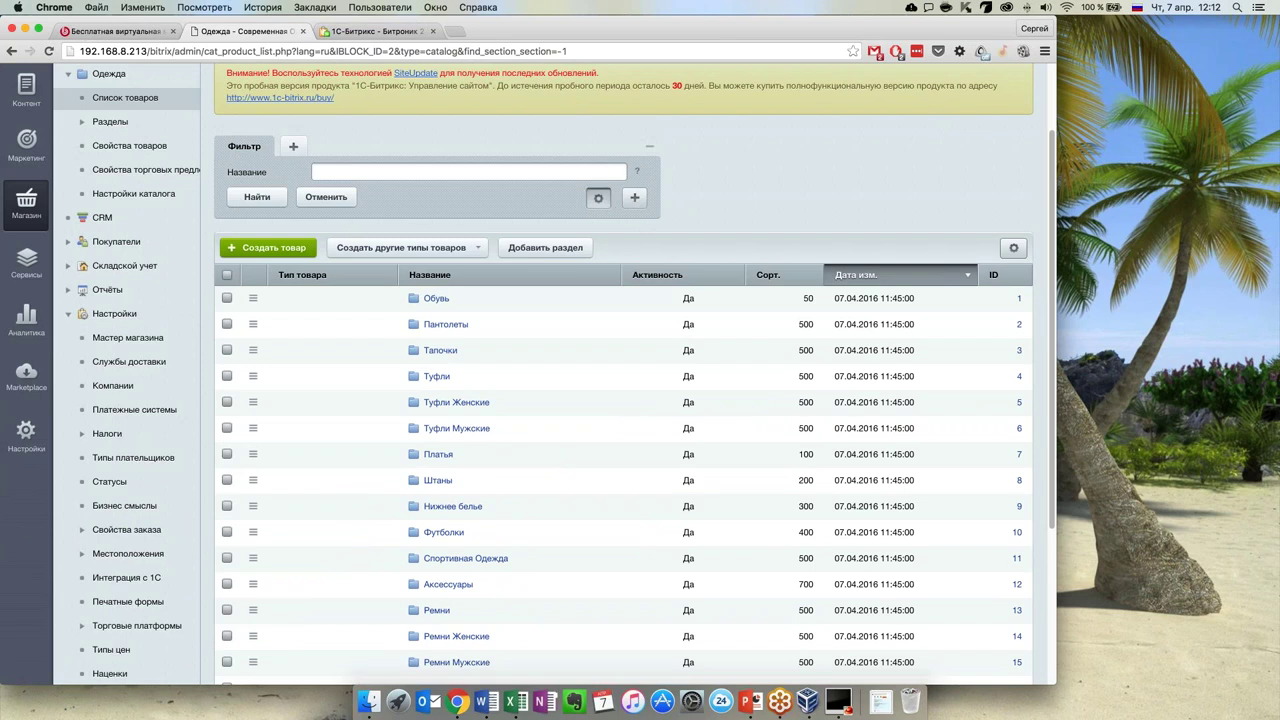
pyautogui.click(634, 197)
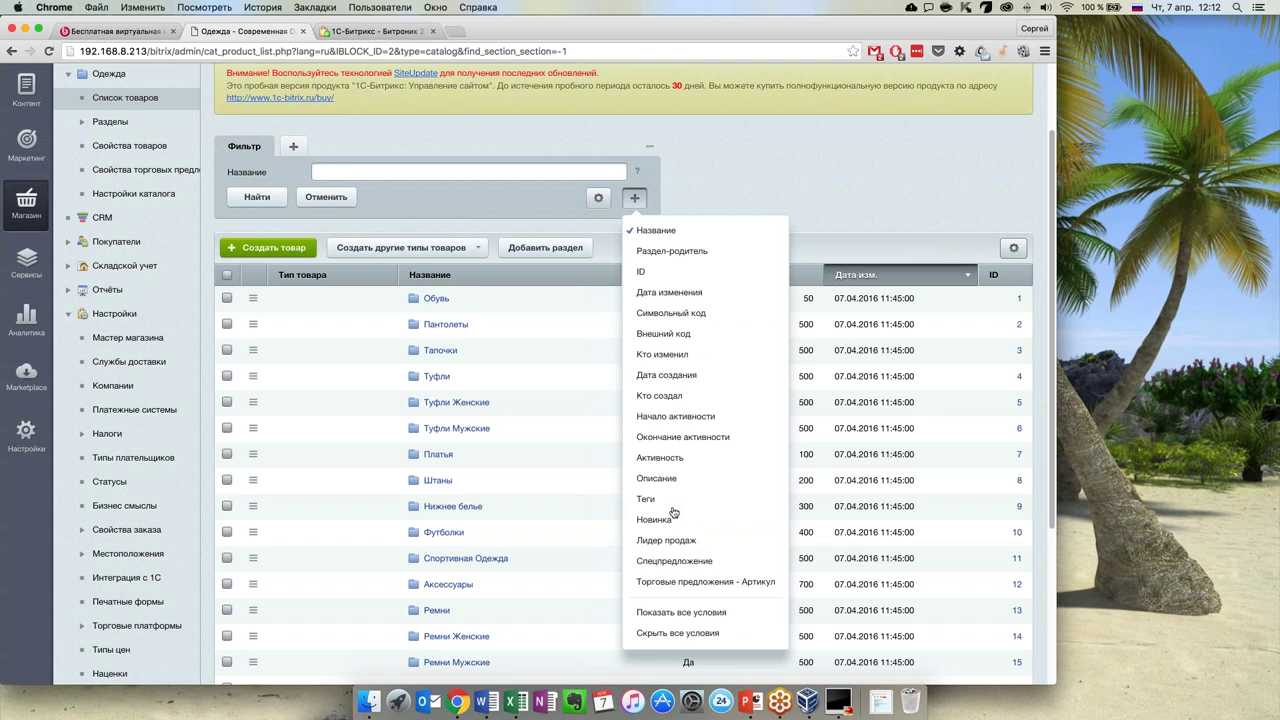
pyautogui.click(671, 252)
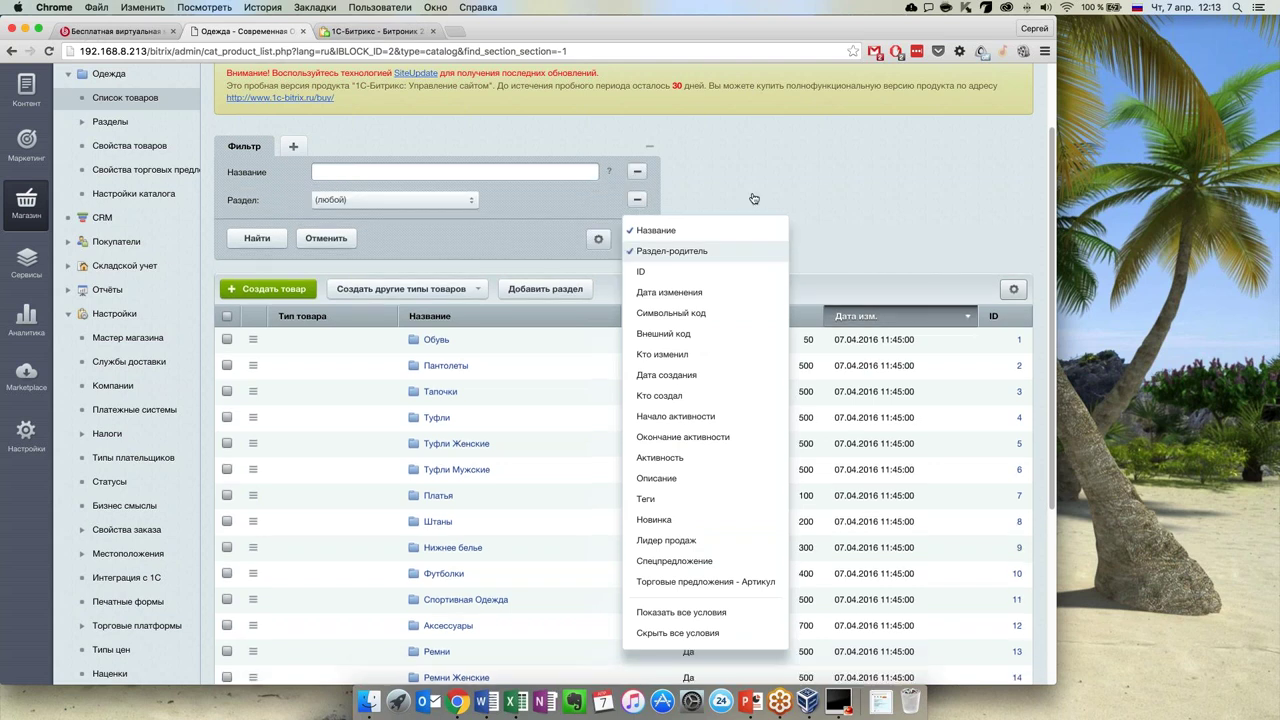
pyautogui.click(389, 201)
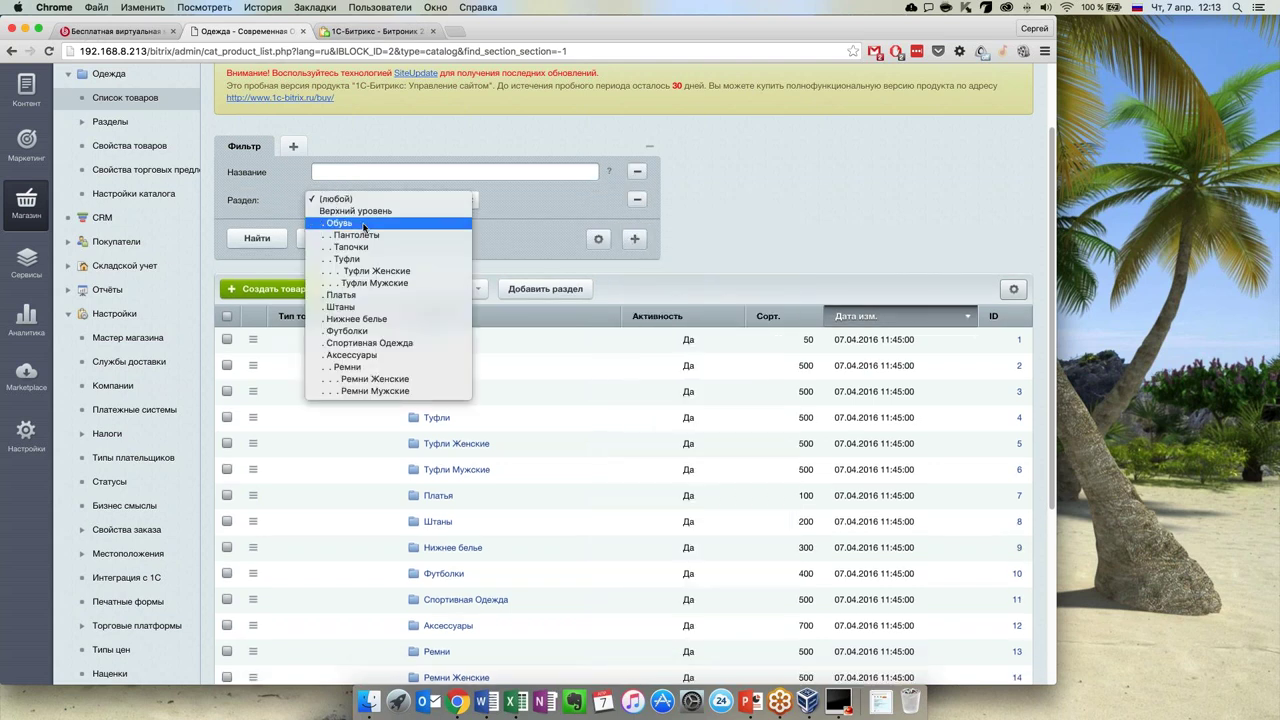
pyautogui.click(363, 224)
pyautogui.click(256, 240)
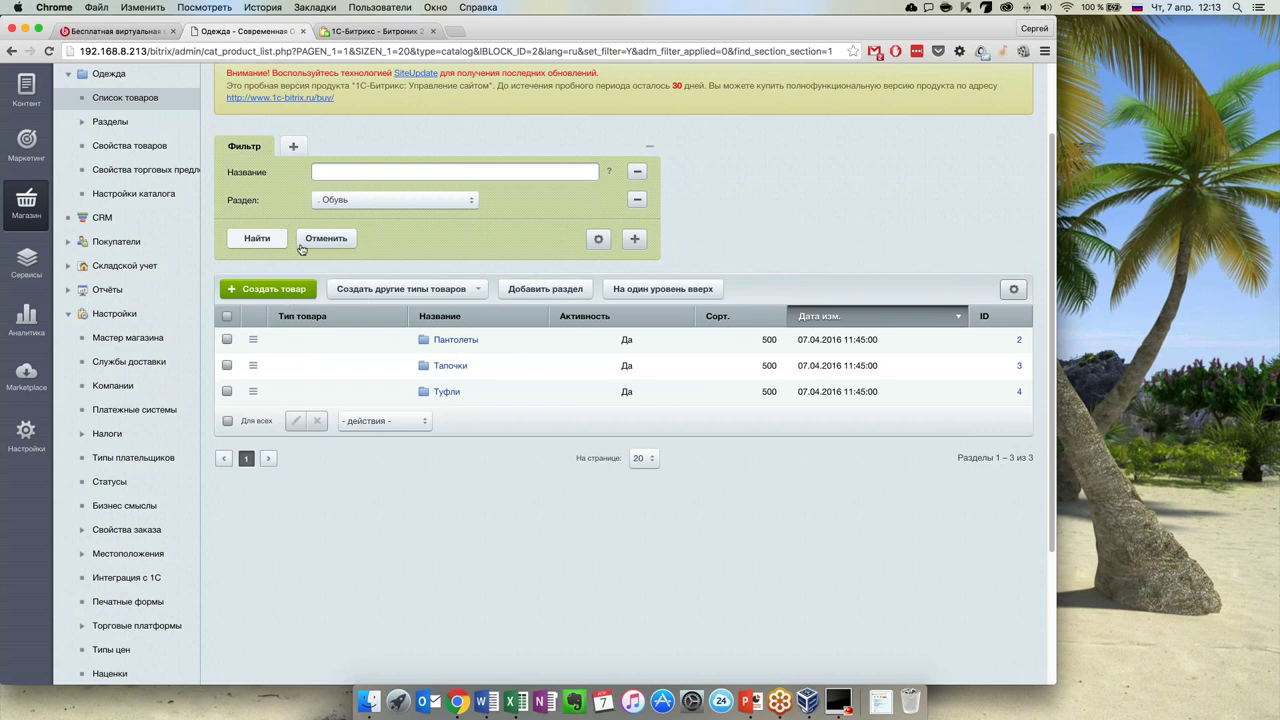
pyautogui.click(320, 240)
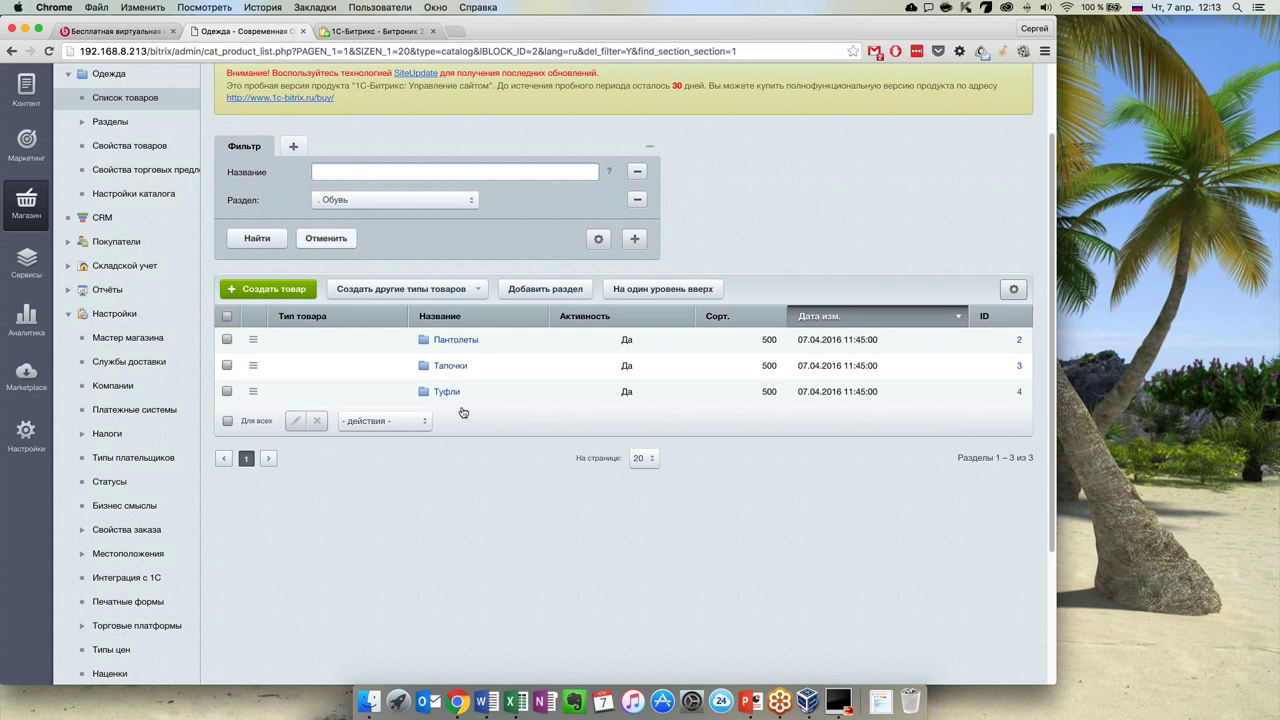
# Open the Одежда: Разделы list of catalogue sections
pyautogui.click(110, 125)
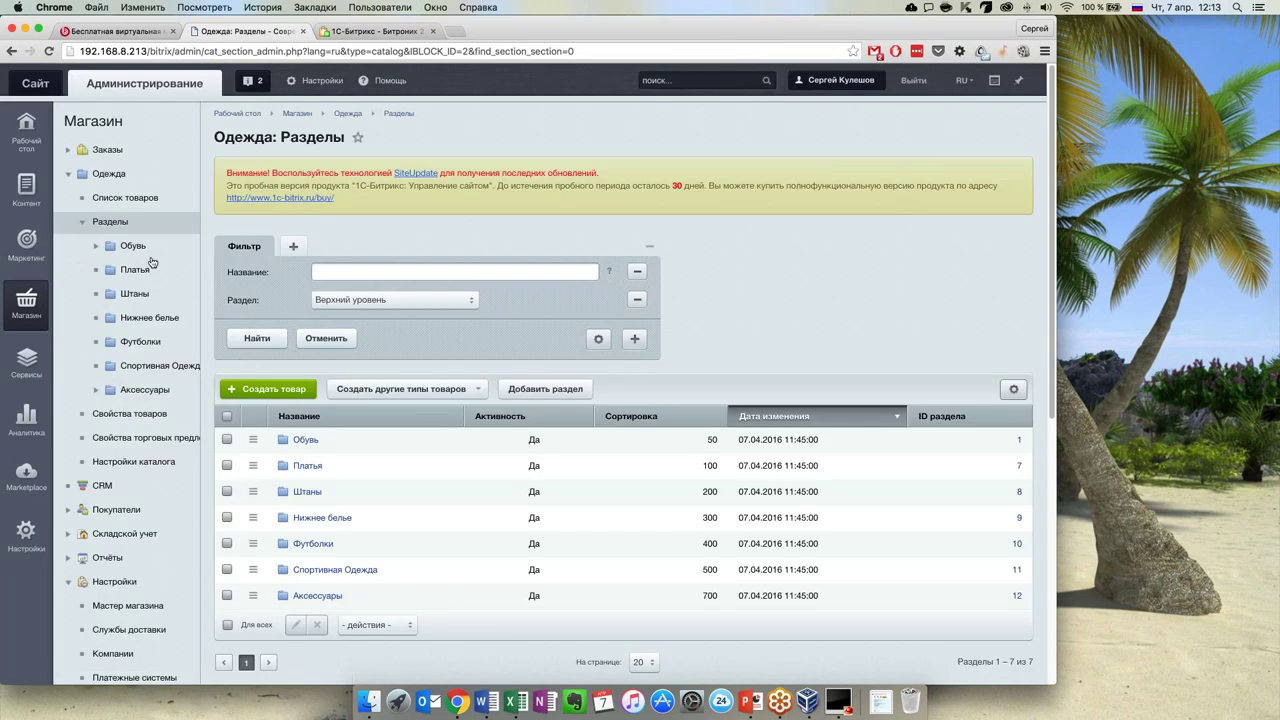
pyautogui.scroll(-5, 350, 515)
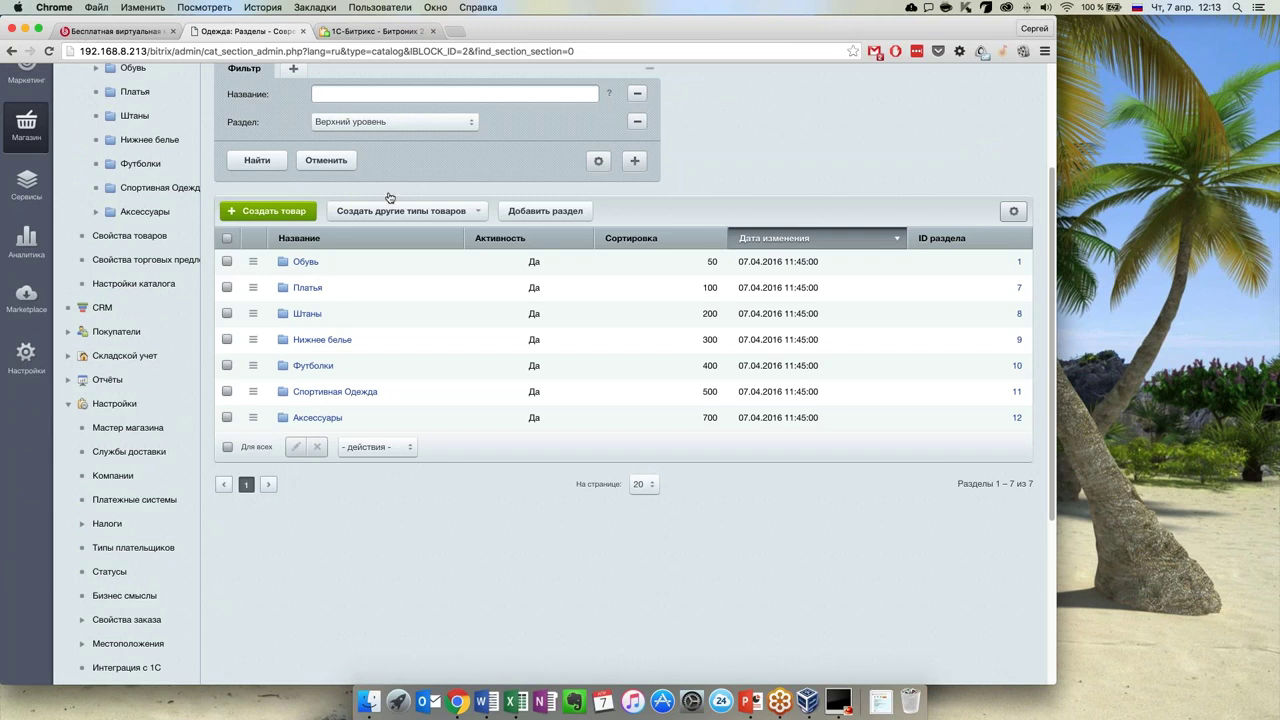
pyautogui.scroll(4, 170, 125)
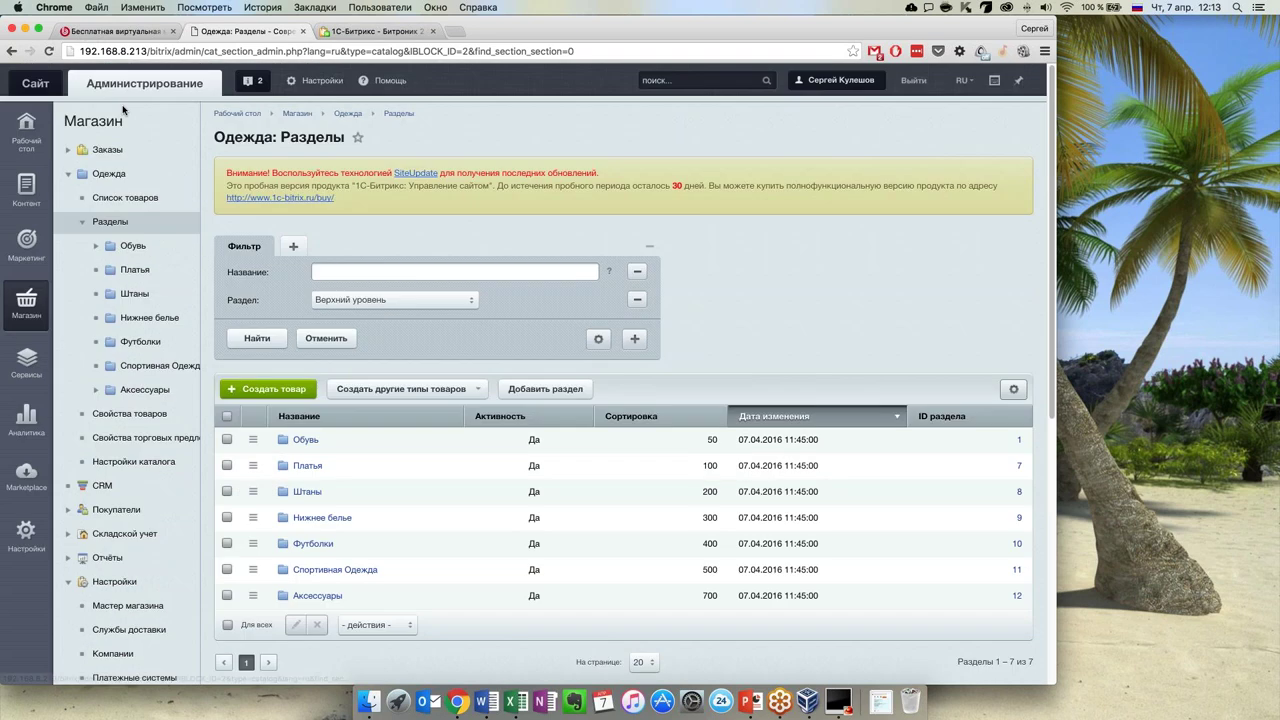
# Preview the public storefront in a new tab, then return to the sections list
pyautogui.click(57, 83)
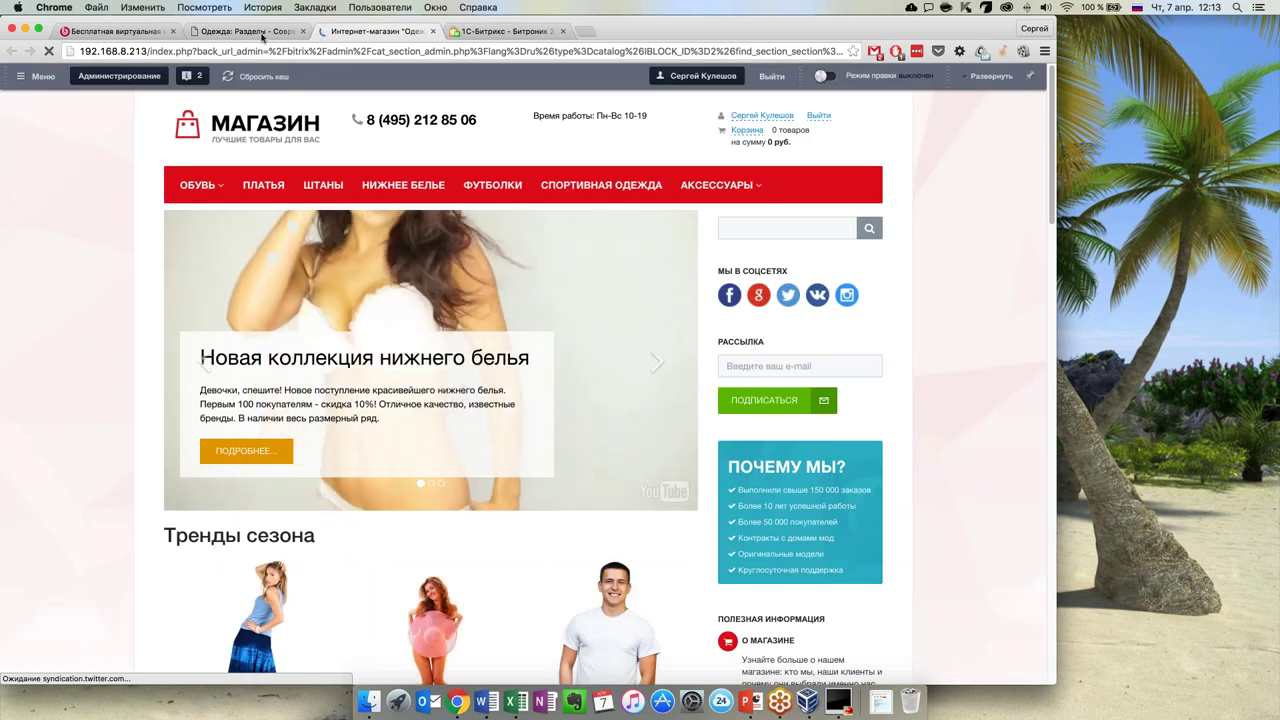
pyautogui.hotkey('ctrl', 'shift', 'Tab')
pyautogui.scroll(-1, 419, 455)
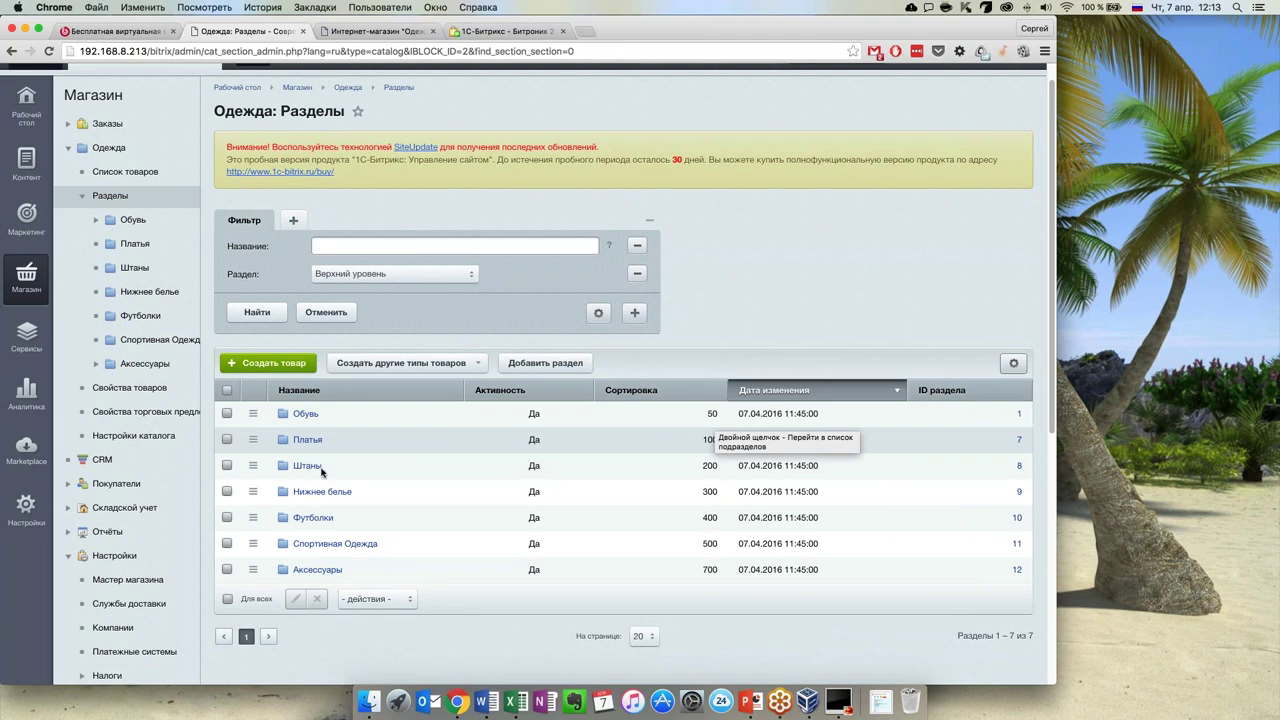
pyautogui.click(228, 391)
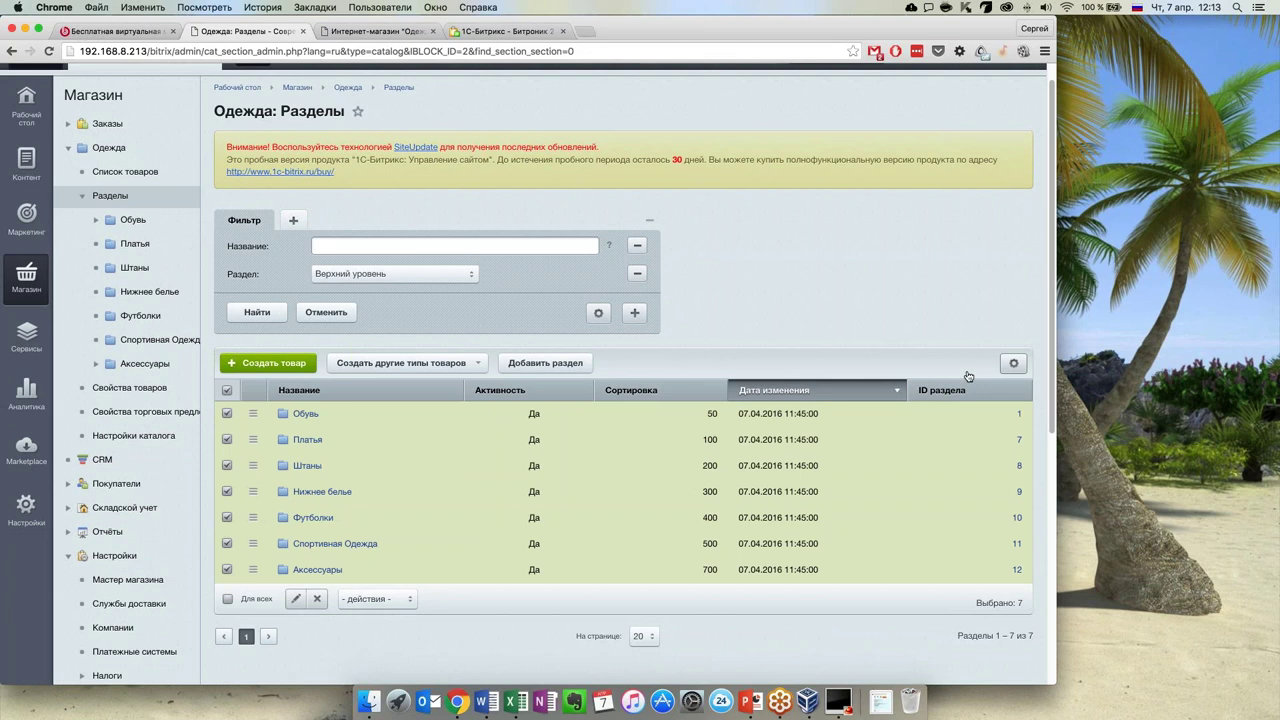
pyautogui.click(296, 598)
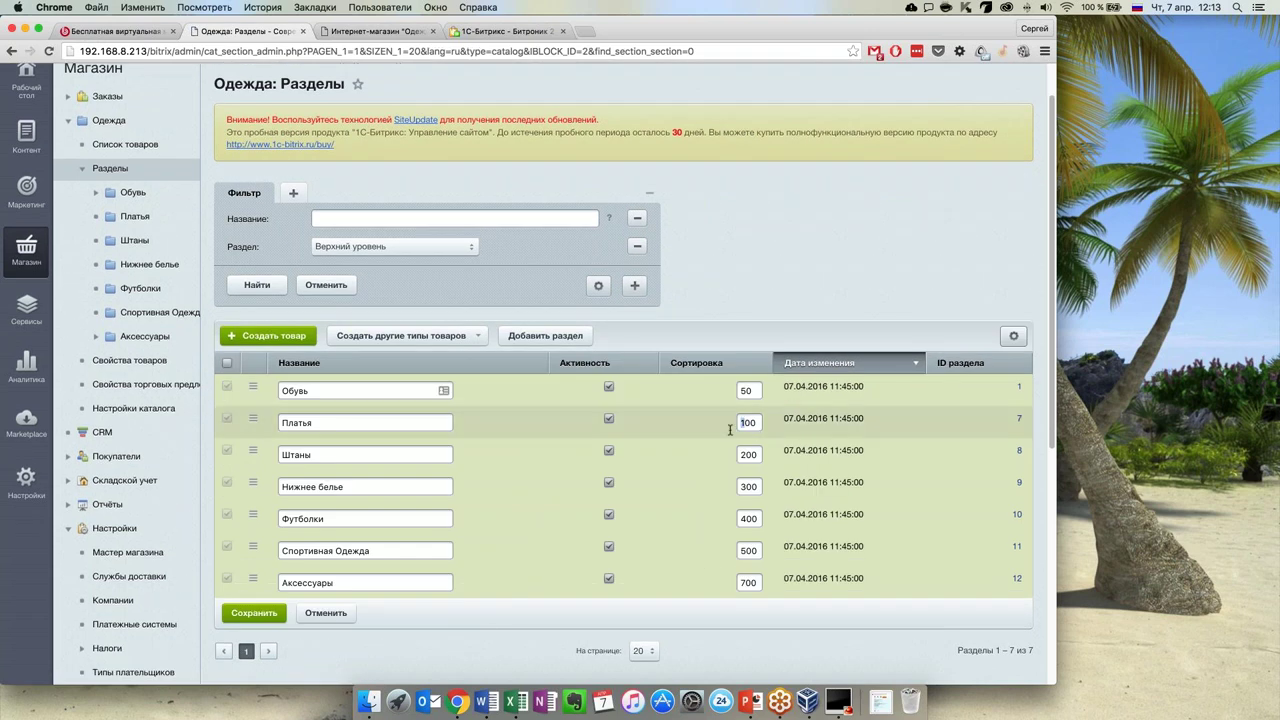
pyautogui.press('Delete')
pyautogui.write('2')
pyautogui.press('Tab')
pyautogui.write('100')
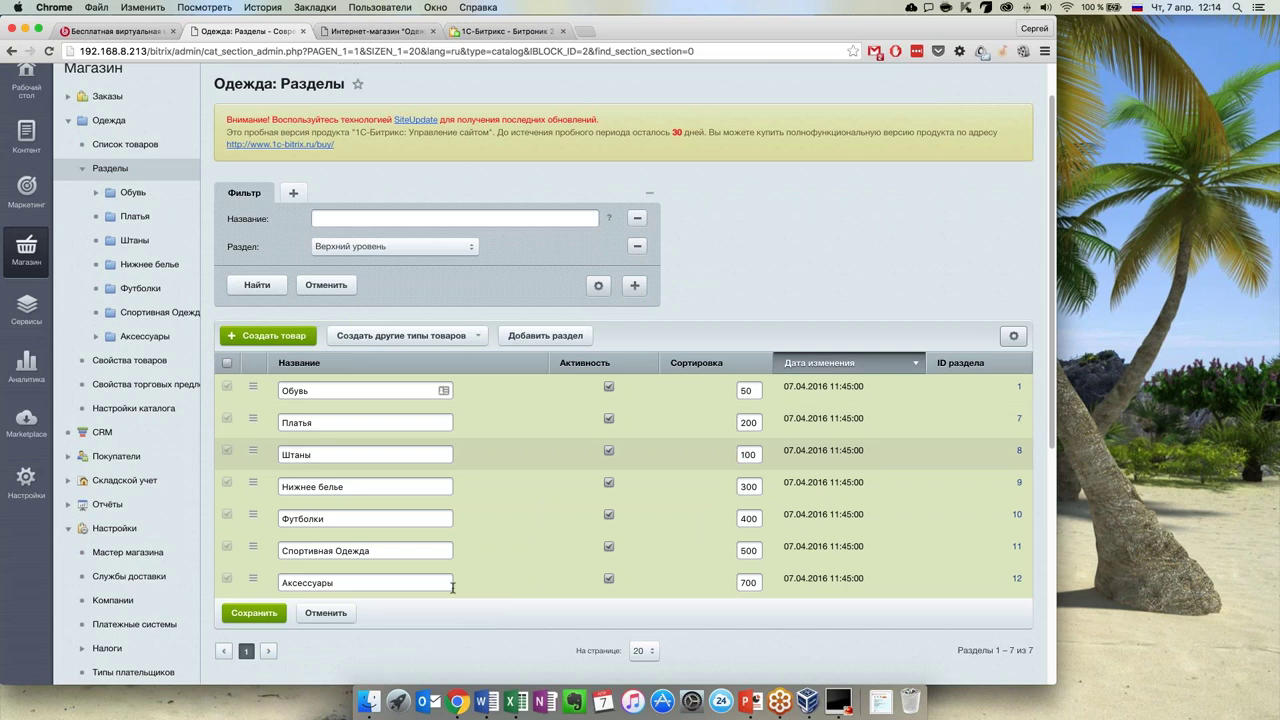
pyautogui.click(273, 614)
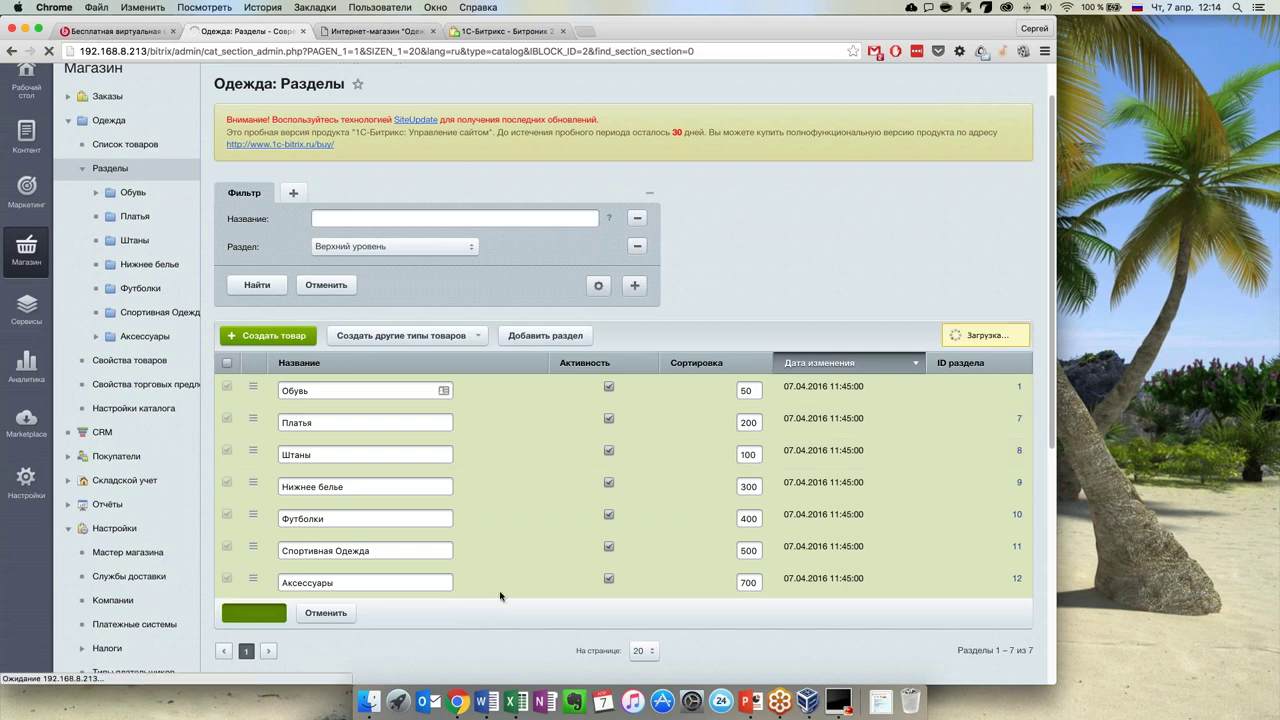
pyautogui.scroll(-1, 500, 600)
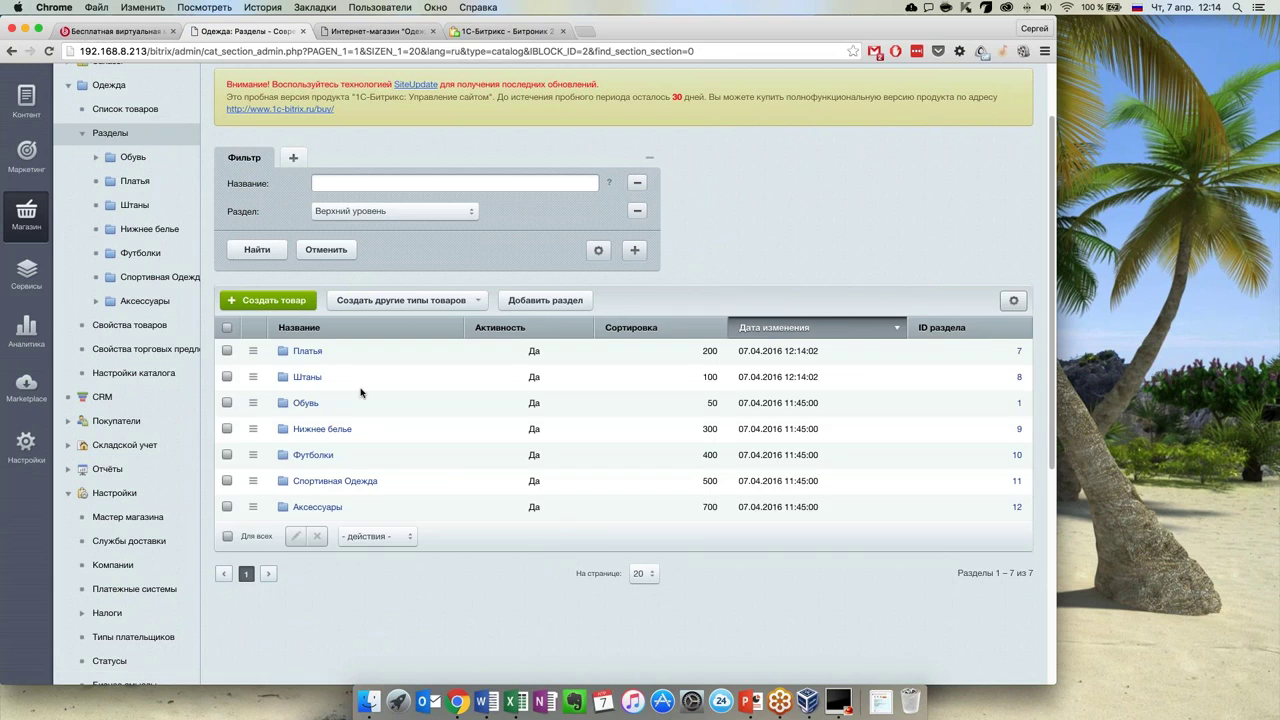
pyautogui.click(227, 376)
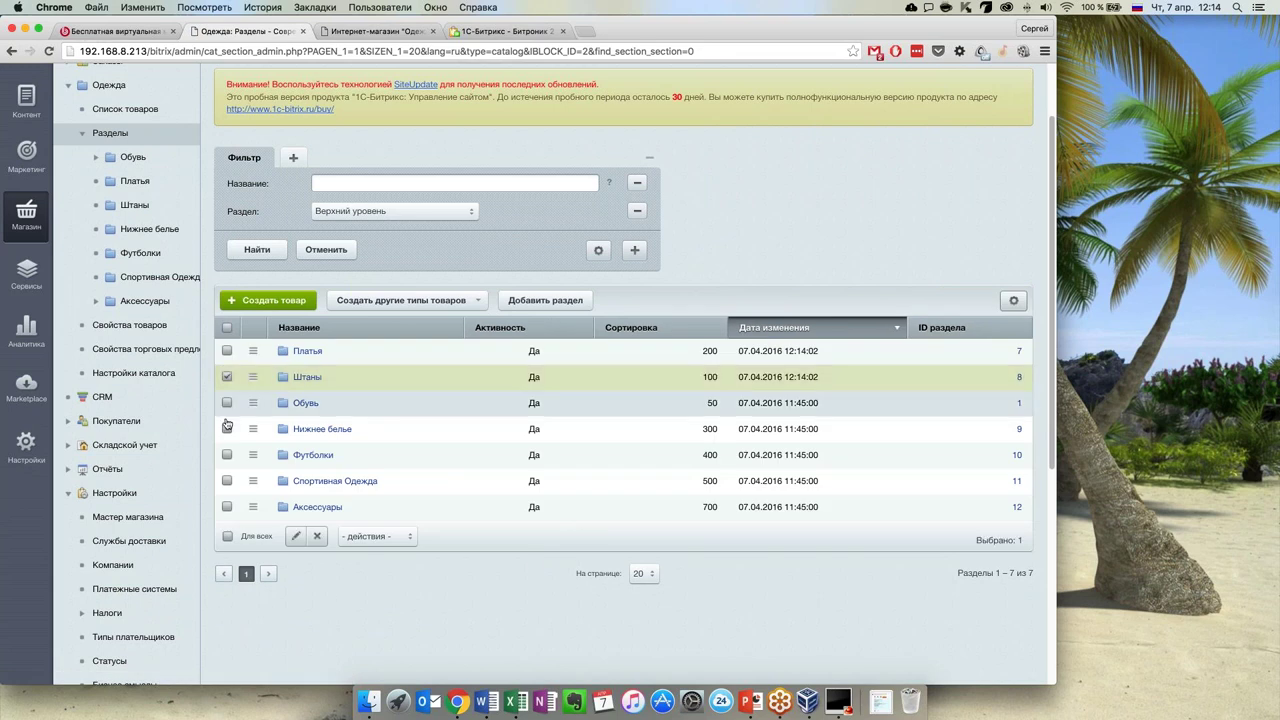
pyautogui.keyDown('shift'); pyautogui.click(227, 427); pyautogui.keyUp('shift')
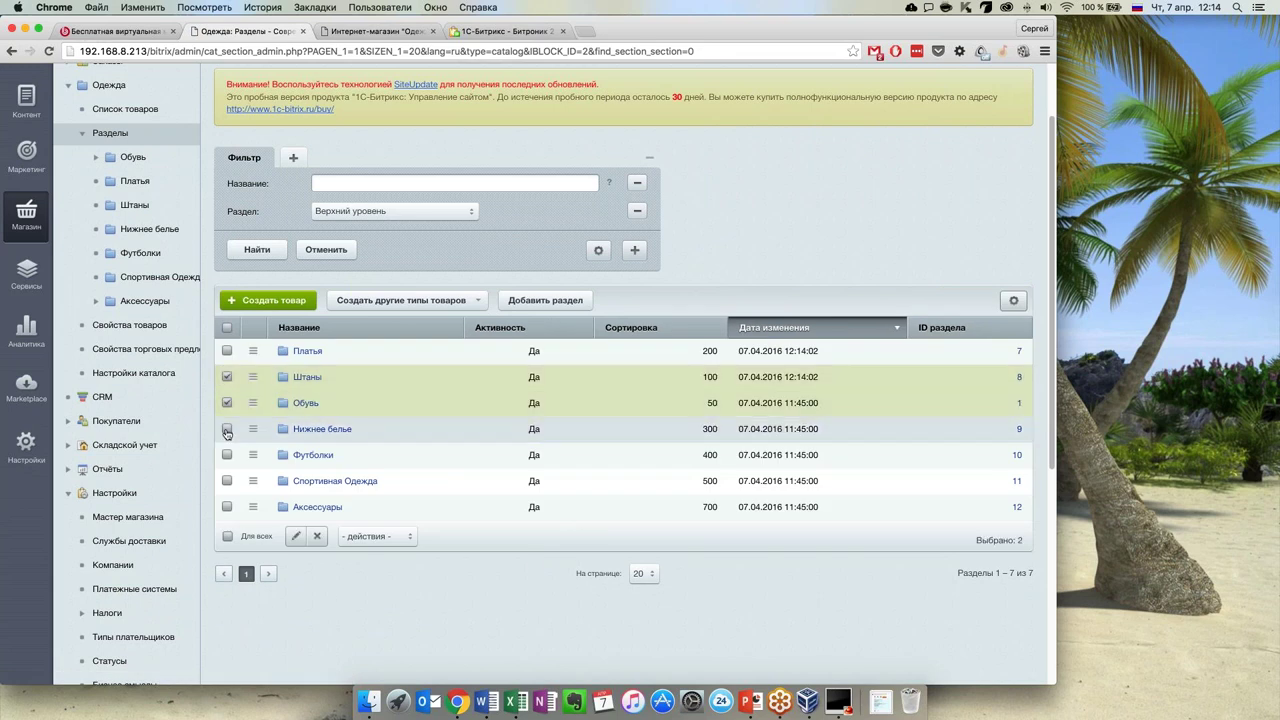
pyautogui.click(300, 540)
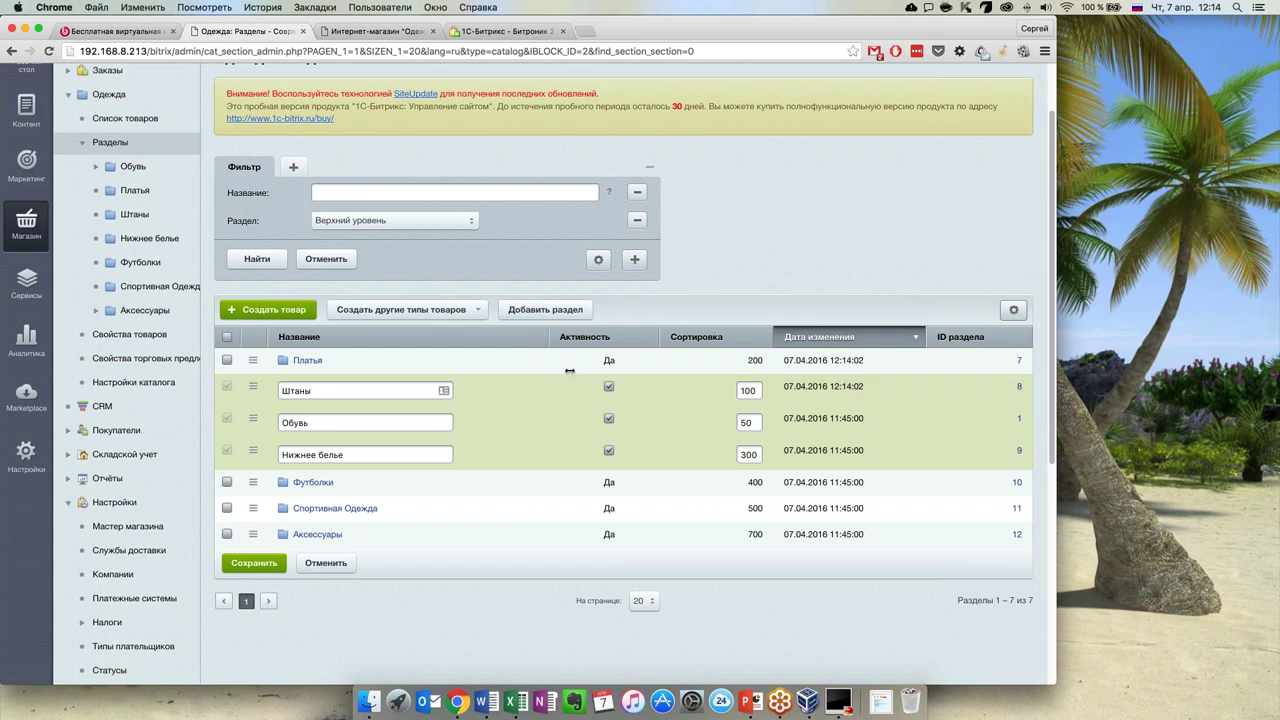
pyautogui.click(318, 563)
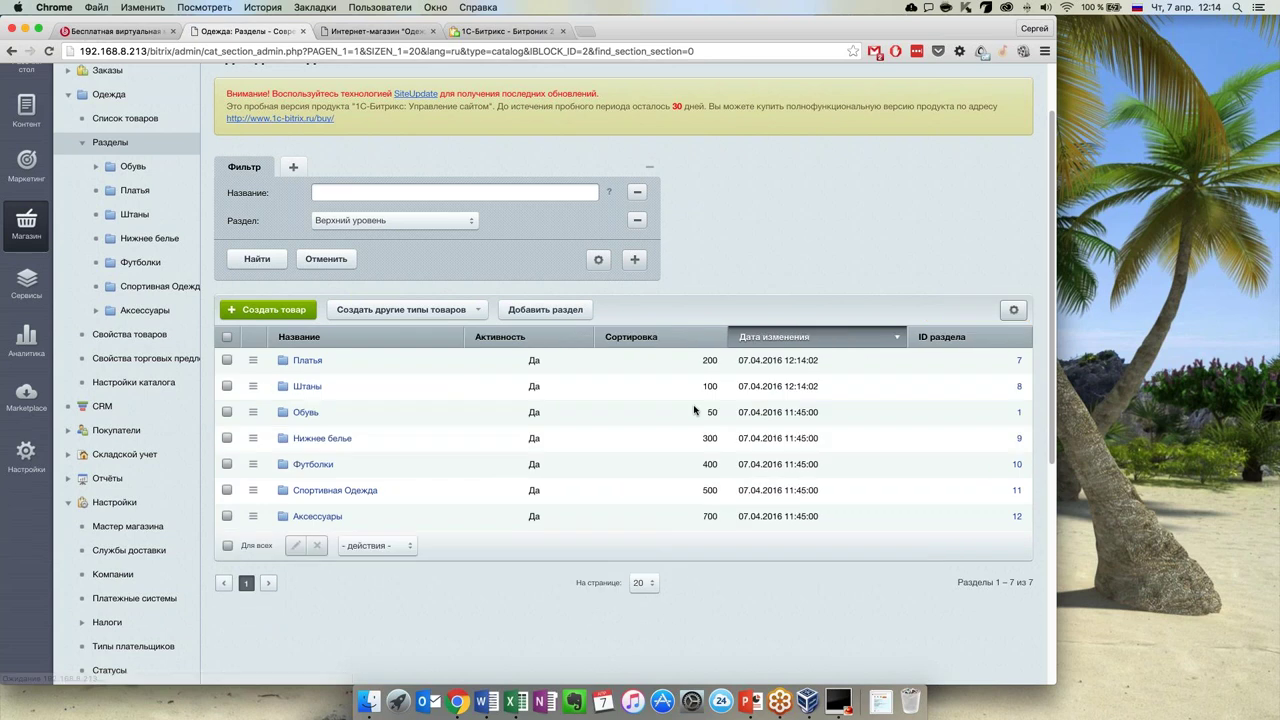
# Sort the clothing sections by sort value ascending and glance at the bulk actions list
pyautogui.click(702, 336)
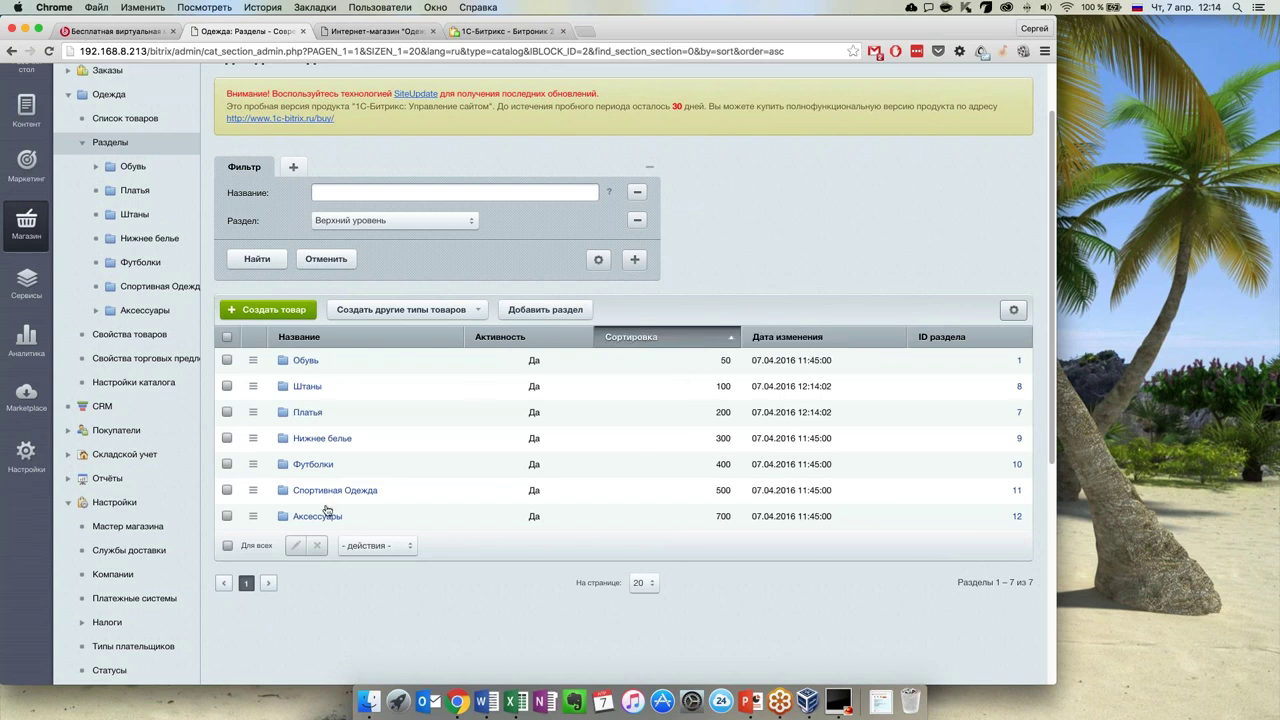
pyautogui.click(409, 549)
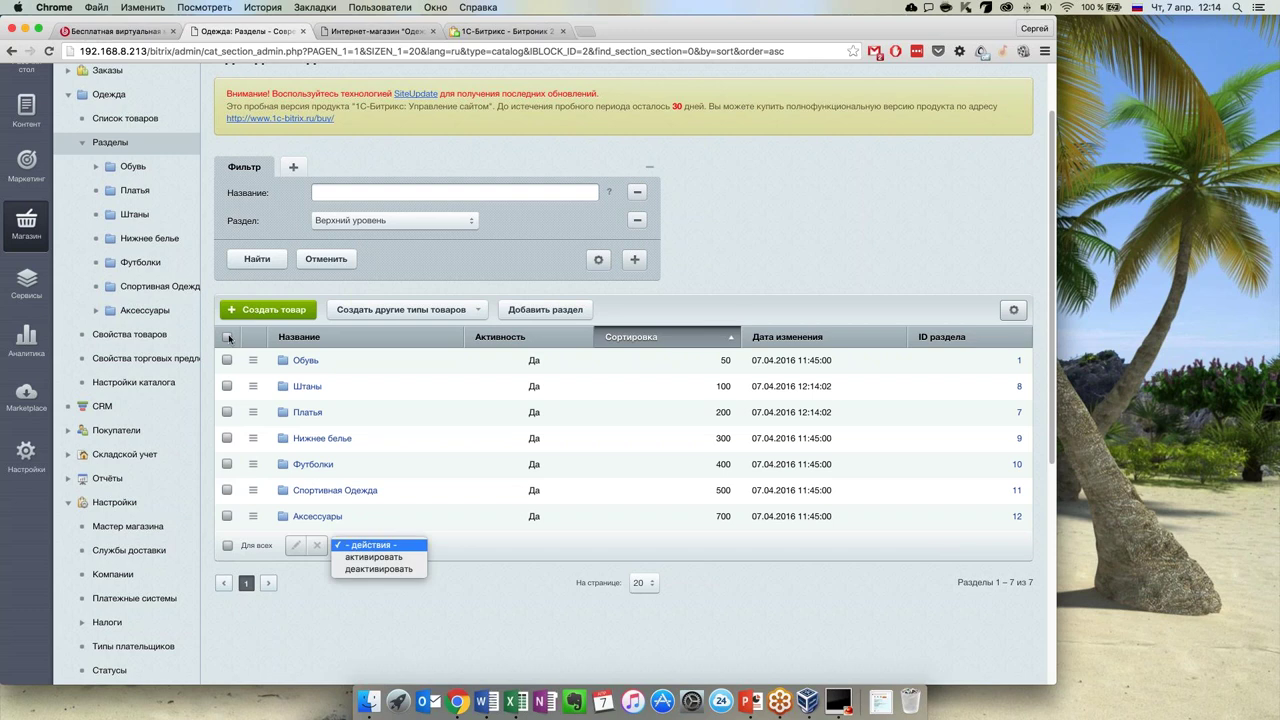
pyautogui.click(255, 362)
# Select all seven sections to review bulk actions, clear the selection, then open Обувь
pyautogui.click(227, 337)
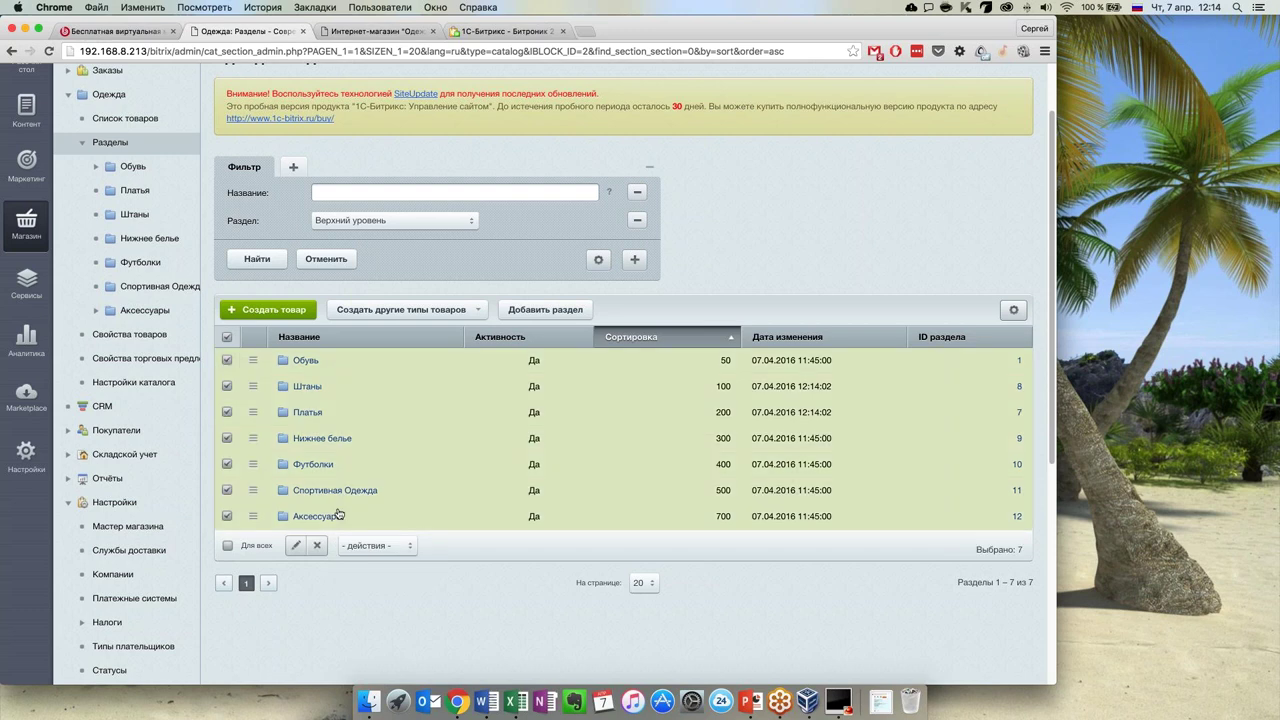
pyautogui.click(407, 547)
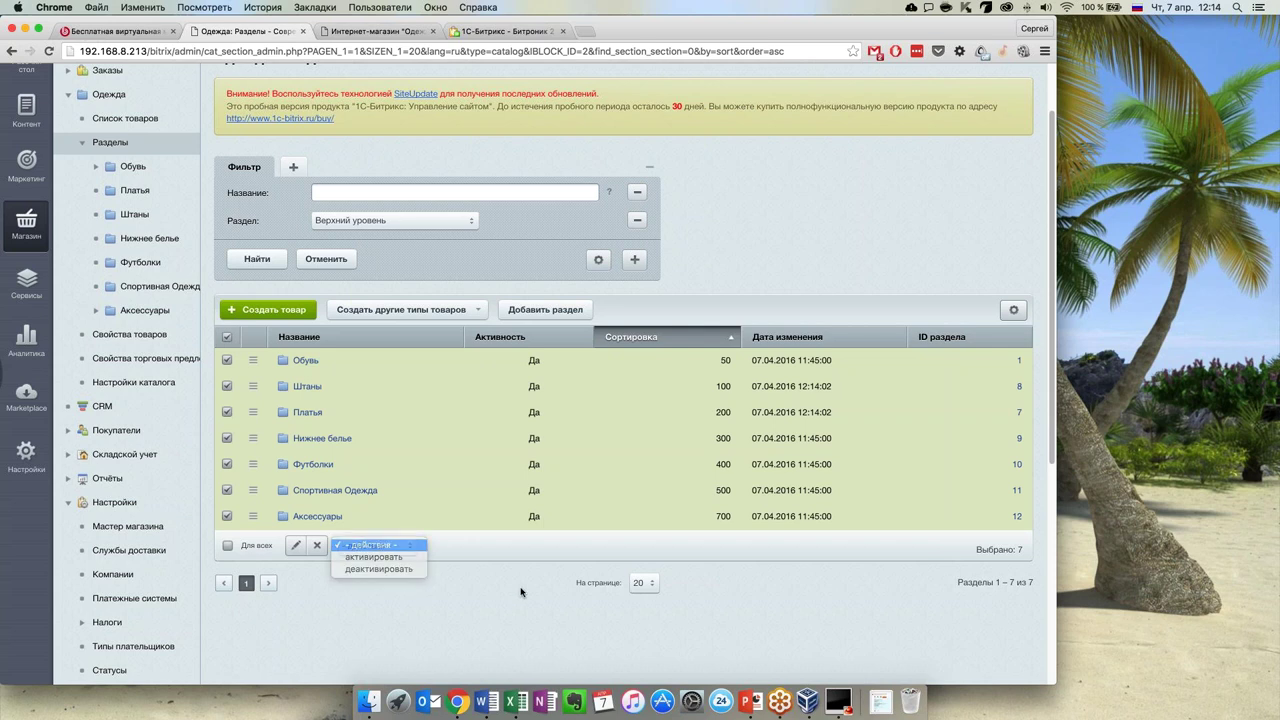
pyautogui.click(460, 578)
pyautogui.click(227, 337)
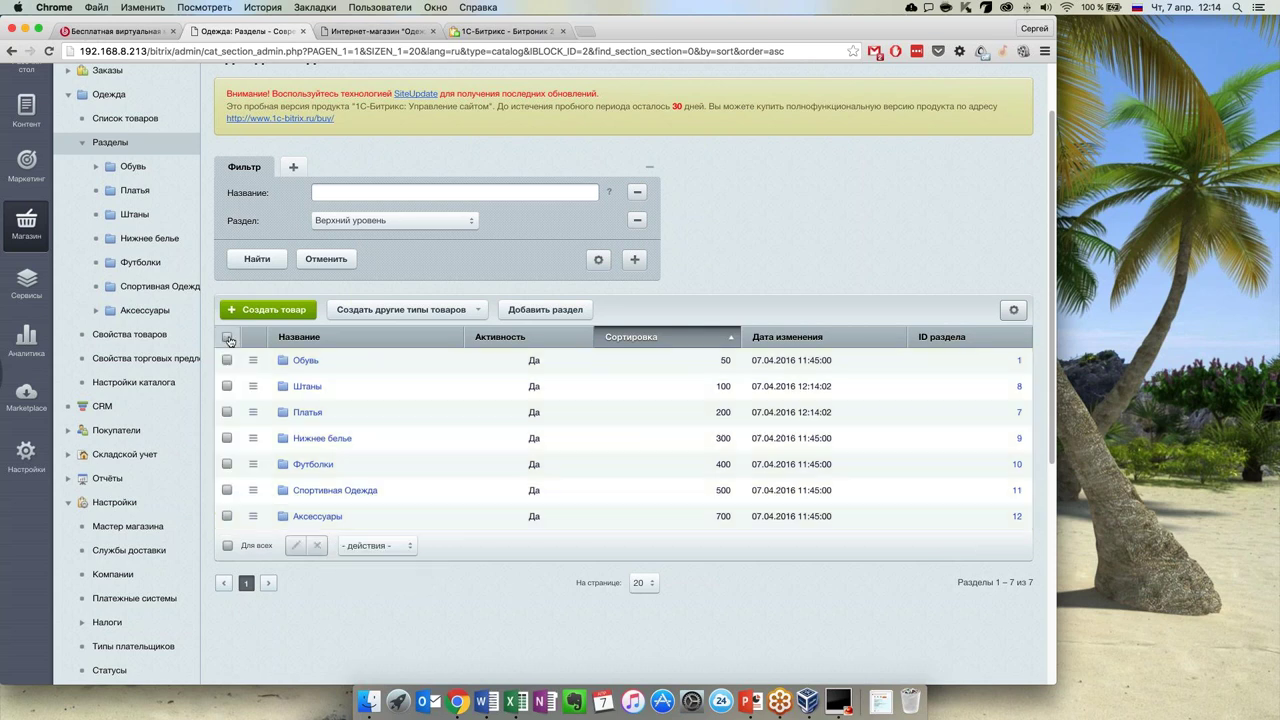
pyautogui.click(300, 363)
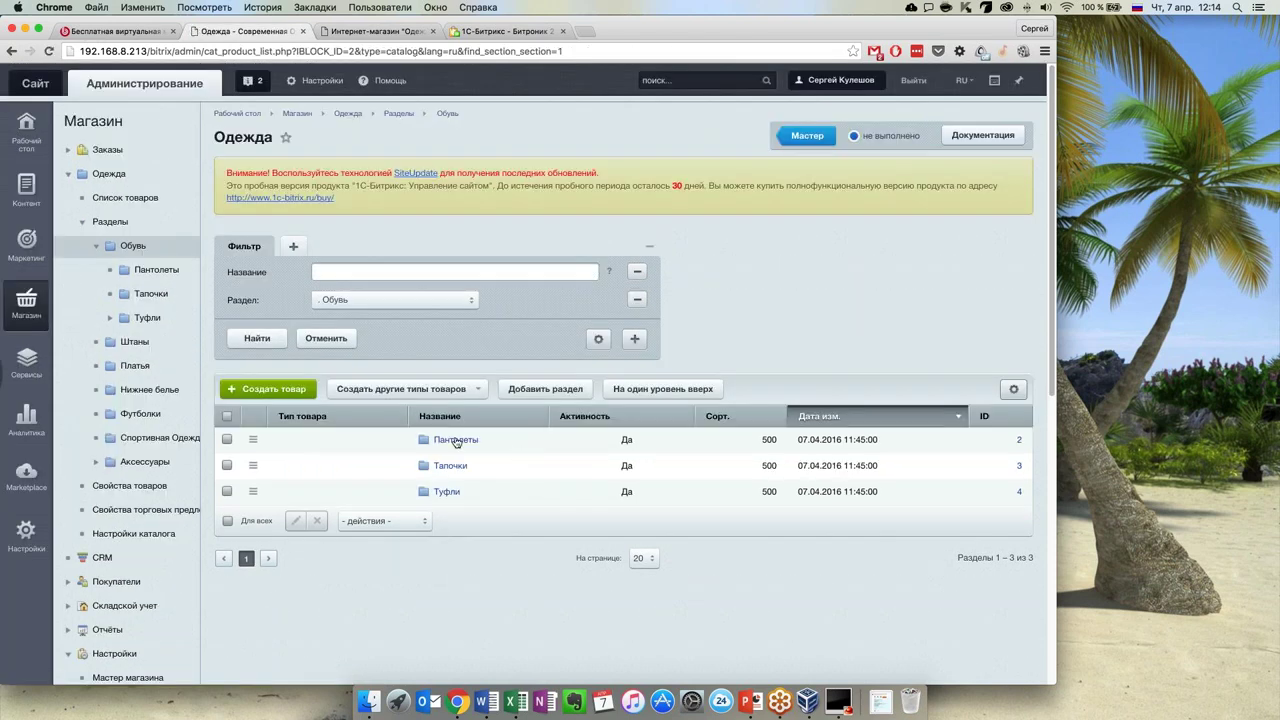
# Go into the Пантолеты subsection and open Пантолеты Кости на Пляже for editing
pyautogui.click(456, 440)
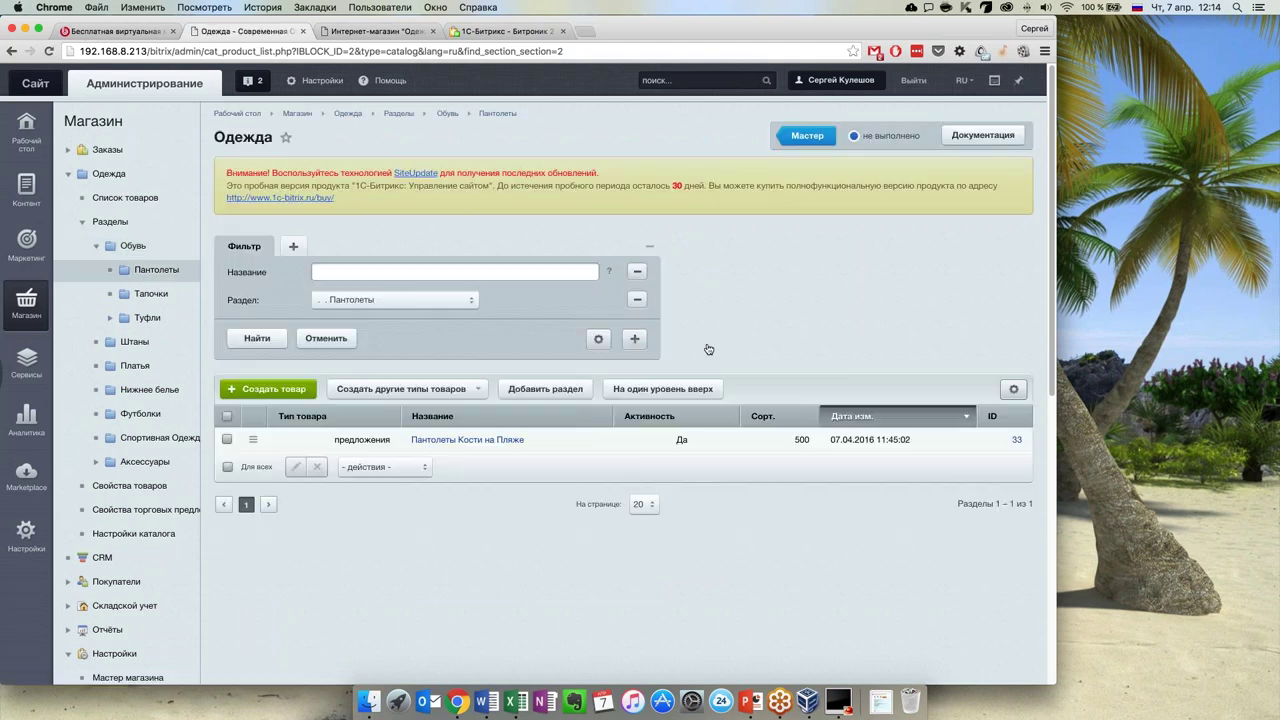
pyautogui.click(489, 442)
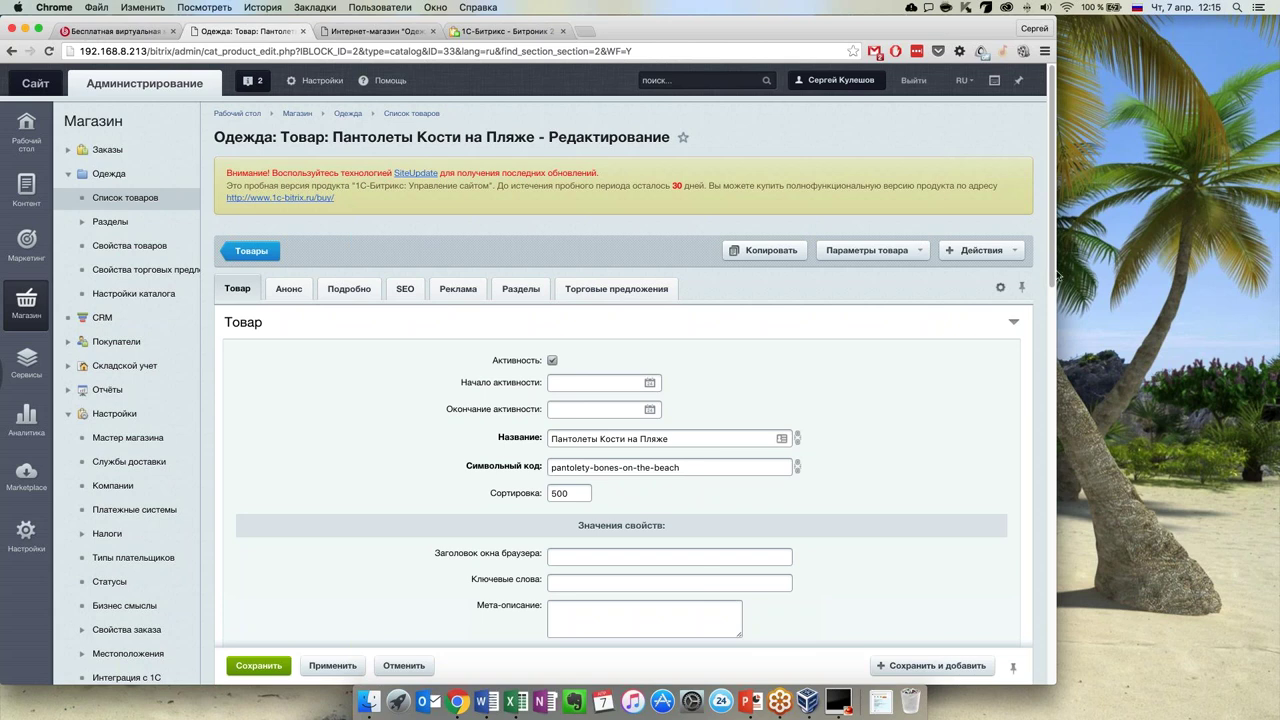
# Scroll through the product's Товар tab fields
pyautogui.scroll(-1, 1053, 290)
pyautogui.scroll(-3, 1053, 290)
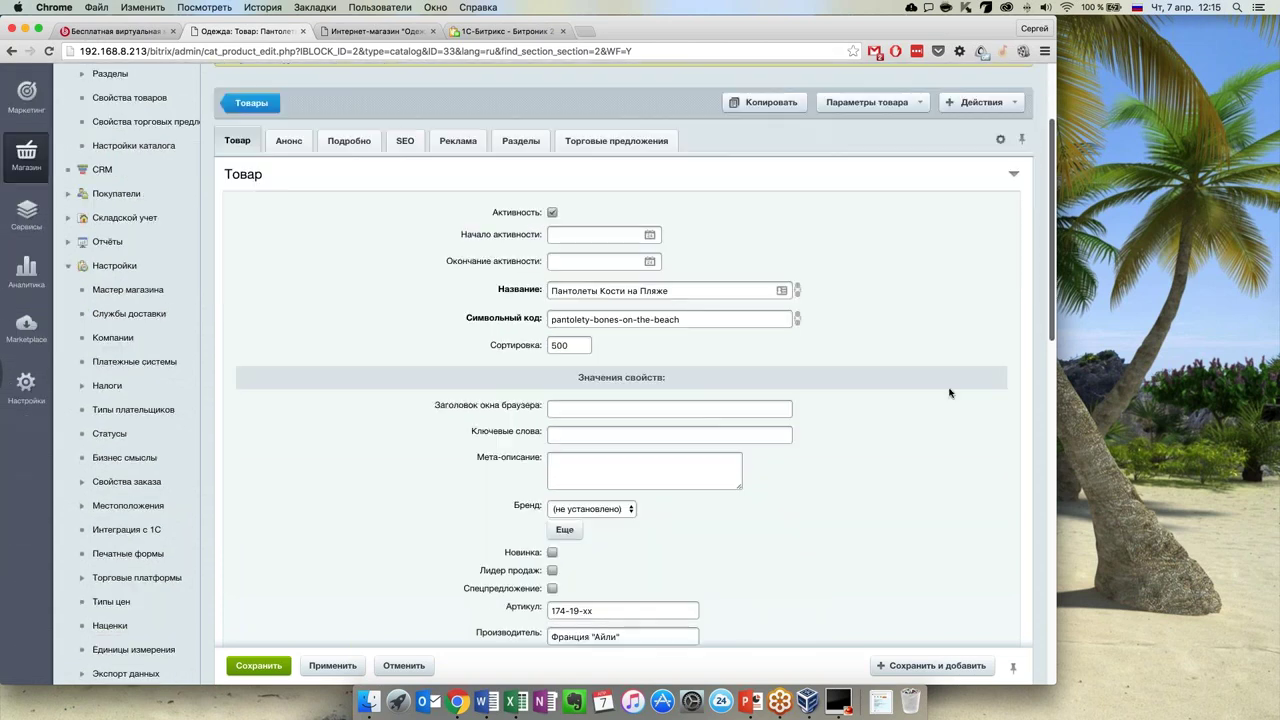
pyautogui.scroll(-1, 1051, 338)
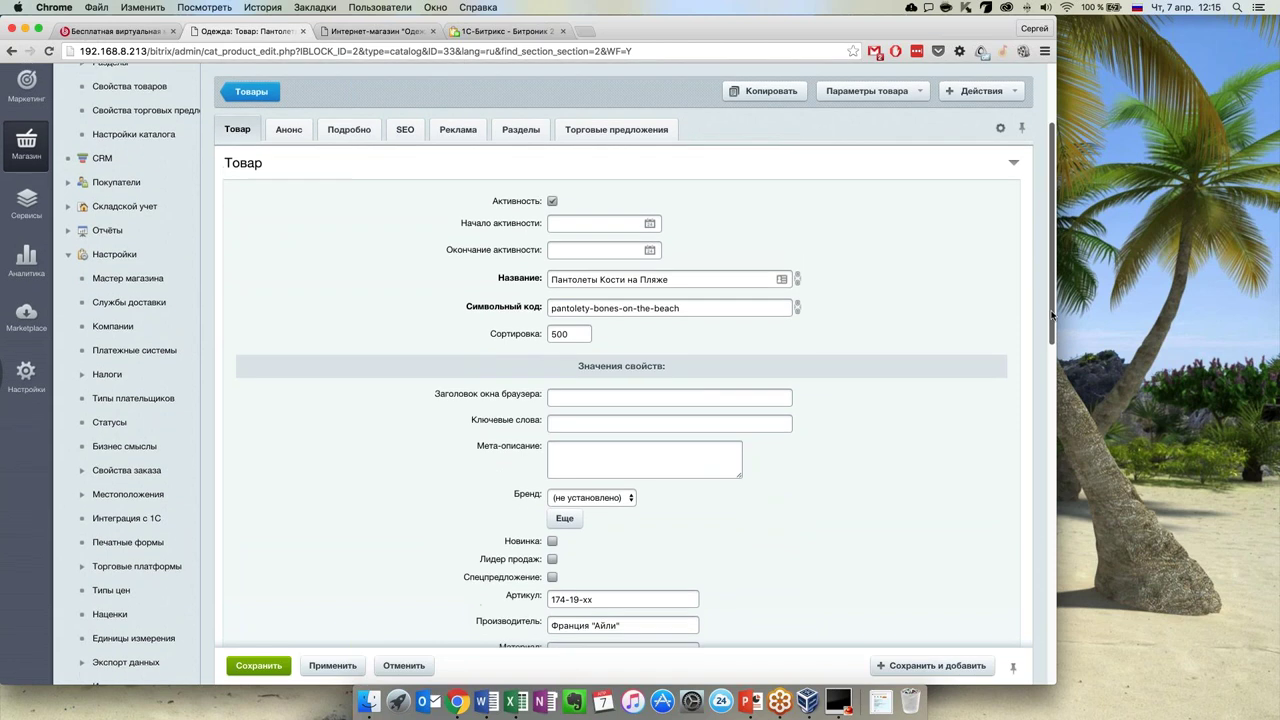
pyautogui.scroll(-3, 1050, 360)
pyautogui.scroll(2, 1045, 378)
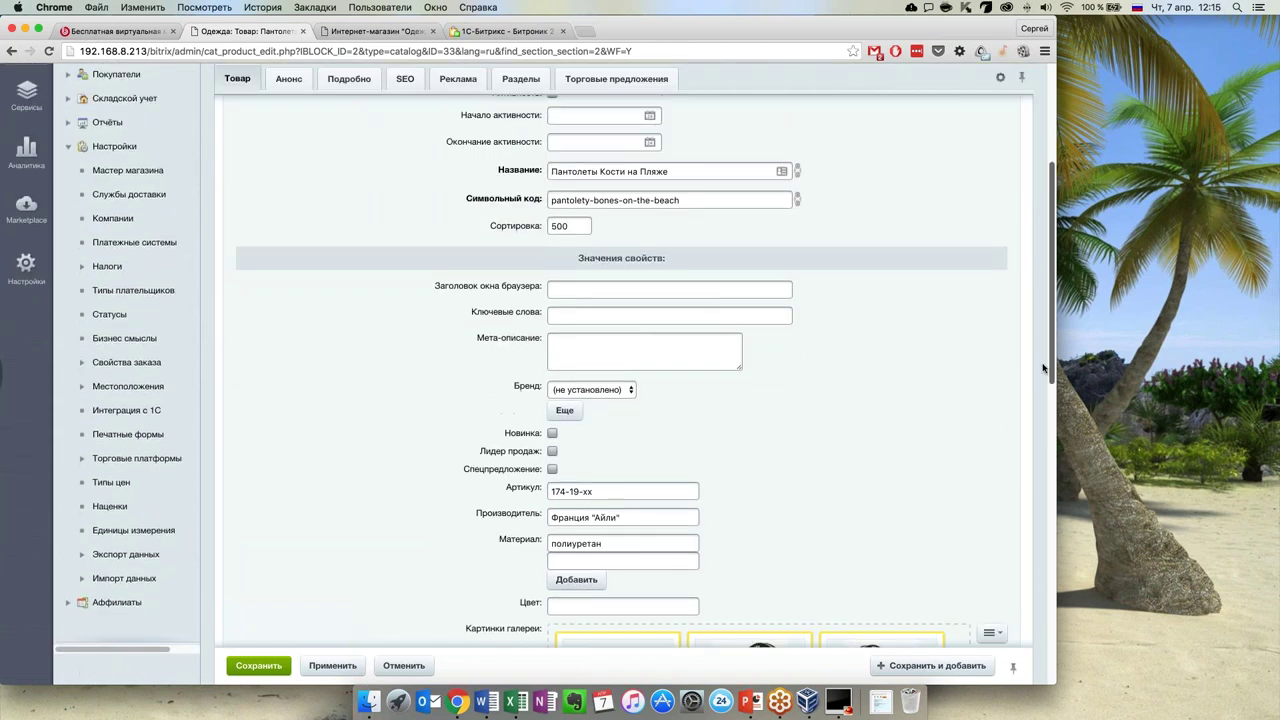
pyautogui.scroll(-3, 1043, 364)
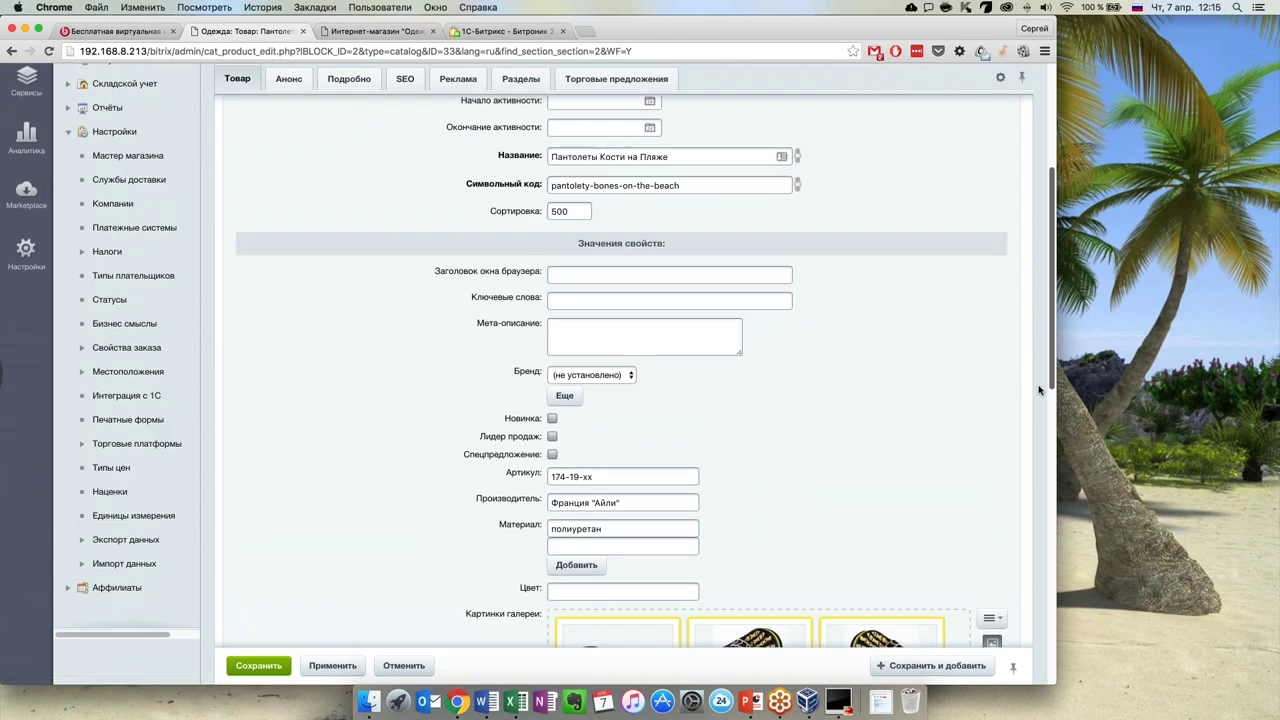
pyautogui.scroll(-4, 1039, 399)
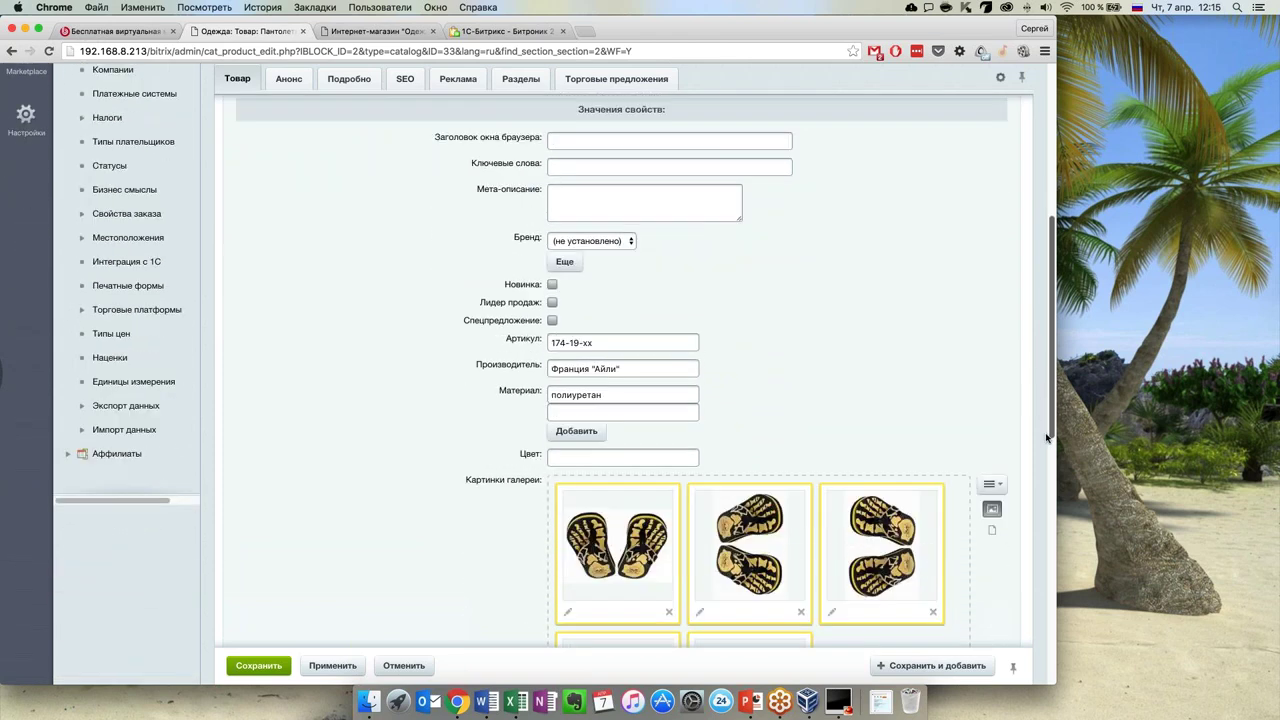
pyautogui.moveTo(1050, 465); pyautogui.dragTo(1051, 251)
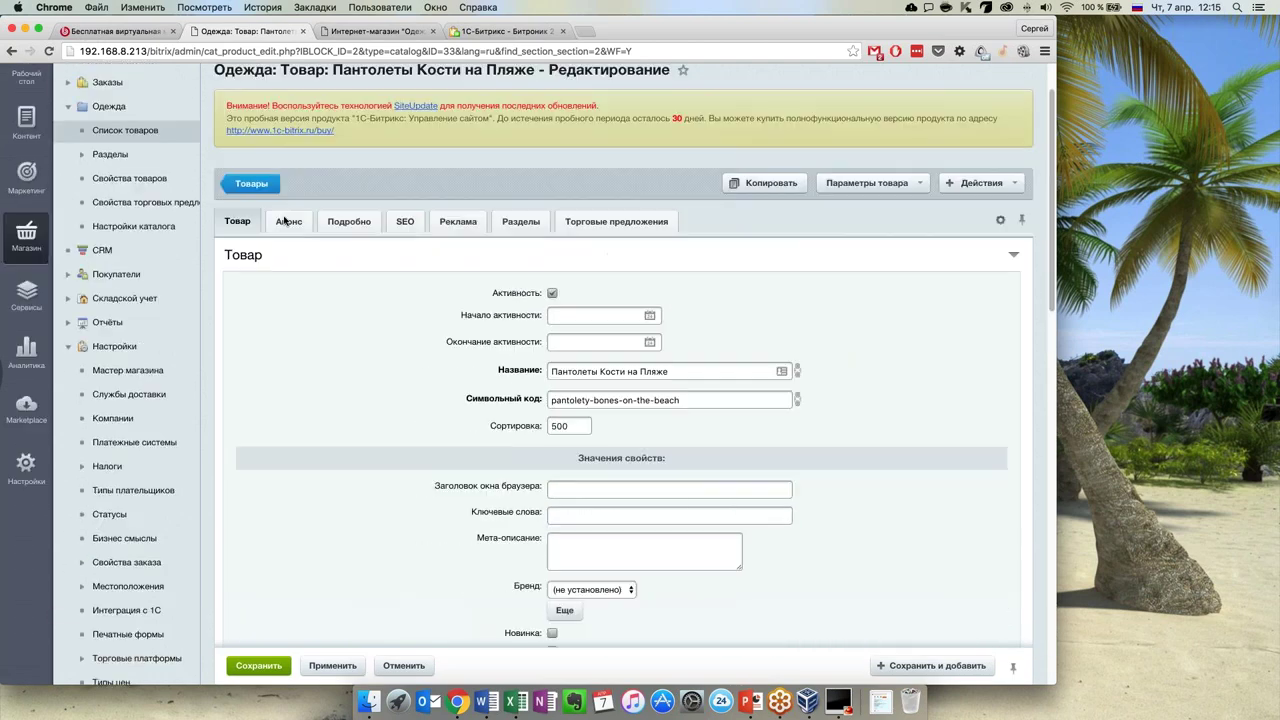
# Review the product's Анонс, Подробно, SEO and Реклама tabs
pyautogui.click(286, 220)
pyautogui.click(349, 221)
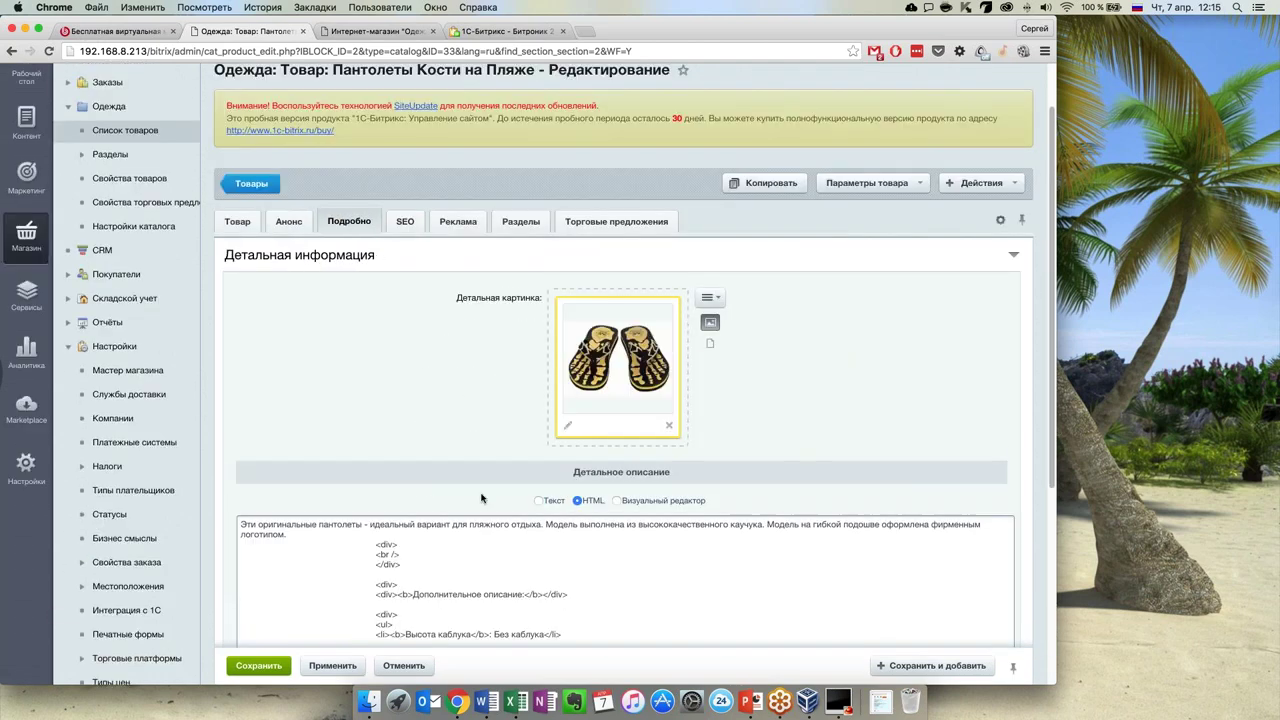
pyautogui.click(408, 221)
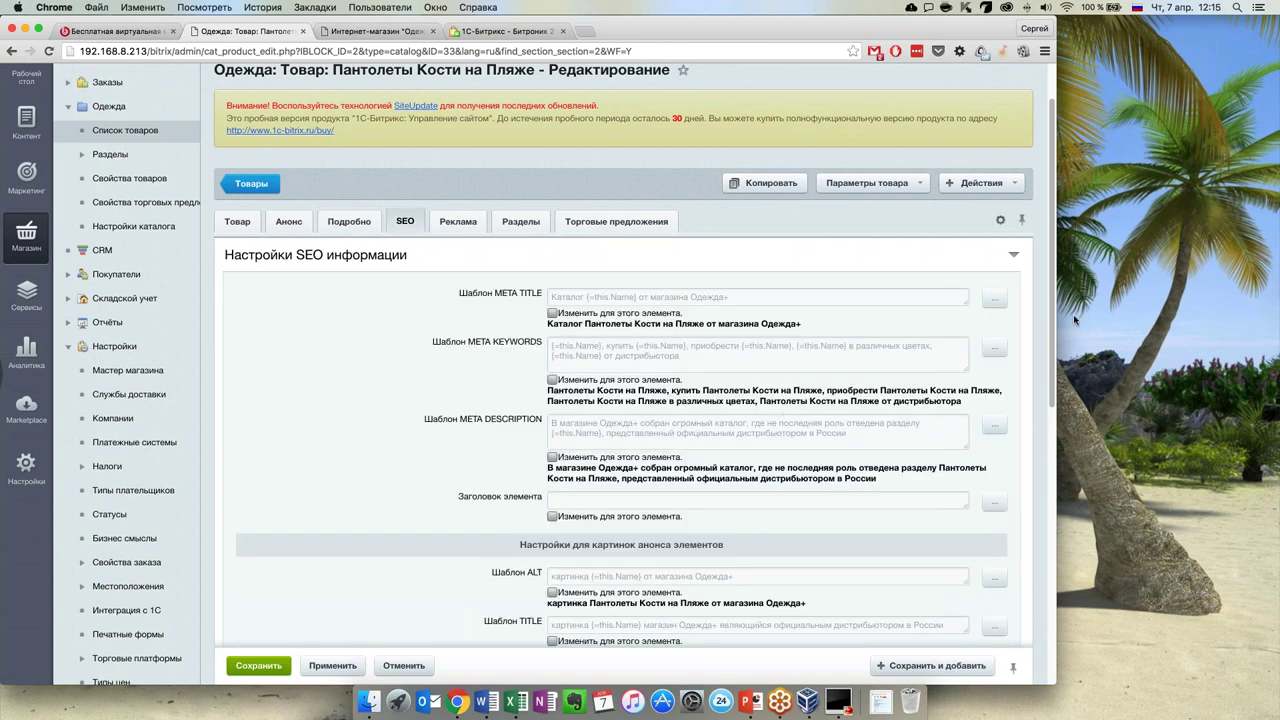
pyautogui.scroll(-1, 1052, 350)
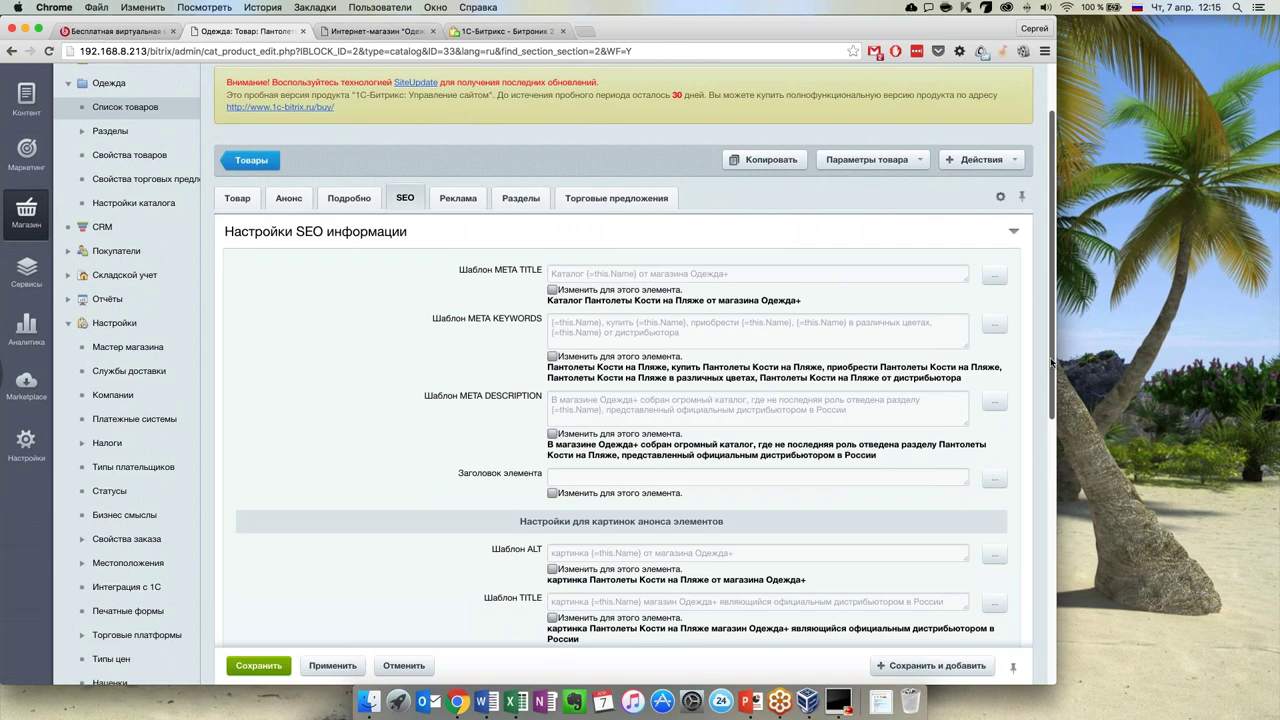
pyautogui.scroll(-1, 1052, 362)
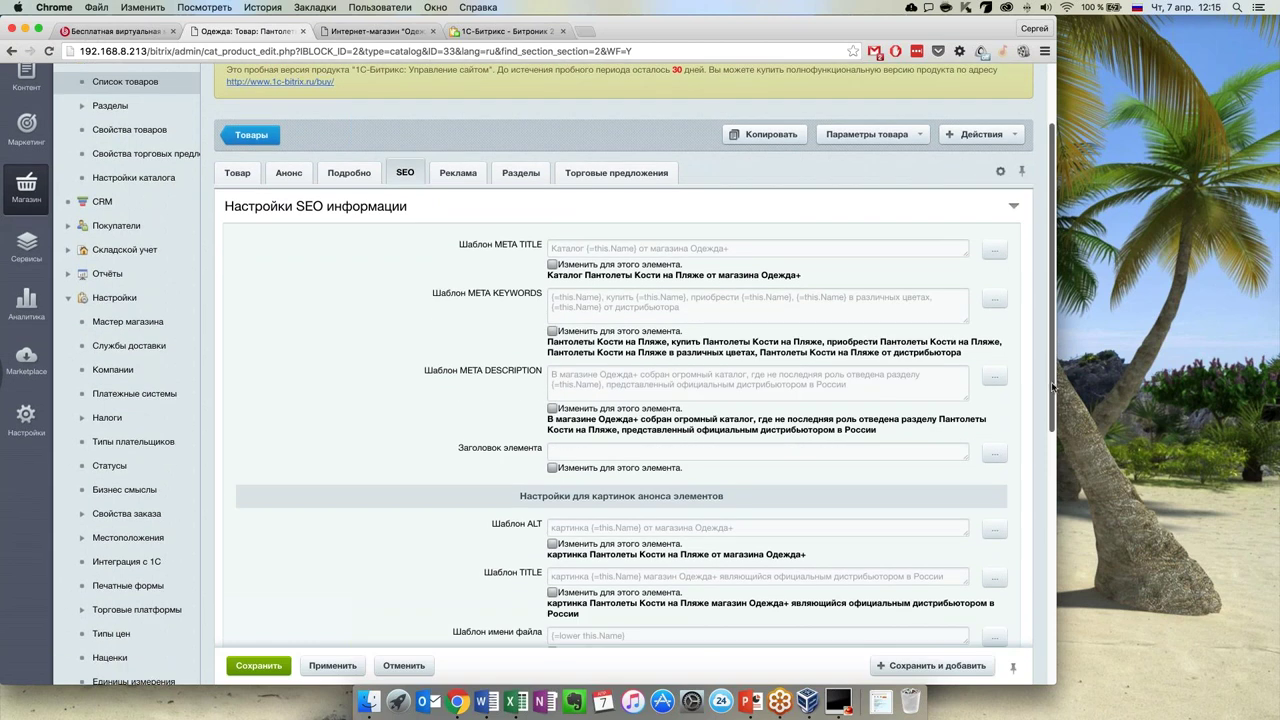
pyautogui.click(460, 178)
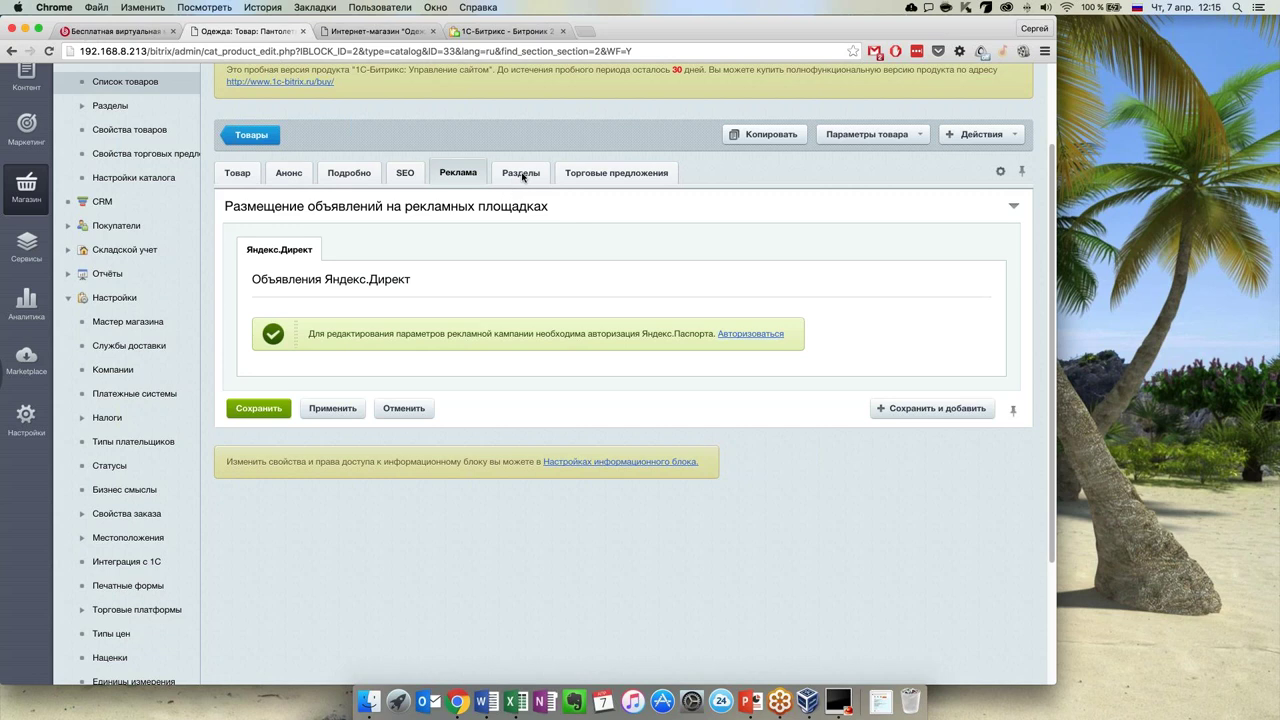
# Add Тапочки to the product's sections alongside Пантолеты and list its five trade offers
pyautogui.click(521, 175)
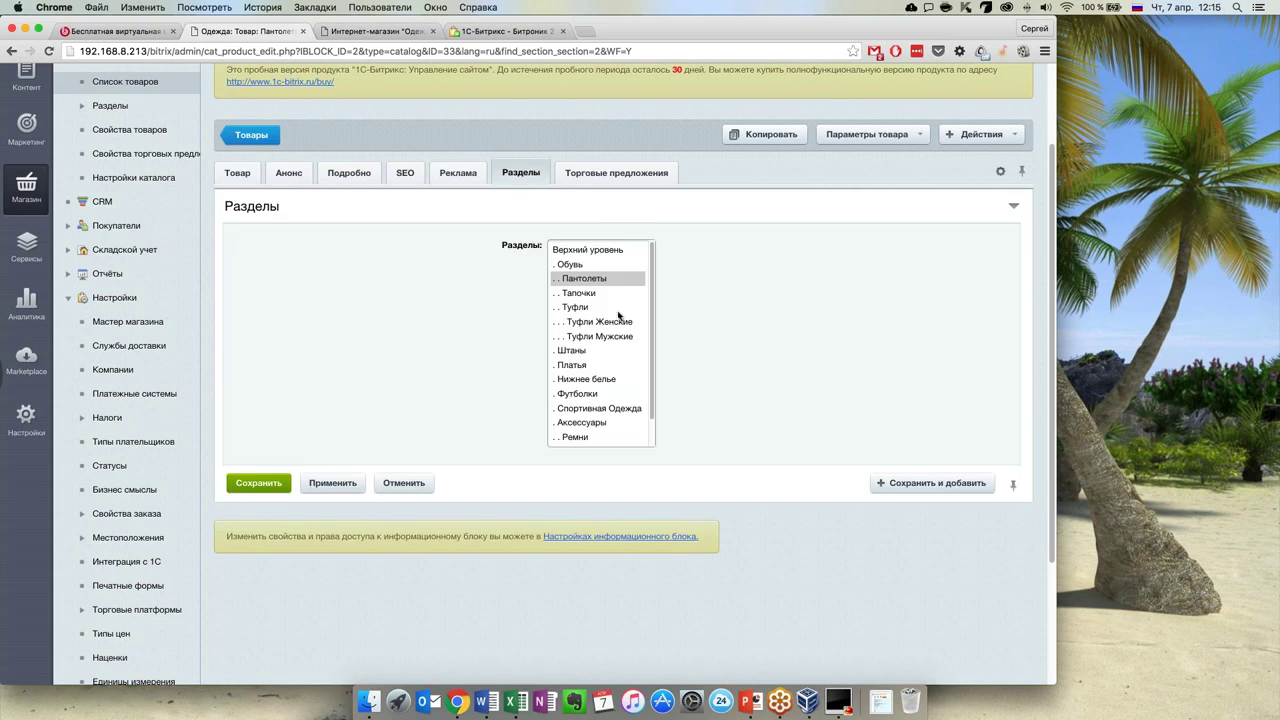
pyautogui.keyDown('super'); pyautogui.click(586, 295); pyautogui.keyUp('super')
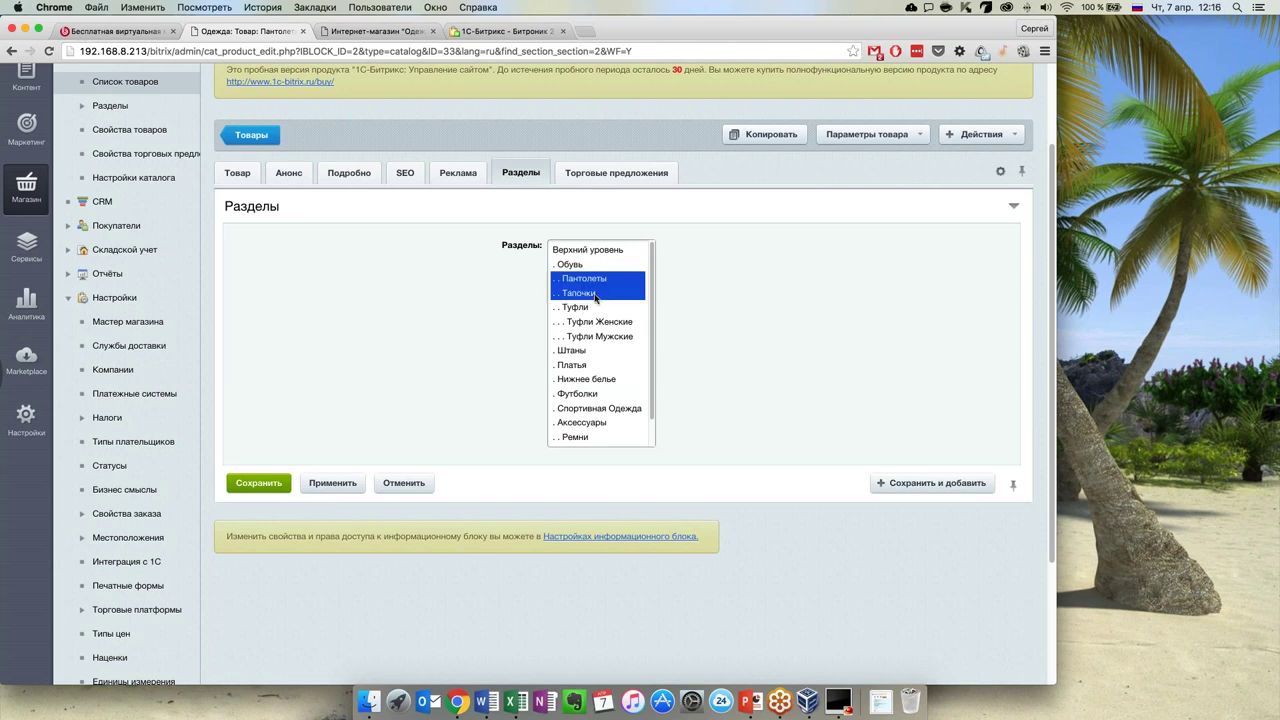
pyautogui.click(601, 176)
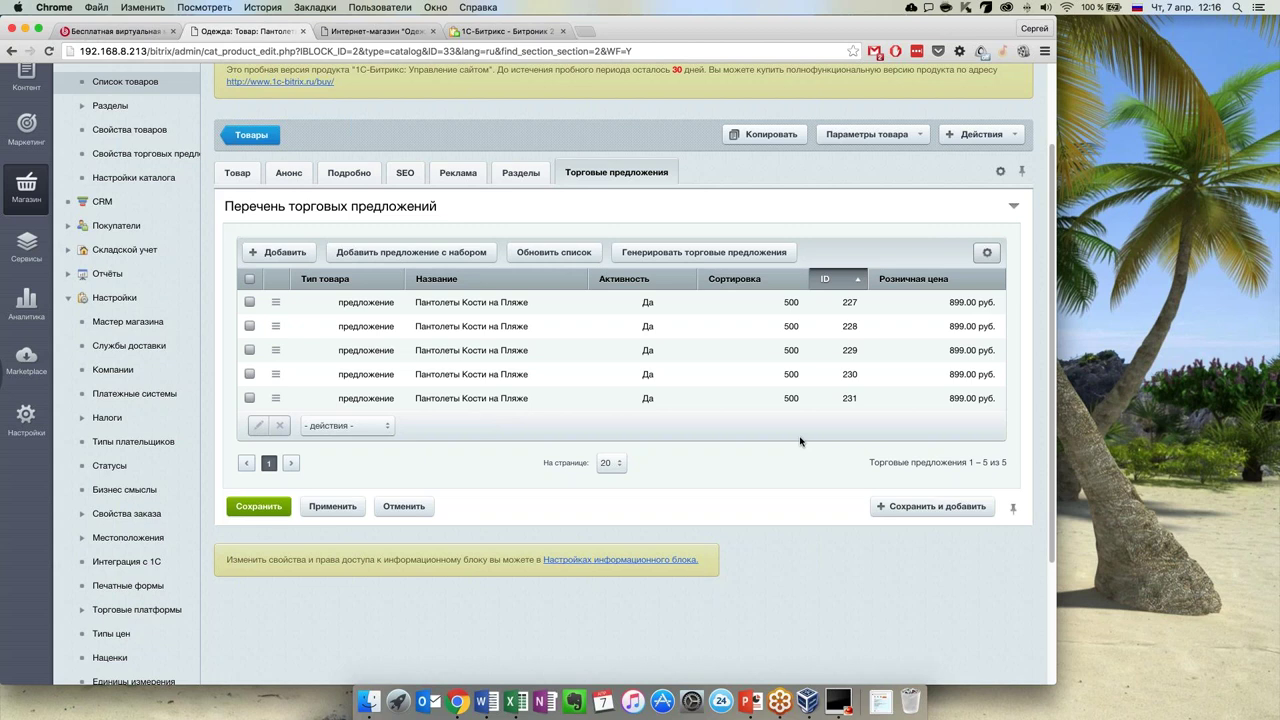
# Add a Размеры обуви column to the trade-offer list and move it above ID
pyautogui.click(988, 254)
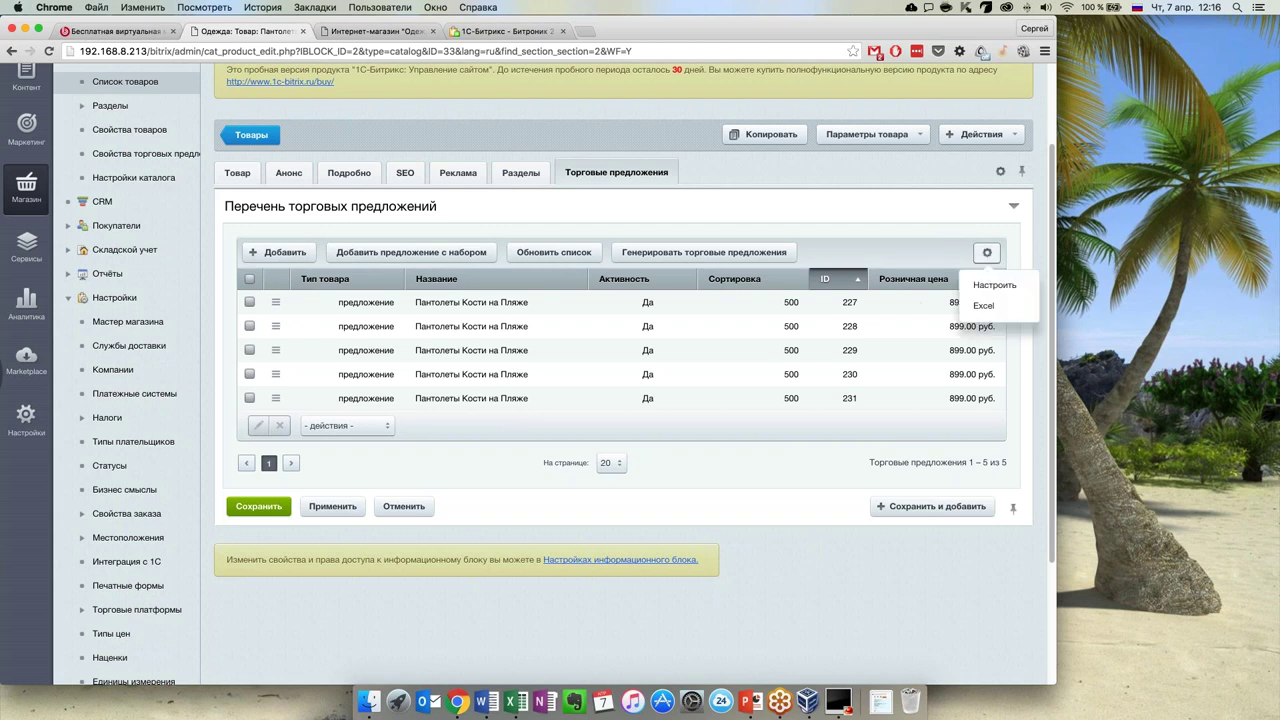
pyautogui.click(995, 286)
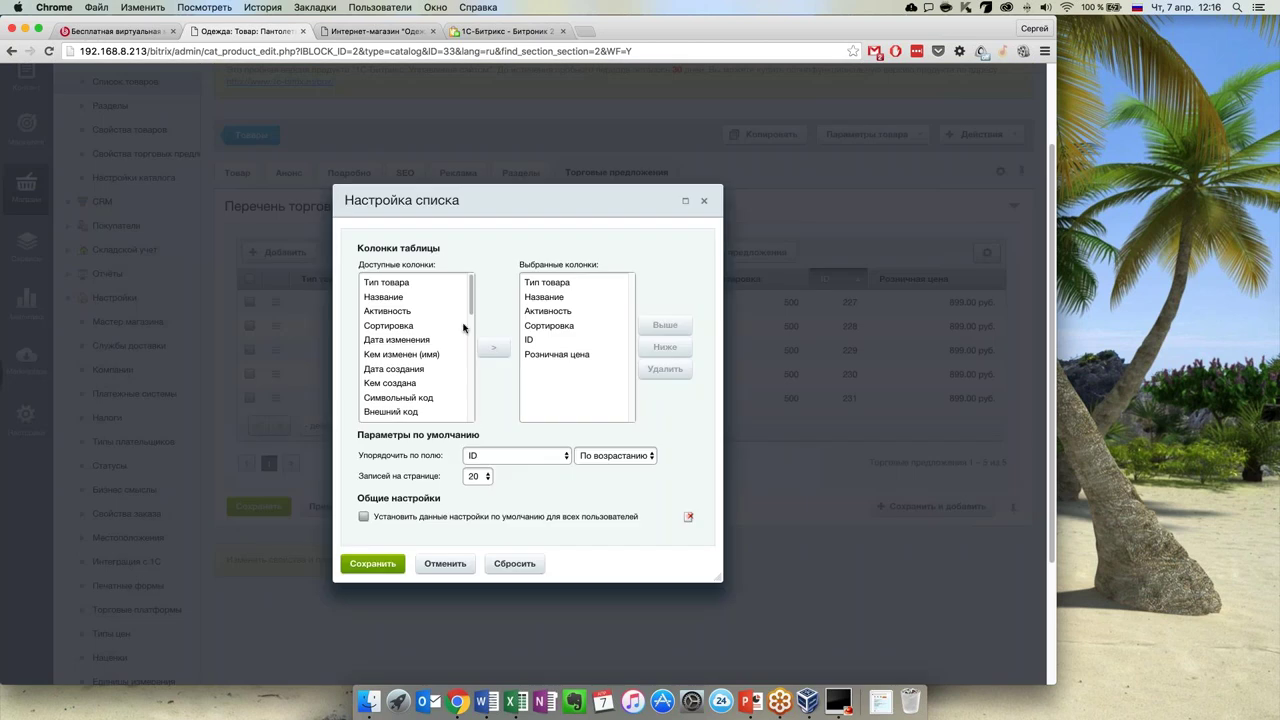
pyautogui.moveTo(472, 295); pyautogui.dragTo(463, 370)
pyautogui.click(400, 333)
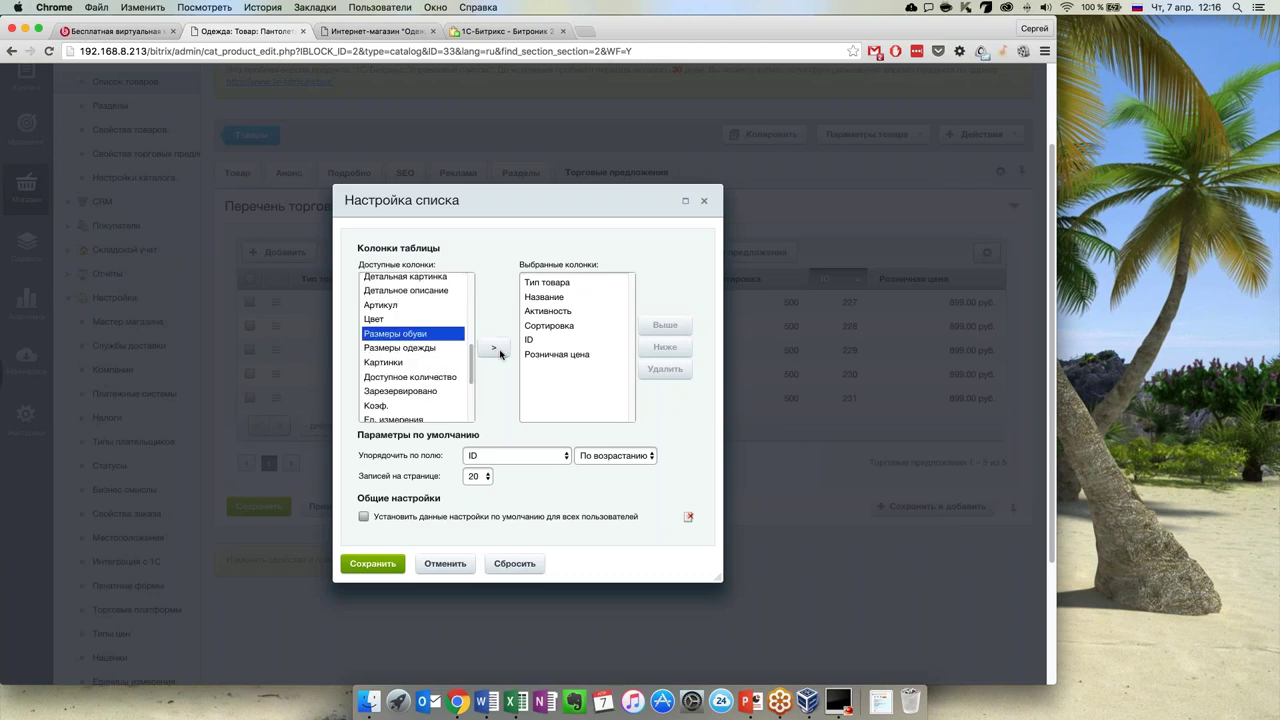
pyautogui.click(493, 347)
pyautogui.click(591, 369)
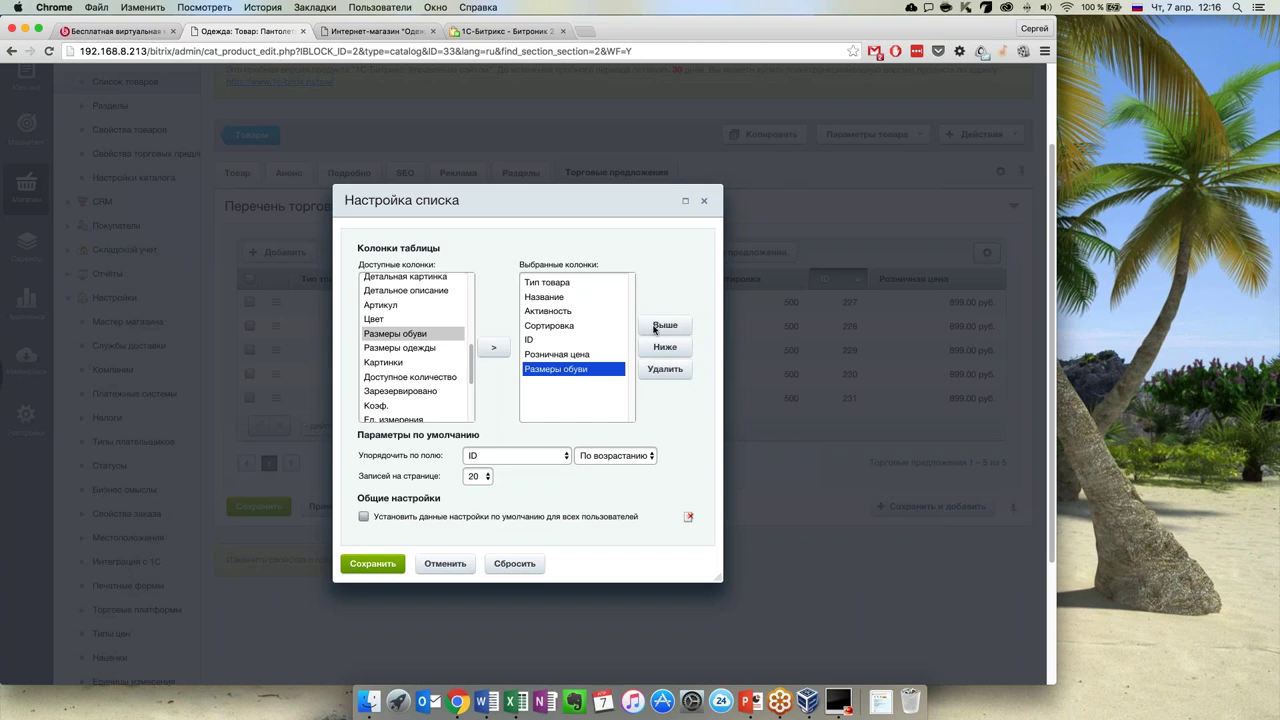
pyautogui.click(665, 325)
pyautogui.click(665, 325)
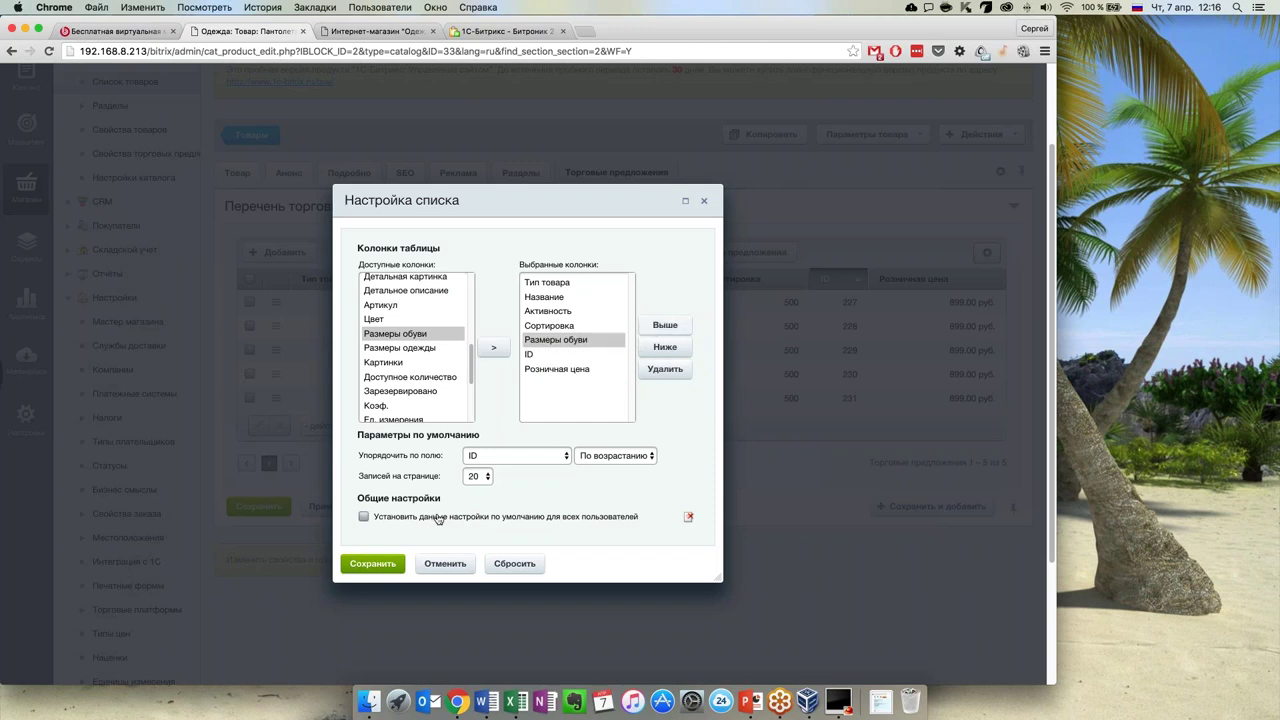
# Save the column setup and point out shoe sizes 35 to 39 in the offer rows
pyautogui.click(384, 565)
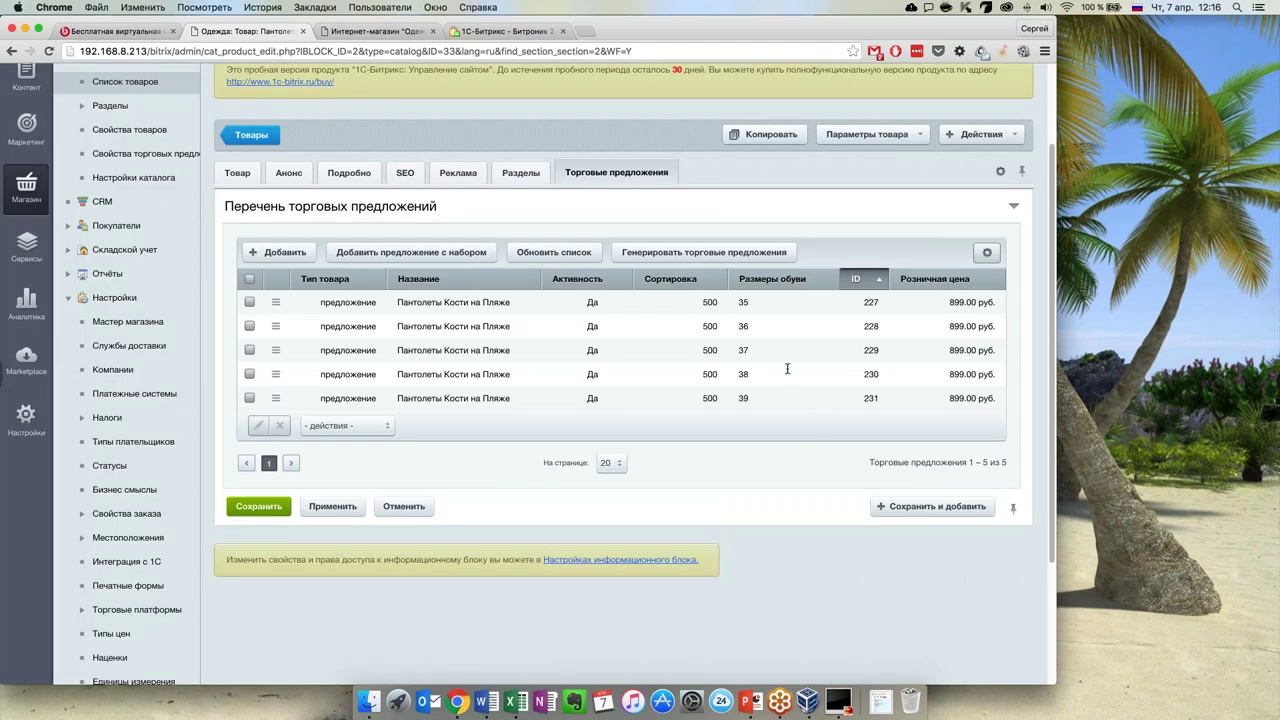
pyautogui.moveTo(739, 301); pyautogui.dragTo(751, 400)
pyautogui.click(751, 400)
# Open the size-35 offer for editing and review its Анонс, Подробно and SEO tabs
pyautogui.doubleClick(408, 304)
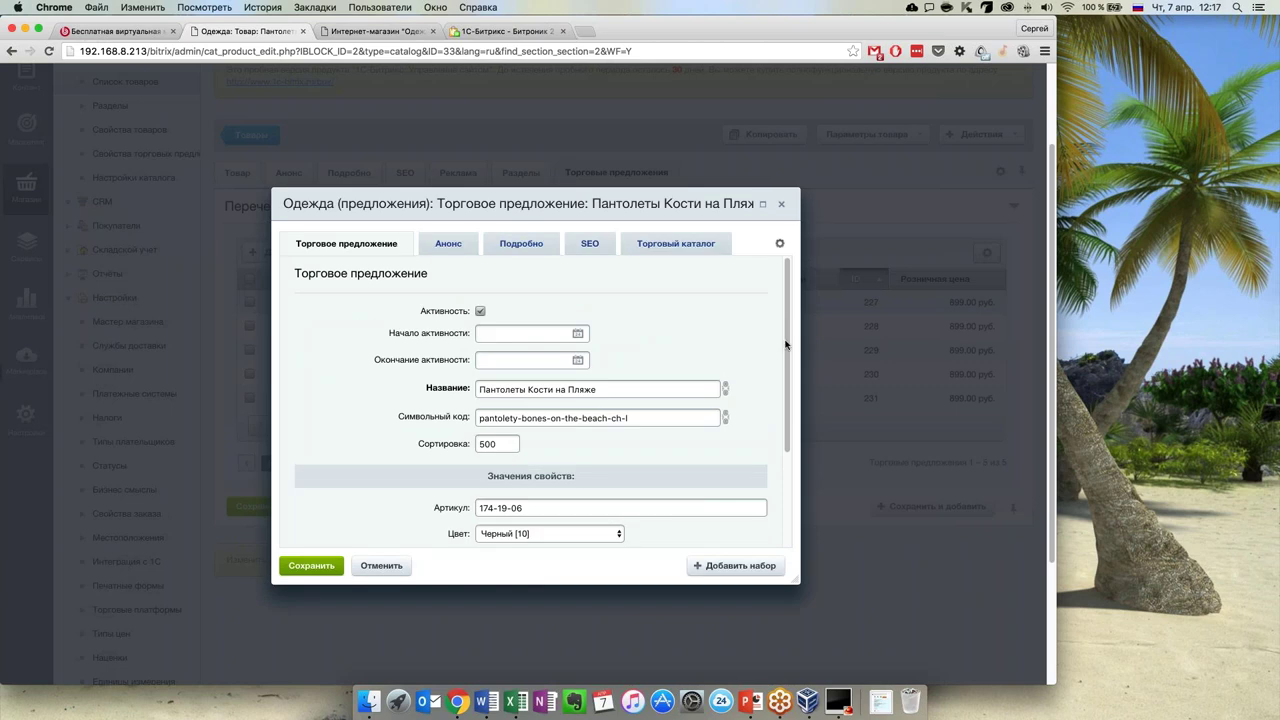
pyautogui.scroll(-3, 770, 345)
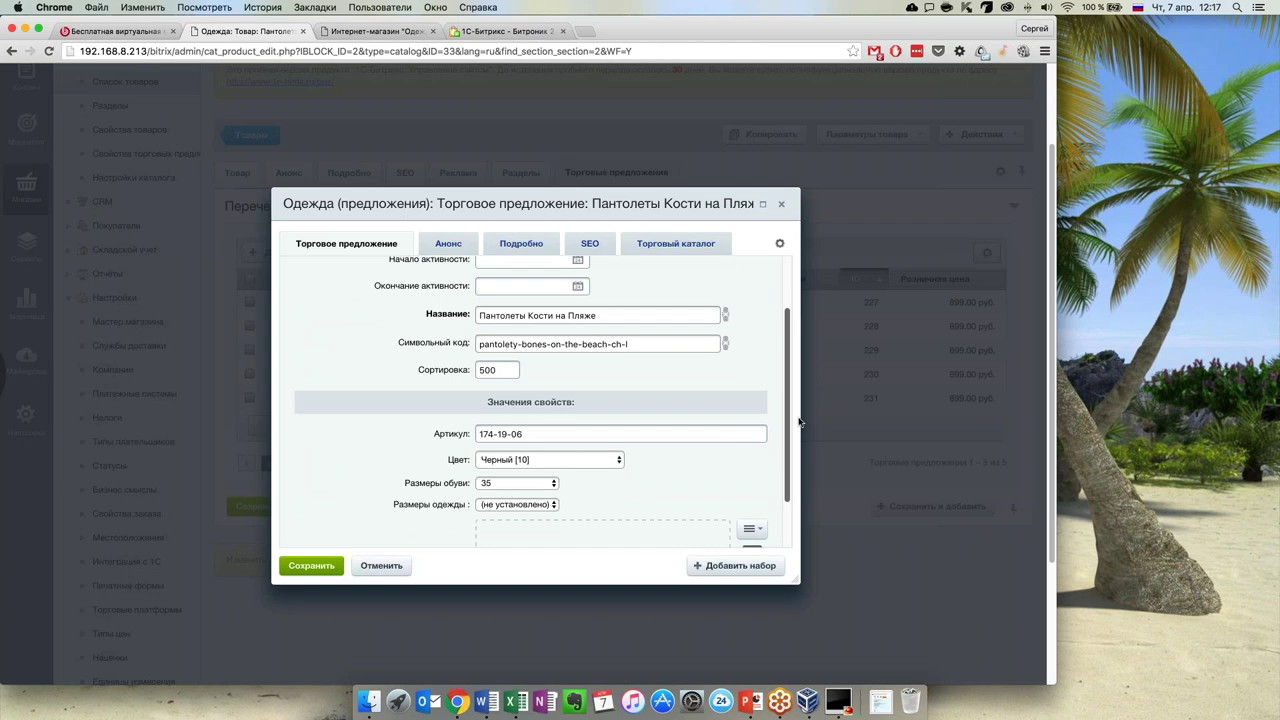
pyautogui.scroll(-2, 789, 450)
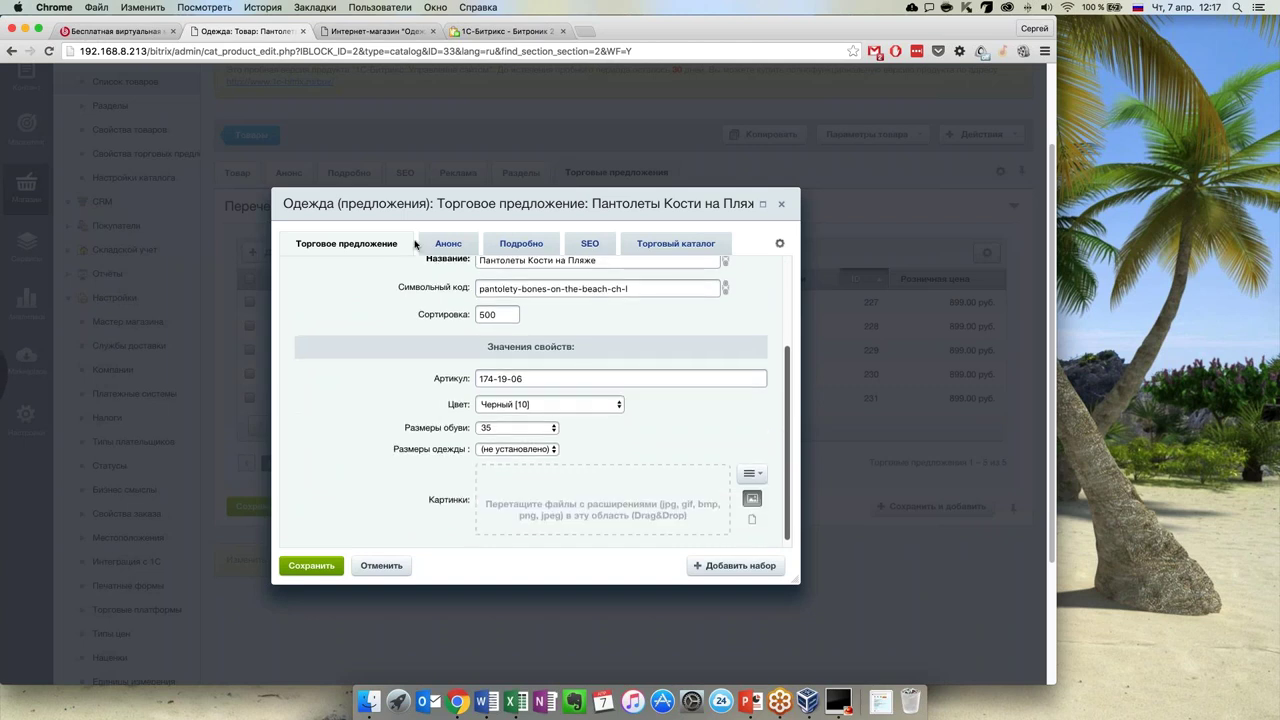
pyautogui.click(452, 252)
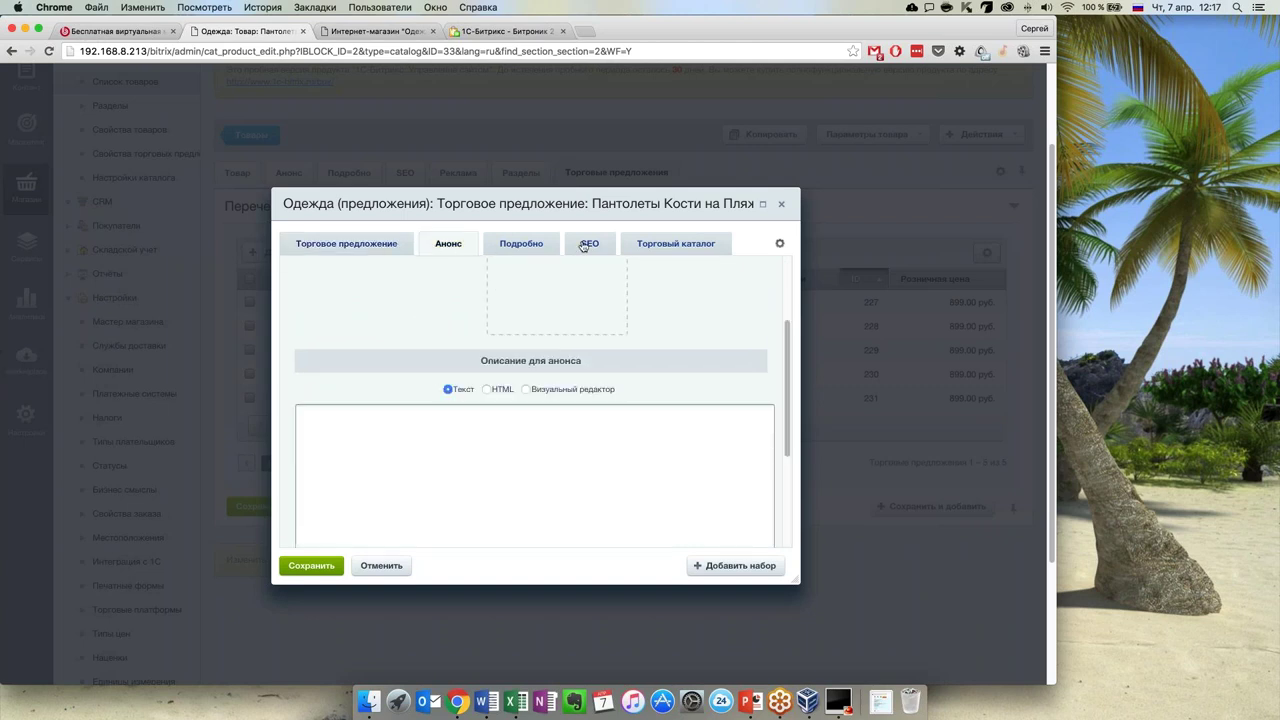
pyautogui.click(521, 243)
pyautogui.click(589, 243)
# In Торговый каталог, untick НДС включен в цену for the 899.00 price and view stock parameters
pyautogui.click(676, 243)
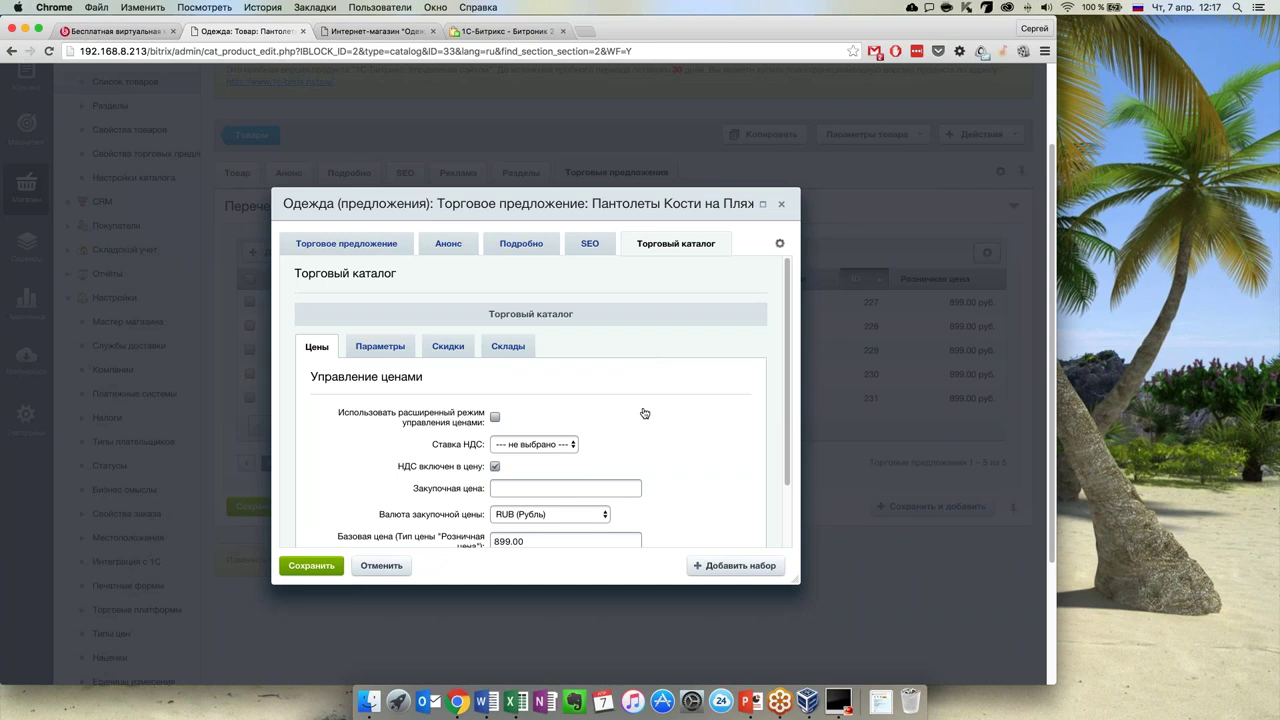
pyautogui.scroll(-3, 644, 413)
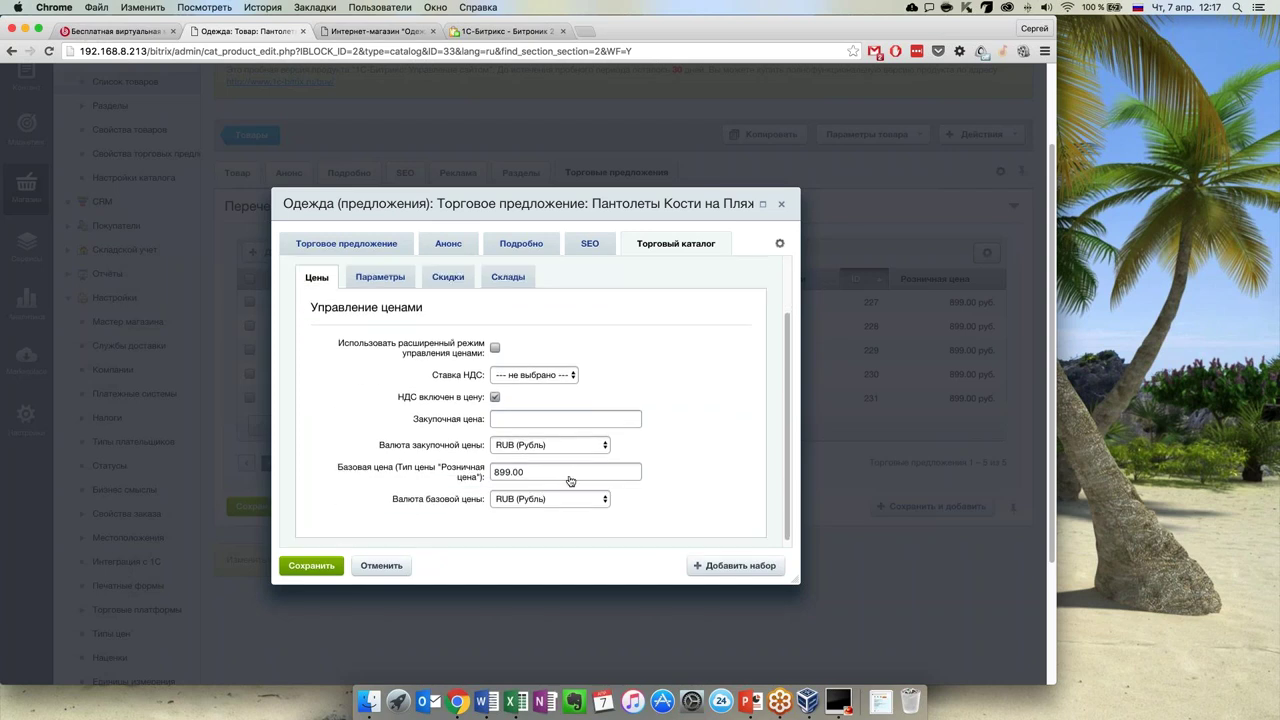
pyautogui.moveTo(521, 472); pyautogui.dragTo(453, 467)
pyautogui.click(494, 397)
pyautogui.click(390, 281)
pyautogui.scroll(-1, 457, 425)
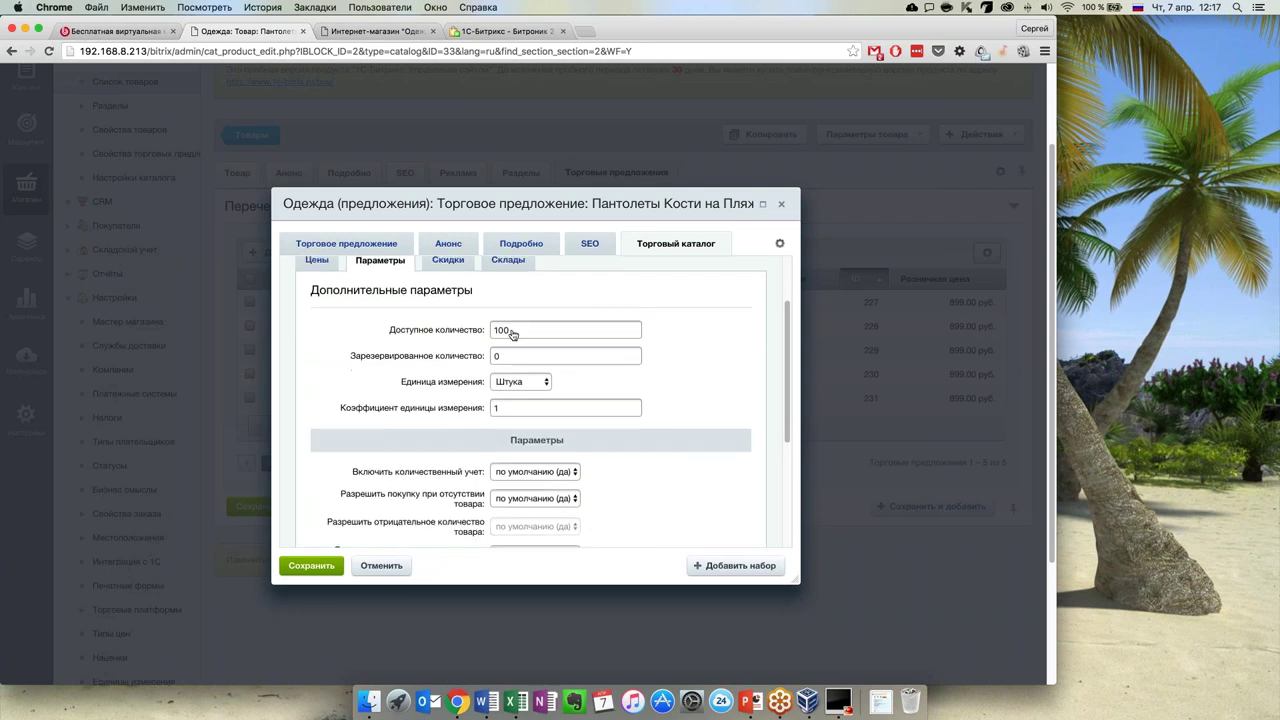
pyautogui.scroll(-2, 511, 424)
pyautogui.scroll(5, 475, 360)
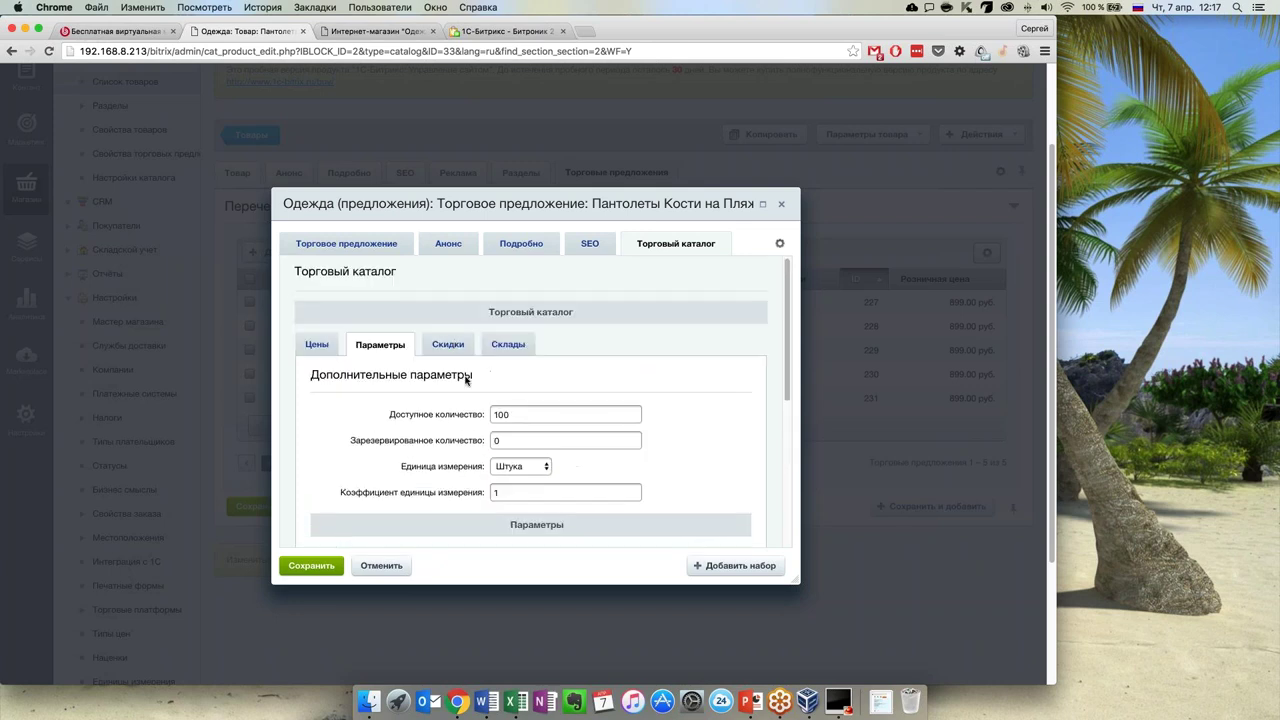
# Review the offer's discounts and warehouse stock, then return to its main fields
pyautogui.click(455, 346)
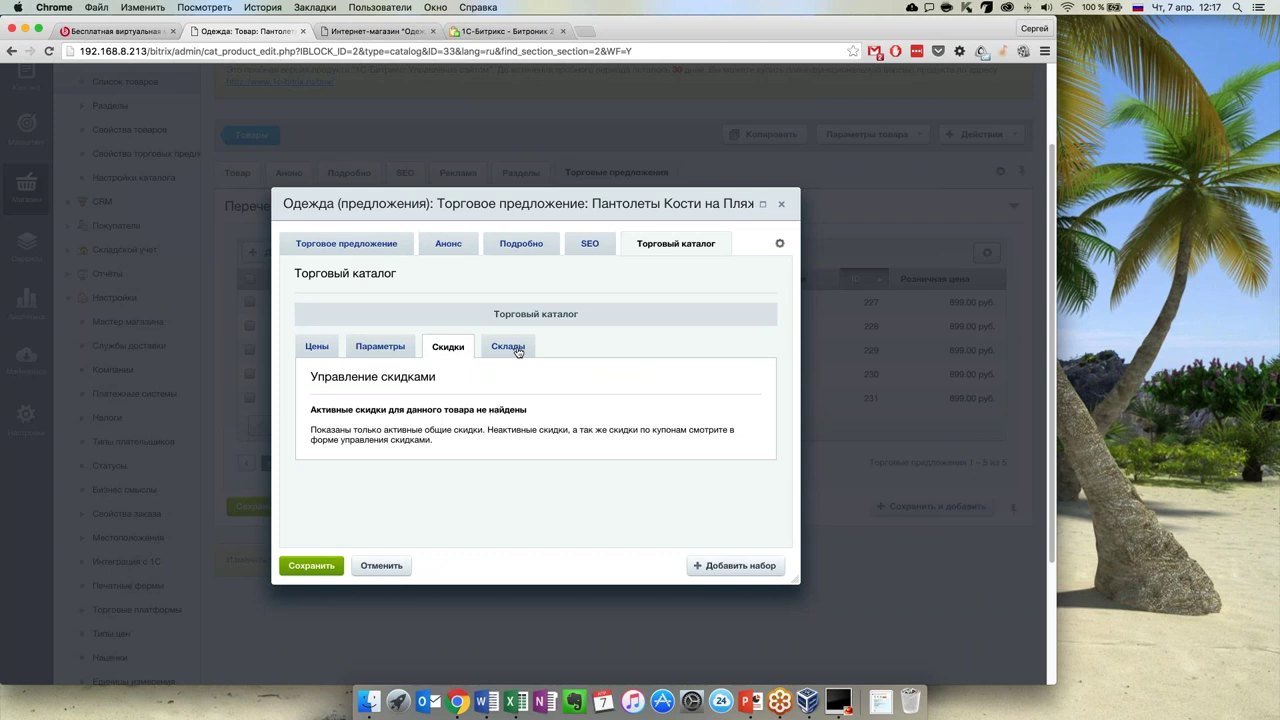
pyautogui.click(510, 346)
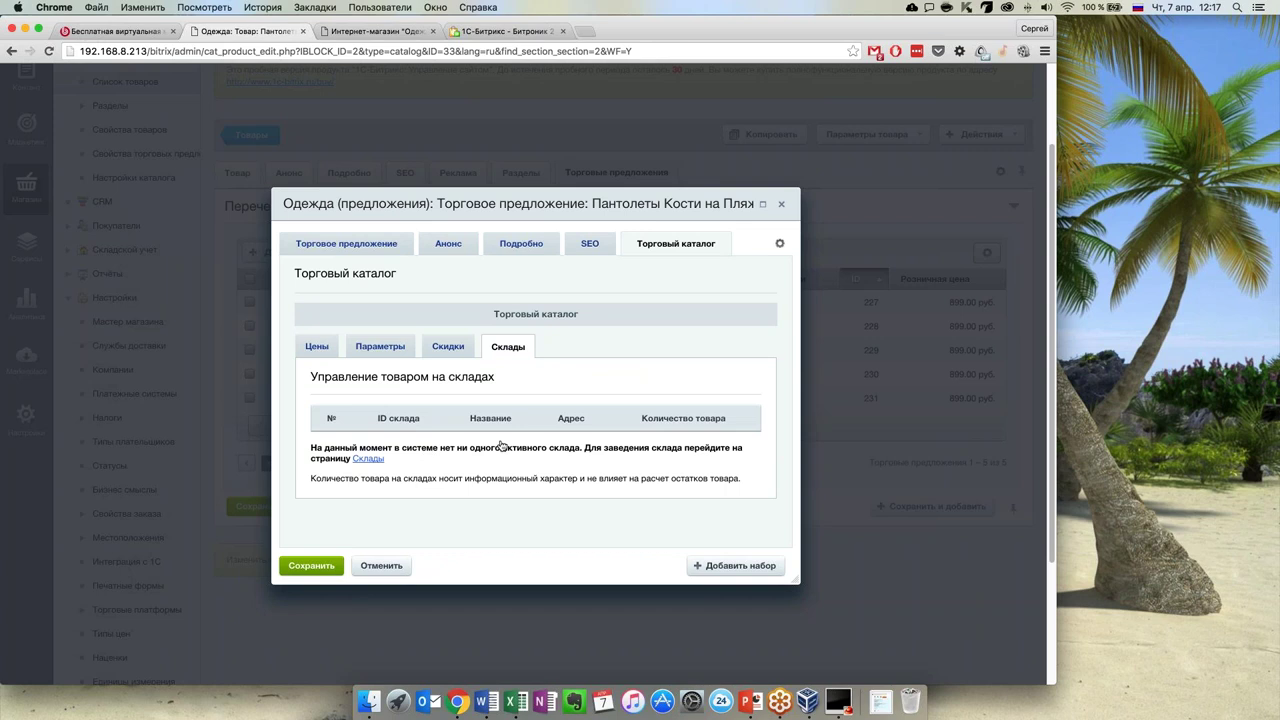
pyautogui.click(320, 347)
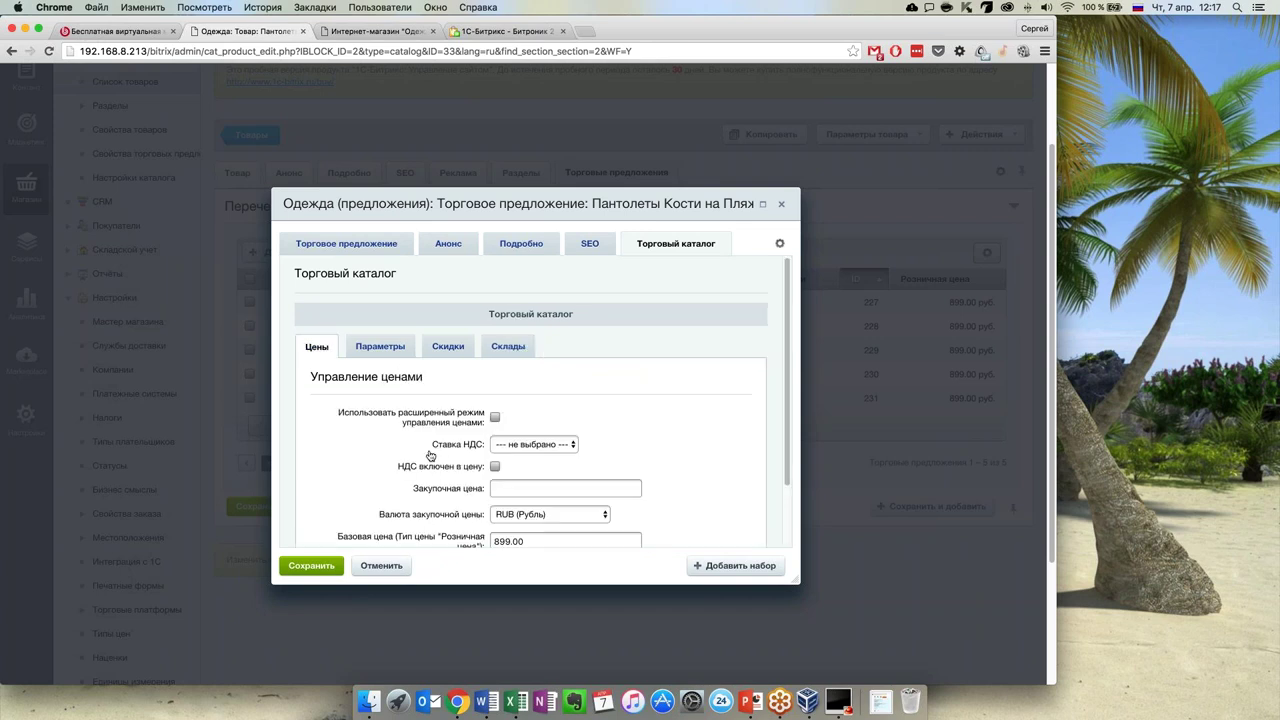
pyautogui.scroll(-2, 428, 456)
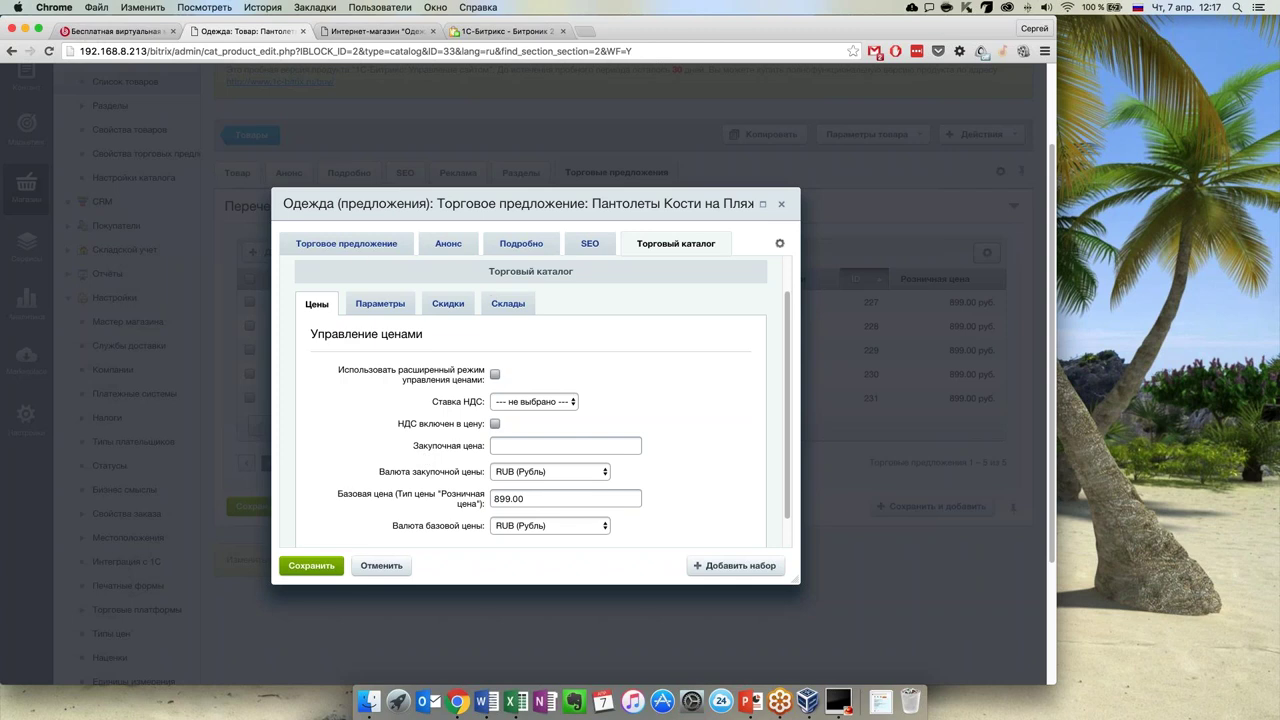
pyautogui.click(359, 253)
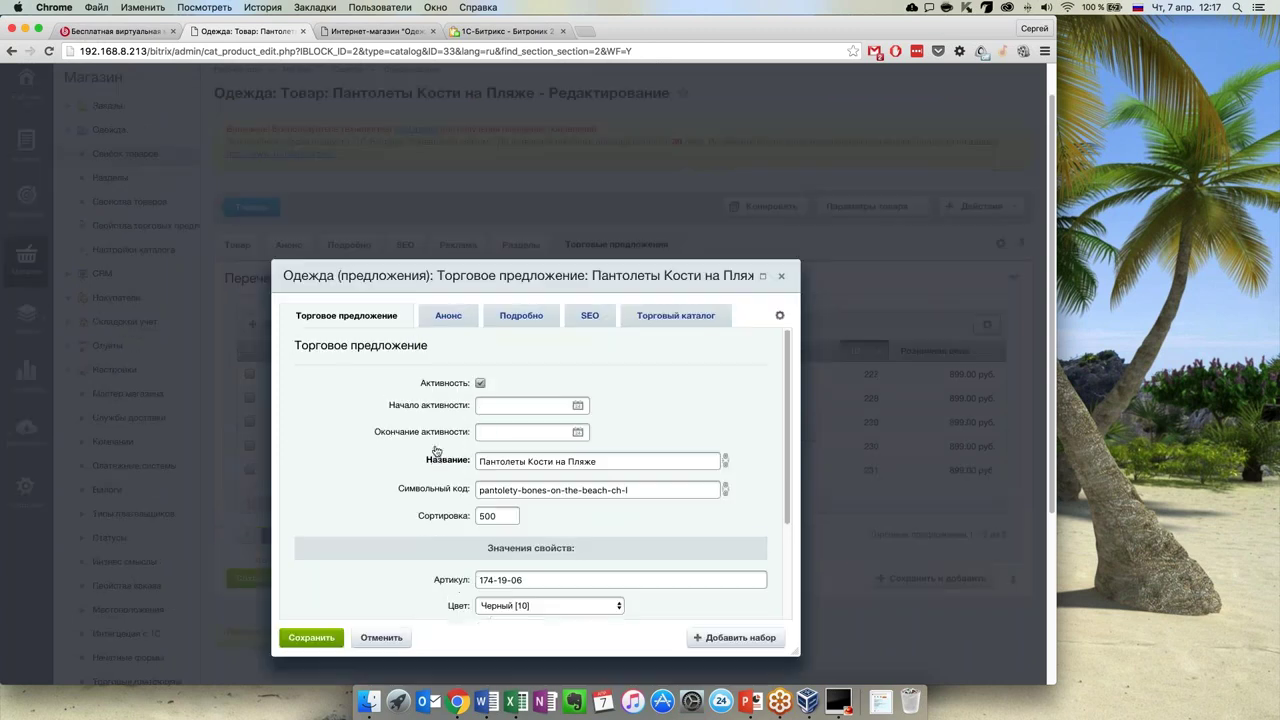
pyautogui.scroll(-5, 436, 455)
pyautogui.scroll(-2, 436, 459)
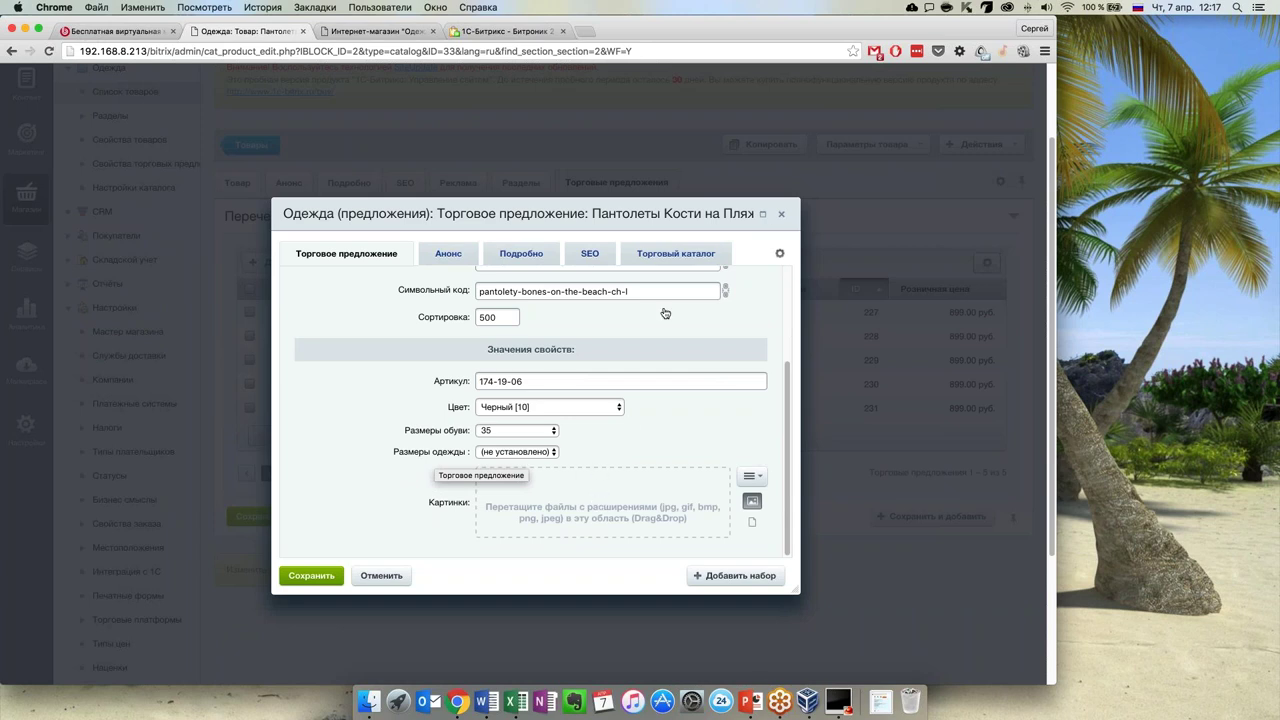
# Close the offer window, look over the product's Товар fields, and return to Товары
pyautogui.click(781, 214)
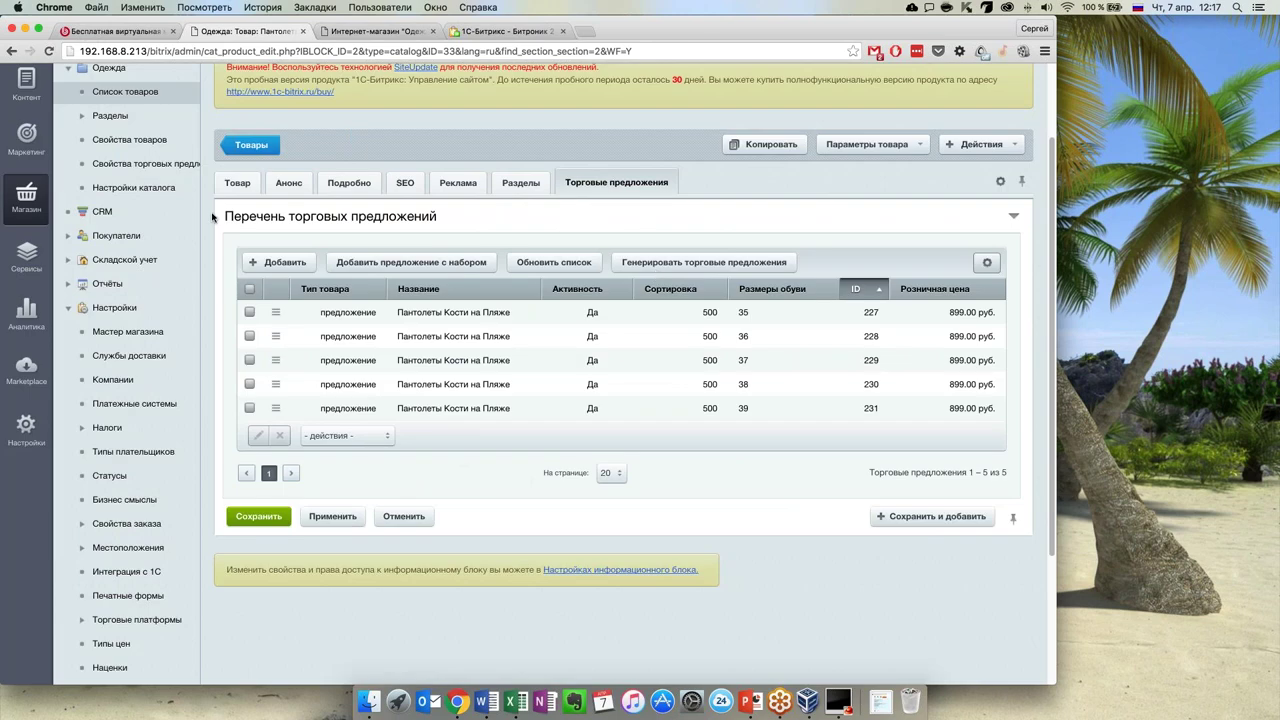
pyautogui.click(238, 183)
pyautogui.scroll(-5, 784, 378)
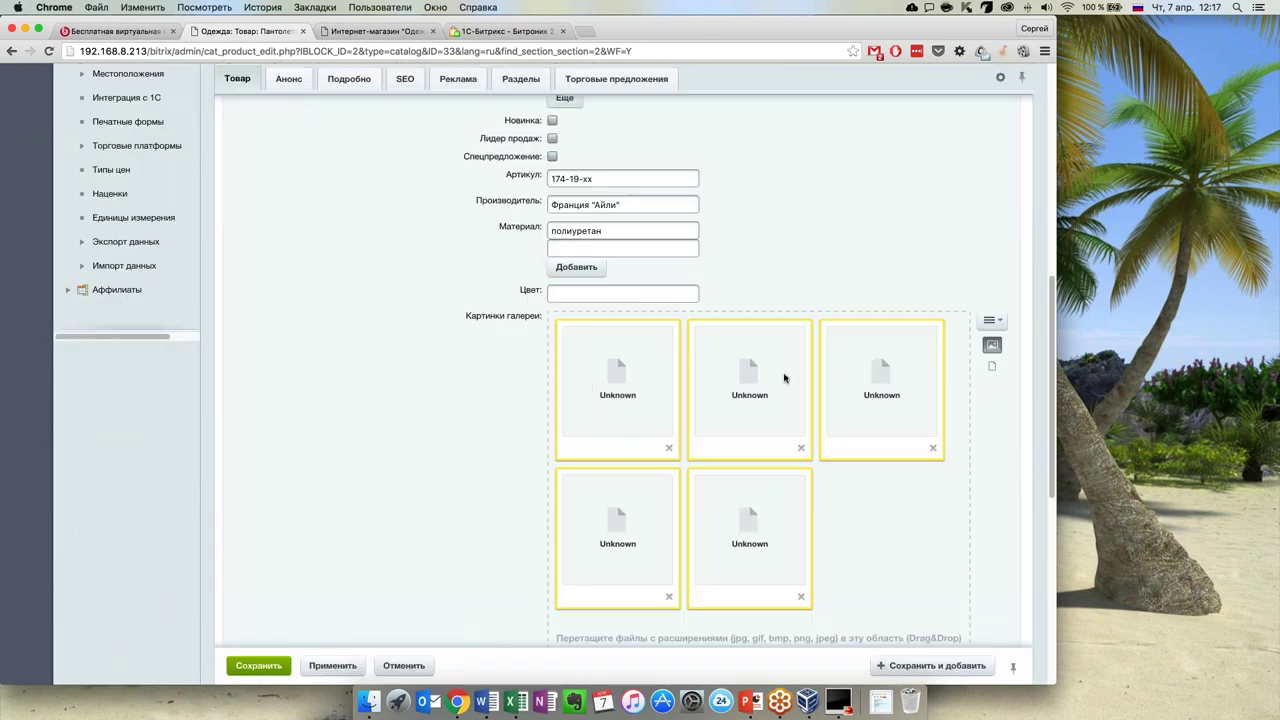
pyautogui.scroll(10, 449, 434)
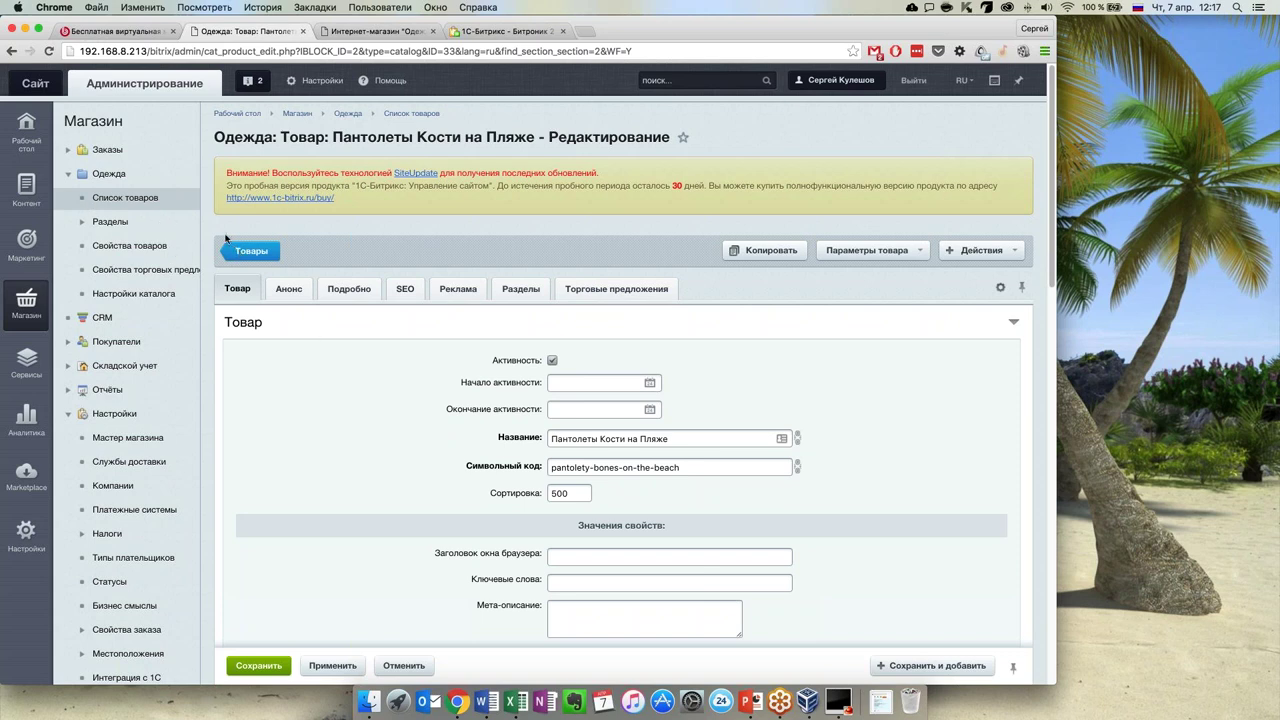
pyautogui.click(238, 250)
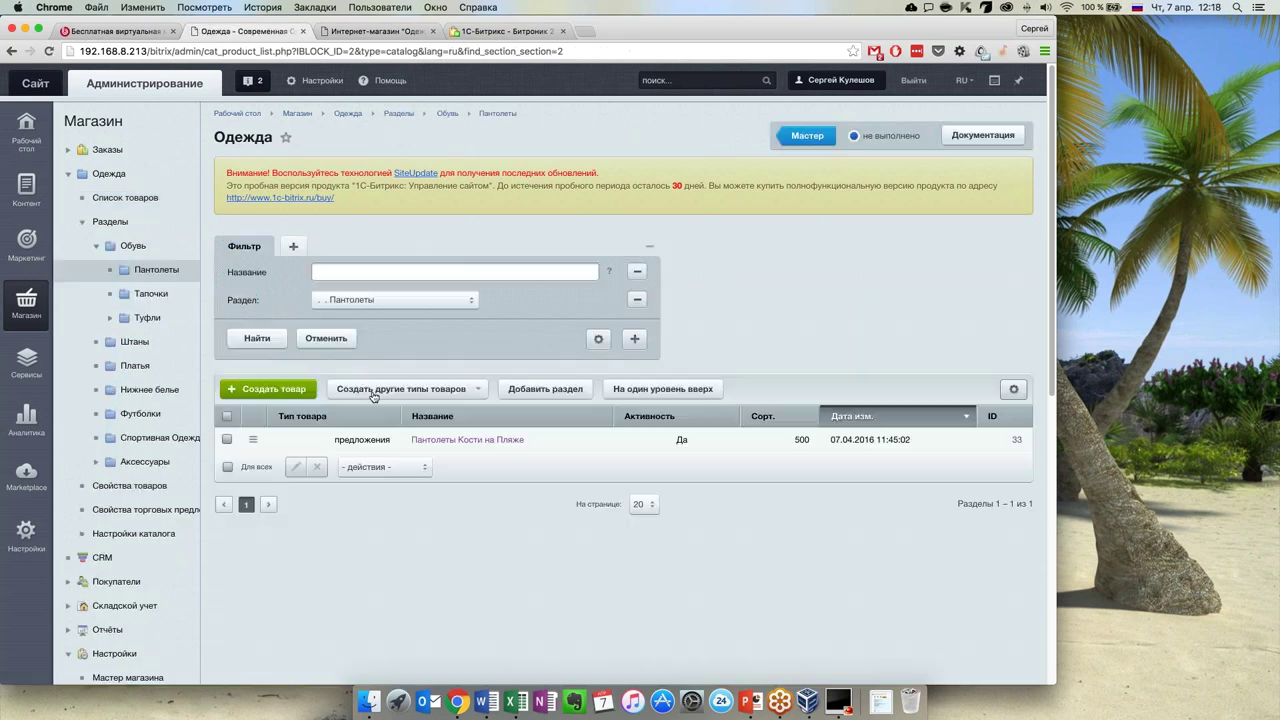
# Glance at a new product form, back out to the Пантолеты list, and show other product-type options
pyautogui.click(288, 393)
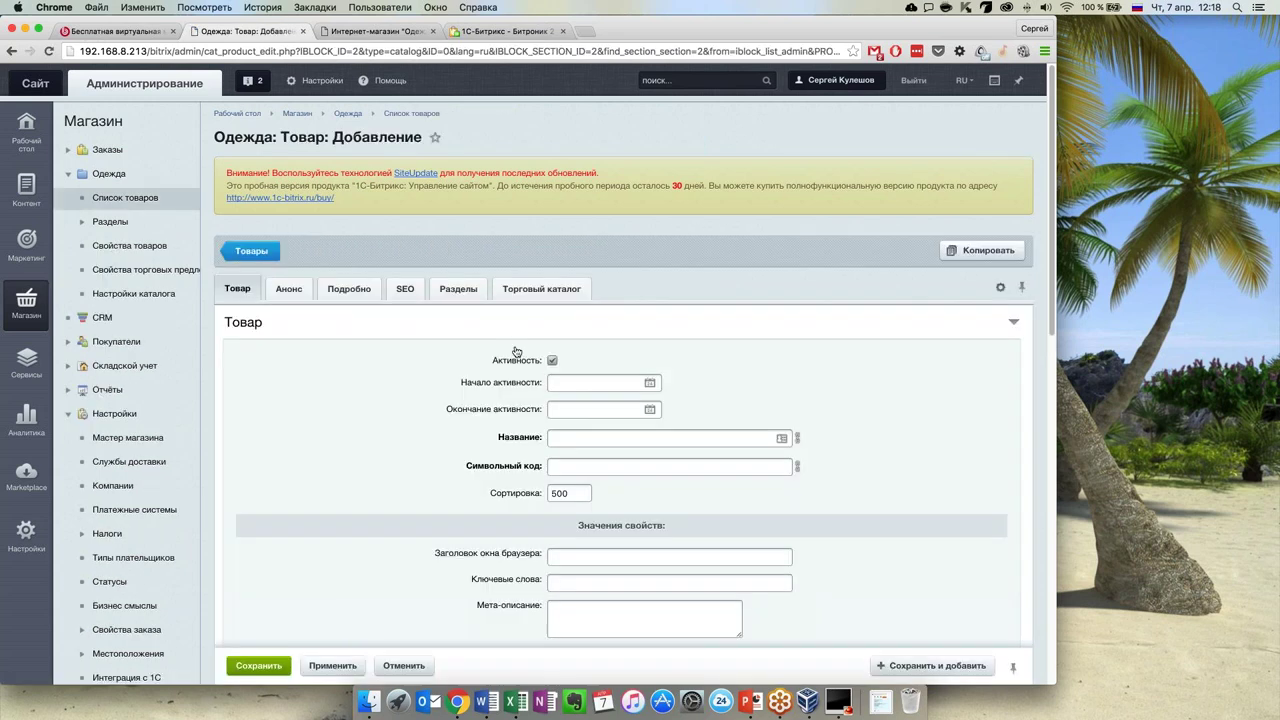
pyautogui.scroll(-10, 380, 428)
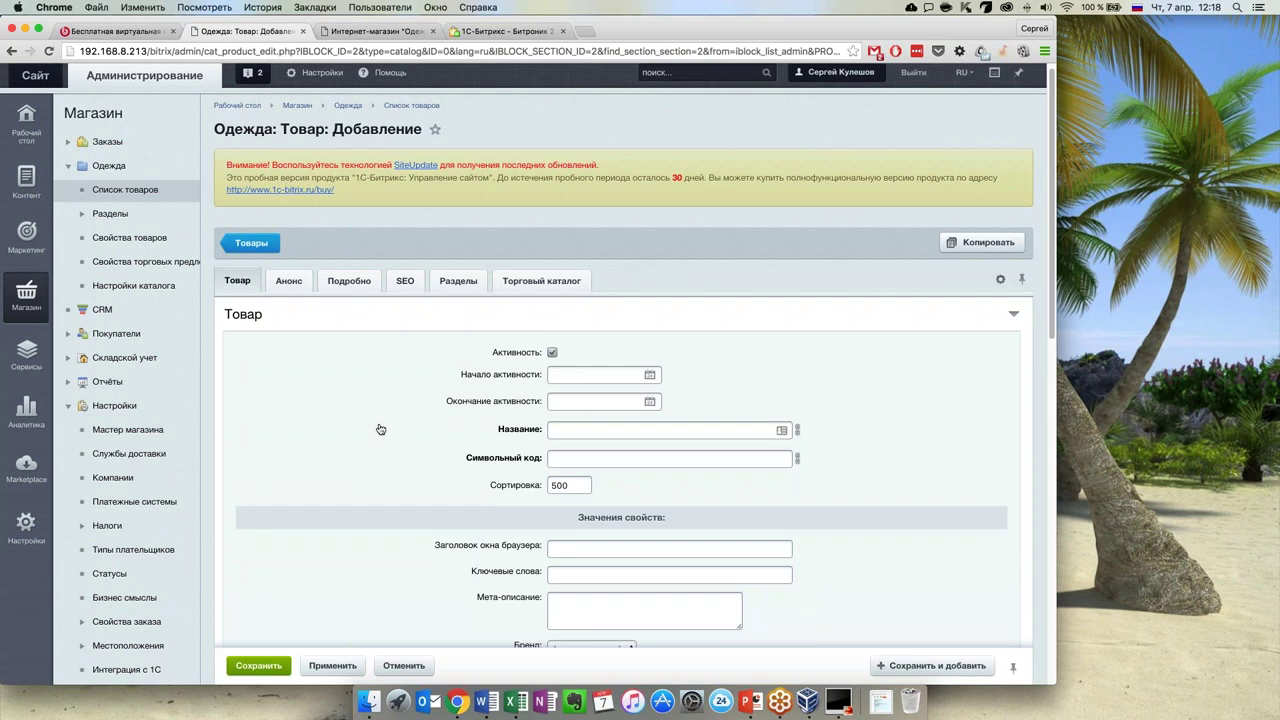
pyautogui.scroll(10, 380, 428)
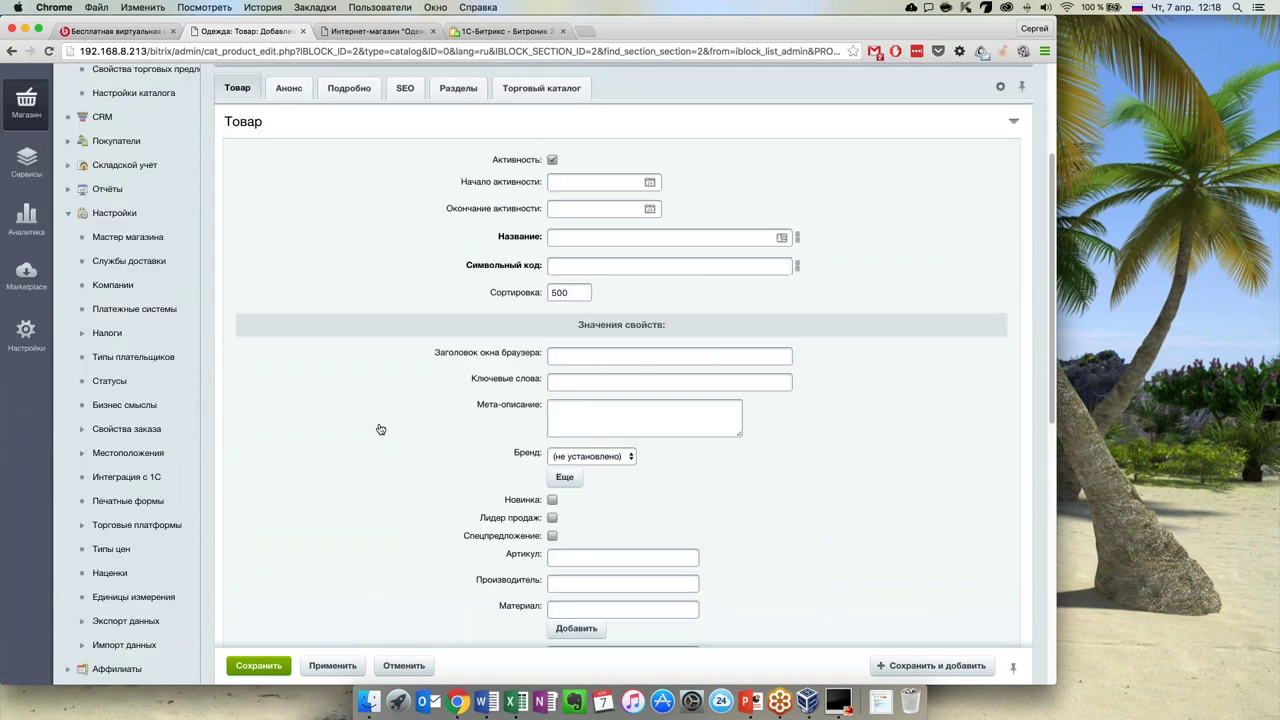
pyautogui.click(273, 255)
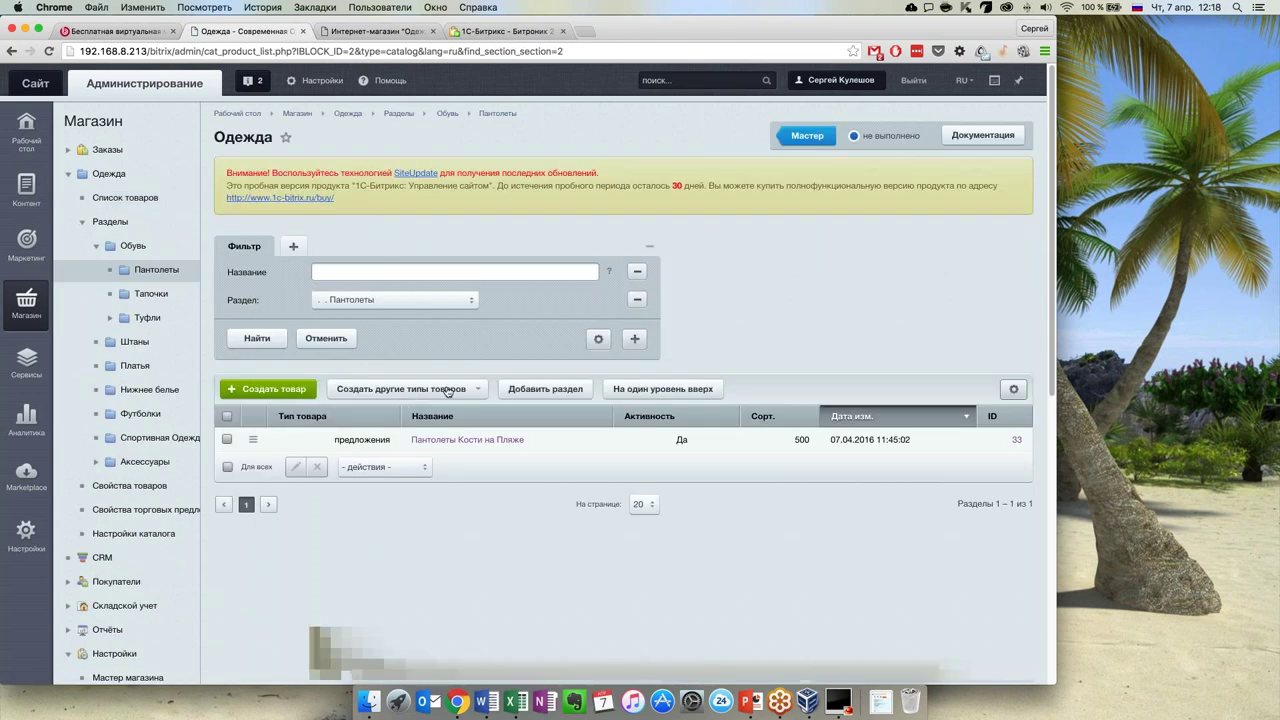
pyautogui.click(480, 392)
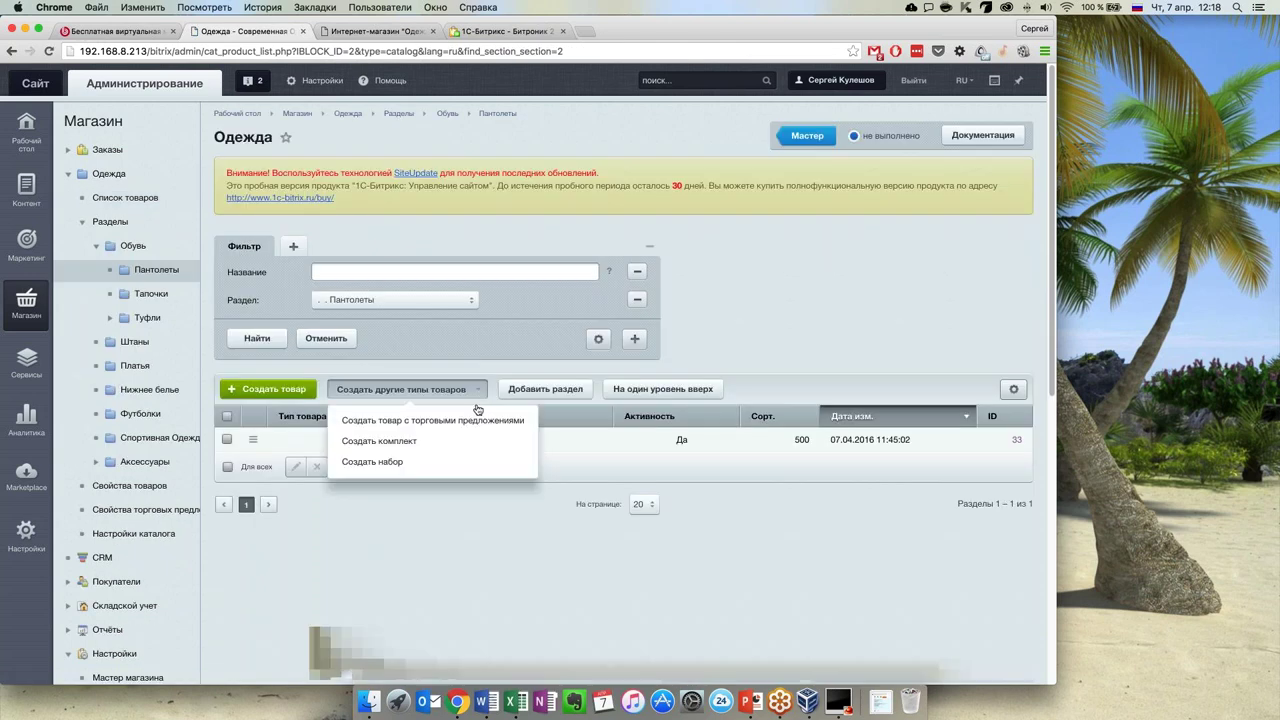
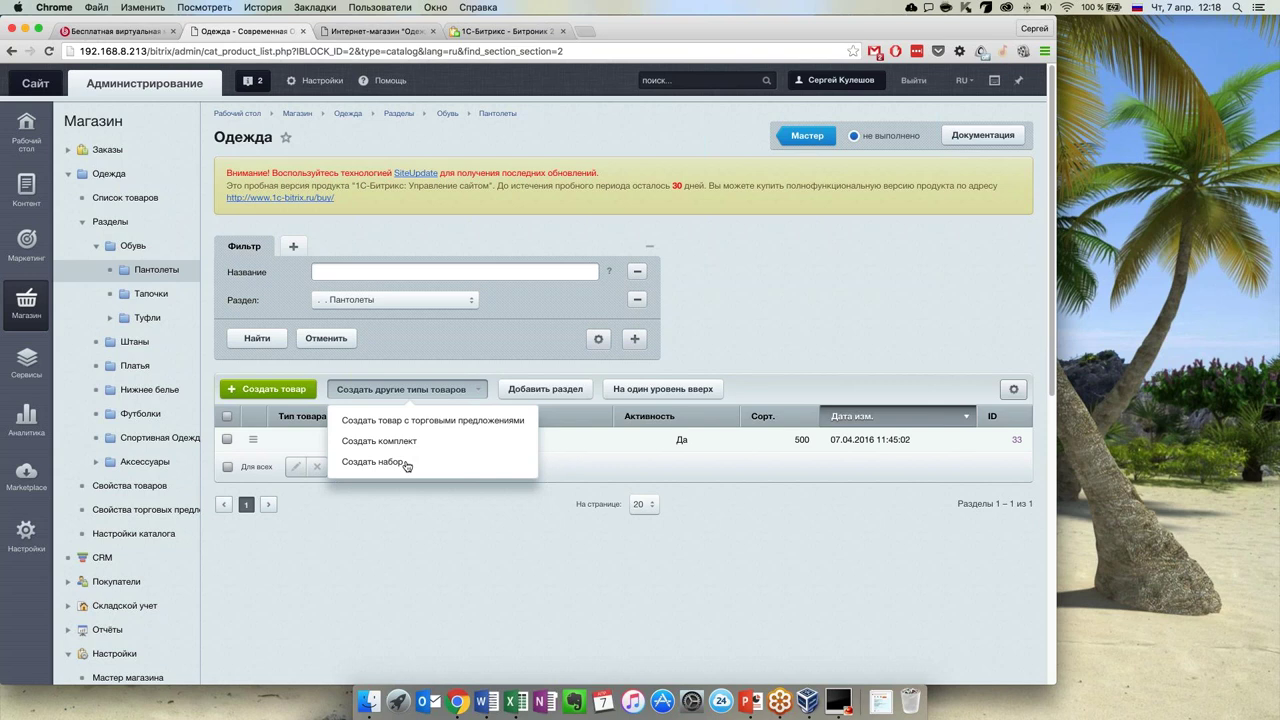
# Start a new product named 'Пантолеты Синие', keeping the generated symbolic code
pyautogui.click(397, 422)
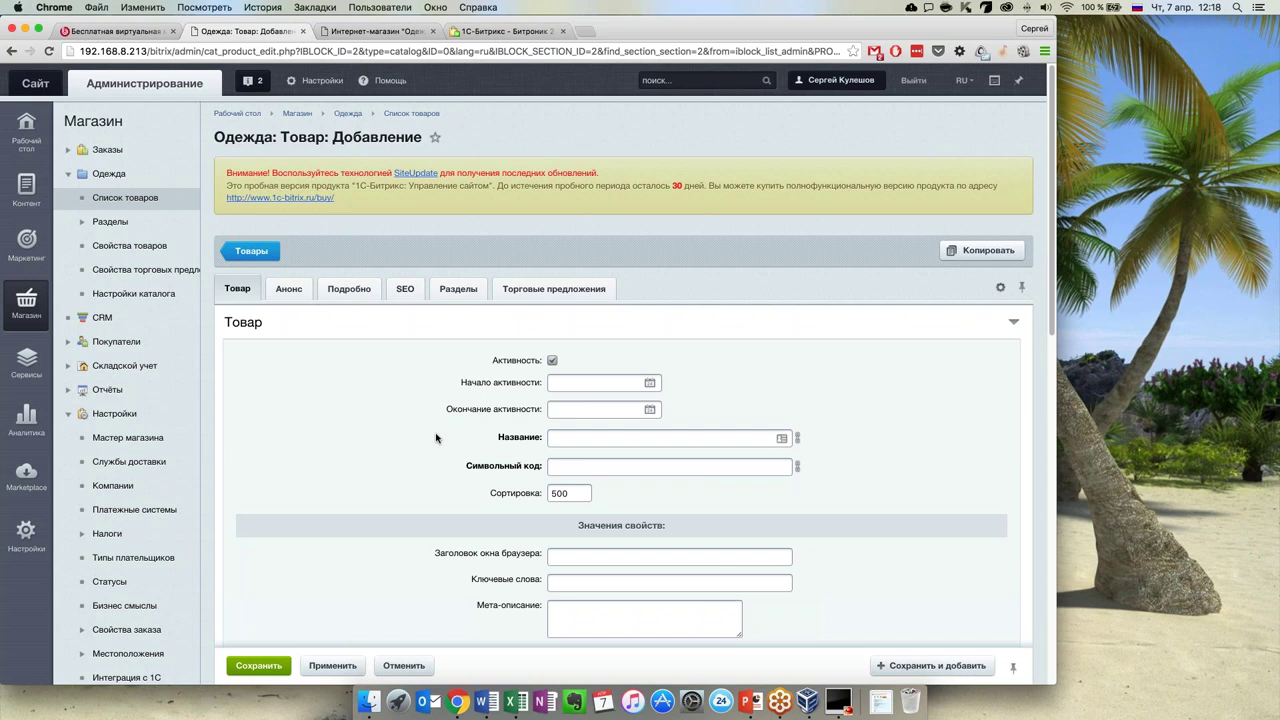
pyautogui.scroll(-1, 436, 437)
pyautogui.click(617, 413)
pyautogui.write('П')
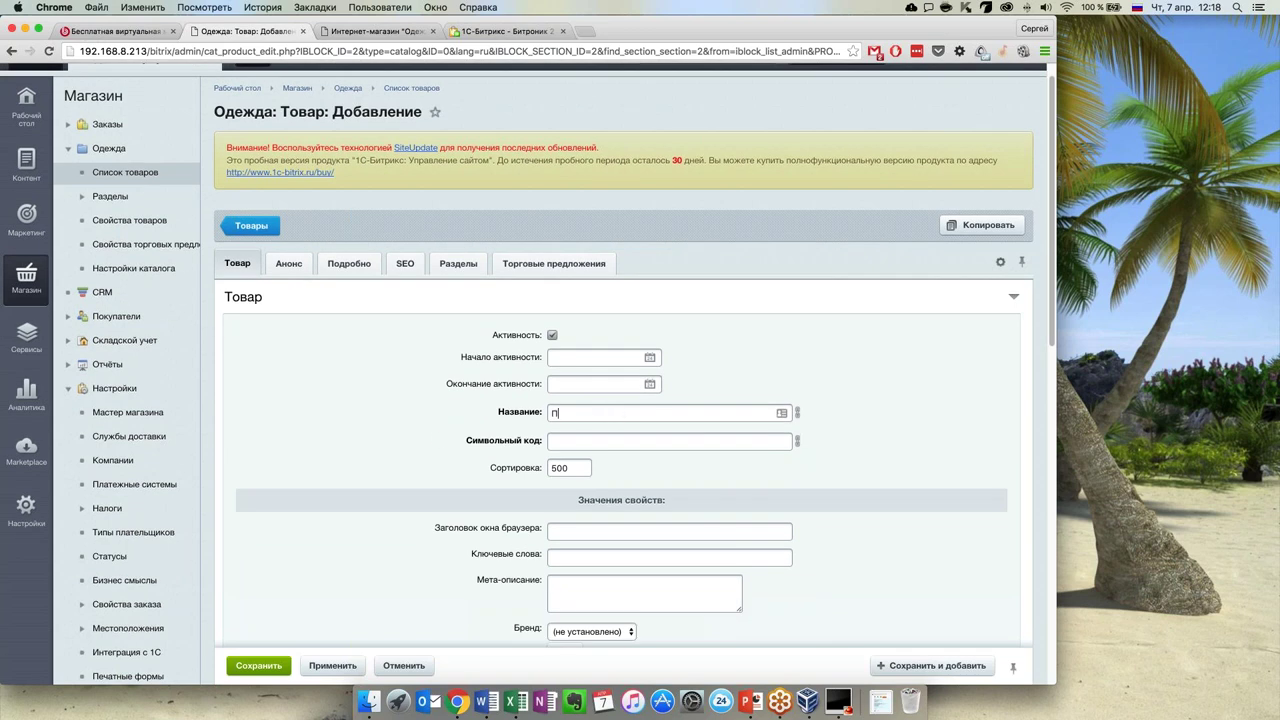
pyautogui.write('антолеты Синие')
pyautogui.scroll(-2, 462, 452)
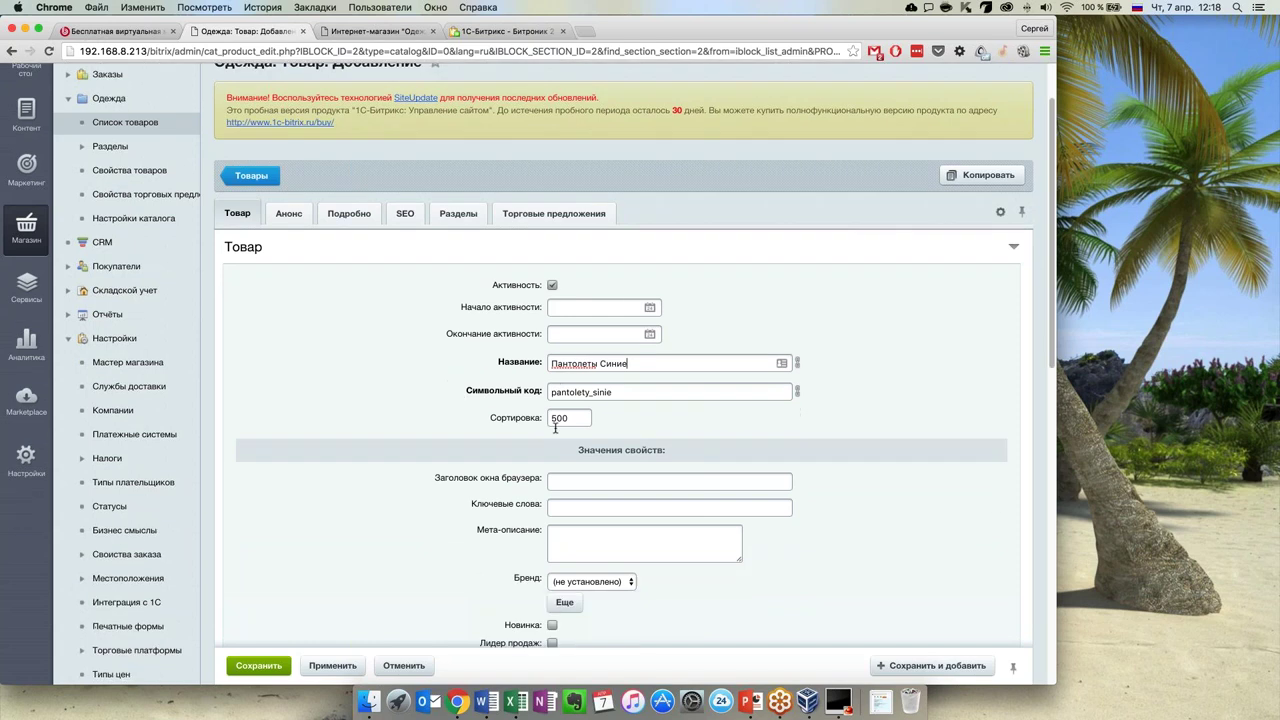
pyautogui.press('Tab')
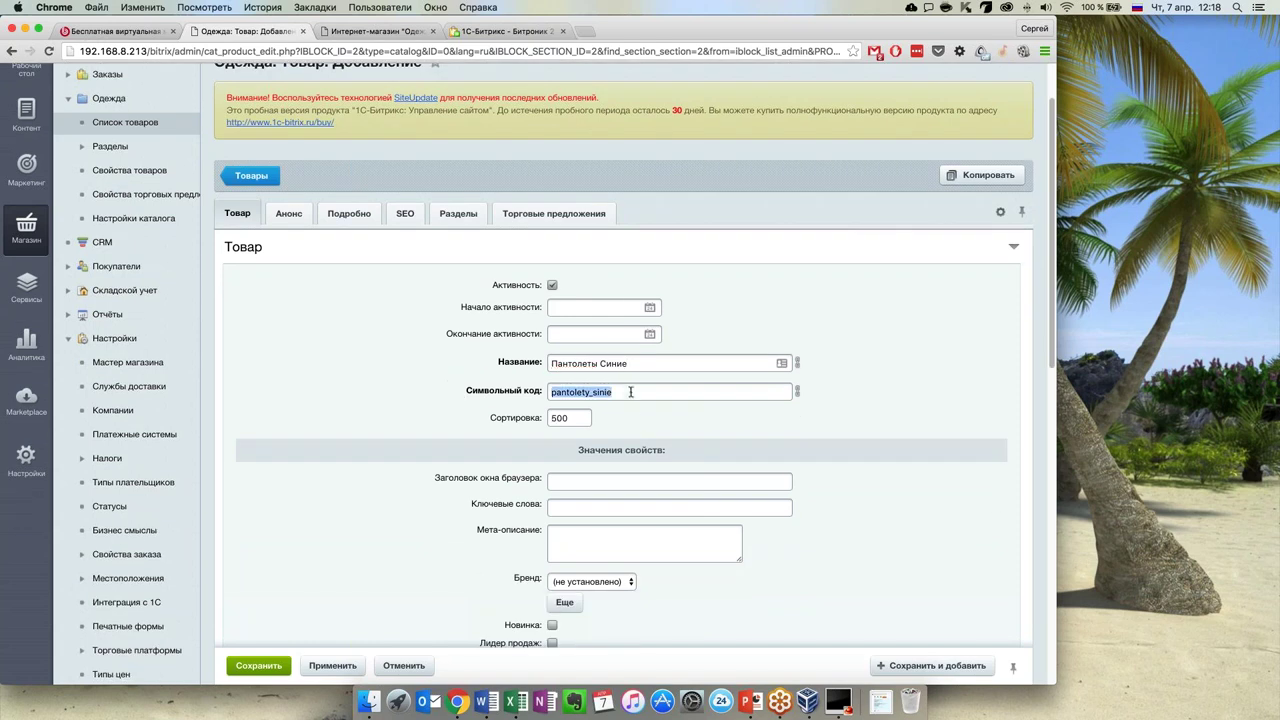
pyautogui.click(448, 446)
# Set the product's brand to Одежда+ [3]
pyautogui.scroll(-1, 446, 446)
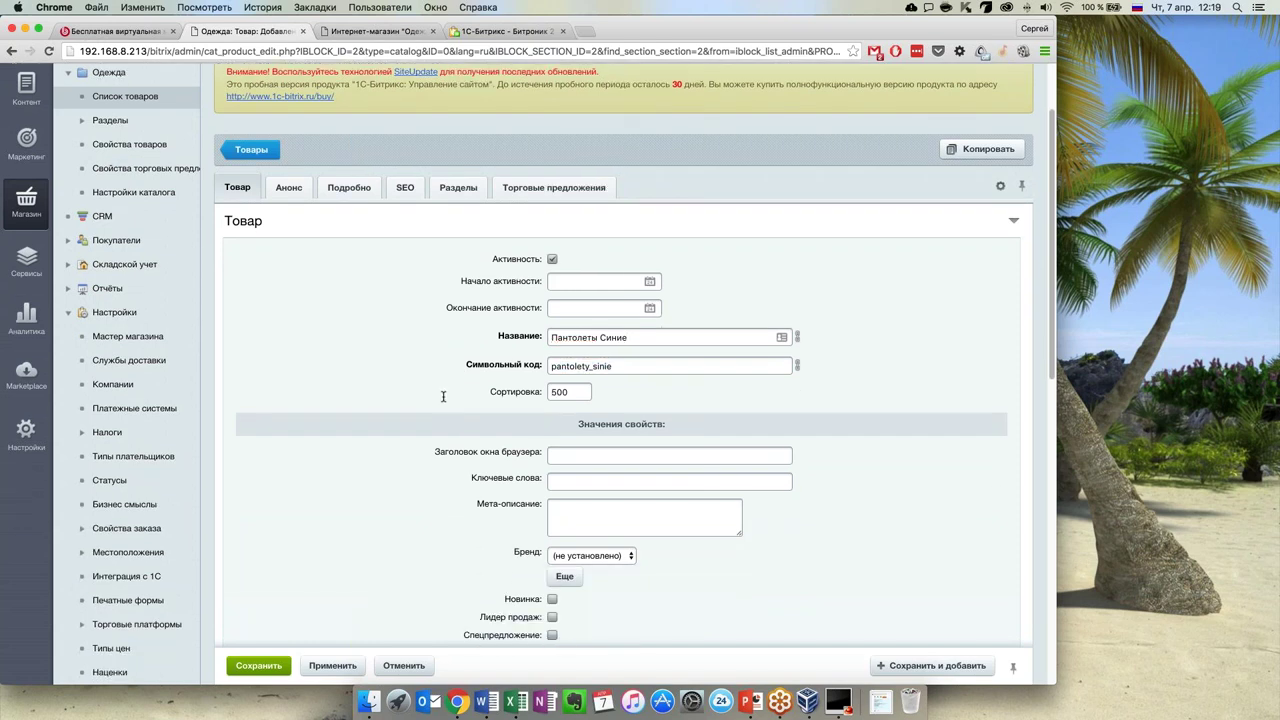
pyautogui.scroll(-2, 384, 440)
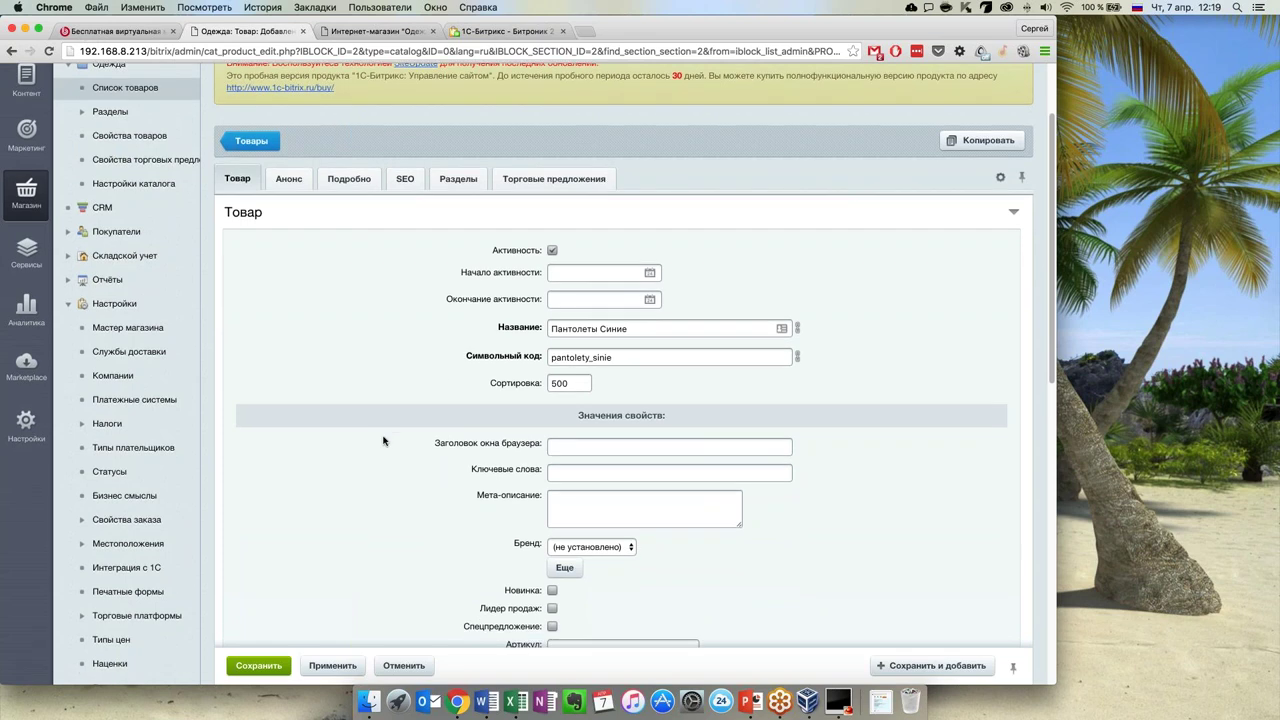
pyautogui.scroll(-2, 548, 427)
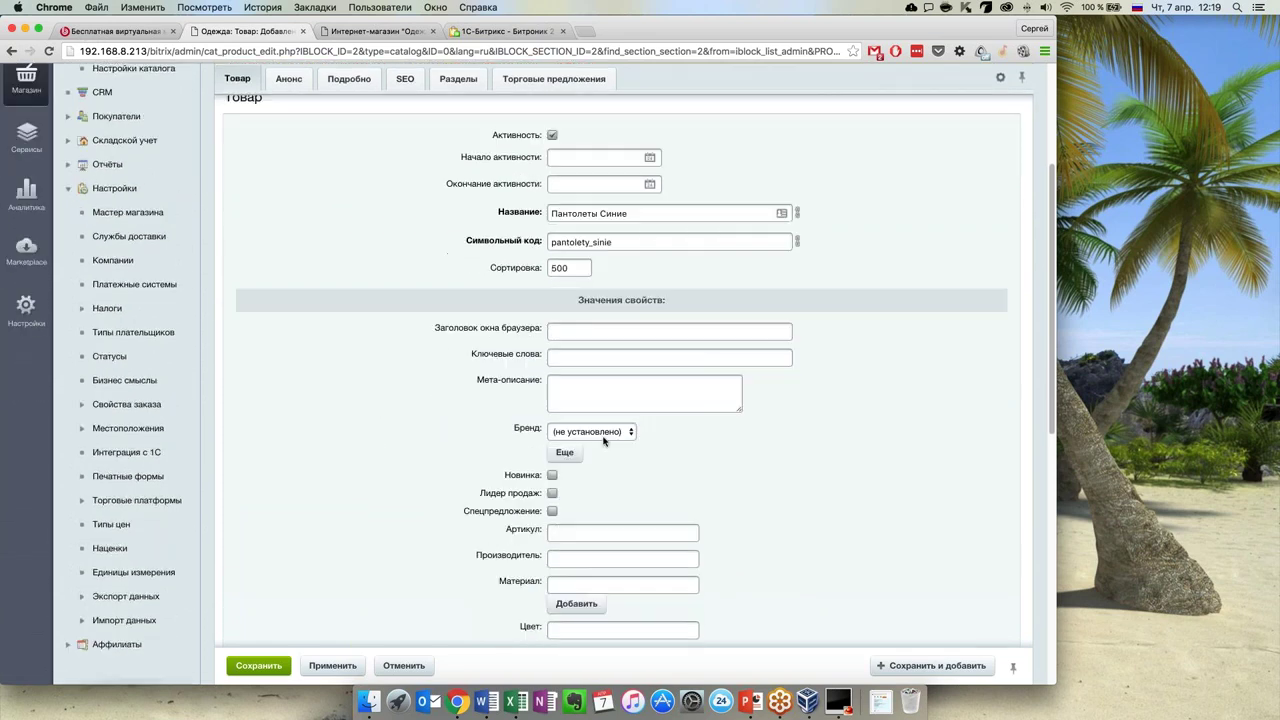
pyautogui.click(604, 434)
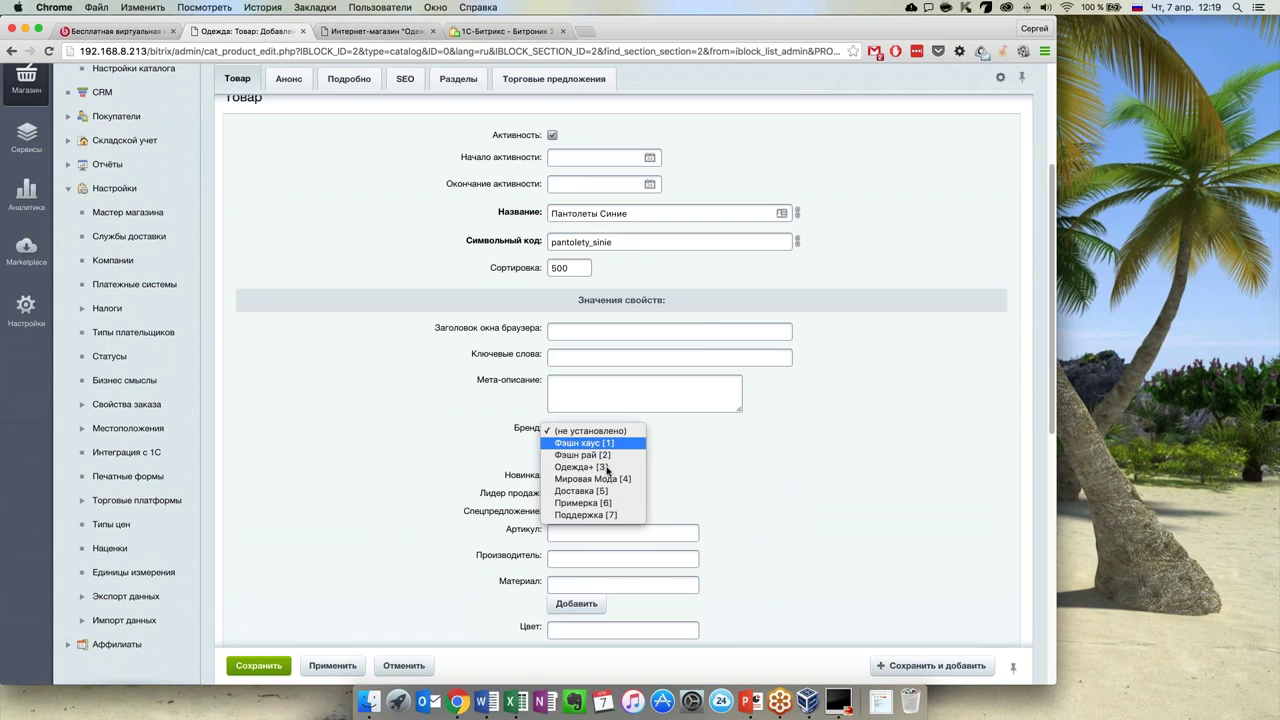
pyautogui.click(606, 467)
# Mark the product as Новинка and Спецпредложение
pyautogui.scroll(-1, 642, 478)
pyautogui.scroll(-2, 642, 478)
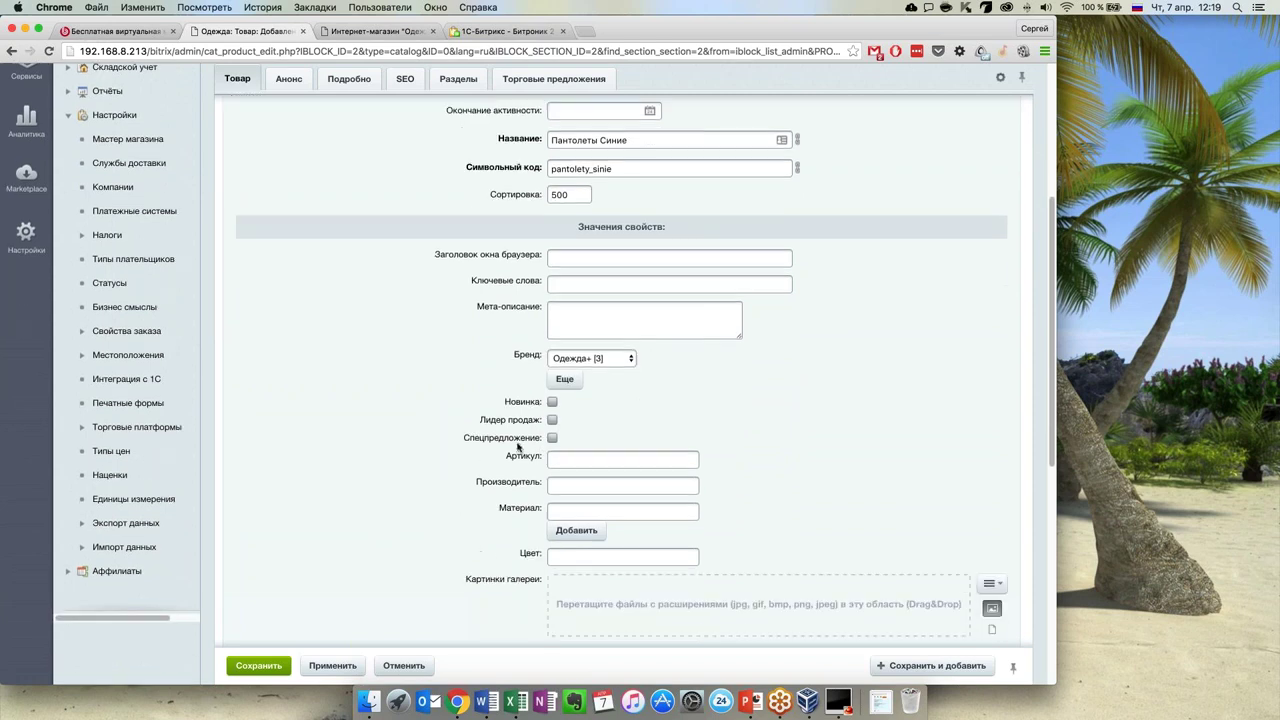
pyautogui.click(555, 403)
pyautogui.scroll(-1, 458, 481)
pyautogui.click(552, 407)
pyautogui.click(586, 434)
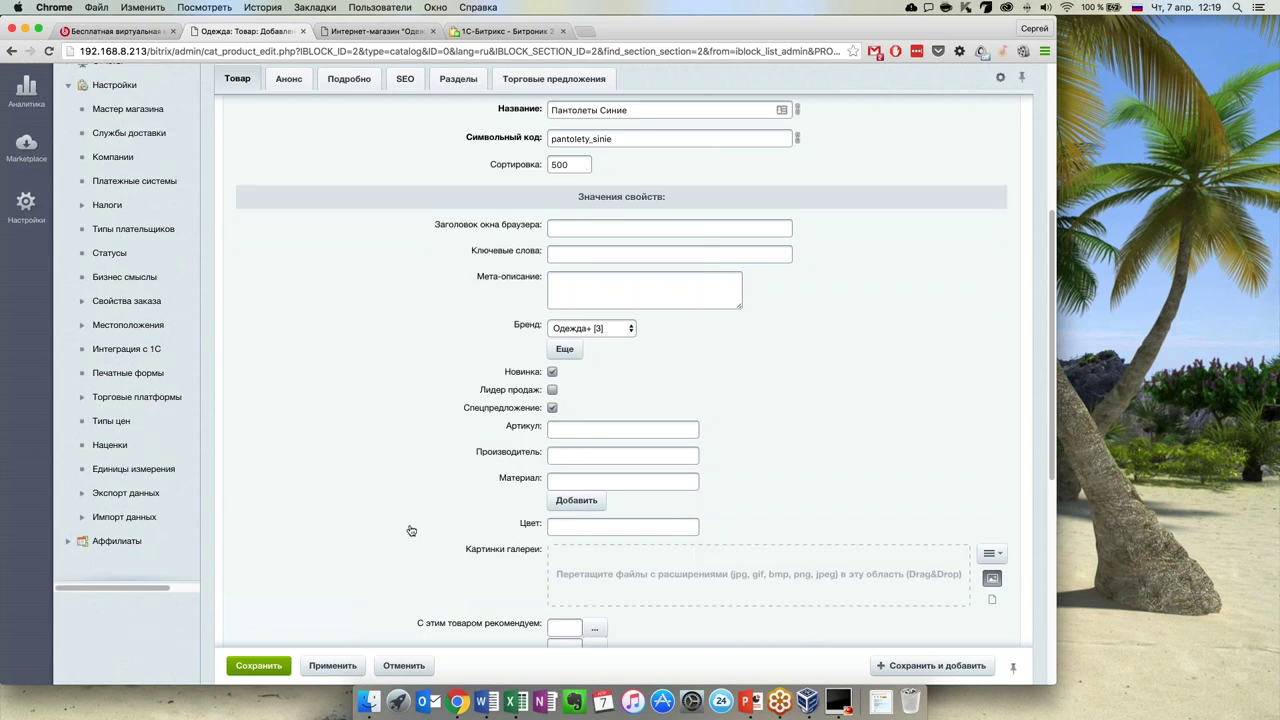
# Enter material Кожа and colour Синий
pyautogui.scroll(-3, 580, 420)
pyautogui.click(582, 413)
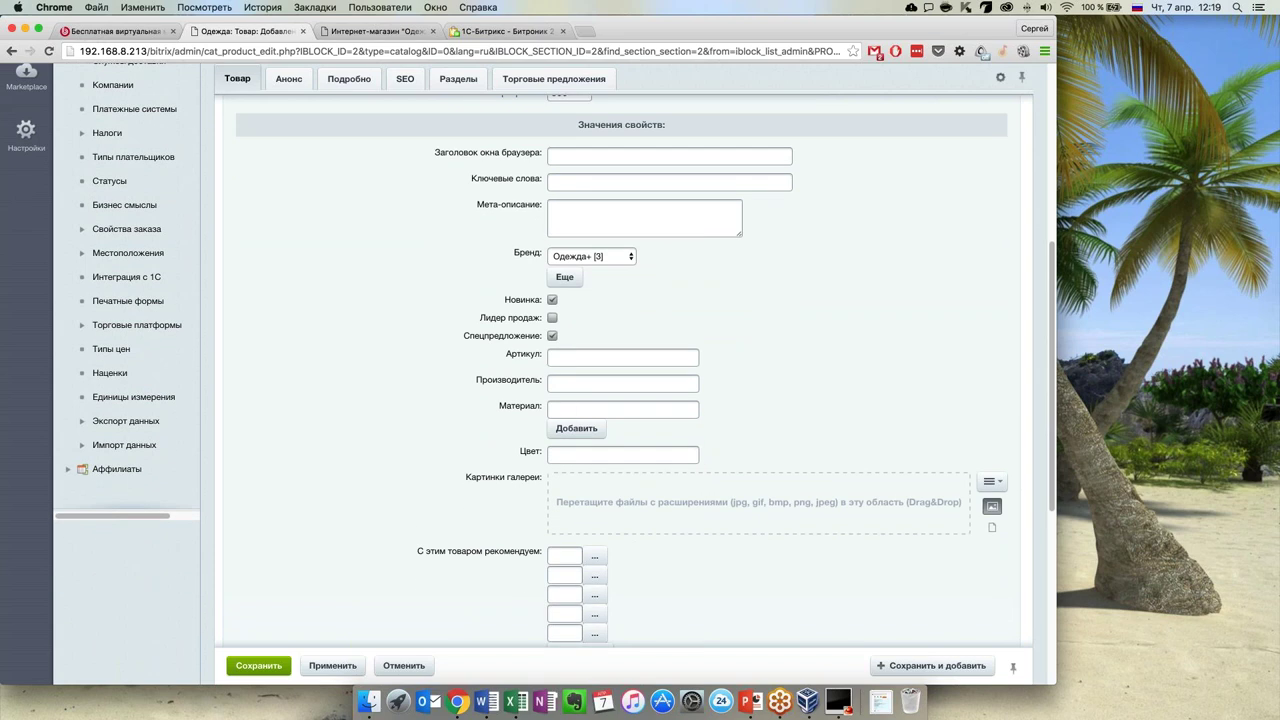
pyautogui.write('Кожа')
pyautogui.scroll(-1, 424, 483)
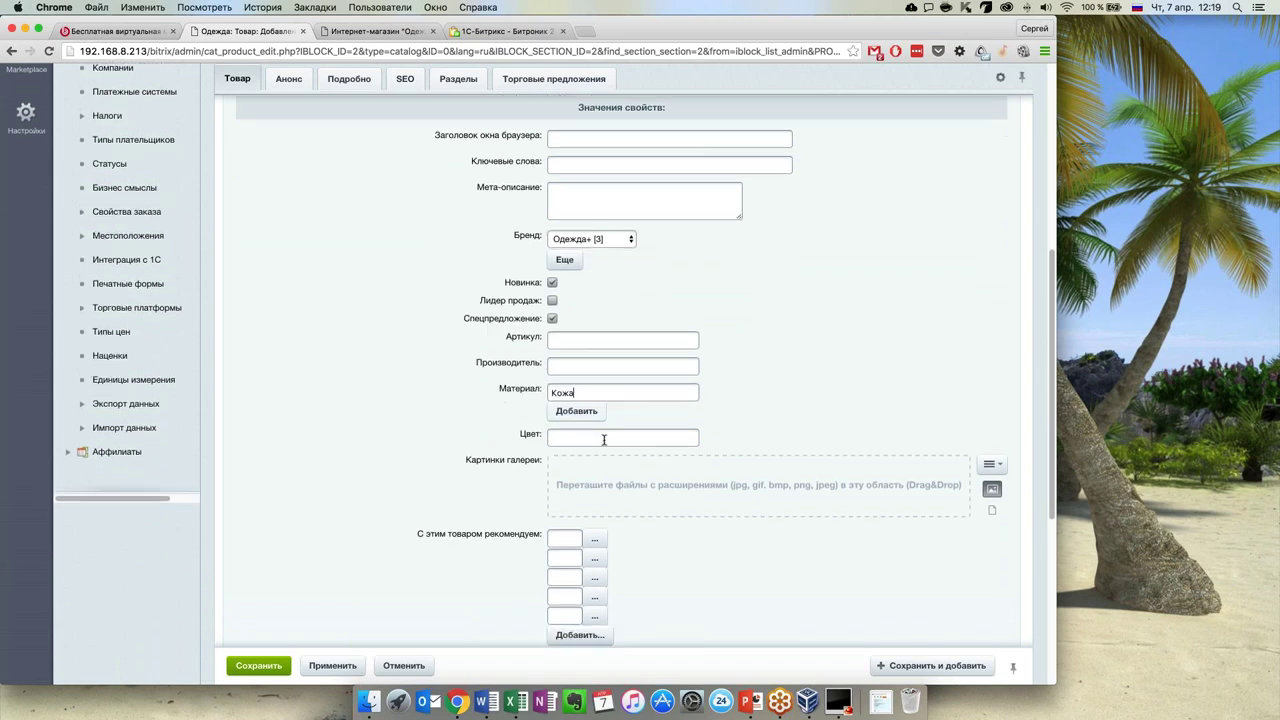
pyautogui.click(604, 440)
pyautogui.write('Синий')
pyautogui.scroll(-10, 586, 449)
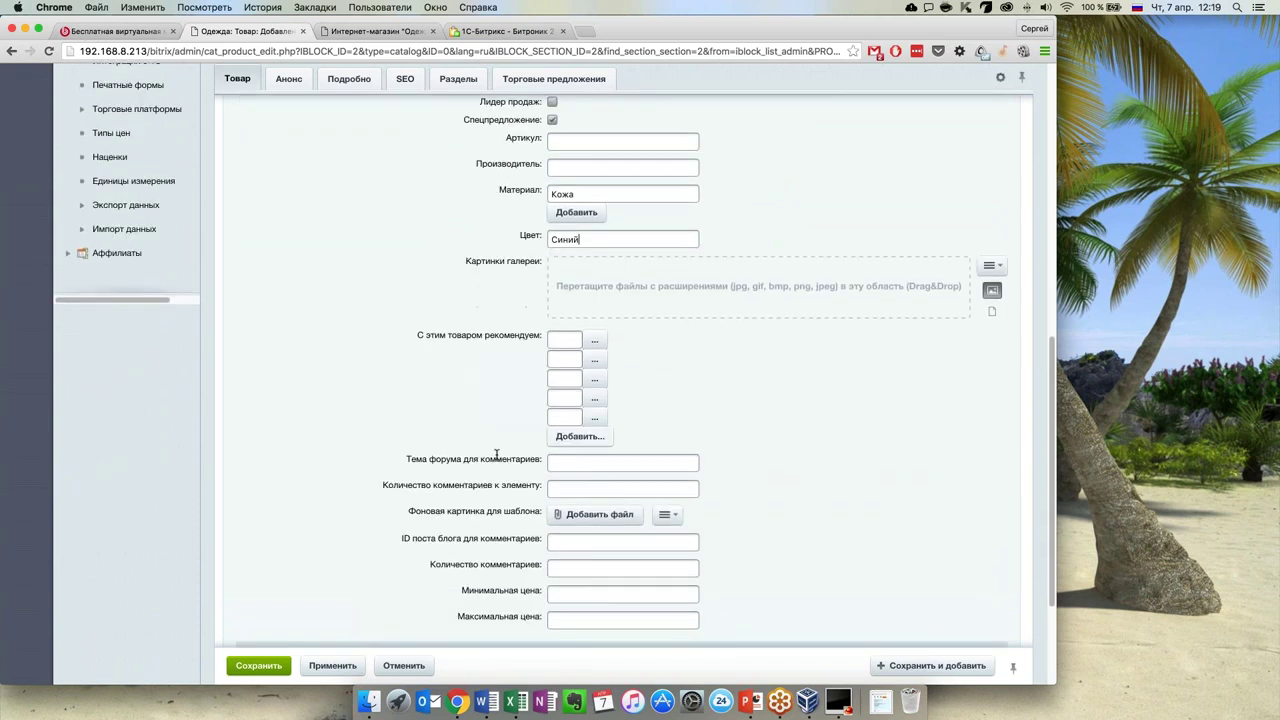
pyautogui.scroll(-2, 493, 452)
pyautogui.scroll(15, 420, 380)
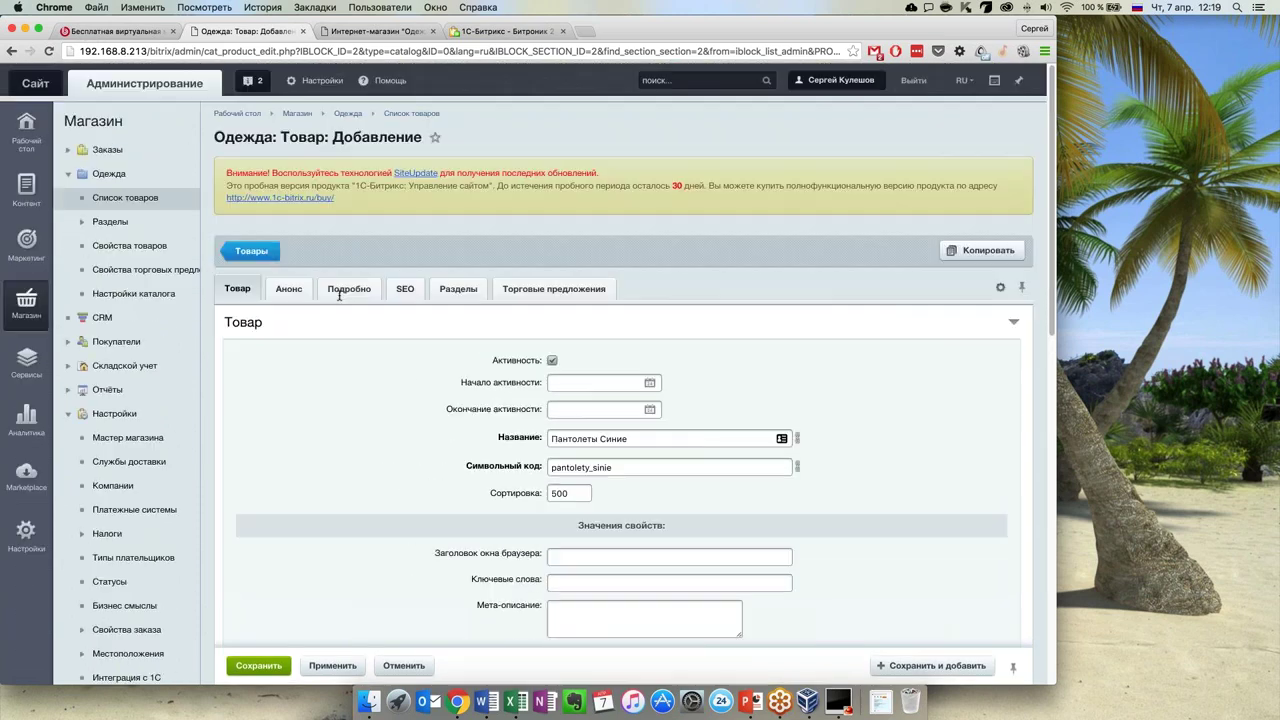
# Enter 'Подробное описание' as the product's detailed description
pyautogui.click(340, 292)
pyautogui.scroll(-3, 431, 489)
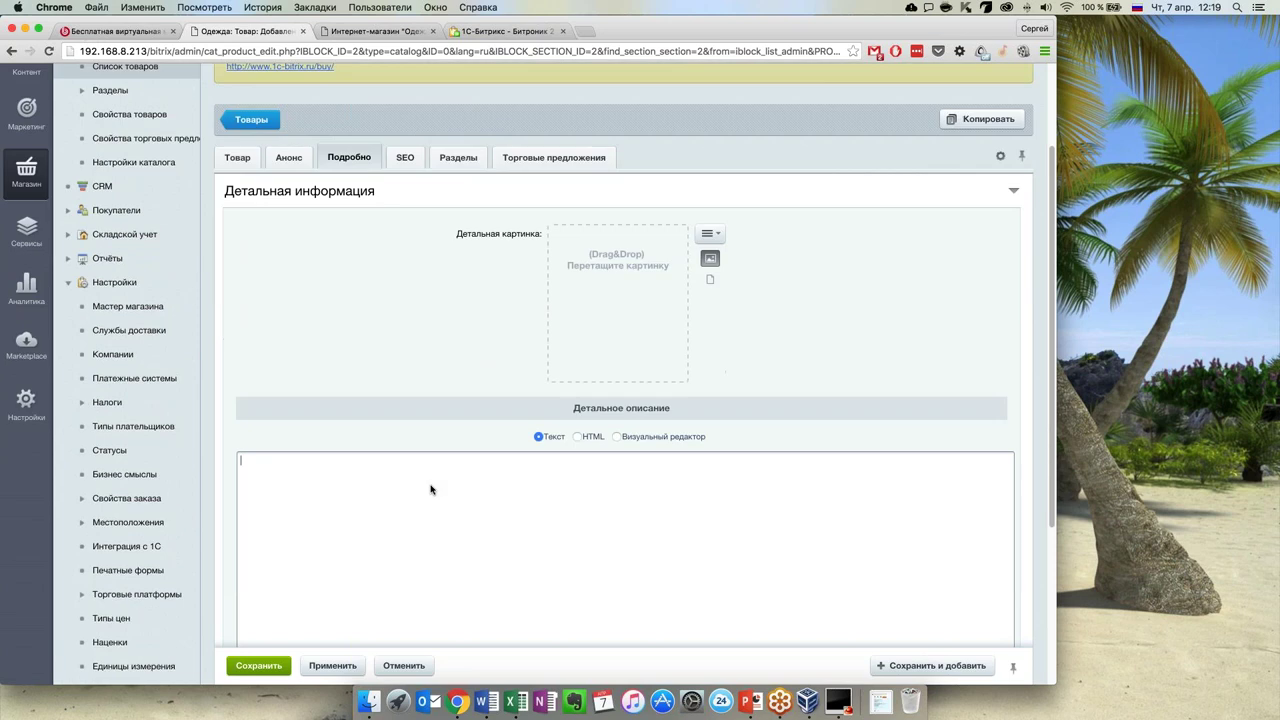
pyautogui.write('Подробное описание')
# Upload 1444135zty4ek3fpg.jpg from Рабочий стол > !Материалы as a gallery picture
pyautogui.click(237, 156)
pyautogui.scroll(-5, 665, 398)
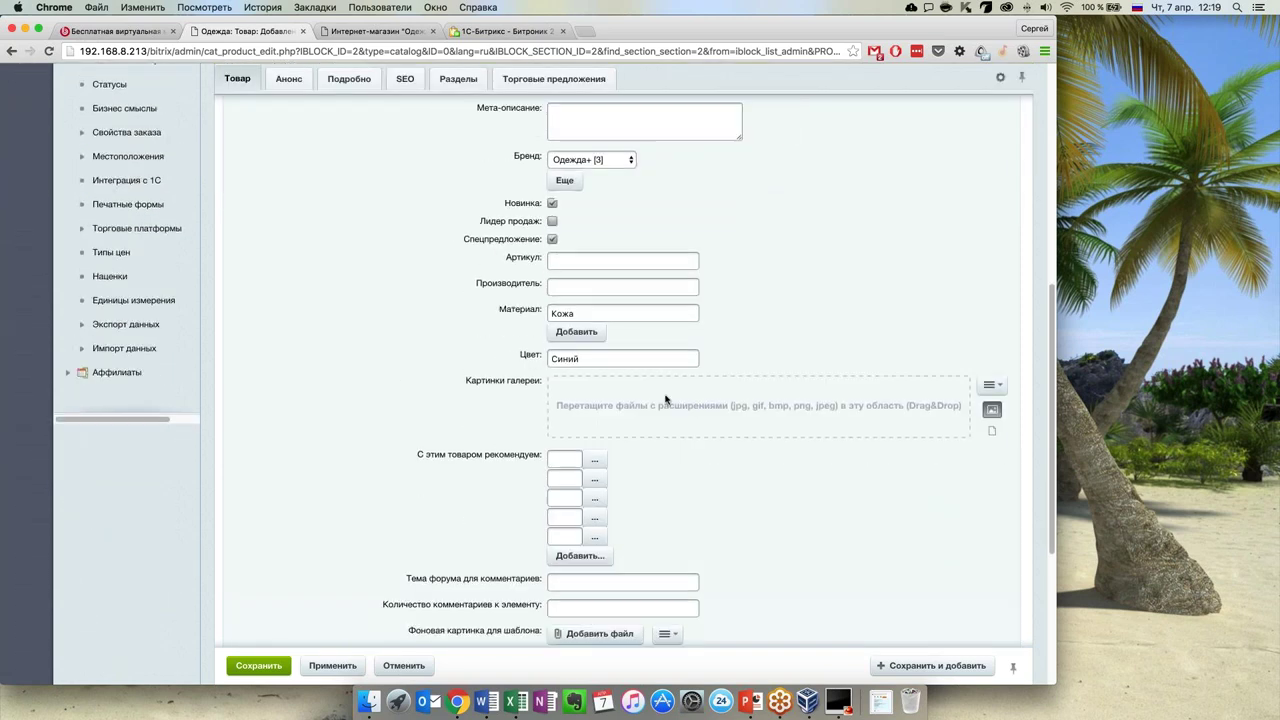
pyautogui.click(1003, 389)
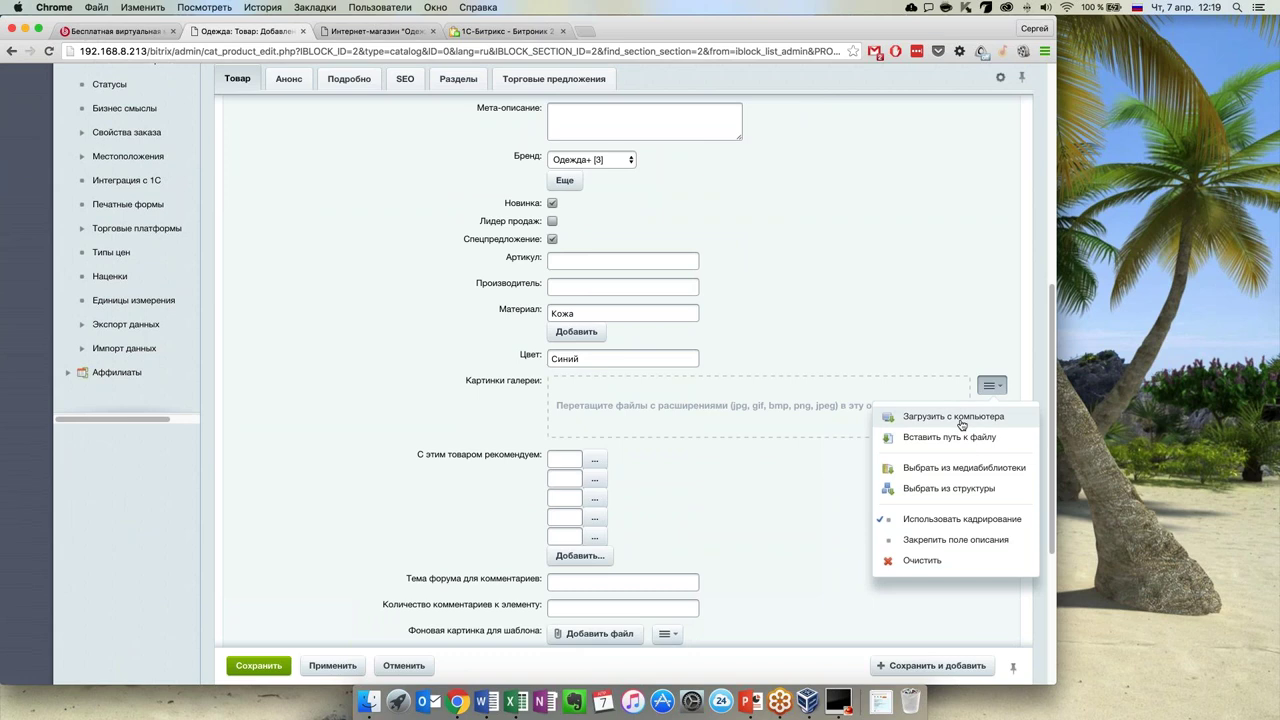
pyautogui.click(961, 424)
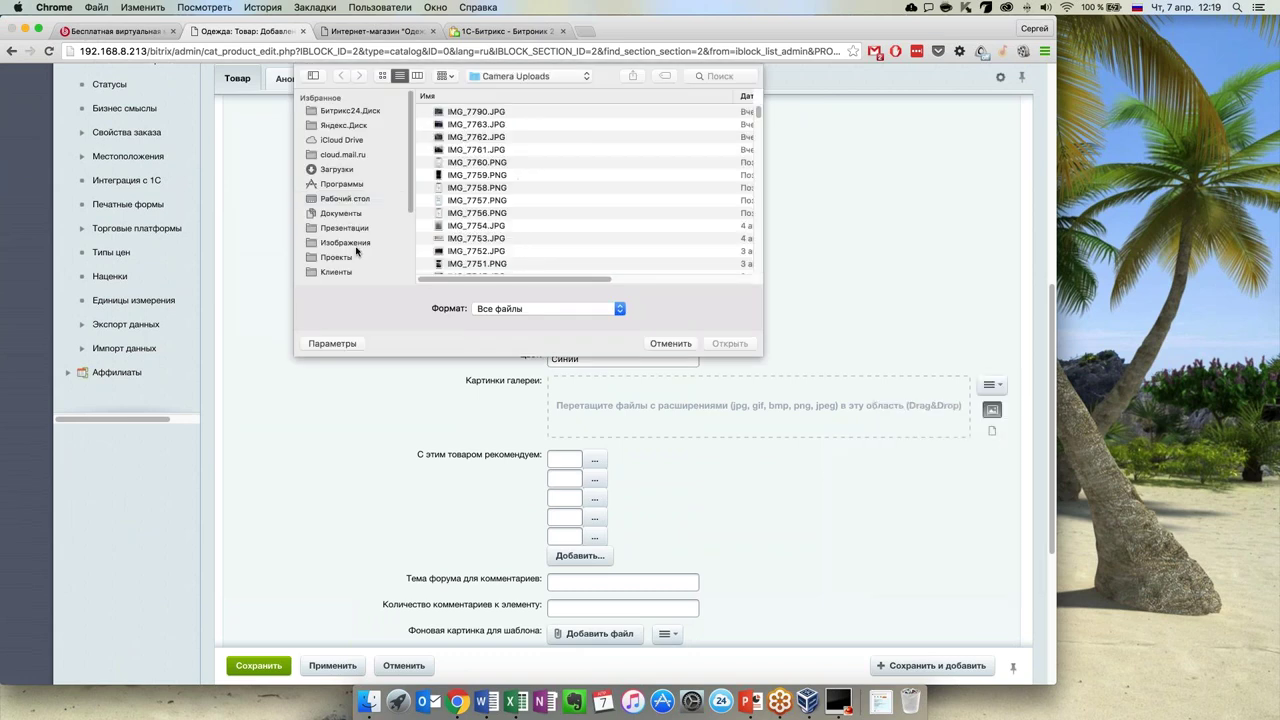
pyautogui.click(352, 199)
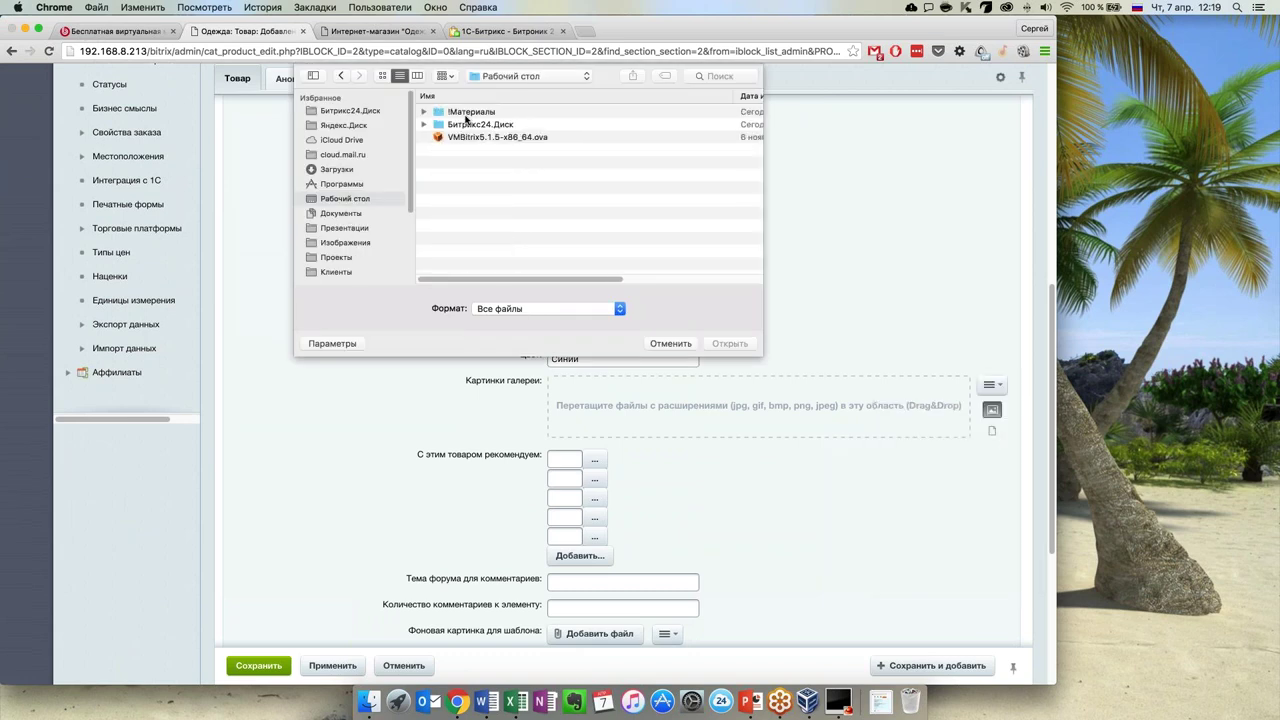
pyautogui.doubleClick(465, 118)
pyautogui.scroll(-5, 570, 160)
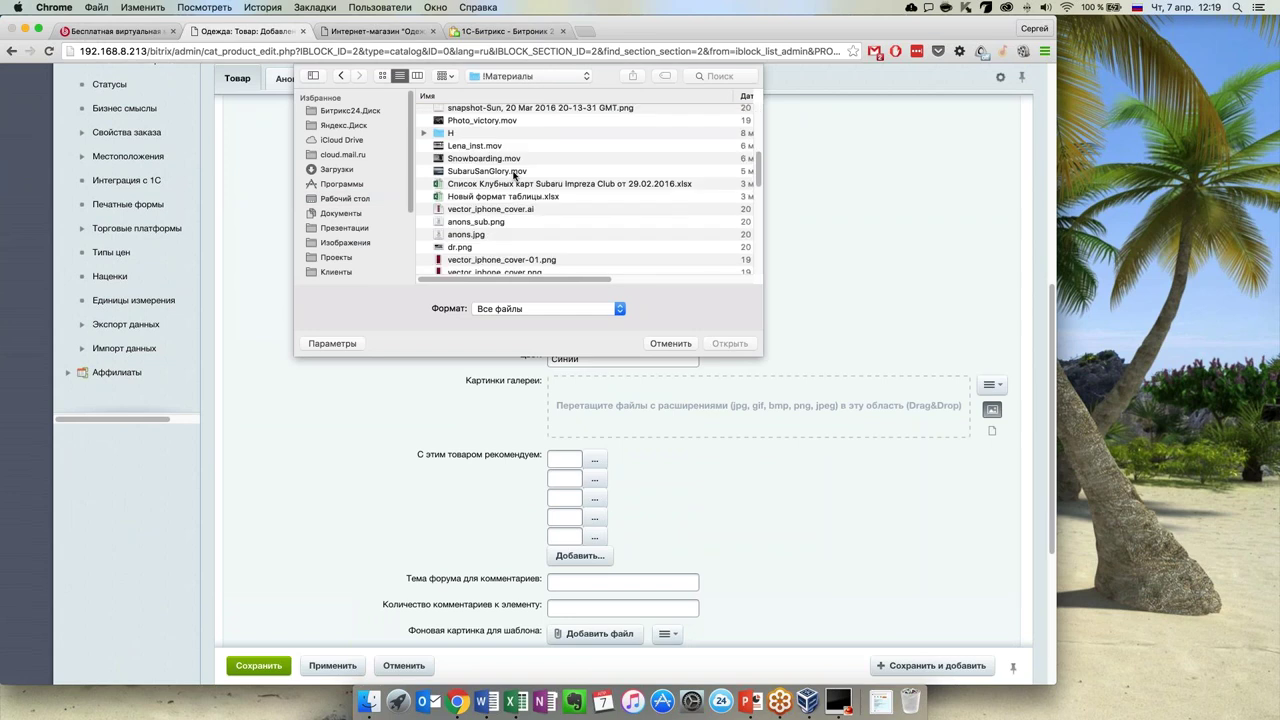
pyautogui.scroll(-10, 514, 176)
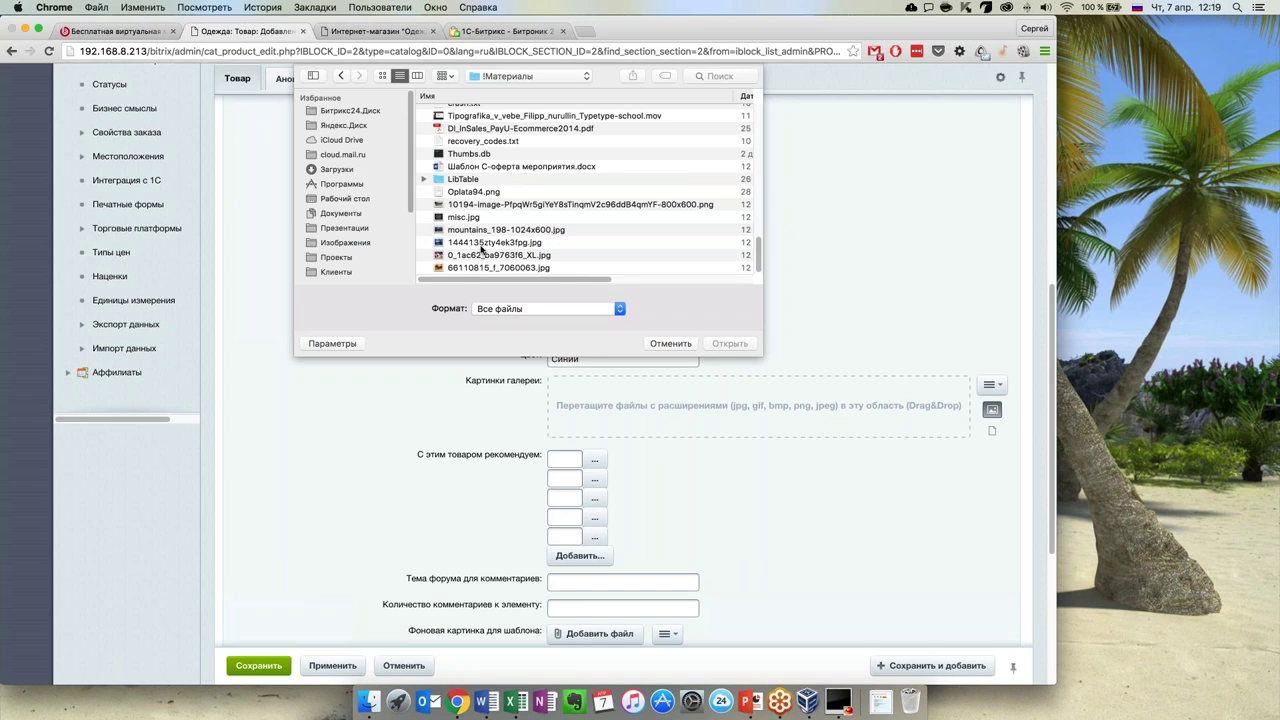
pyautogui.doubleClick(478, 248)
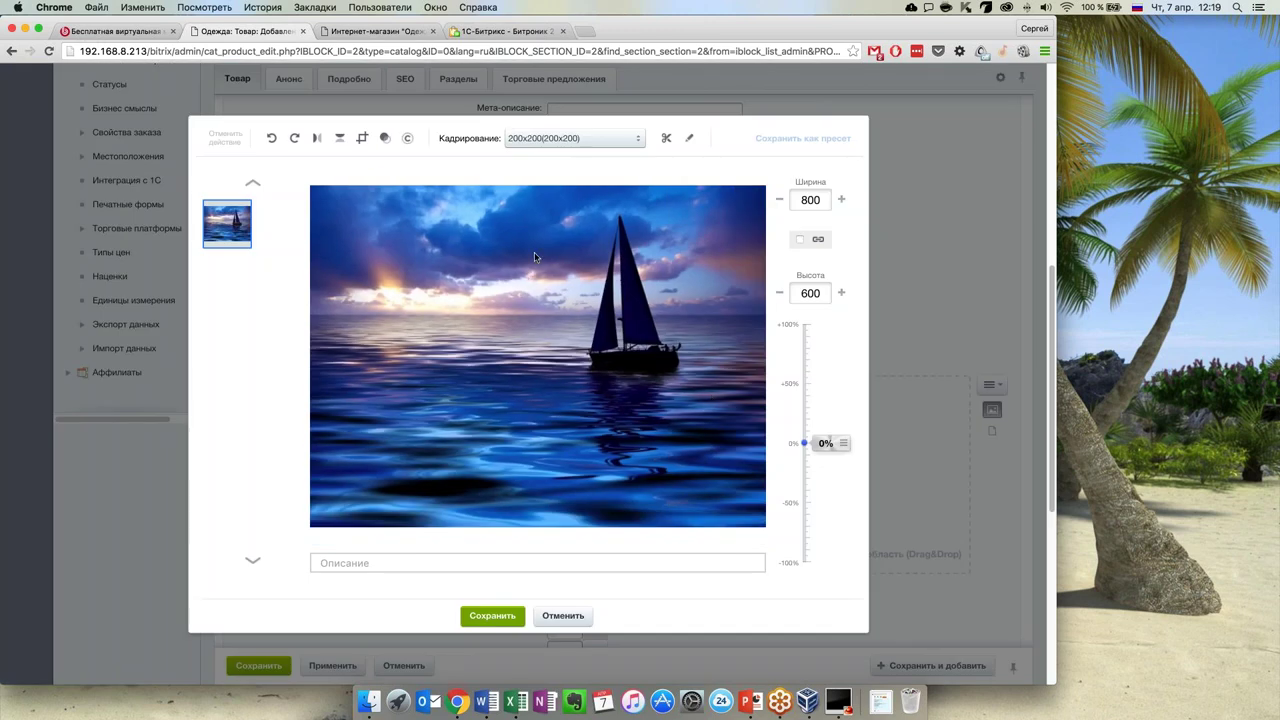
# Crop the sailboat photo to 471×434 around the boat and save it to the gallery
pyautogui.click(625, 146)
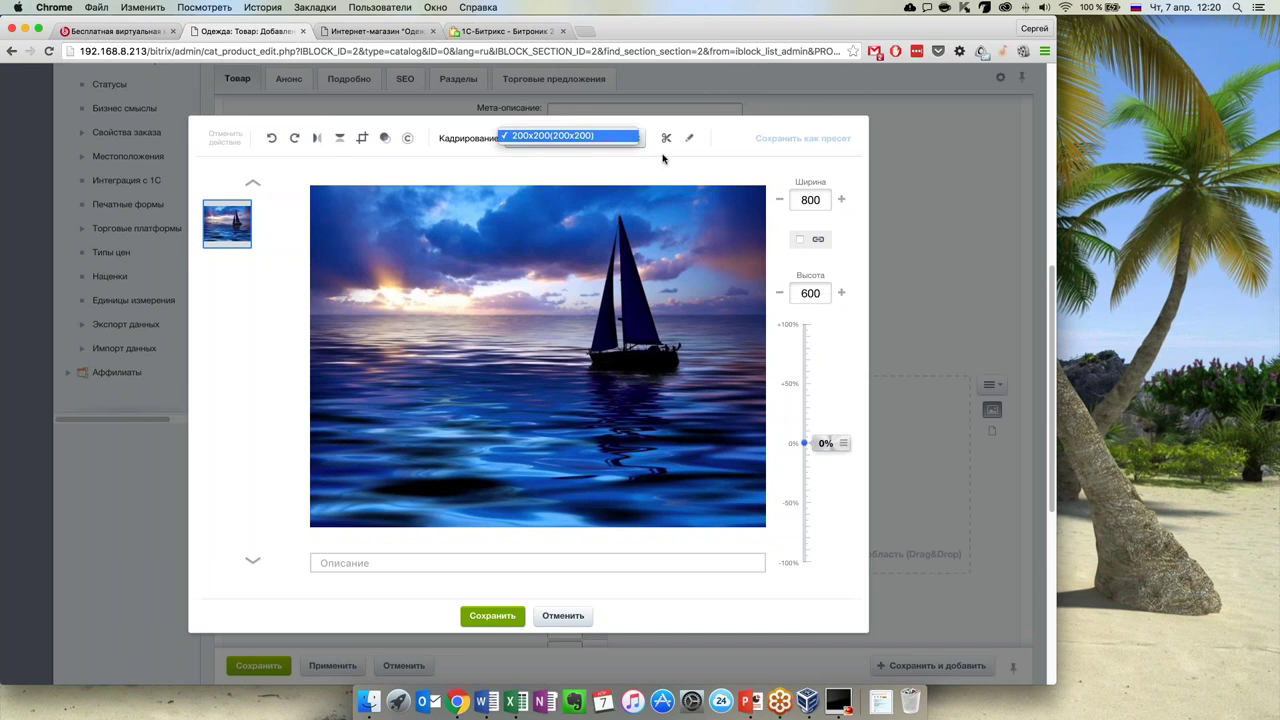
pyautogui.click(483, 200)
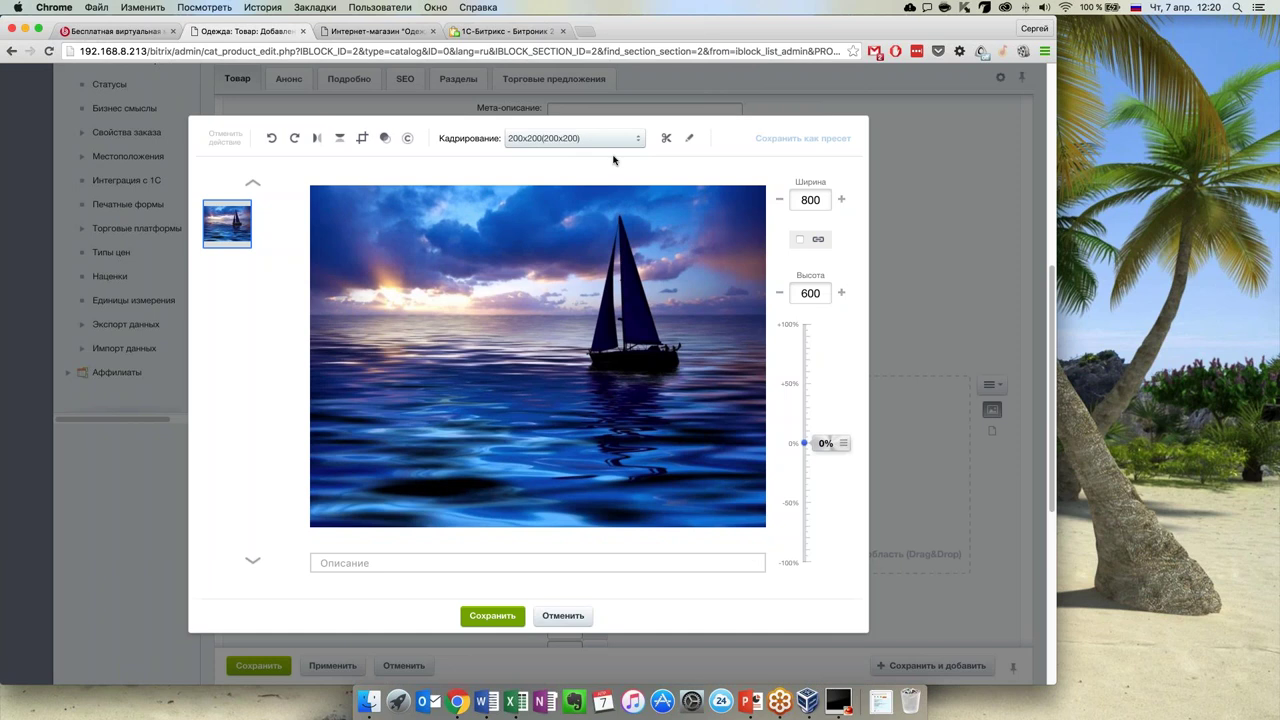
pyautogui.click(362, 138)
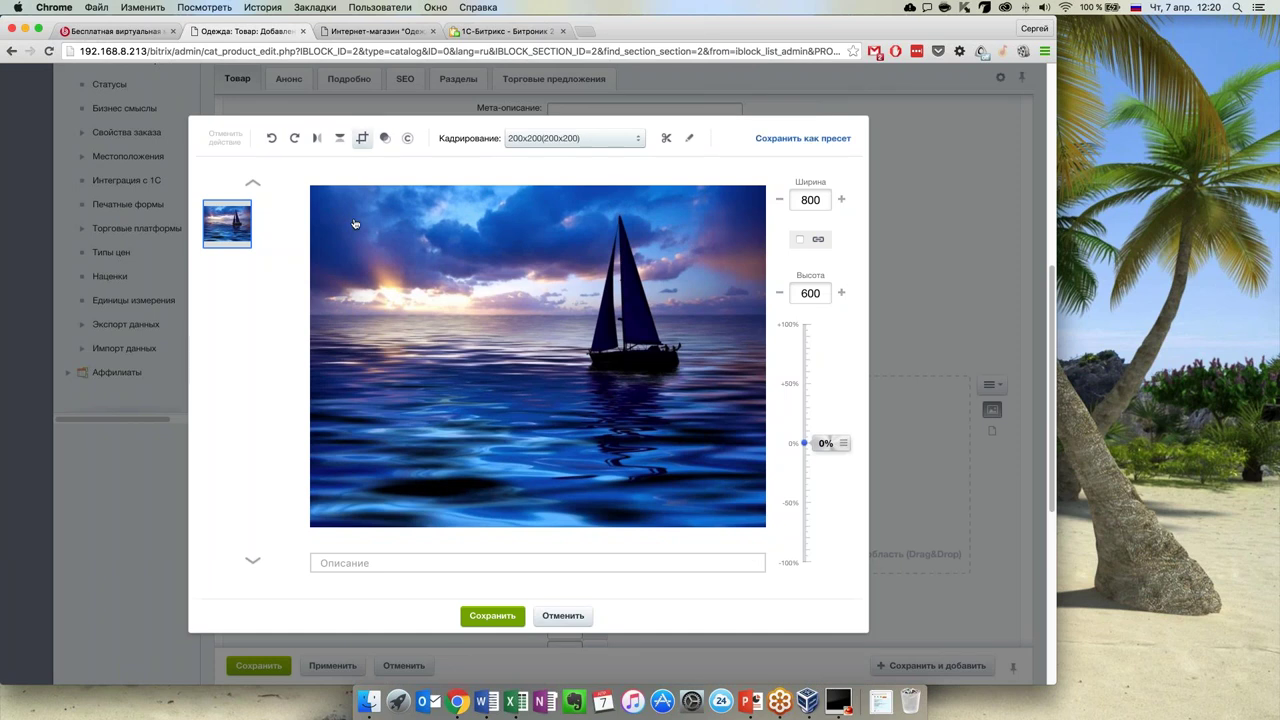
pyautogui.moveTo(341, 210); pyautogui.dragTo(678, 447)
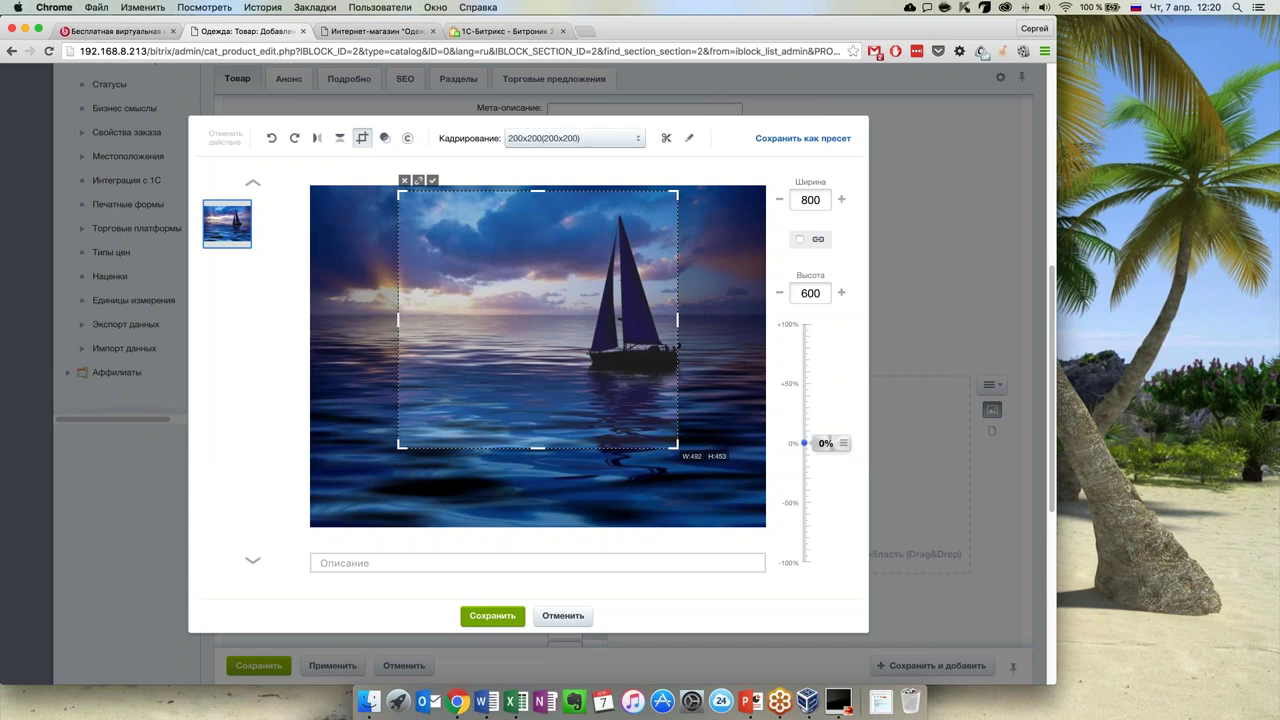
pyautogui.moveTo(674, 393); pyautogui.dragTo(706, 393)
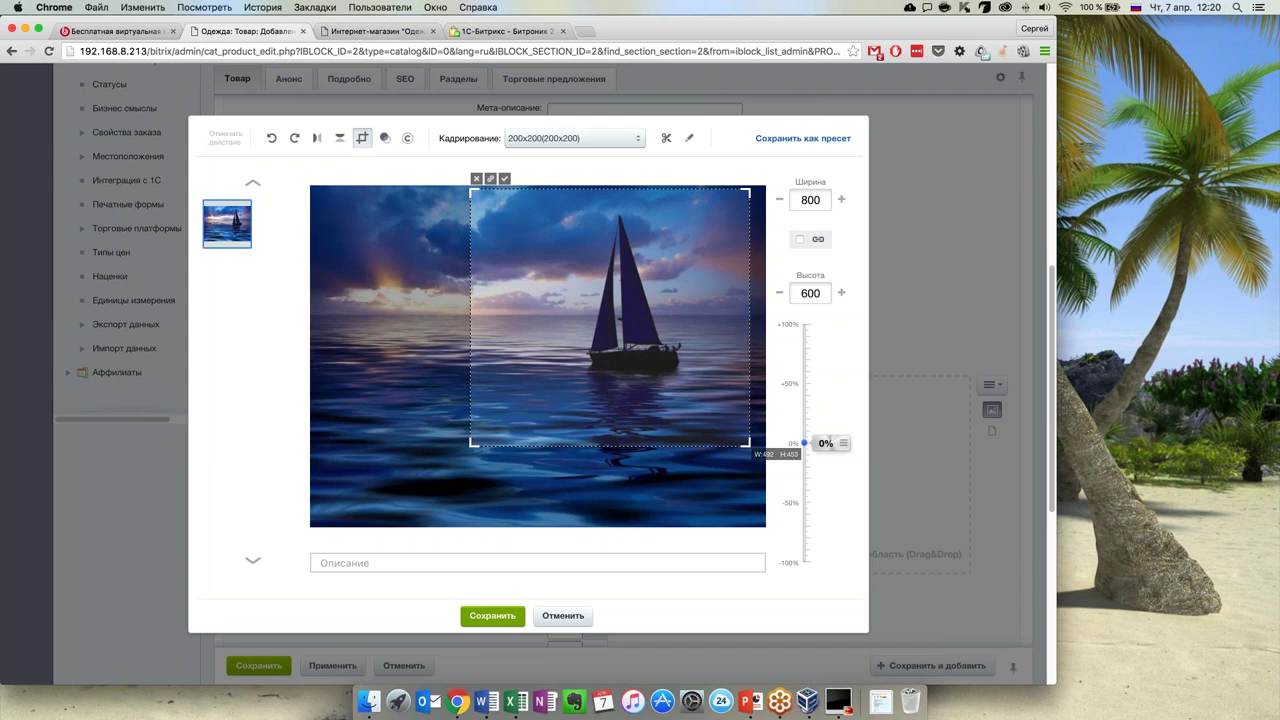
pyautogui.moveTo(745, 442); pyautogui.dragTo(737, 432)
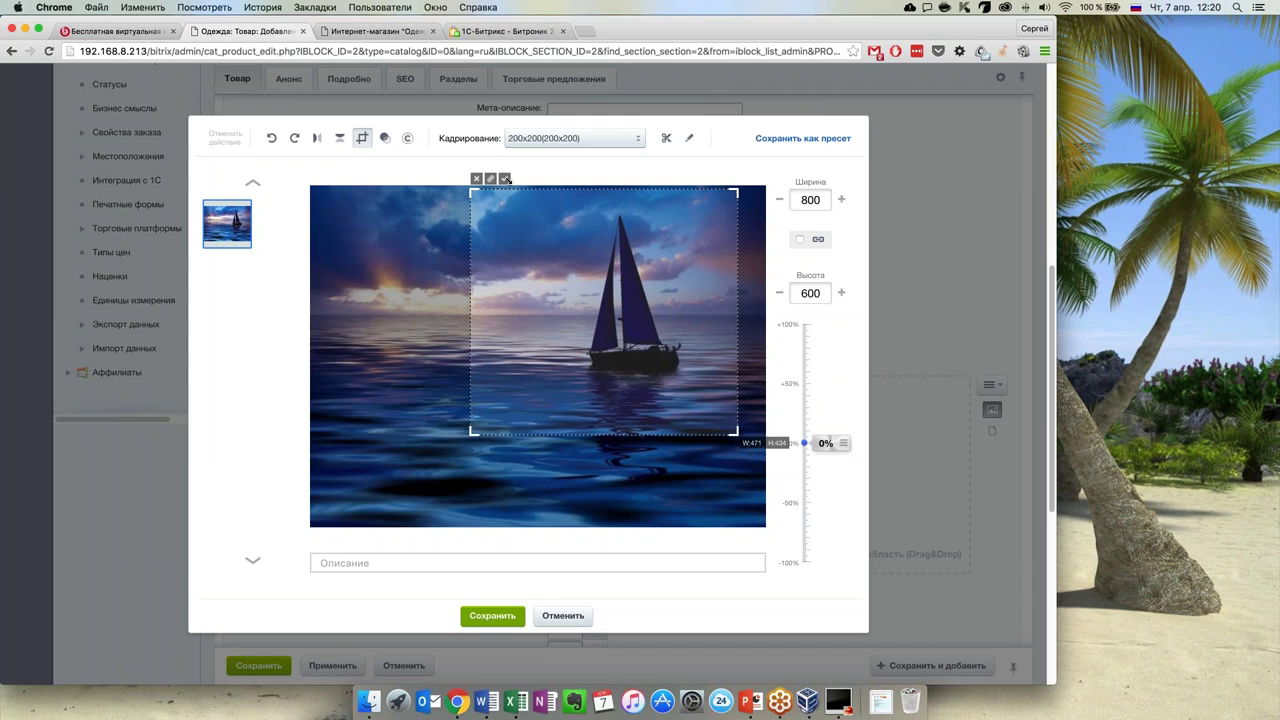
pyautogui.click(506, 178)
pyautogui.click(508, 618)
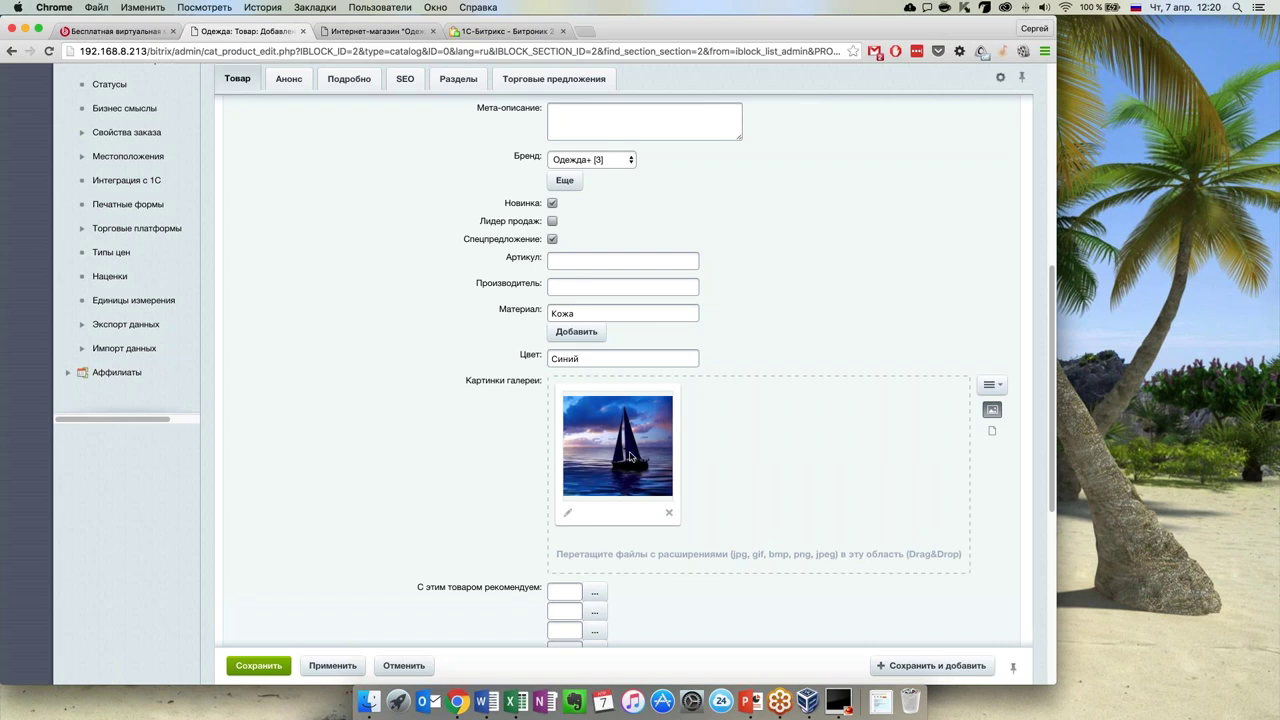
# On the Торговые предложения tab, launch Генерировать торговые предложения
pyautogui.scroll(-1, 506, 500)
pyautogui.scroll(-1, 506, 500)
pyautogui.scroll(2, 506, 500)
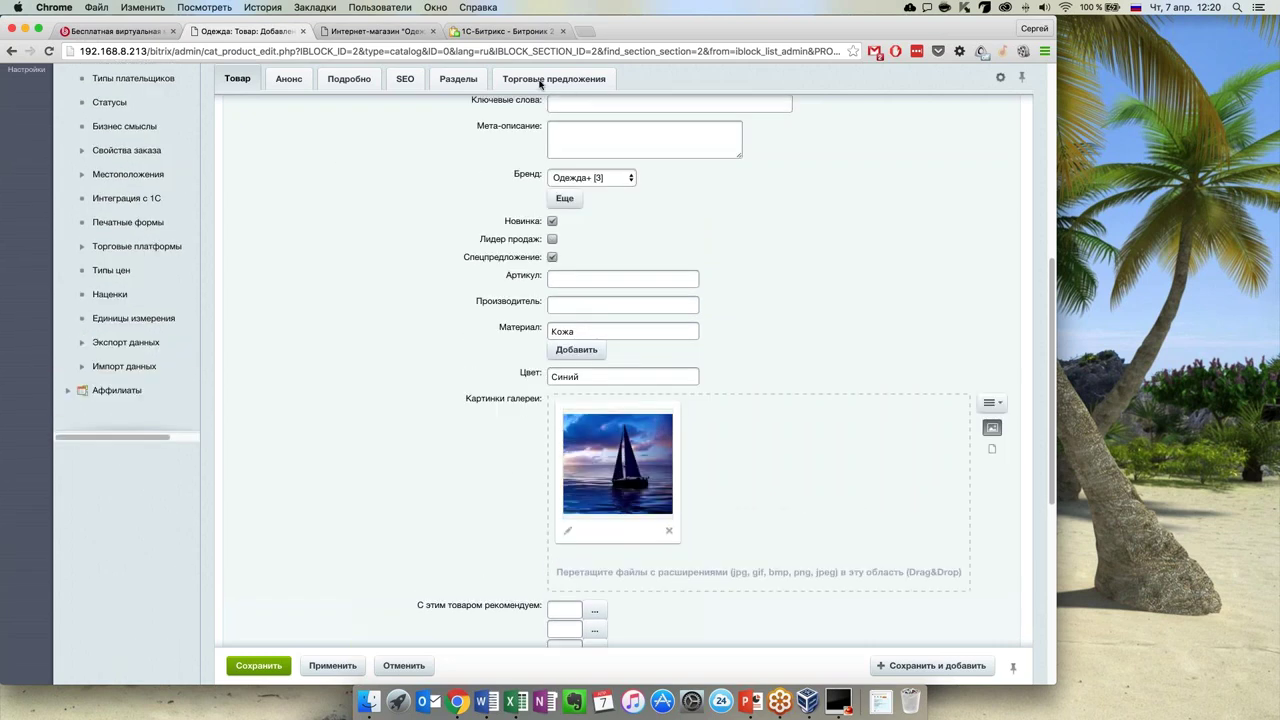
pyautogui.click(465, 81)
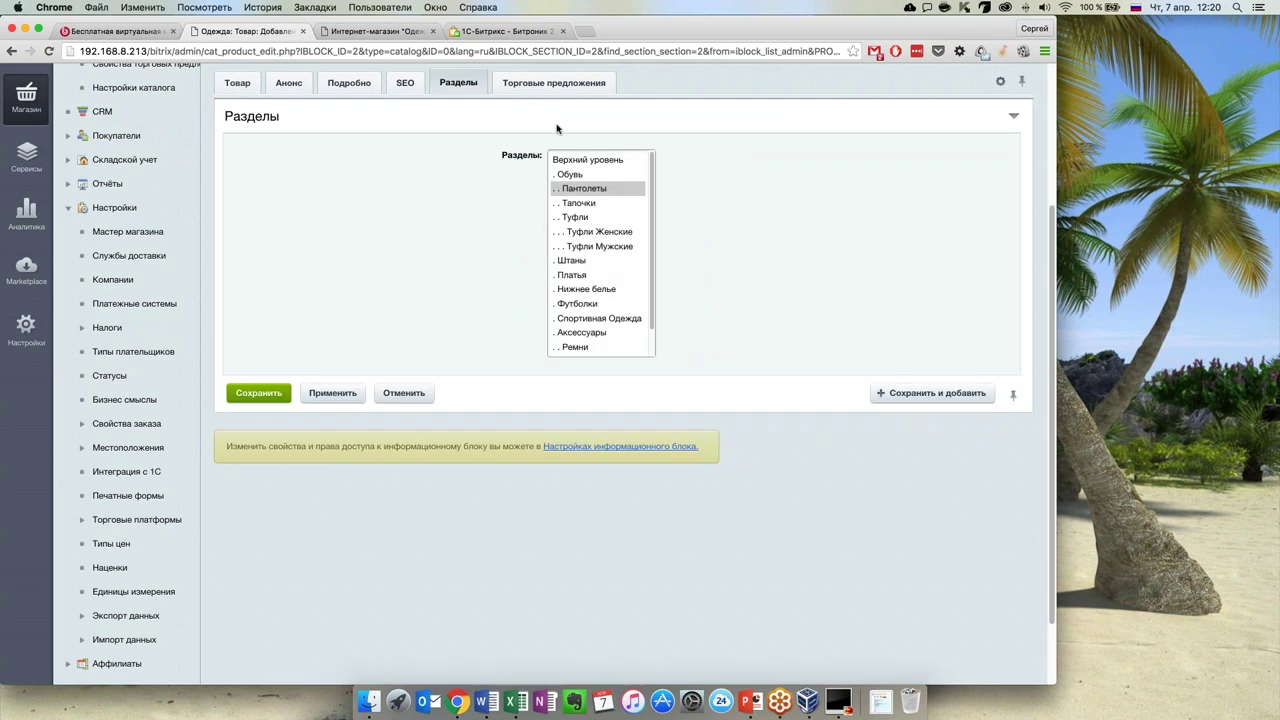
pyautogui.click(553, 82)
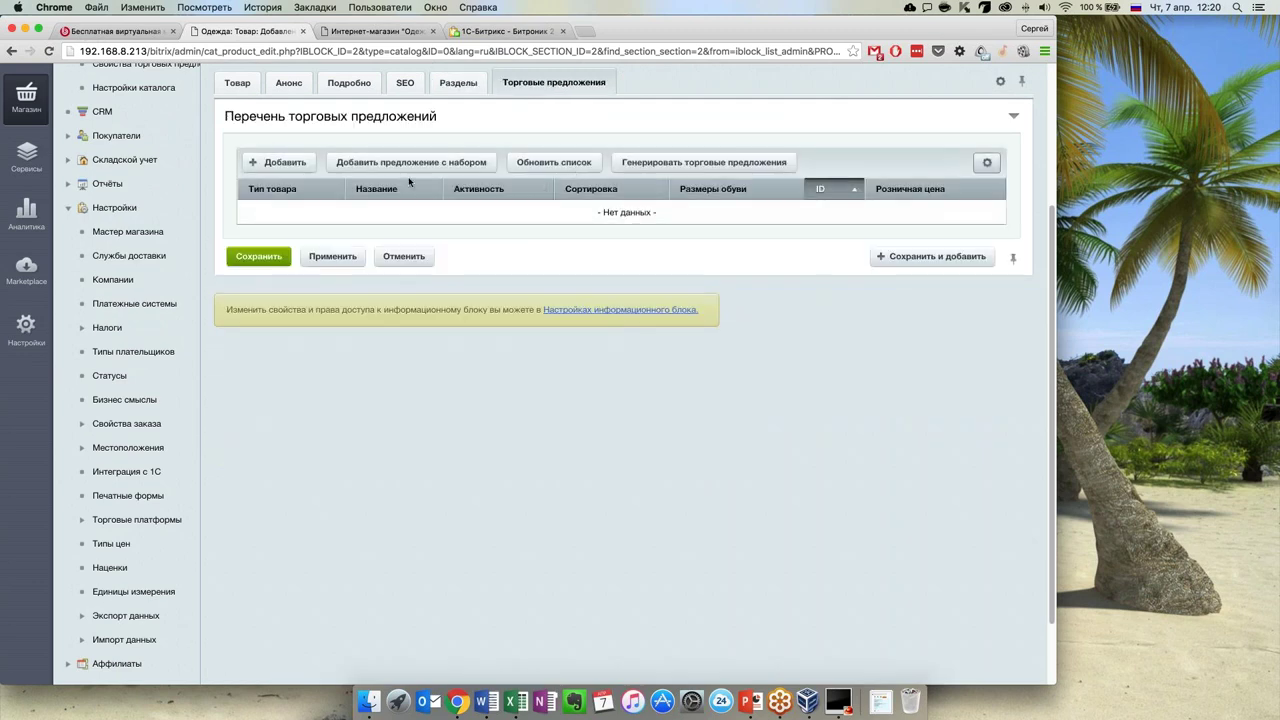
pyautogui.click(637, 164)
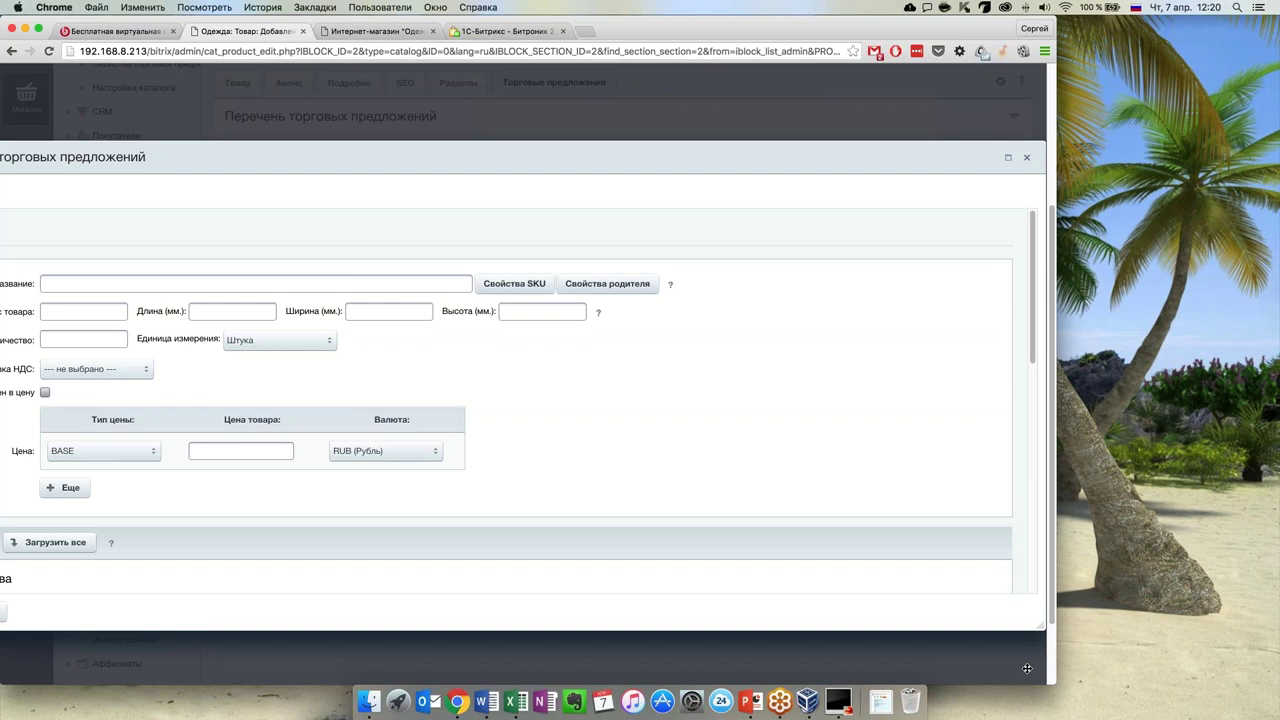
# Make generated offers take the parent product's name
pyautogui.moveTo(1052, 683); pyautogui.dragTo(1265, 684)
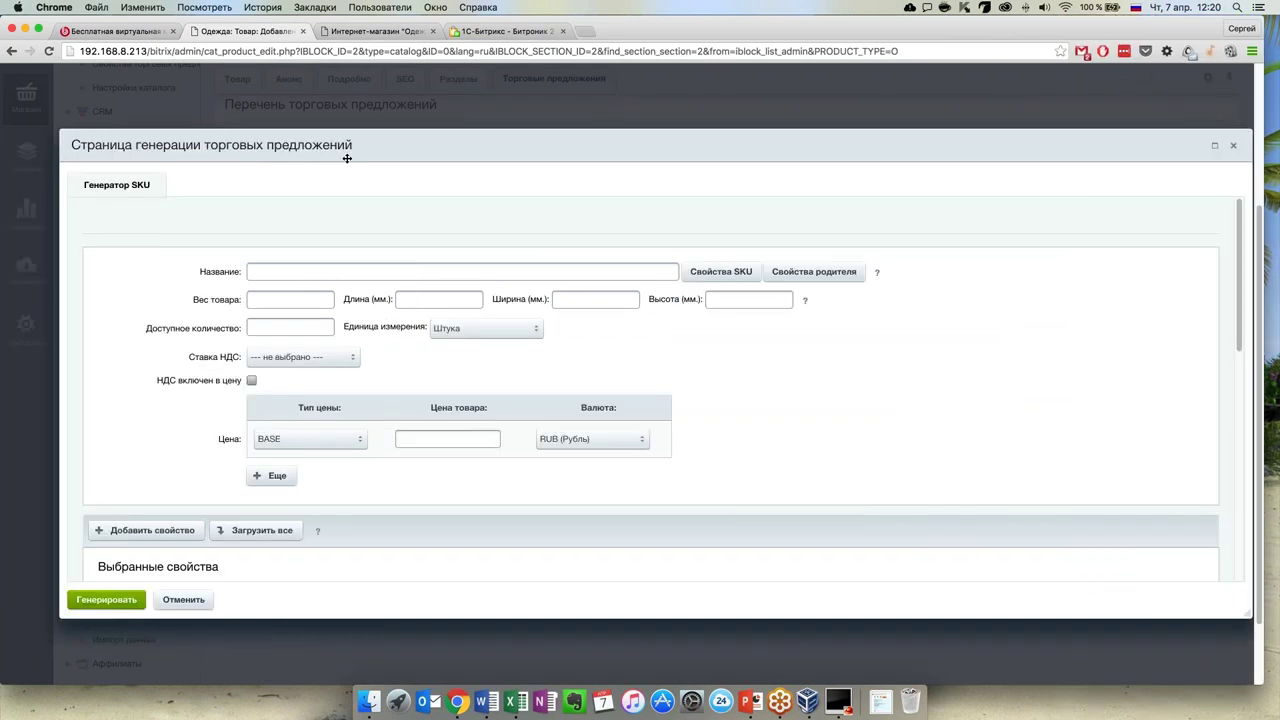
pyautogui.click(780, 280)
pyautogui.click(784, 310)
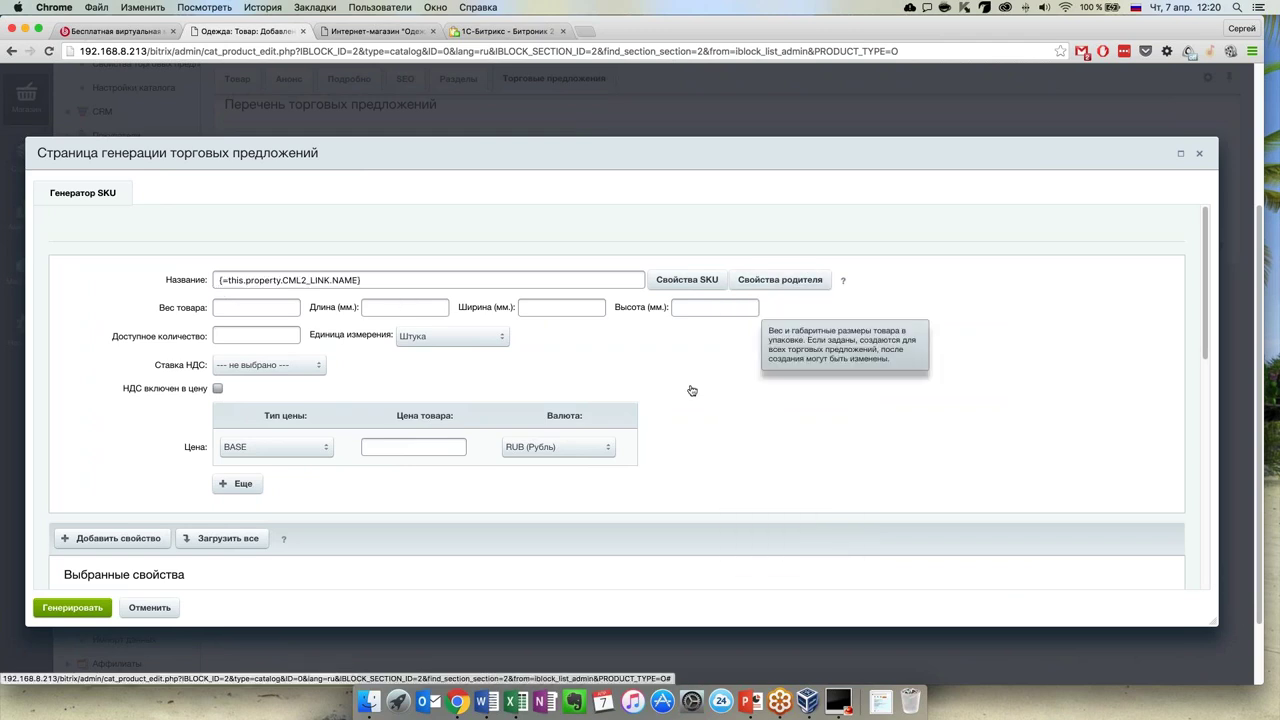
pyautogui.click(258, 315)
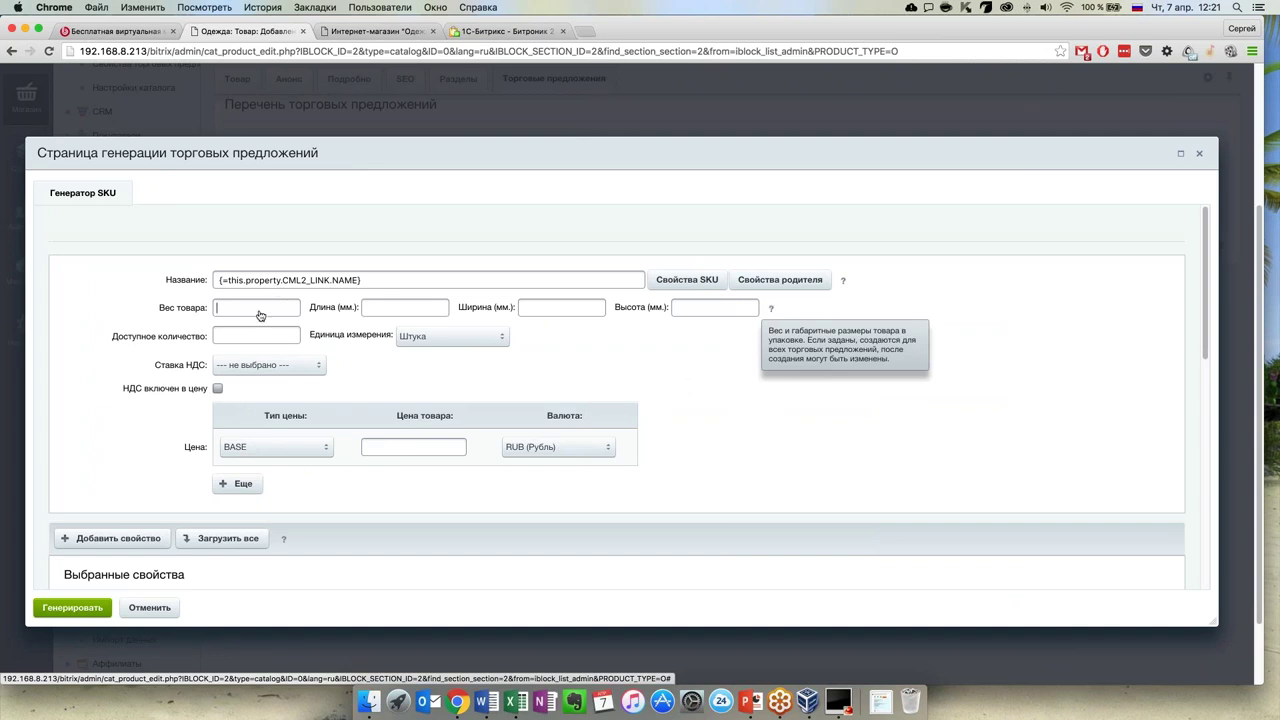
# Set the offers' VAT to НДС 18% and the BASE price to 999 RUB
pyautogui.scroll(-1, 259, 348)
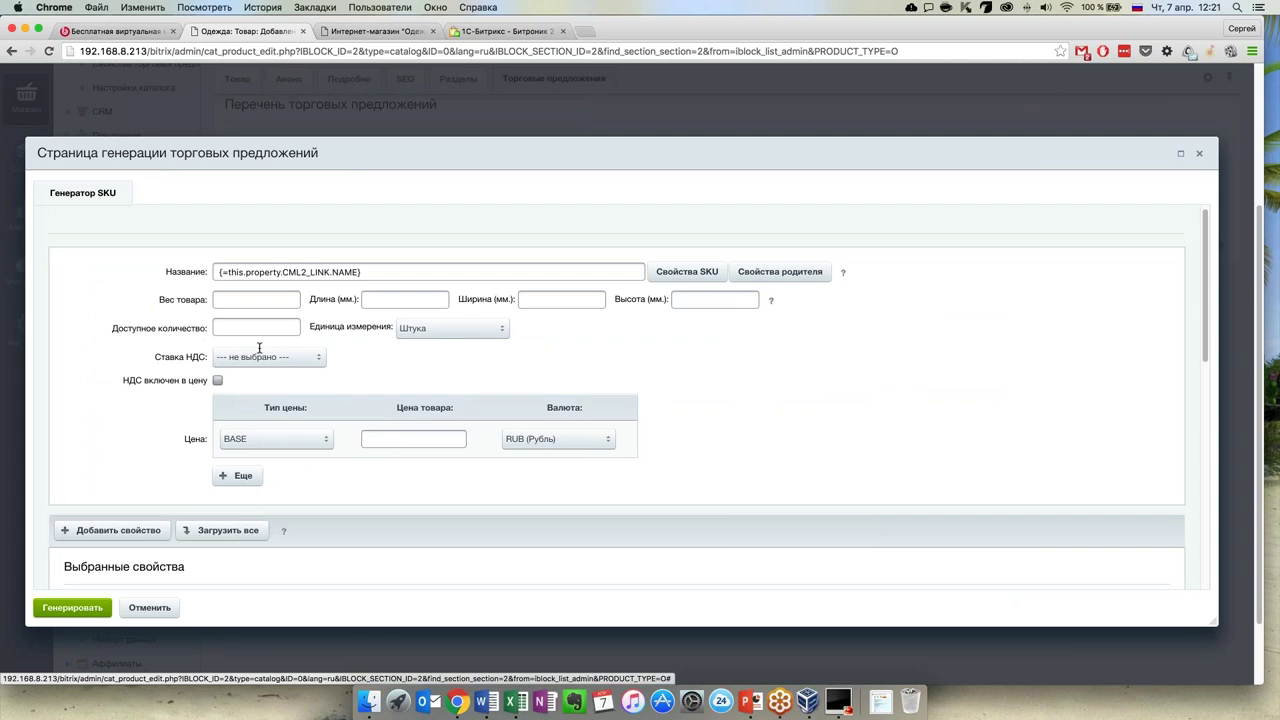
pyautogui.scroll(-2, 259, 348)
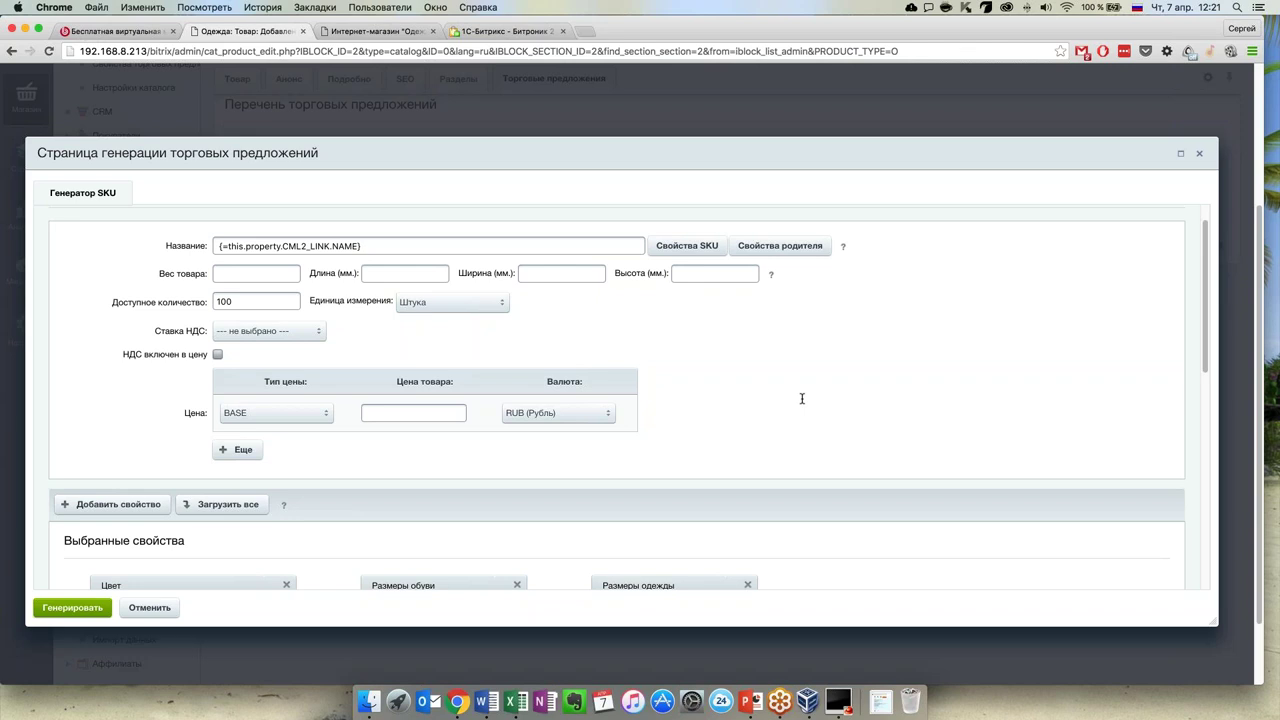
pyautogui.scroll(-2, 700, 398)
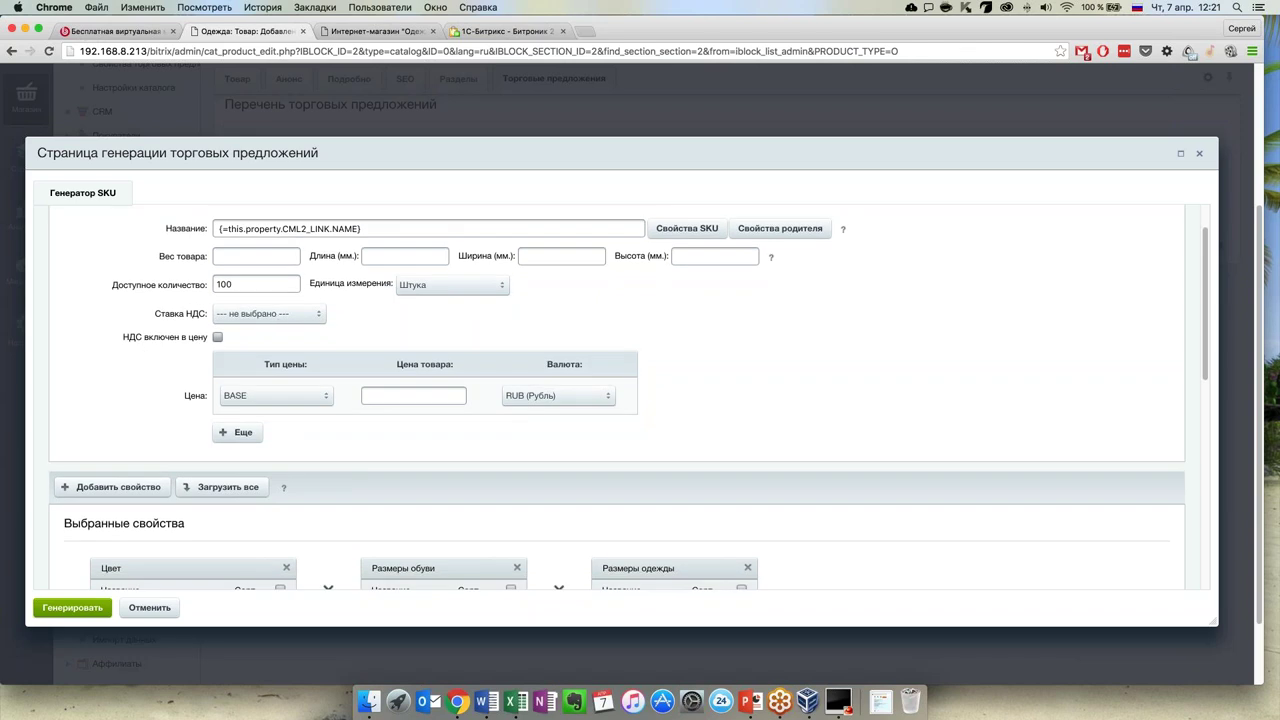
pyautogui.click(300, 314)
pyautogui.click(322, 337)
pyautogui.scroll(-3, 715, 364)
pyautogui.click(413, 370)
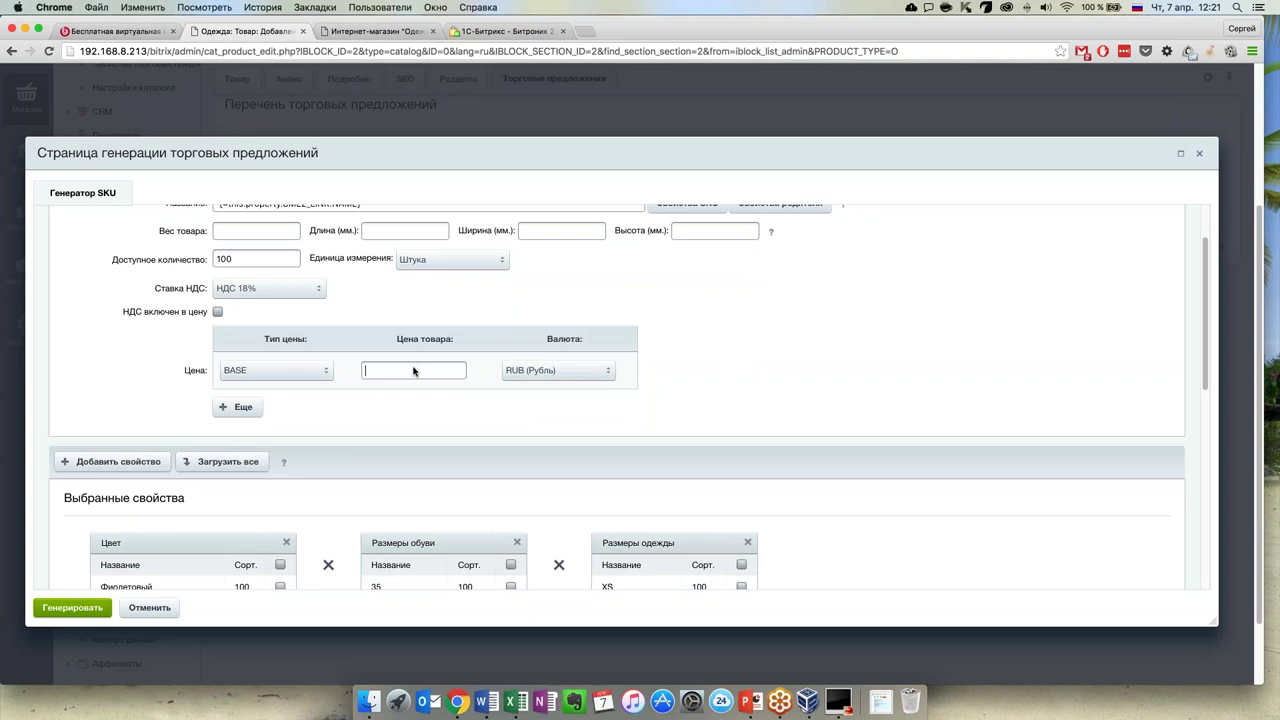
pyautogui.write('999')
# Tick shoe sizes 35, 36, 37, 38, 39, 40 and colour Синий for the offers
pyautogui.scroll(-5, 726, 329)
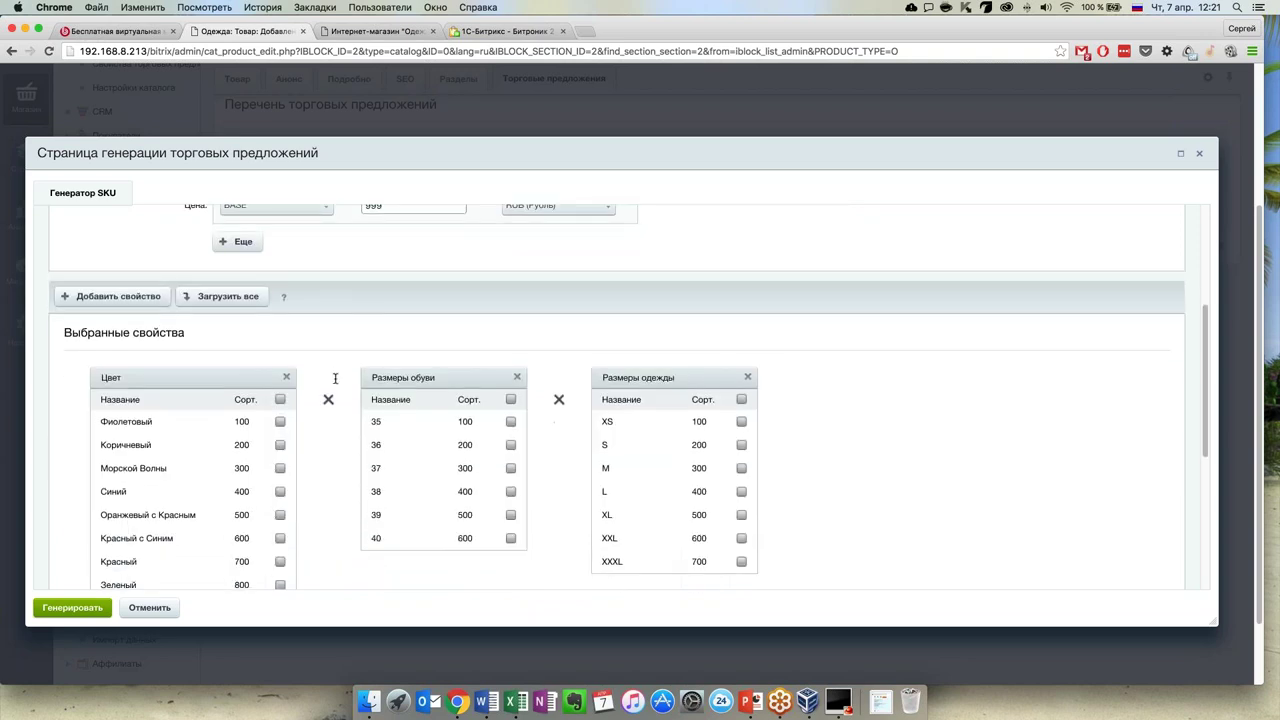
pyautogui.scroll(-1, 335, 378)
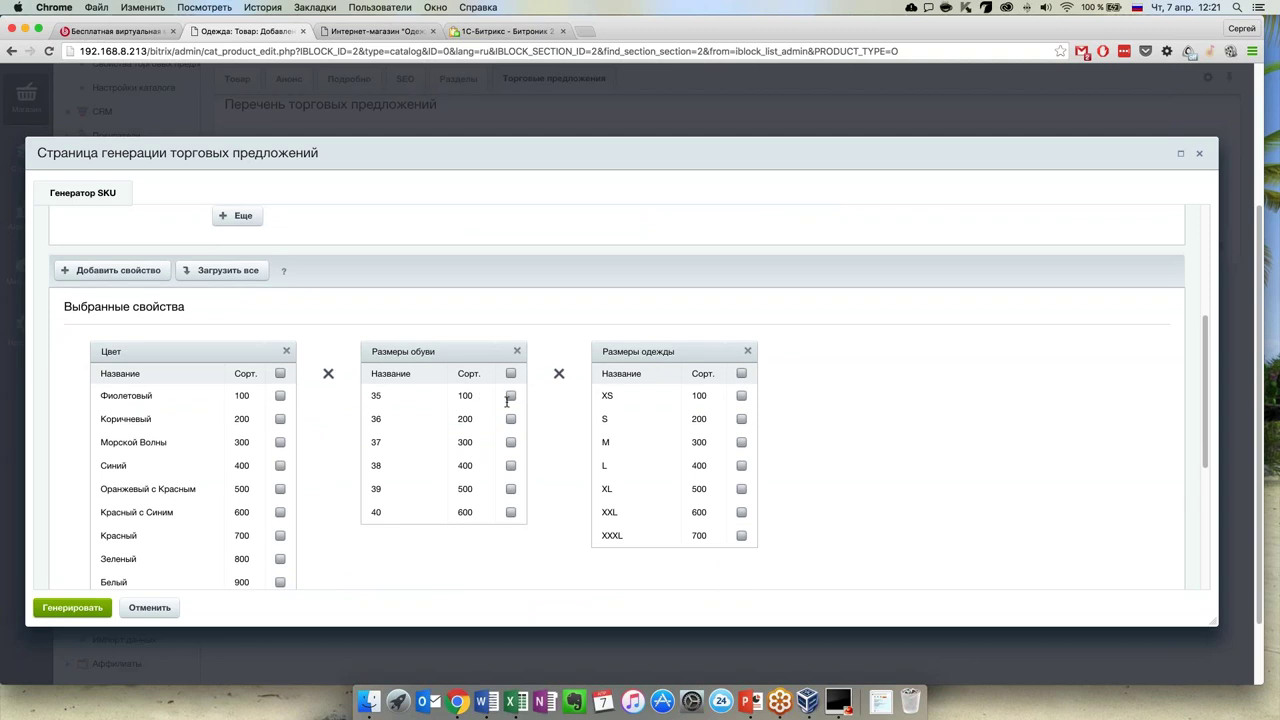
pyautogui.click(510, 396)
pyautogui.click(511, 419)
pyautogui.click(511, 442)
pyautogui.click(511, 465)
pyautogui.click(511, 489)
pyautogui.click(510, 512)
pyautogui.scroll(1, 318, 382)
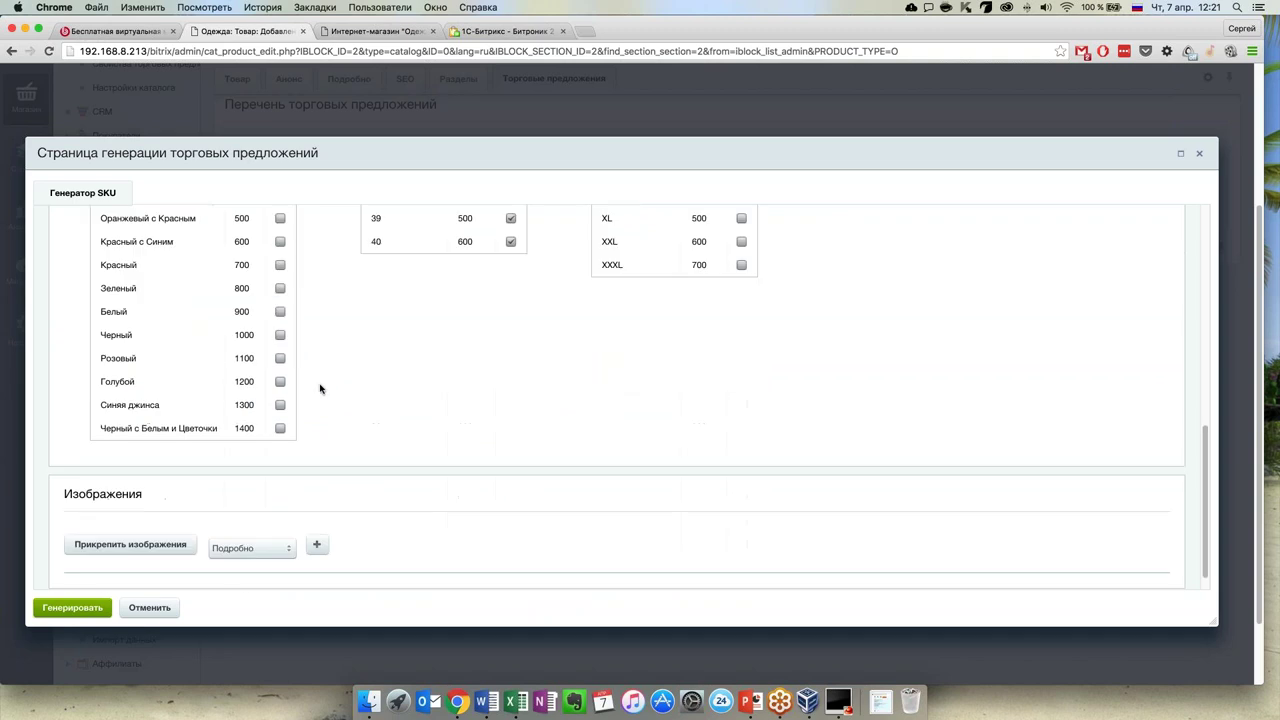
pyautogui.scroll(5, 318, 383)
pyautogui.scroll(-2, 319, 387)
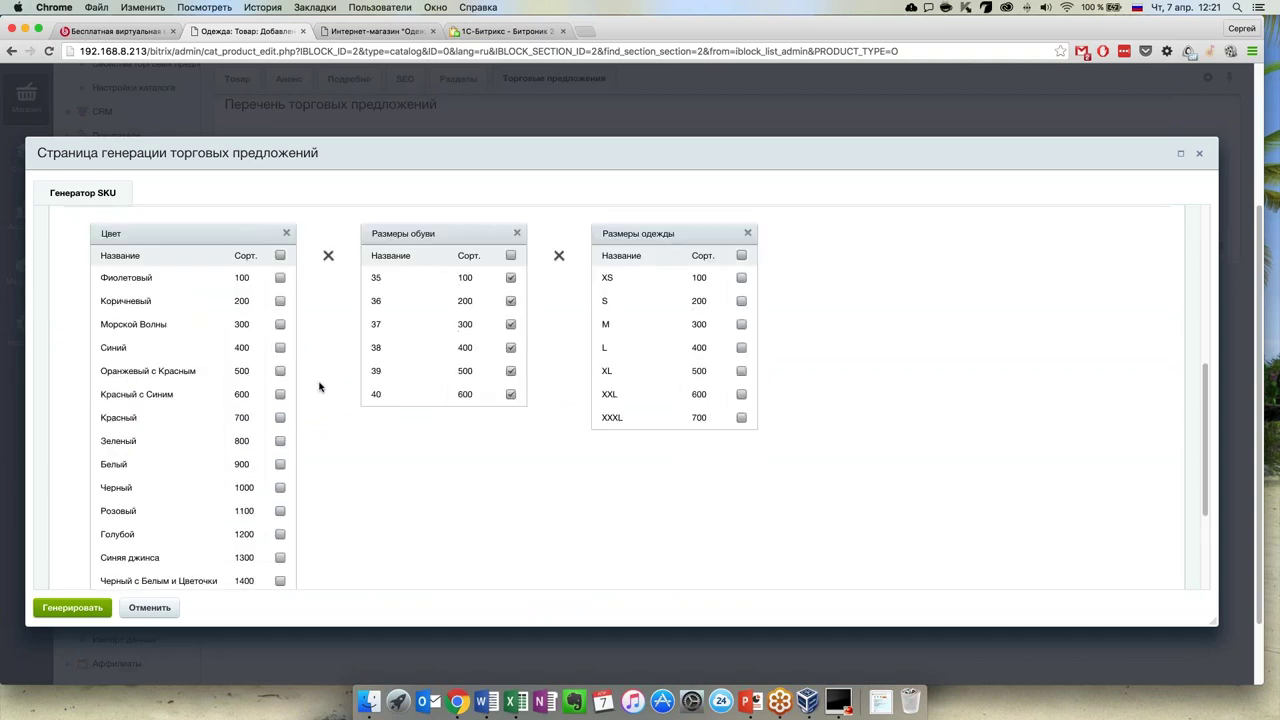
pyautogui.click(280, 321)
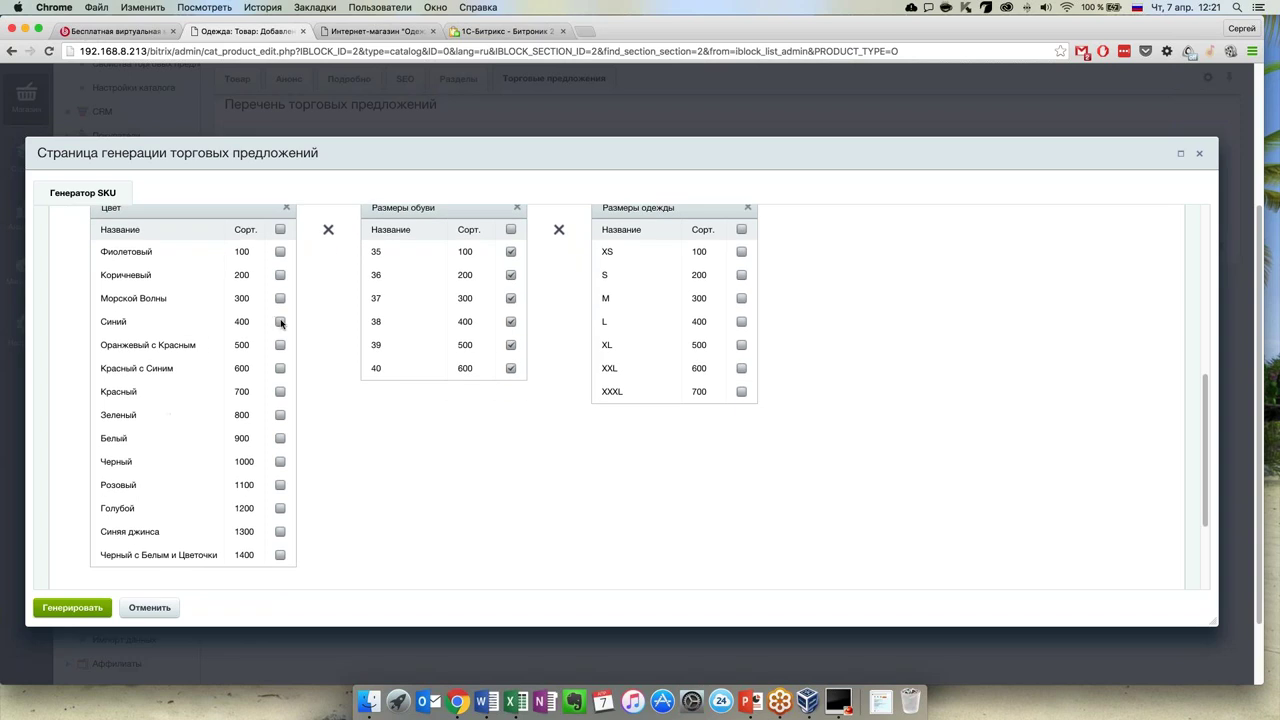
# Generate the six 999 руб. offers, check the main product form, and return to Товары
pyautogui.scroll(1, 697, 346)
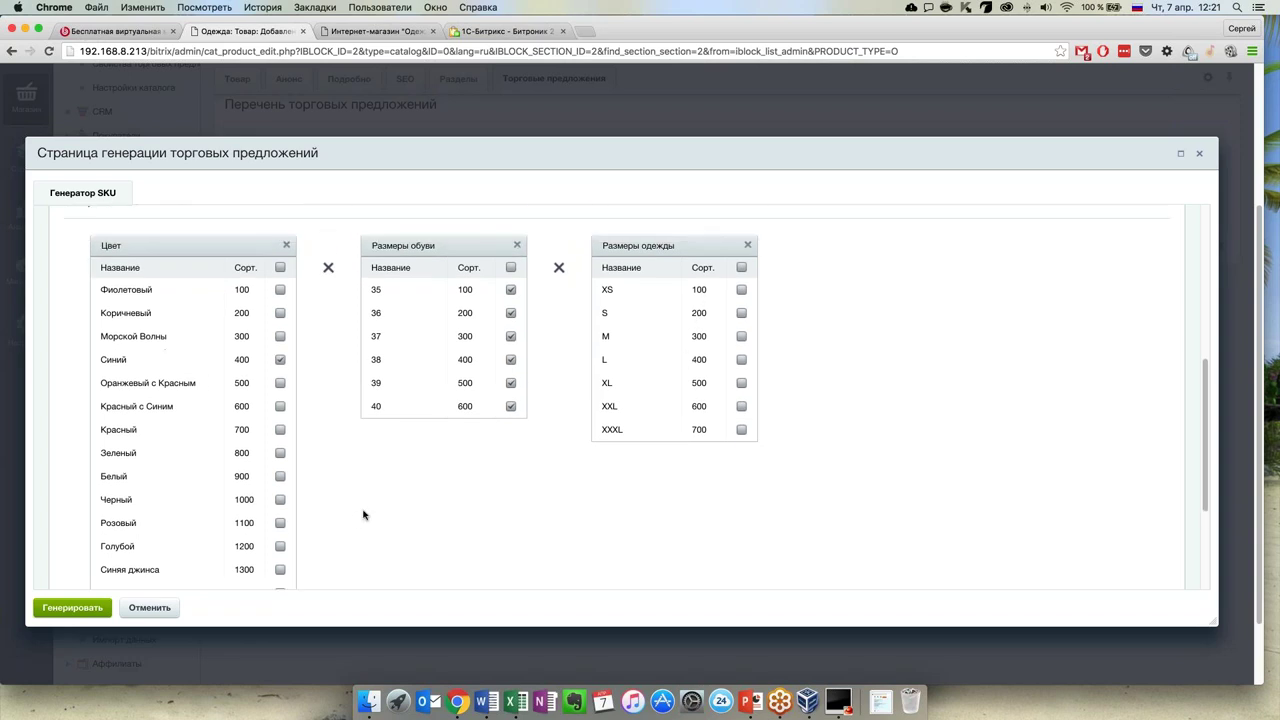
pyautogui.scroll(-5, 355, 519)
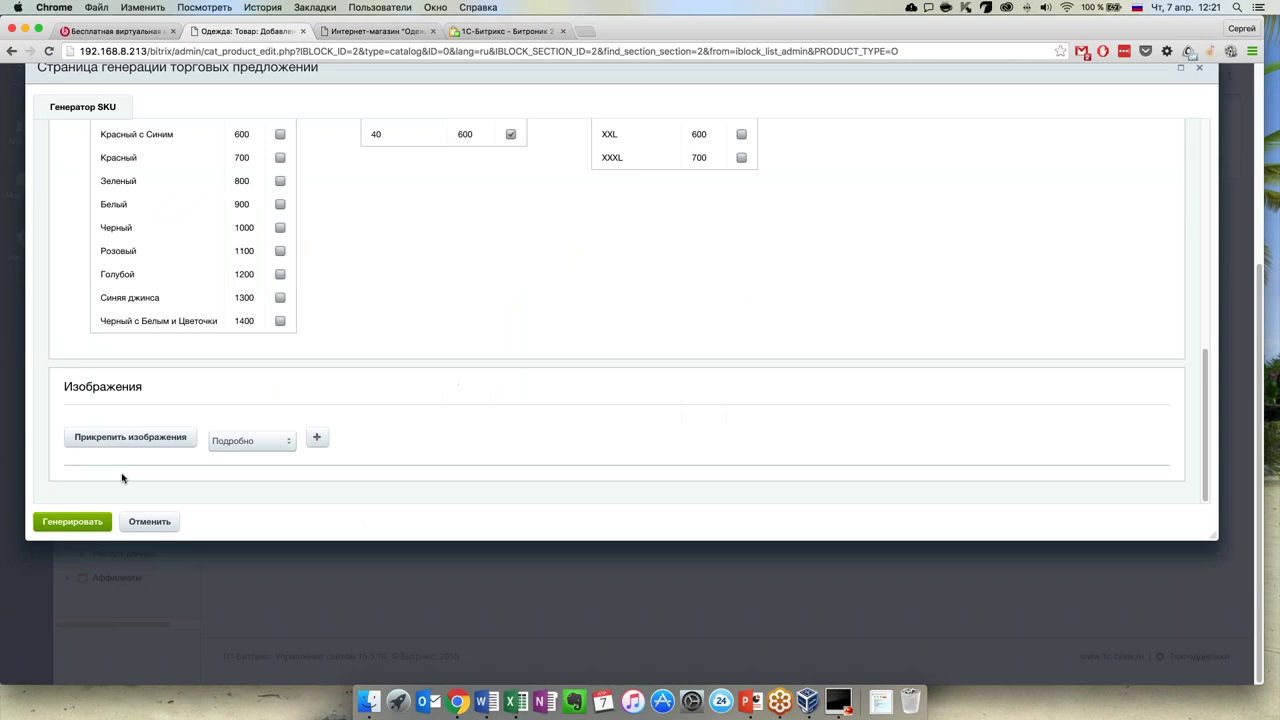
pyautogui.click(78, 522)
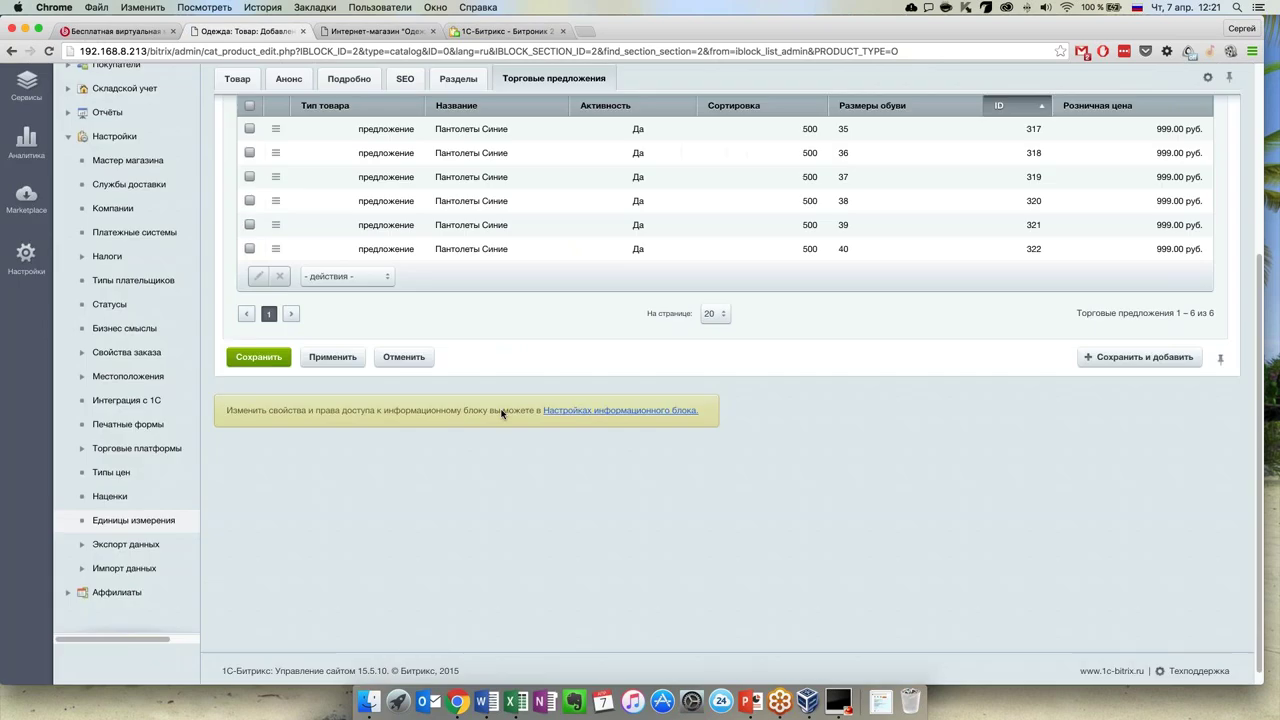
pyautogui.scroll(5, 531, 412)
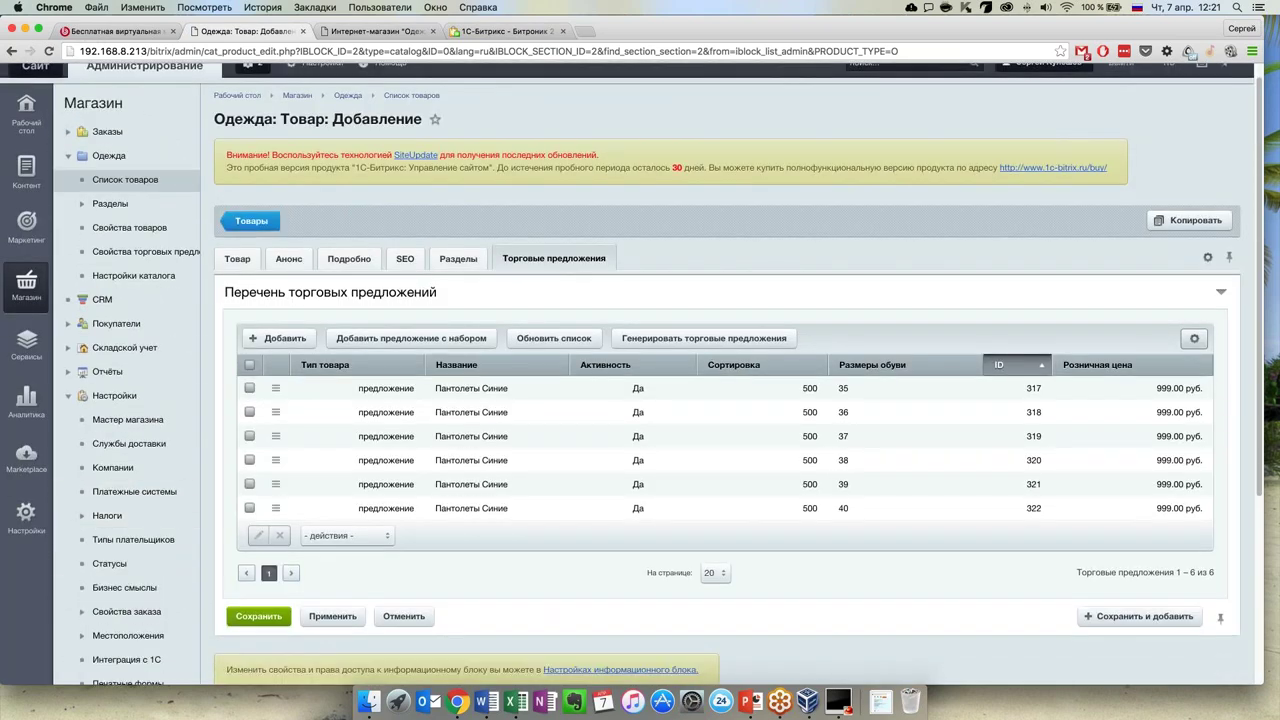
pyautogui.moveTo(1262, 685); pyautogui.dragTo(1053, 672)
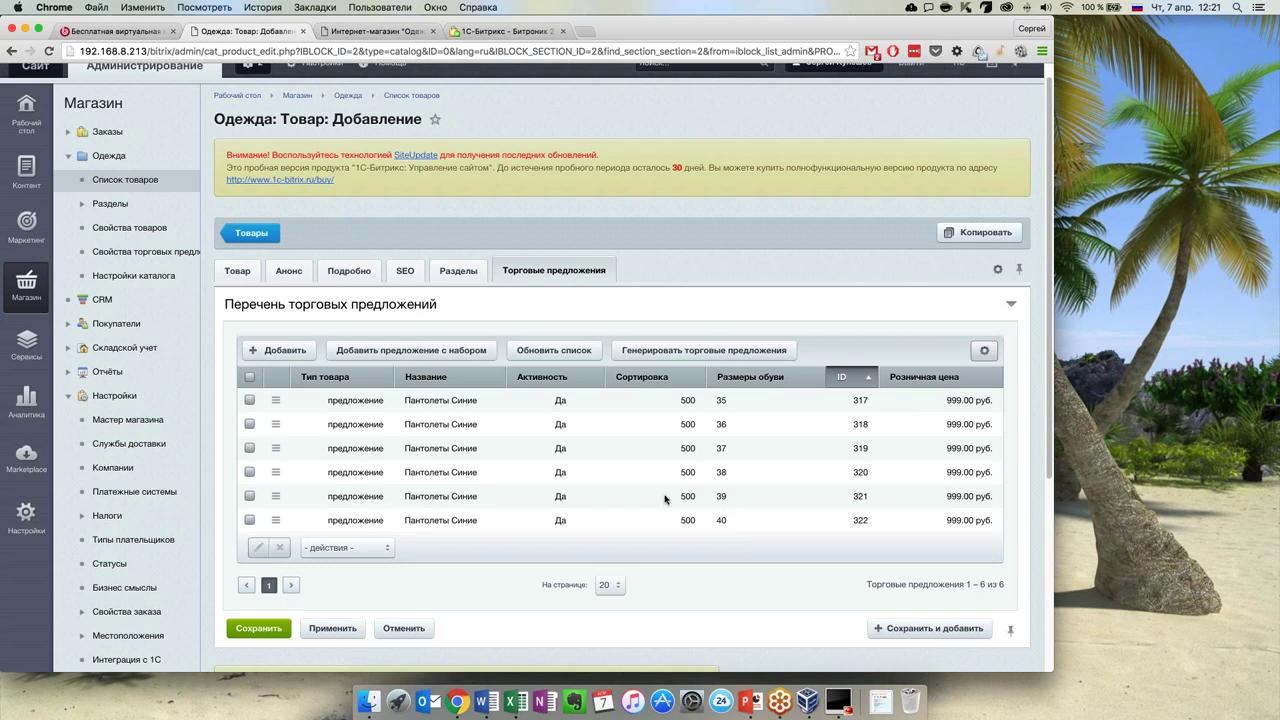
pyautogui.click(241, 273)
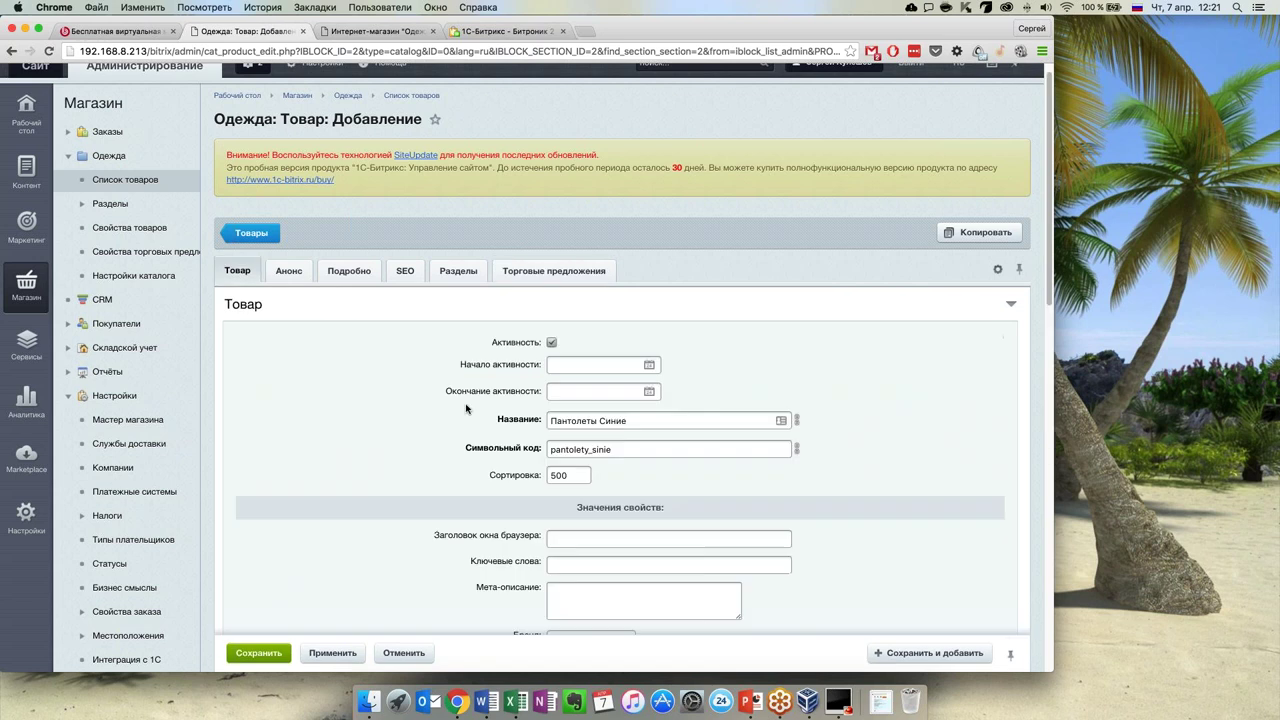
pyautogui.scroll(-10, 440, 434)
pyautogui.scroll(-5, 460, 430)
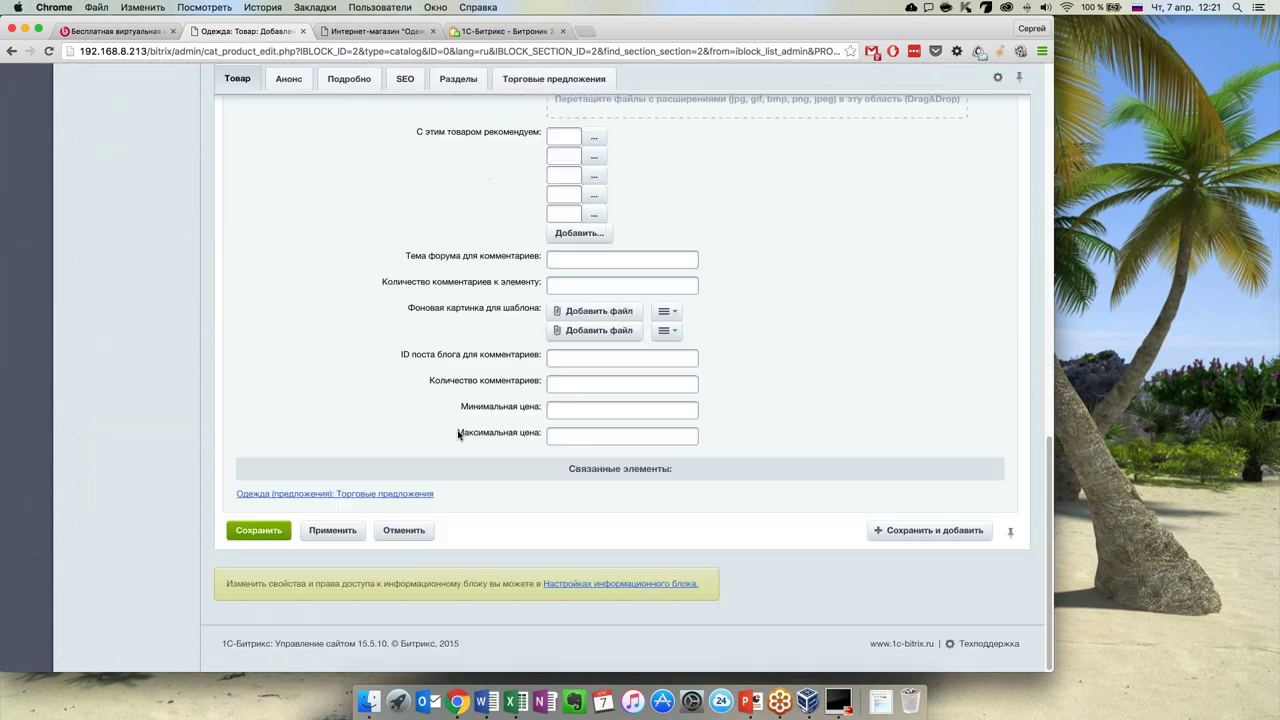
pyautogui.scroll(15, 460, 430)
pyautogui.click(257, 252)
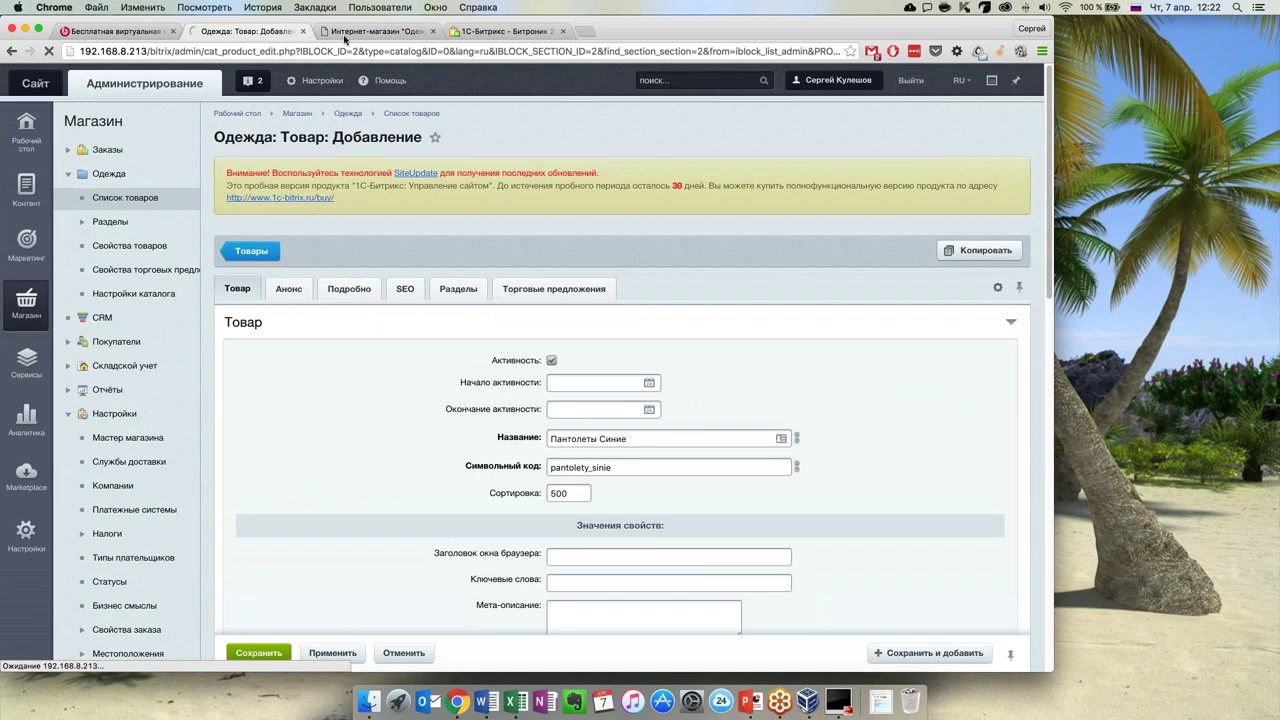
# Review the storefront's ОБУВЬ > Пантолеты category page, then return to the admin tab
pyautogui.click(344, 36)
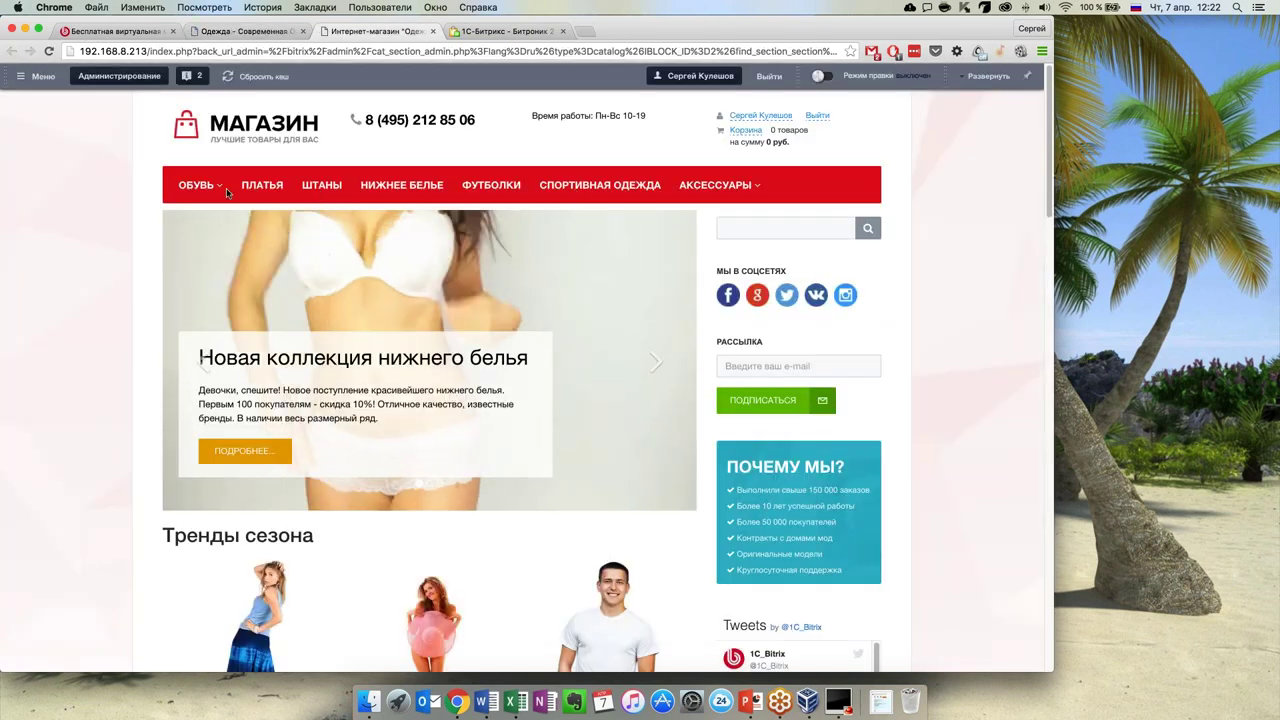
pyautogui.moveTo(205, 186)
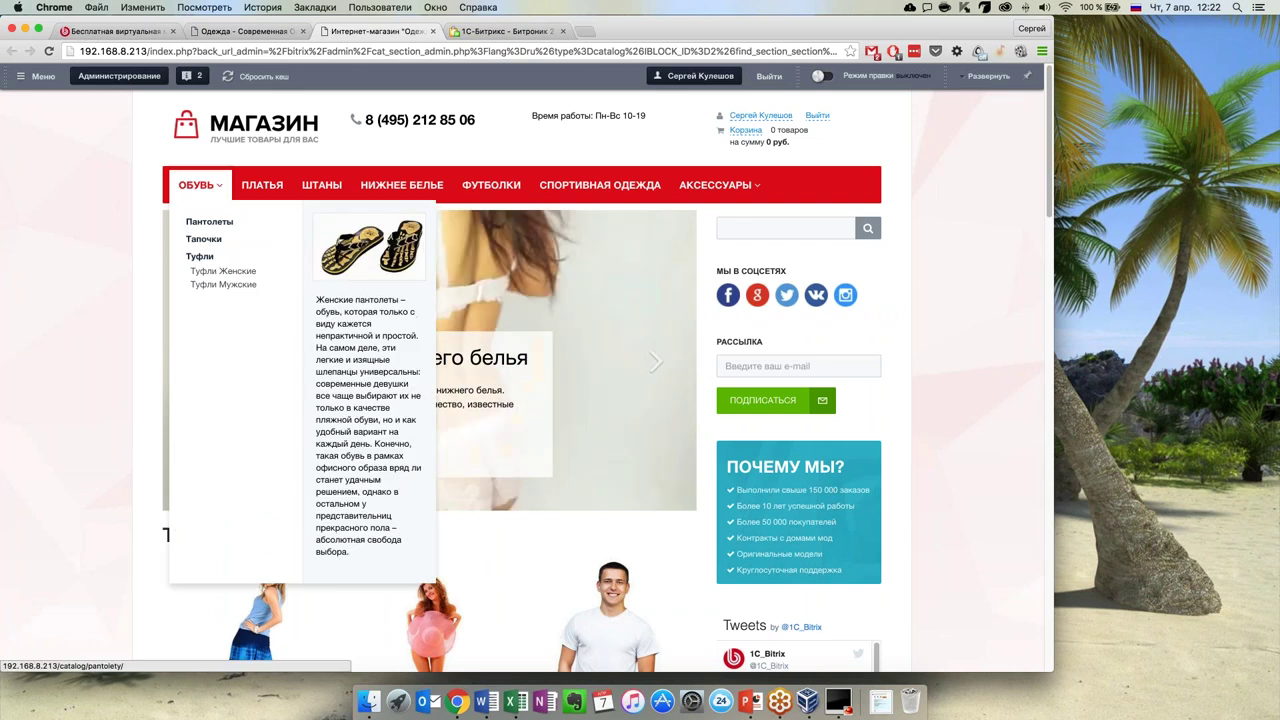
pyautogui.click(209, 221)
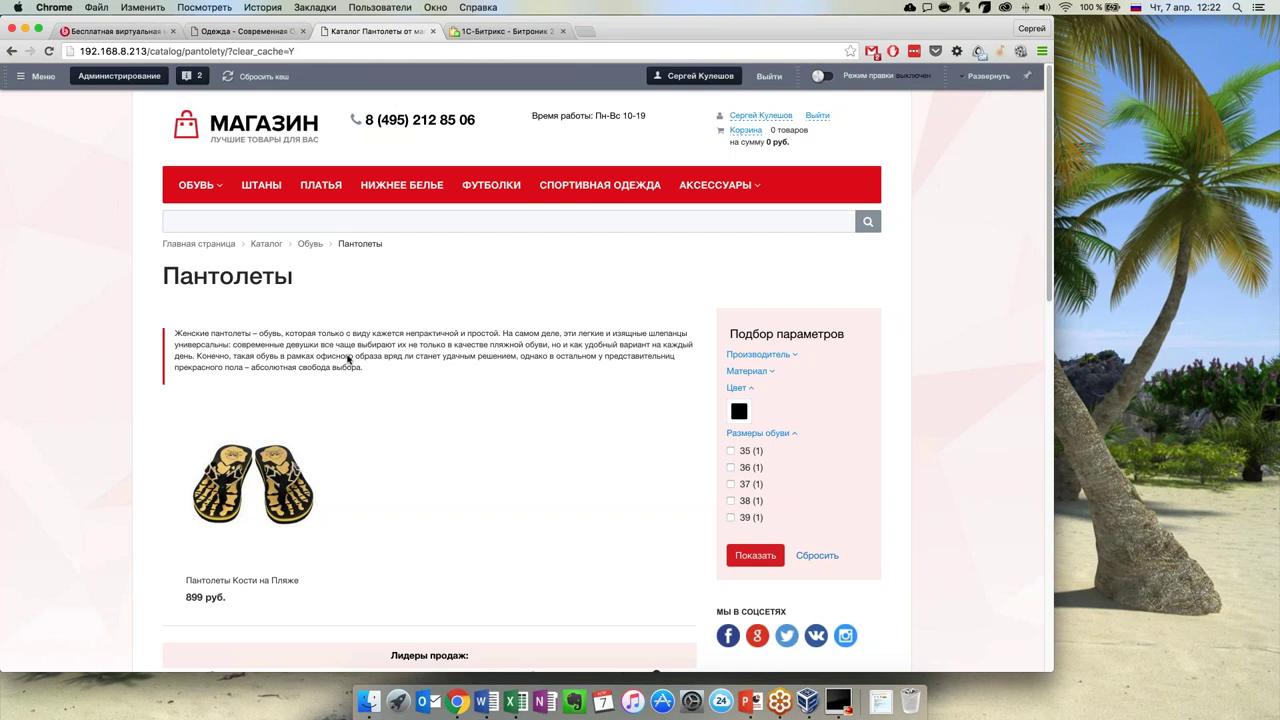
pyautogui.scroll(-2, 500, 383)
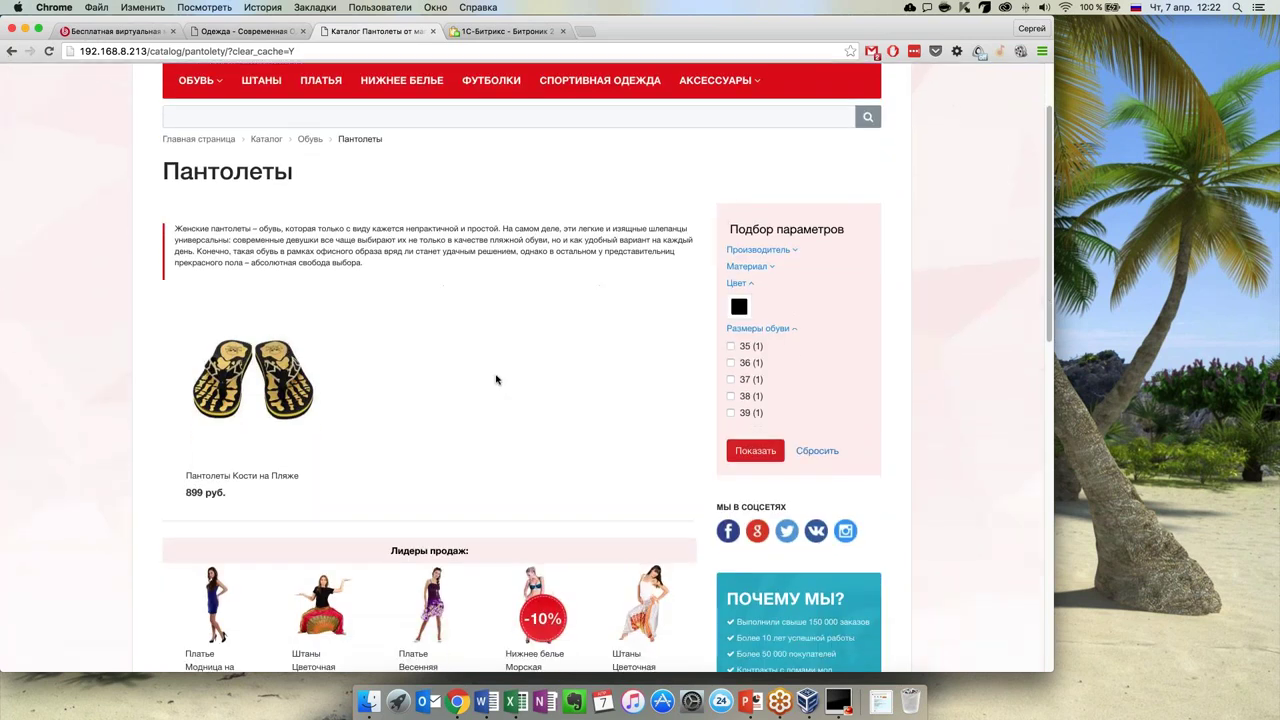
pyautogui.scroll(2, 496, 379)
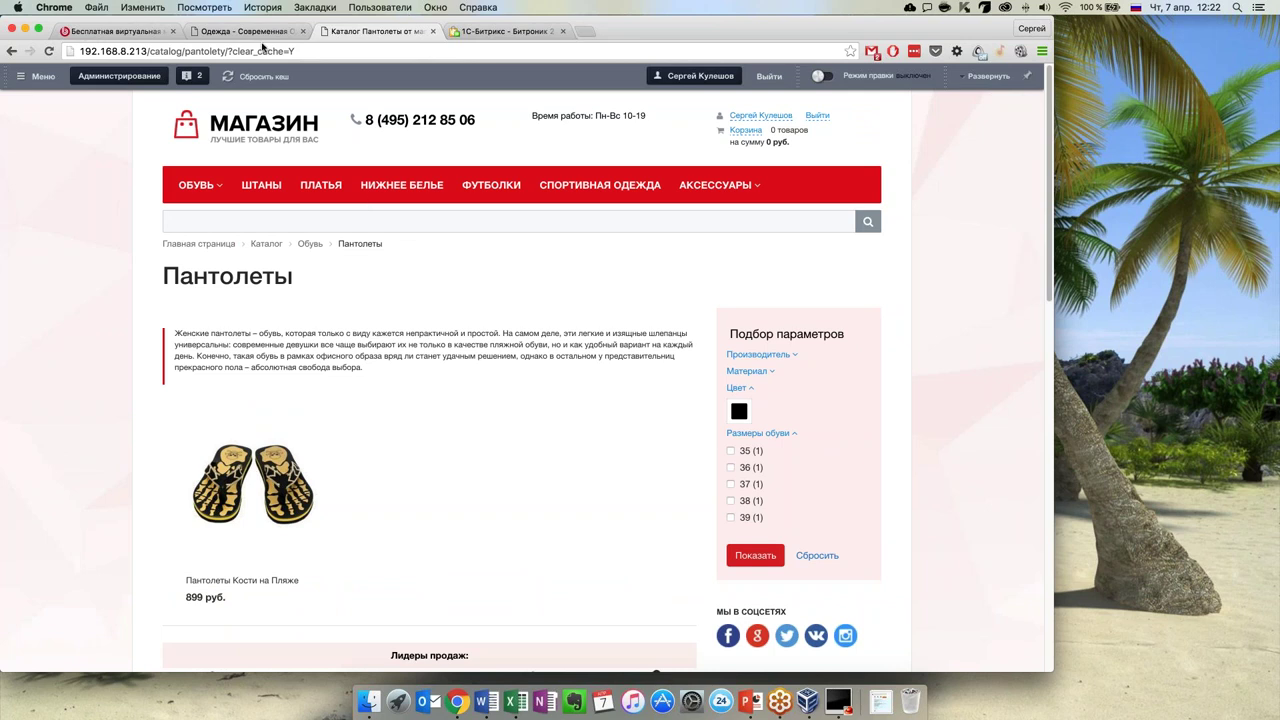
pyautogui.click(263, 36)
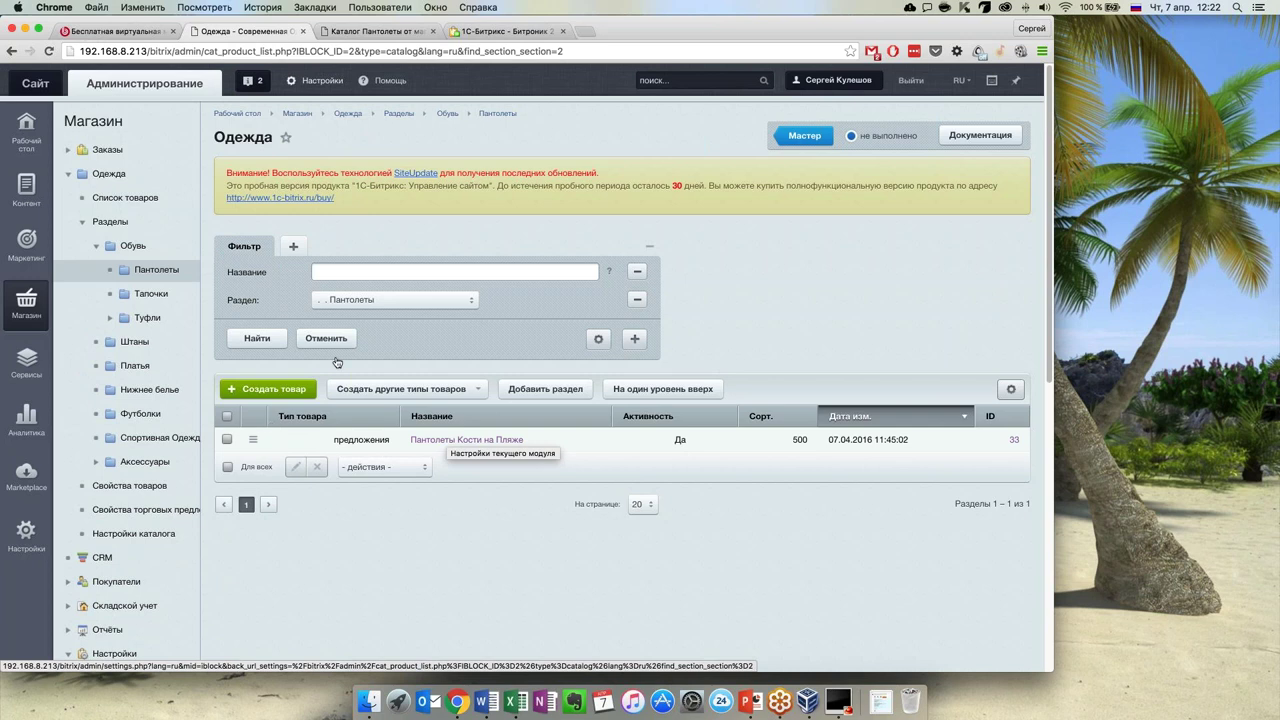
# Show the full Одежда product list and filter it by the name 'синие'
pyautogui.click(156, 274)
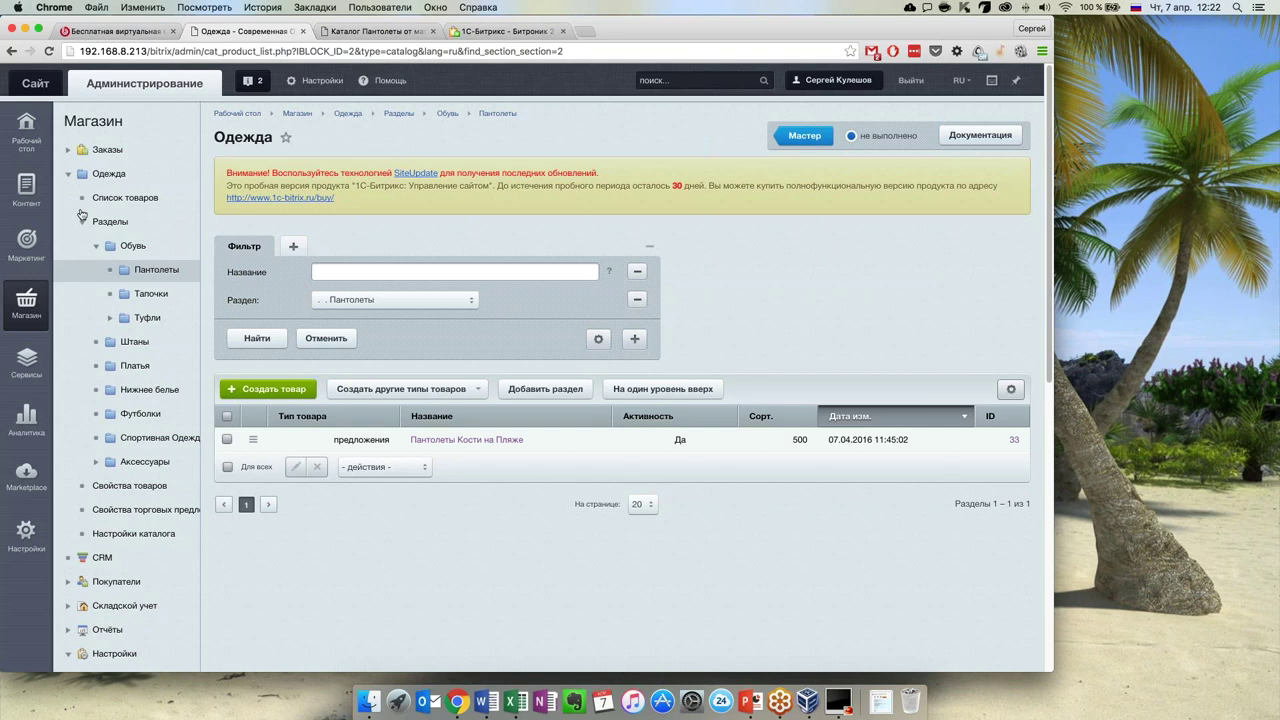
pyautogui.click(125, 197)
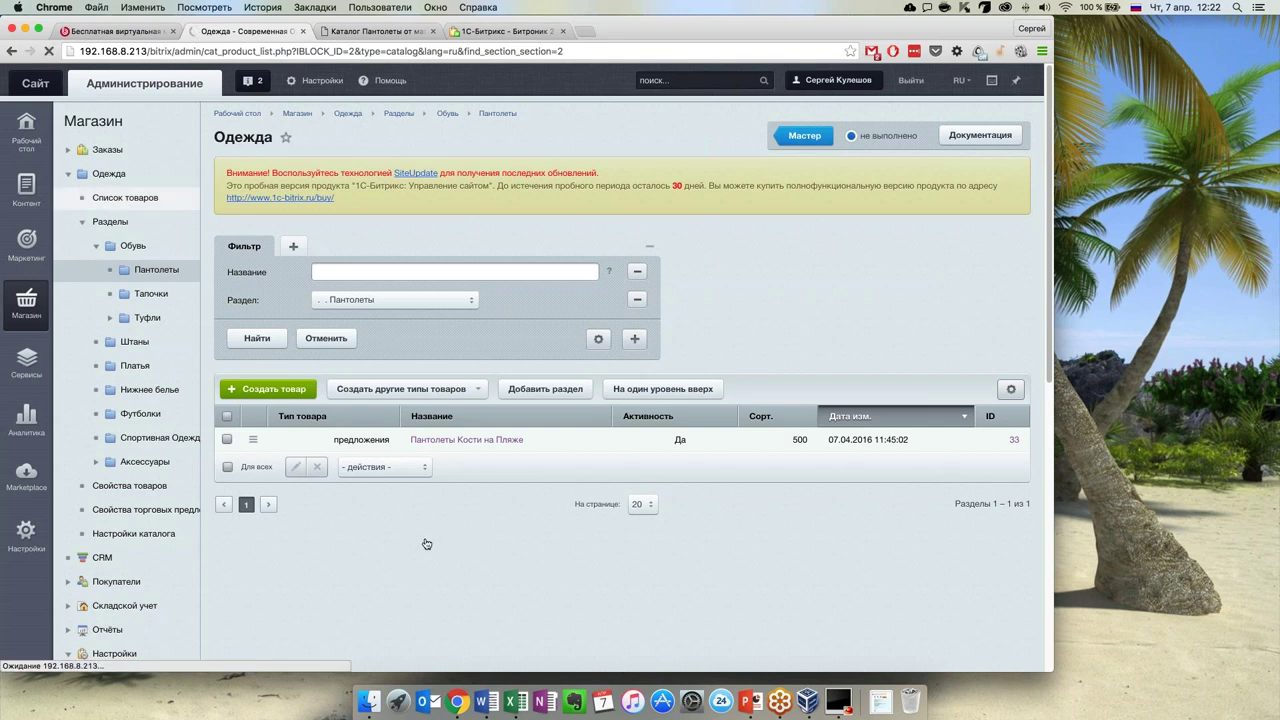
pyautogui.scroll(-8, 580, 391)
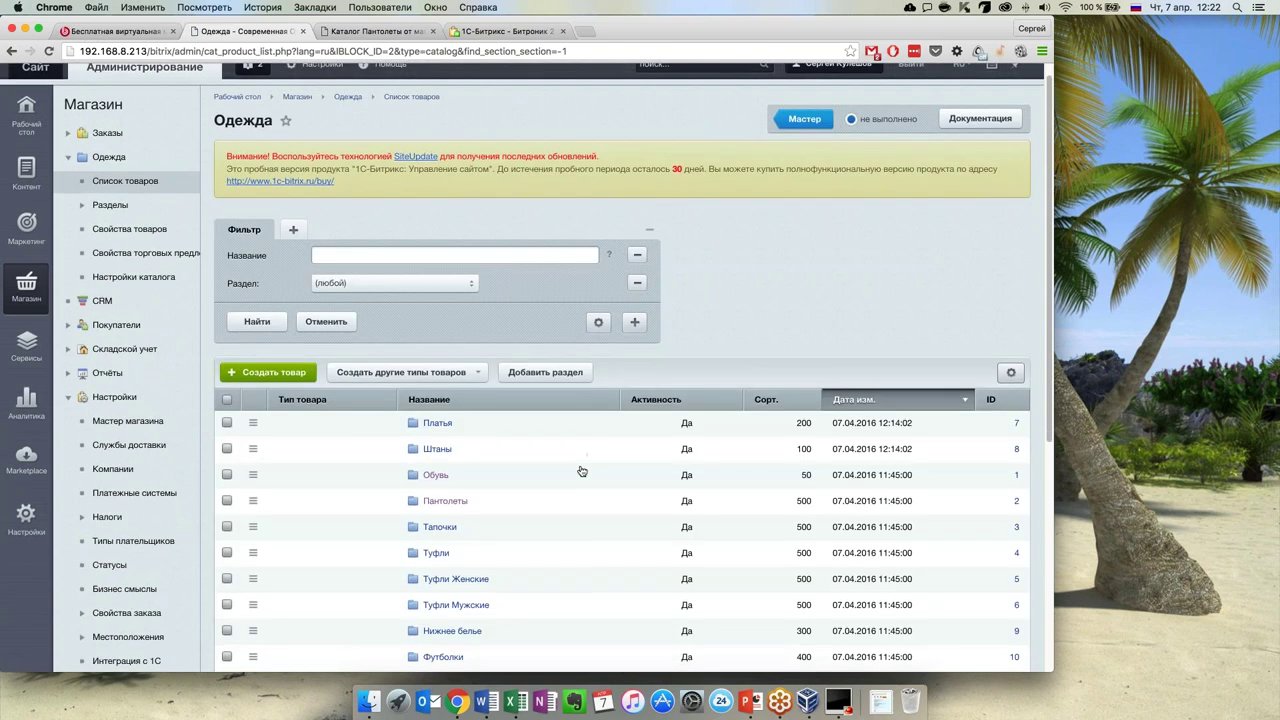
pyautogui.scroll(5, 582, 470)
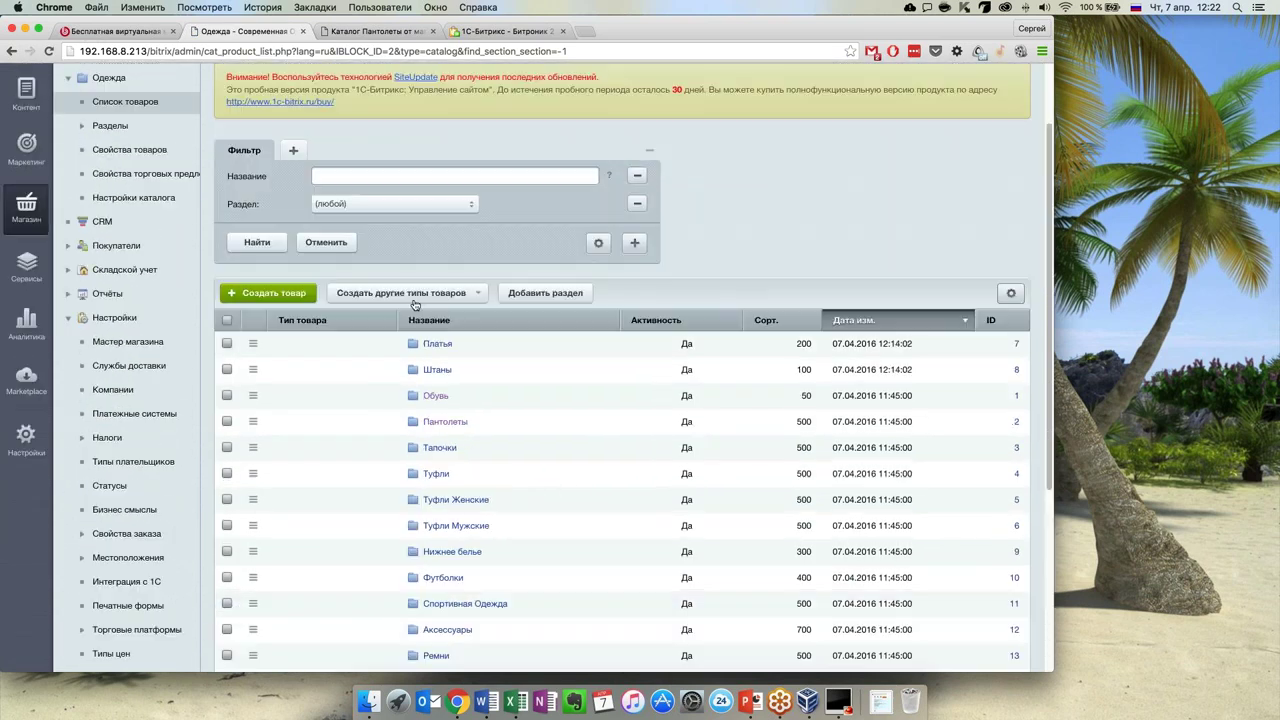
pyautogui.write('синие')
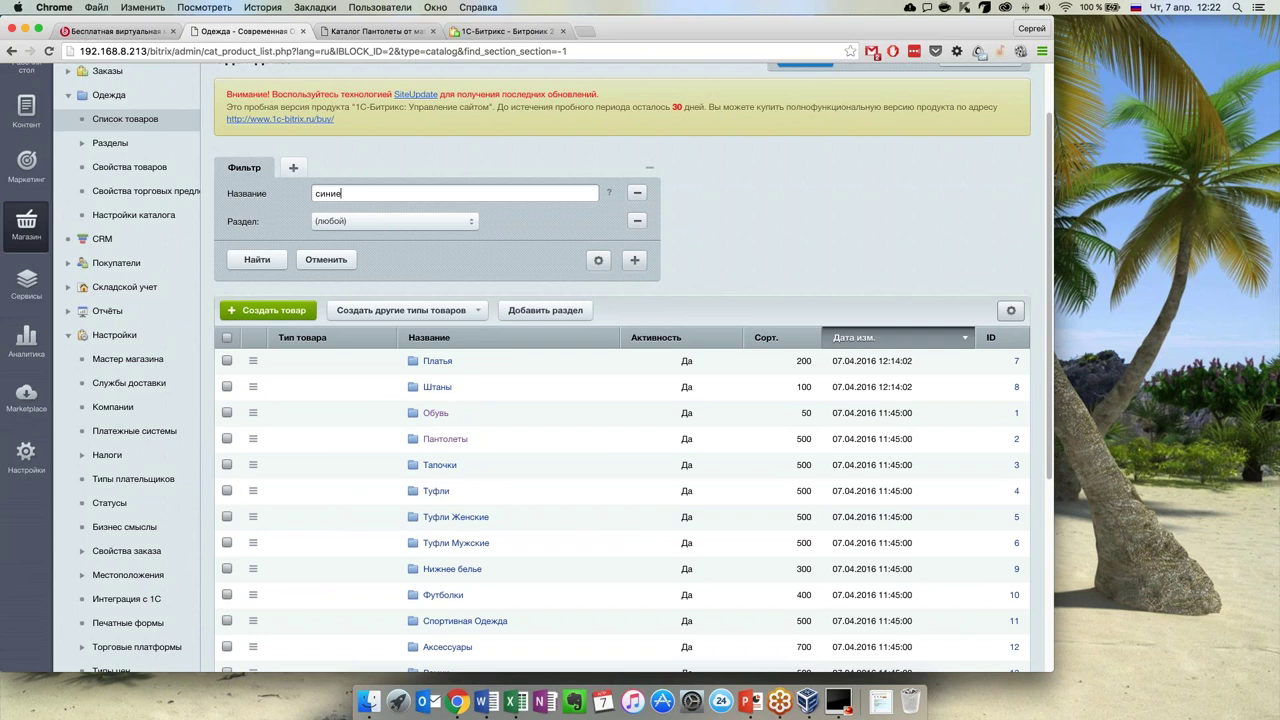
pyautogui.press('Return')
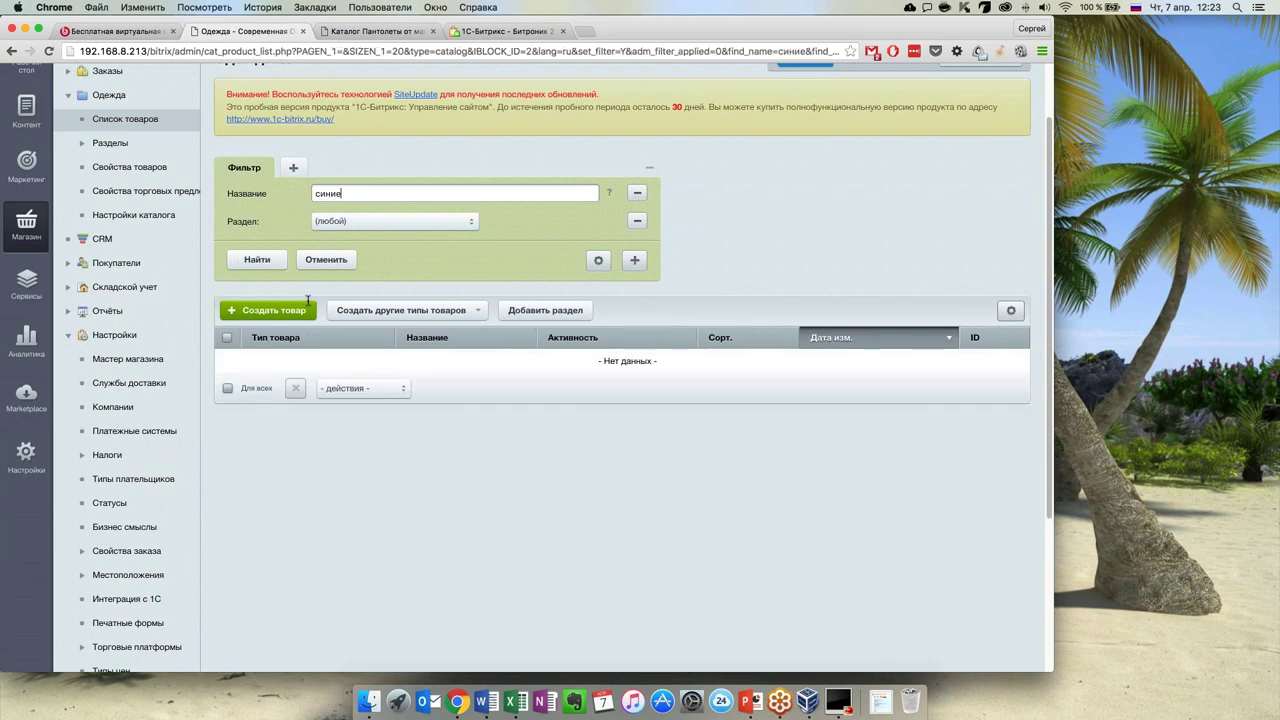
# Refilter by name 'пантолеты', open the Пантолеты section, then view the storefront catalog
pyautogui.scroll(1, 424, 216)
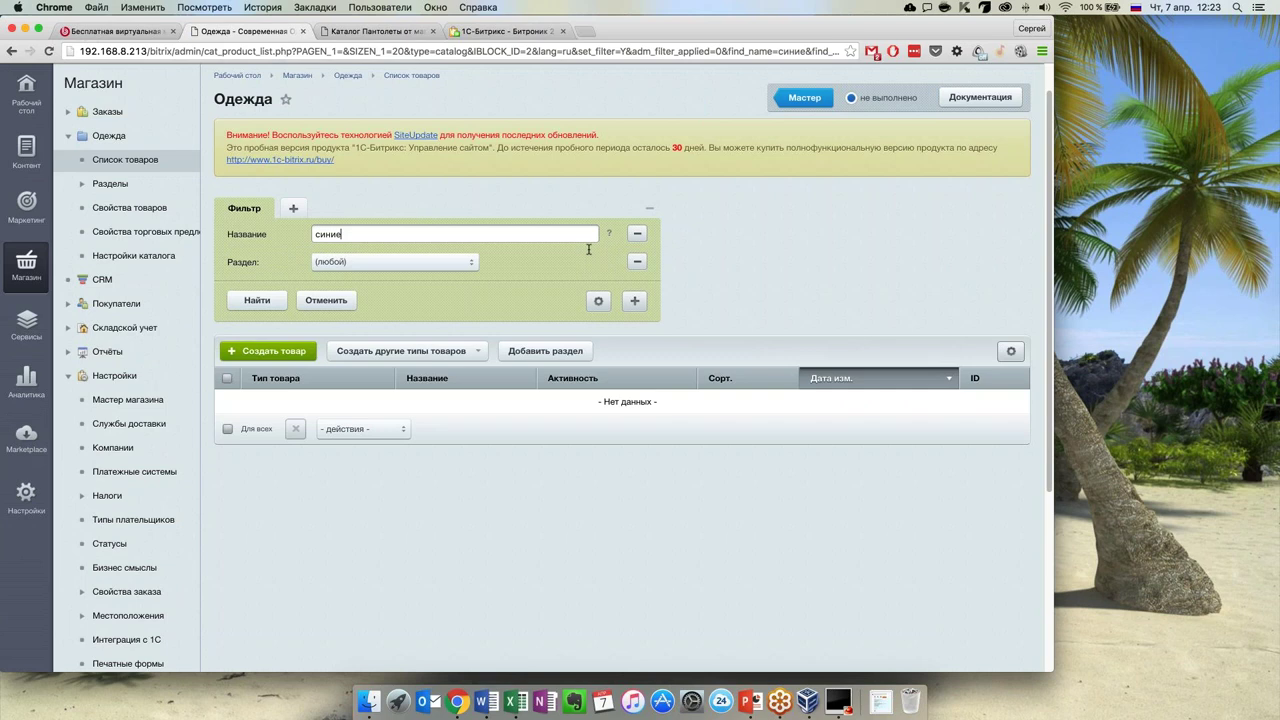
pyautogui.scroll(1, 748, 254)
pyautogui.press('super+a')
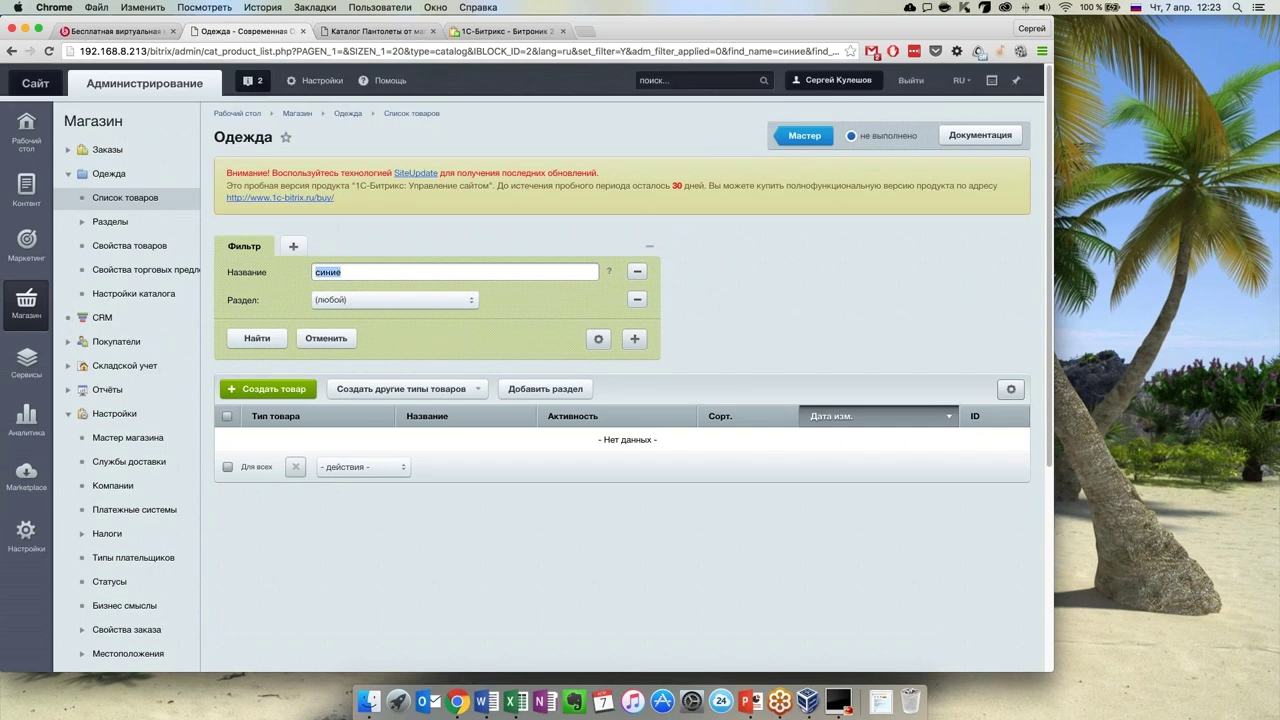
pyautogui.write('пантолеты')
pyautogui.press('Return')
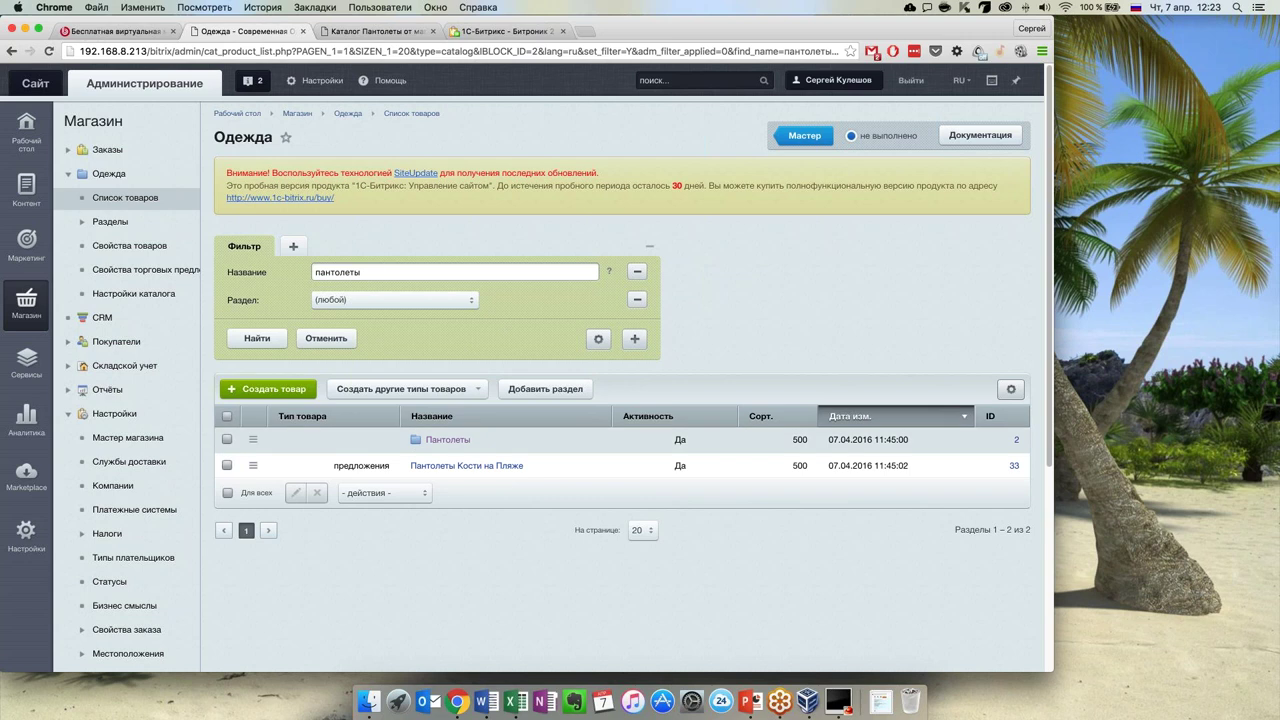
pyautogui.click(429, 446)
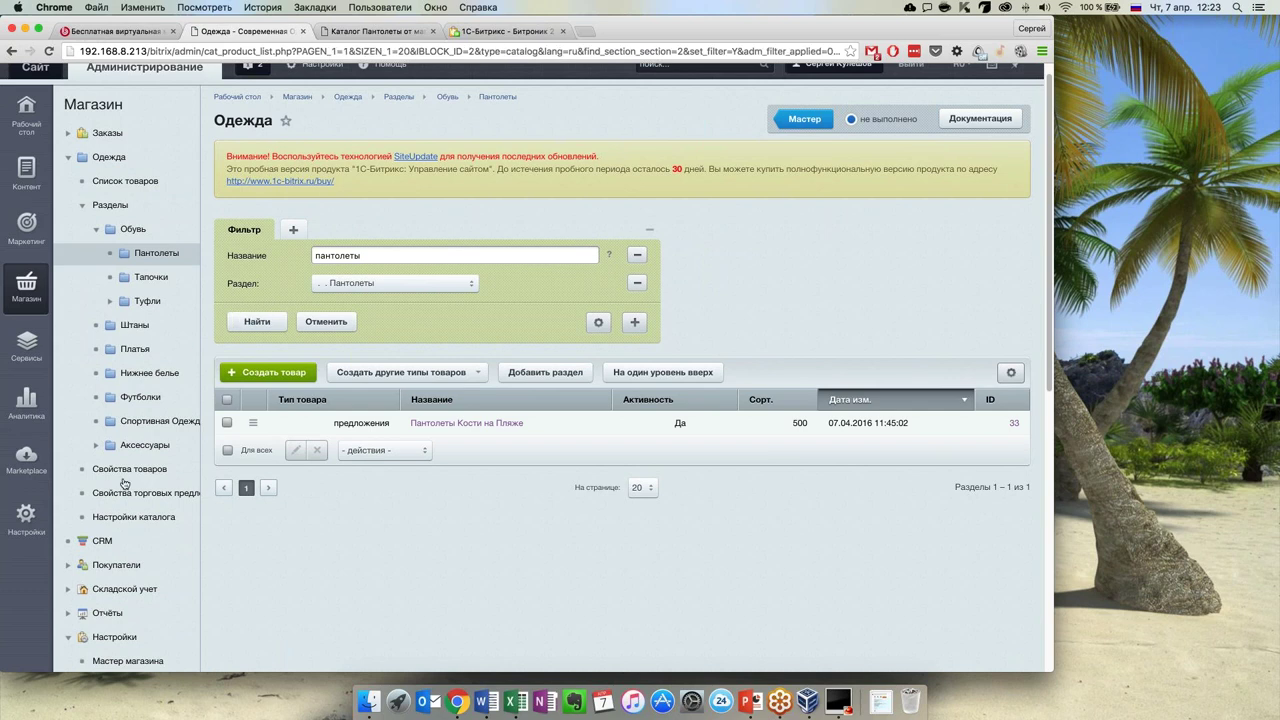
pyautogui.click(125, 181)
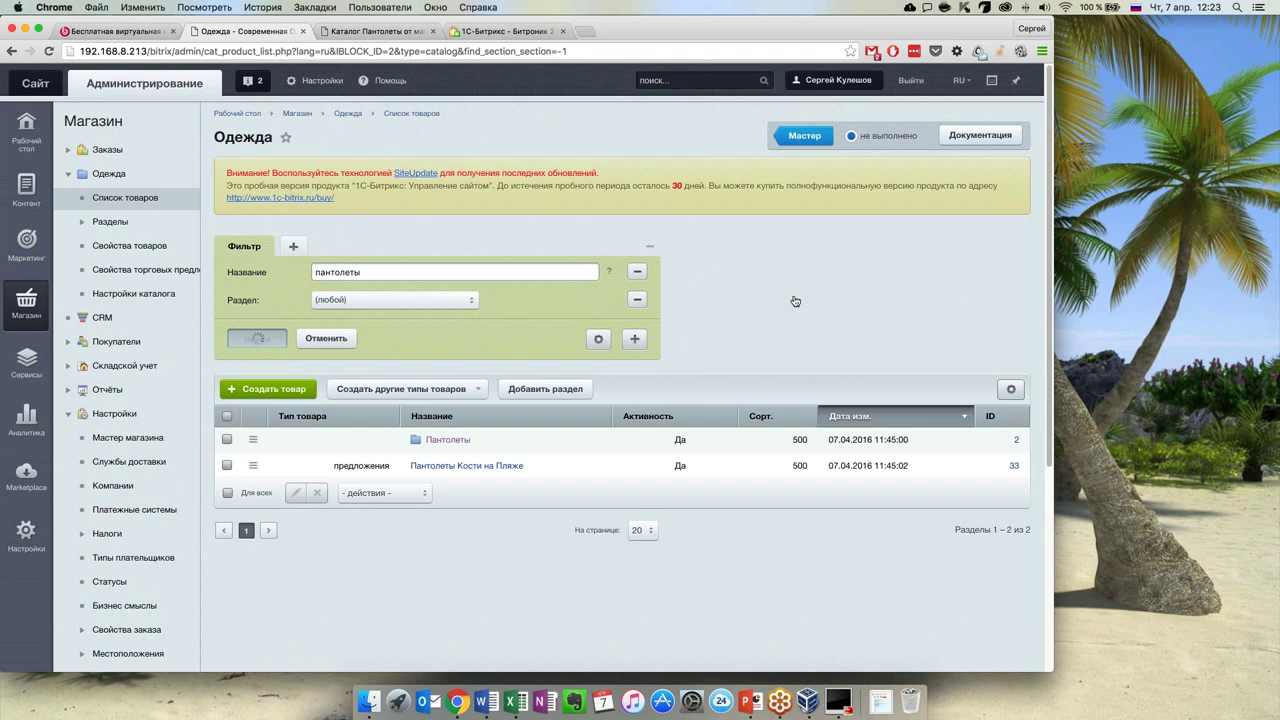
pyautogui.click(350, 33)
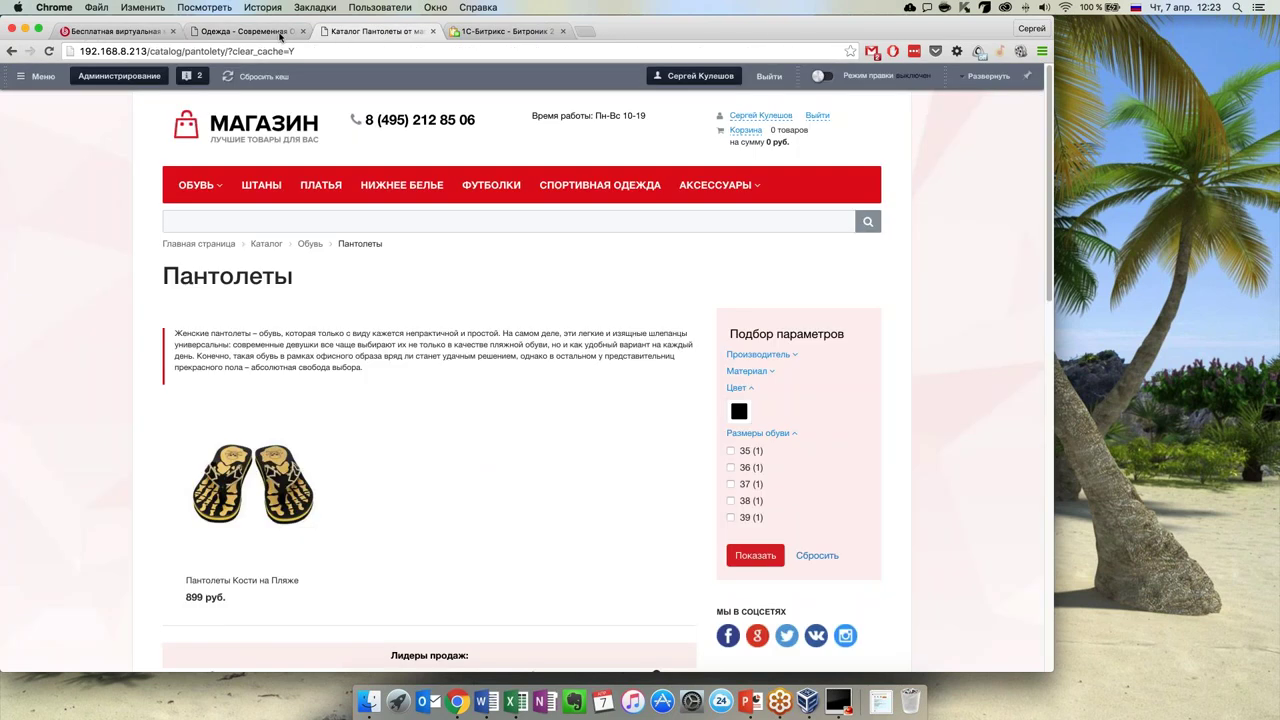
# Return to the 'Одежда - Современная' admin product list filtered by пантолеты
pyautogui.click(281, 34)
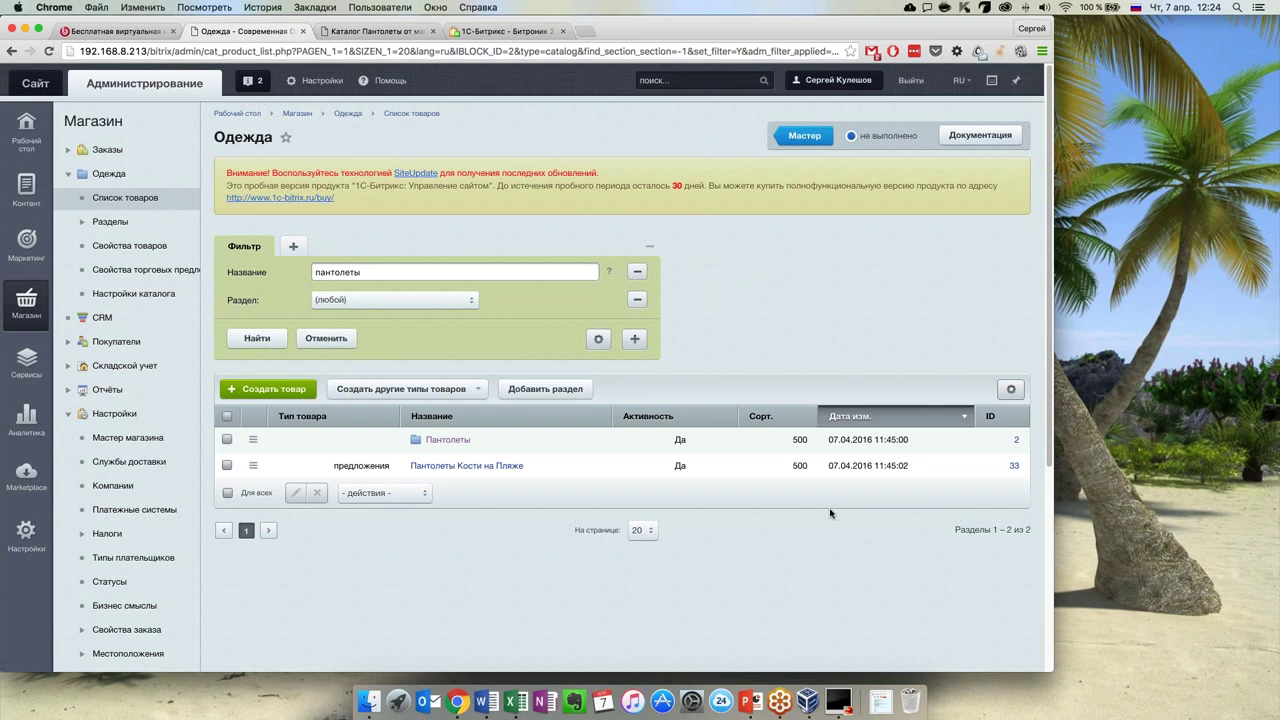
# Open Мастер магазина and its 'Количественный учет товаров в интернет-магазине' task
pyautogui.click(66, 367)
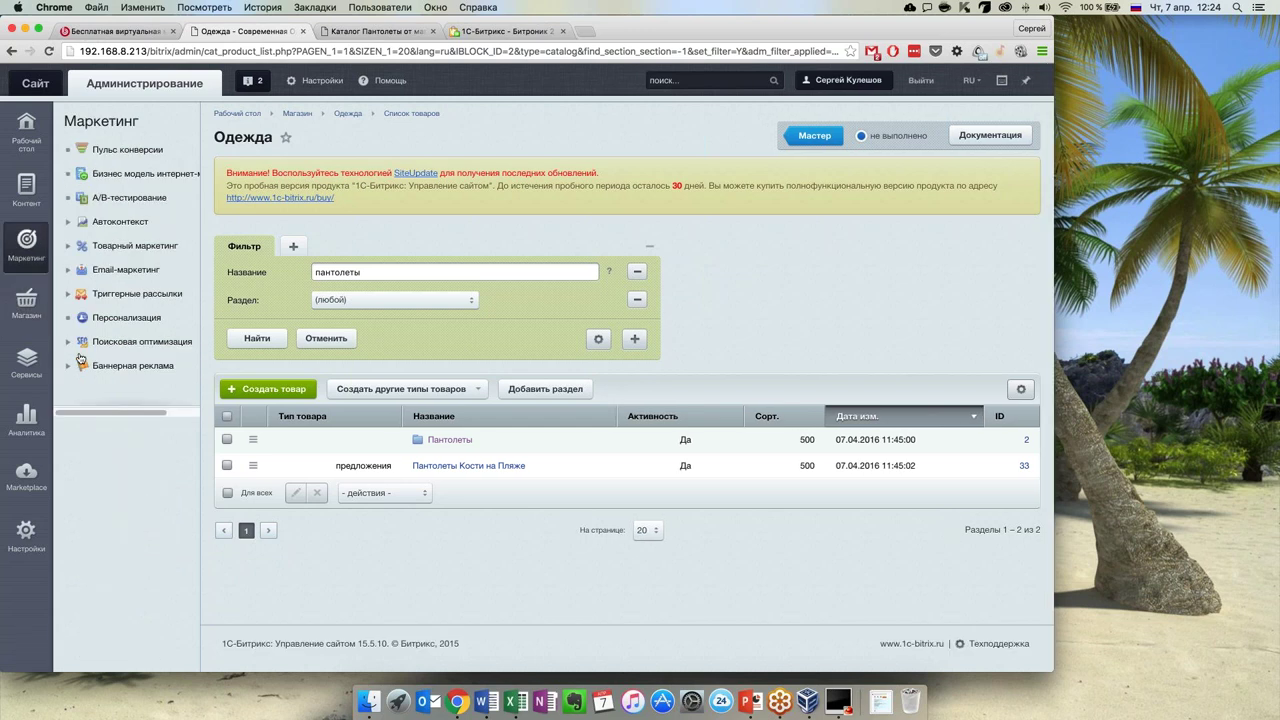
pyautogui.scroll(-5, 130, 538)
pyautogui.scroll(1, 120, 206)
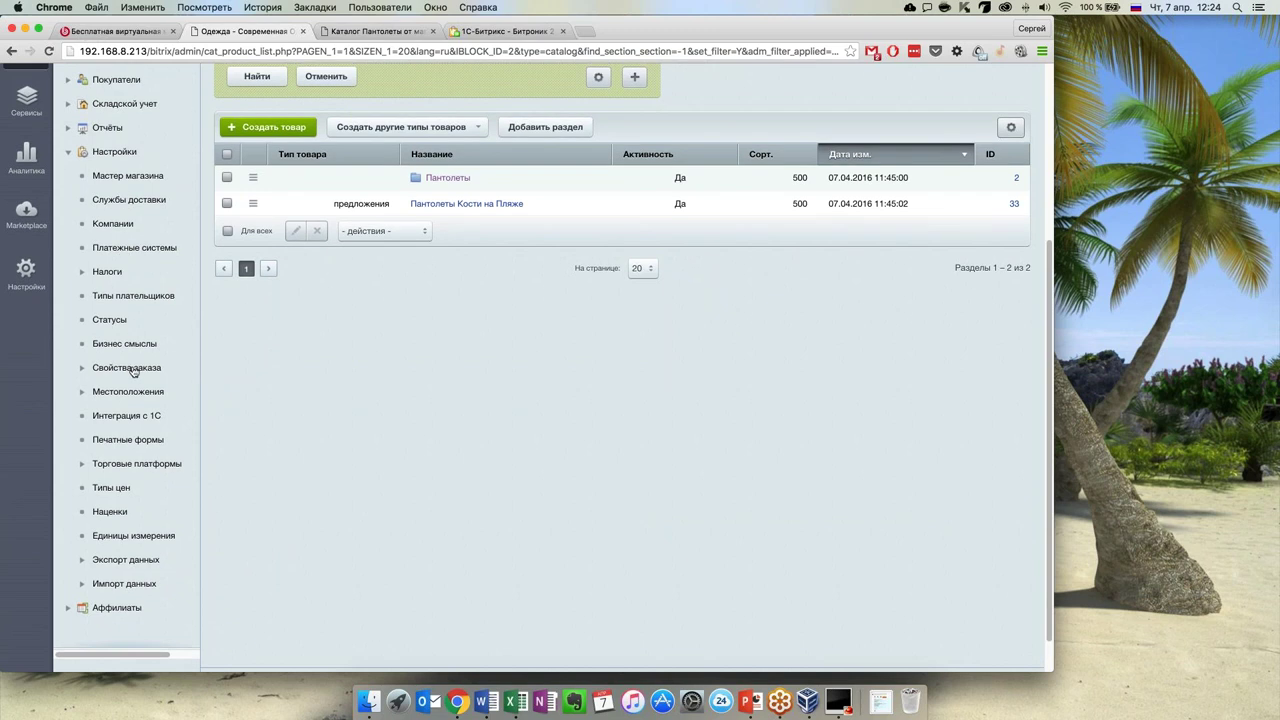
pyautogui.scroll(1, 125, 145)
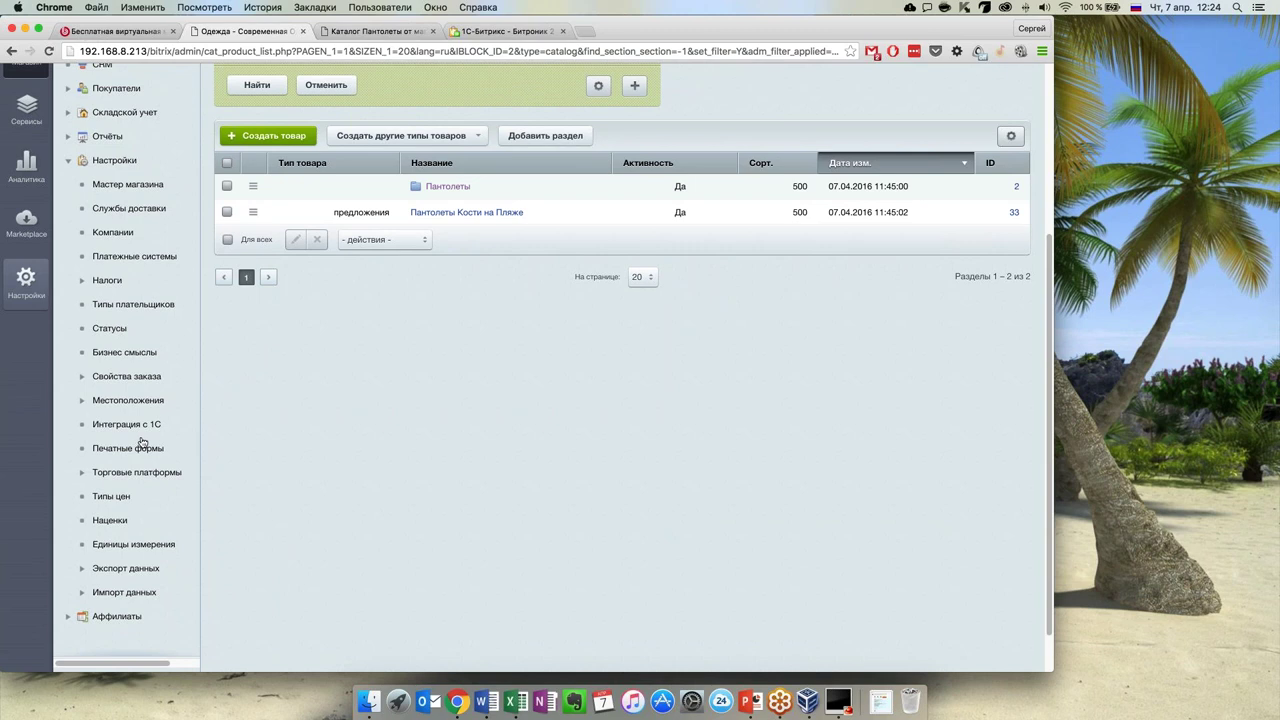
pyautogui.scroll(1, 130, 565)
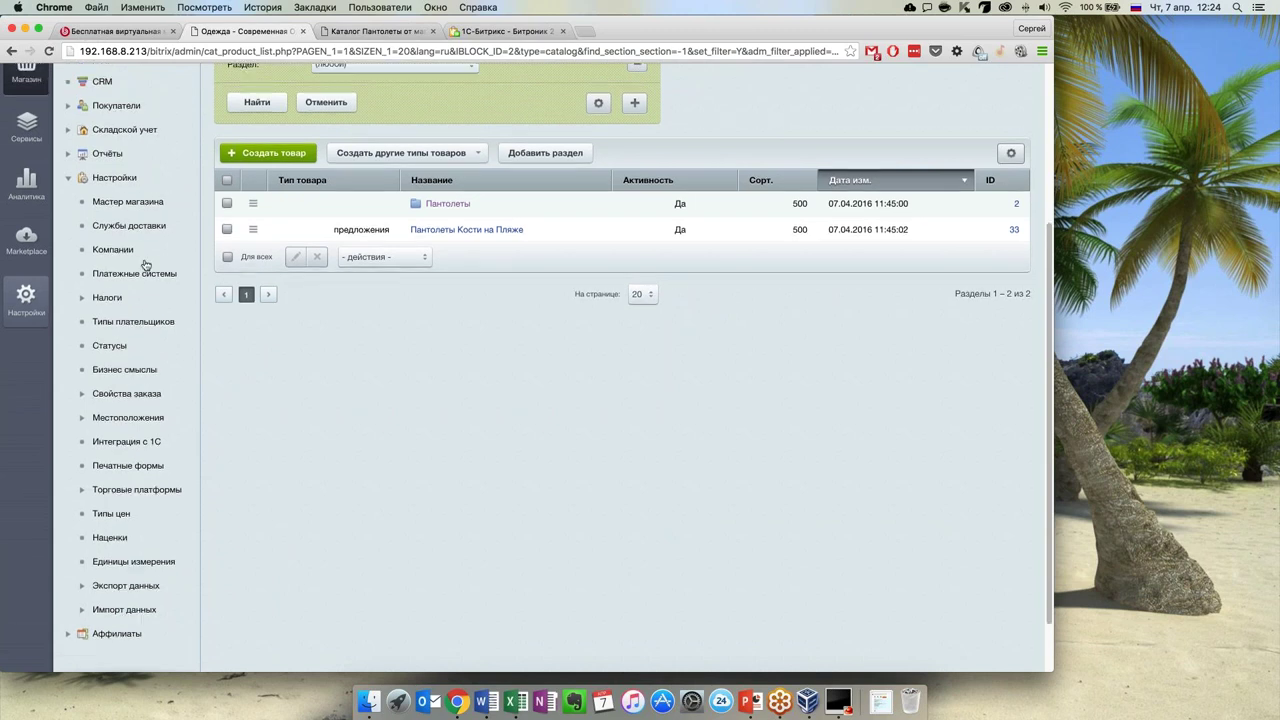
pyautogui.click(140, 197)
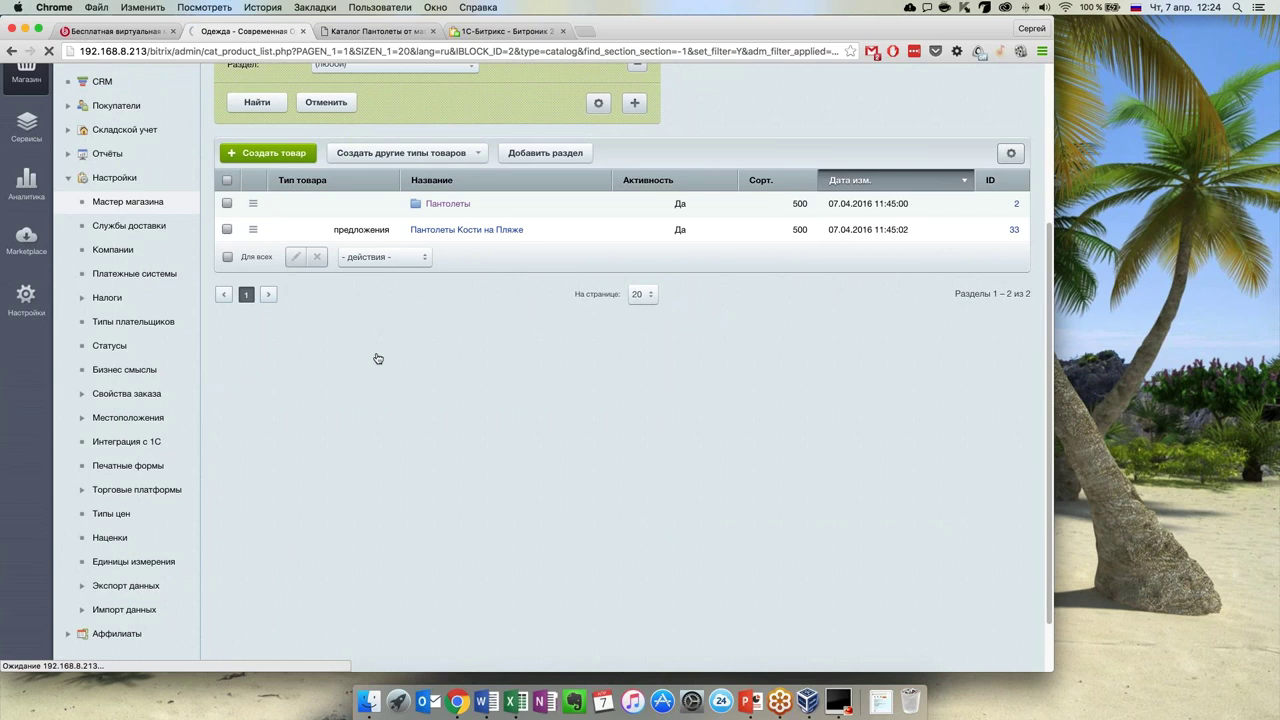
pyautogui.scroll(-4, 423, 478)
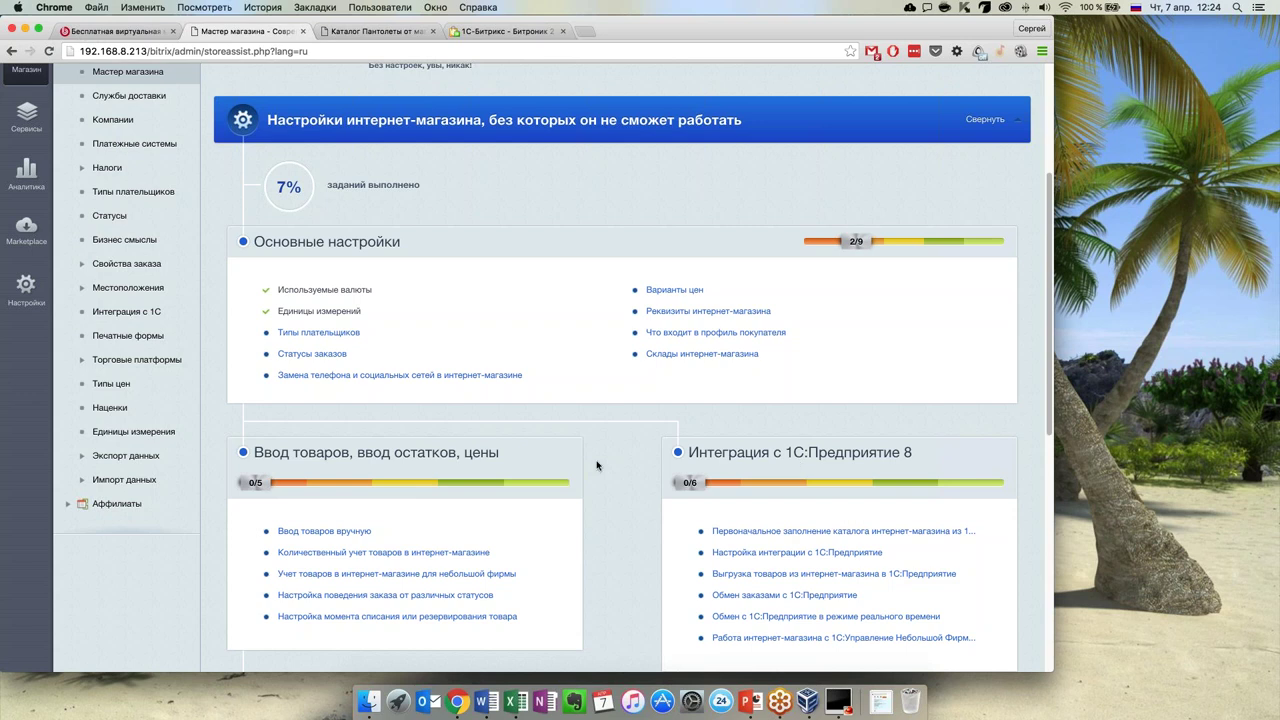
pyautogui.scroll(-4, 592, 463)
pyautogui.scroll(2, 590, 462)
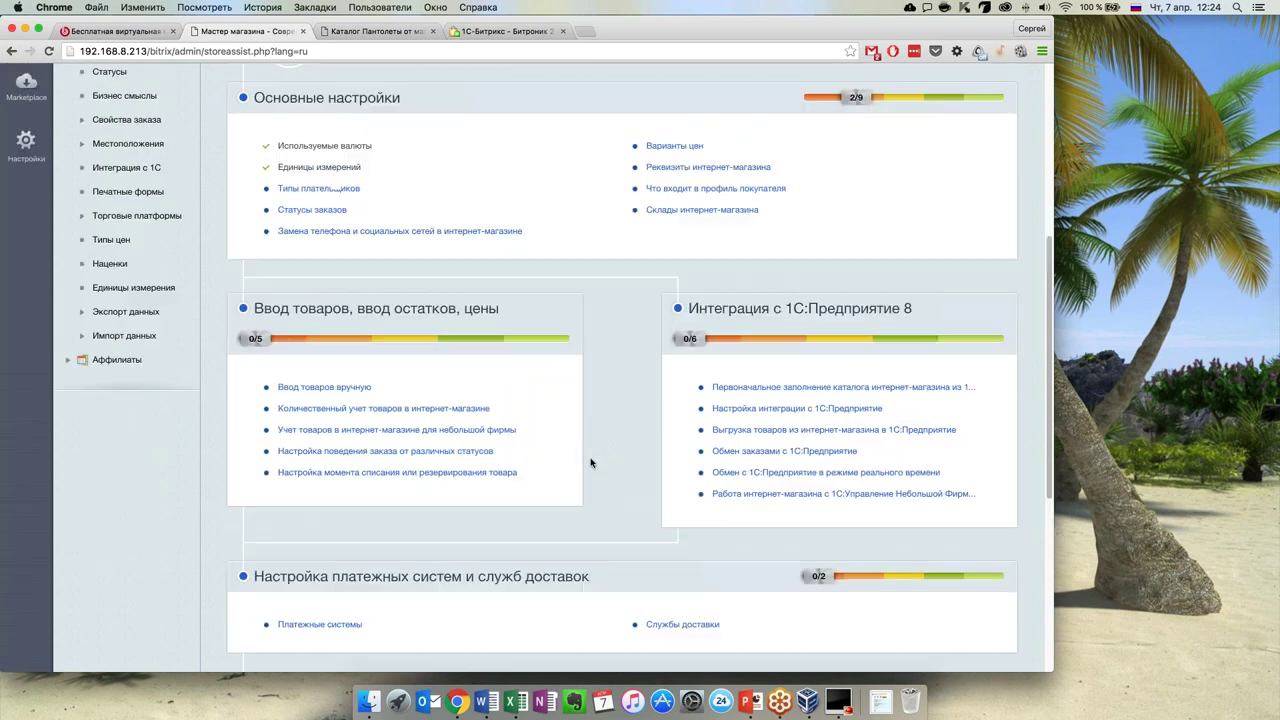
pyautogui.click(422, 410)
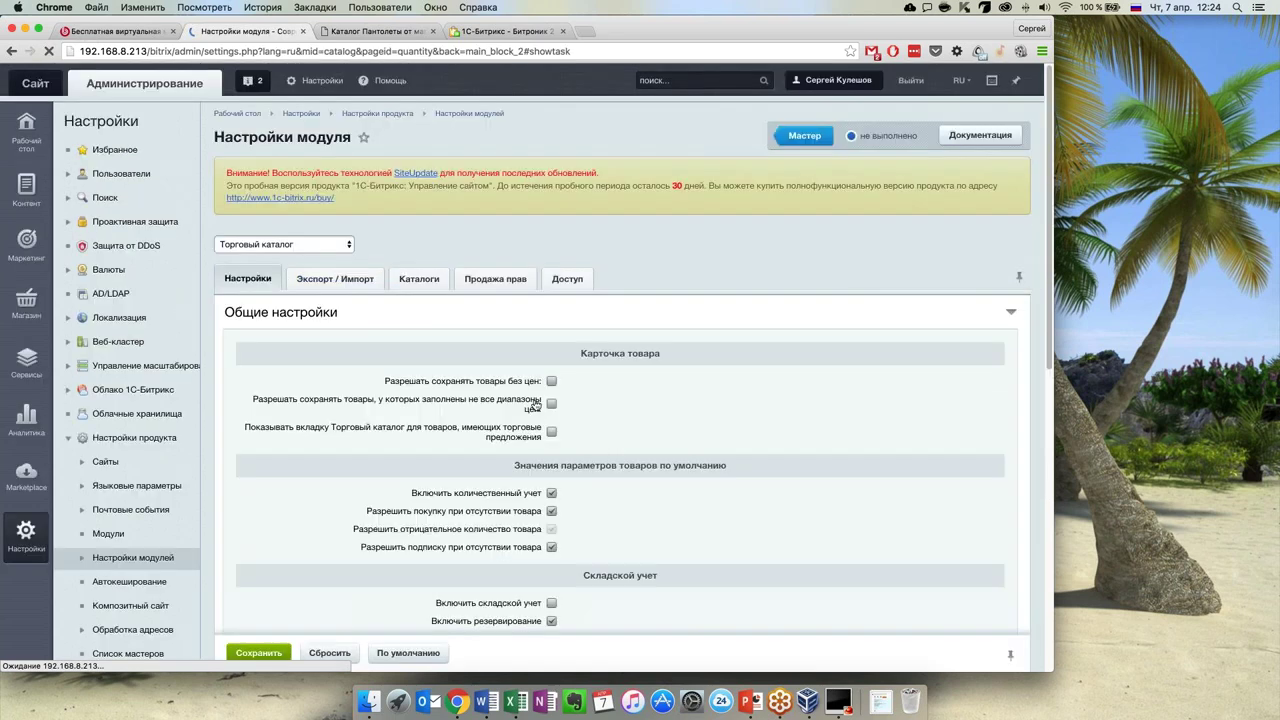
# Show the Каталоги list under Контент, then switch the sidebar back to Магазин
pyautogui.scroll(-3, 672, 409)
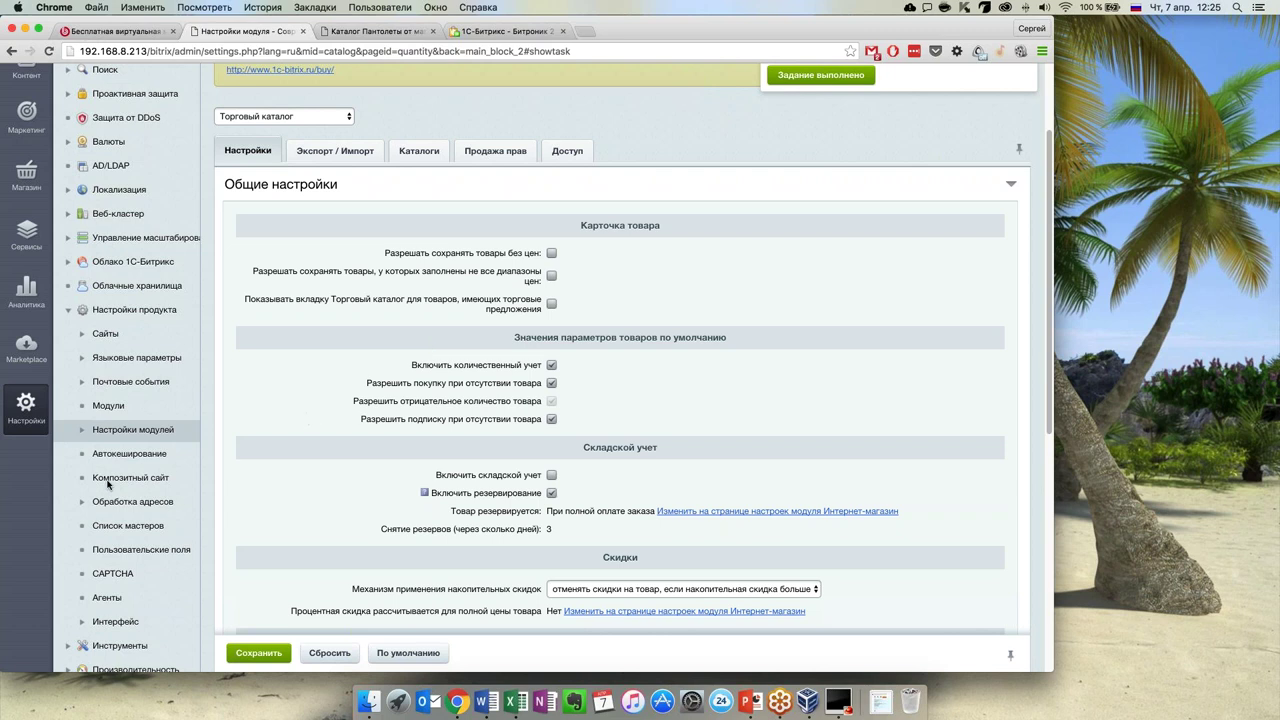
pyautogui.scroll(3, 109, 486)
pyautogui.click(27, 190)
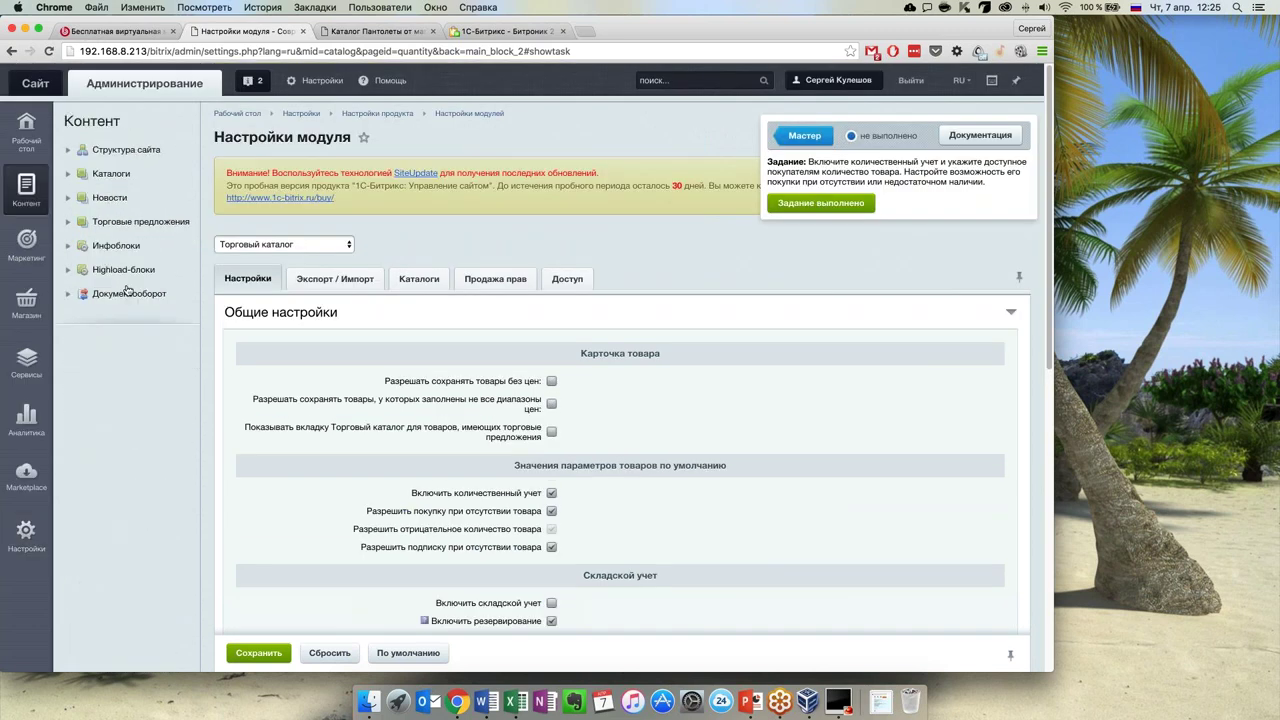
pyautogui.click(69, 175)
pyautogui.click(17, 298)
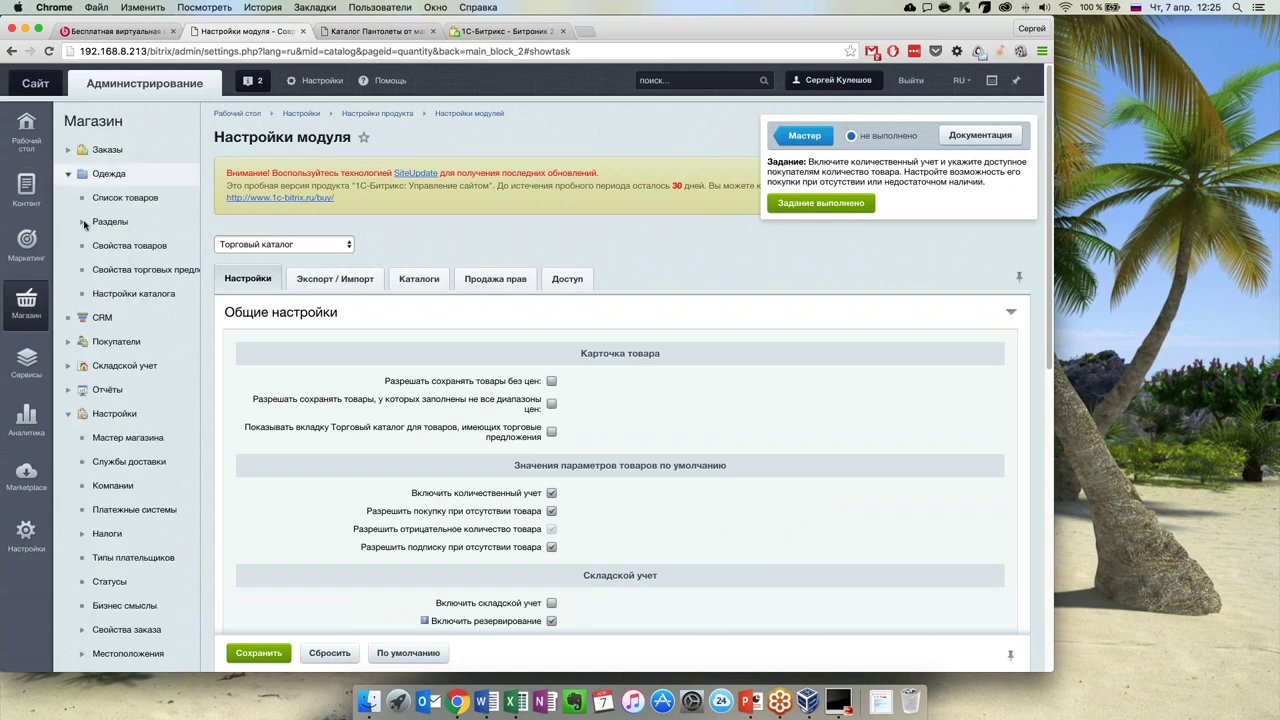
# Open the Одежда product list and the SEO tab of Пантолеты Кости на Пляже
pyautogui.click(83, 222)
pyautogui.click(128, 205)
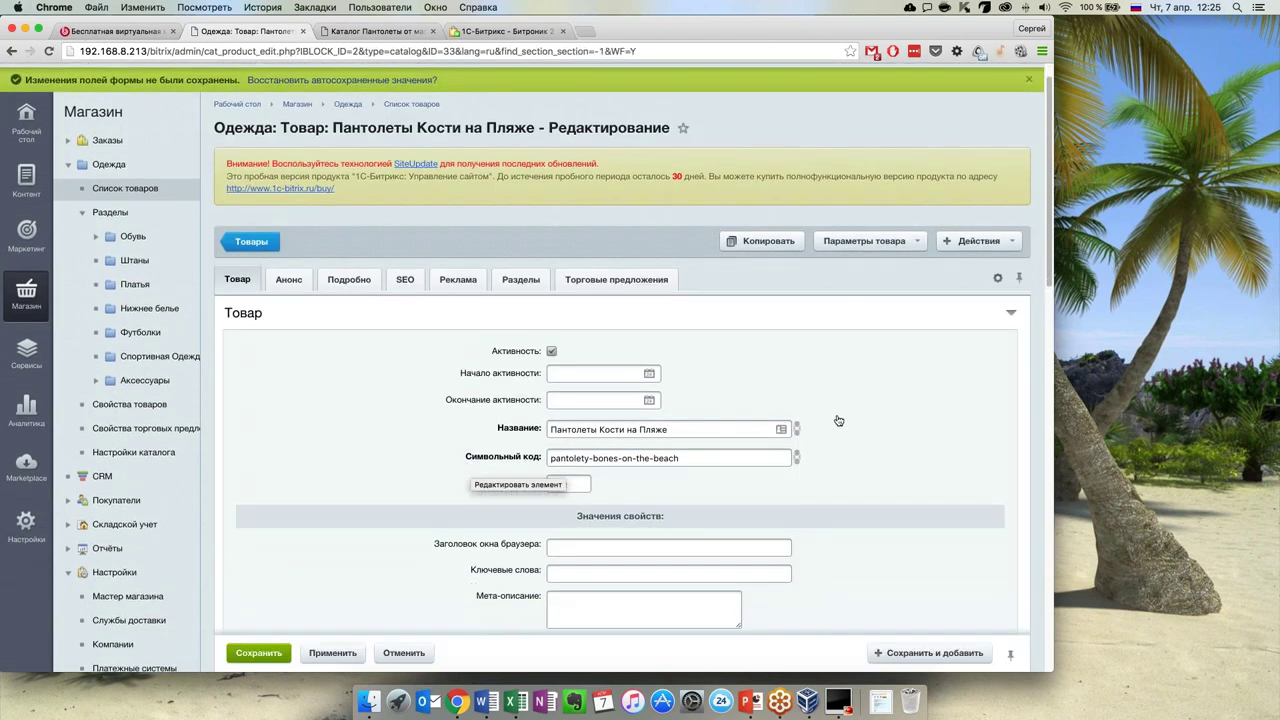
pyautogui.scroll(-1, 425, 260)
pyautogui.click(410, 245)
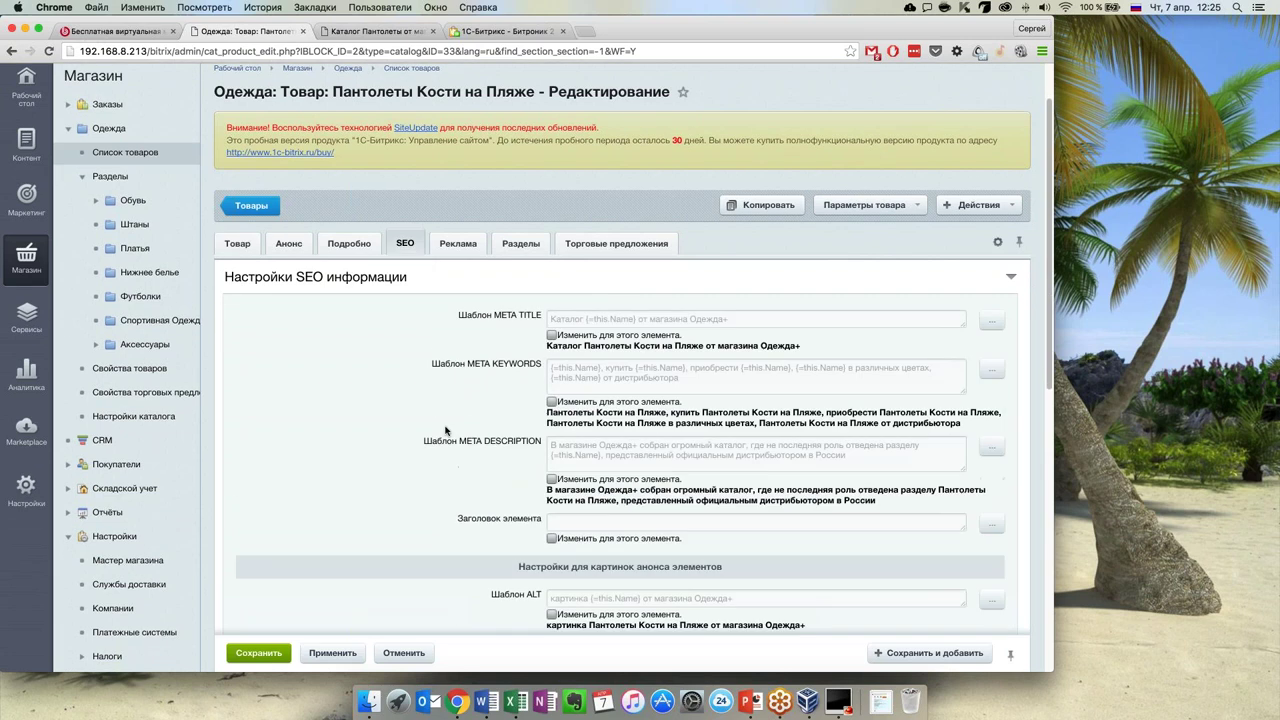
# Review the product's SEO templates, then go to the Одежда sections list
pyautogui.scroll(-4, 400, 330)
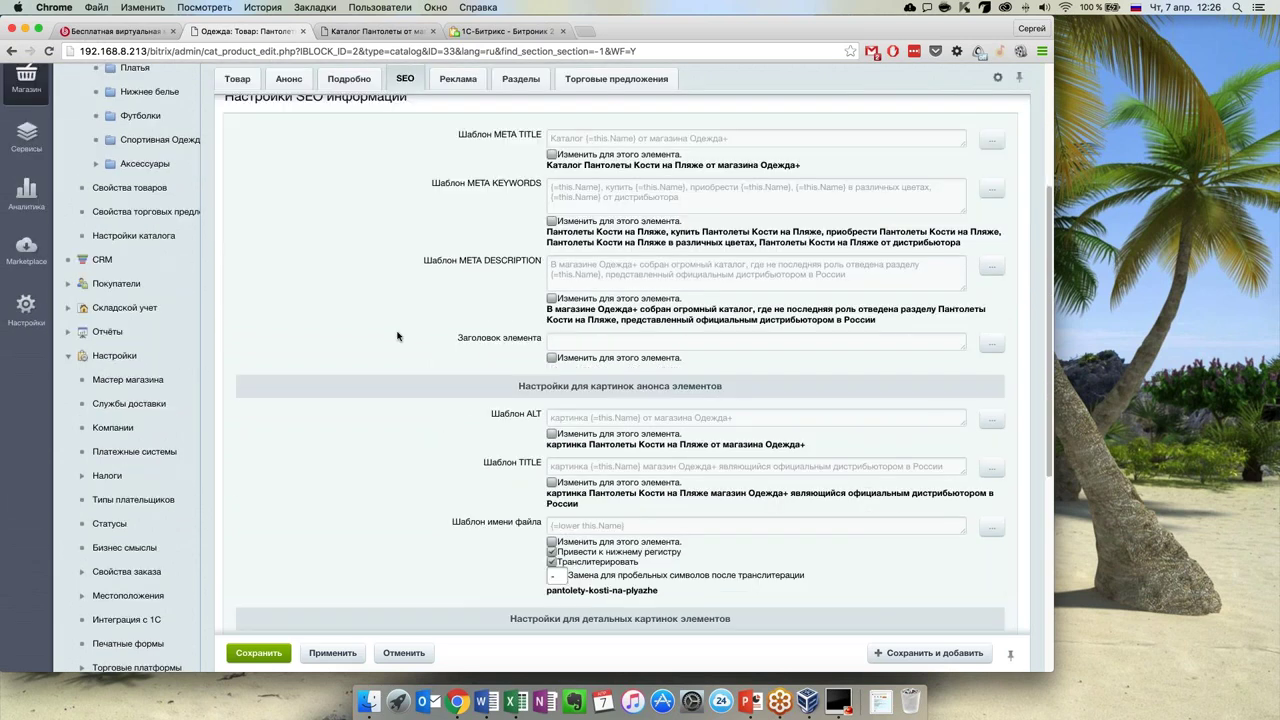
pyautogui.scroll(-4, 380, 398)
pyautogui.scroll(6, 375, 393)
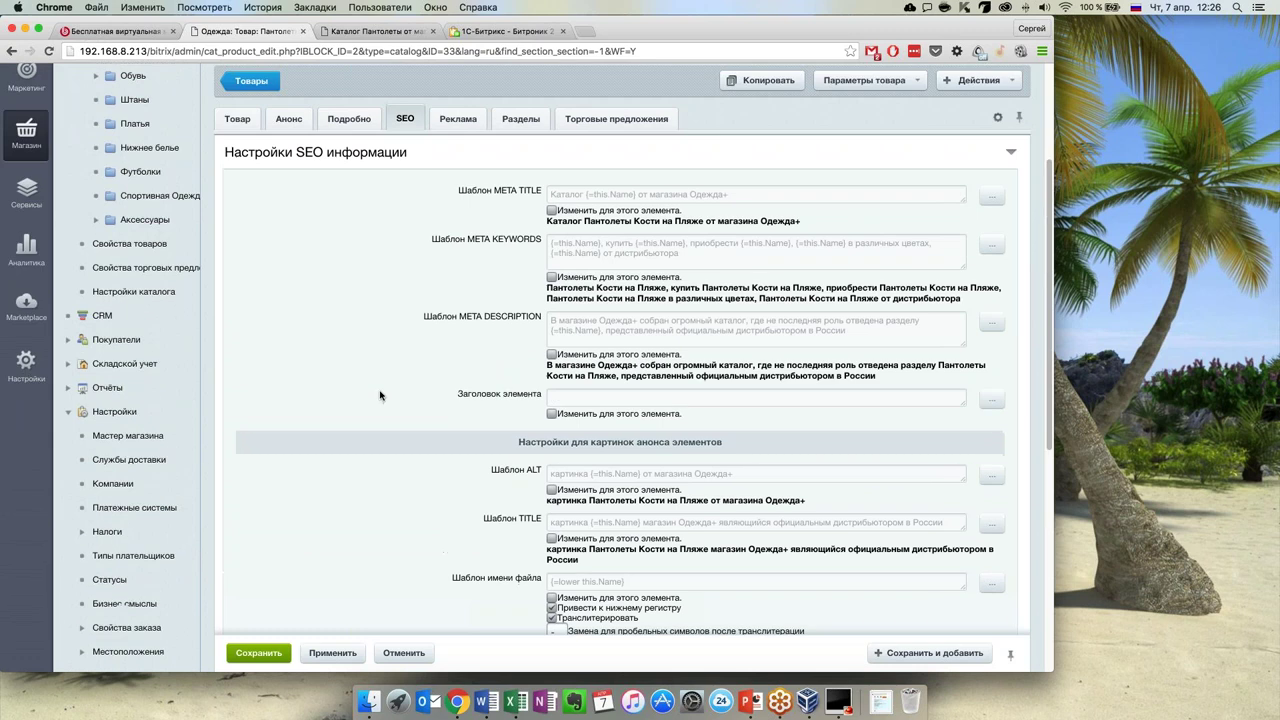
pyautogui.scroll(1, 367, 388)
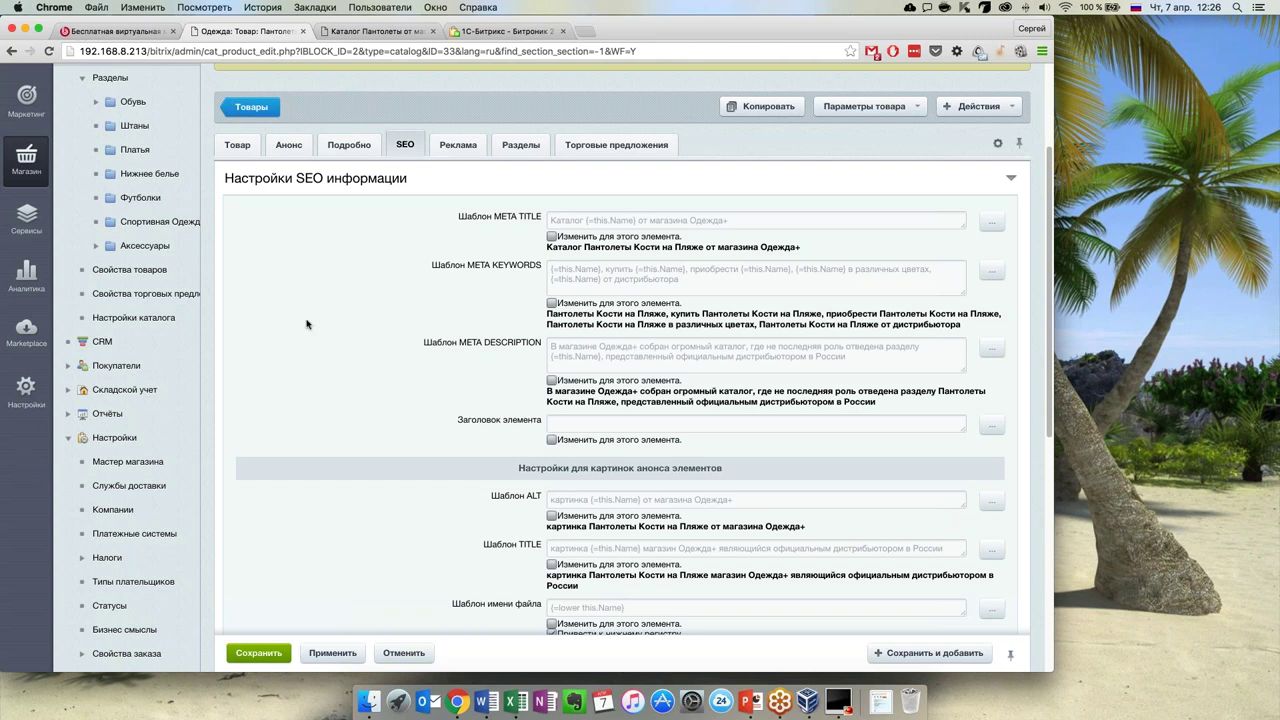
pyautogui.scroll(1, 311, 321)
pyautogui.scroll(2, 311, 321)
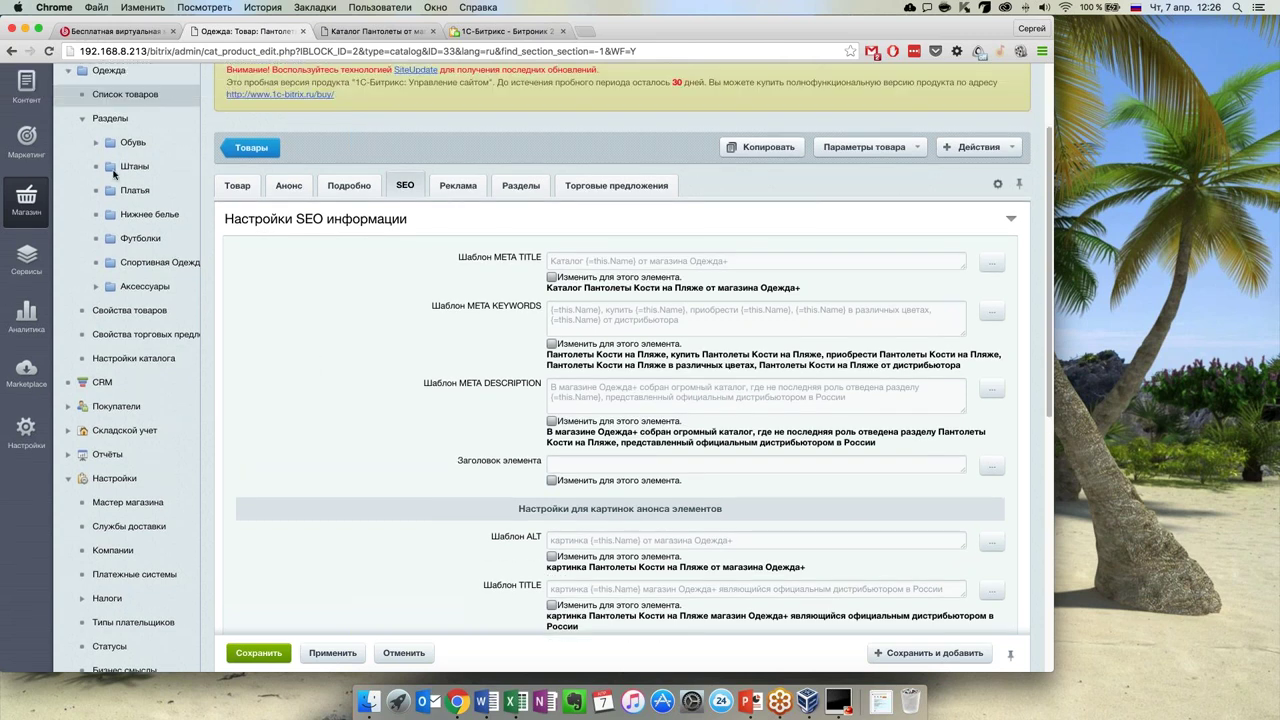
pyautogui.click(116, 122)
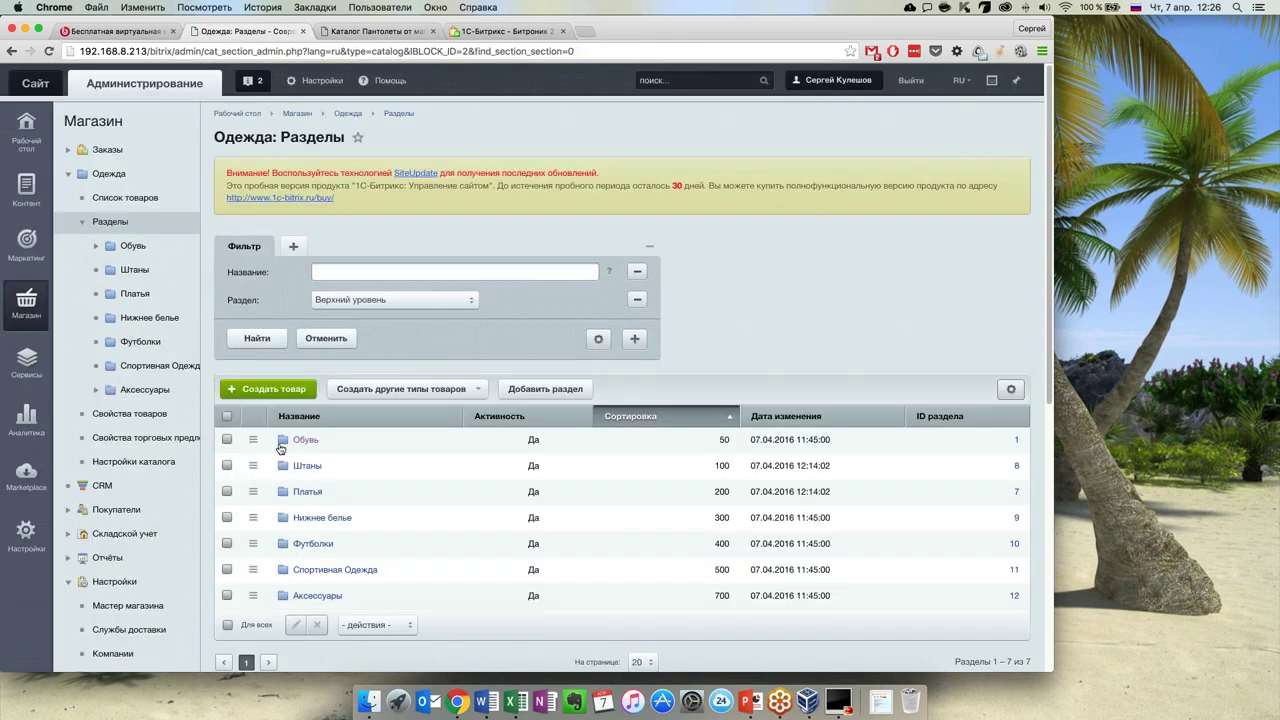
pyautogui.rightClick(277, 453)
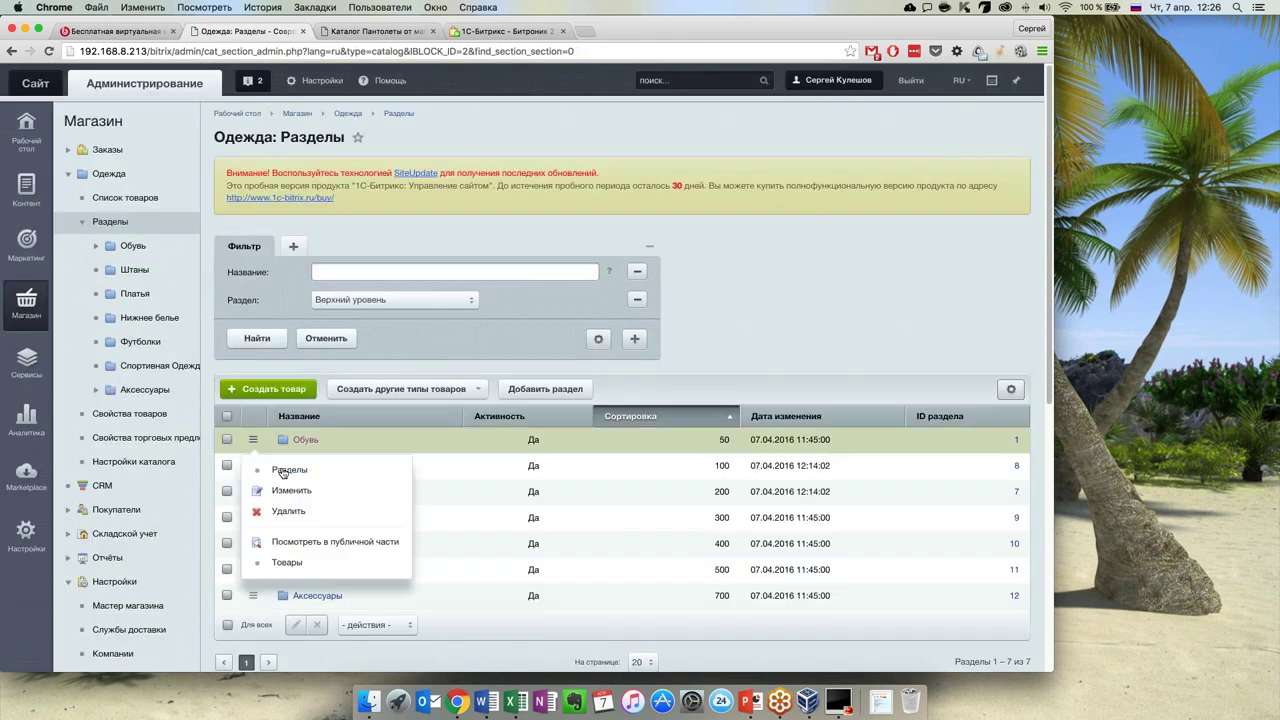
pyautogui.click(292, 491)
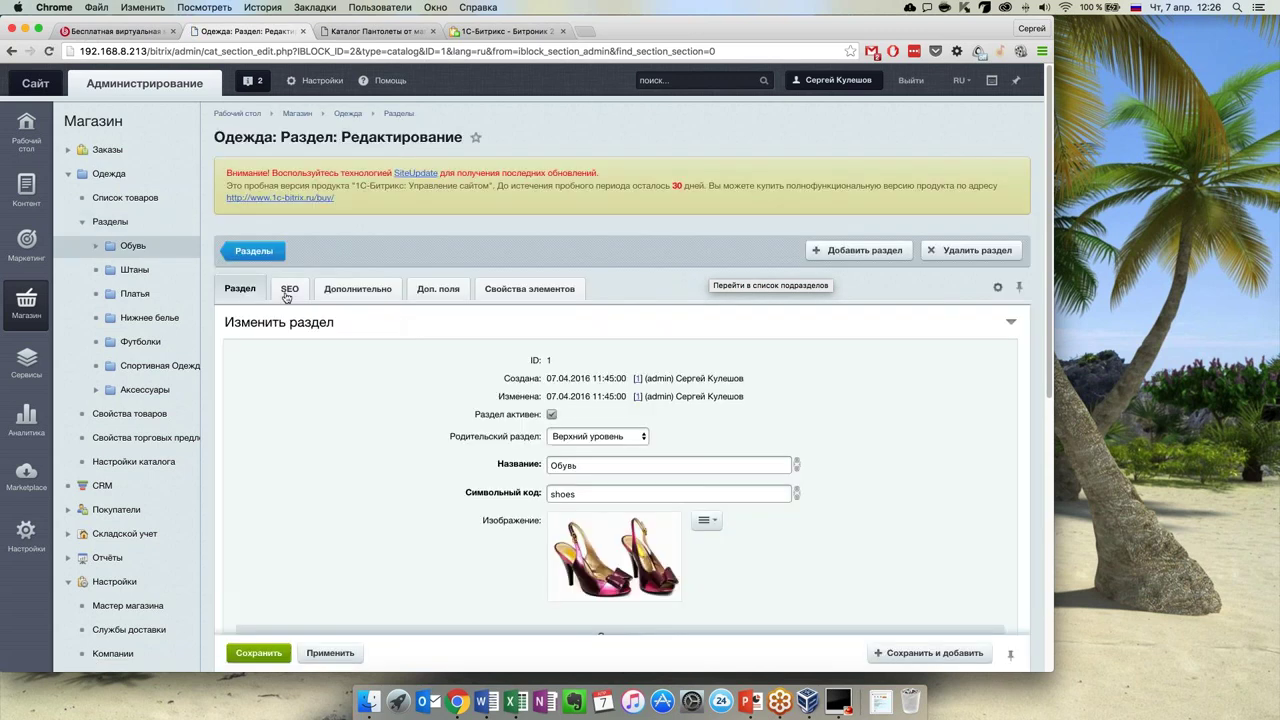
pyautogui.click(288, 292)
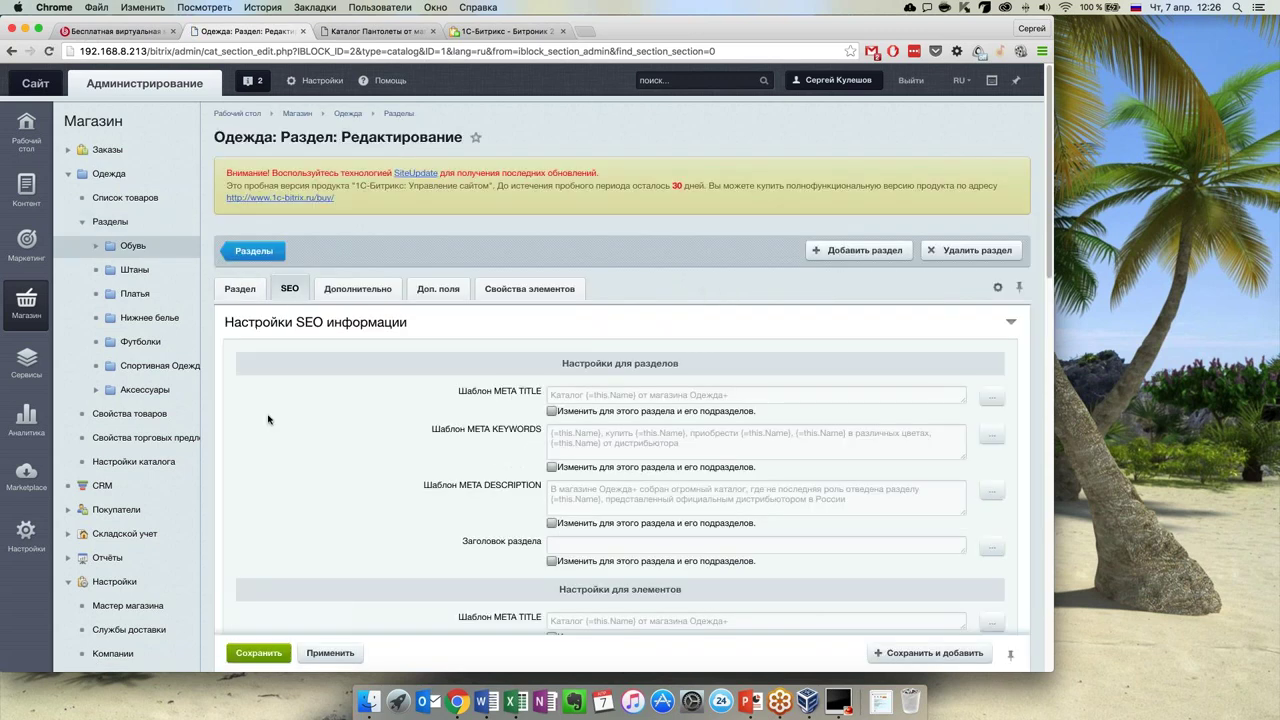
pyautogui.scroll(-5, 268, 419)
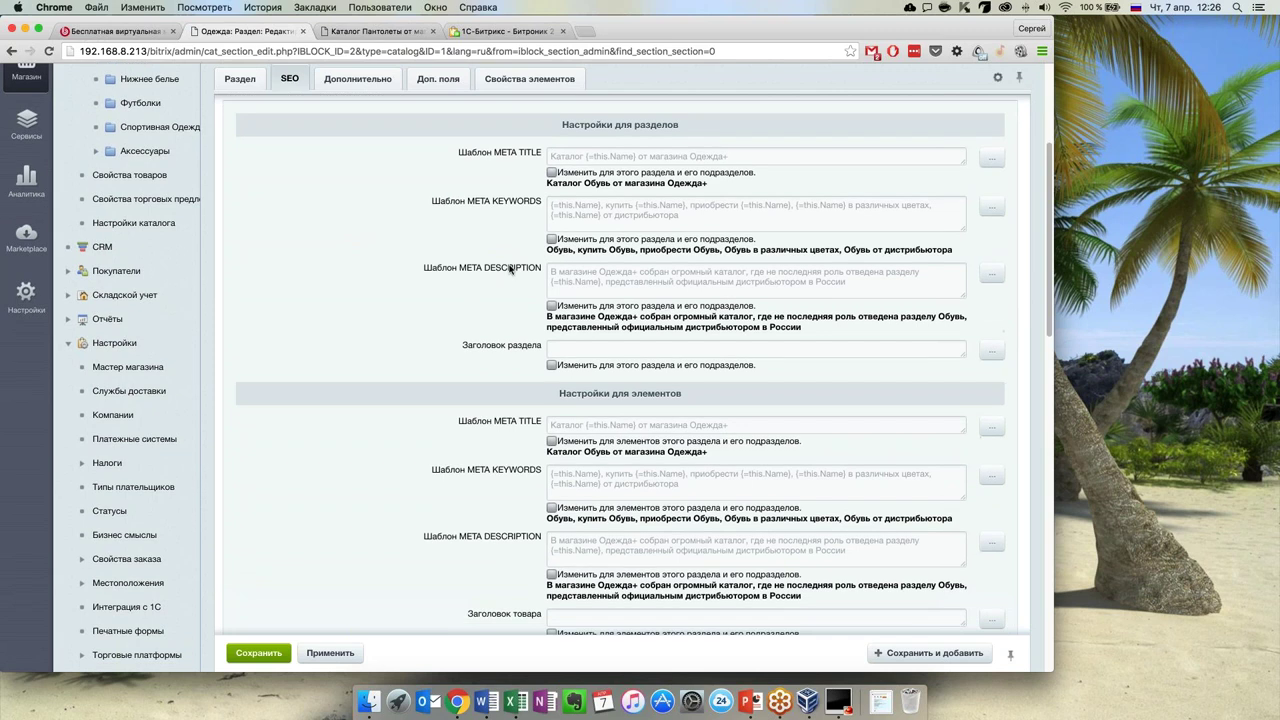
pyautogui.scroll(3, 487, 290)
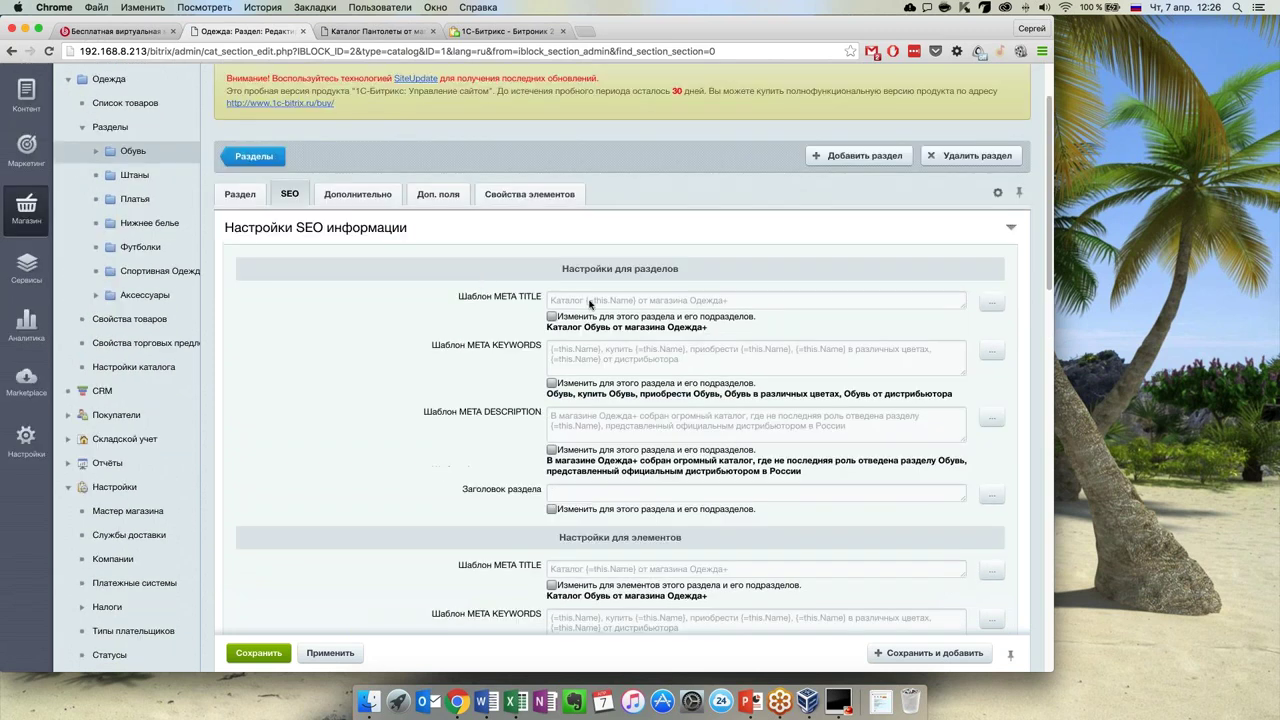
pyautogui.scroll(-5, 590, 305)
pyautogui.scroll(2, 553, 354)
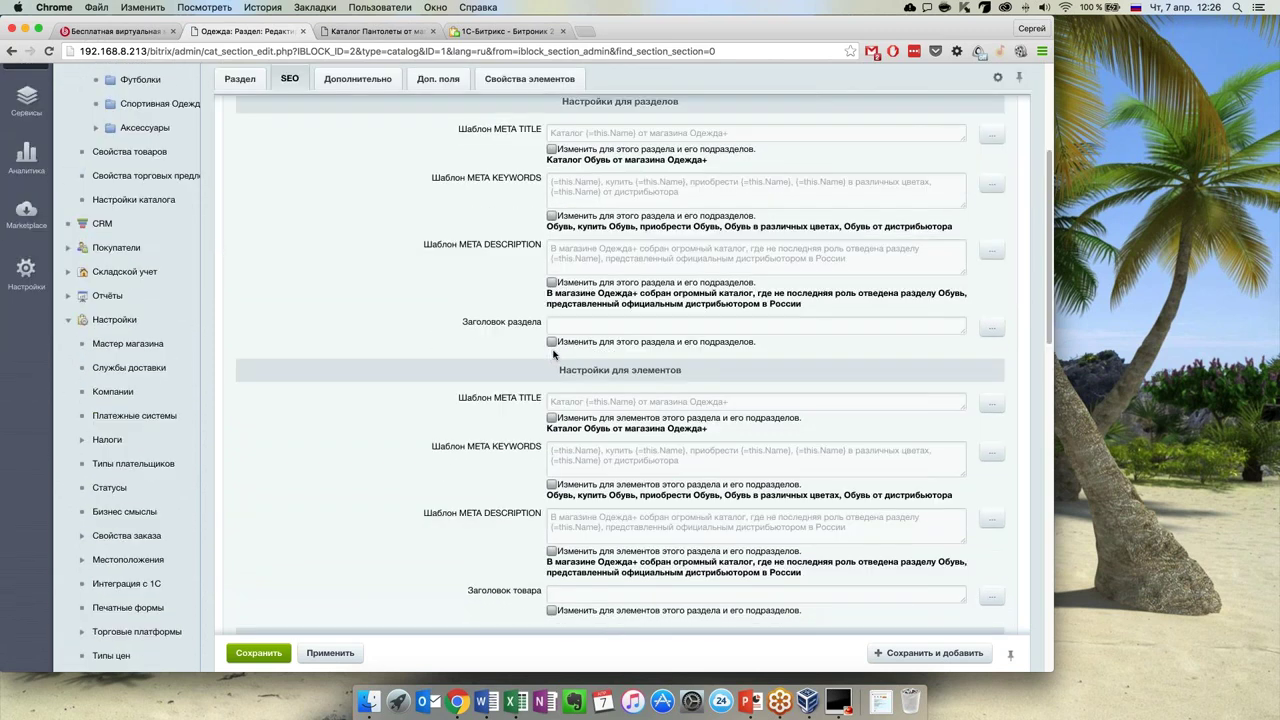
pyautogui.scroll(1, 520, 354)
pyautogui.scroll(-1, 480, 354)
pyautogui.scroll(3, 430, 353)
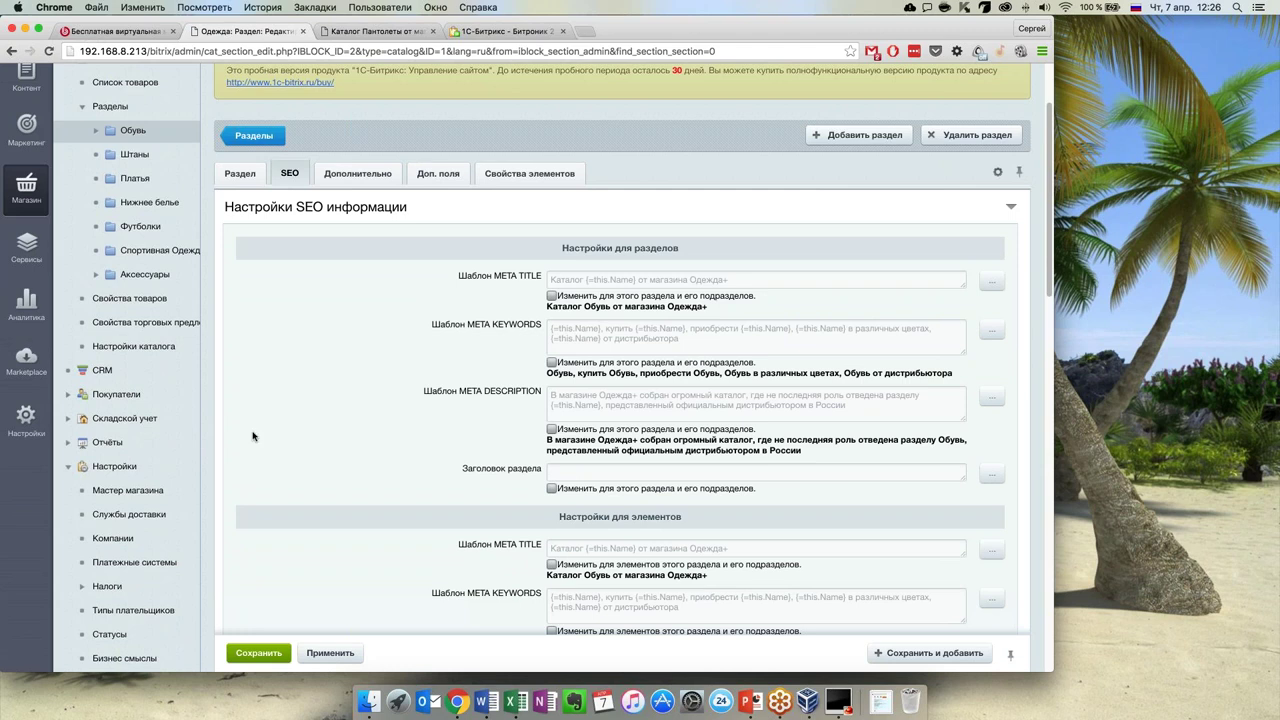
pyautogui.scroll(-1, 480, 300)
pyautogui.moveTo(498, 263); pyautogui.dragTo(540, 263)
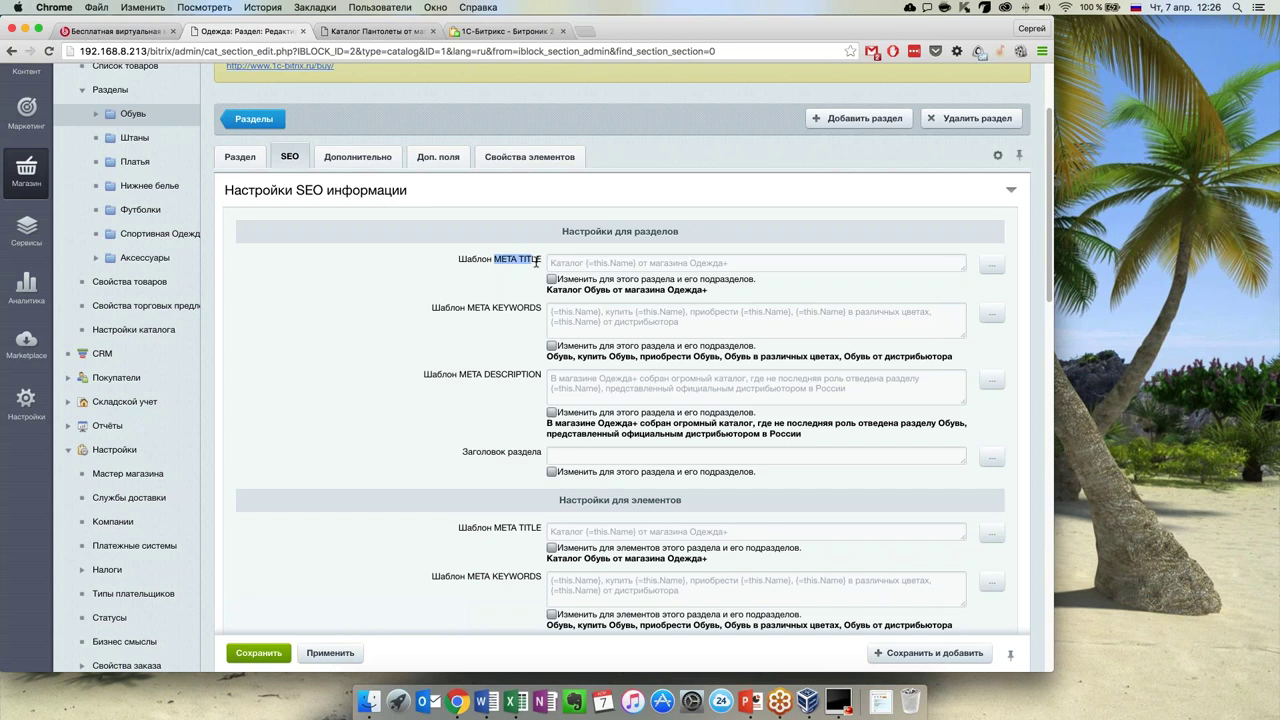
pyautogui.click(553, 262)
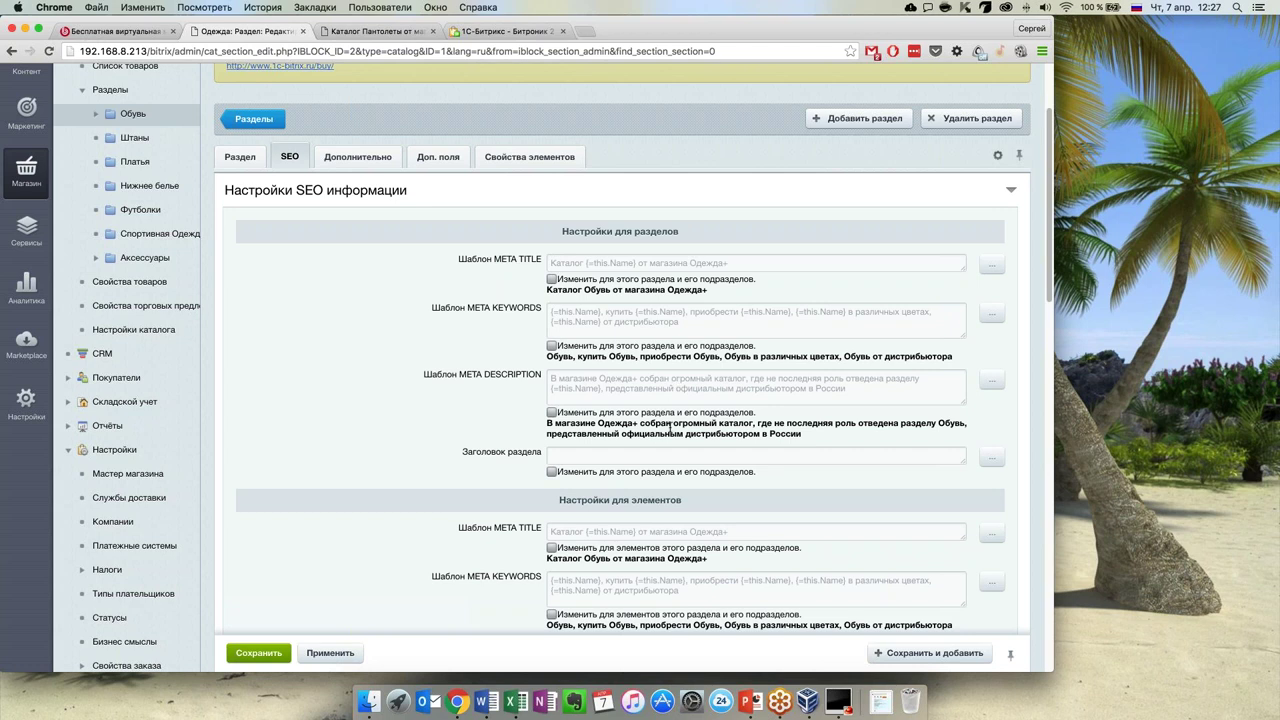
pyautogui.scroll(-3, 671, 427)
pyautogui.scroll(-1, 559, 456)
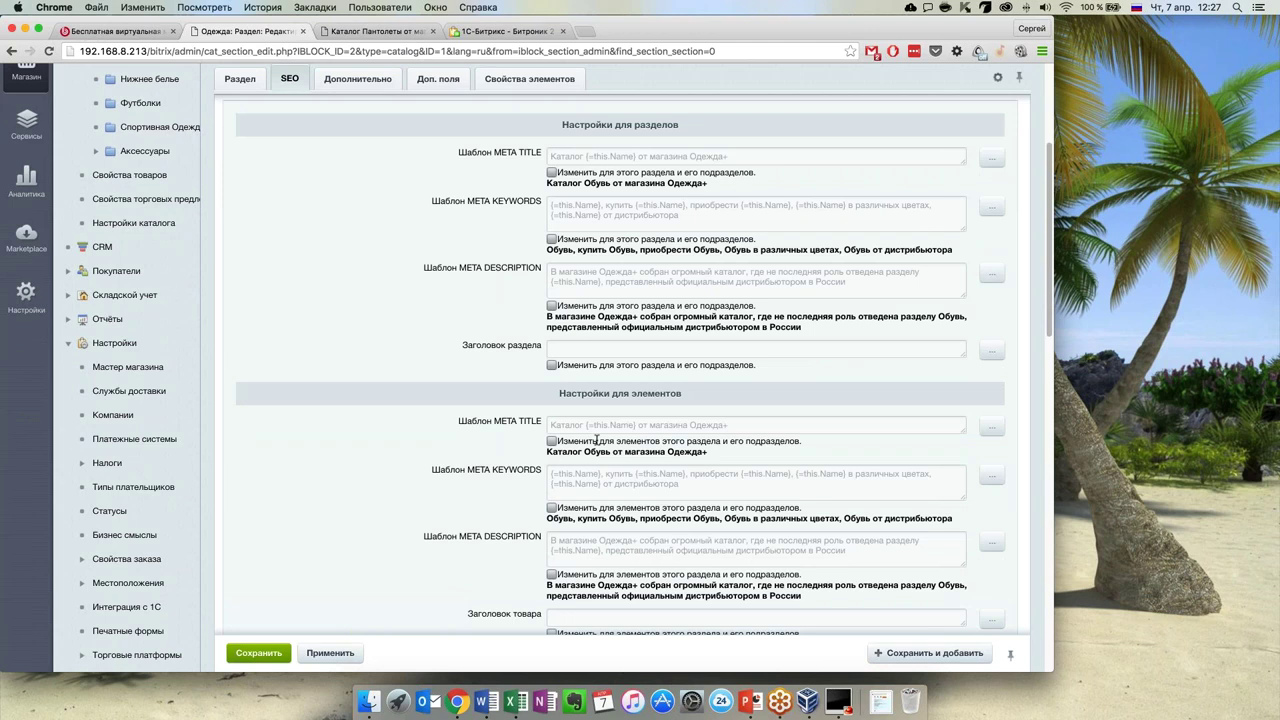
pyautogui.scroll(-1, 603, 530)
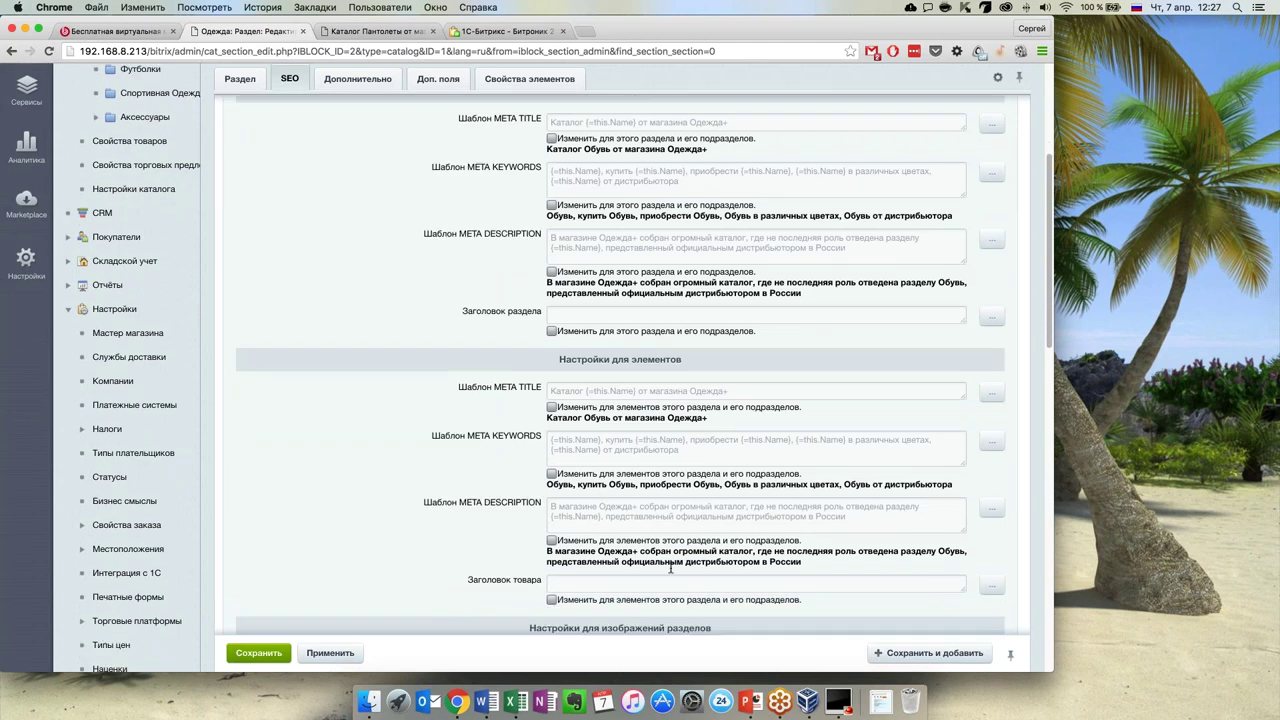
pyautogui.scroll(2, 671, 567)
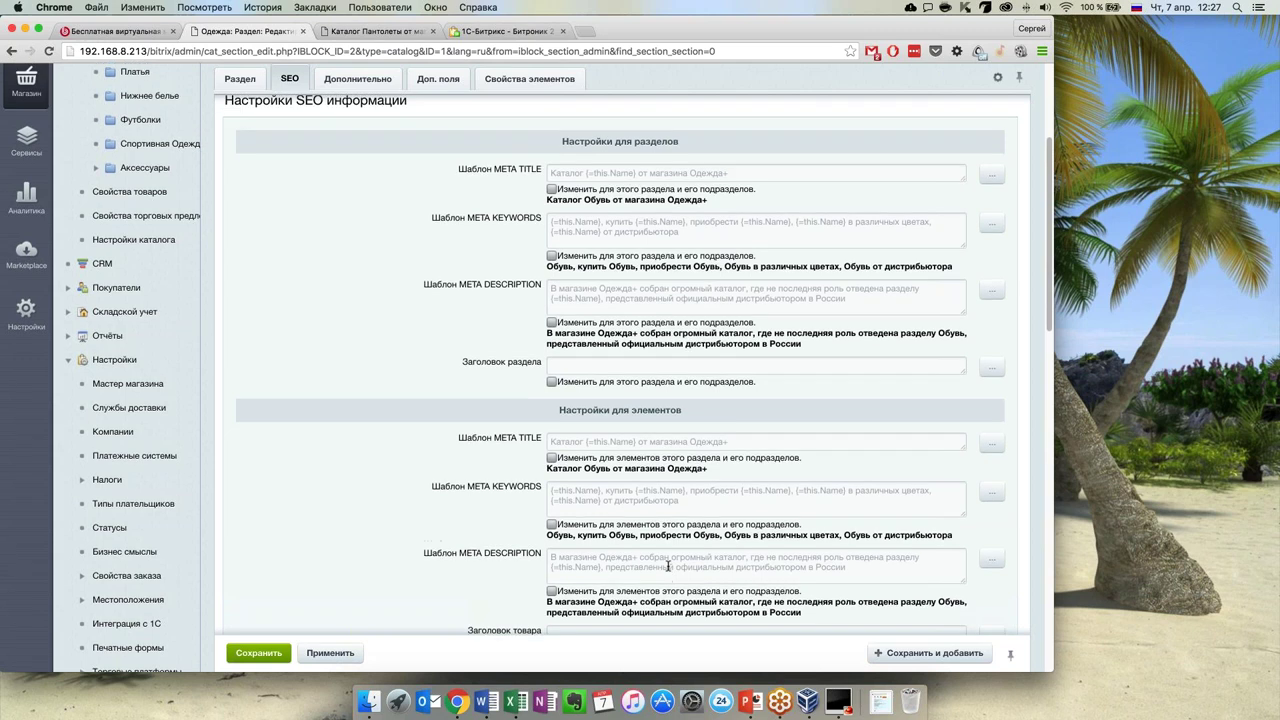
pyautogui.scroll(5, 668, 566)
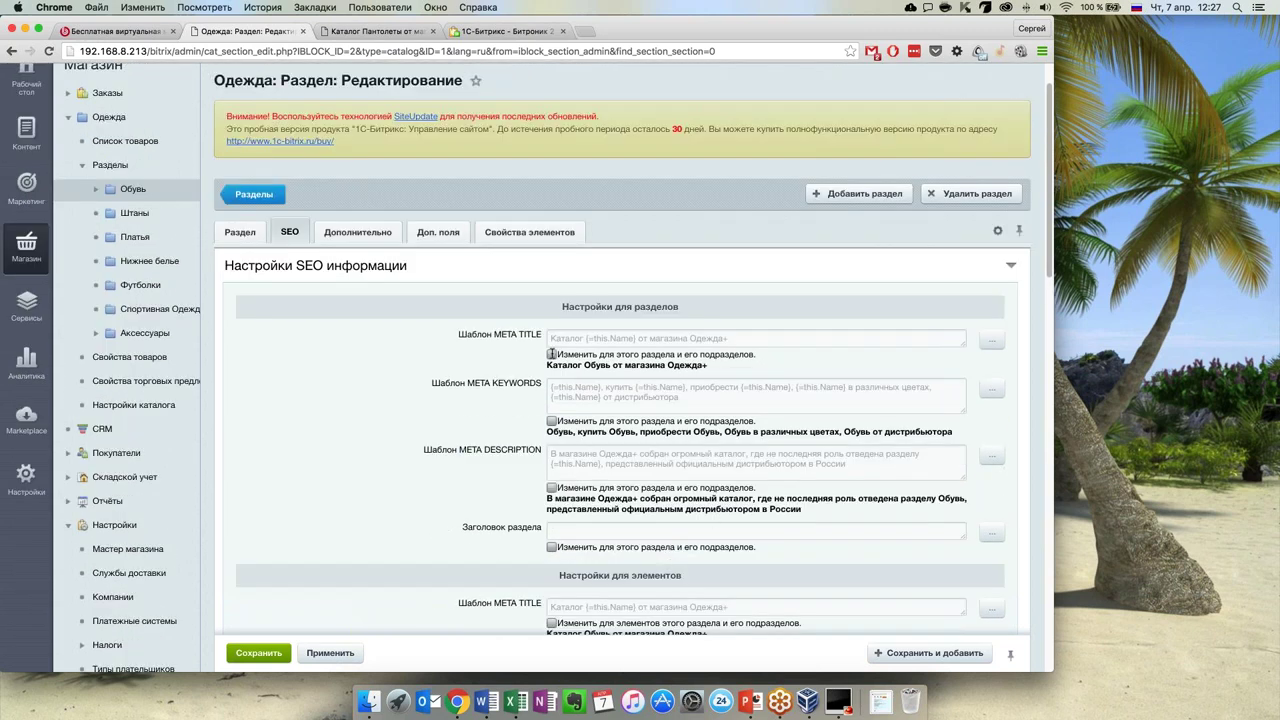
# Enable the Обувь META TITLE override, test-inserting {=this.Name} and then deleting it
pyautogui.click(551, 354)
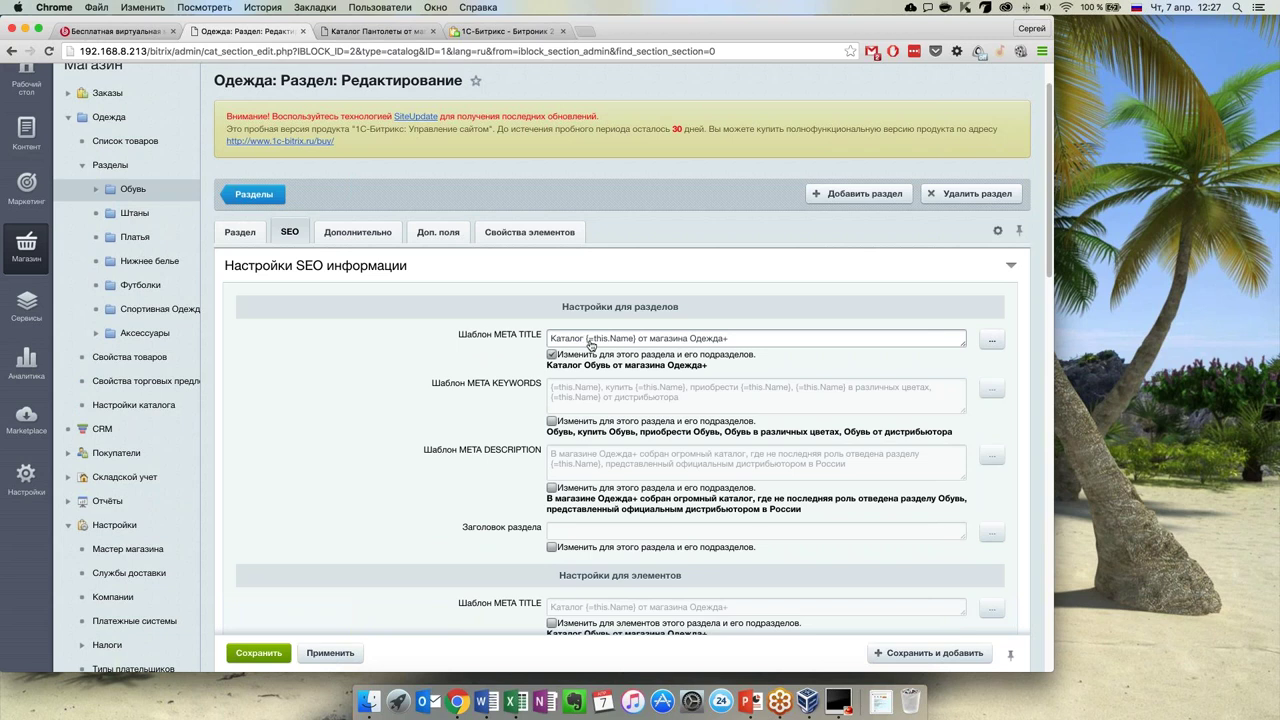
pyautogui.moveTo(586, 340); pyautogui.dragTo(650, 340)
pyautogui.click(727, 338)
pyautogui.click(992, 340)
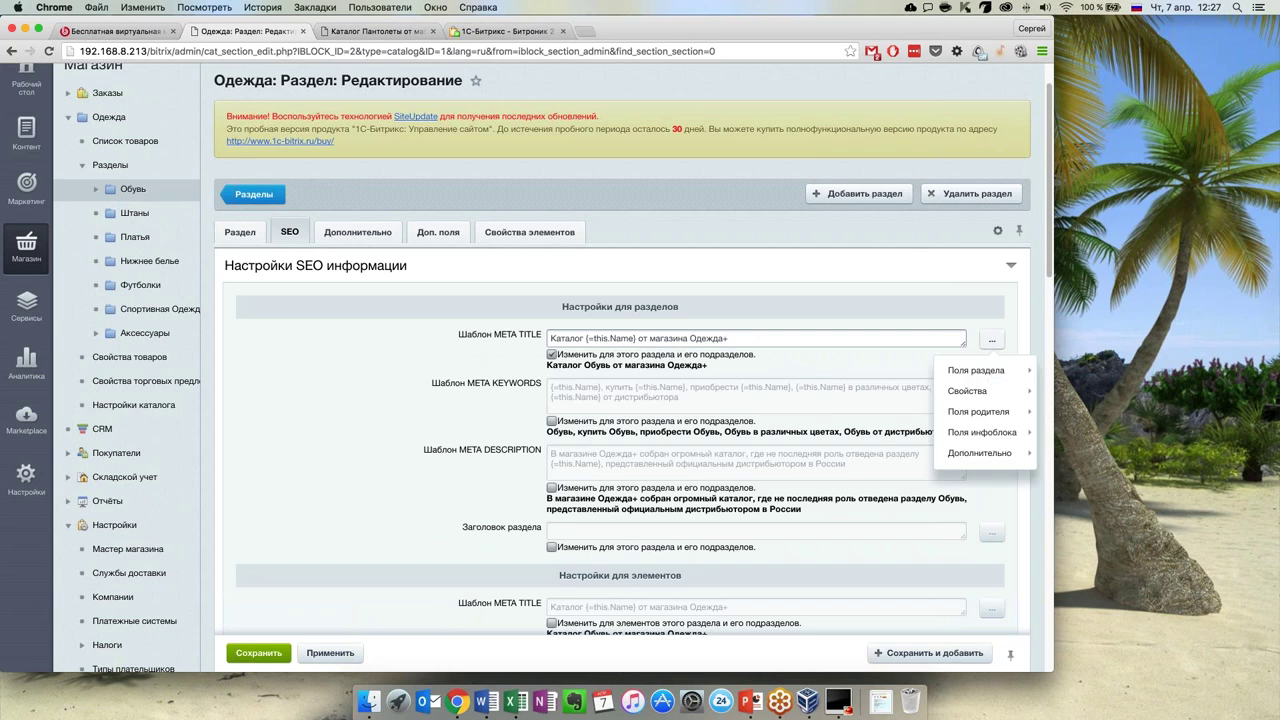
pyautogui.moveTo(1021, 379)
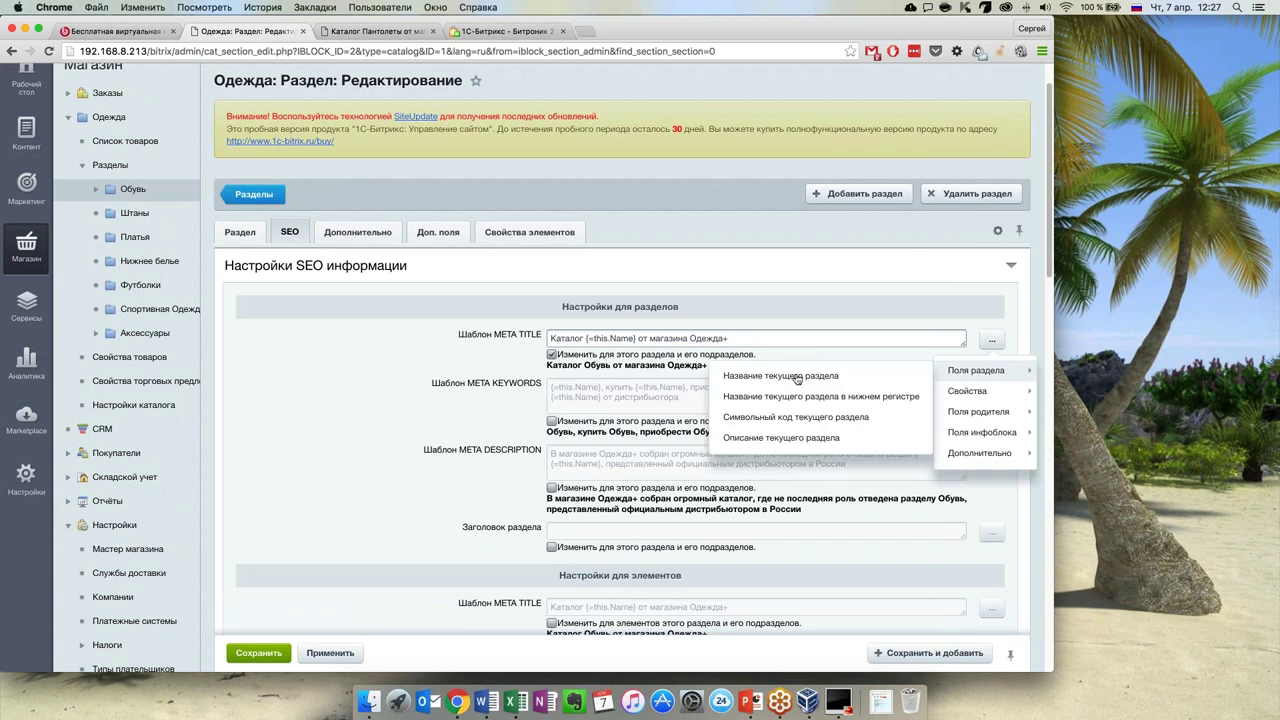
pyautogui.click(802, 377)
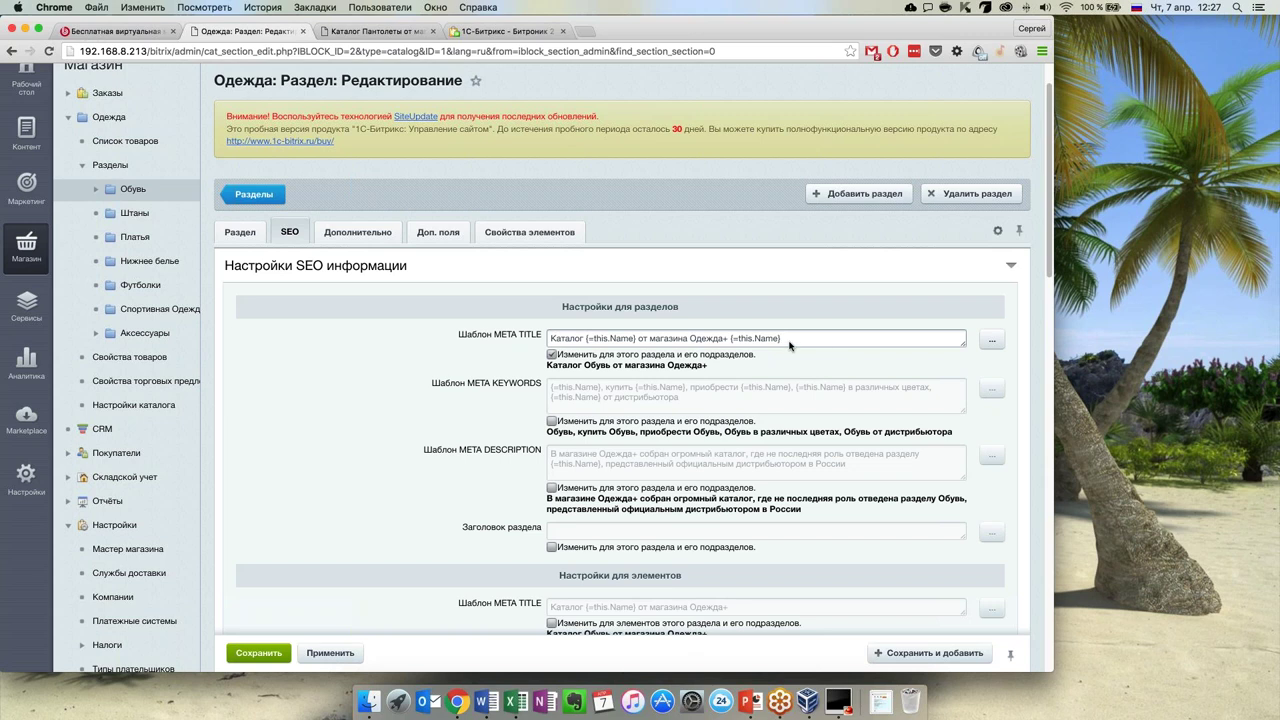
pyautogui.moveTo(782, 339); pyautogui.dragTo(707, 360)
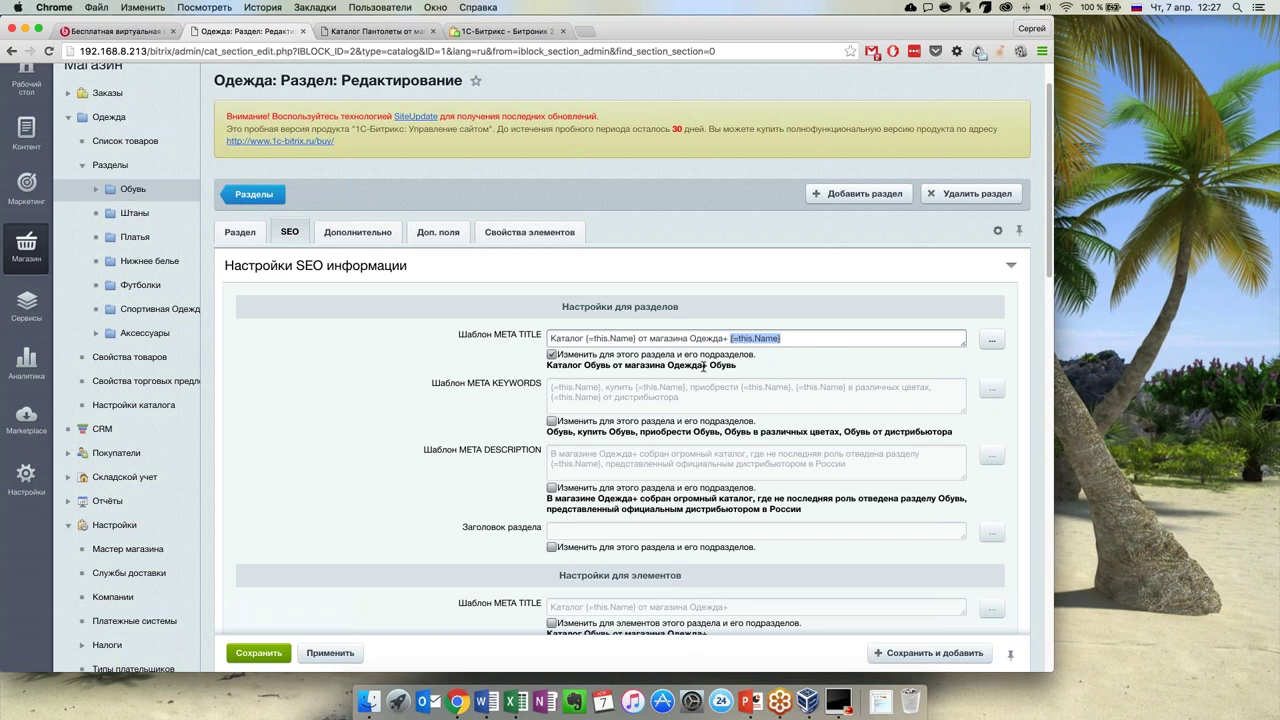
pyautogui.moveTo(546, 366); pyautogui.dragTo(727, 341)
pyautogui.click(774, 340)
pyautogui.press('BackSpace')
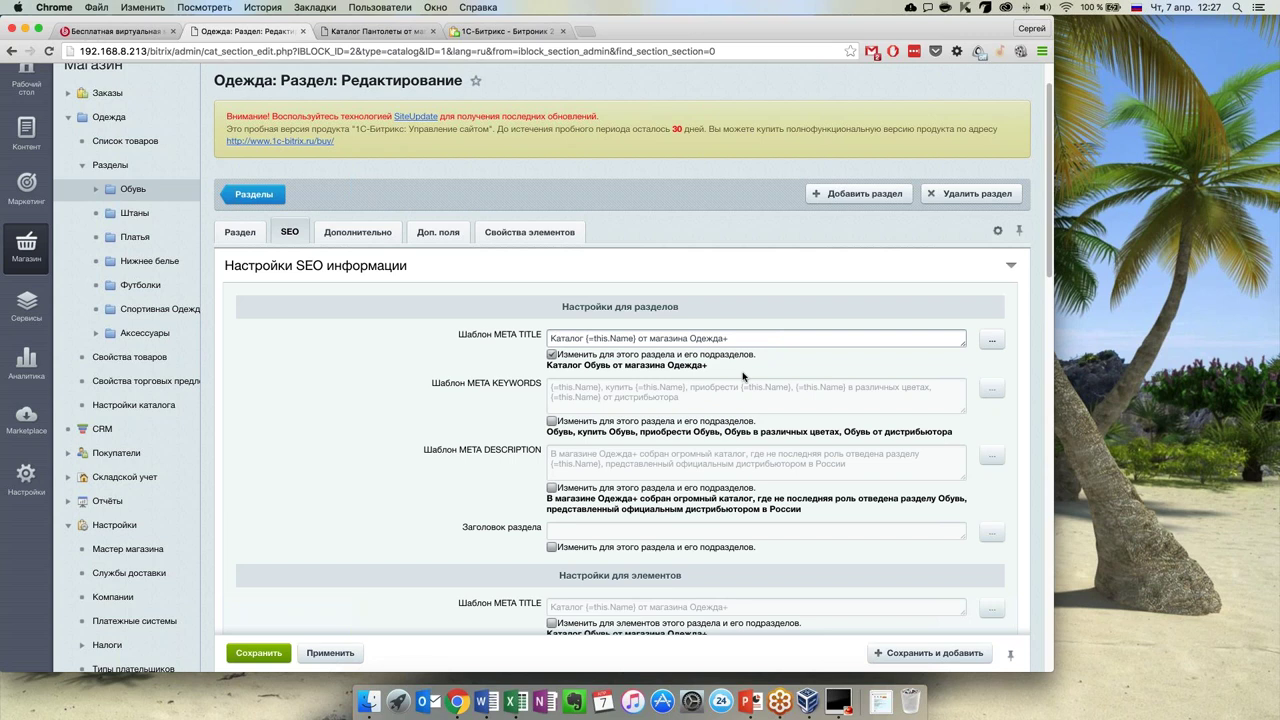
# Enable the META KEYWORDS override and check the word Обувь in the description preview
pyautogui.click(551, 423)
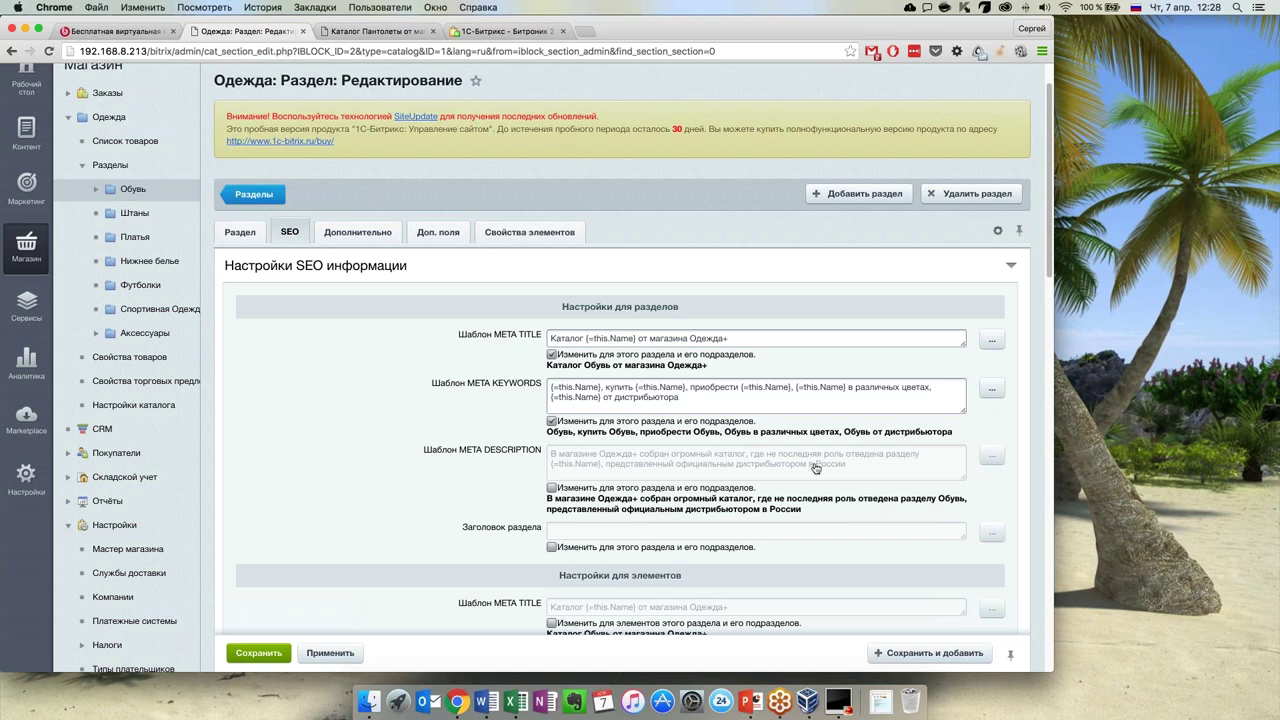
pyautogui.doubleClick(940, 503)
pyautogui.moveTo(938, 502); pyautogui.dragTo(963, 502)
# Enable the product META DESCRIPTION override and append the Новинка and Цвет properties
pyautogui.scroll(-5, 266, 457)
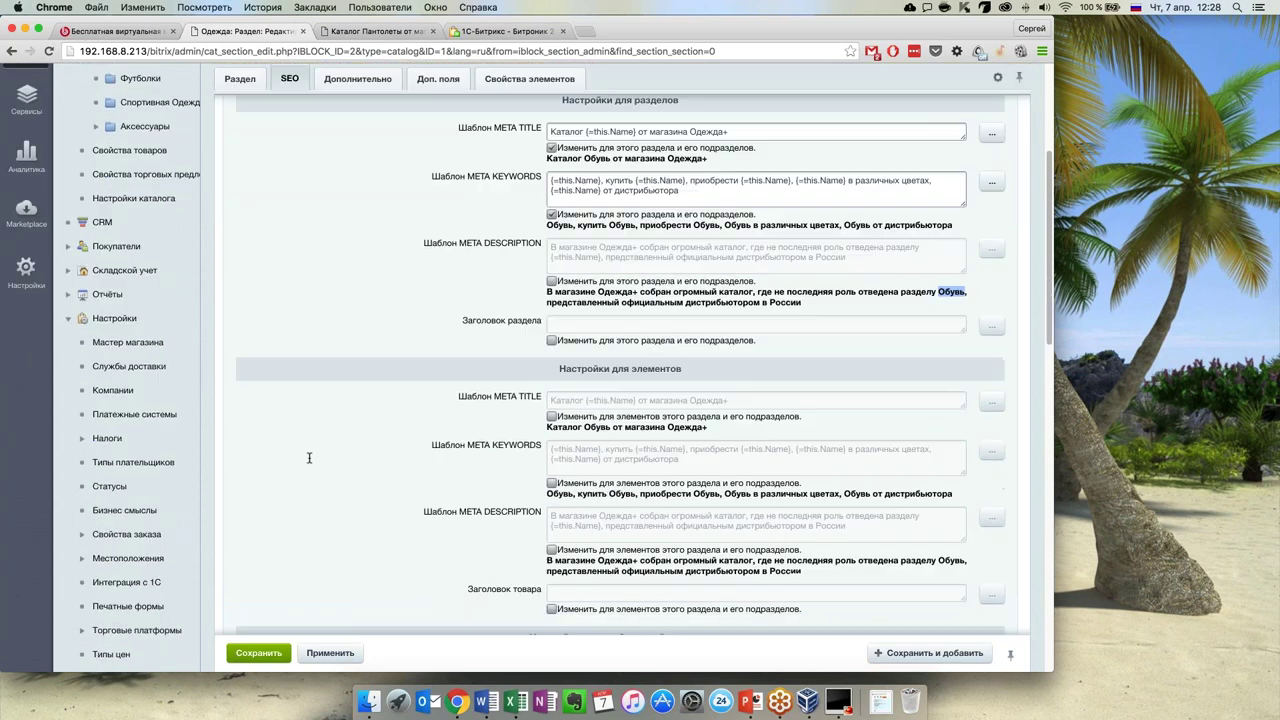
pyautogui.scroll(-1, 409, 451)
pyautogui.scroll(-1, 581, 441)
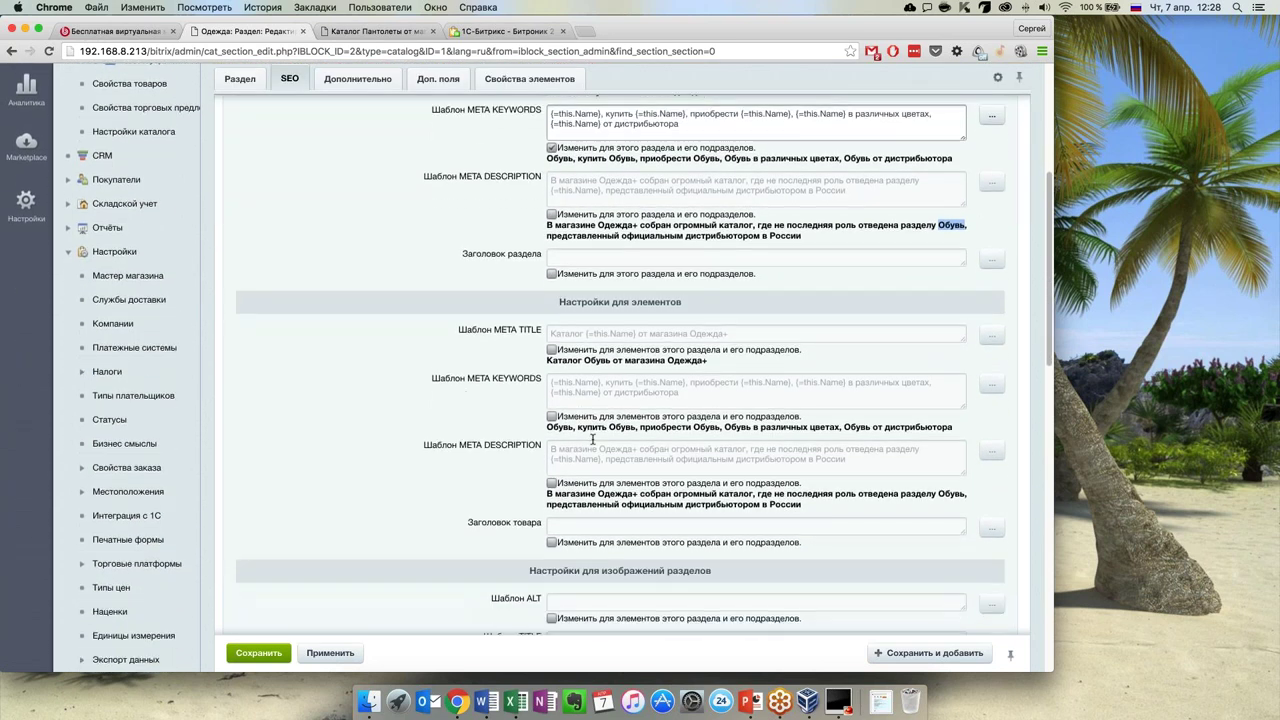
pyautogui.scroll(-1, 593, 440)
pyautogui.scroll(-1, 650, 452)
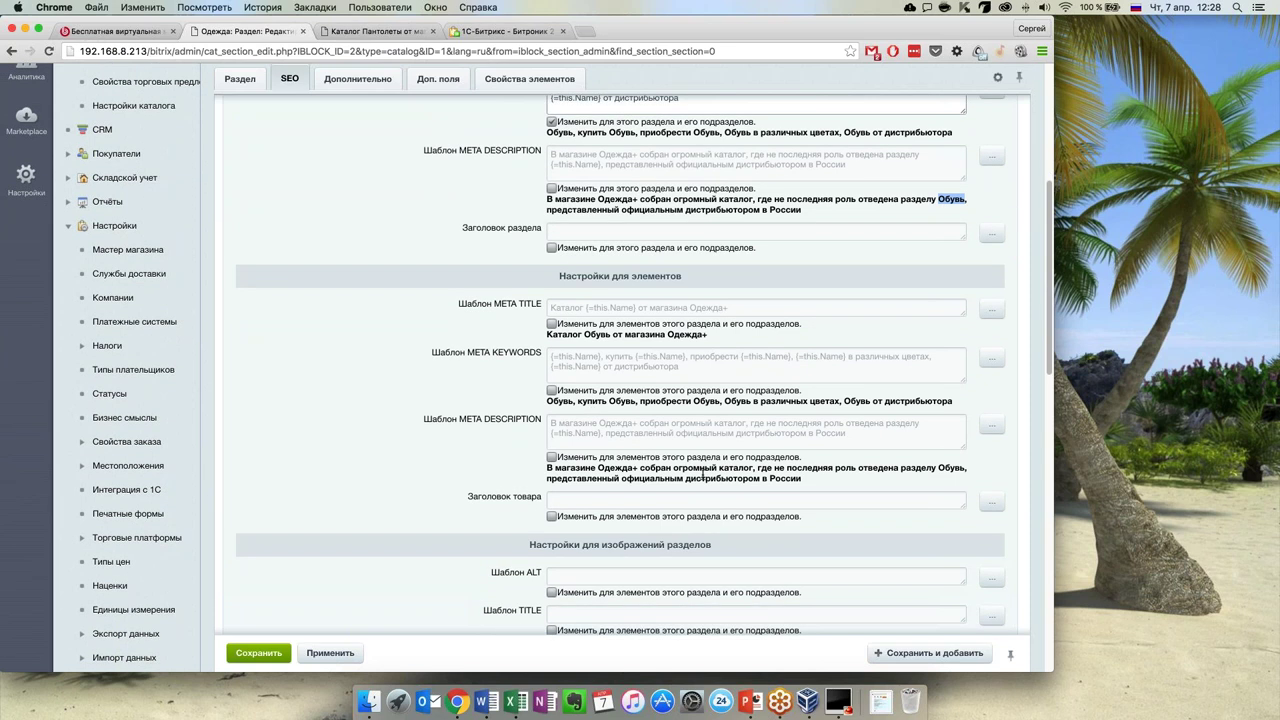
pyautogui.click(551, 457)
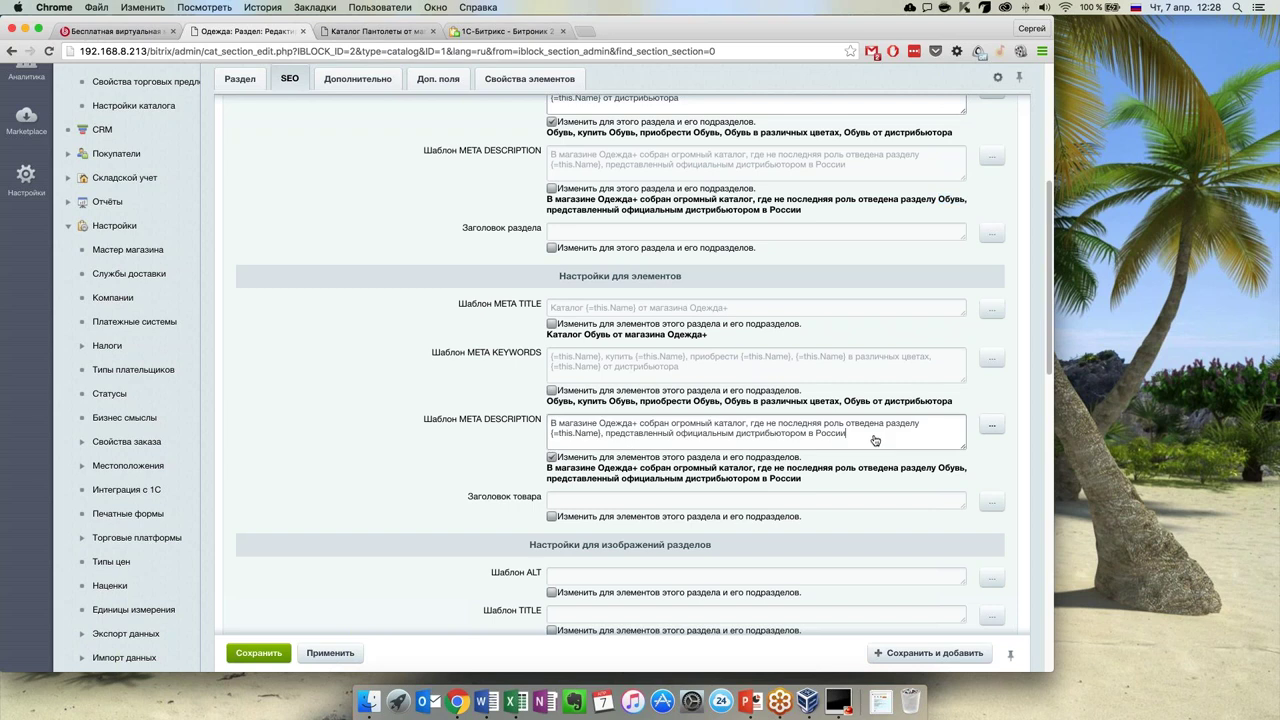
pyautogui.click(992, 425)
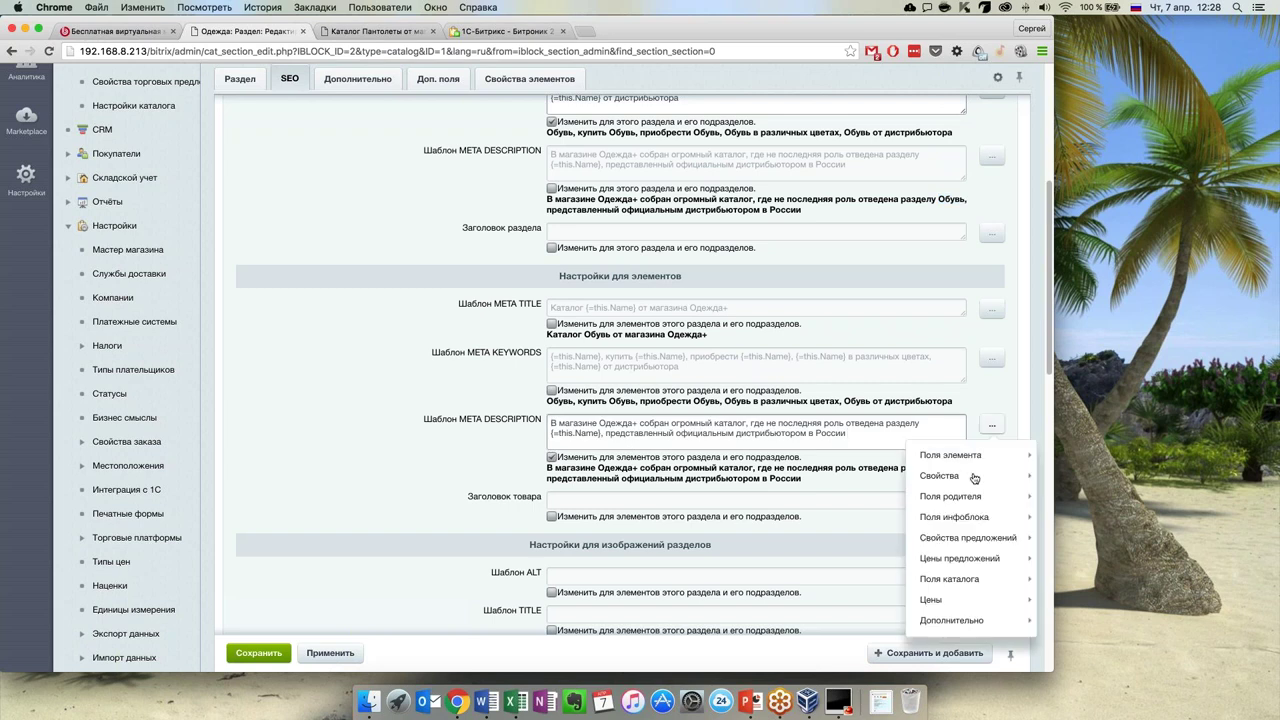
pyautogui.moveTo(974, 479)
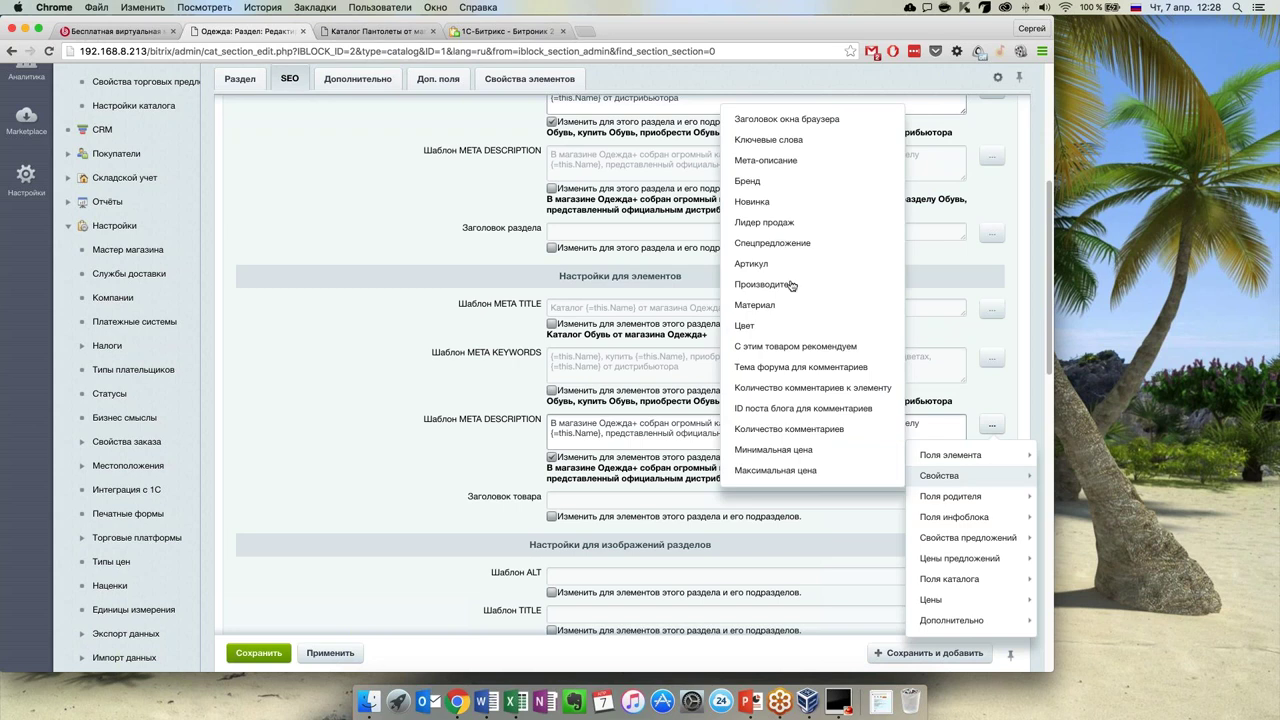
pyautogui.click(752, 201)
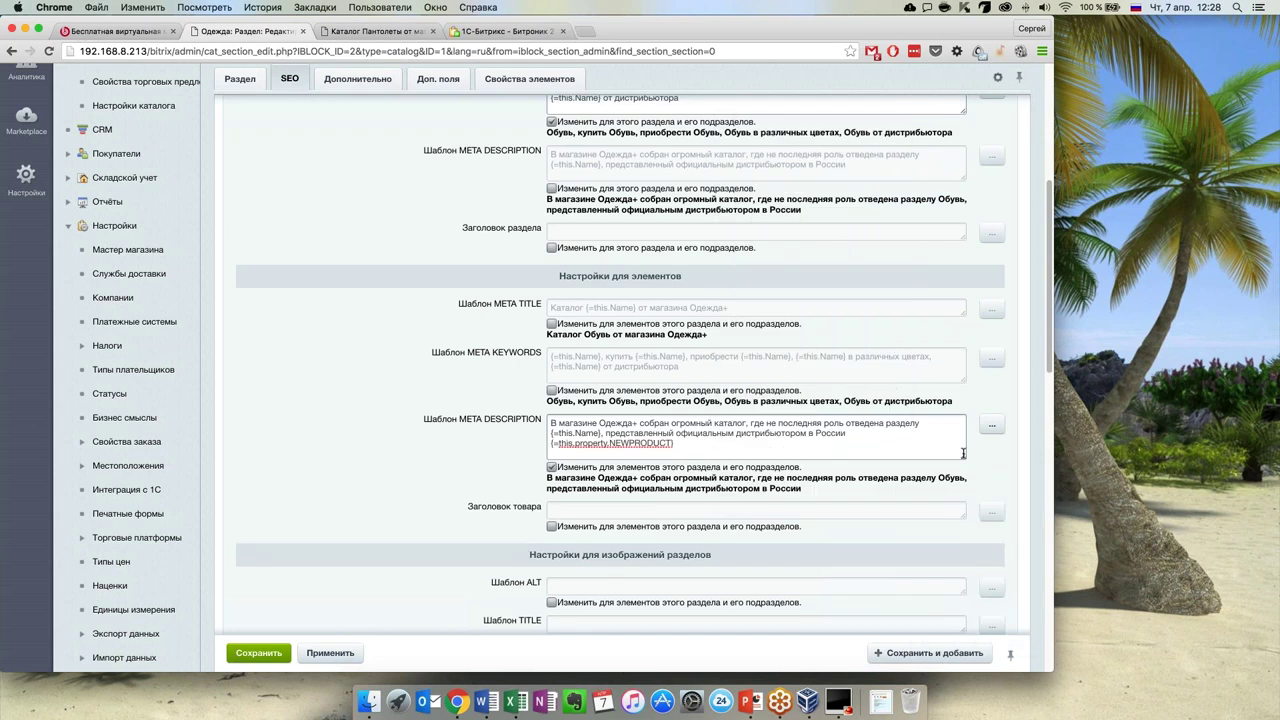
pyautogui.moveTo(948, 475)
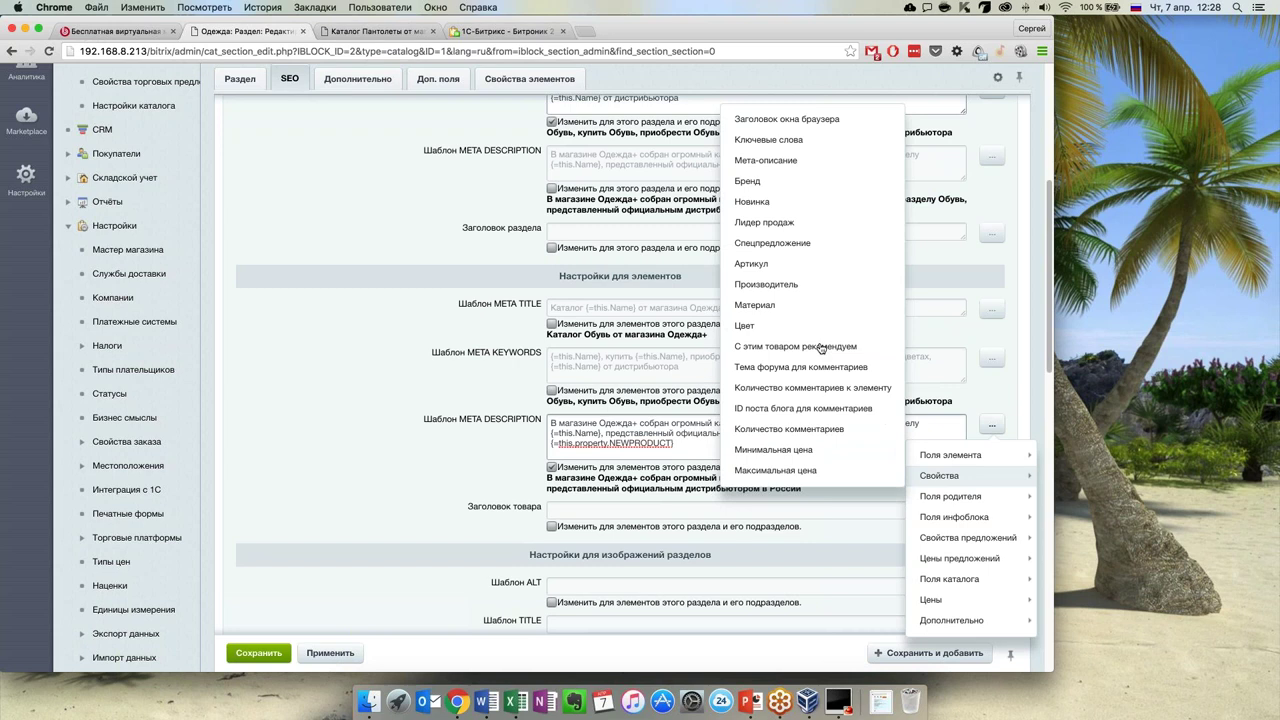
pyautogui.click(751, 326)
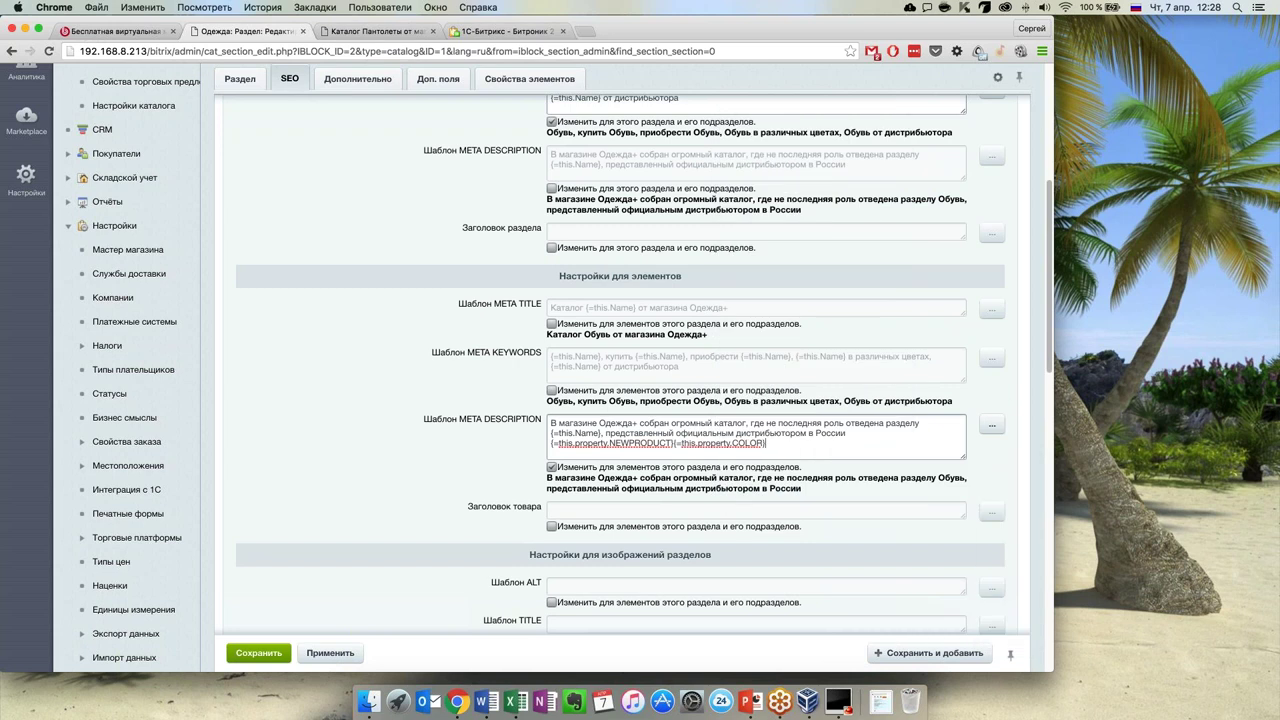
# Append the Бренд property and separate the inserted properties with spaces
pyautogui.click(992, 425)
pyautogui.moveTo(935, 468)
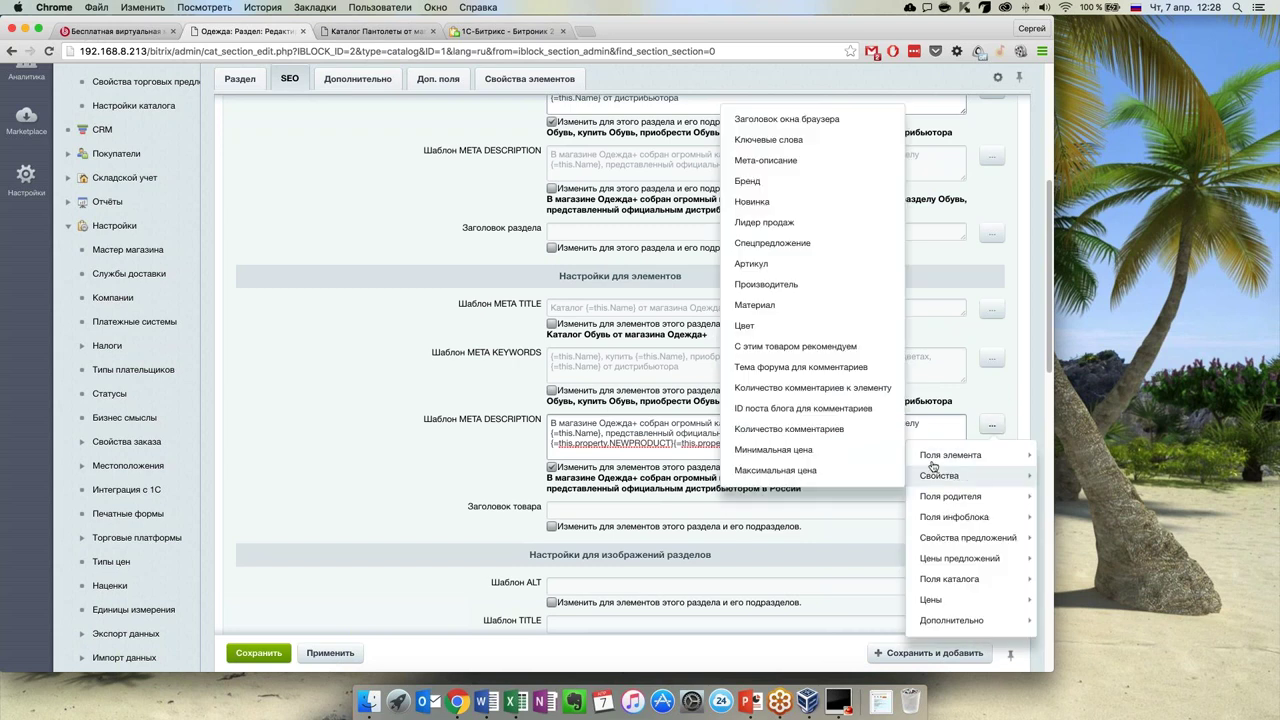
pyautogui.click(766, 182)
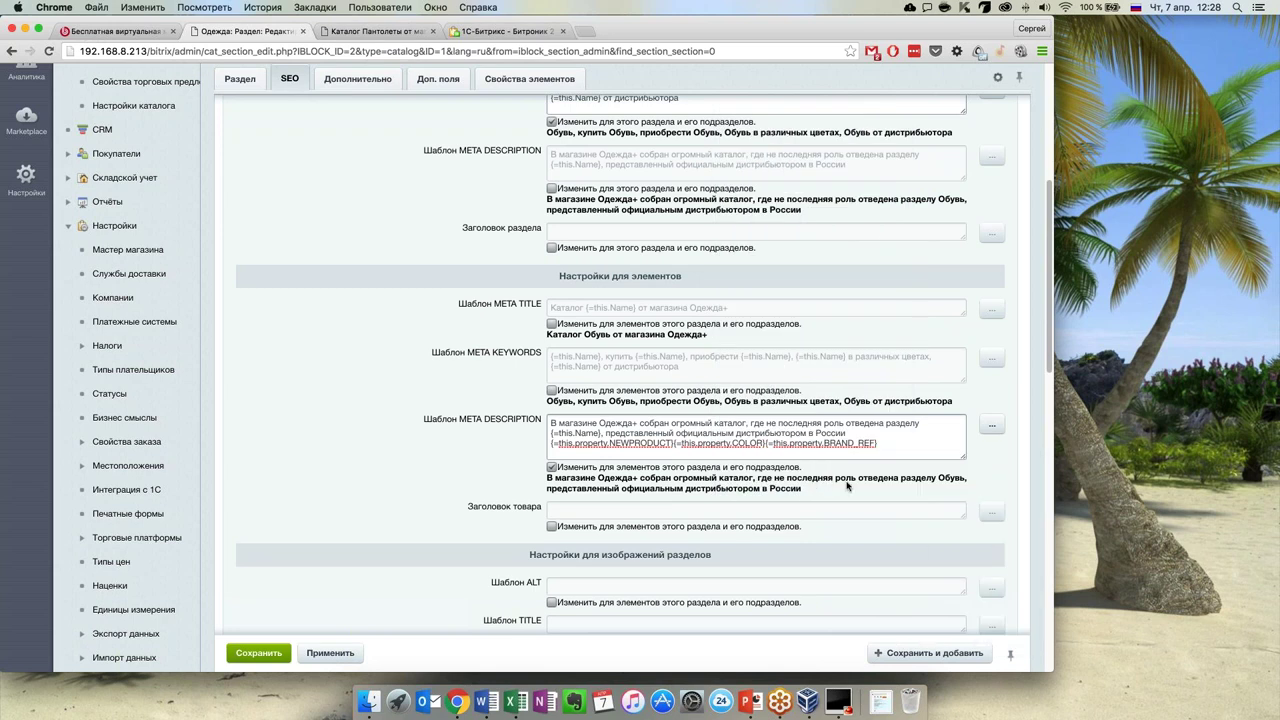
pyautogui.click(673, 443)
pyautogui.click(768, 443)
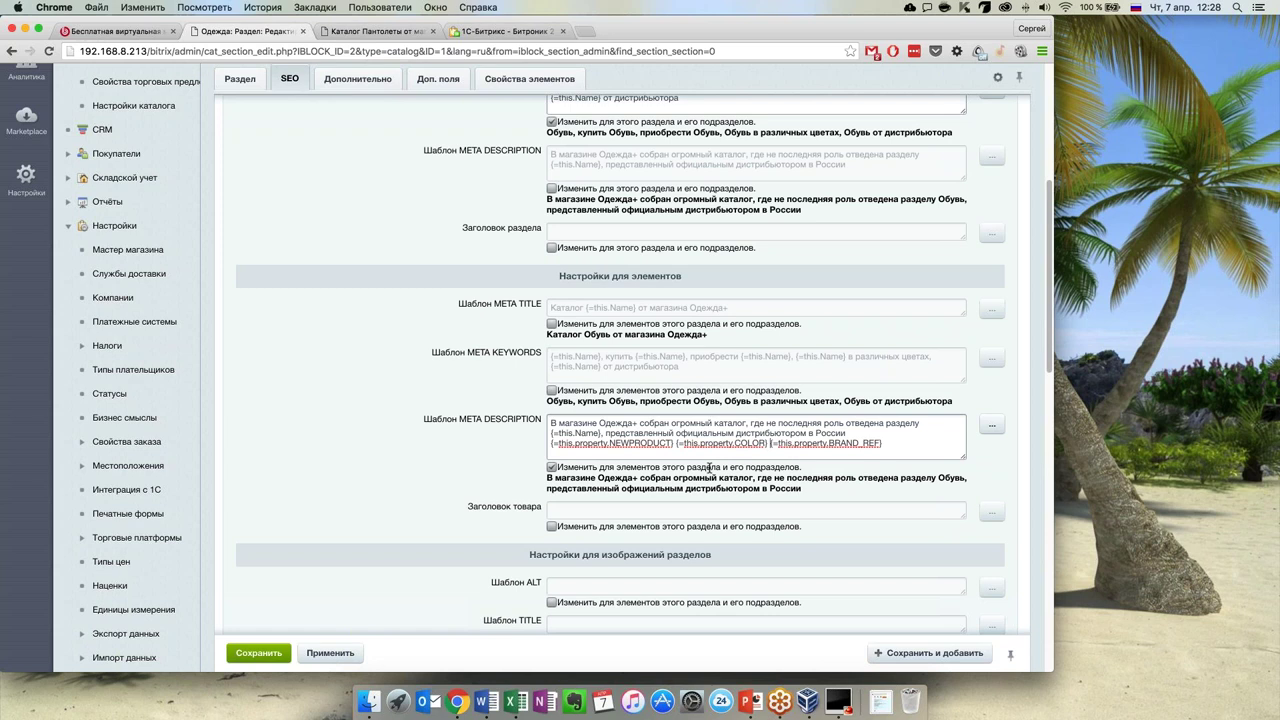
pyautogui.scroll(-1, 709, 478)
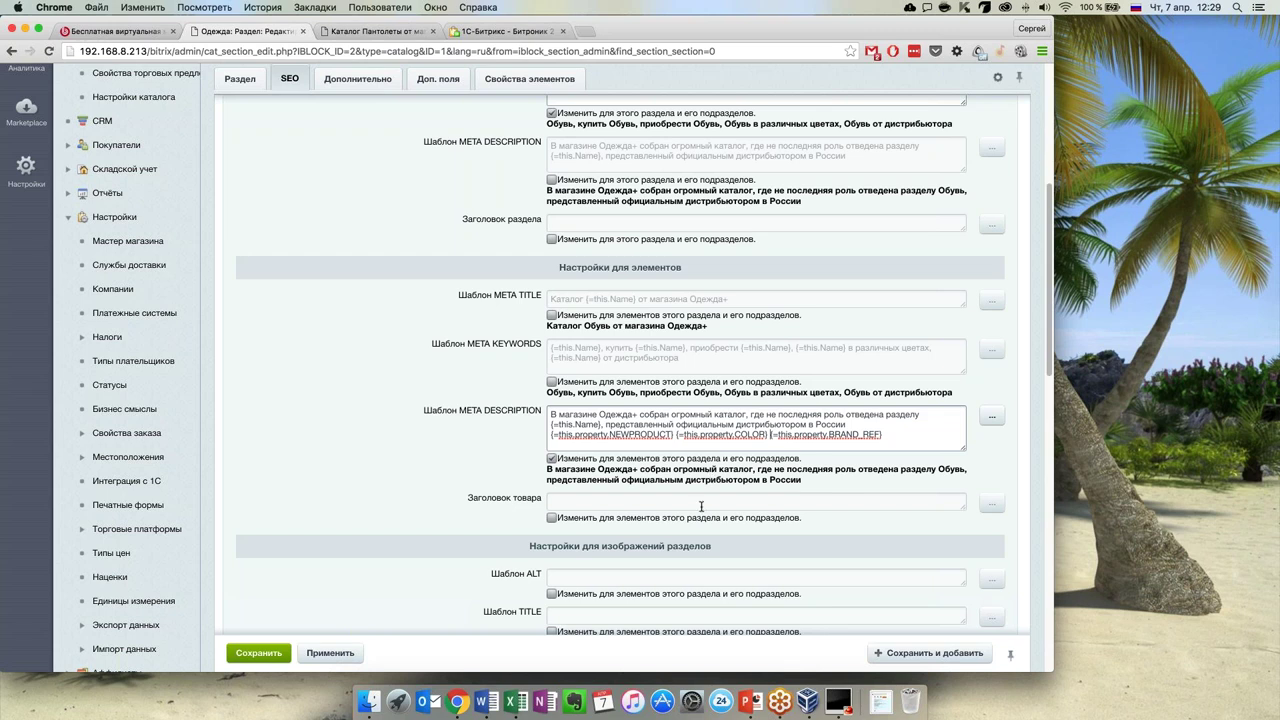
pyautogui.scroll(-5, 508, 400)
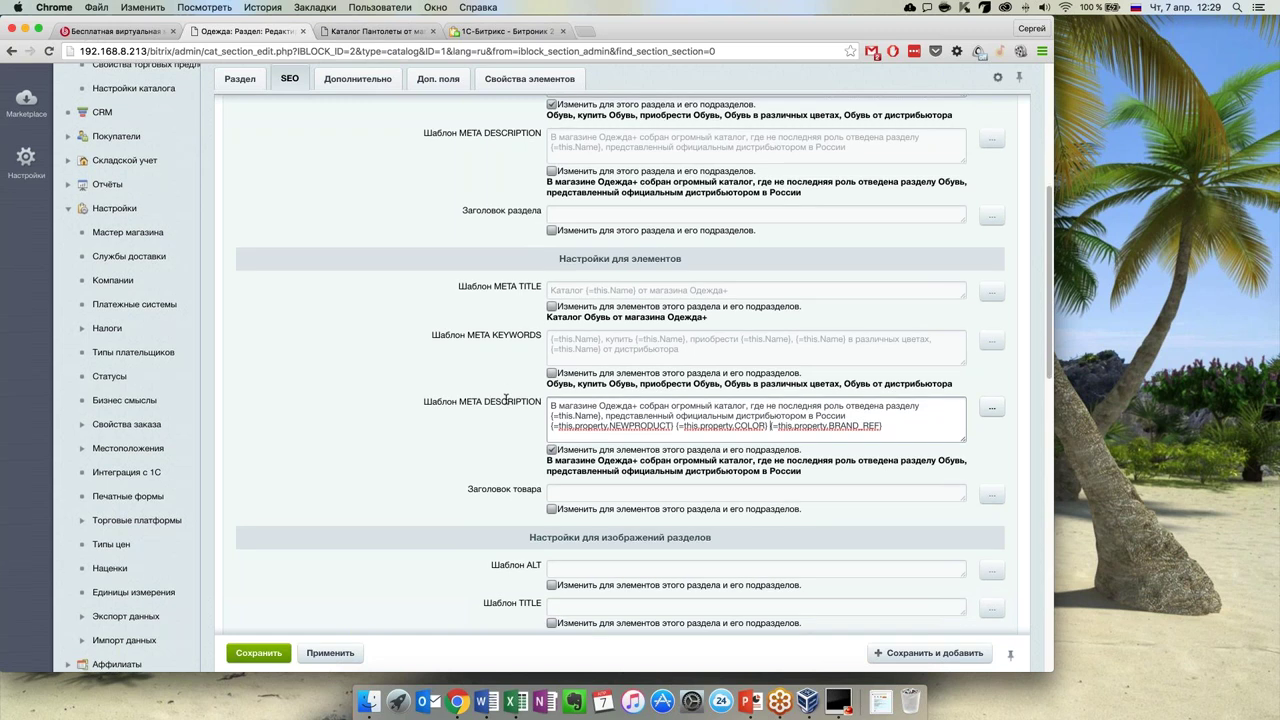
pyautogui.scroll(-1, 516, 395)
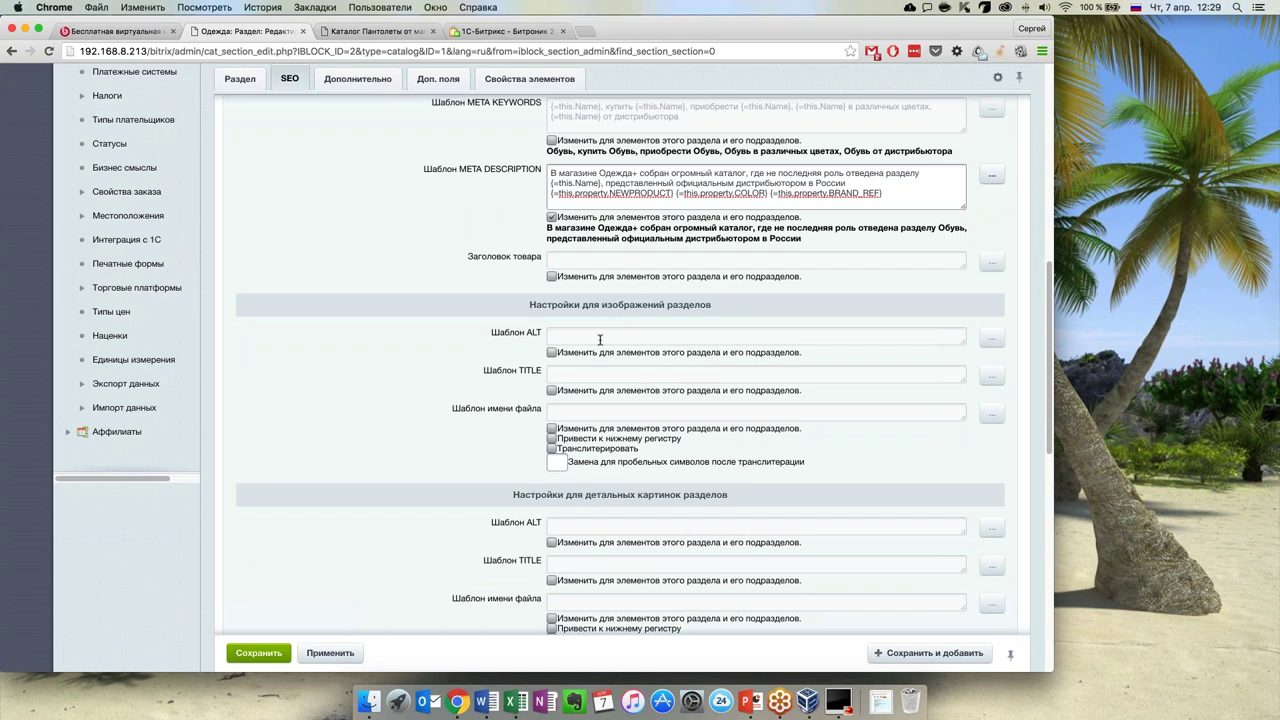
pyautogui.click(553, 337)
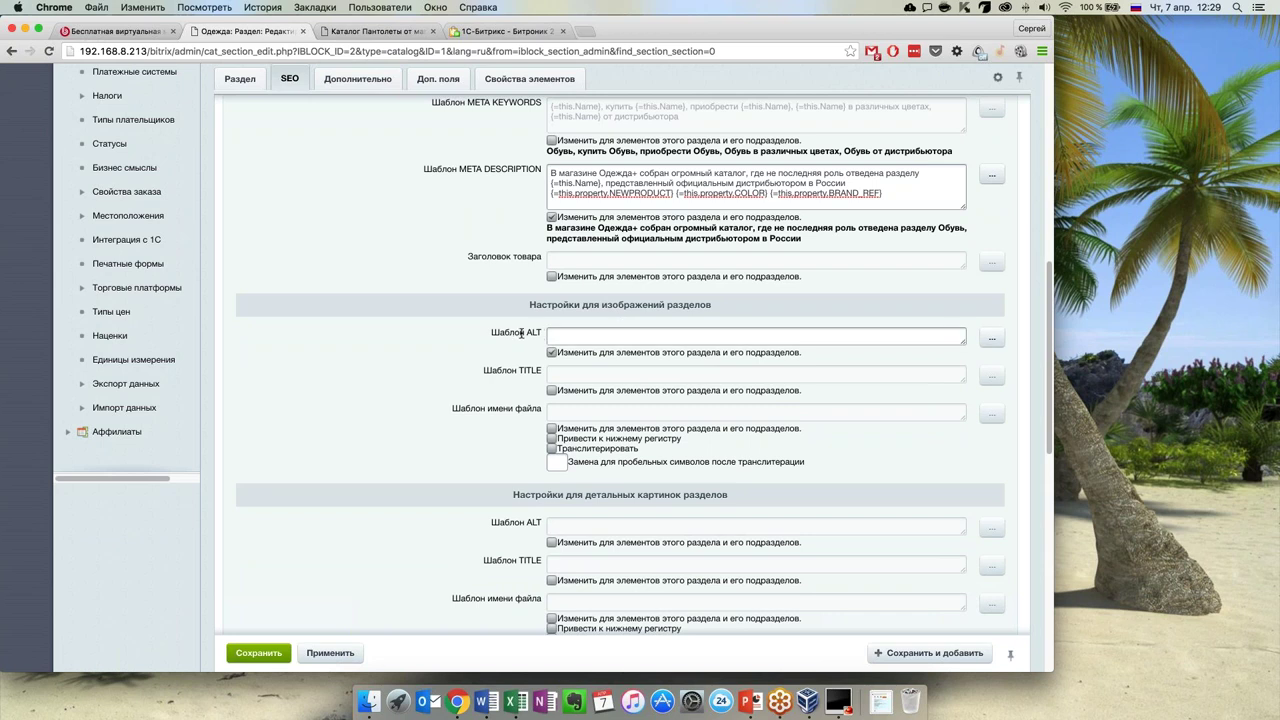
pyautogui.moveTo(526, 334); pyautogui.dragTo(542, 335)
pyautogui.click(544, 338)
pyautogui.click(551, 353)
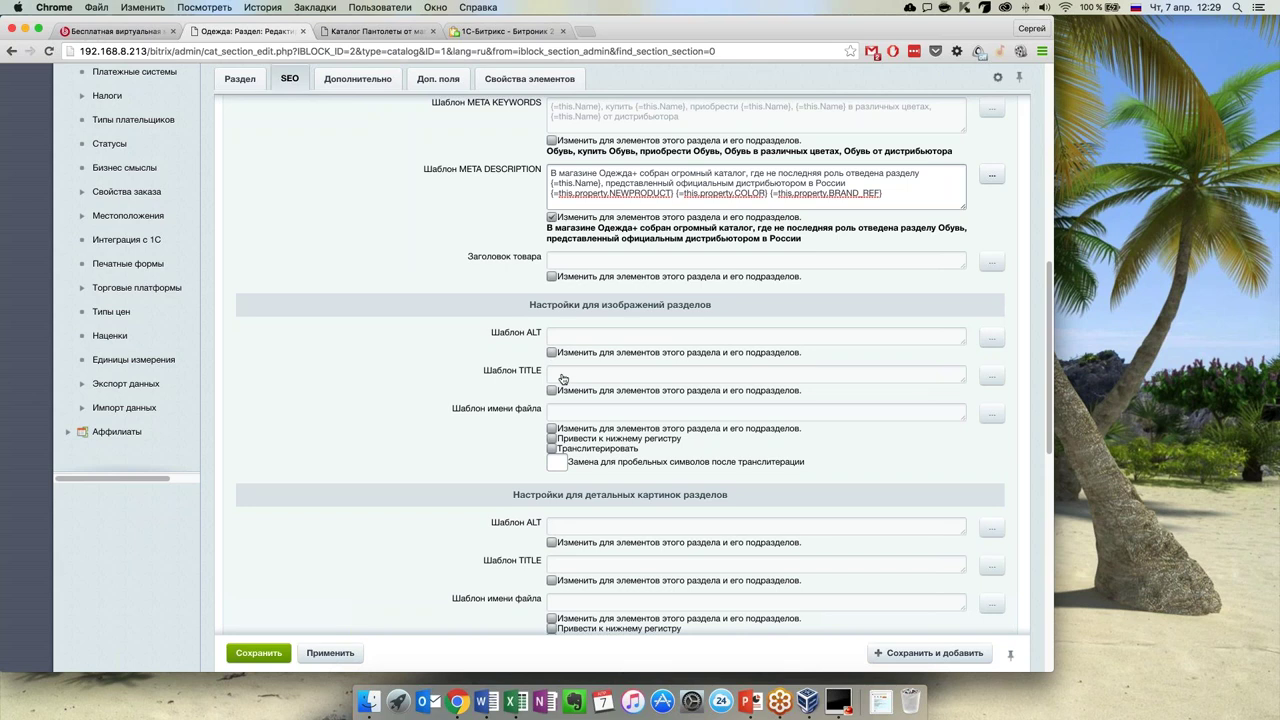
pyautogui.scroll(-1, 544, 386)
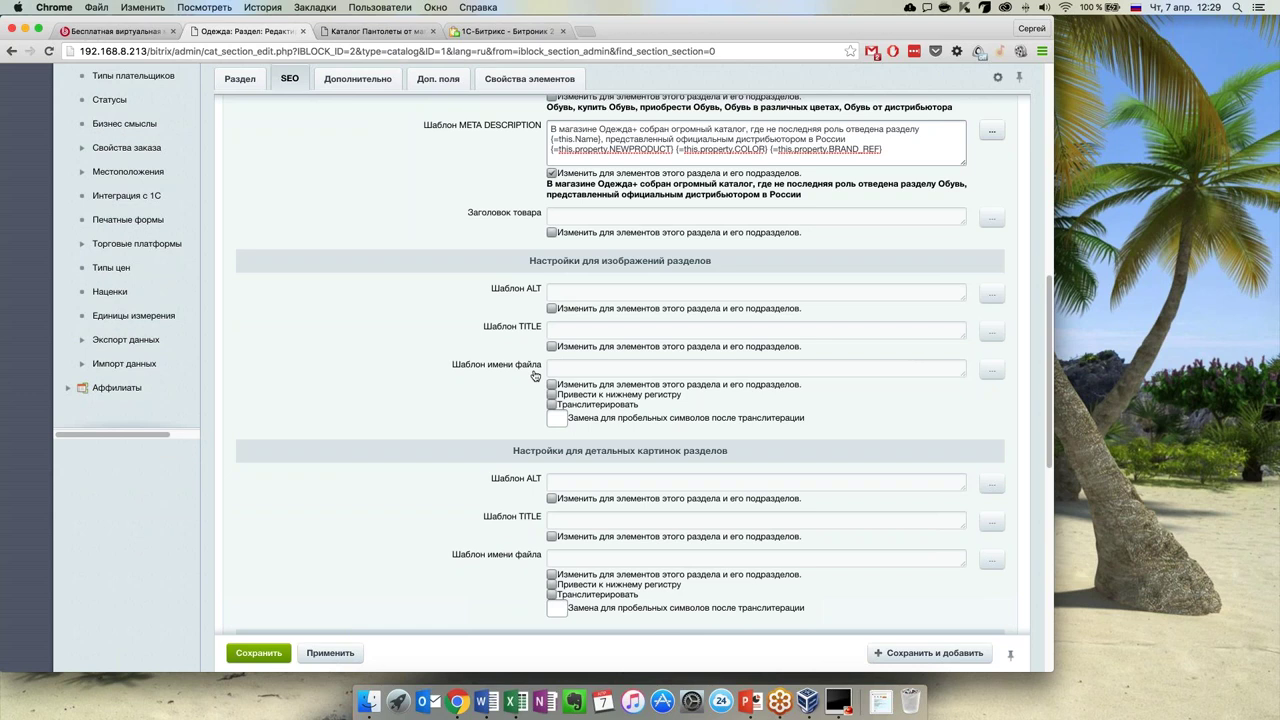
pyautogui.scroll(-1, 503, 394)
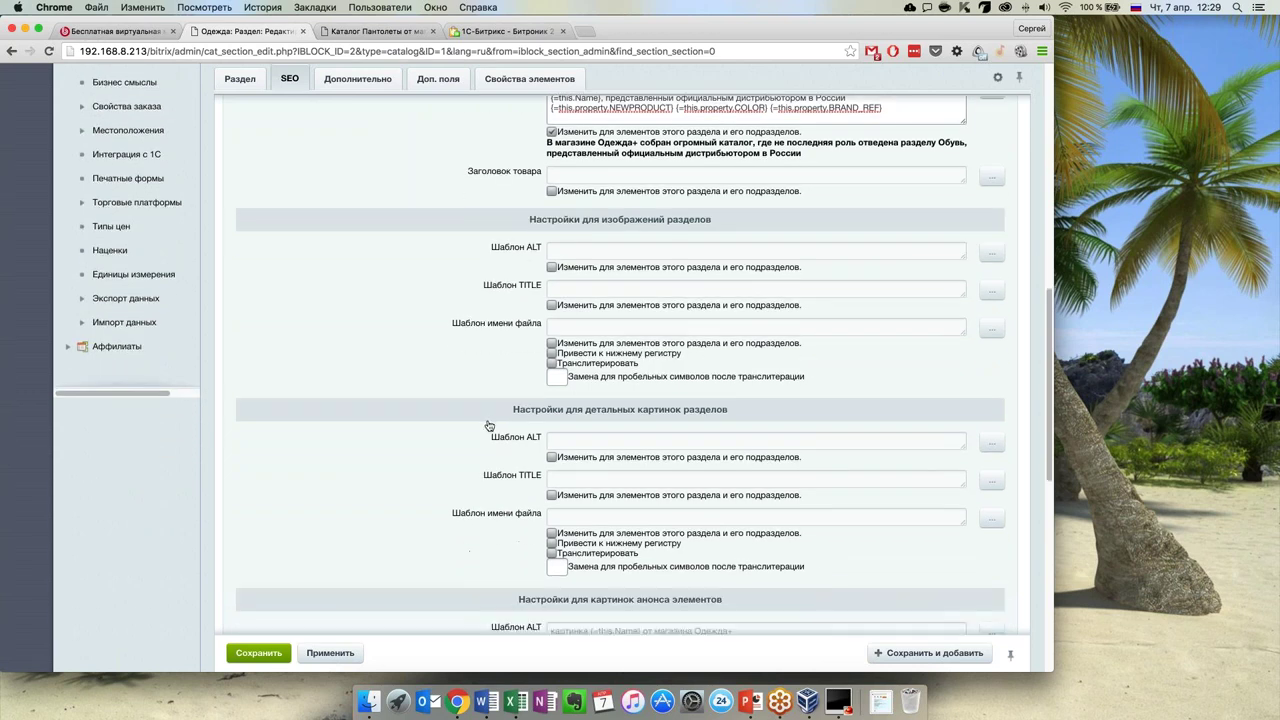
pyautogui.scroll(-2, 487, 436)
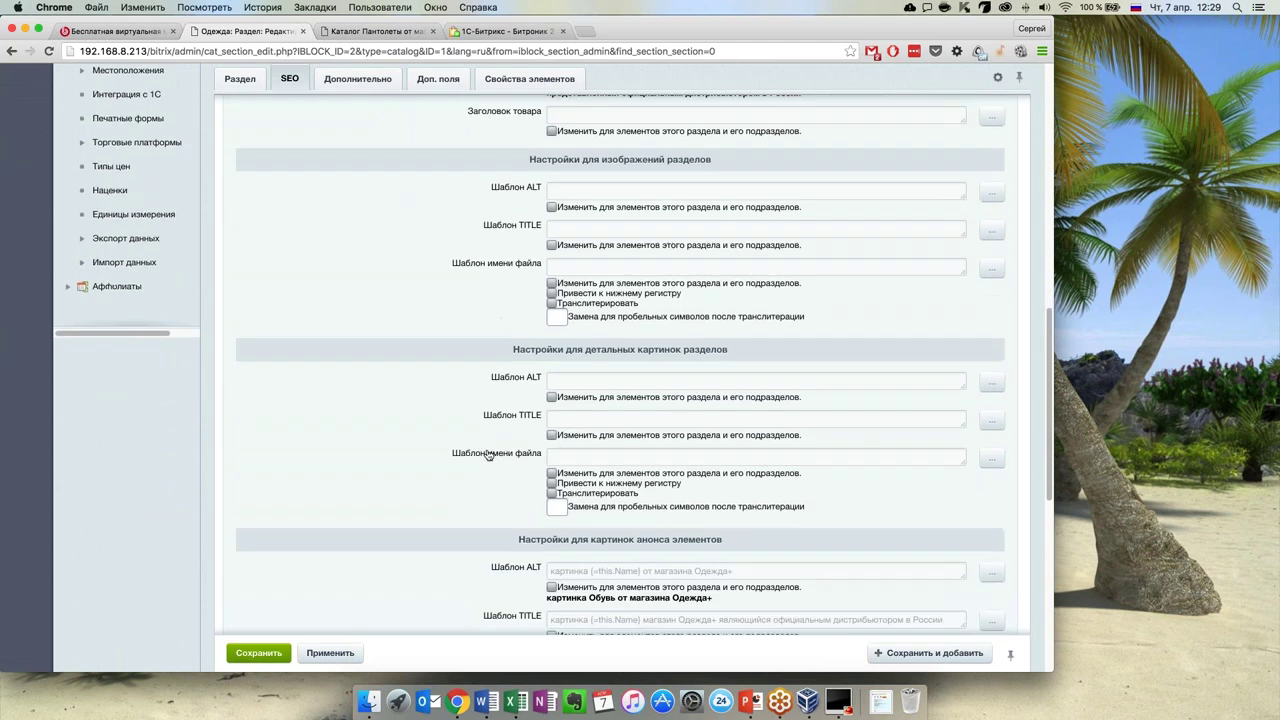
pyautogui.scroll(-5, 487, 453)
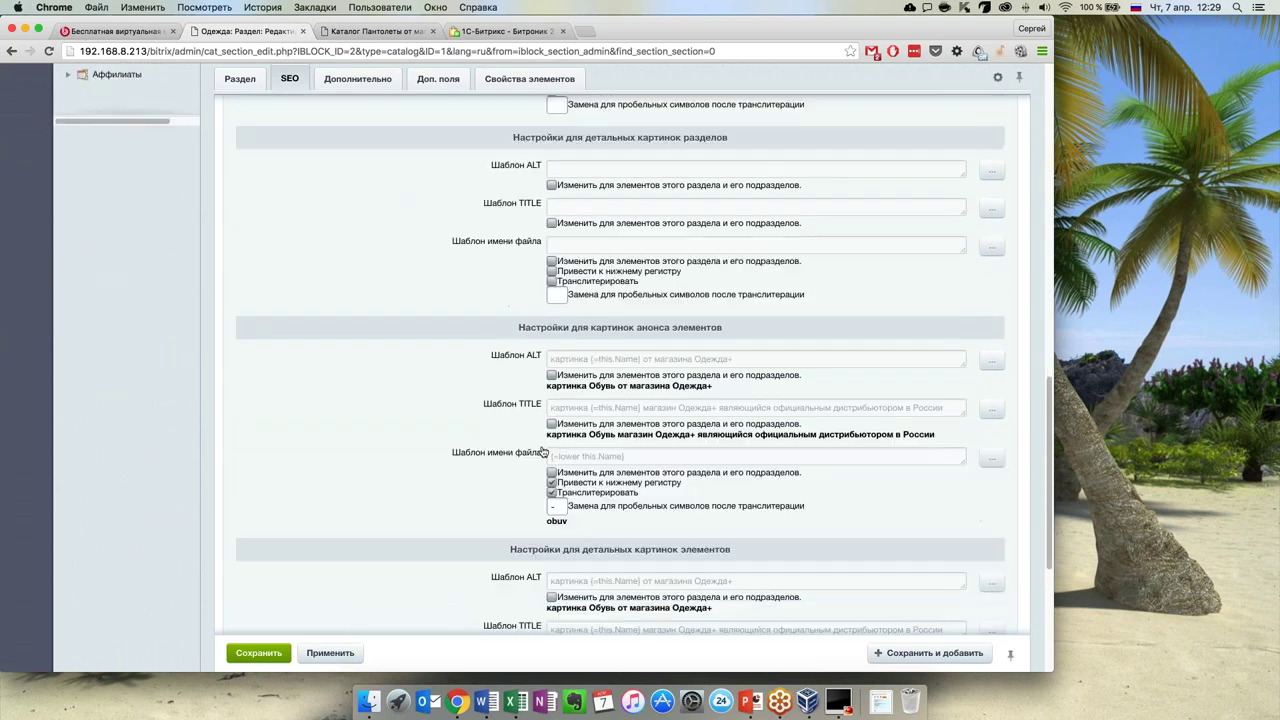
pyautogui.scroll(-7, 667, 418)
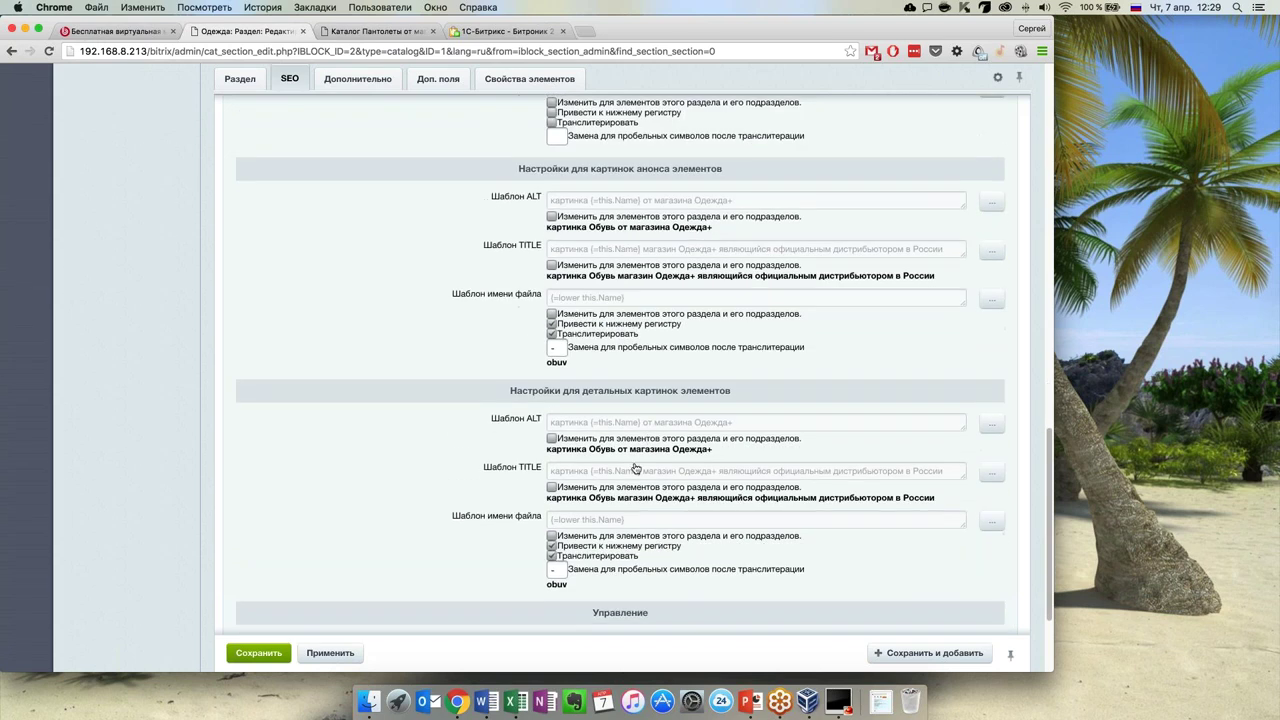
pyautogui.scroll(15, 420, 437)
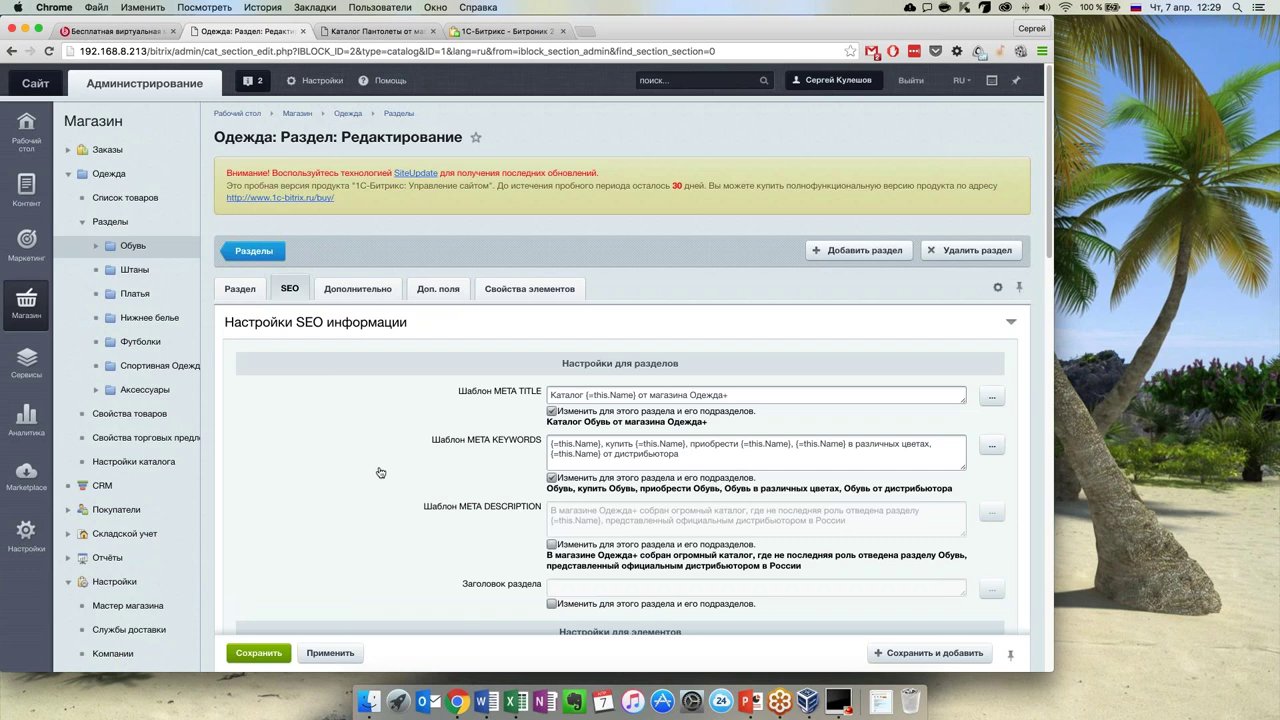
# Collapse Разделы and Одежда in the Магазин menu and expand Настройки > Импорт данных
pyautogui.click(127, 250)
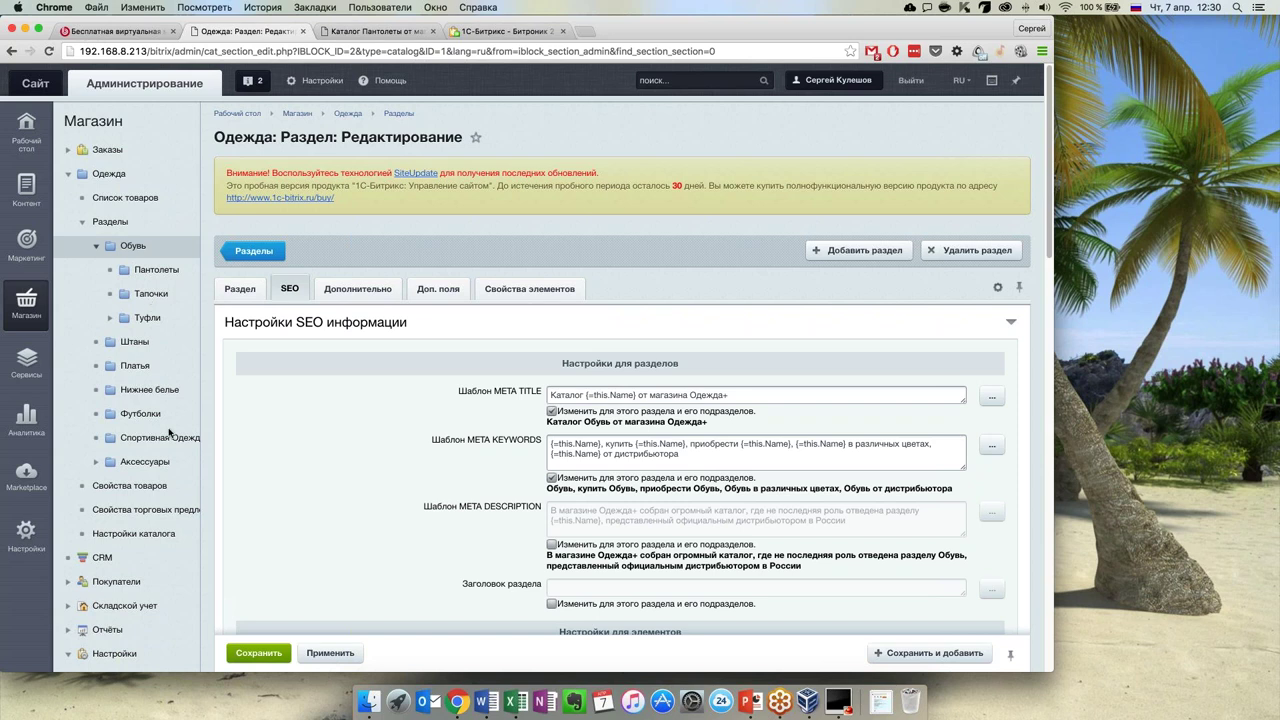
pyautogui.click(82, 221)
pyautogui.click(69, 175)
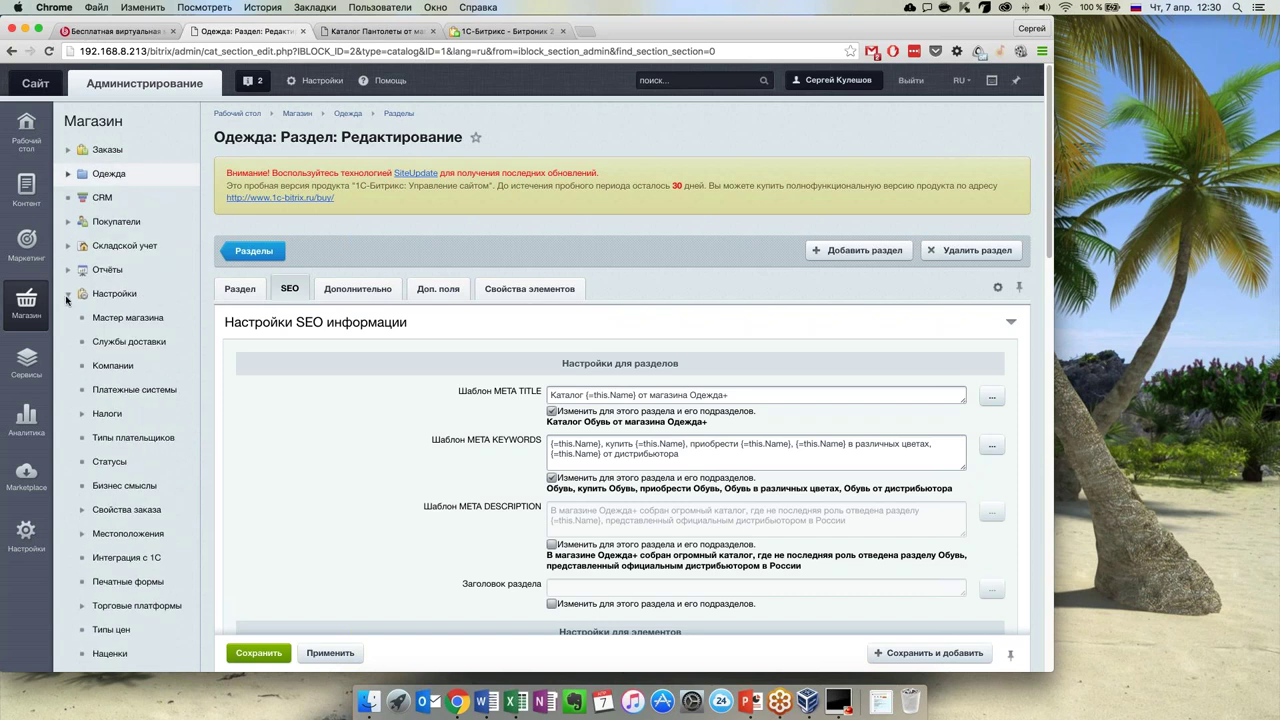
pyautogui.scroll(-1, 135, 436)
pyautogui.scroll(-1, 135, 436)
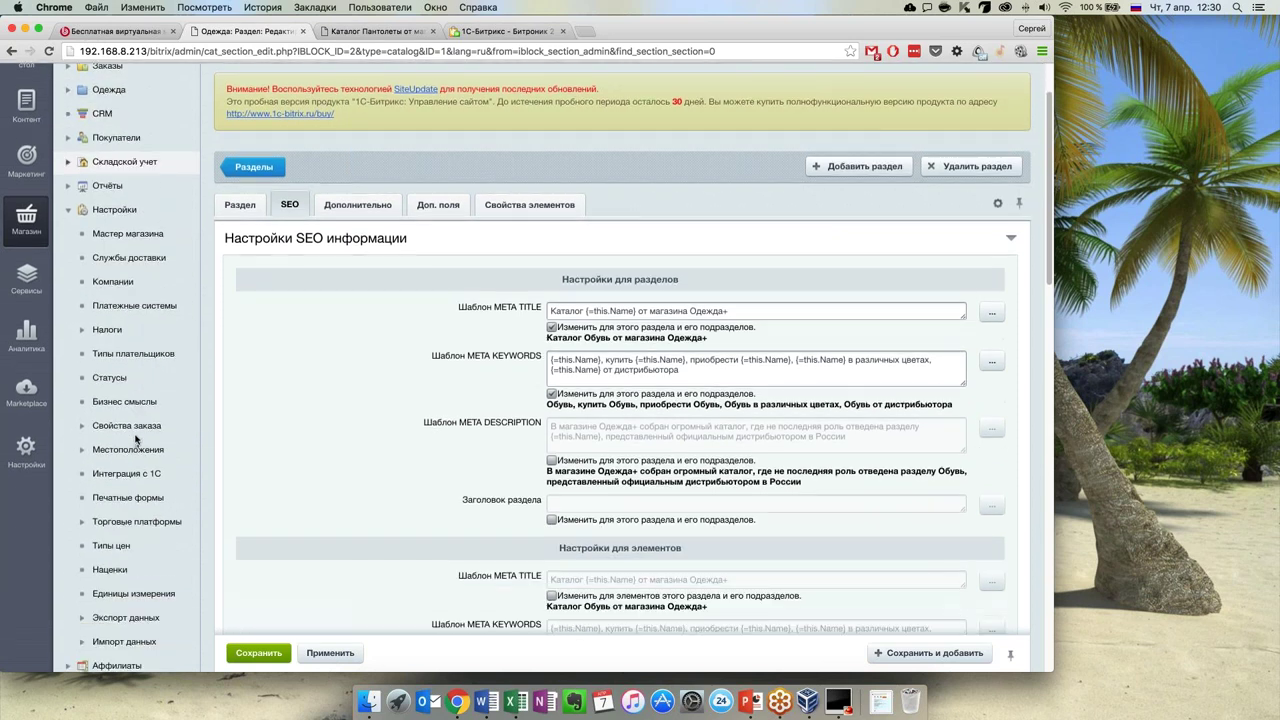
pyautogui.scroll(3, 110, 400)
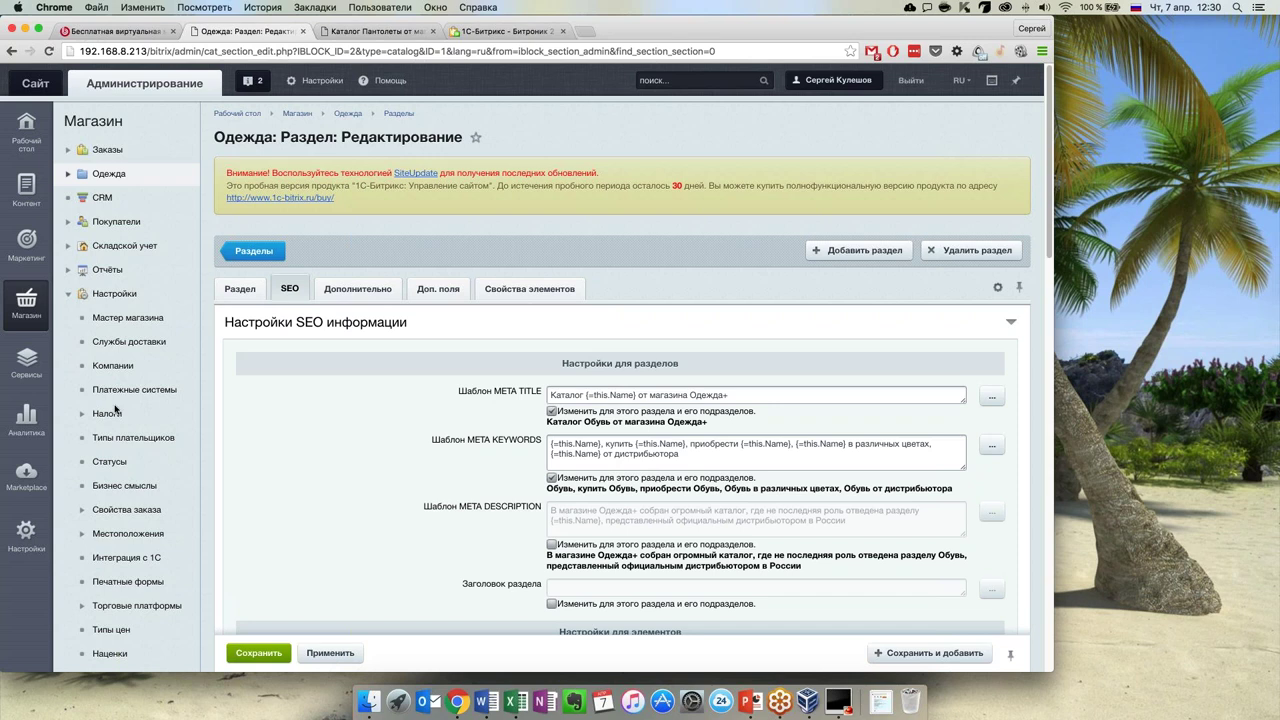
pyautogui.scroll(-5, 113, 408)
pyautogui.click(84, 404)
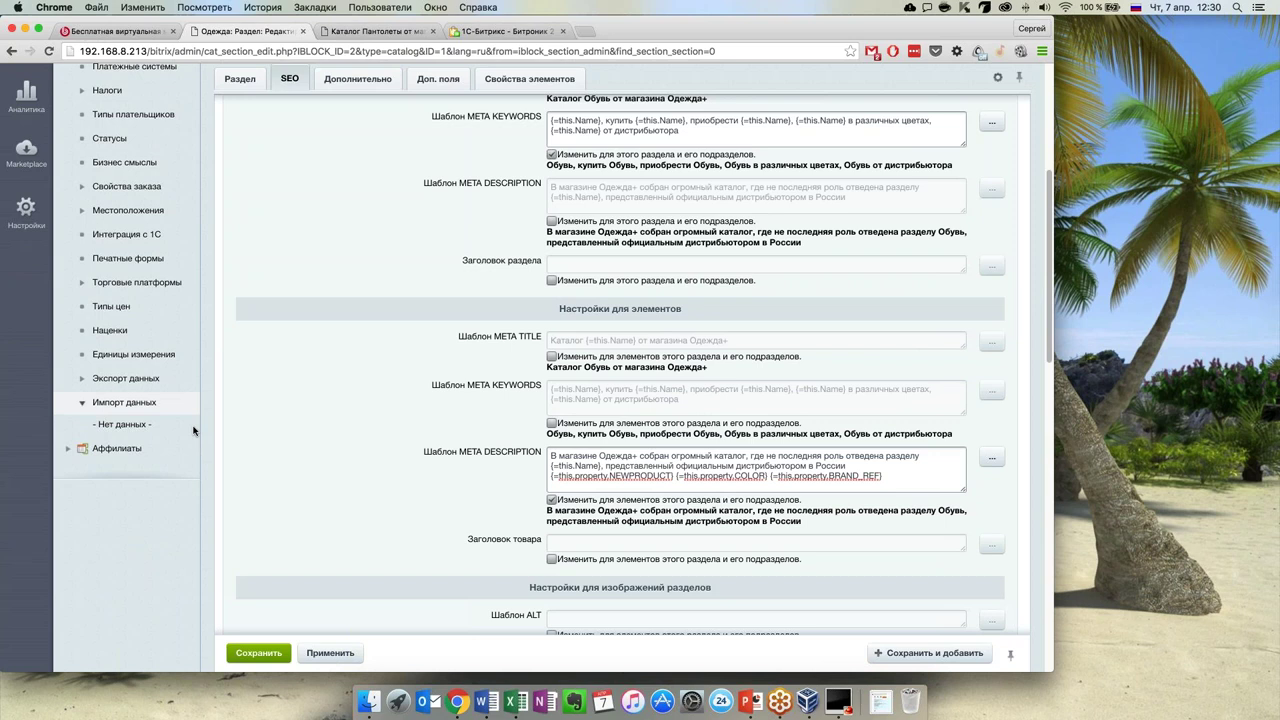
# Review the catalog import profiles on the Импорт данных page
pyautogui.click(138, 402)
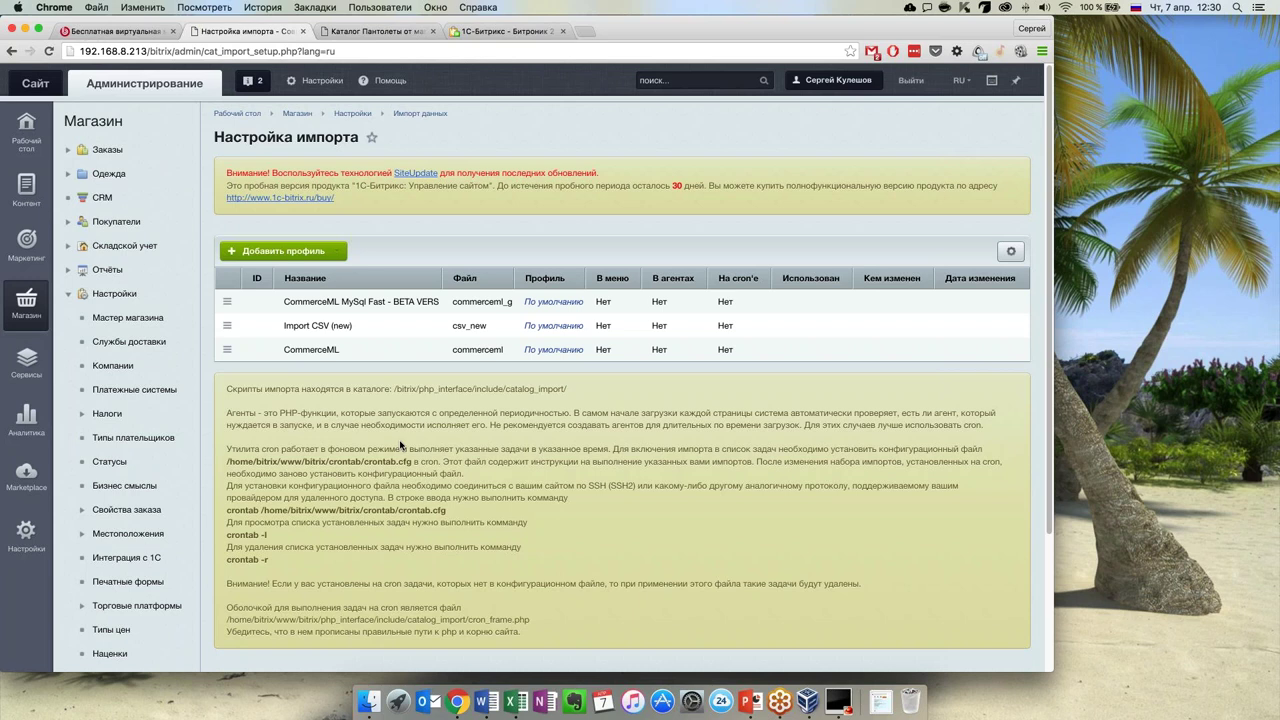
pyautogui.scroll(-1, 375, 455)
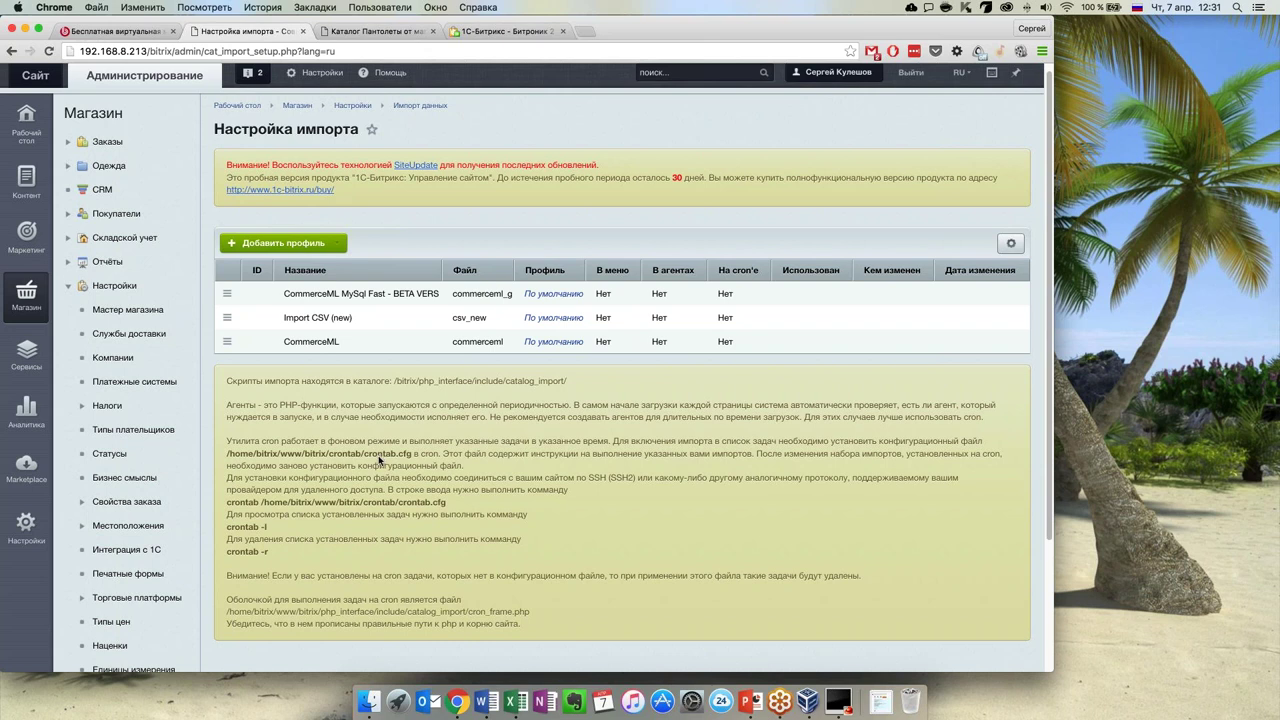
pyautogui.scroll(-3, 382, 460)
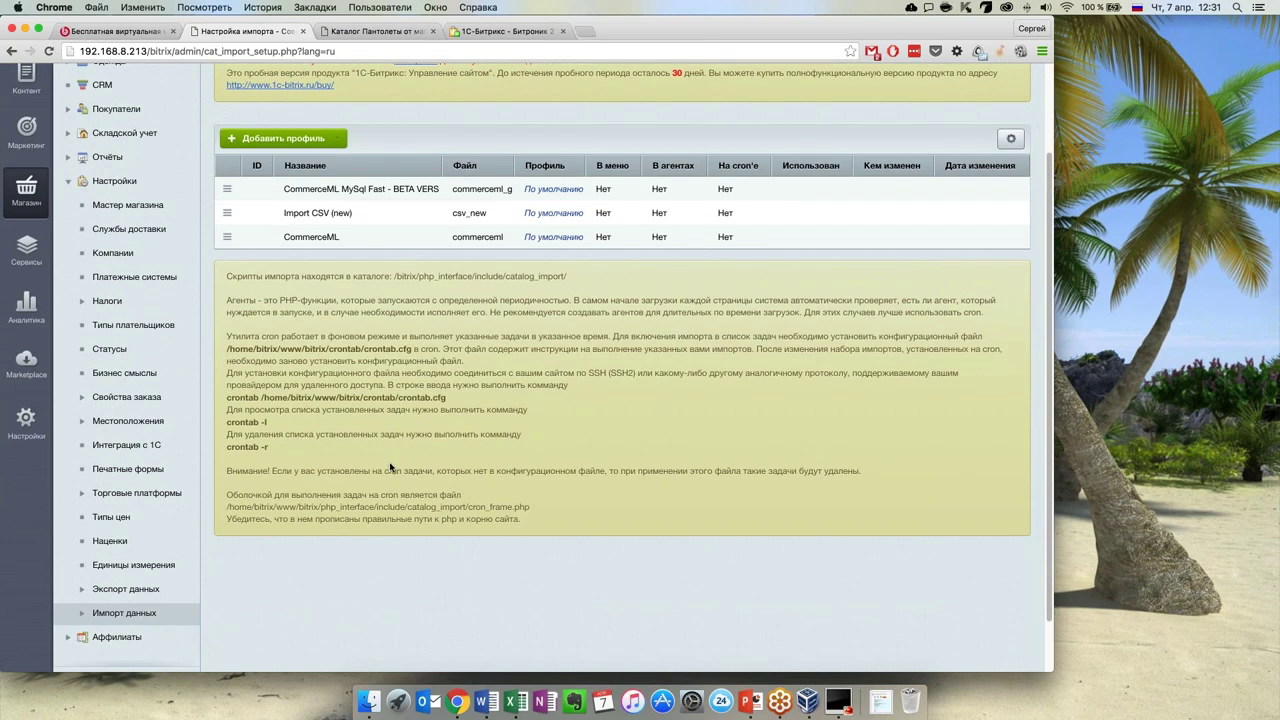
pyautogui.scroll(4, 376, 466)
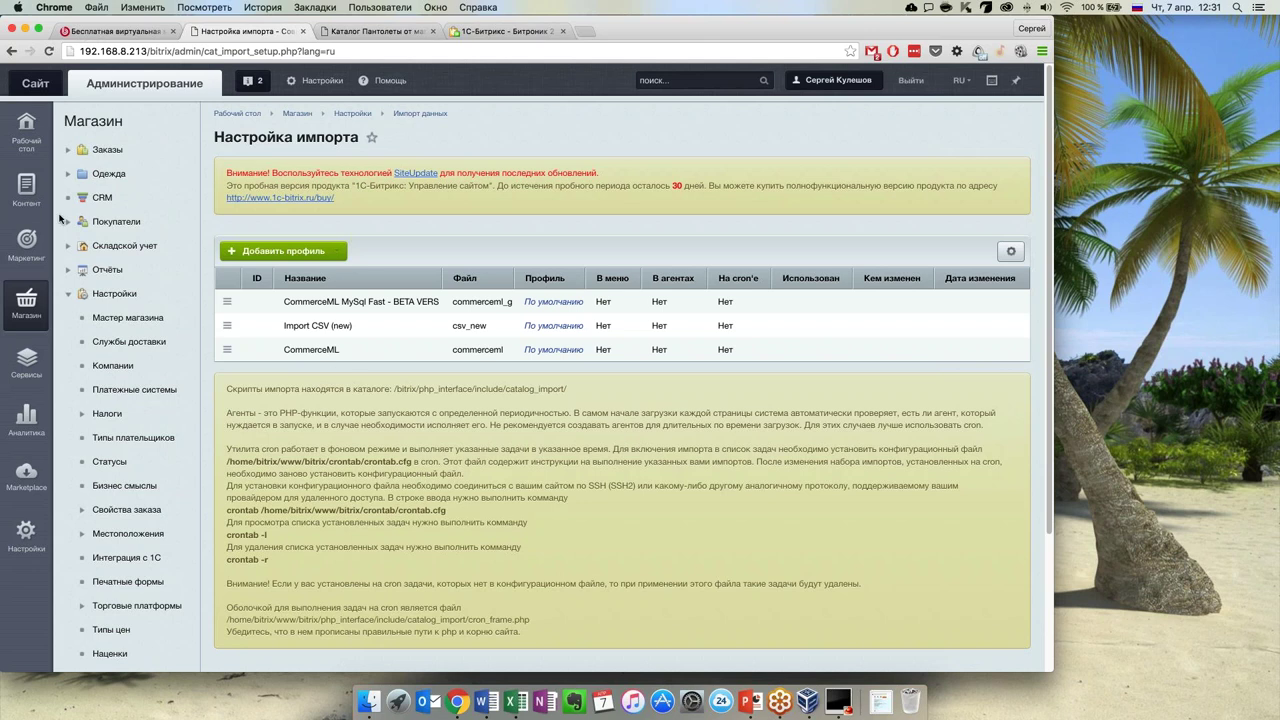
# Open the CSV infoblock import via Контент > Инфоблоки > Импорт > CSV
pyautogui.click(24, 192)
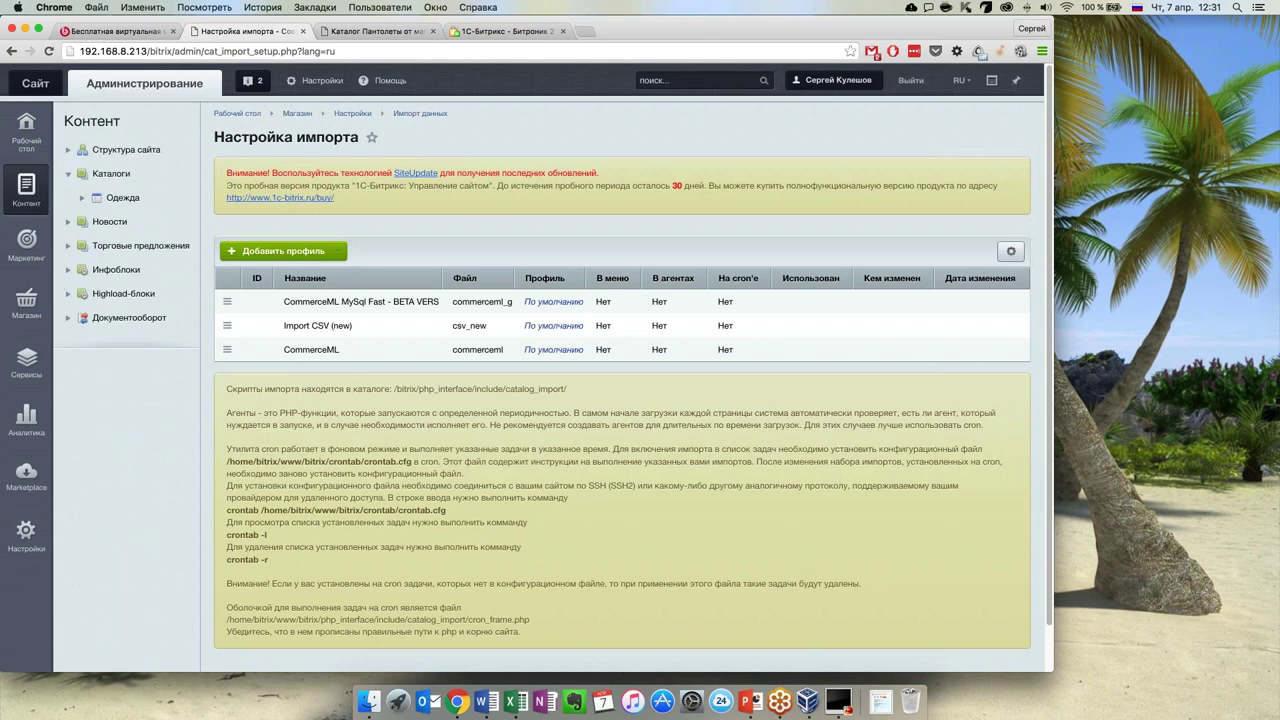
pyautogui.scroll(-1, 91, 341)
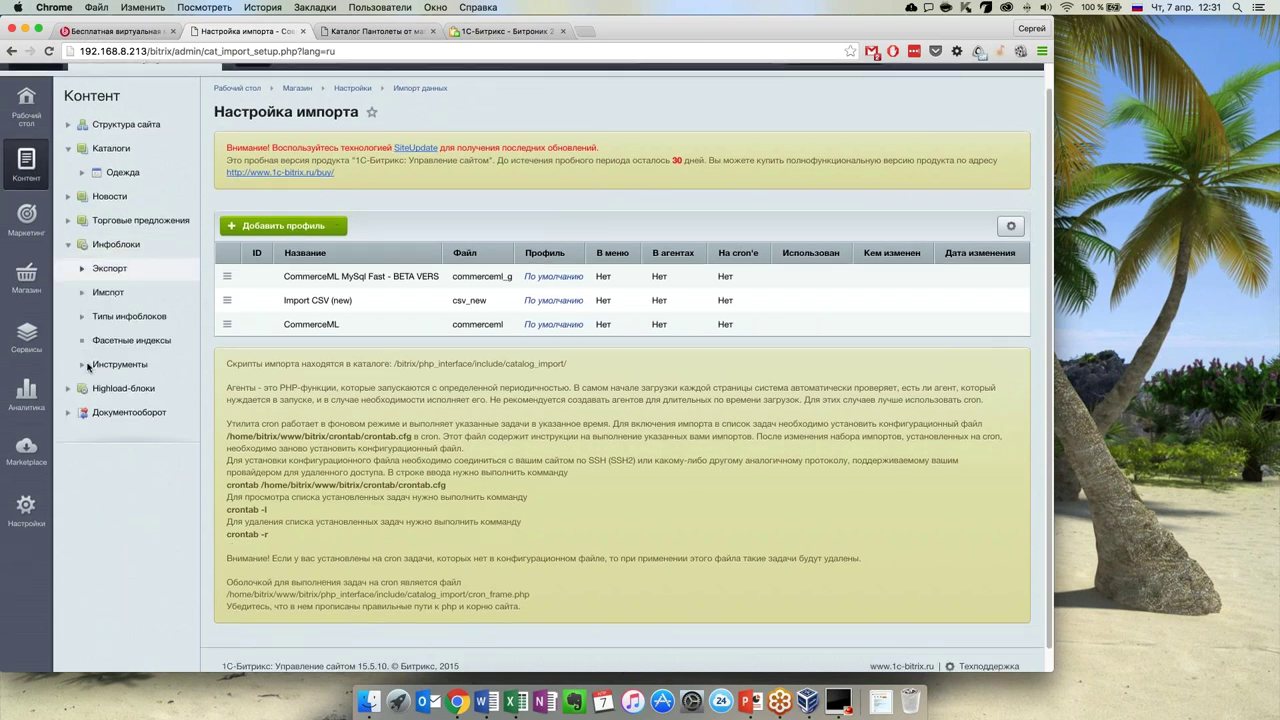
pyautogui.click(108, 295)
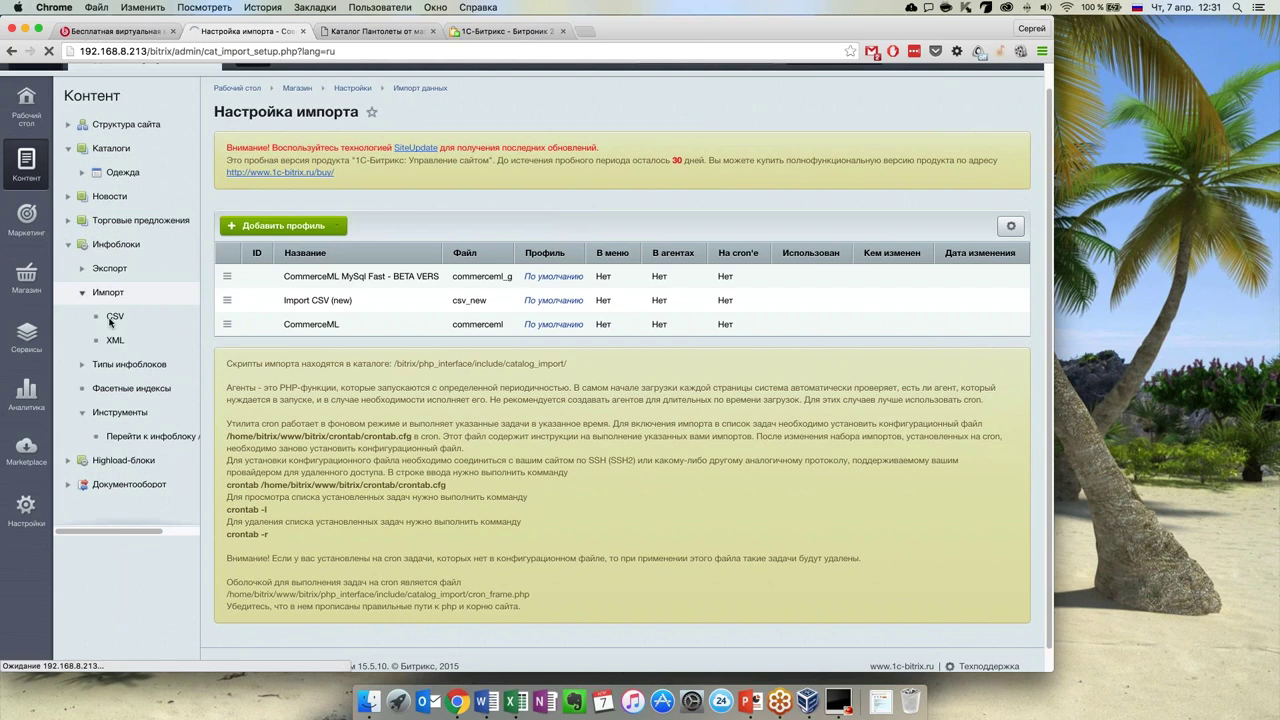
pyautogui.click(112, 317)
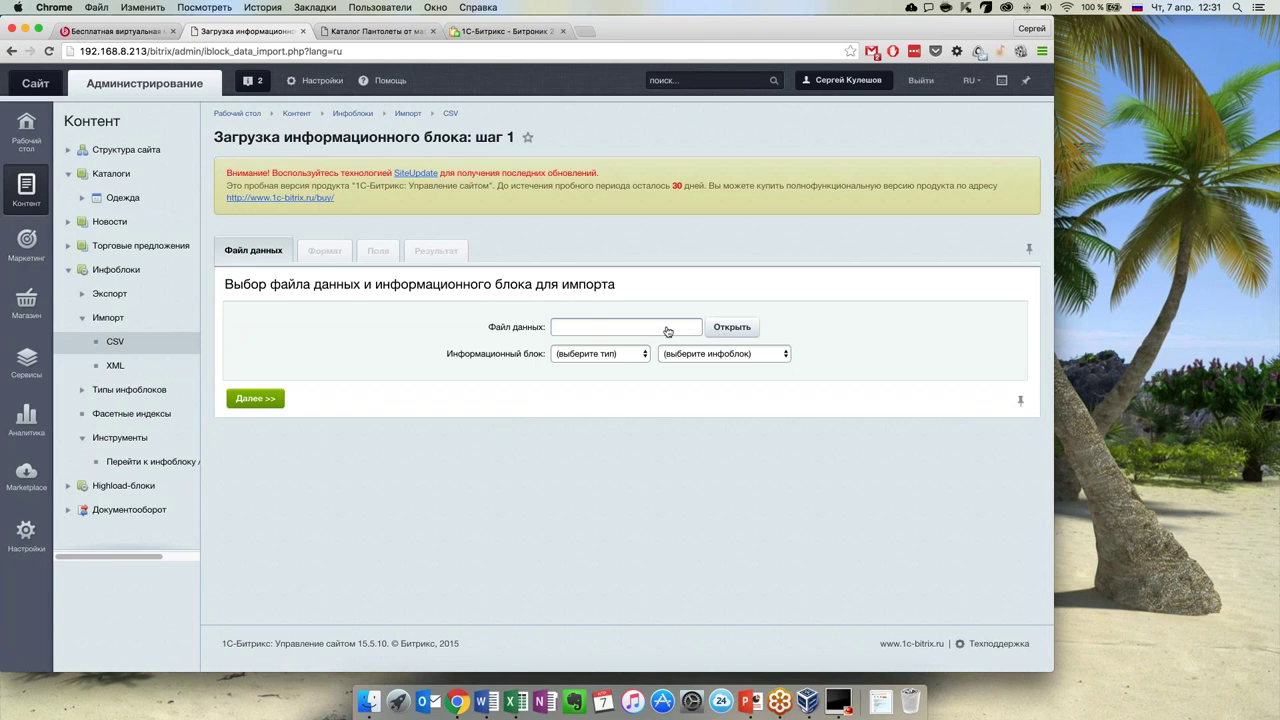
# Set the import infoblock to Каталоги [catalog] / Одежда [2]
pyautogui.click(625, 354)
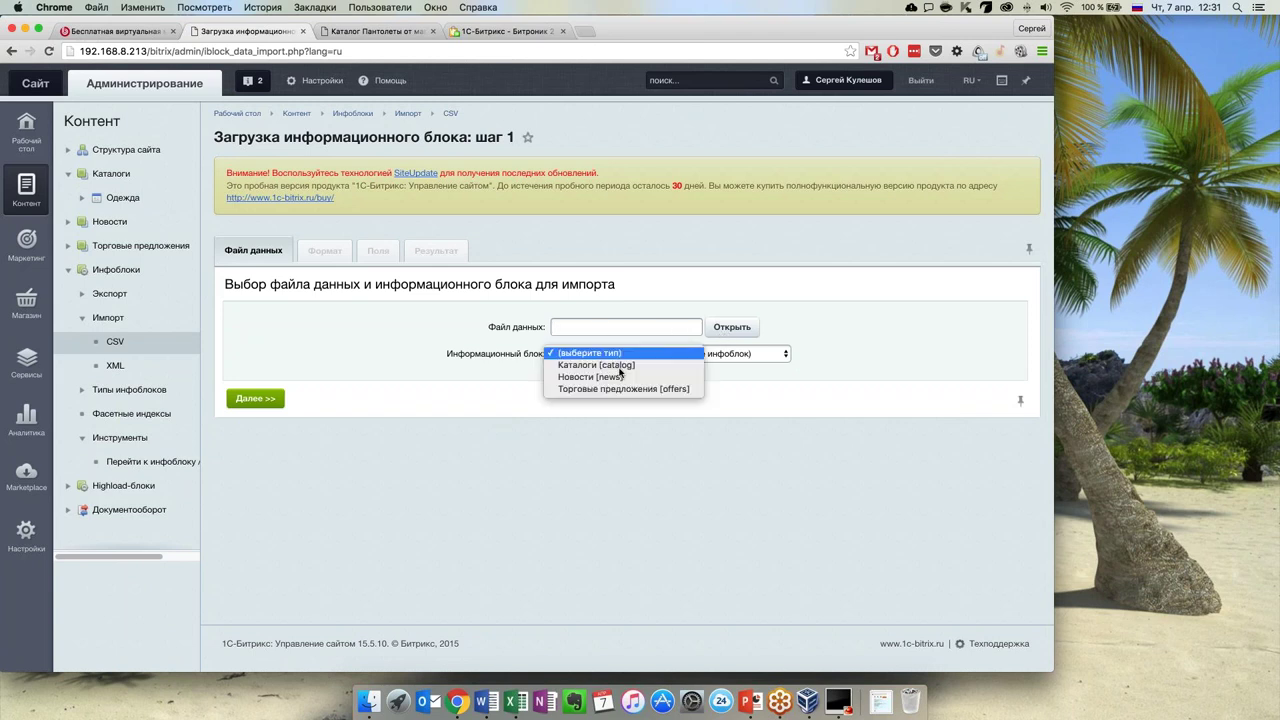
pyautogui.click(704, 362)
pyautogui.click(724, 356)
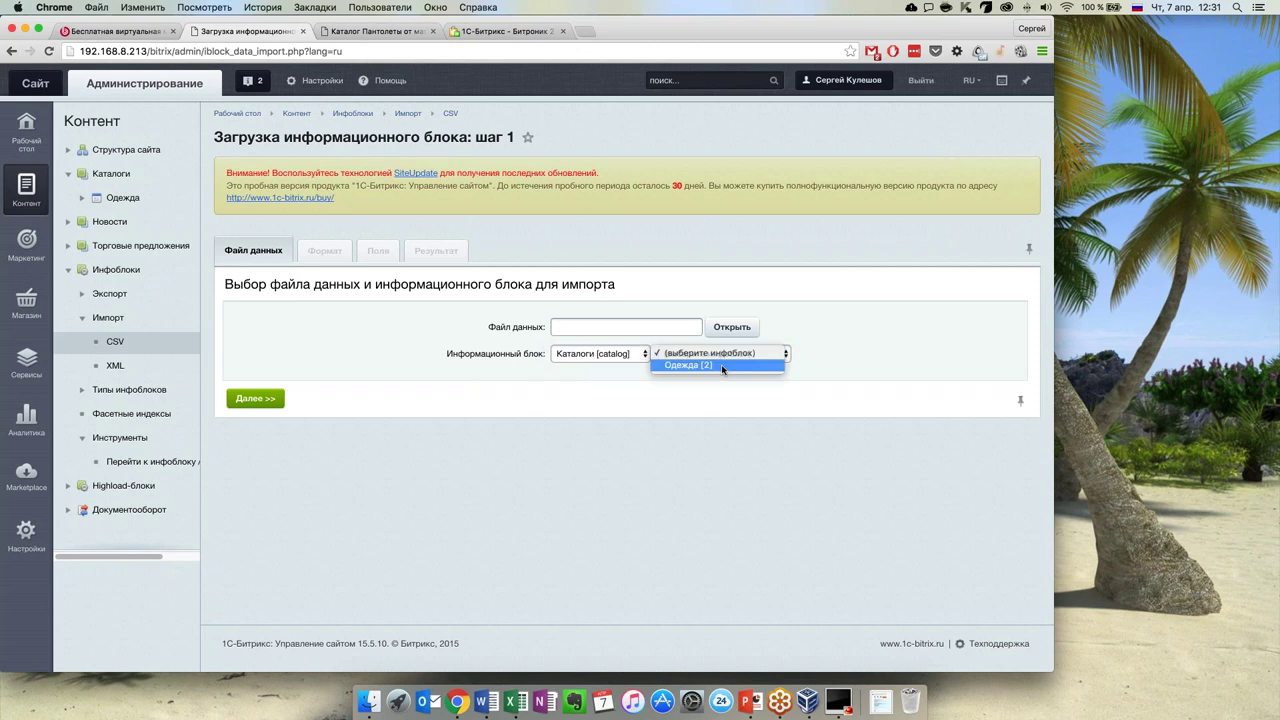
pyautogui.click(721, 366)
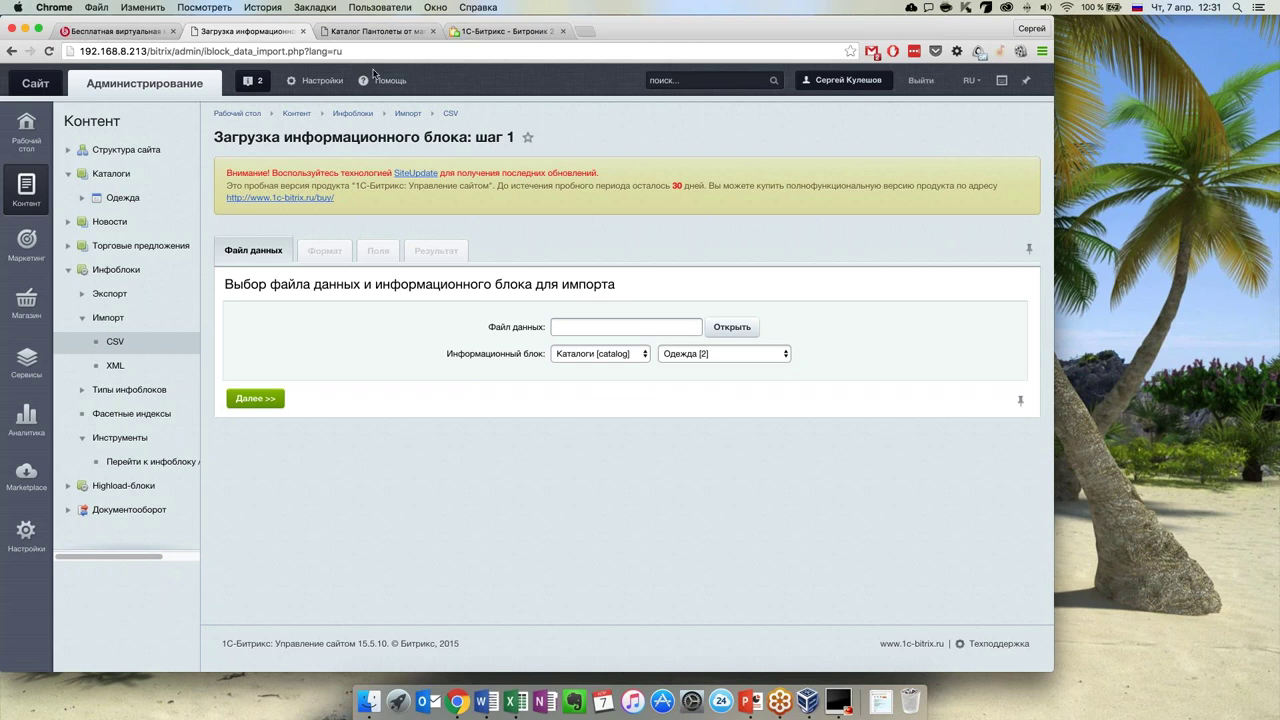
# Open the CSV import help page, then return and switch to the Магазин area
pyautogui.click(368, 80)
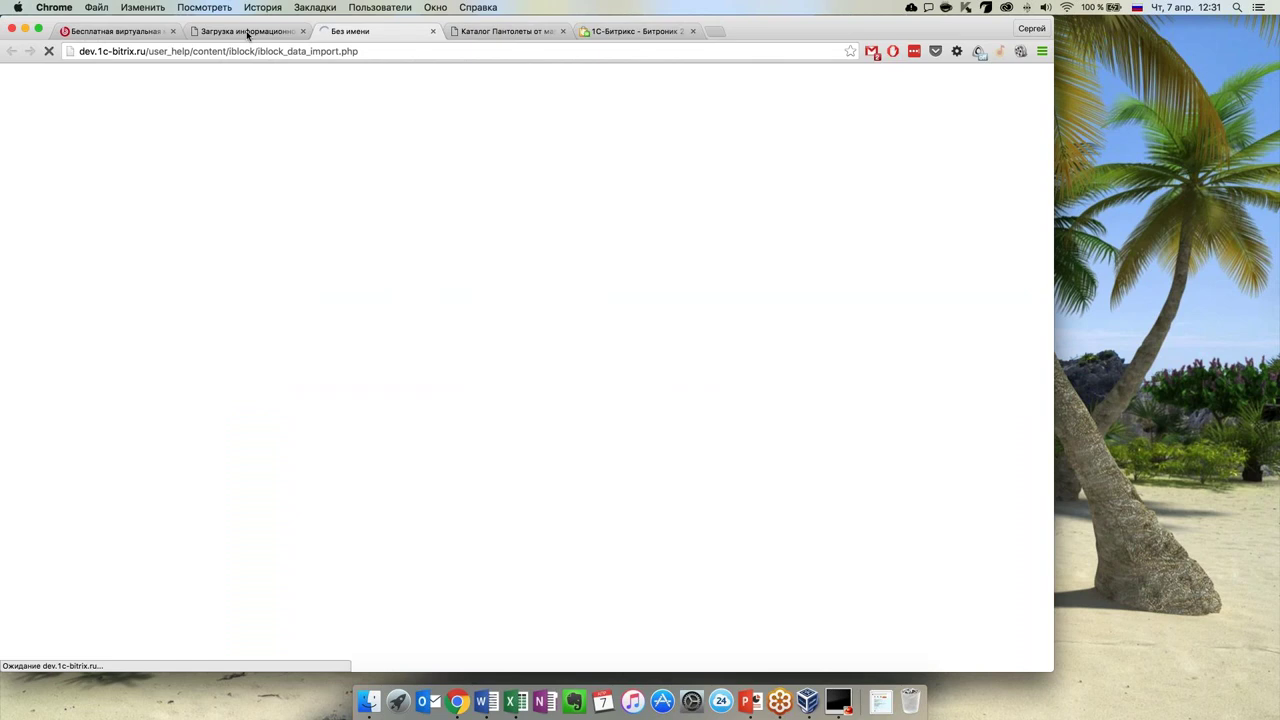
pyautogui.click(249, 35)
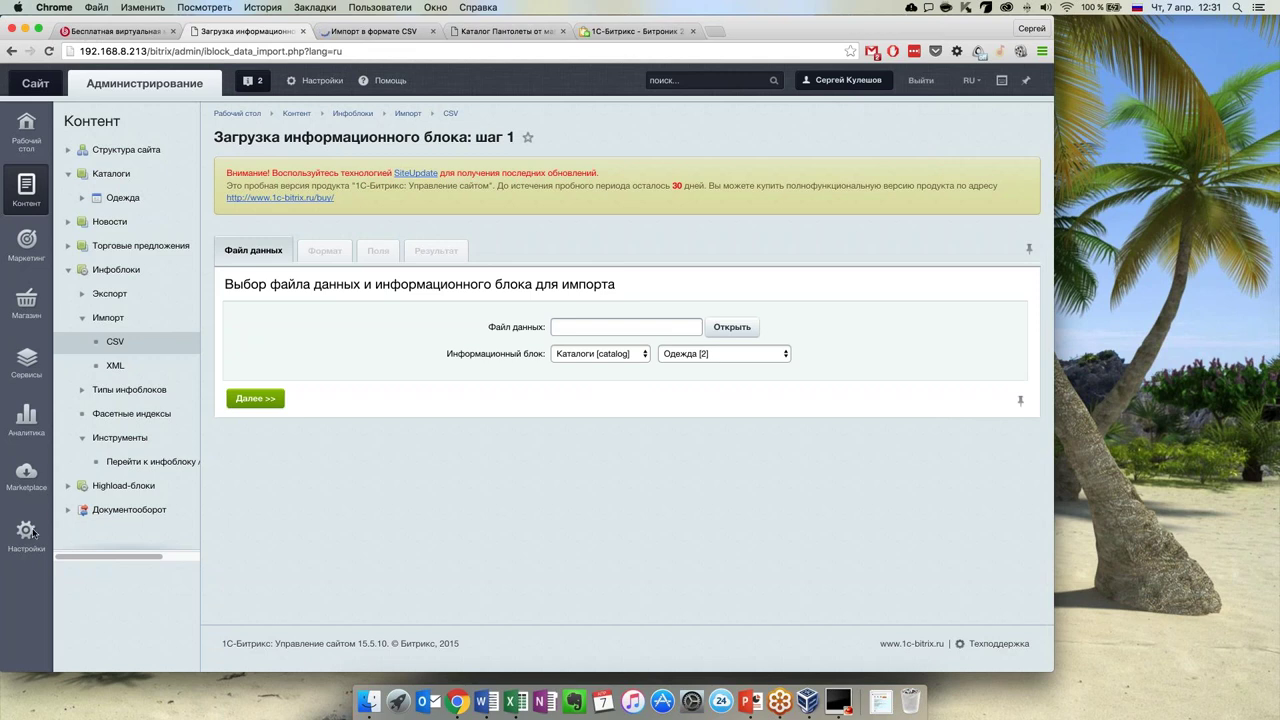
pyautogui.click(26, 303)
pyautogui.scroll(-4, 118, 440)
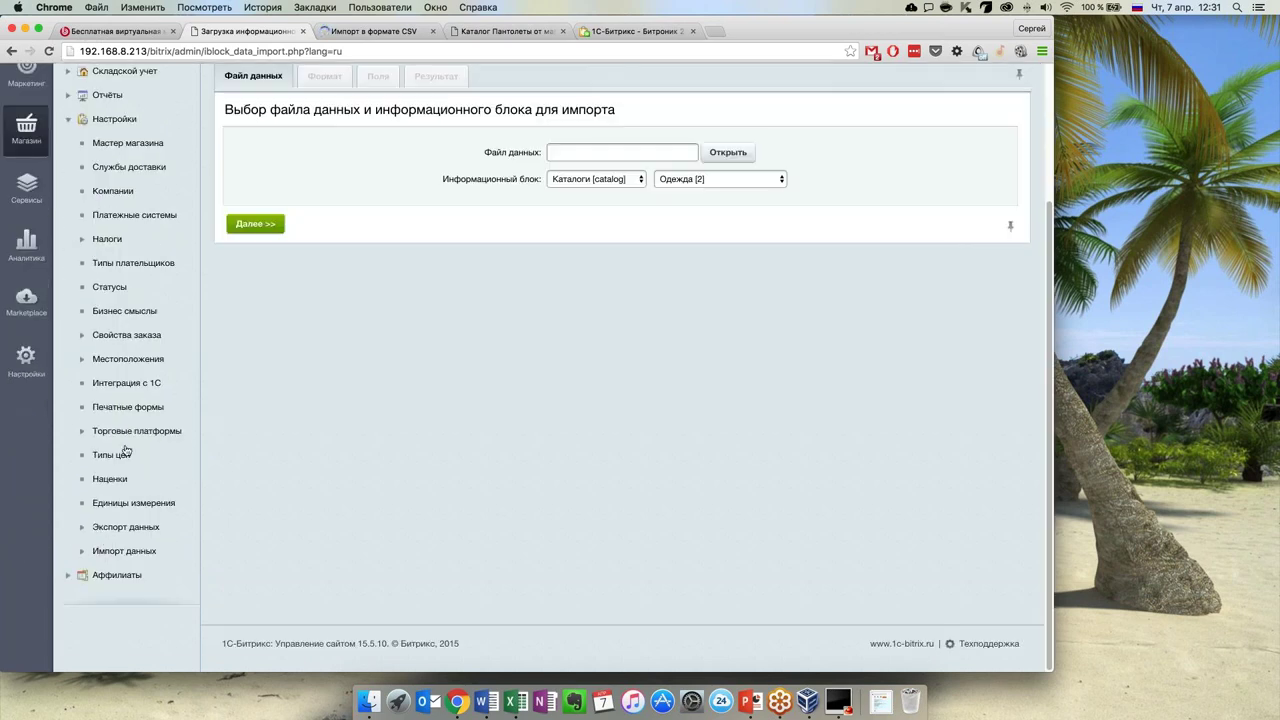
# Add a new profile from the Import CSV (new) row menu on Импорт данных
pyautogui.click(107, 553)
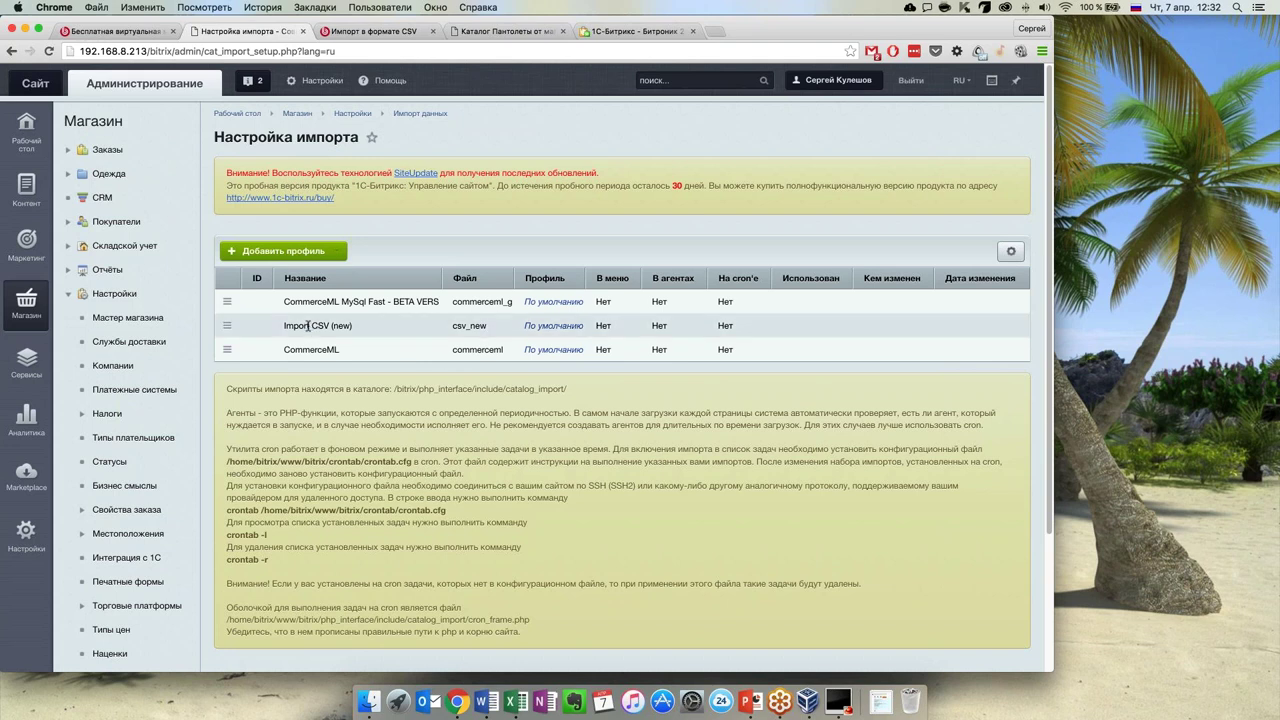
pyautogui.click(227, 325)
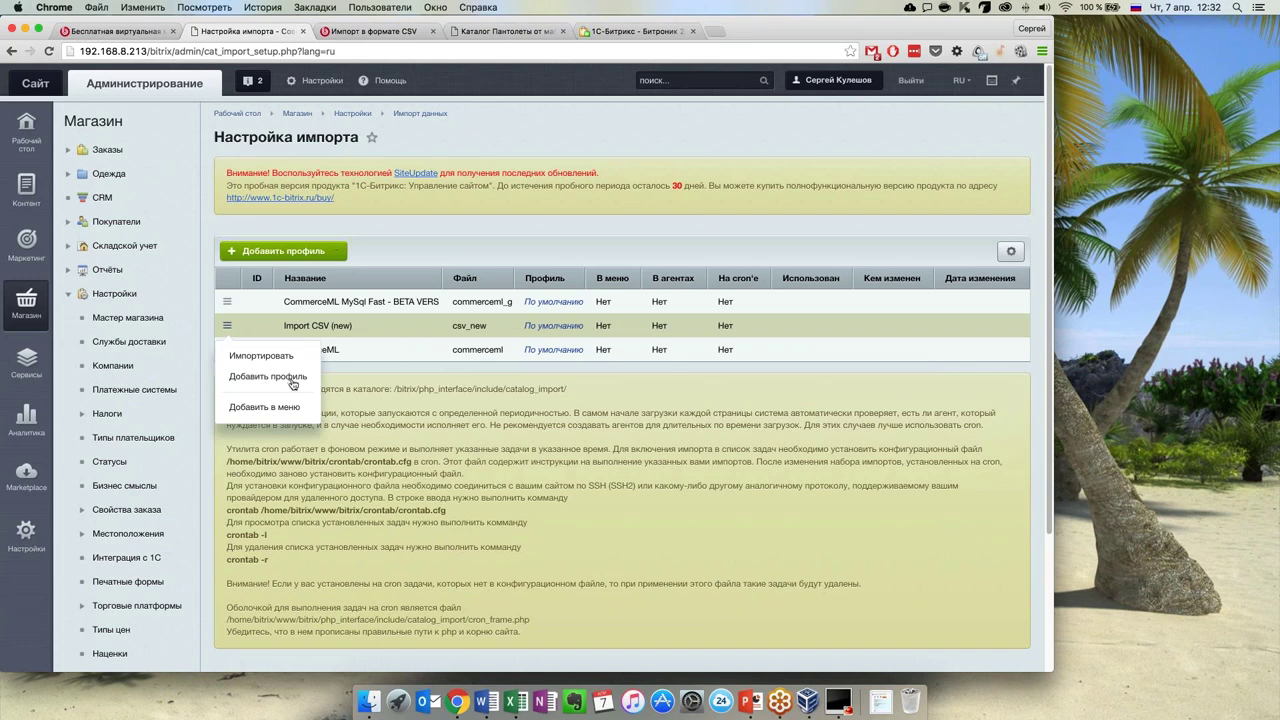
pyautogui.click(236, 377)
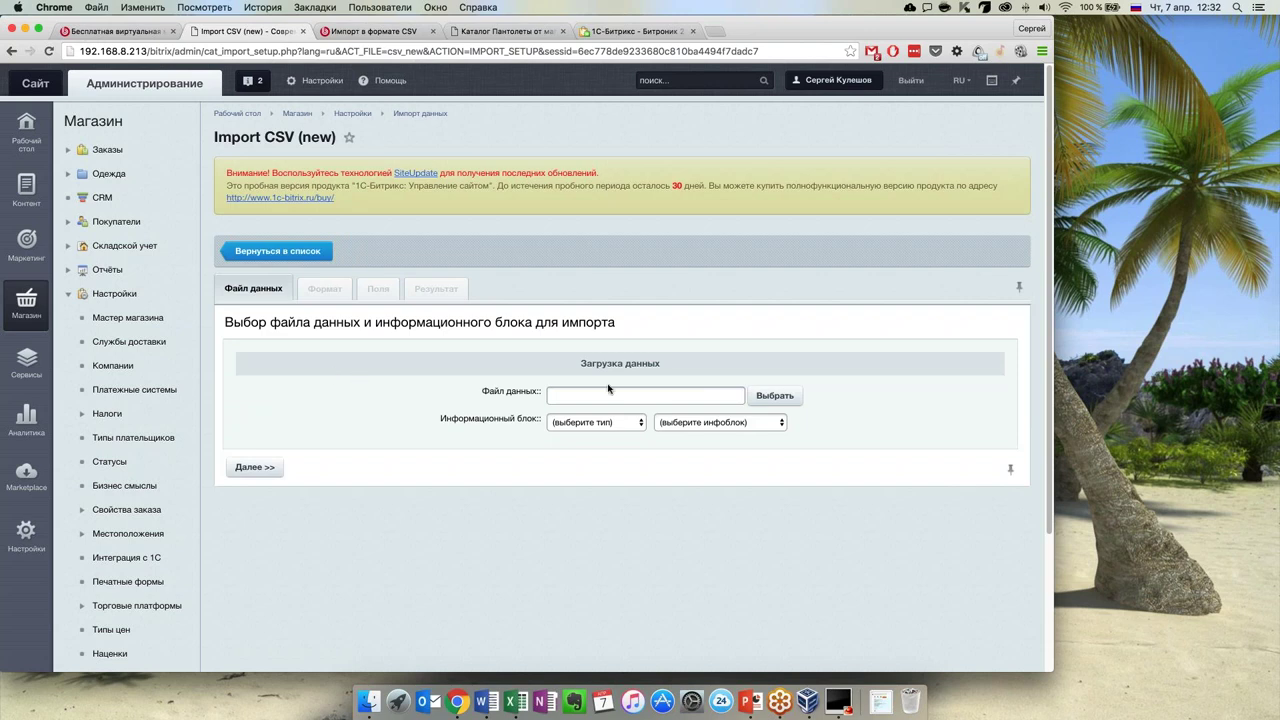
# Set the profile's infoblock to Каталоги [catalog] / Одежда [2]
pyautogui.scroll(-1, 611, 390)
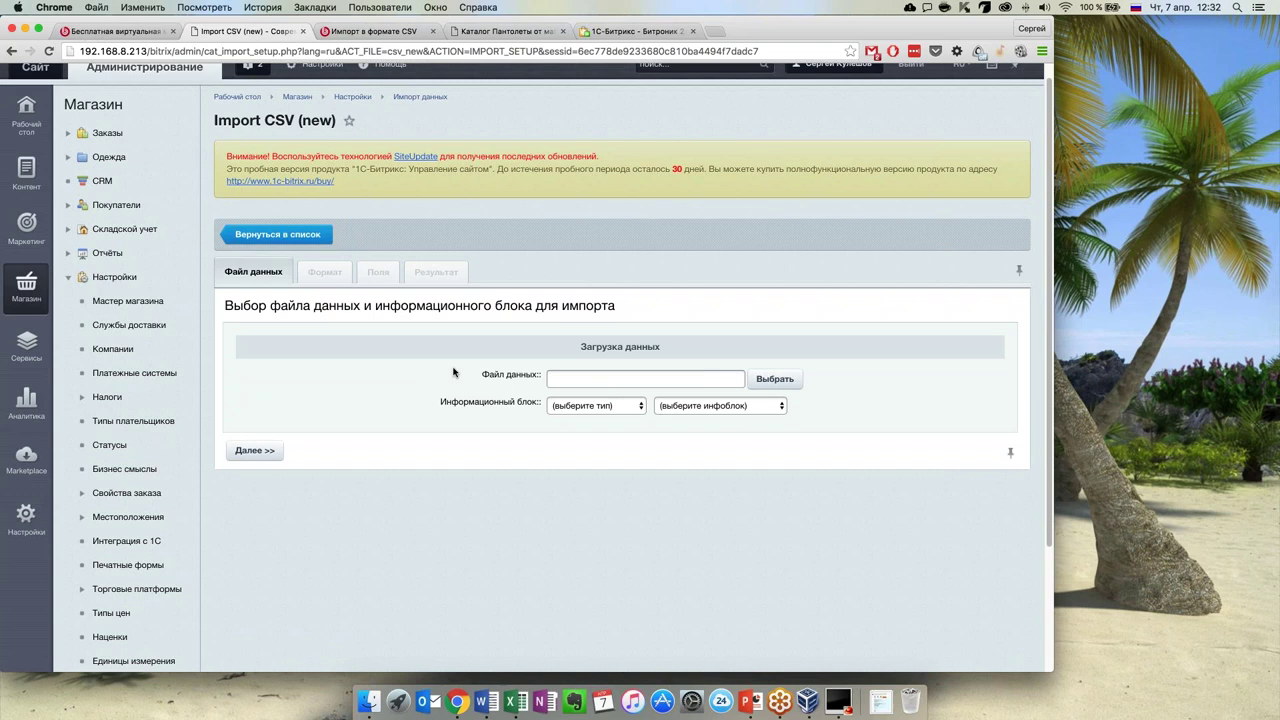
pyautogui.click(603, 407)
pyautogui.click(600, 418)
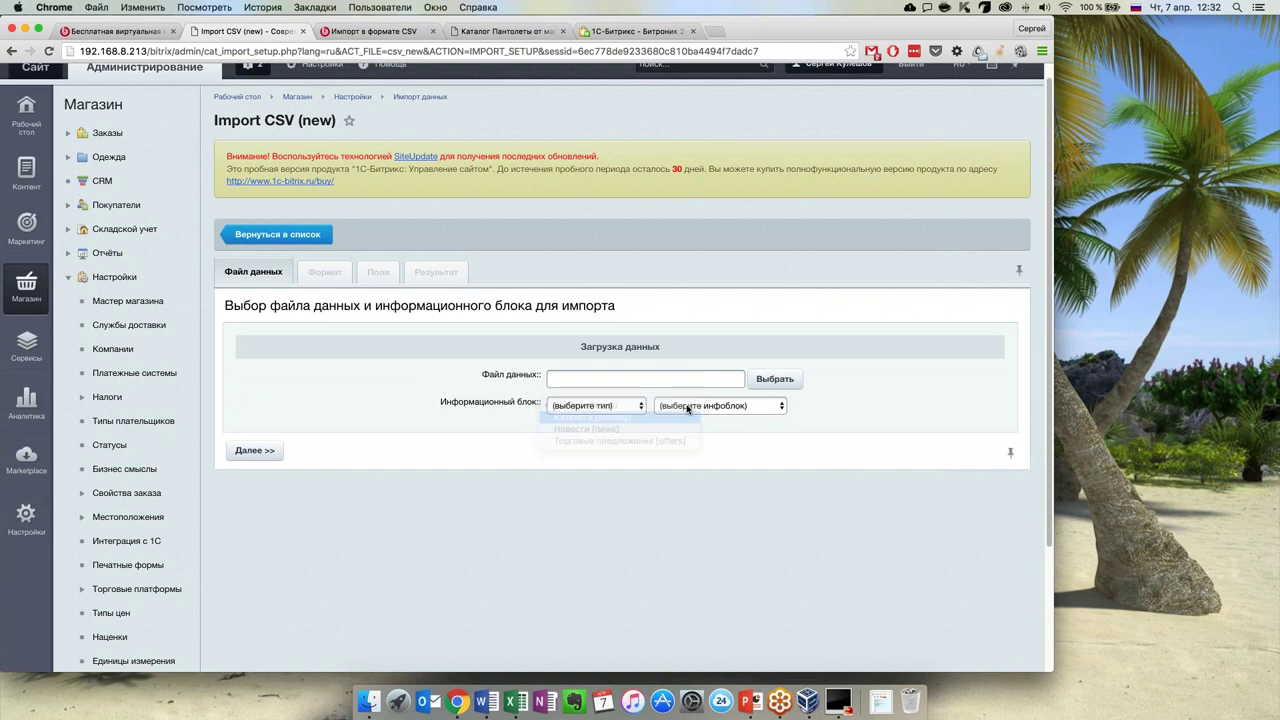
pyautogui.click(690, 406)
pyautogui.click(693, 415)
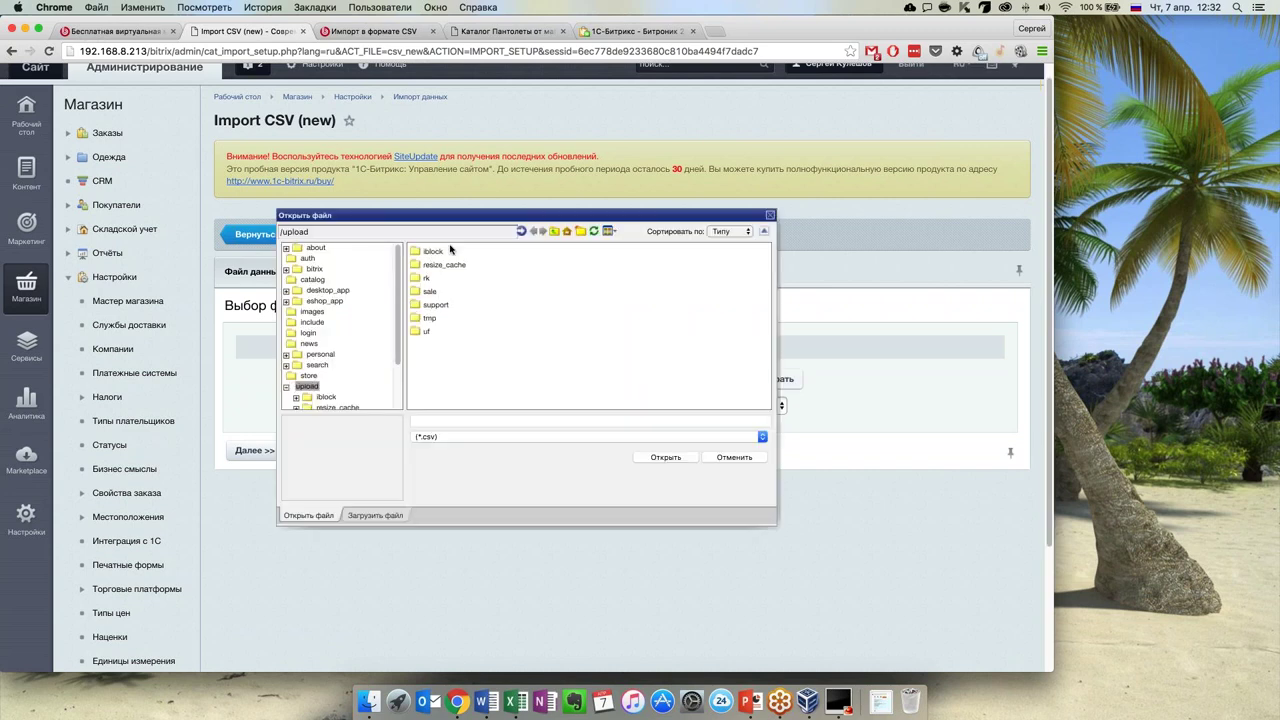
# Browse local files for a new upload and preview the прайс.xlsx spreadsheet
pyautogui.click(395, 515)
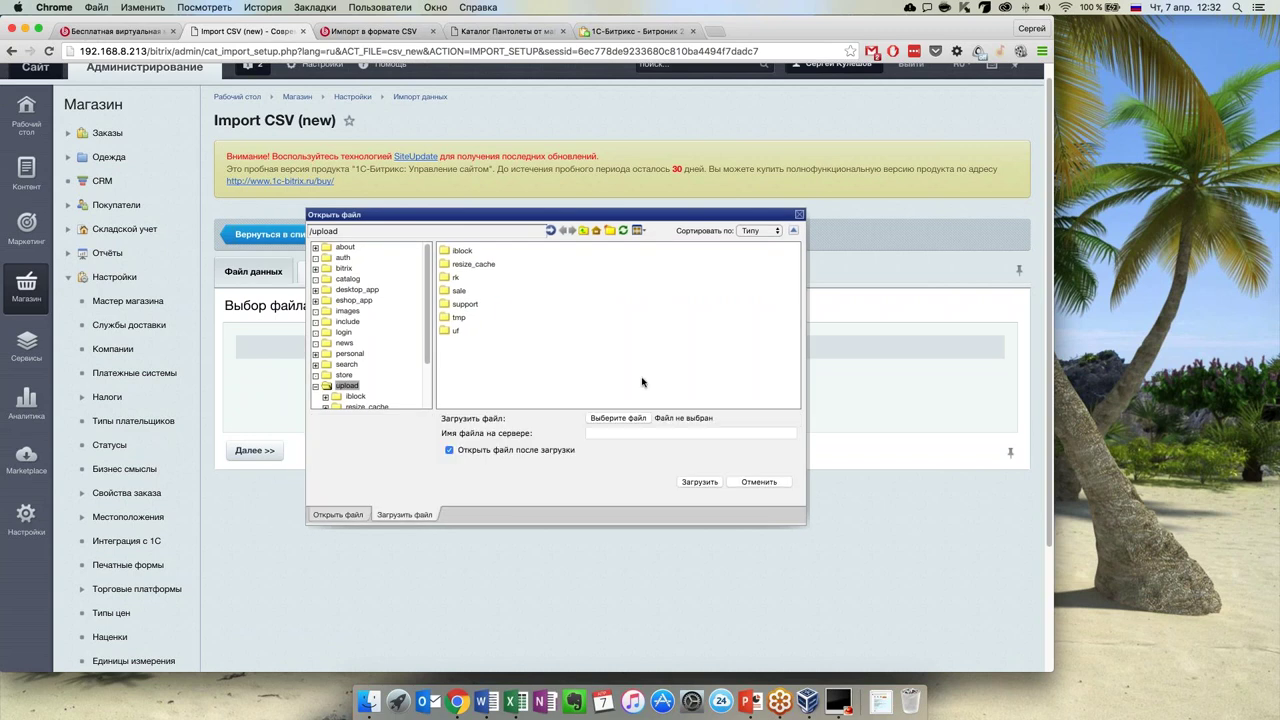
pyautogui.click(630, 420)
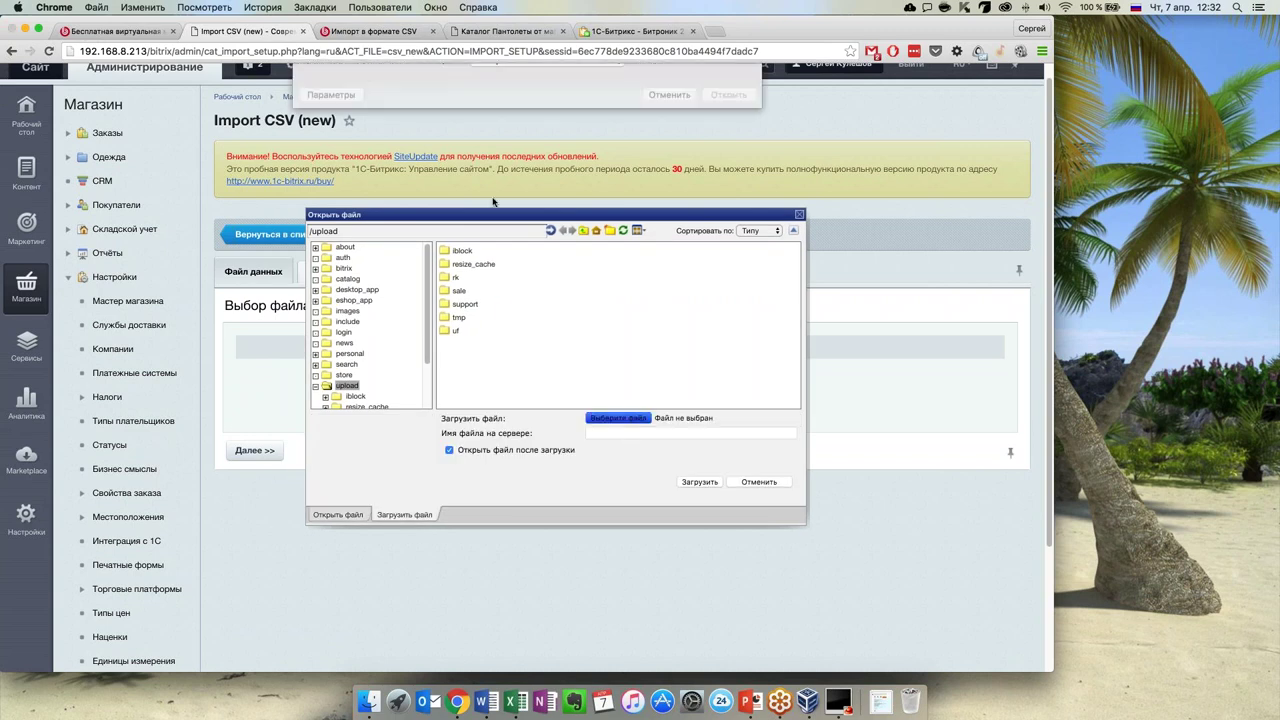
pyautogui.scroll(-3, 535, 209)
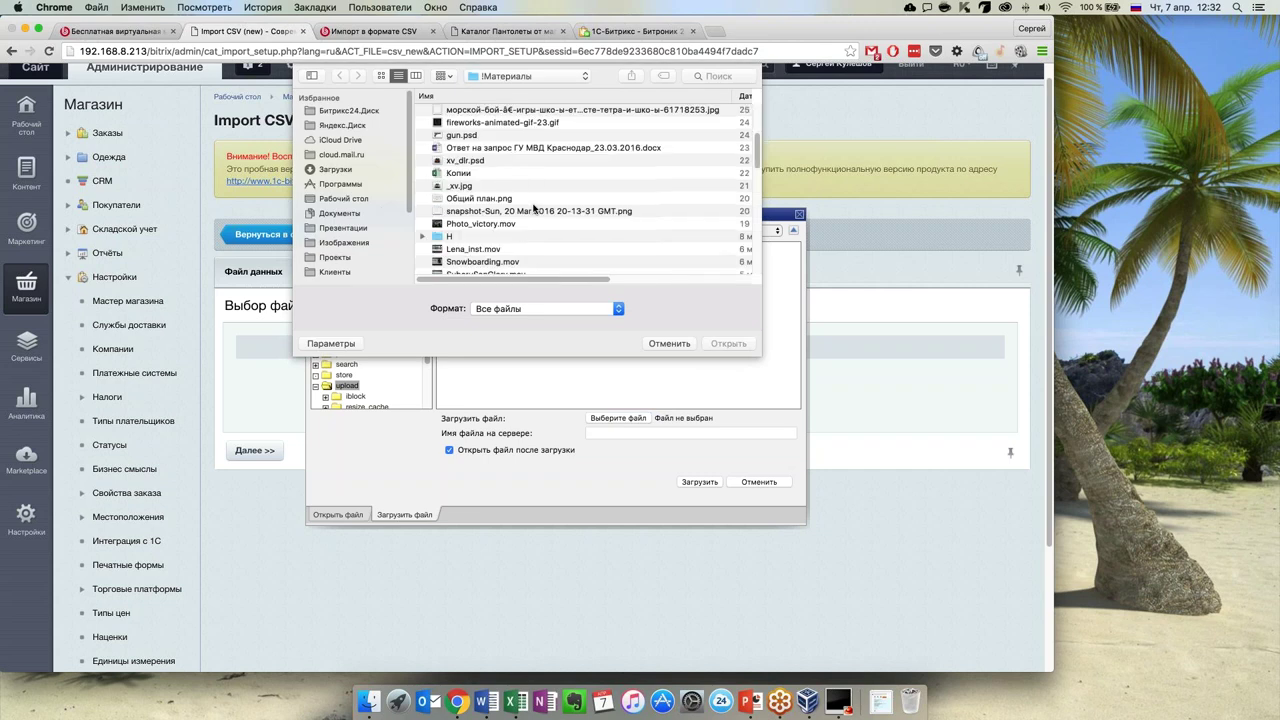
pyautogui.scroll(-2, 533, 208)
pyautogui.scroll(5, 533, 208)
pyautogui.scroll(5, 533, 208)
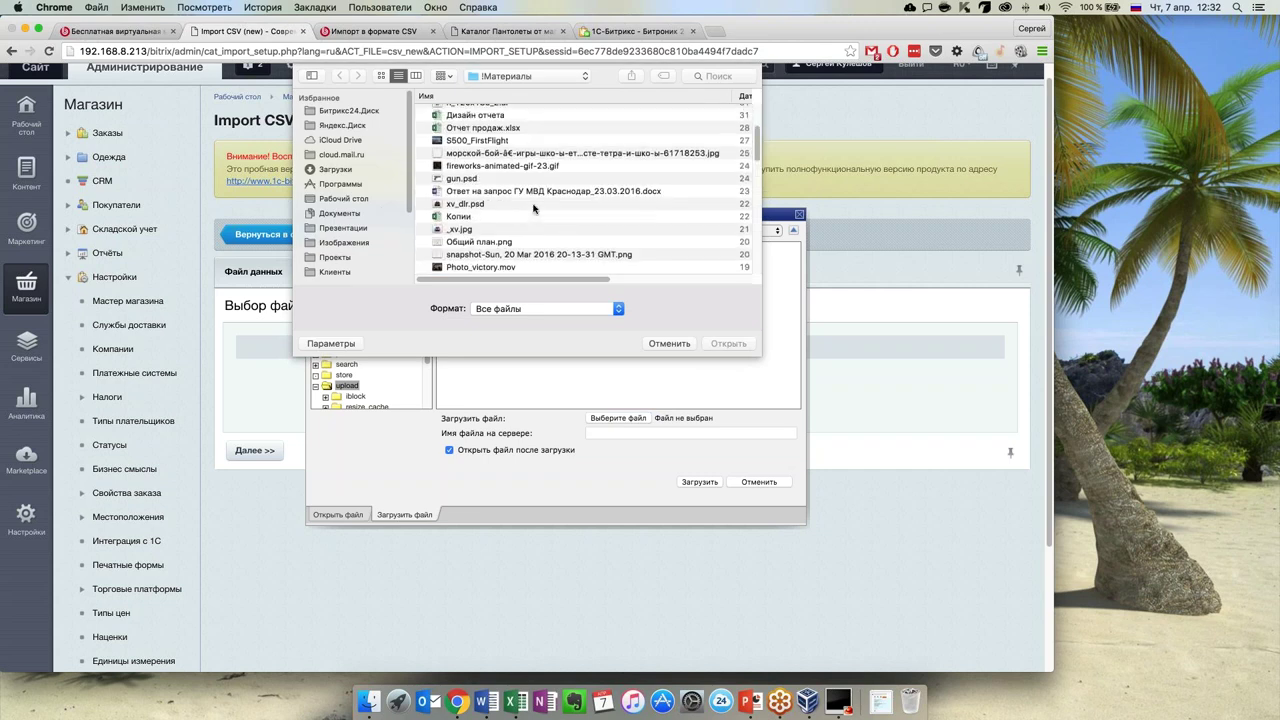
pyautogui.scroll(-10, 533, 208)
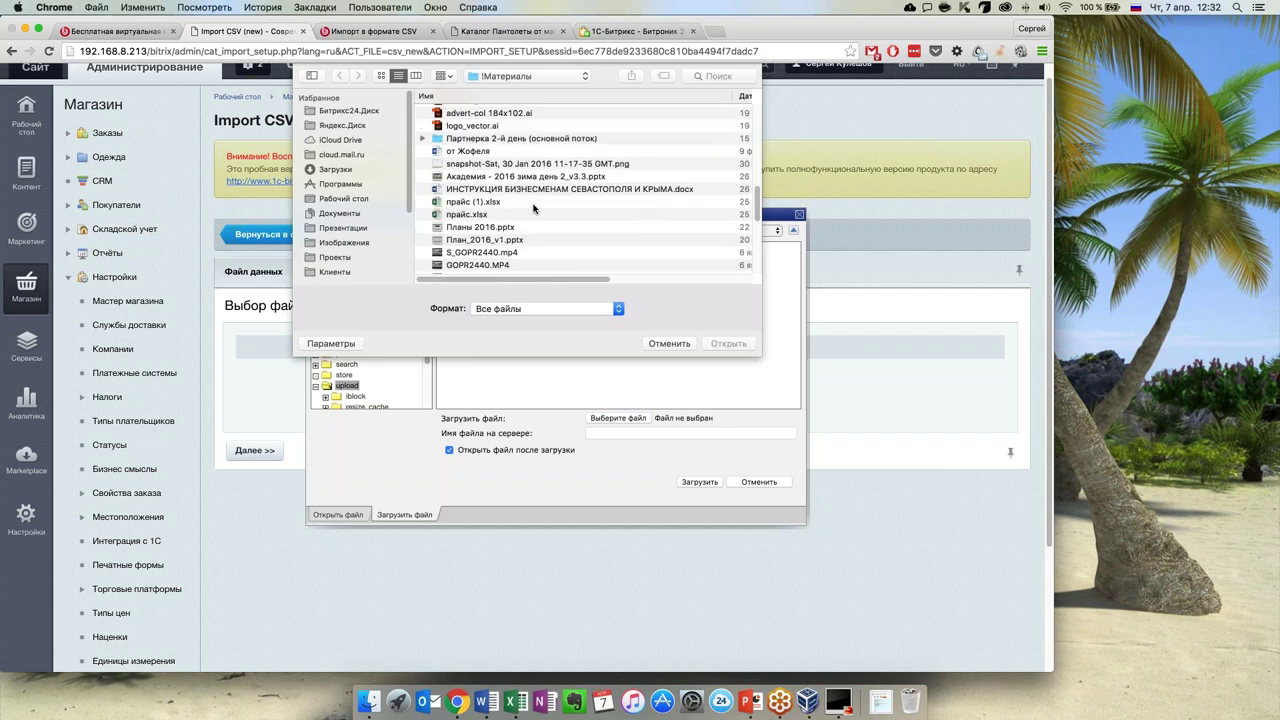
pyautogui.scroll(-1, 533, 208)
pyautogui.click(505, 199)
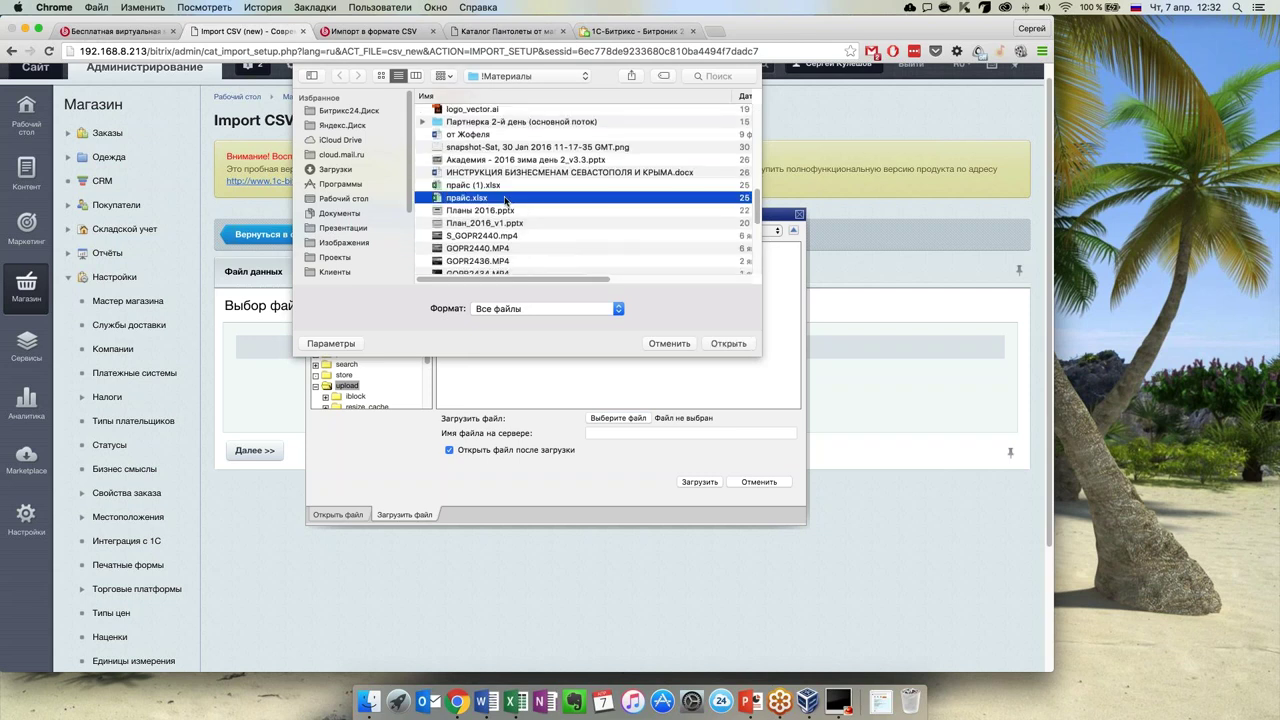
pyautogui.press('space')
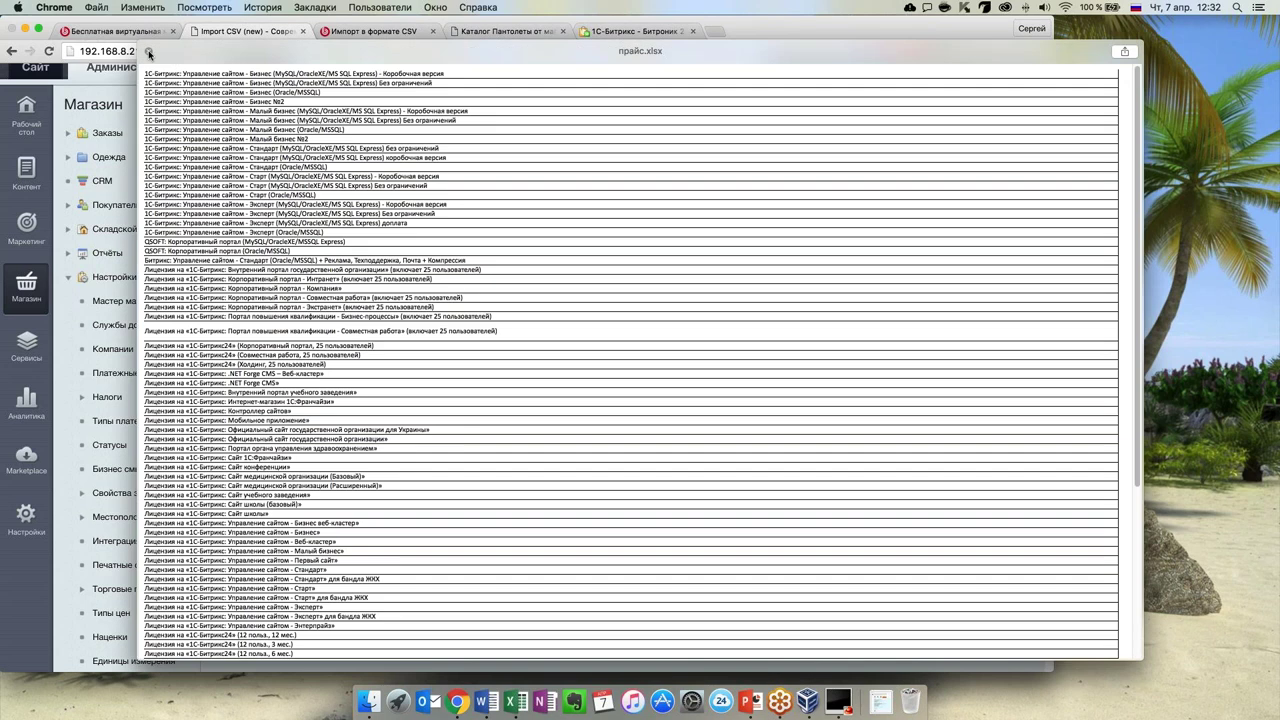
pyautogui.click(149, 53)
# Upload прайс.xlsx to the server as the data file and continue to the format step
pyautogui.doubleClick(470, 199)
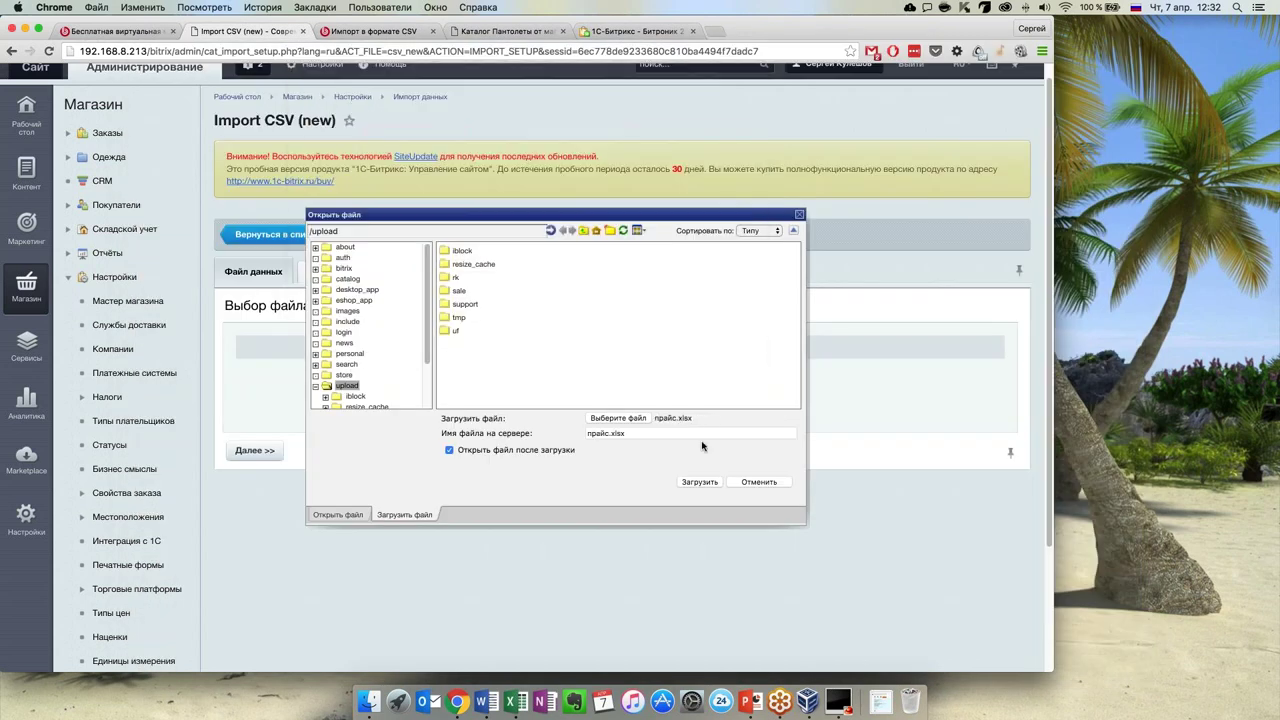
pyautogui.click(703, 482)
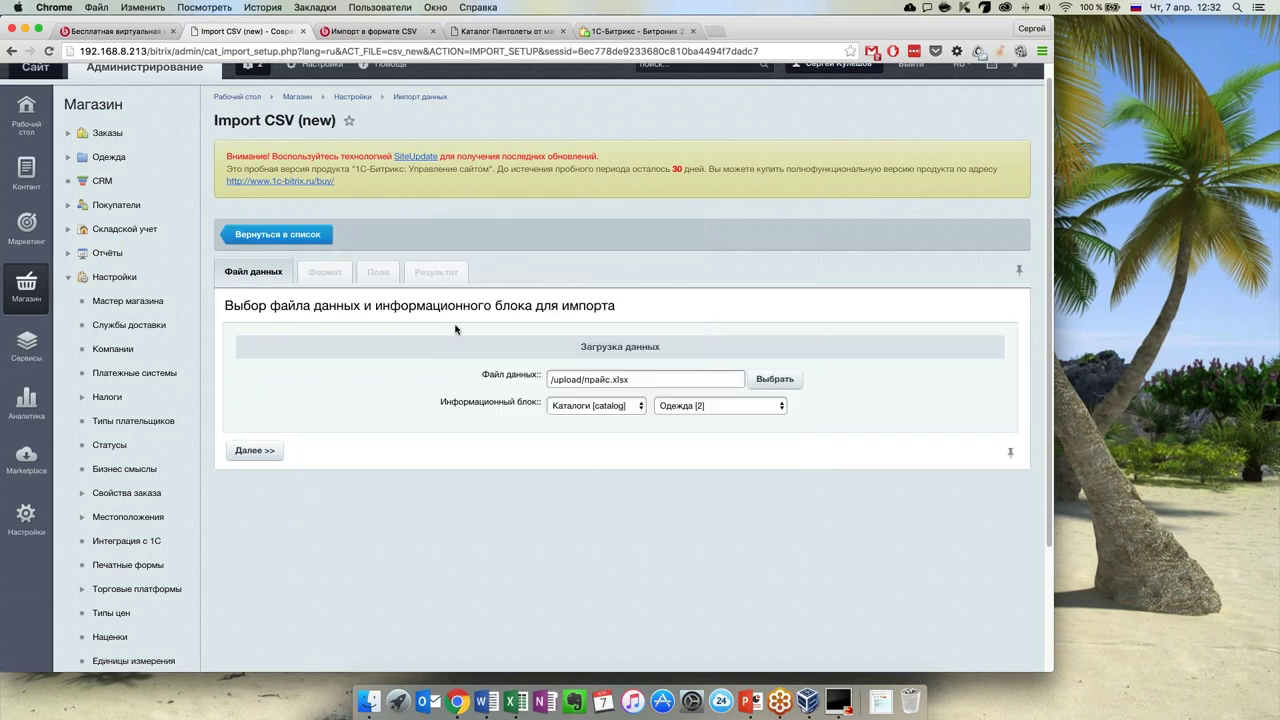
pyautogui.click(252, 451)
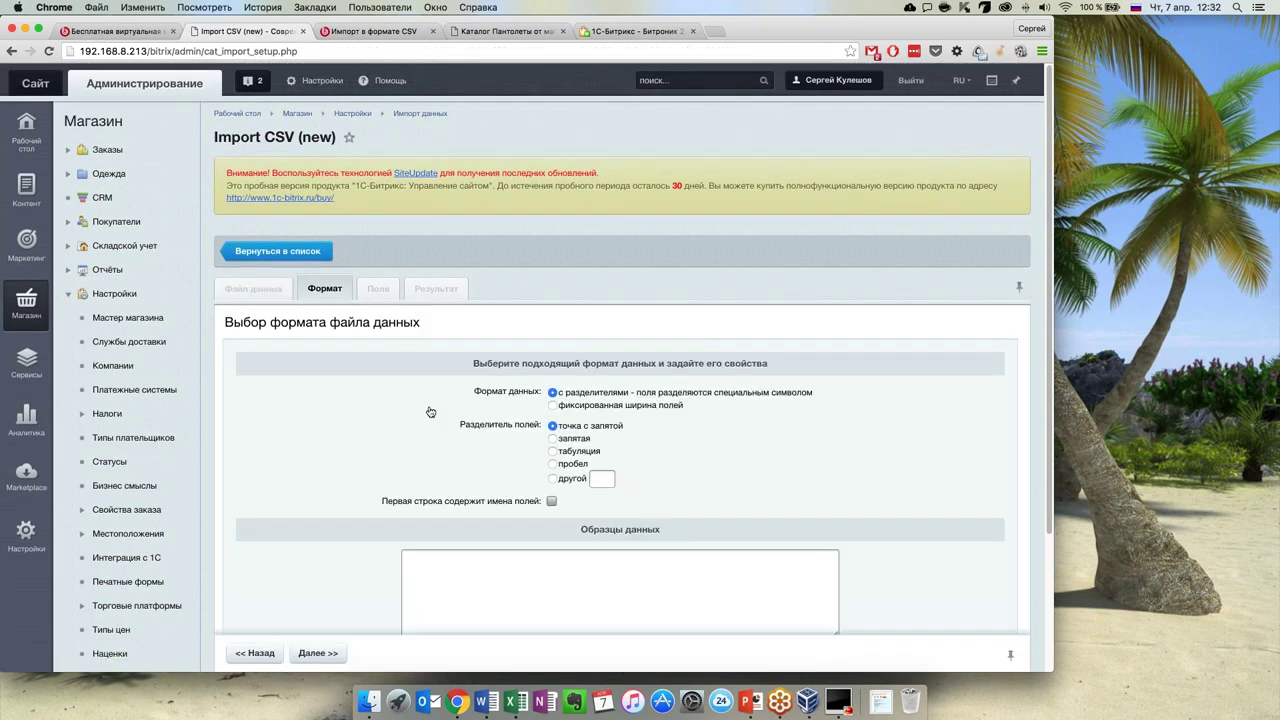
# Tick 'Первая строка содержит имена полей' on Формат and proceed to field mapping
pyautogui.scroll(-2, 430, 412)
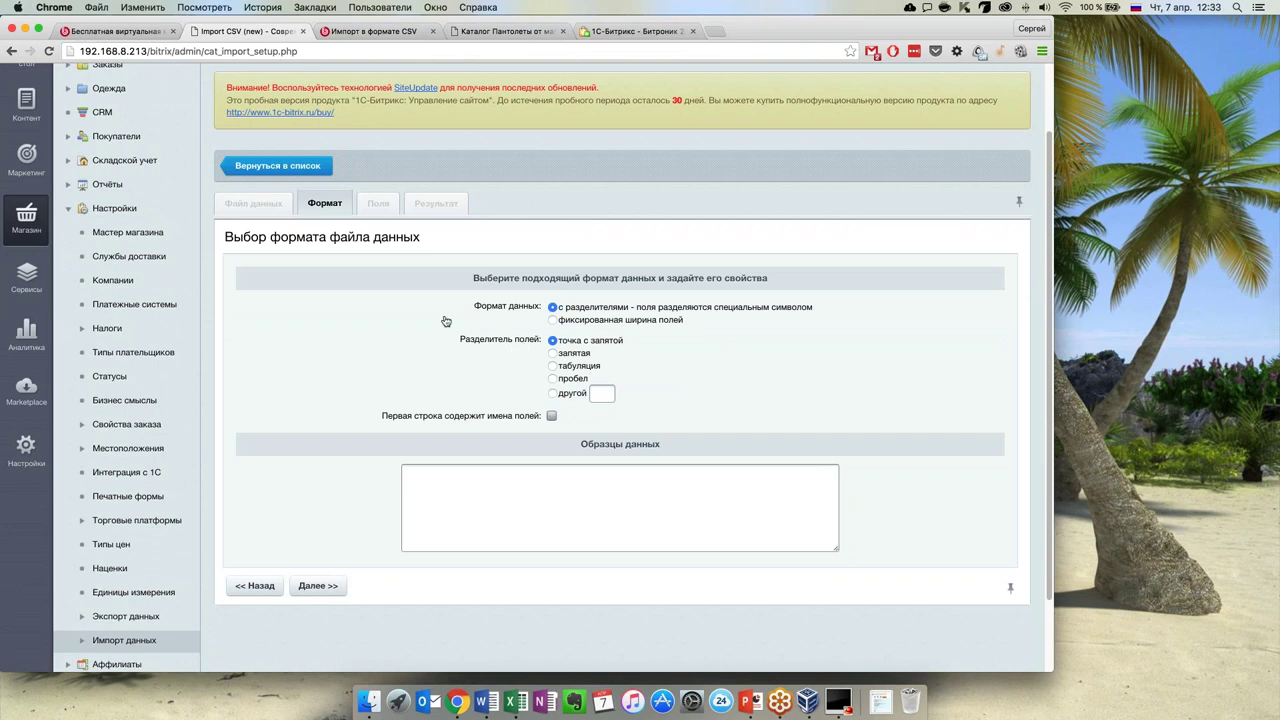
pyautogui.click(254, 588)
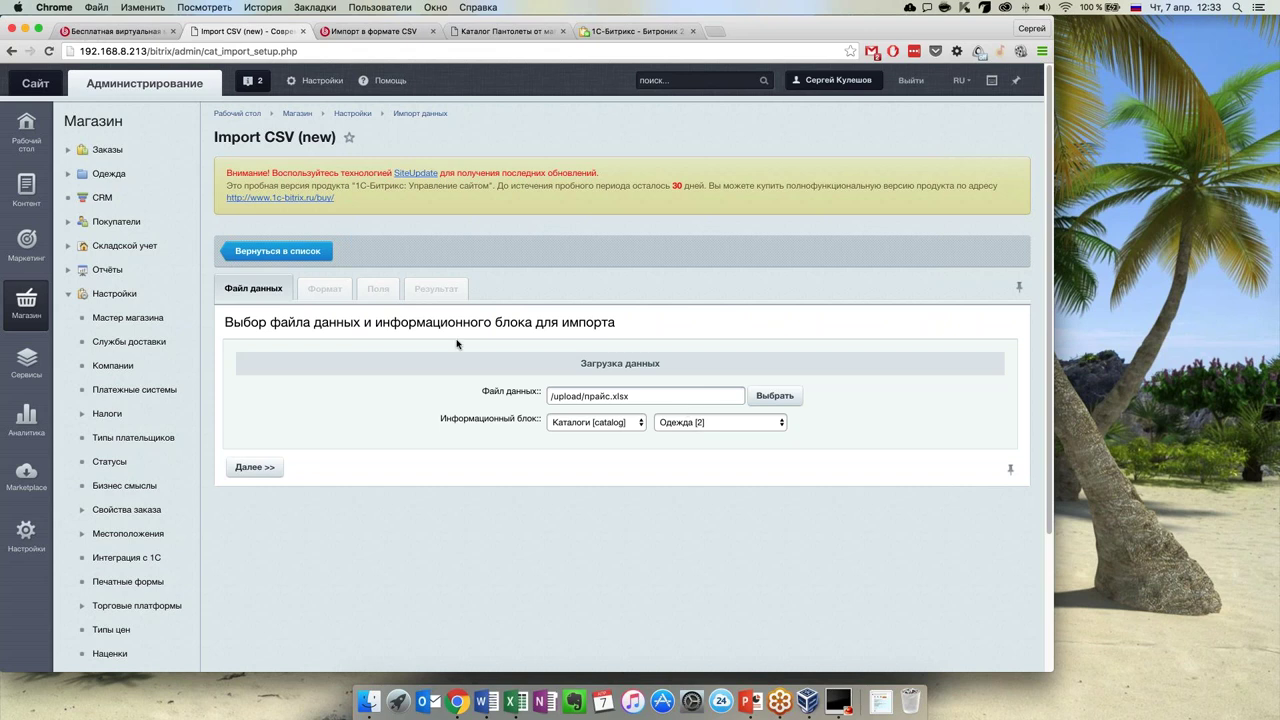
pyautogui.click(260, 476)
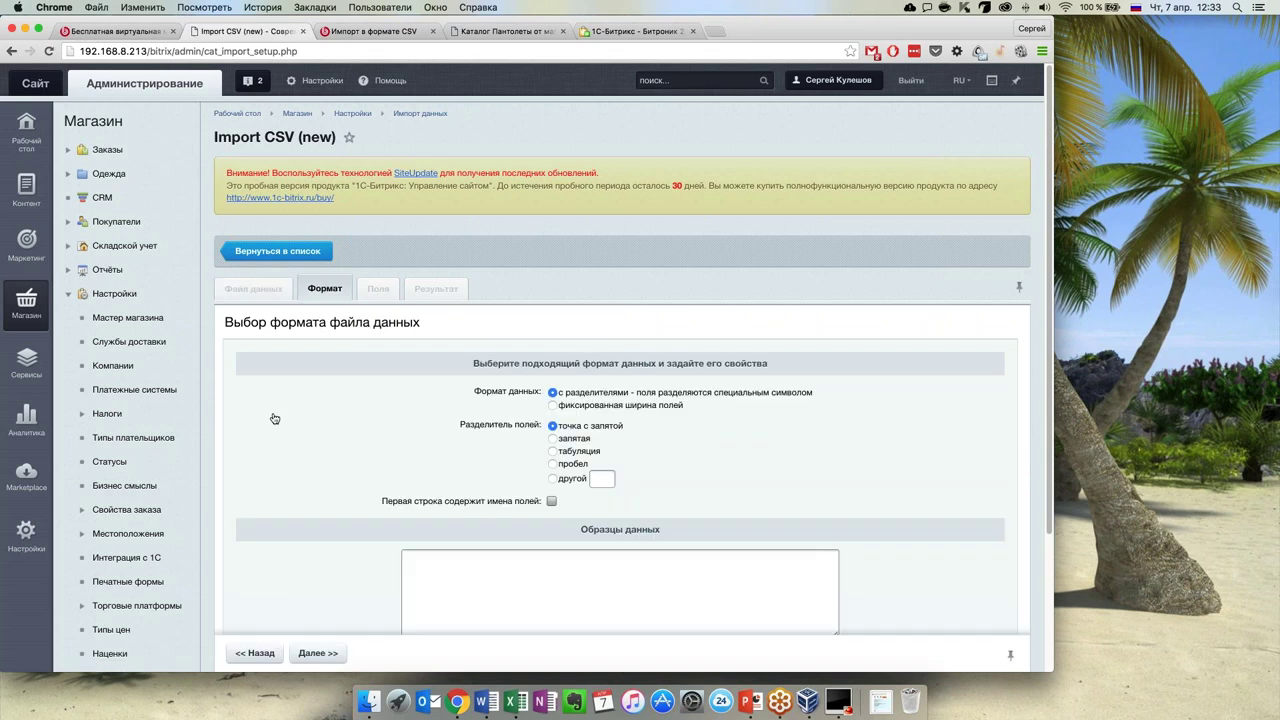
pyautogui.scroll(-3, 275, 418)
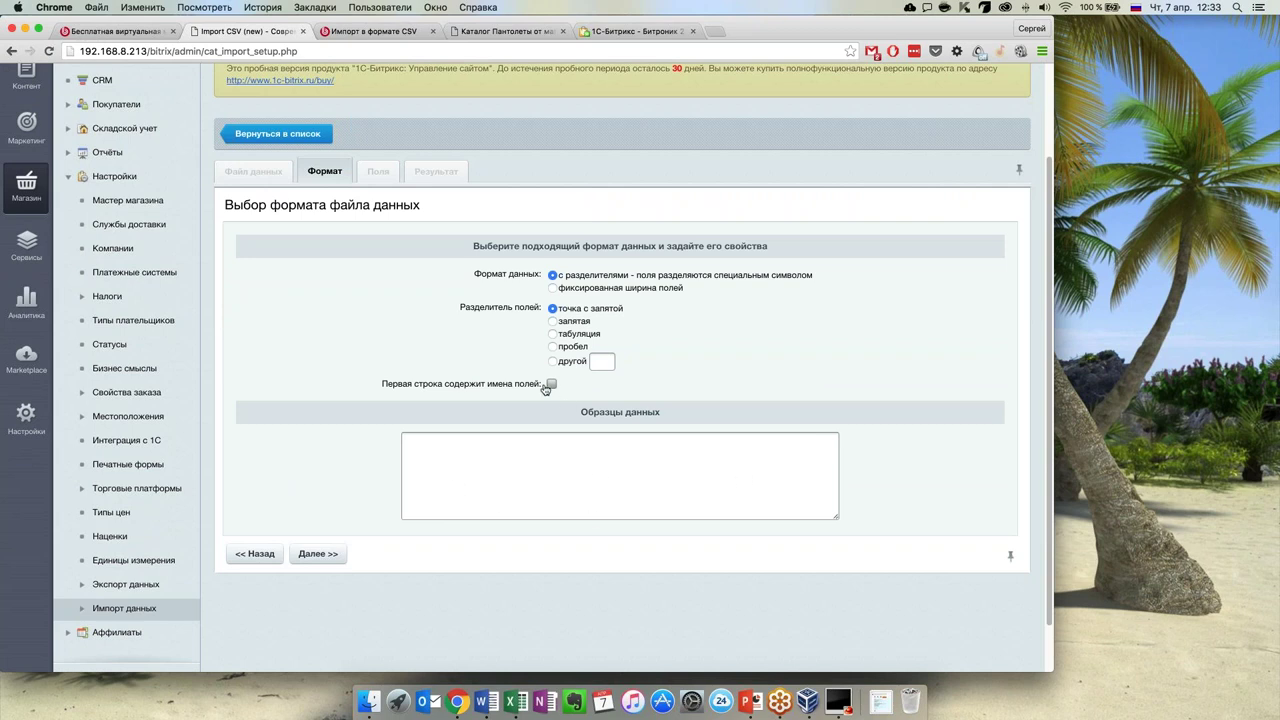
pyautogui.moveTo(408, 388); pyautogui.dragTo(552, 386)
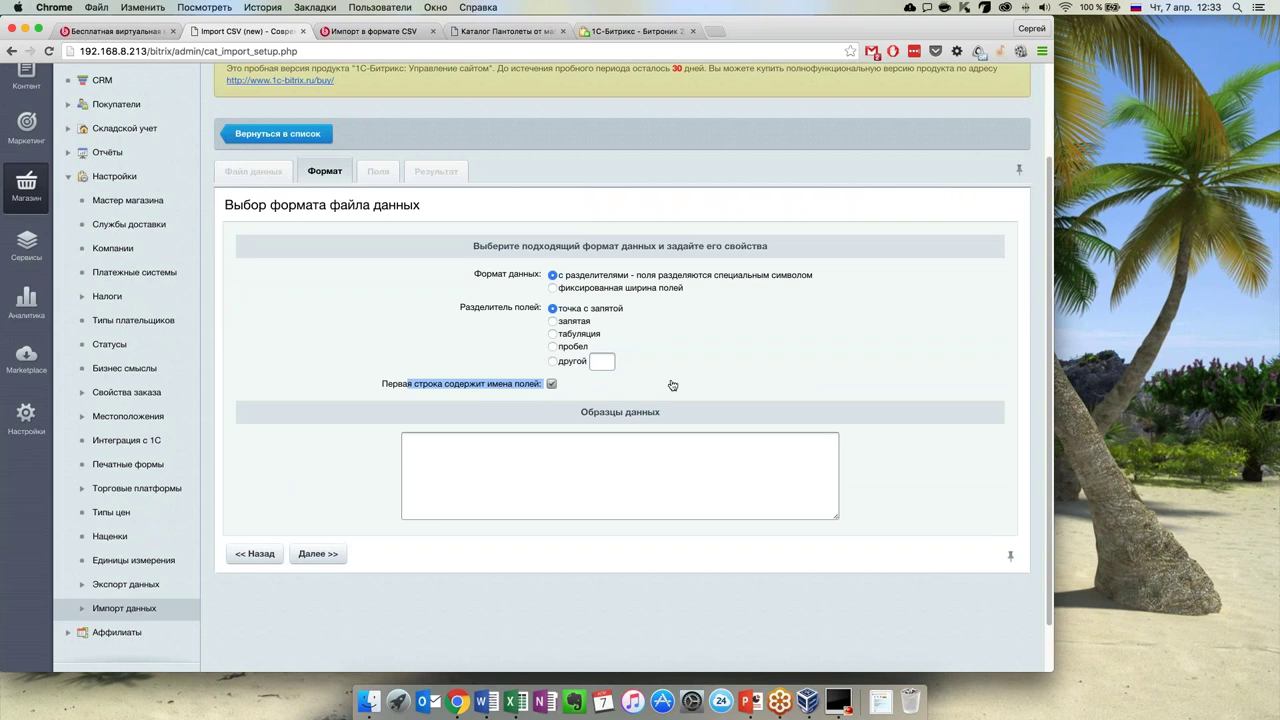
pyautogui.click(672, 385)
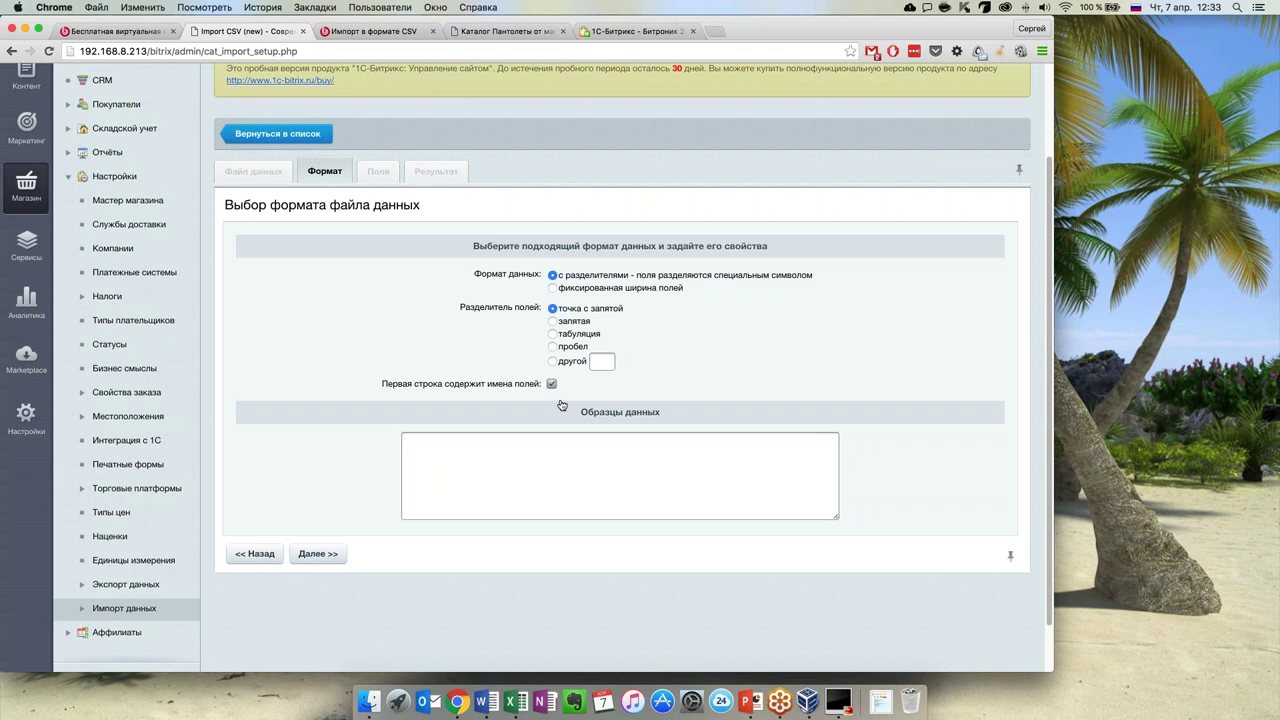
pyautogui.click(332, 556)
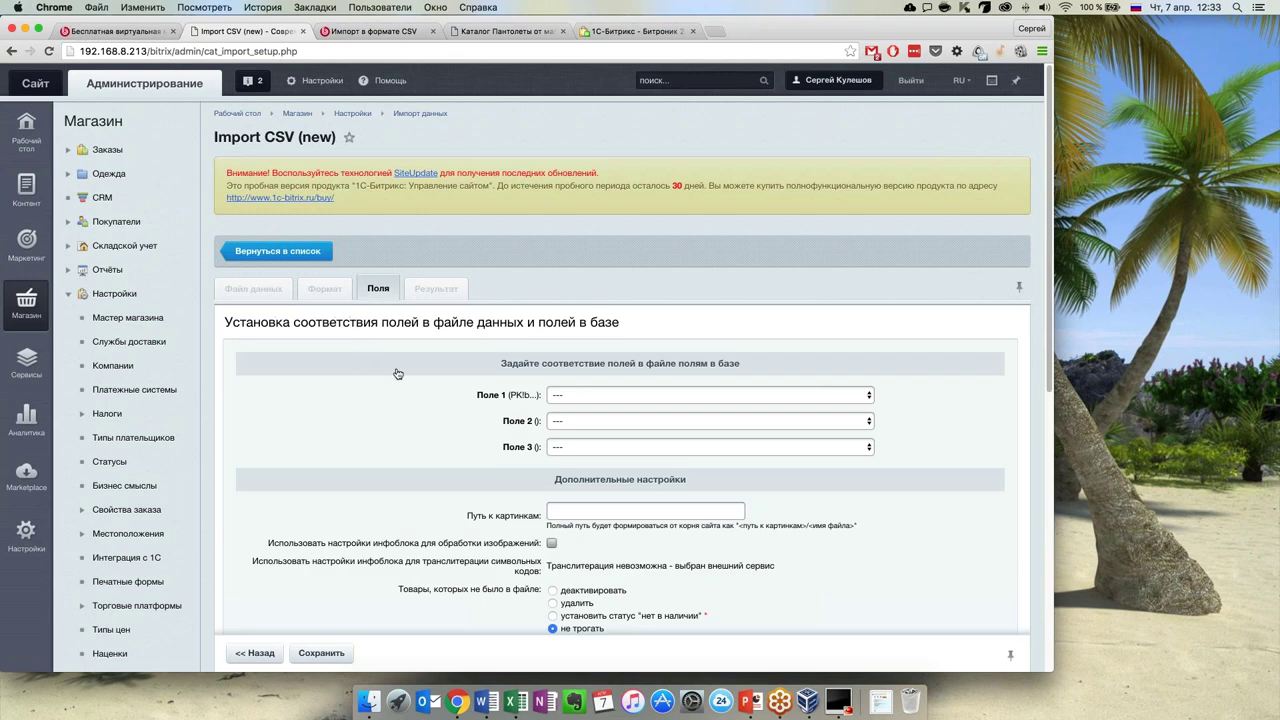
# Set 'Товары, которых не было в файле' to 'деактивировать' on the Поля tab
pyautogui.scroll(-5, 397, 370)
pyautogui.scroll(-1, 397, 374)
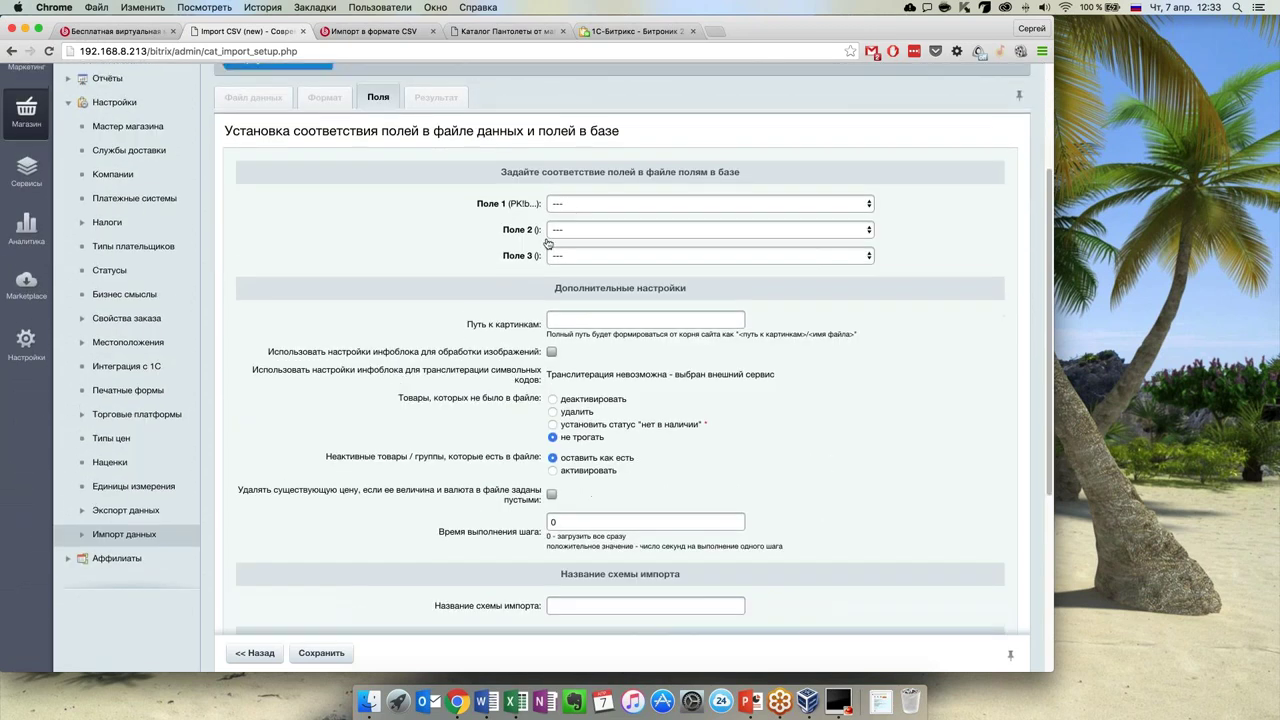
pyautogui.click(550, 204)
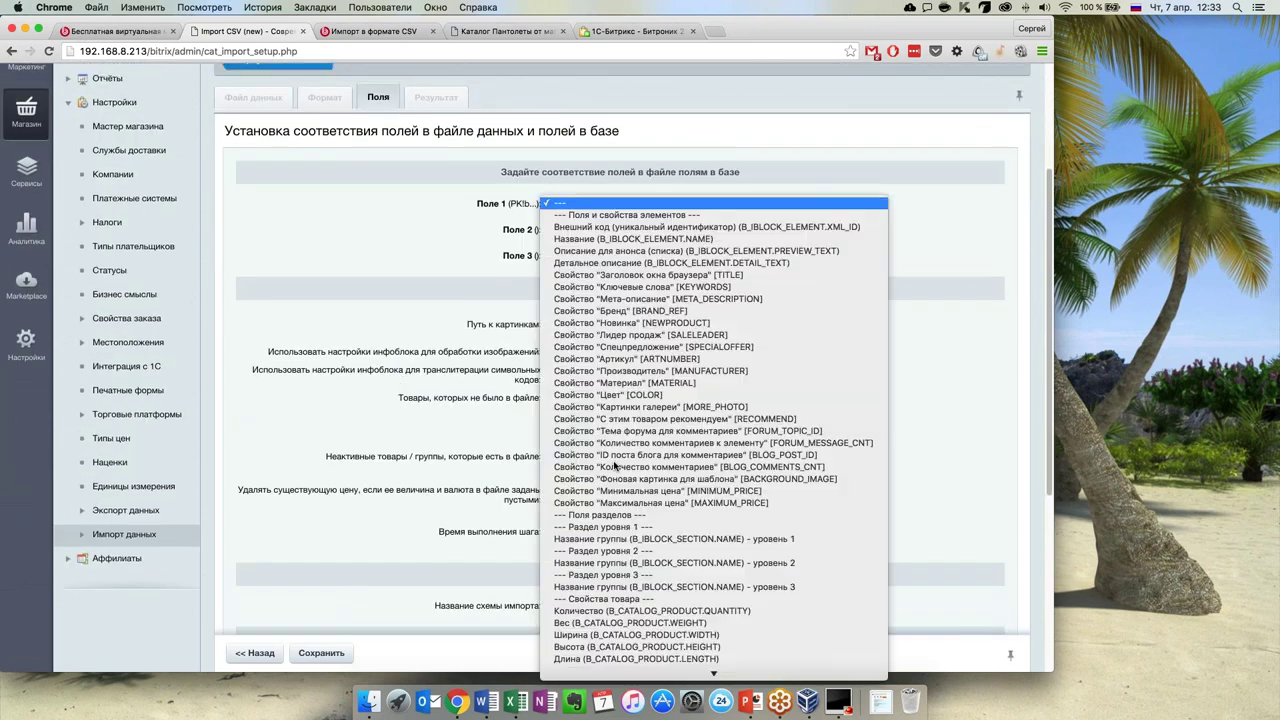
pyautogui.click(431, 230)
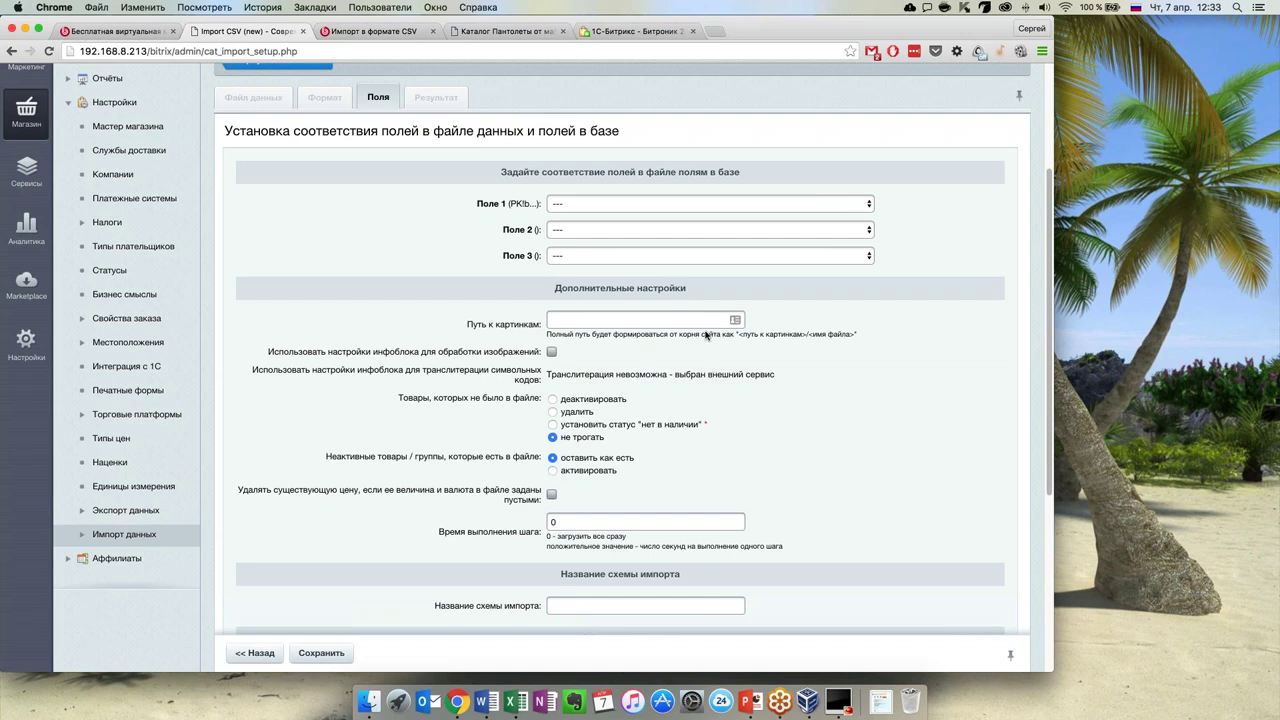
pyautogui.scroll(-1, 720, 400)
pyautogui.scroll(-3, 791, 444)
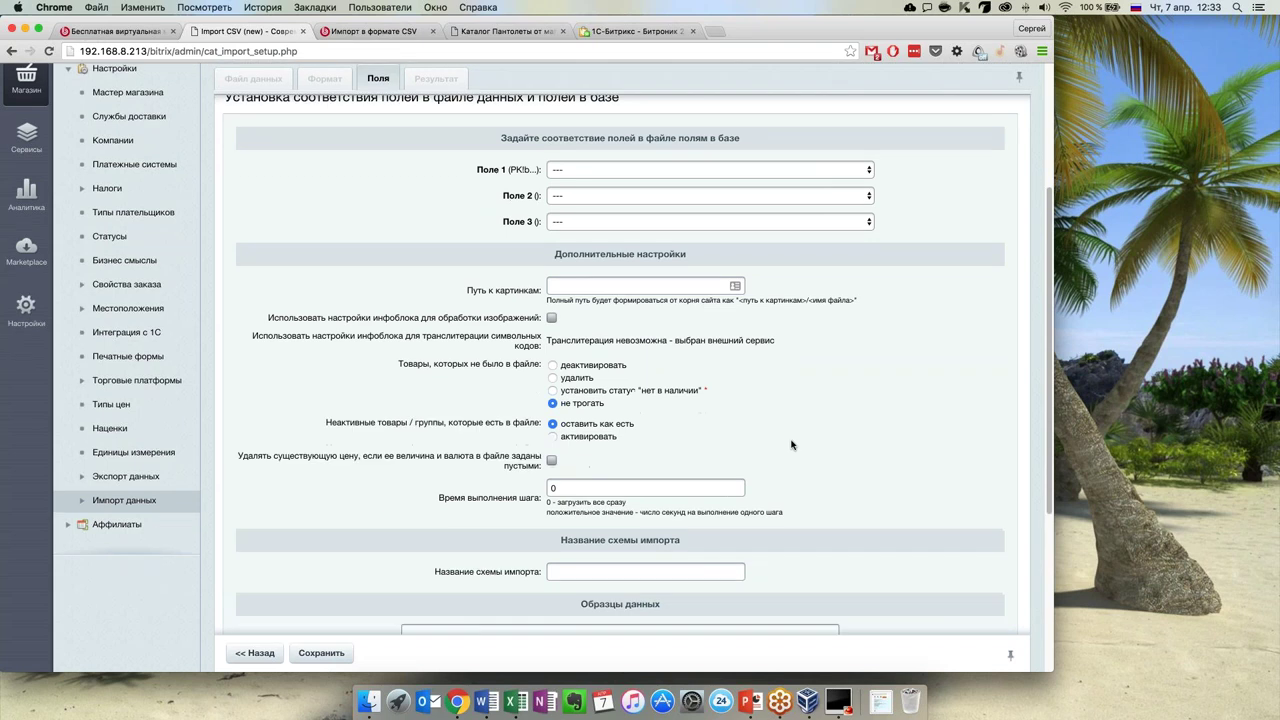
pyautogui.click(552, 358)
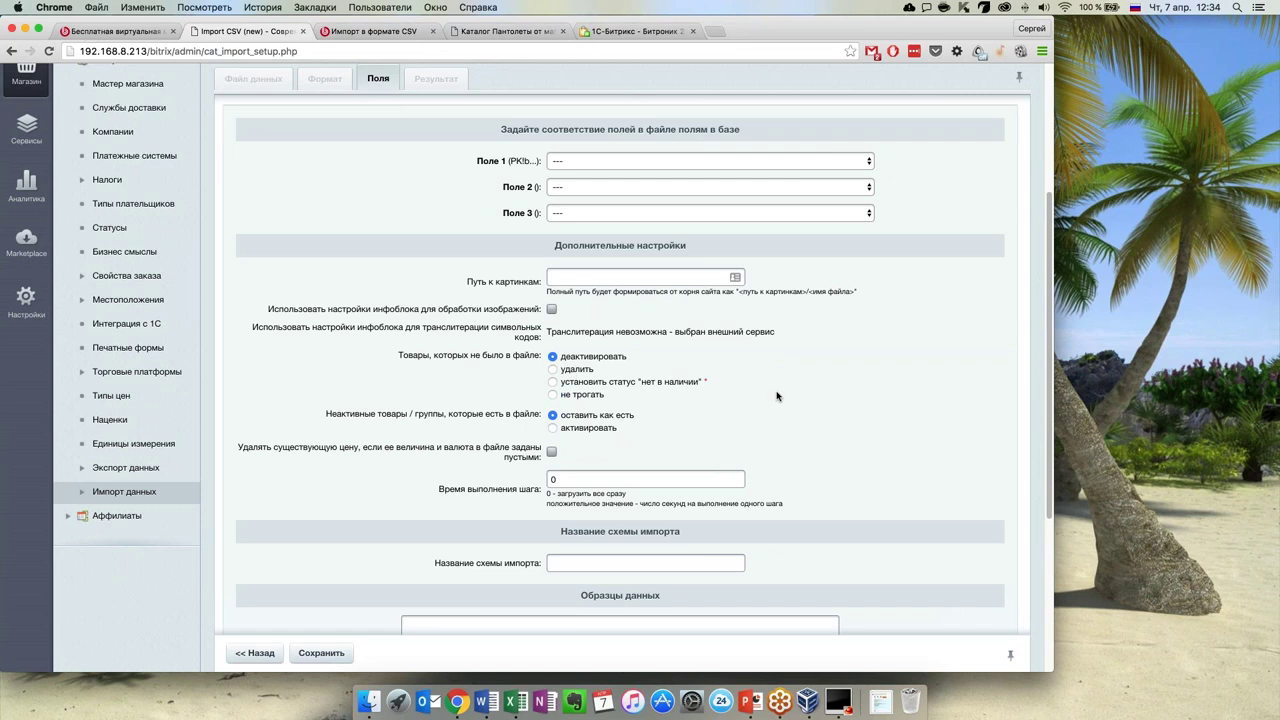
# Save the Import CSV (new) import profile with Сохранить
pyautogui.scroll(-3, 700, 420)
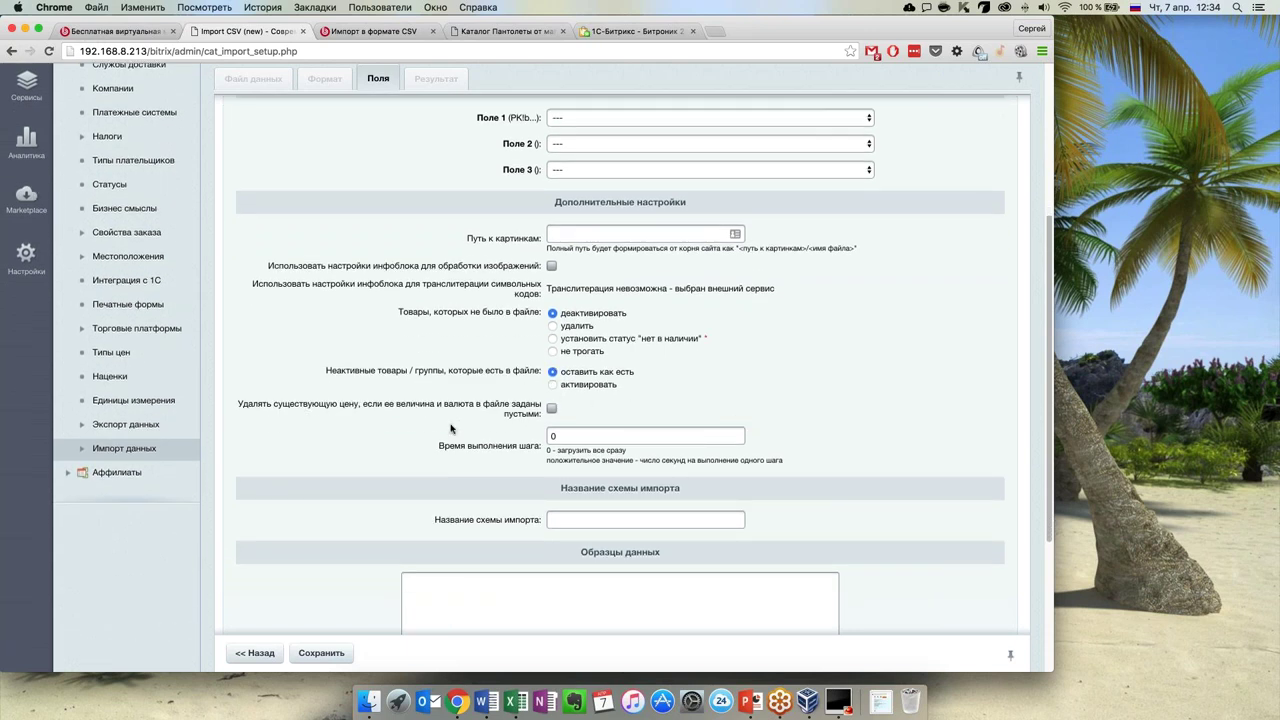
pyautogui.scroll(-2, 443, 433)
pyautogui.scroll(-4, 443, 433)
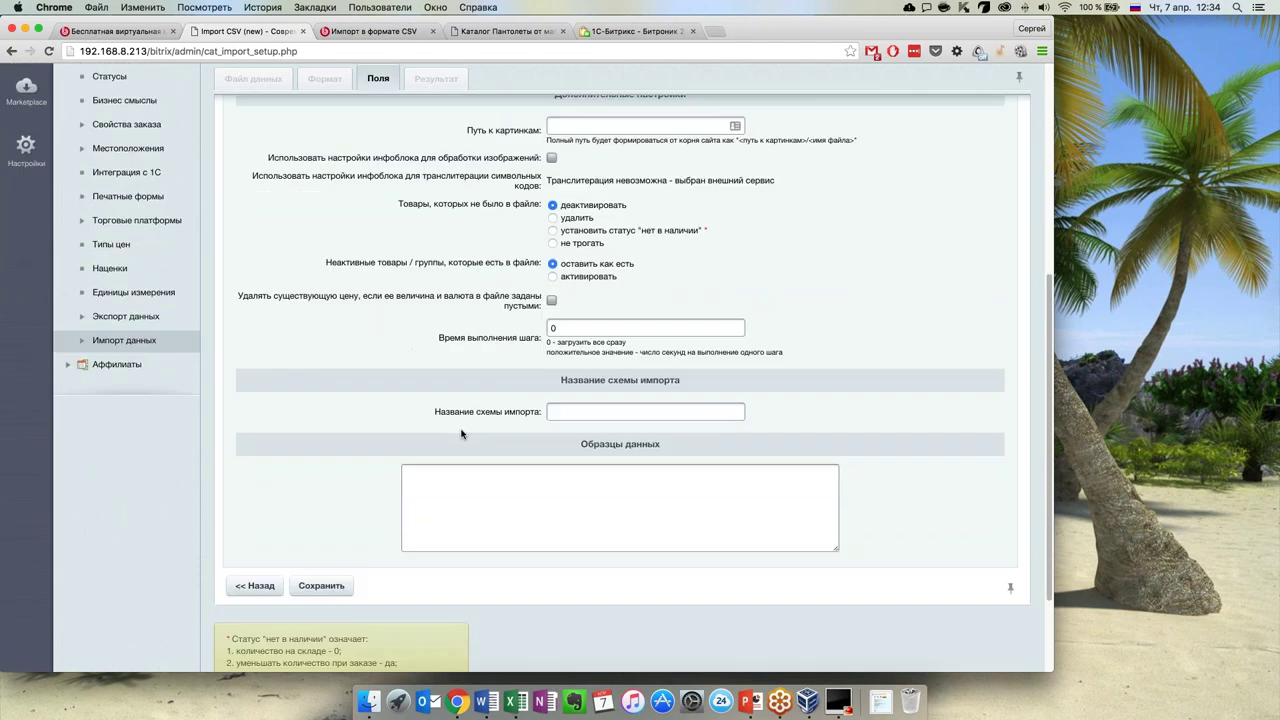
pyautogui.scroll(2, 503, 436)
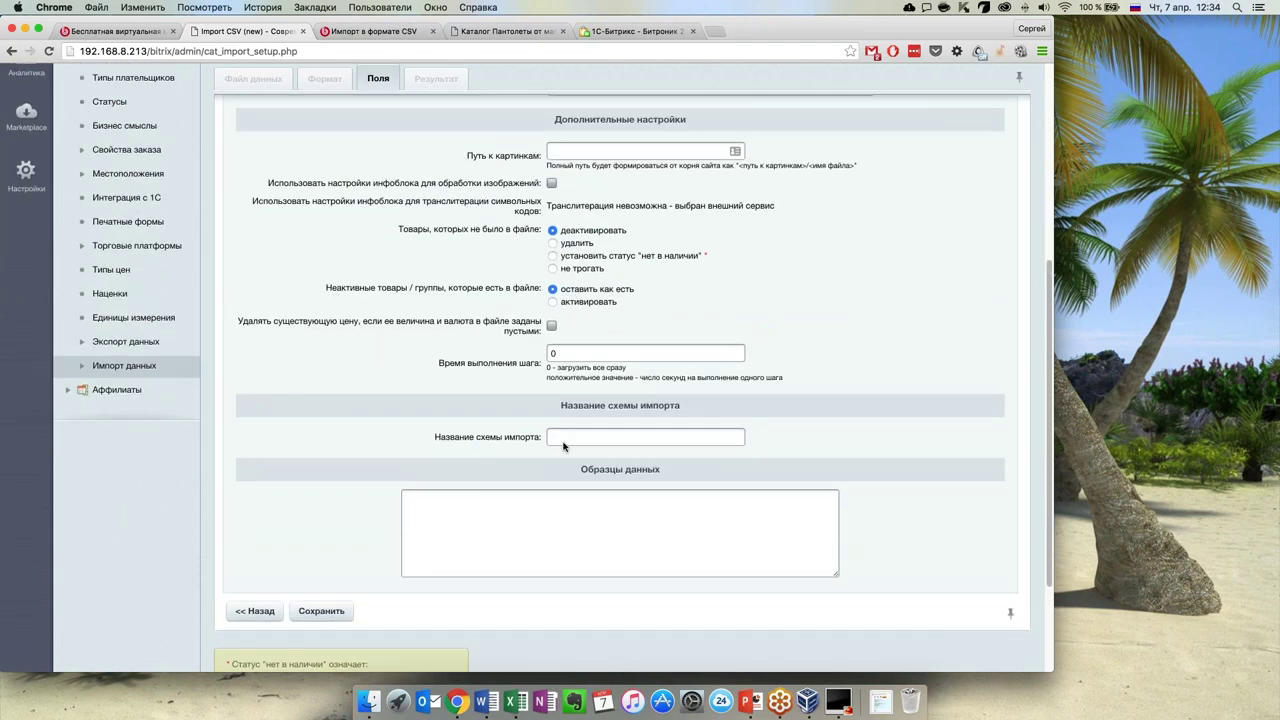
pyautogui.scroll(10, 459, 438)
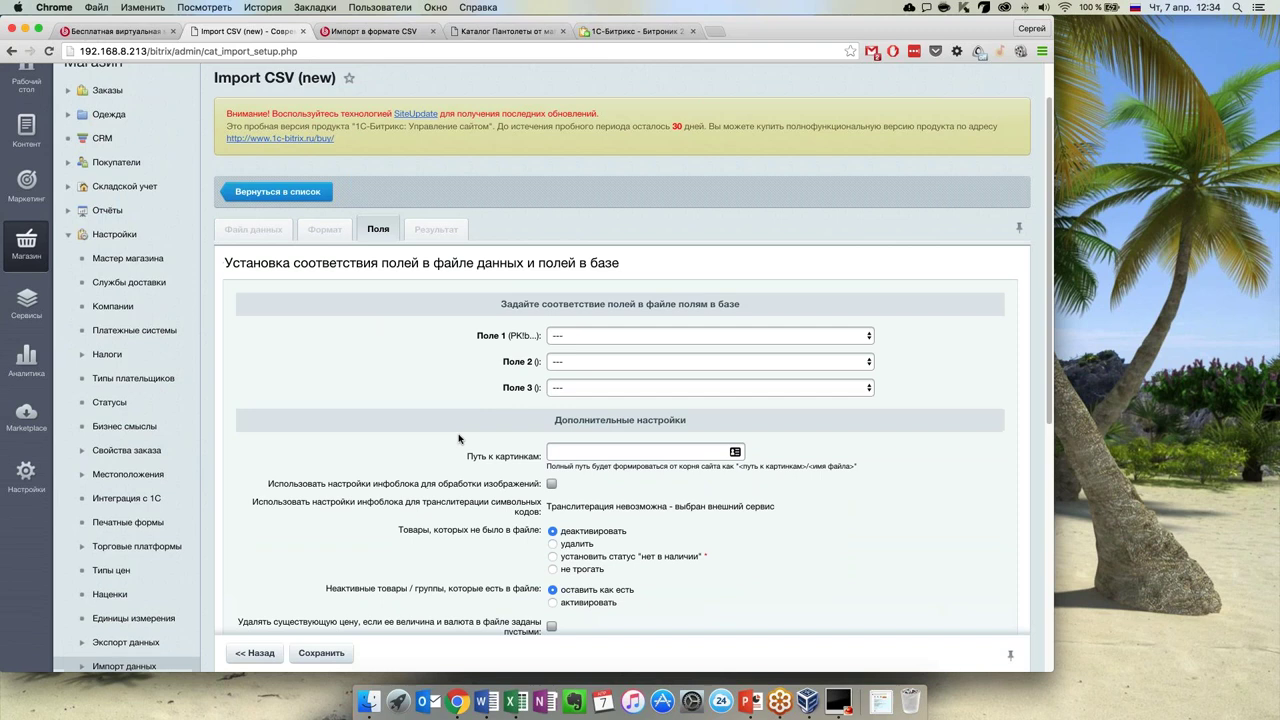
pyautogui.scroll(-10, 459, 438)
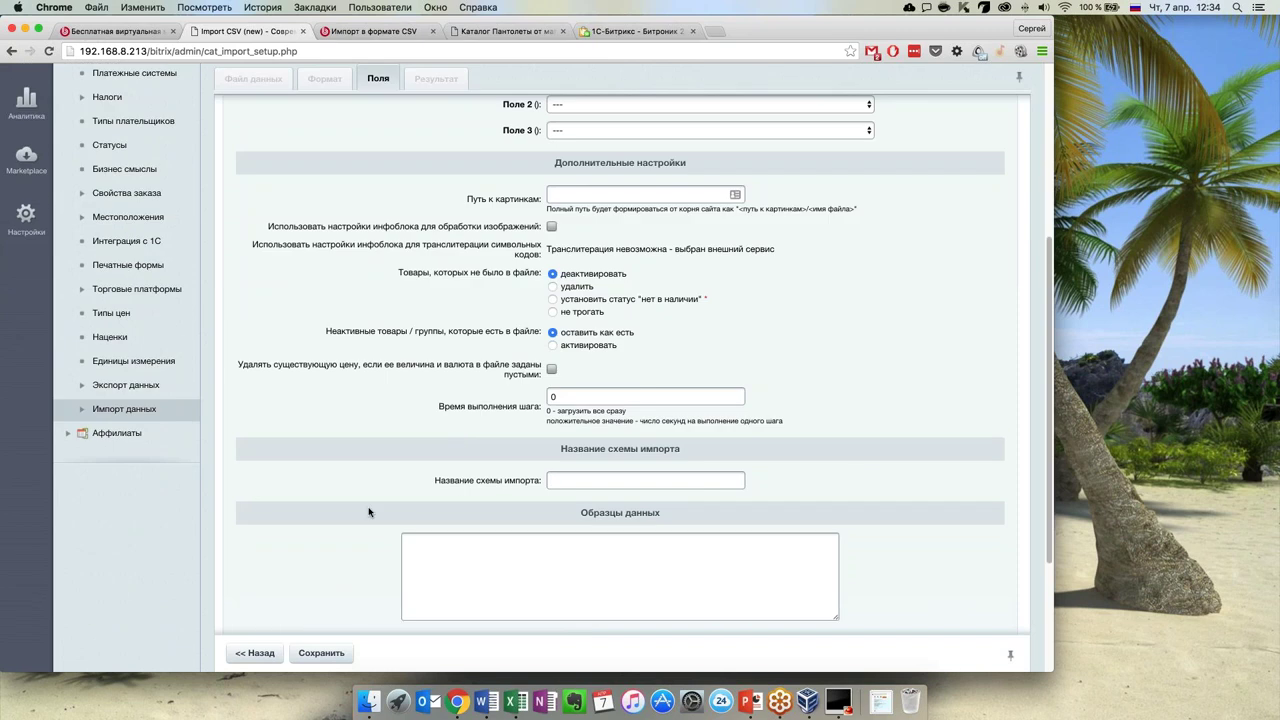
pyautogui.scroll(-1, 369, 520)
pyautogui.click(321, 628)
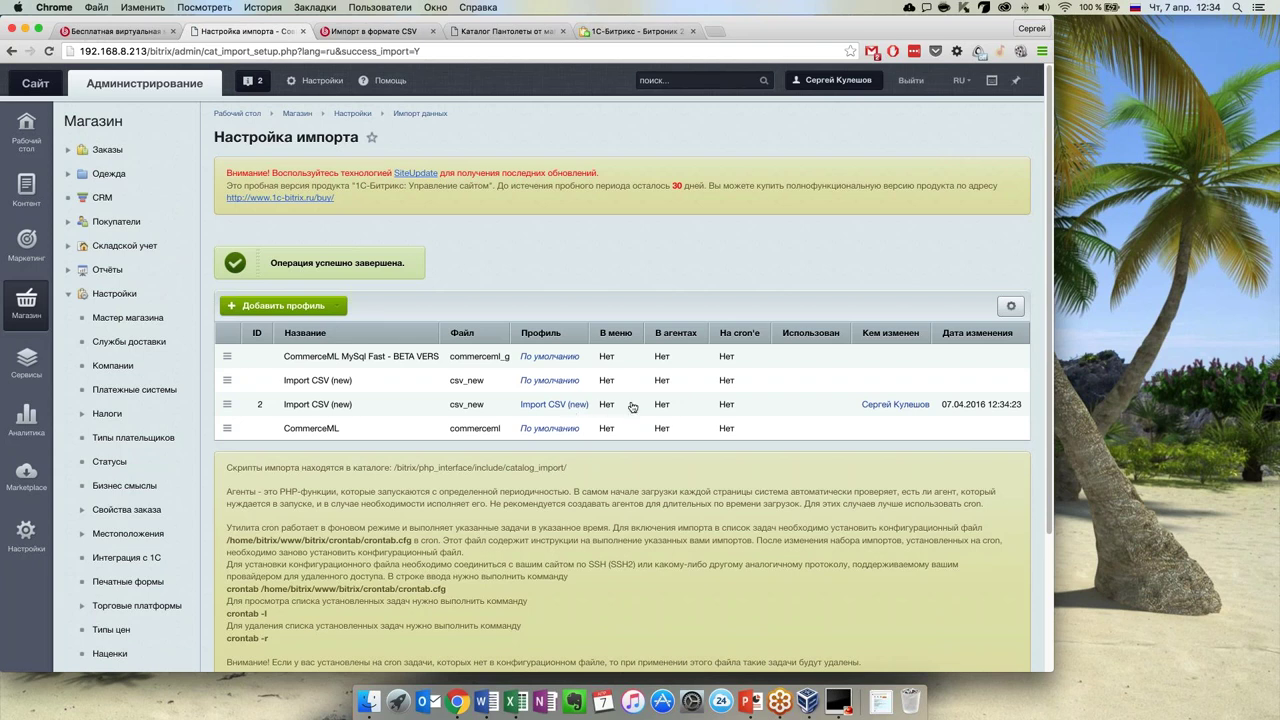
# Check the actions menu of the saved Import CSV (new) profile, ID 2, then dismiss it unchanged
pyautogui.click(227, 405)
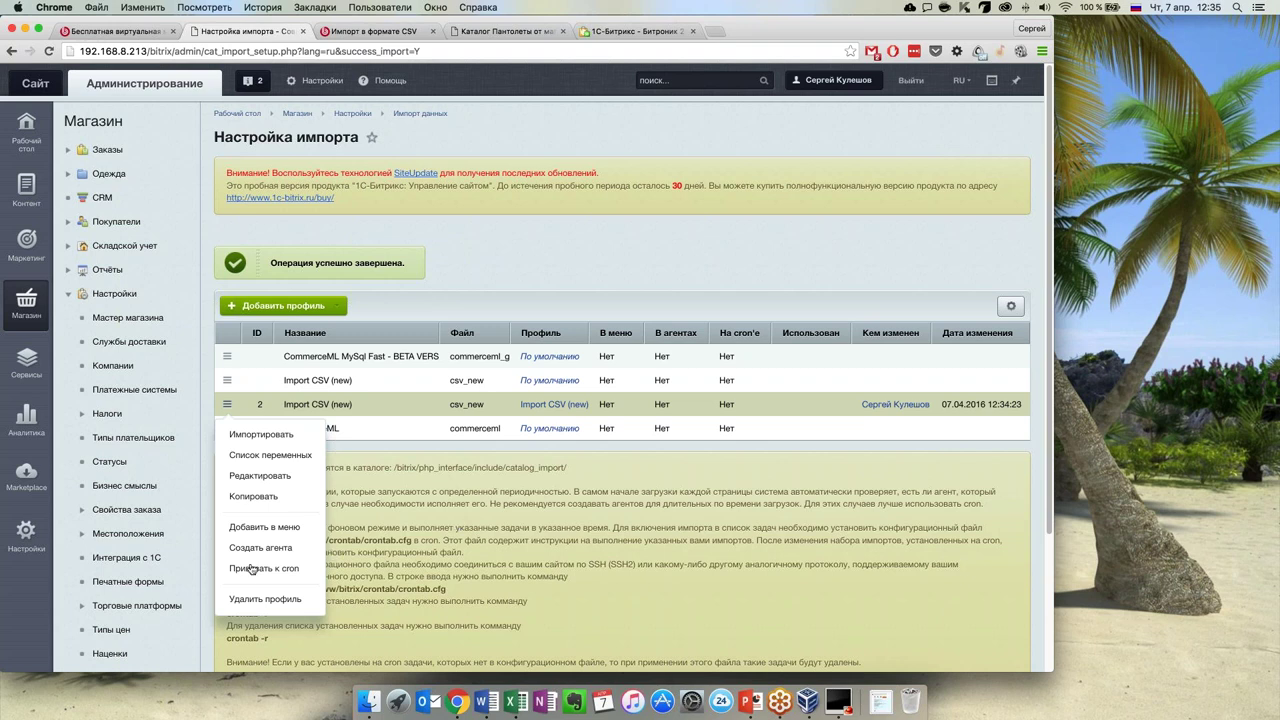
pyautogui.click(476, 516)
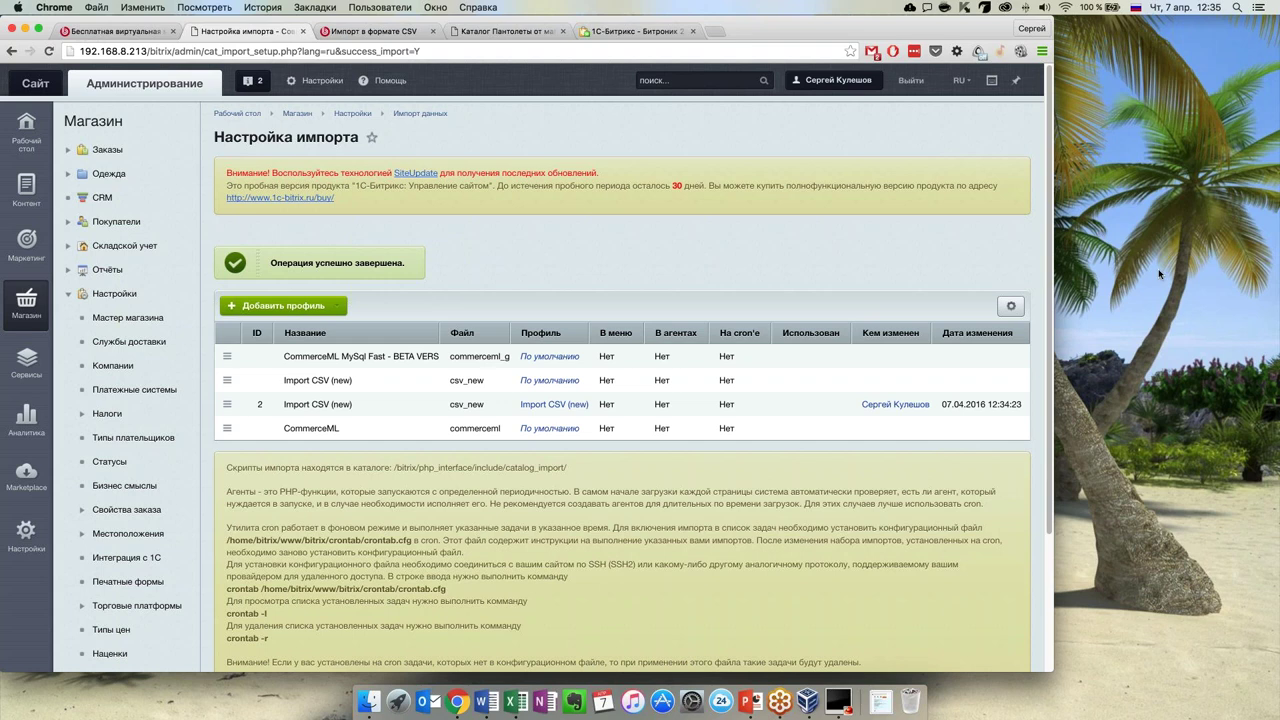
pyautogui.click(1187, 314)
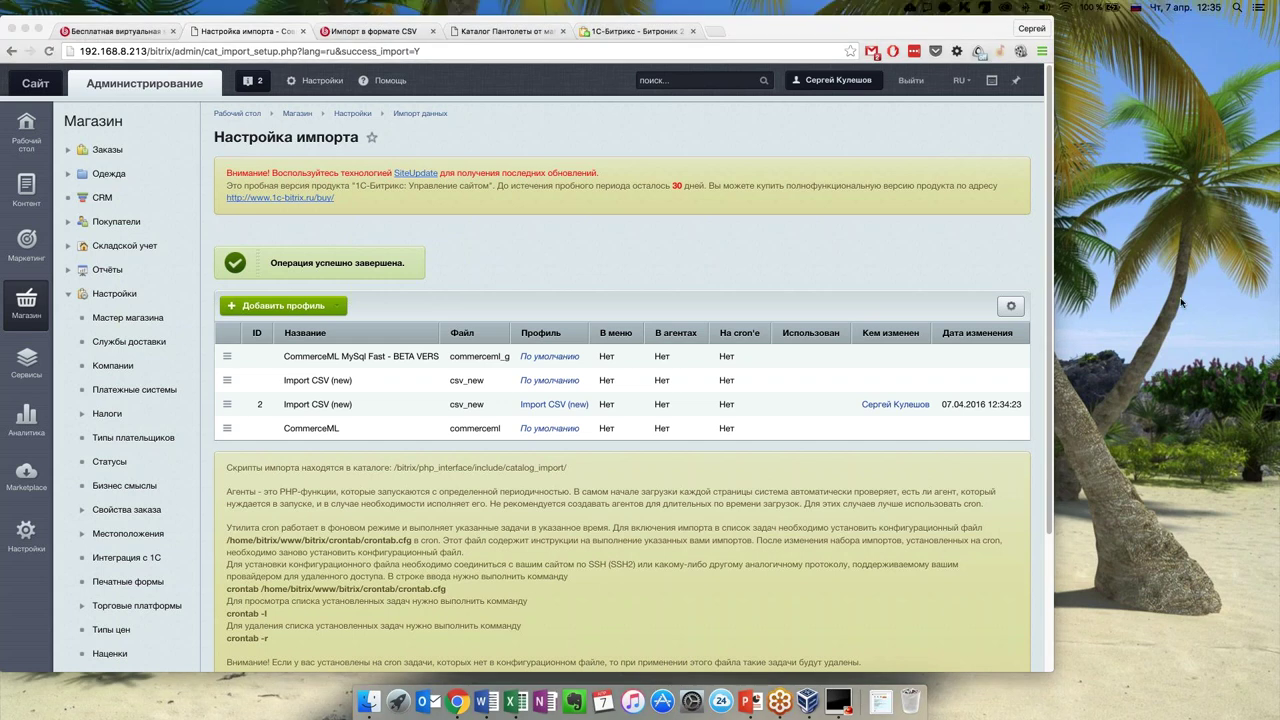